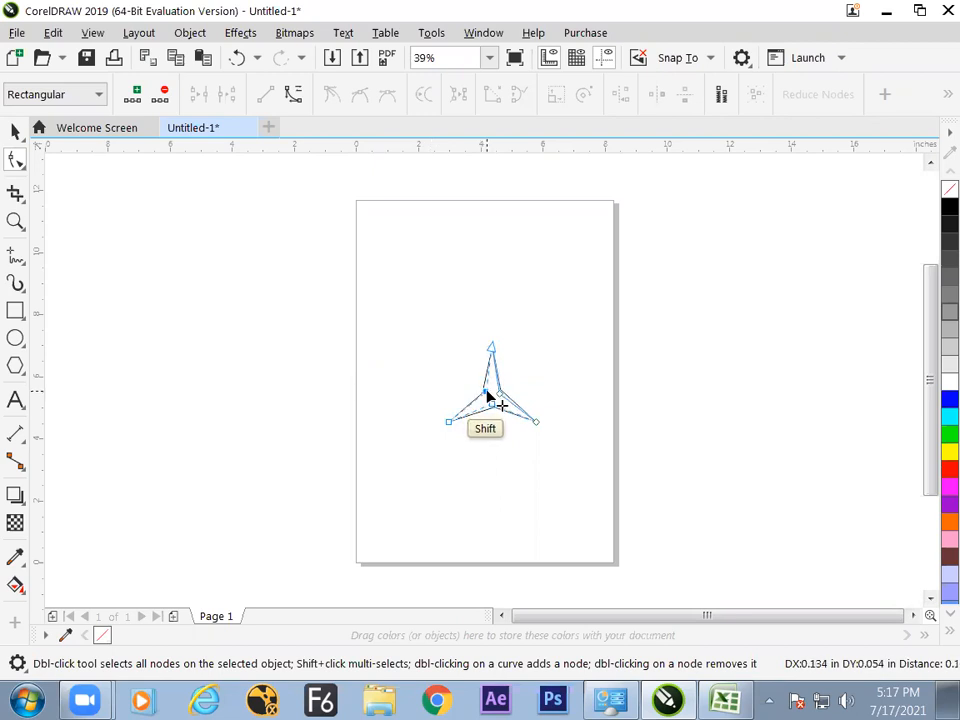
# Stretch the three-sided polygon's nodes outward into a large three-pointed star about 12.9 by 12.6 inches
pyautogui.click(15, 131)
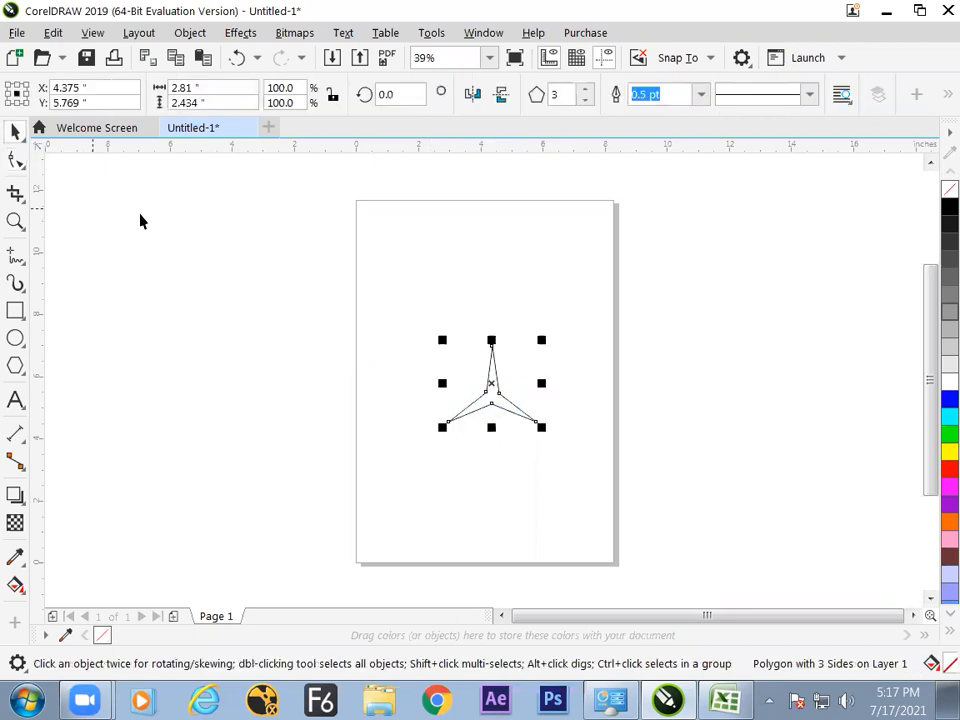
pyautogui.click(154, 229)
pyautogui.click(527, 420)
pyautogui.moveTo(497, 399); pyautogui.dragTo(662, 296)
pyautogui.click(15, 160)
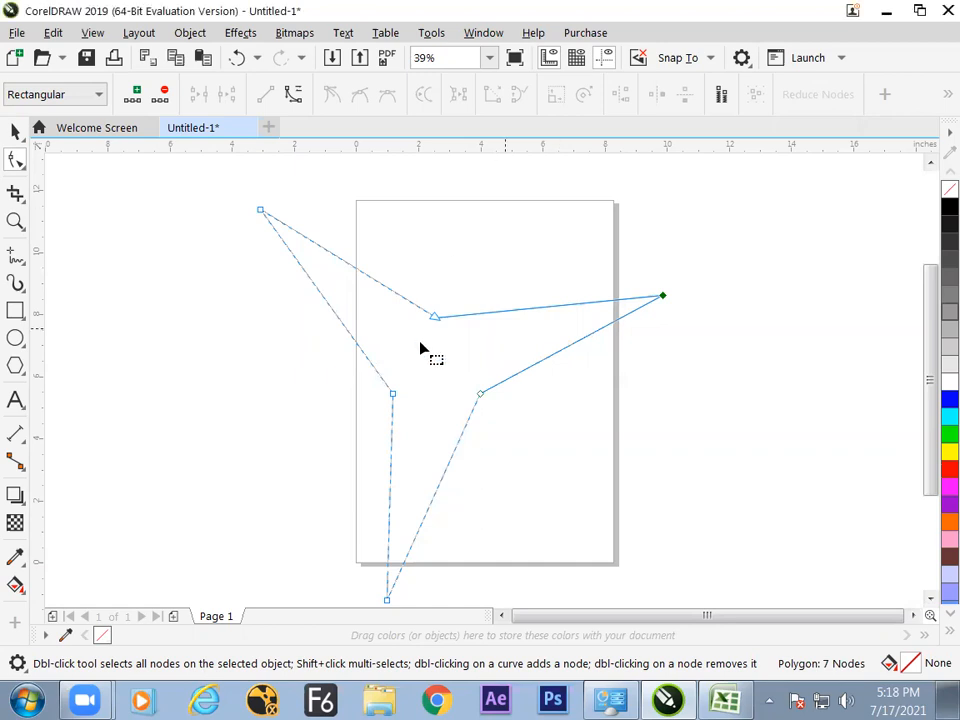
# Set the three-pointed polygon's number of sides to 24
pyautogui.click(15, 131)
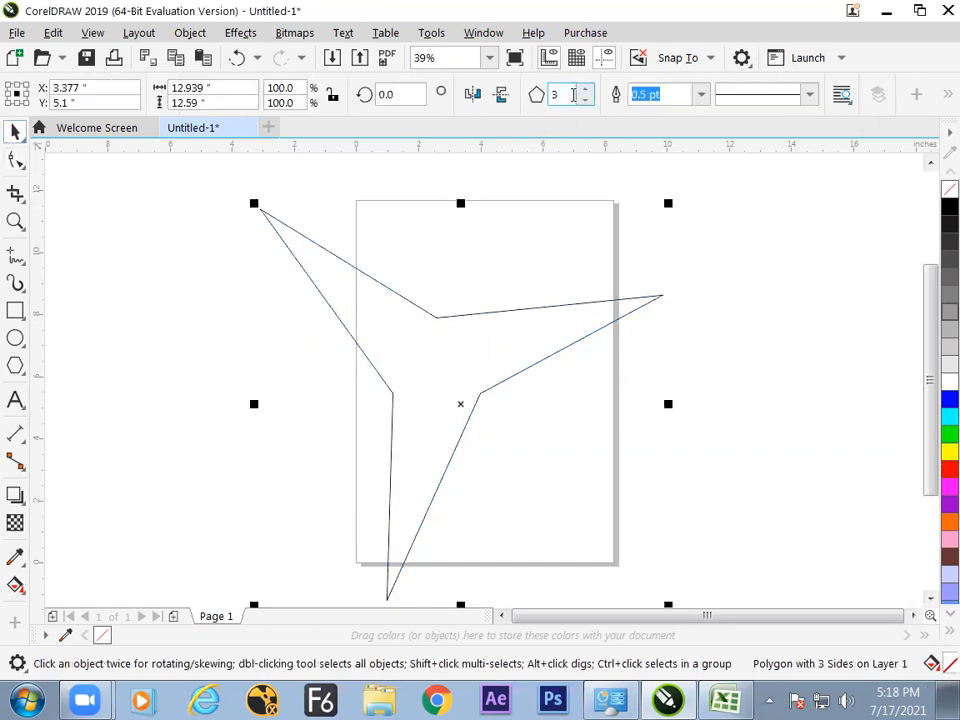
pyautogui.click(586, 88)
pyautogui.moveTo(586, 90); pyautogui.dragTo(587, 94)
# Reshape the 24-sided polygon by moving its nodes inward so all its spikes become shorter around the central opening
pyautogui.click(15, 160)
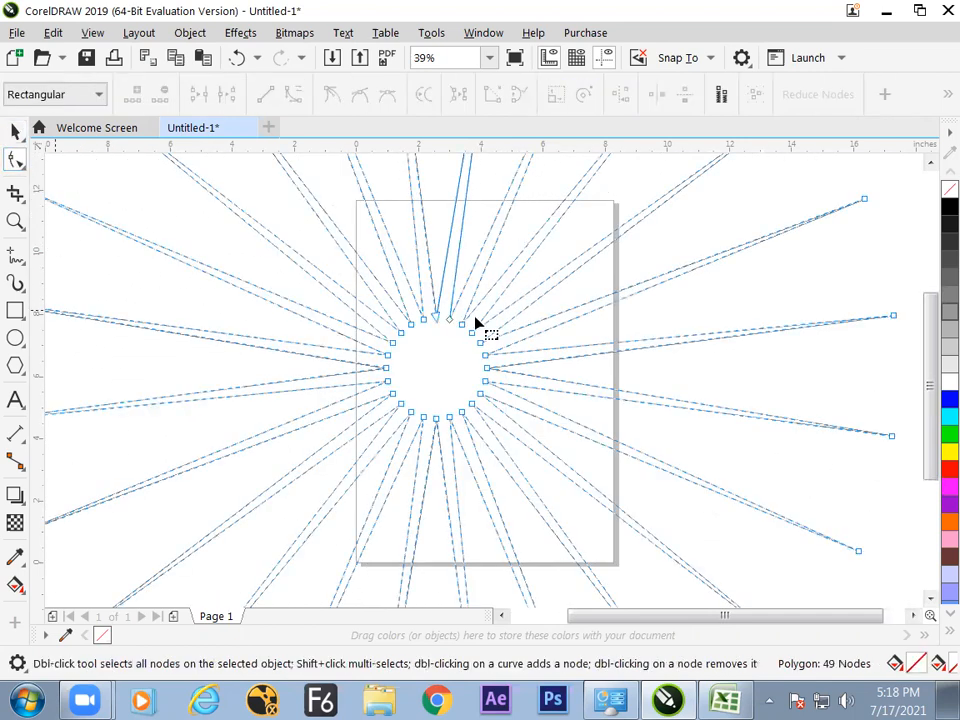
pyautogui.moveTo(458, 325); pyautogui.dragTo(527, 216)
pyautogui.moveTo(891, 318); pyautogui.dragTo(492, 395)
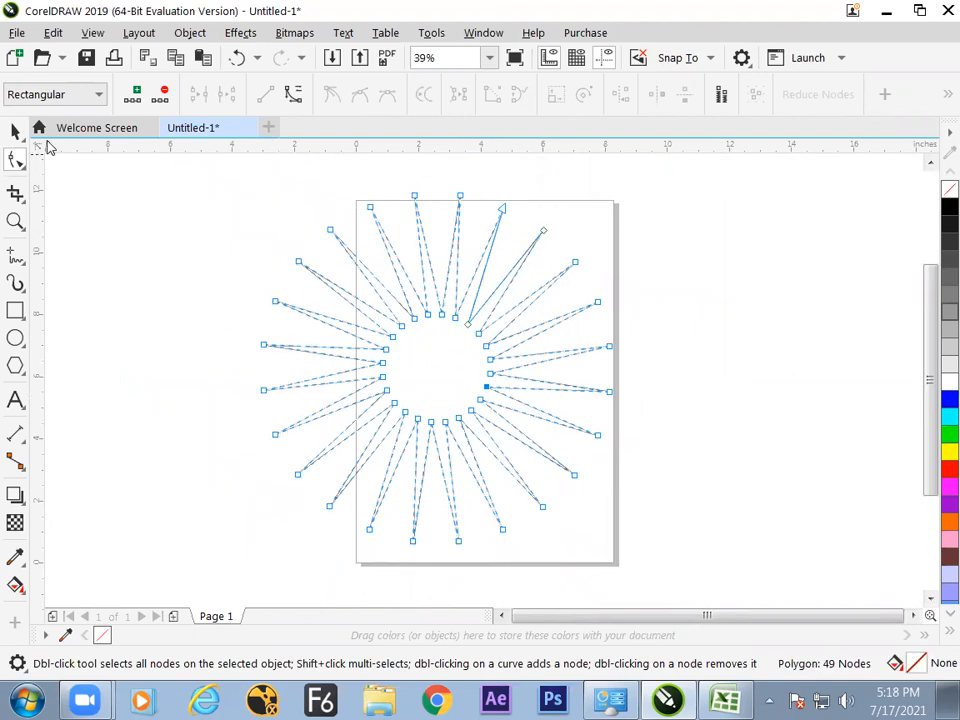
pyautogui.press('space')
# Reposition the 24-point star over the page's left edge and scale it down to about 6.62 inches across
pyautogui.moveTo(414, 375); pyautogui.dragTo(325, 378)
pyautogui.moveTo(518, 200); pyautogui.dragTo(400, 320)
pyautogui.moveTo(362, 368); pyautogui.dragTo(468, 302)
pyautogui.moveTo(505, 255); pyautogui.dragTo(554, 204)
pyautogui.moveTo(471, 290); pyautogui.dragTo(390, 371)
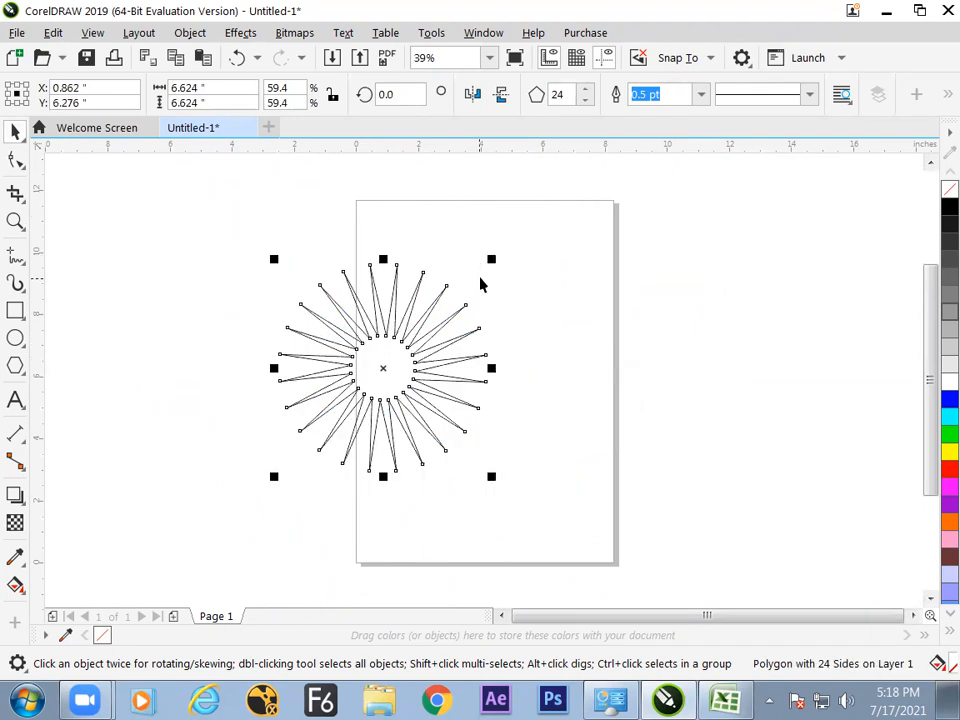
# Set the star polygon's number of sides to 13 and shift it slightly on the page
pyautogui.click(586, 89)
pyautogui.click(586, 89)
pyautogui.click(586, 89)
pyautogui.click(586, 89)
pyautogui.click(587, 102)
pyautogui.click(587, 102)
pyautogui.click(587, 102)
pyautogui.click(587, 102)
pyautogui.click(588, 102)
pyautogui.click(588, 102)
pyautogui.click(588, 102)
pyautogui.click(588, 102)
pyautogui.click(587, 101)
pyautogui.click(587, 101)
pyautogui.click(587, 101)
pyautogui.click(587, 101)
pyautogui.click(587, 101)
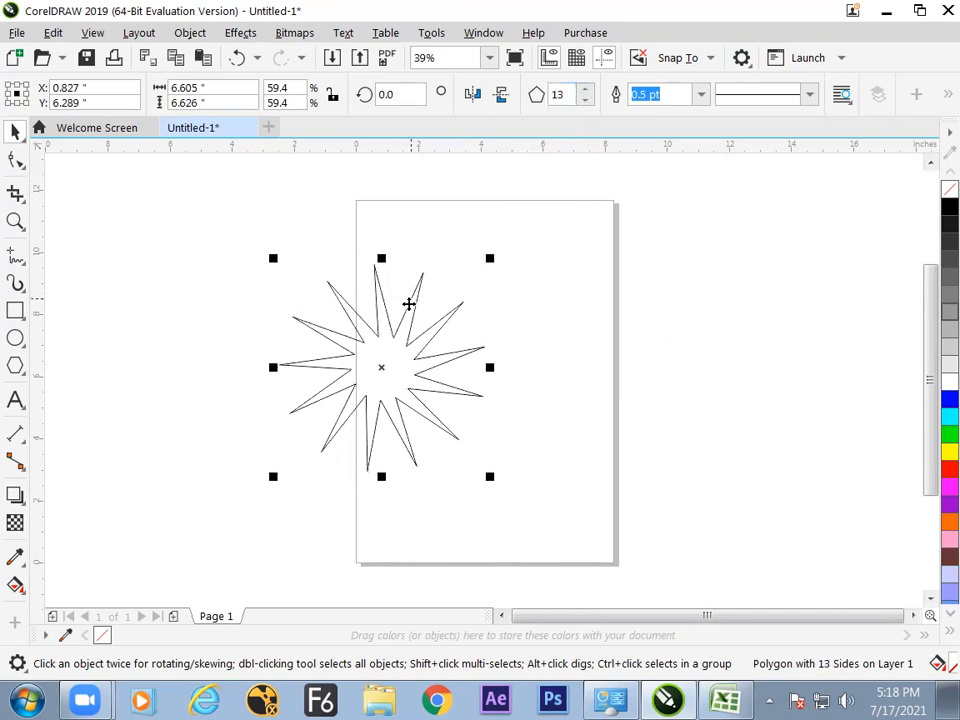
pyautogui.moveTo(390, 342); pyautogui.dragTo(390, 270)
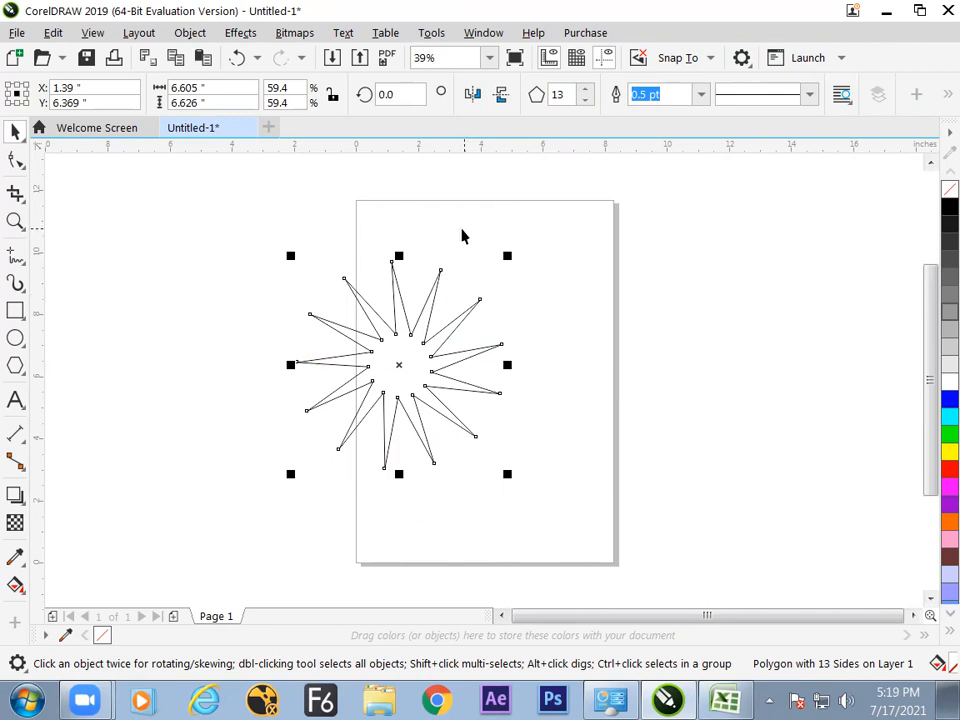
# Look up the Convert to Curves shortcut, then in Excel record "ctrl+Q" in H129 and "convert to curve" in I129
pyautogui.click(190, 32)
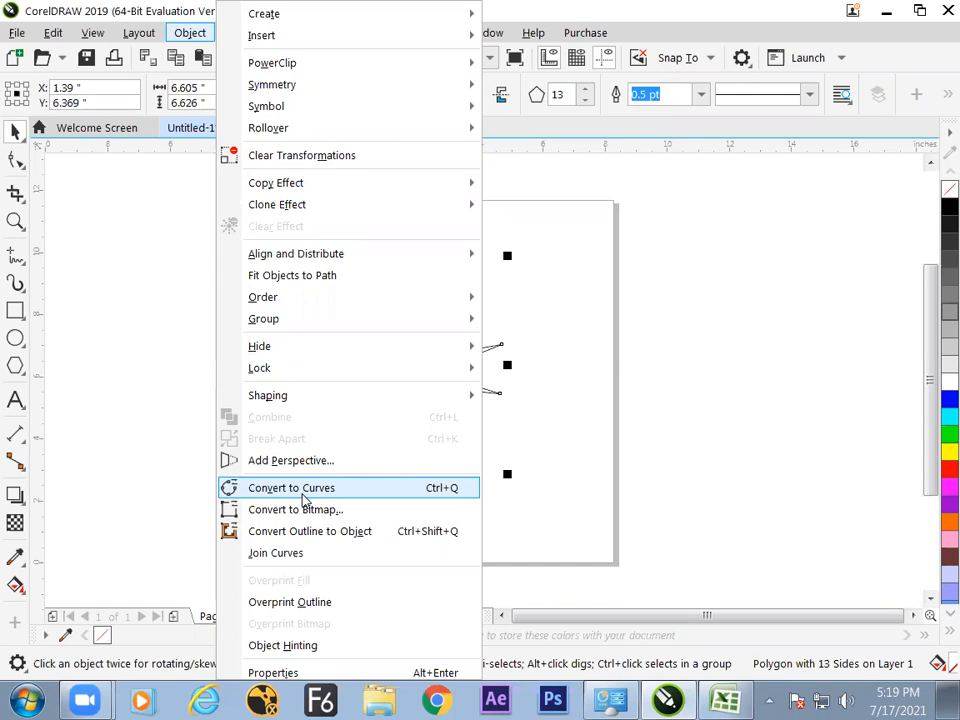
pyautogui.click(725, 699)
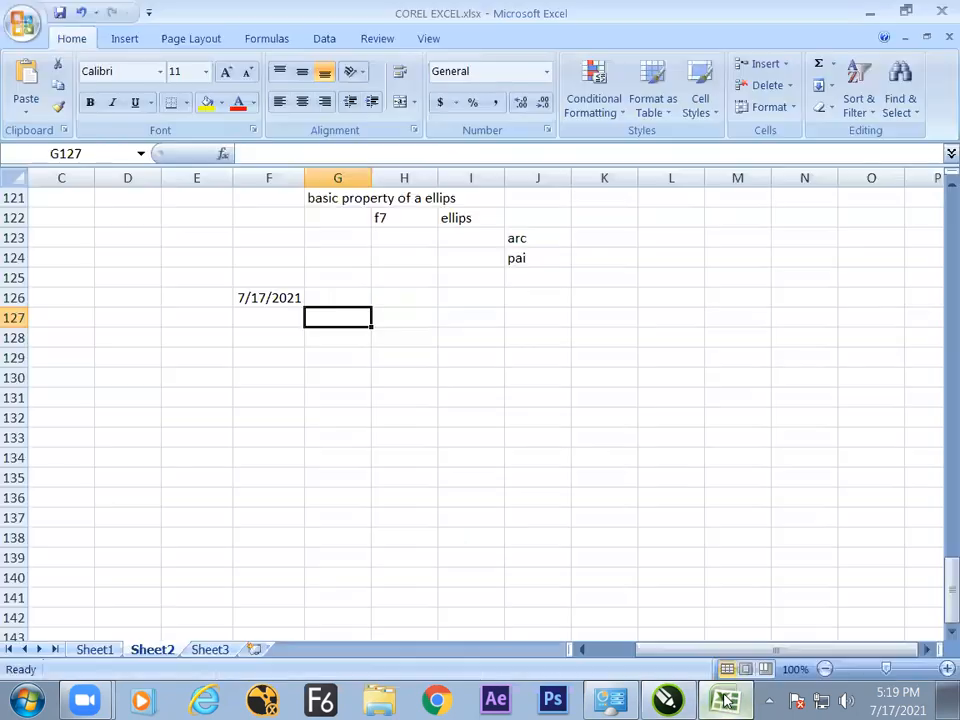
pyautogui.click(379, 399)
pyautogui.click(394, 353)
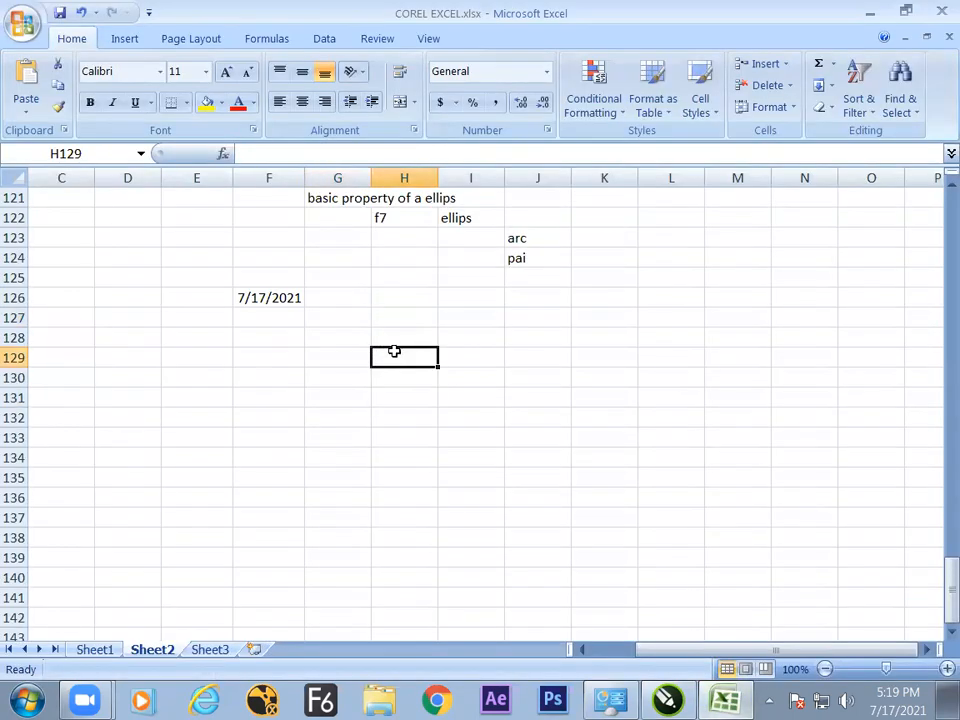
pyautogui.write('ctrl+Q')
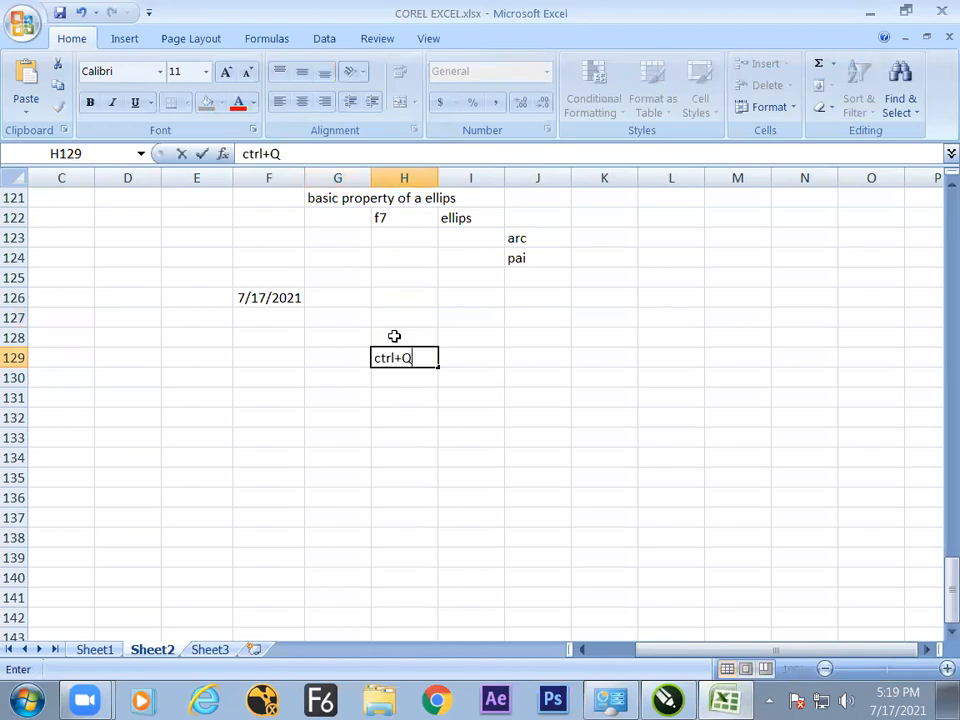
pyautogui.press('Tab')
pyautogui.write('`')
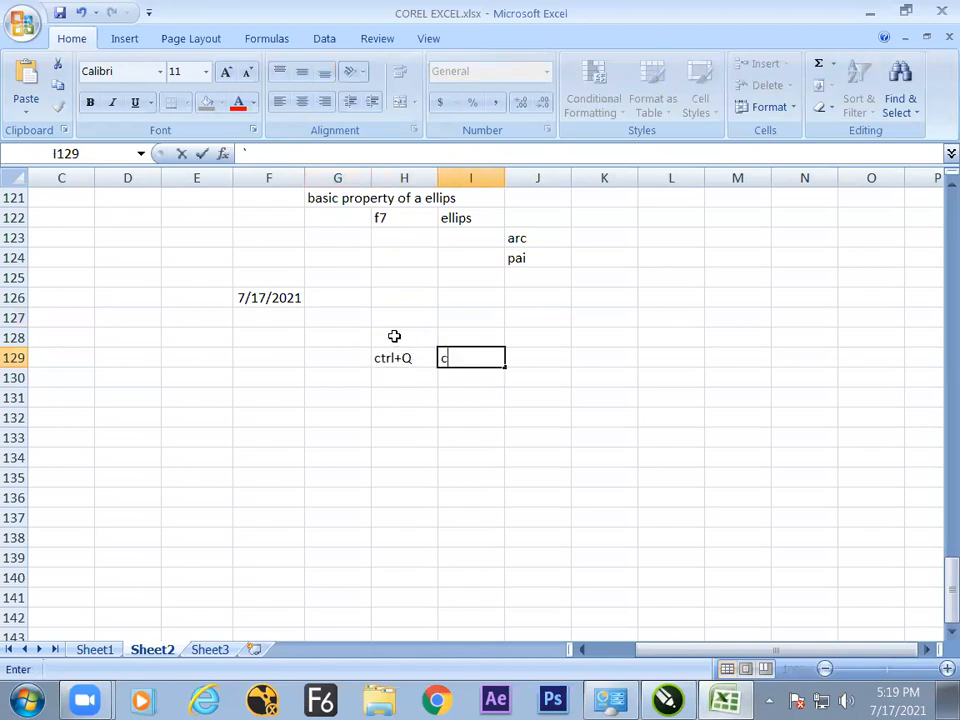
pyautogui.write('onvert to curve')
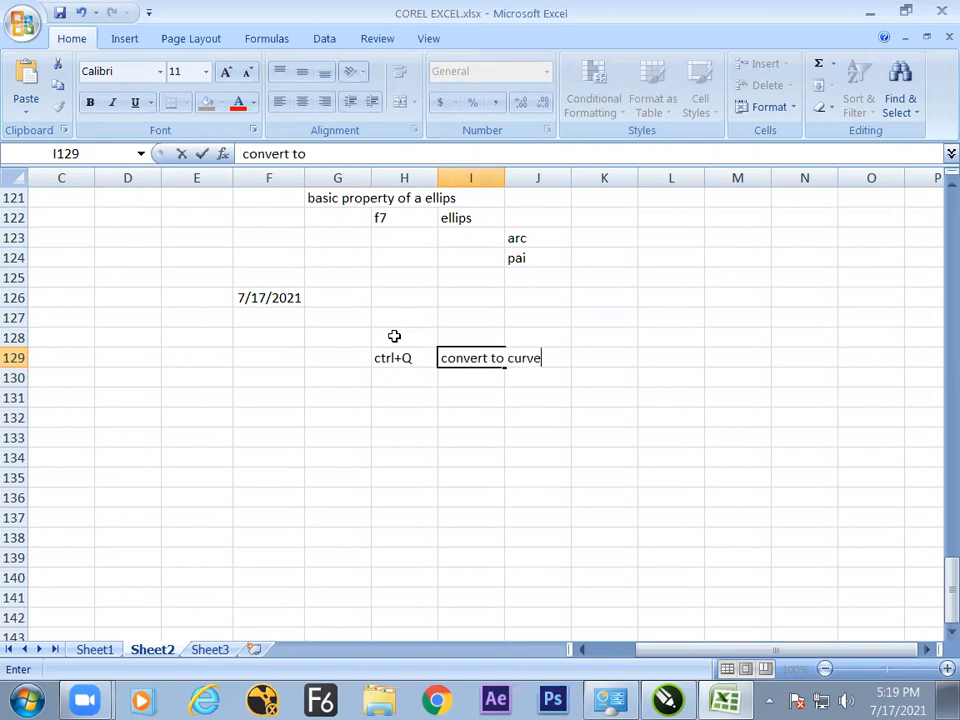
pyautogui.press('Return')
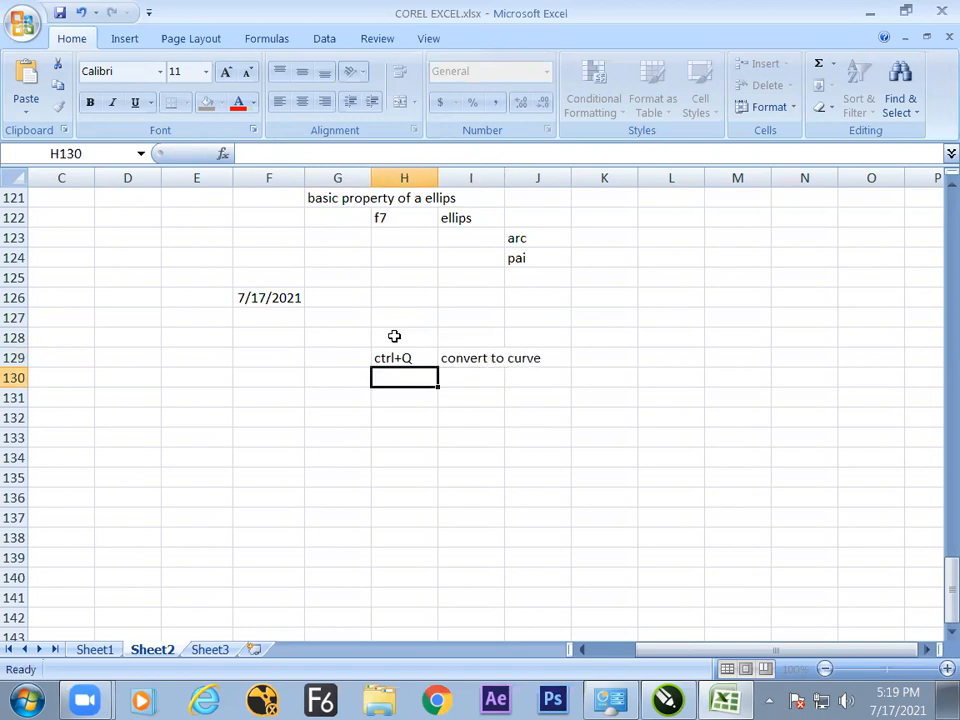
# Switch back to CorelDRAW and place the 13-point star and a duplicate of it side by side
pyautogui.hotkey('alt', 'Tab')
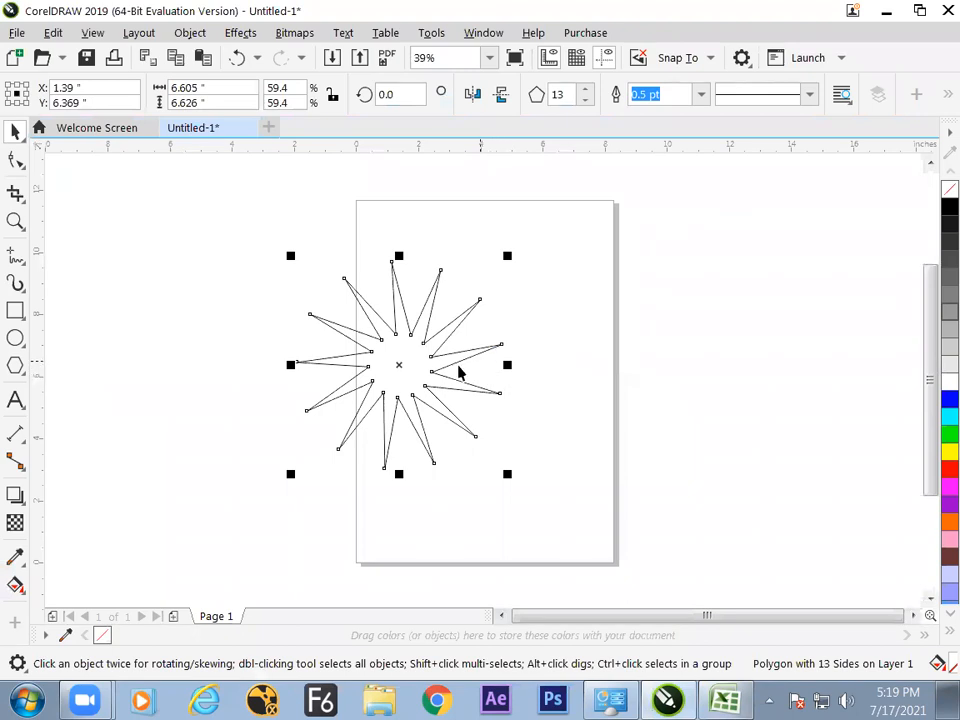
pyautogui.moveTo(417, 367); pyautogui.dragTo(384, 364)
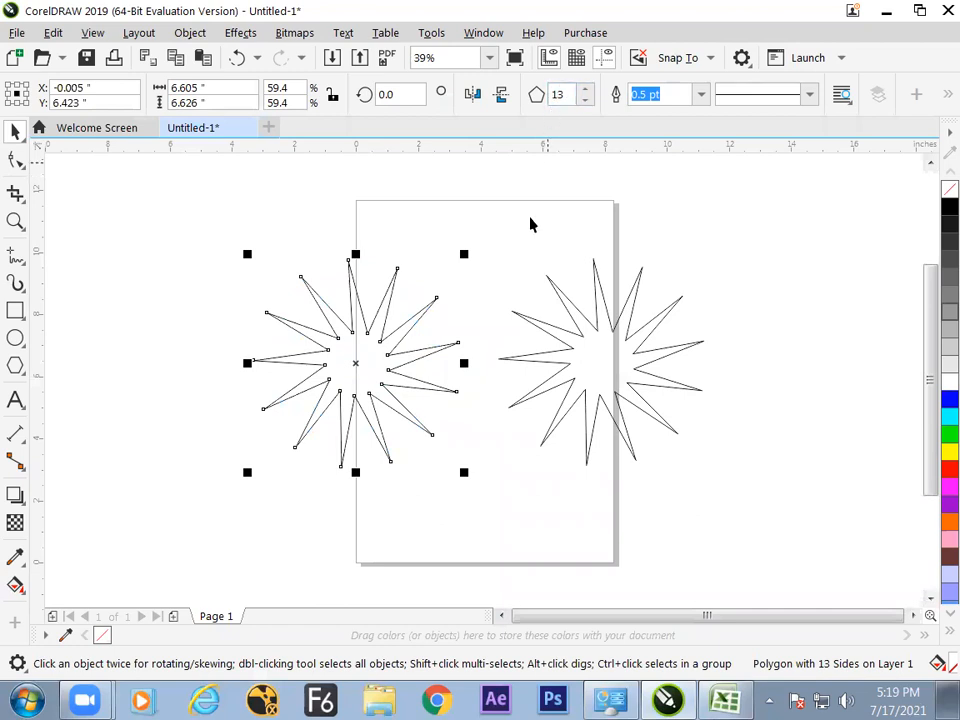
pyautogui.press('Escape')
# Convert the right-hand star to curves and compare its property options with those of the left polygon star
pyautogui.click(596, 358)
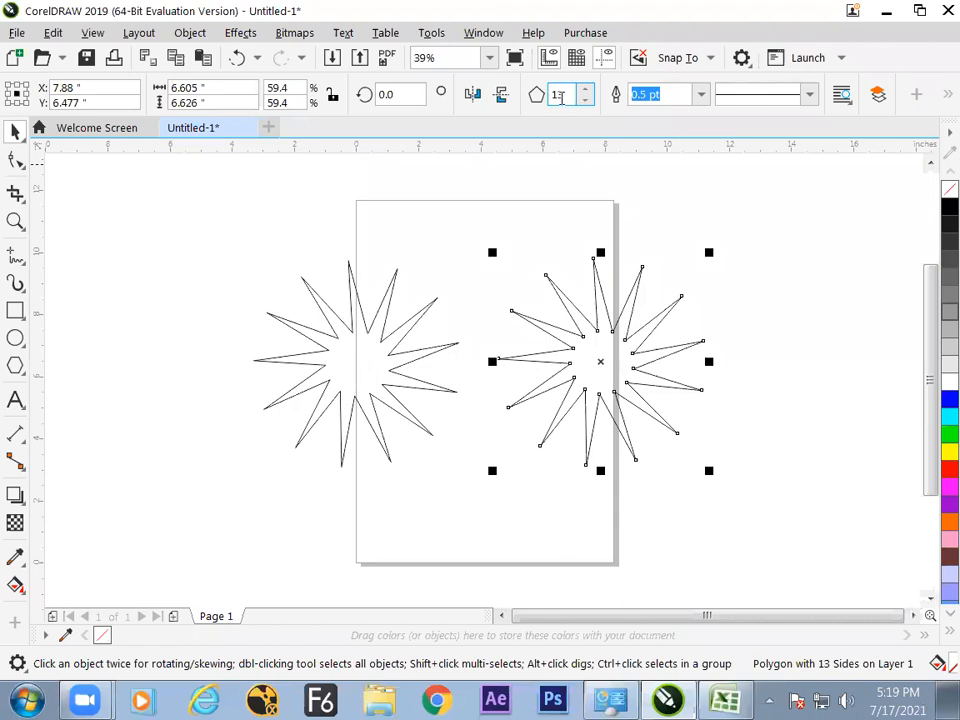
pyautogui.click(190, 33)
pyautogui.click(262, 489)
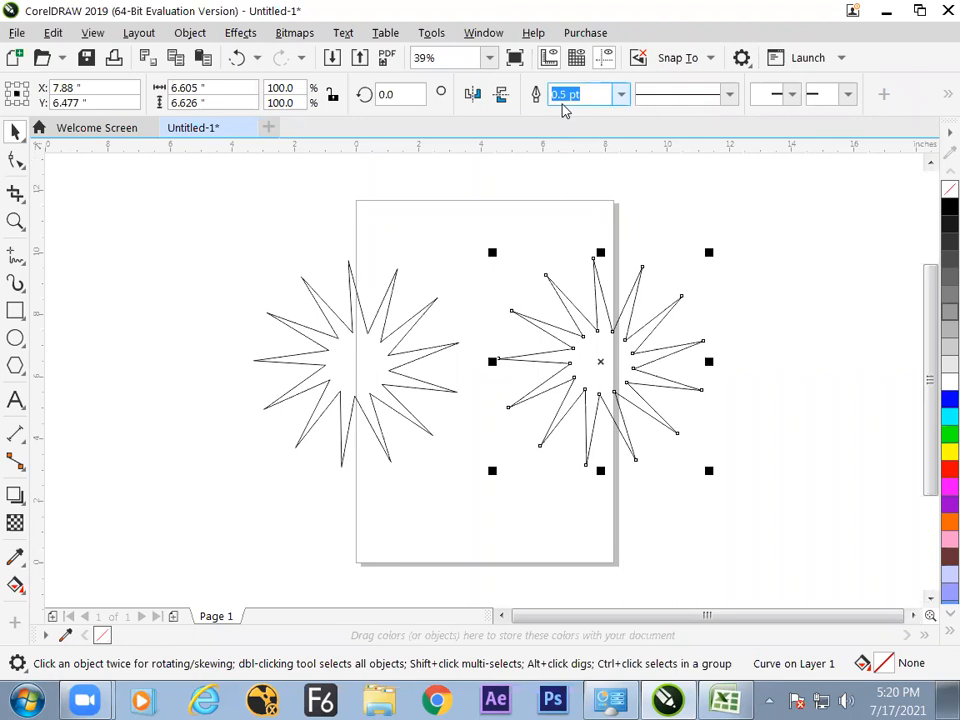
pyautogui.click(343, 339)
pyautogui.click(577, 345)
pyautogui.click(351, 381)
pyautogui.moveTo(583, 357); pyautogui.dragTo(576, 355)
# Fill both the polygon star and the converted curve star with blue
pyautogui.moveTo(355, 374); pyautogui.dragTo(354, 371)
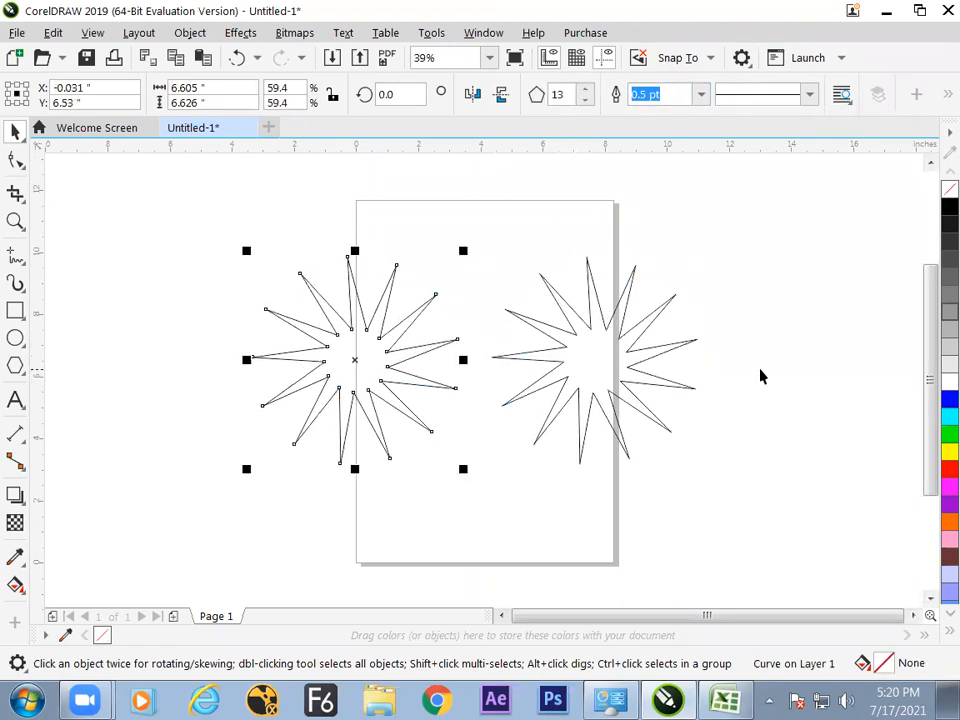
pyautogui.click(949, 399)
pyautogui.click(626, 366)
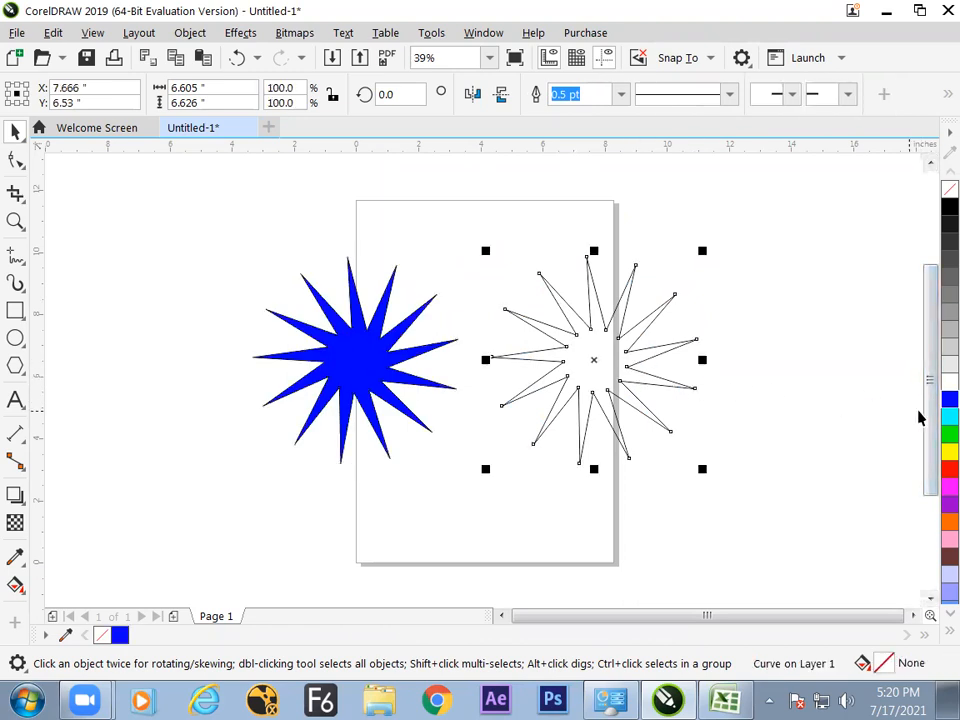
pyautogui.click(949, 399)
pyautogui.click(805, 391)
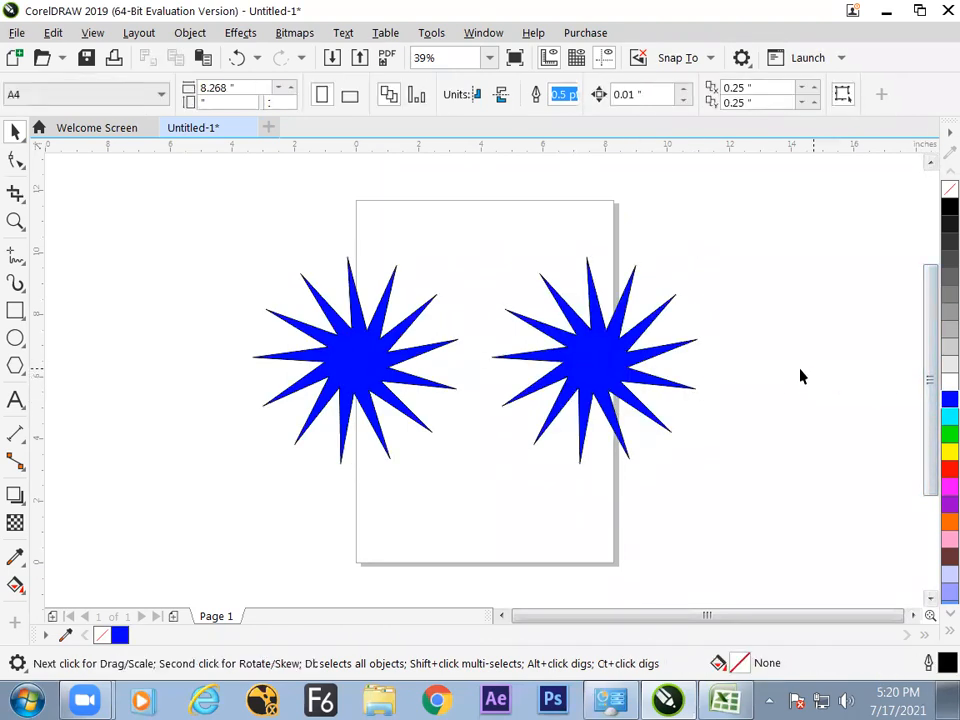
# Edit individual tips of the right curve star, lengthening its top spike upward and nudging the neighbouring tips outward
pyautogui.click(611, 375)
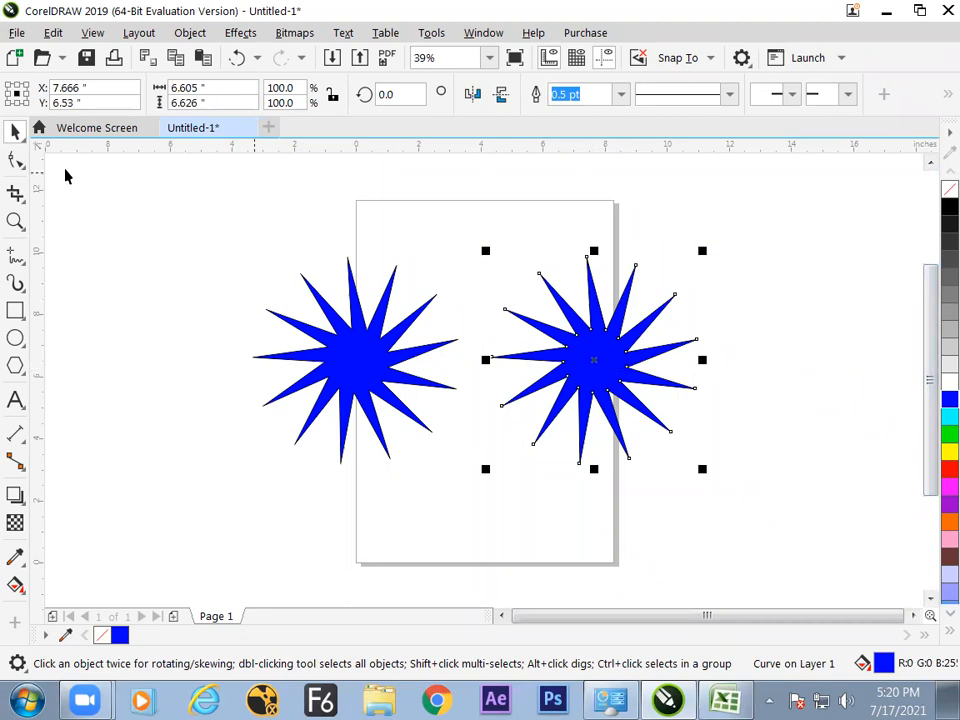
pyautogui.click(15, 160)
pyautogui.moveTo(587, 261); pyautogui.dragTo(604, 193)
pyautogui.moveTo(640, 268); pyautogui.dragTo(668, 270)
pyautogui.moveTo(540, 274); pyautogui.dragTo(538, 267)
# Pull one tip node of the left polygon star clockwise so all its spikes swirl together
pyautogui.click(375, 336)
pyautogui.moveTo(401, 268)
pyautogui.mouseDown()
pyautogui.moveTo(419, 264)
pyautogui.moveTo(354, 244)
pyautogui.moveTo(446, 326)
pyautogui.moveTo(452, 317)
pyautogui.moveTo(452, 352)
pyautogui.mouseUp()
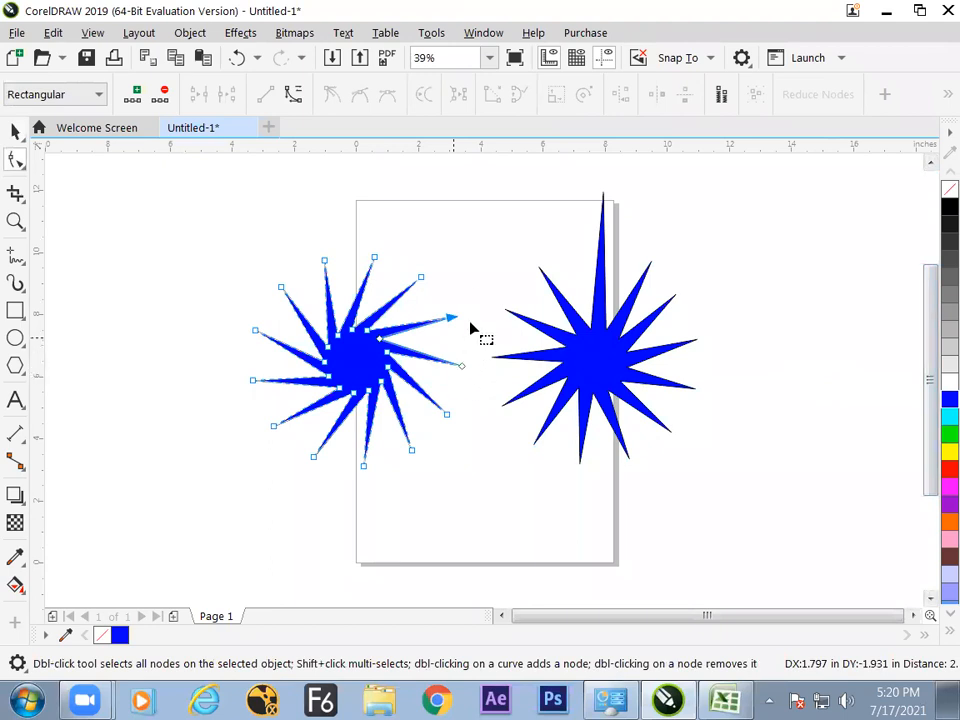
pyautogui.click(15, 131)
pyautogui.click(90, 282)
# Move both stars leftward, scale them together to about 8.28 by 5.04 inches, and place them near the page's upper-left corner
pyautogui.moveTo(315, 318); pyautogui.dragTo(204, 301)
pyautogui.moveTo(594, 386); pyautogui.dragTo(473, 387)
pyautogui.moveTo(289, 348); pyautogui.dragTo(257, 364)
pyautogui.moveTo(467, 373); pyautogui.dragTo(452, 371)
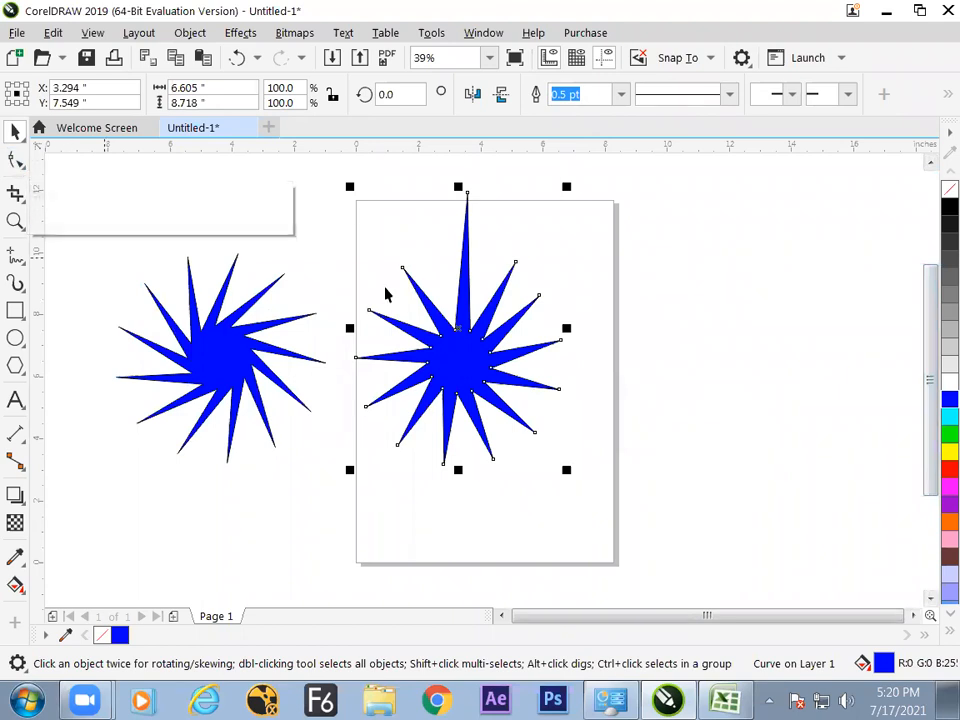
pyautogui.keyDown('shift'); pyautogui.click(283, 337); pyautogui.keyUp('shift')
pyautogui.moveTo(566, 186); pyautogui.dragTo(480, 262)
pyautogui.moveTo(408, 333); pyautogui.dragTo(347, 275)
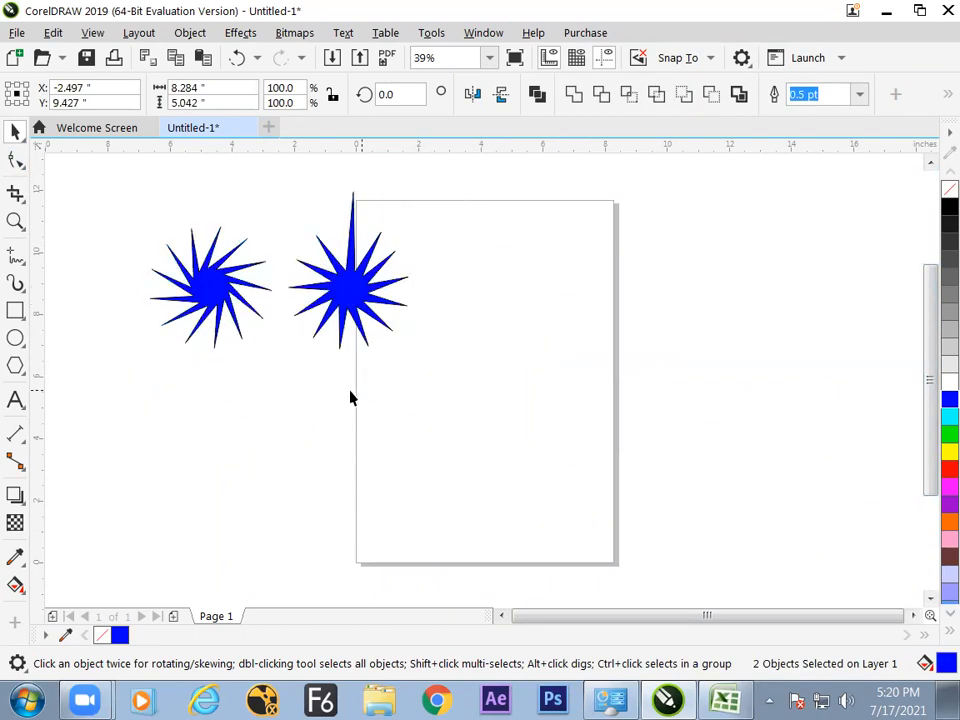
pyautogui.click(360, 392)
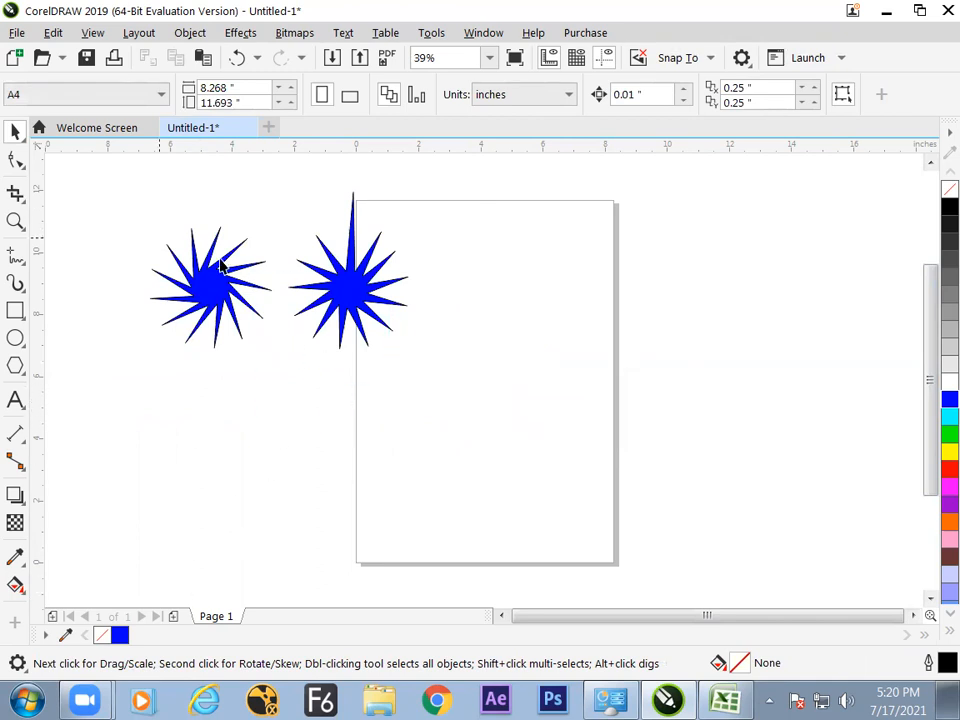
# Move both stars down and right onto the page, and insert a new page after Page 1
pyautogui.hotkey('ctrl', 'a')
pyautogui.moveTo(374, 317); pyautogui.dragTo(532, 395)
pyautogui.click(253, 555)
pyautogui.click(173, 616)
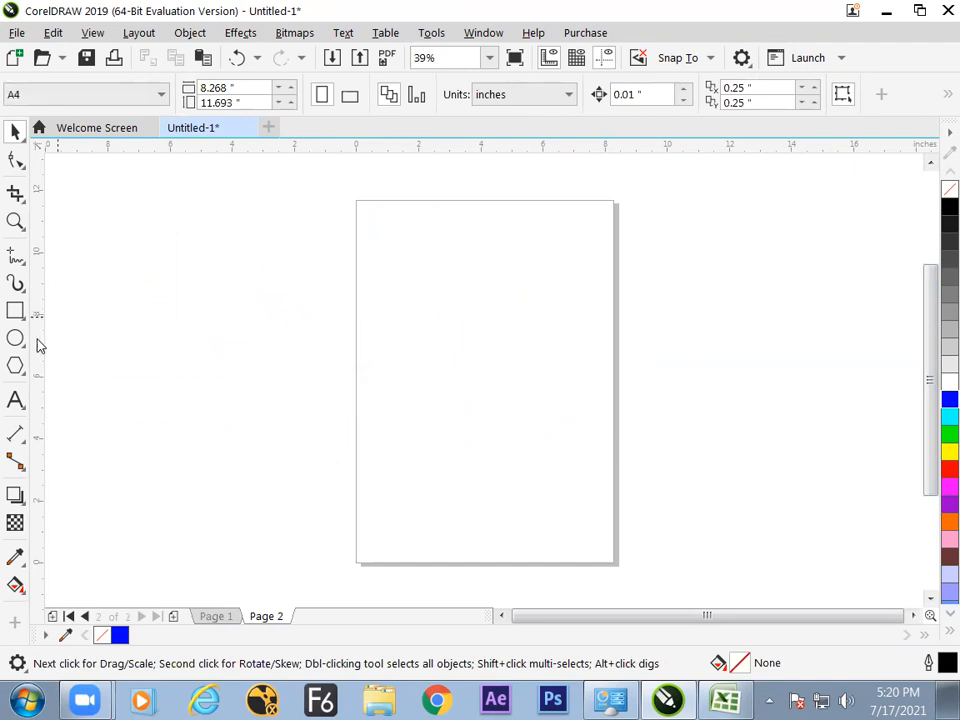
# Draw a polygon about 1.9 inches wide beside Page 2 and set its number of sides to 5
pyautogui.click(16, 365)
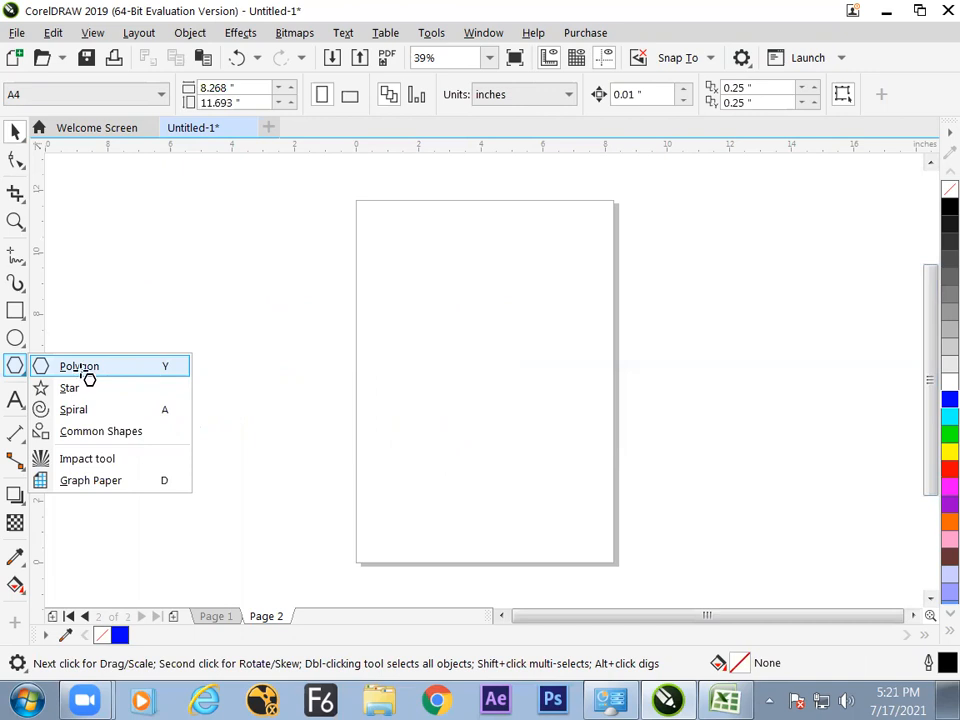
pyautogui.click(79, 367)
pyautogui.moveTo(184, 297); pyautogui.dragTo(257, 361)
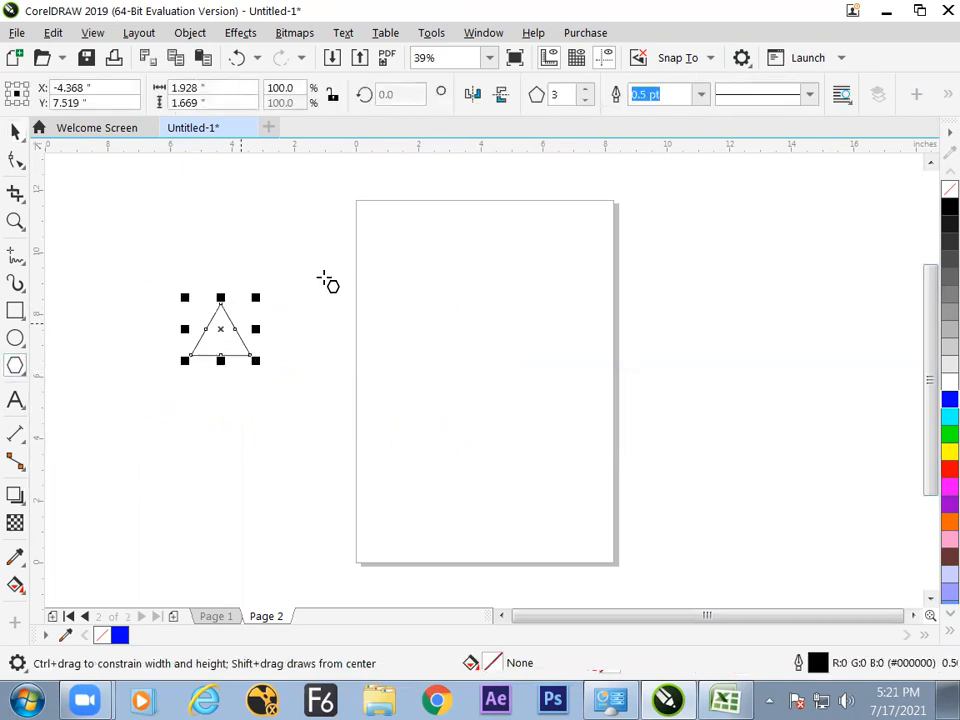
pyautogui.click(587, 89)
pyautogui.click(587, 89)
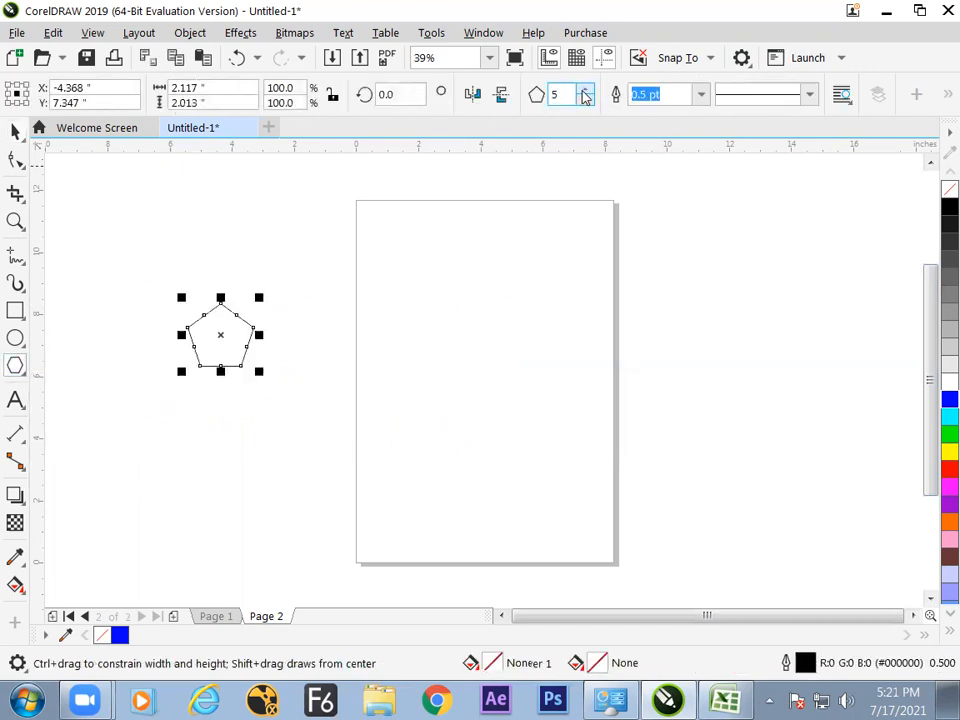
# Reshape the pentagon into a five-pointed star by pulling a side's midpoint node inward, and shift it up and left
pyautogui.click(15, 131)
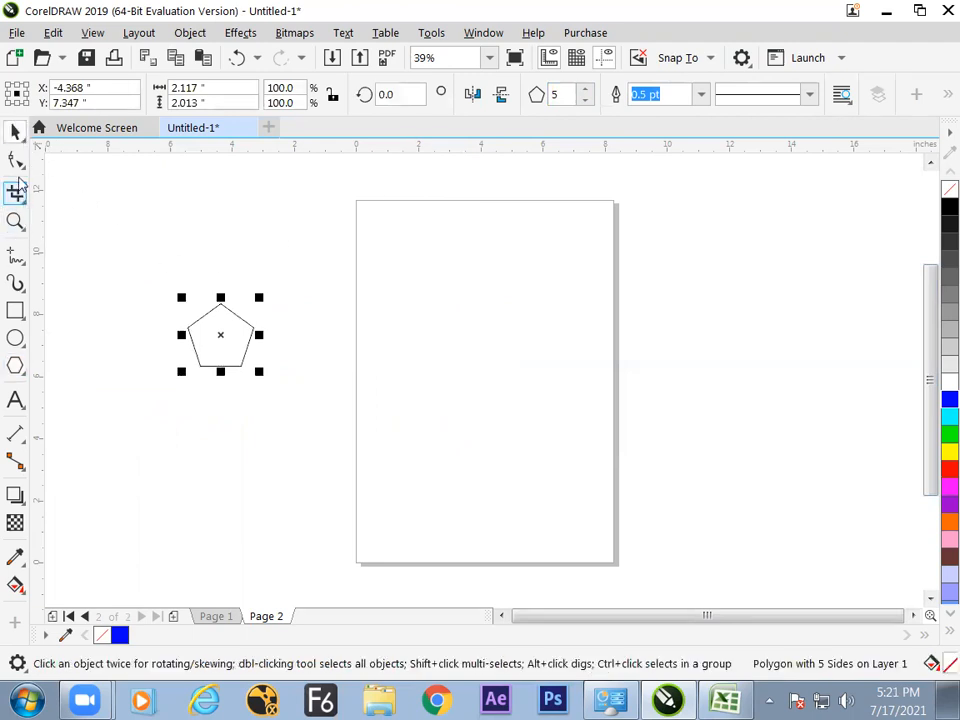
pyautogui.click(15, 160)
pyautogui.moveTo(205, 316); pyautogui.dragTo(219, 341)
pyautogui.click(18, 132)
pyautogui.click(296, 327)
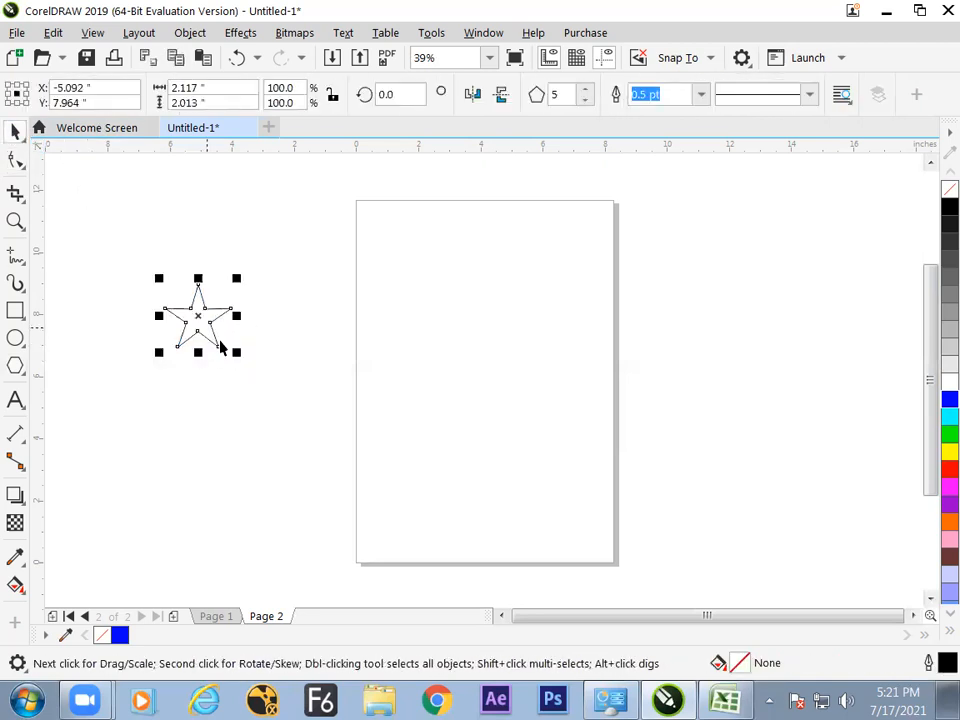
# Draw a five-point shape about 2 by 2.1 inches with the Star tool at the page's left edge and move it up slightly
pyautogui.click(16, 366)
pyautogui.click(69, 389)
pyautogui.moveTo(328, 304); pyautogui.dragTo(394, 373)
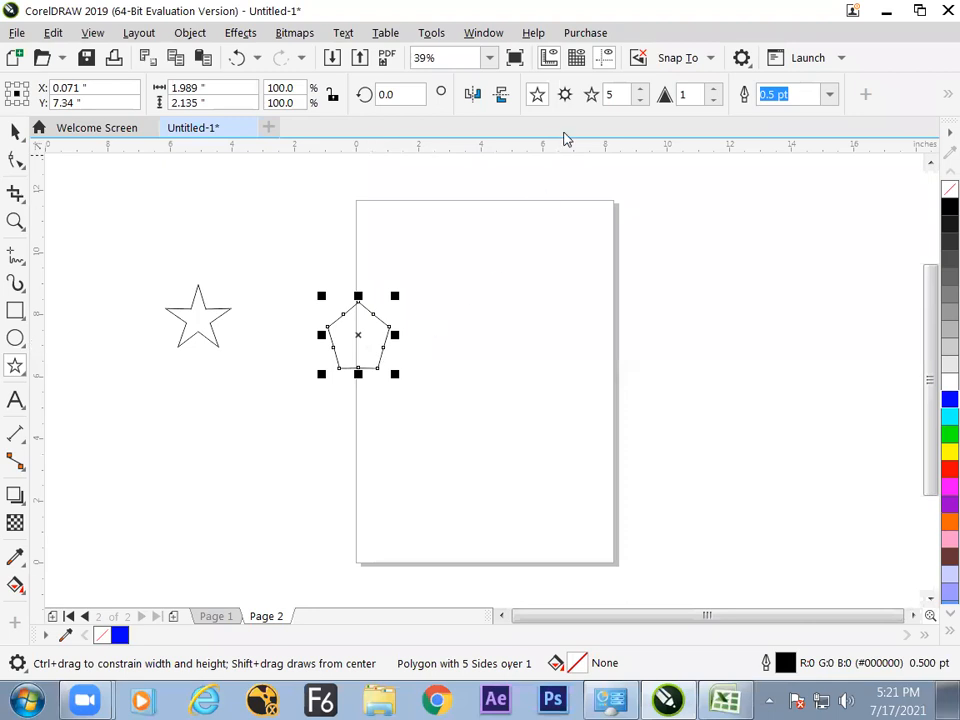
pyautogui.click(565, 97)
pyautogui.click(590, 97)
pyautogui.click(15, 131)
pyautogui.moveTo(369, 359); pyautogui.dragTo(375, 330)
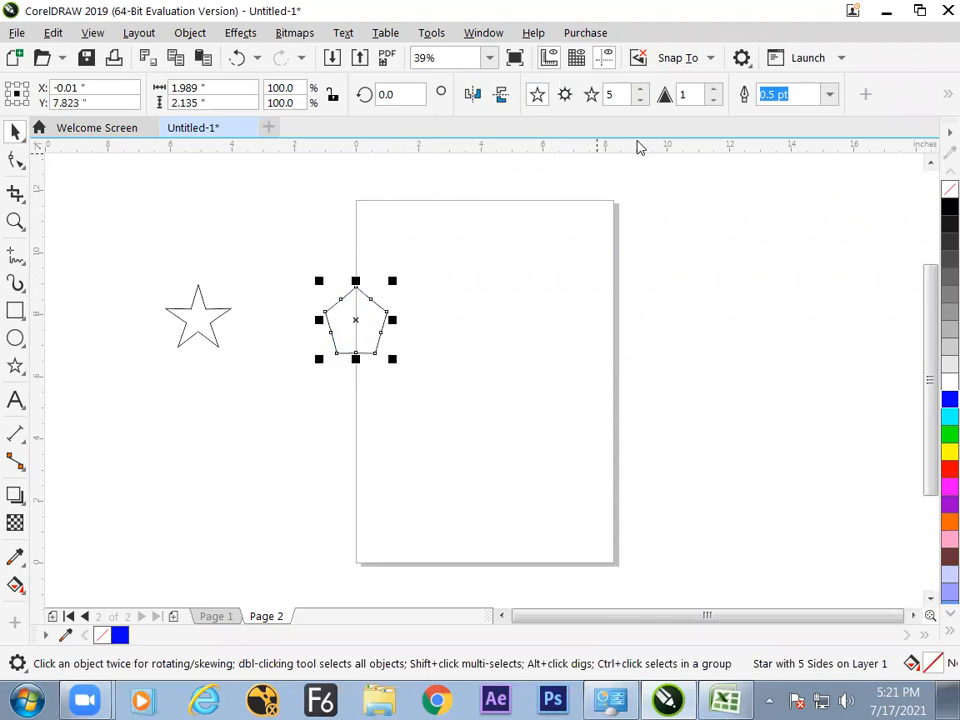
# Keep the star at 5 points and raise its sharpness to 63
pyautogui.click(641, 90)
pyautogui.click(641, 100)
pyautogui.moveTo(714, 94)
pyautogui.mouseDown()
pyautogui.moveTo(716, 64)
pyautogui.moveTo(712, 95)
pyautogui.mouseUp()
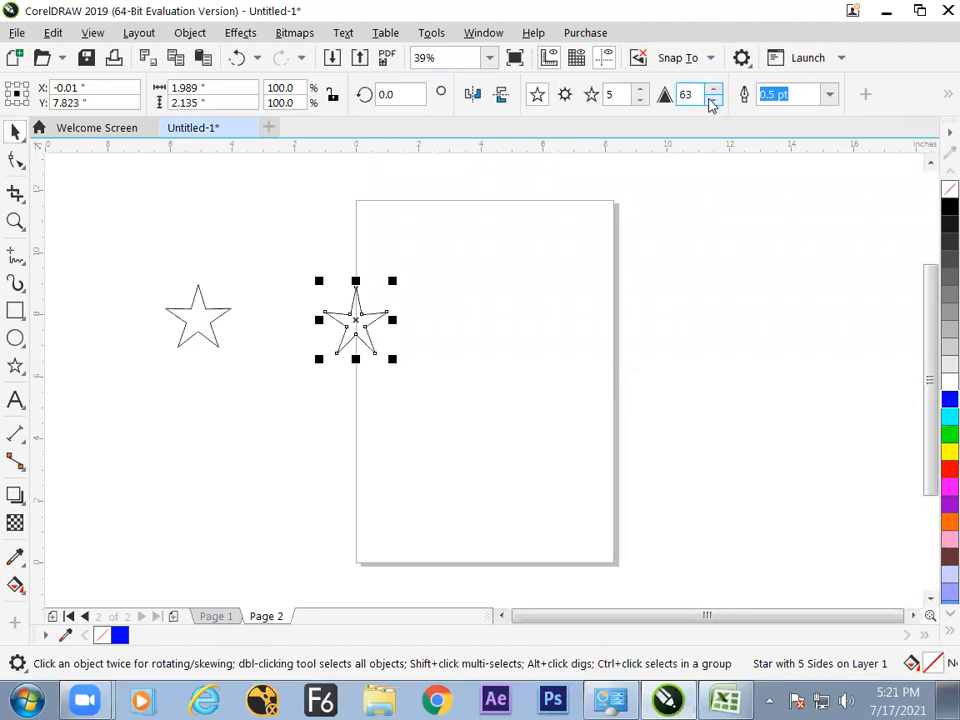
# Move the sharpened star off the page to stand just beside the star reshaped from the polygon
pyautogui.click(215, 329)
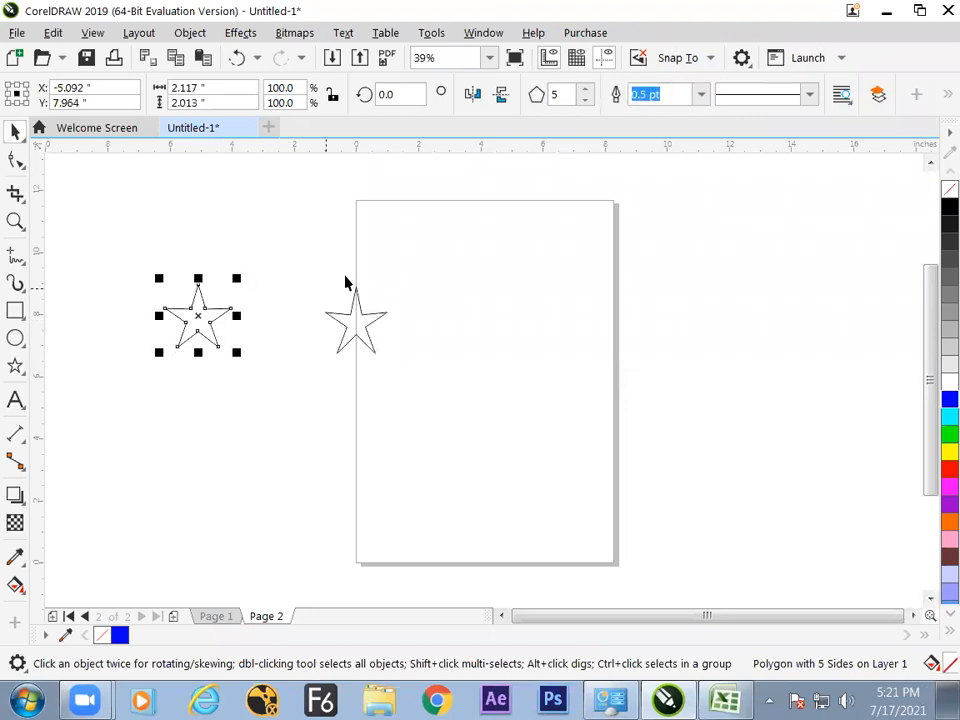
pyautogui.click(355, 320)
pyautogui.click(253, 328)
pyautogui.moveTo(357, 327); pyautogui.dragTo(291, 326)
pyautogui.click(259, 390)
pyautogui.click(287, 328)
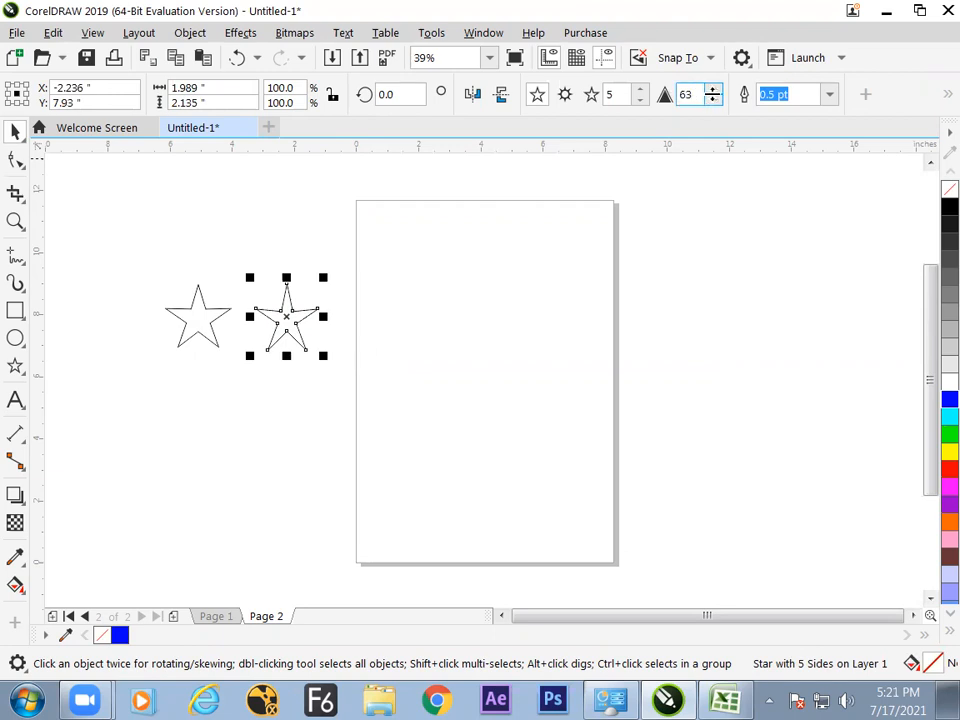
# Set the sharpness of the star beside the reshaped polygon to 78
pyautogui.click(714, 90)
pyautogui.click(714, 90)
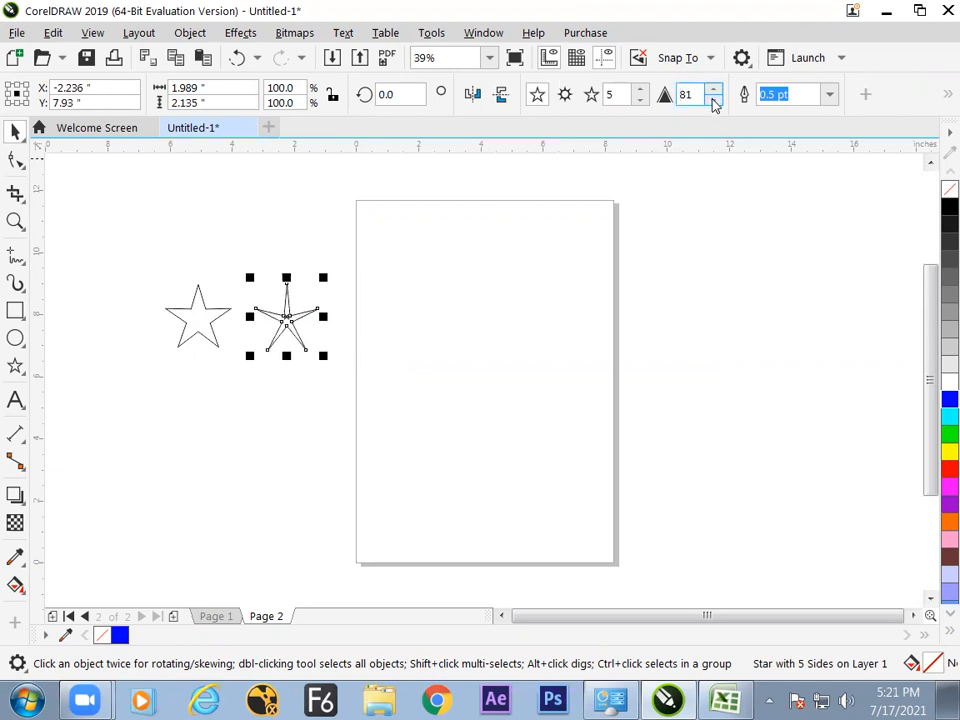
pyautogui.click(714, 101)
pyautogui.click(714, 101)
pyautogui.click(714, 101)
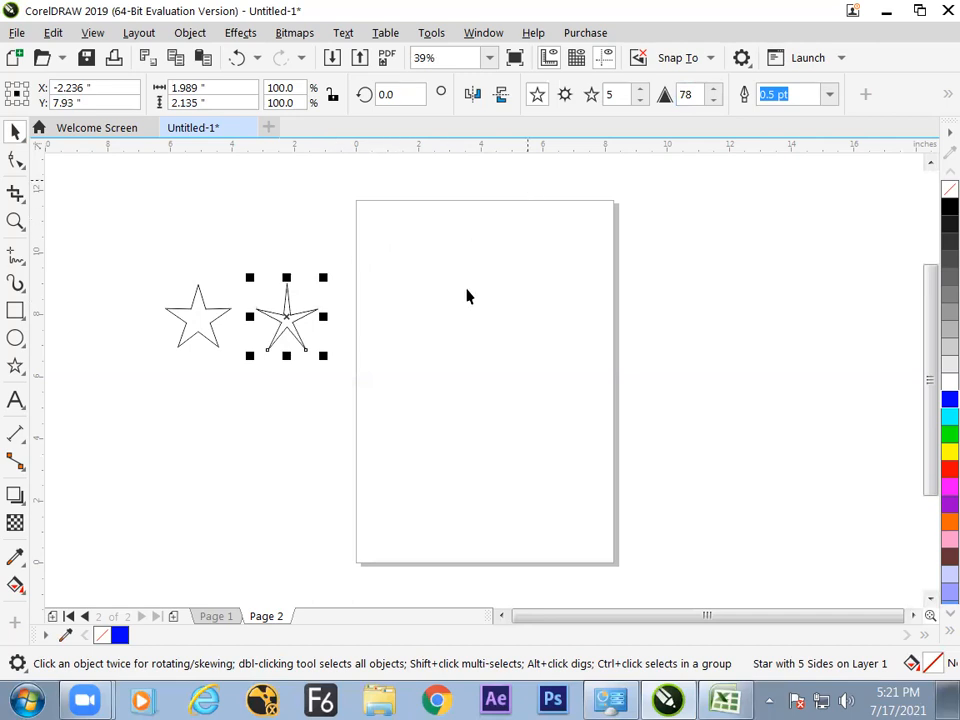
# Place a copy of the sharp star on the page and set the copy's number of points to 3
pyautogui.moveTo(289, 317); pyautogui.dragTo(434, 317)
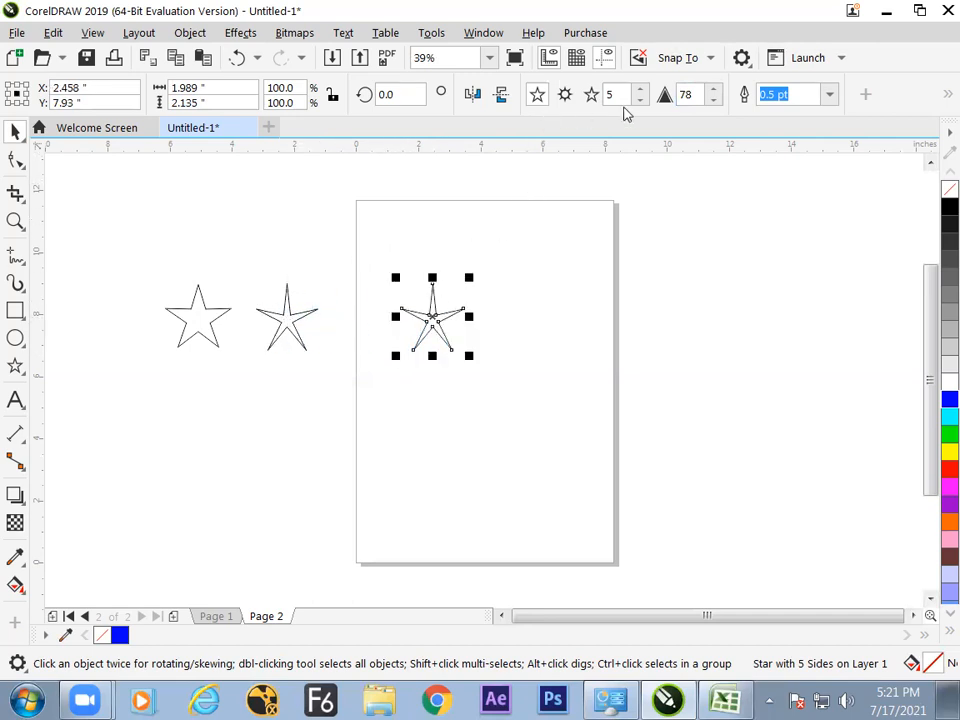
pyautogui.click(640, 101)
pyautogui.click(640, 101)
# Shift the three-pointed star right and slightly down, toward the upper middle of the page
pyautogui.click(510, 366)
pyautogui.moveTo(437, 324); pyautogui.dragTo(470, 363)
pyautogui.click(459, 432)
pyautogui.click(451, 348)
pyautogui.click(455, 422)
pyautogui.click(463, 403)
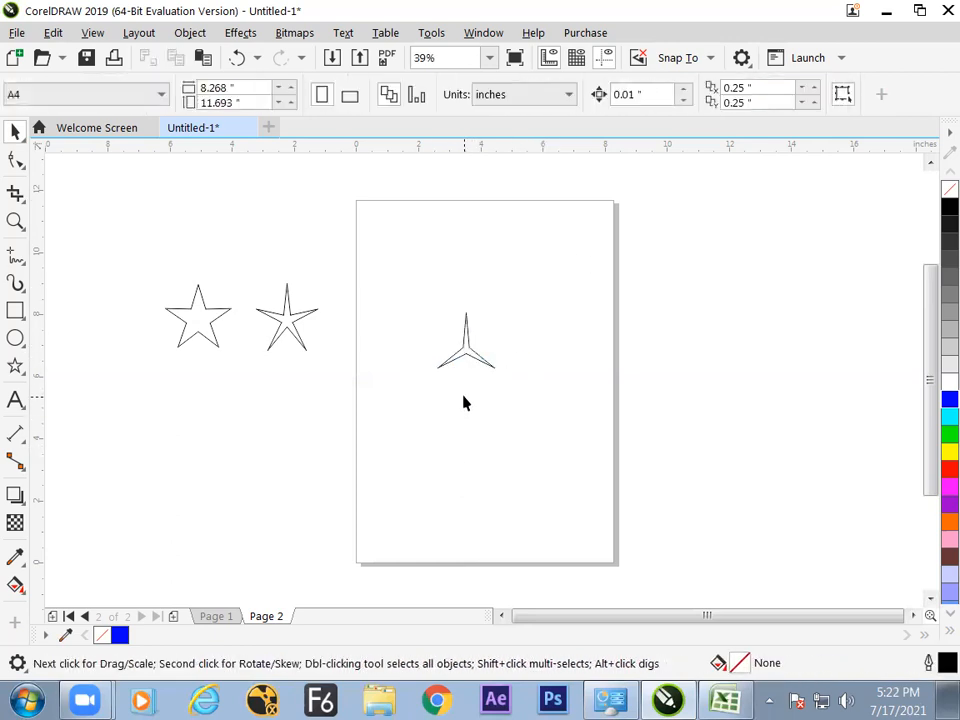
pyautogui.click(467, 361)
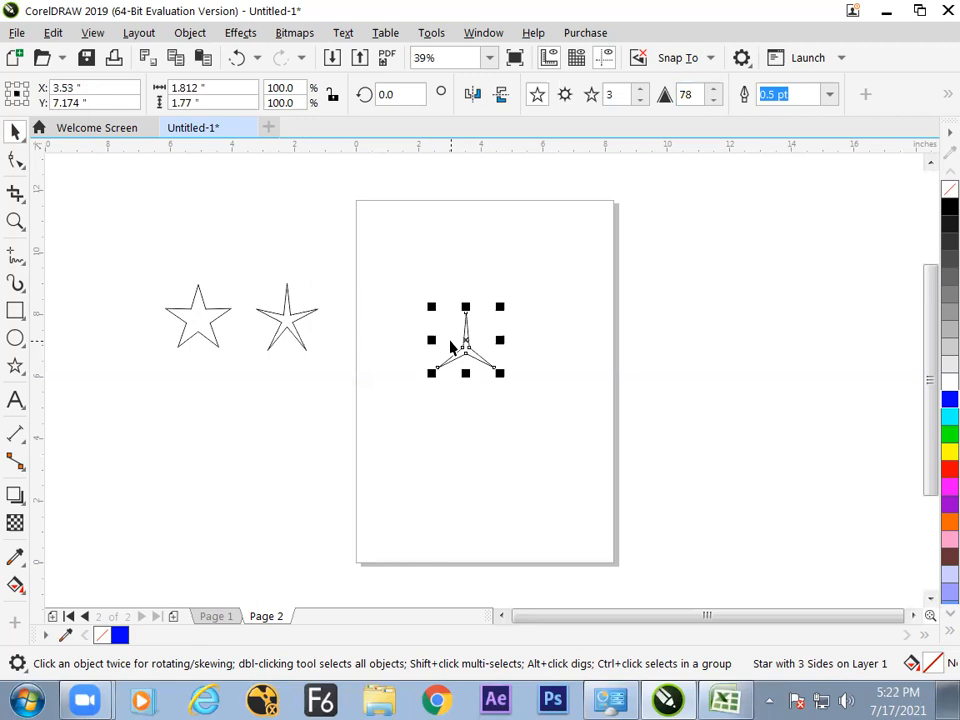
pyautogui.moveTo(467, 343); pyautogui.dragTo(468, 332)
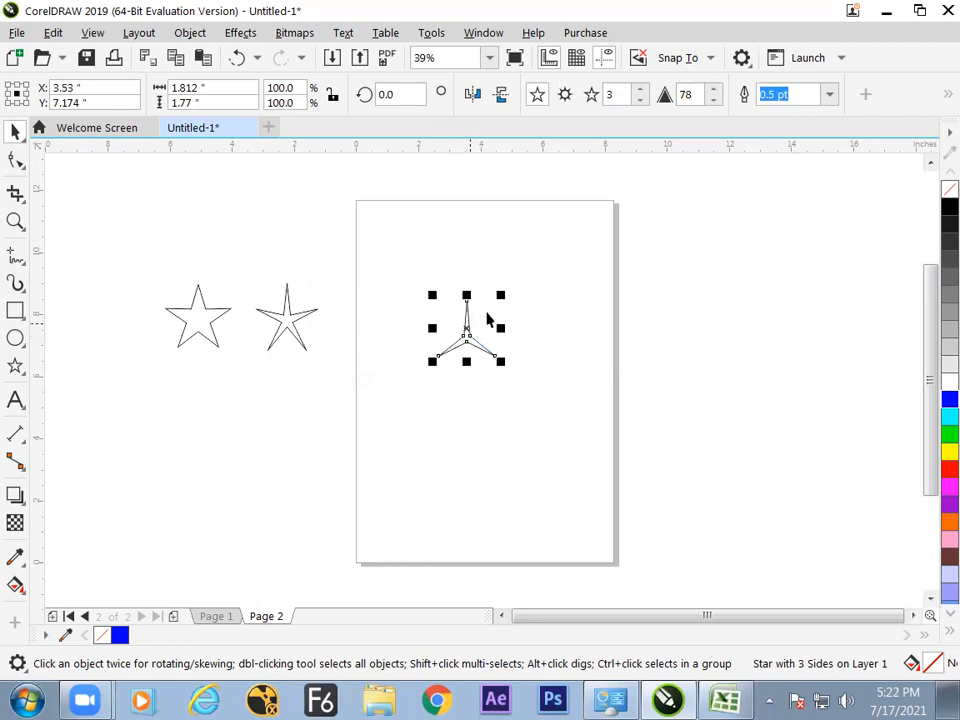
# Set the three-pointed star's sharpness to 59
pyautogui.click(714, 101)
pyautogui.click(714, 101)
pyautogui.click(714, 101)
pyautogui.click(714, 101)
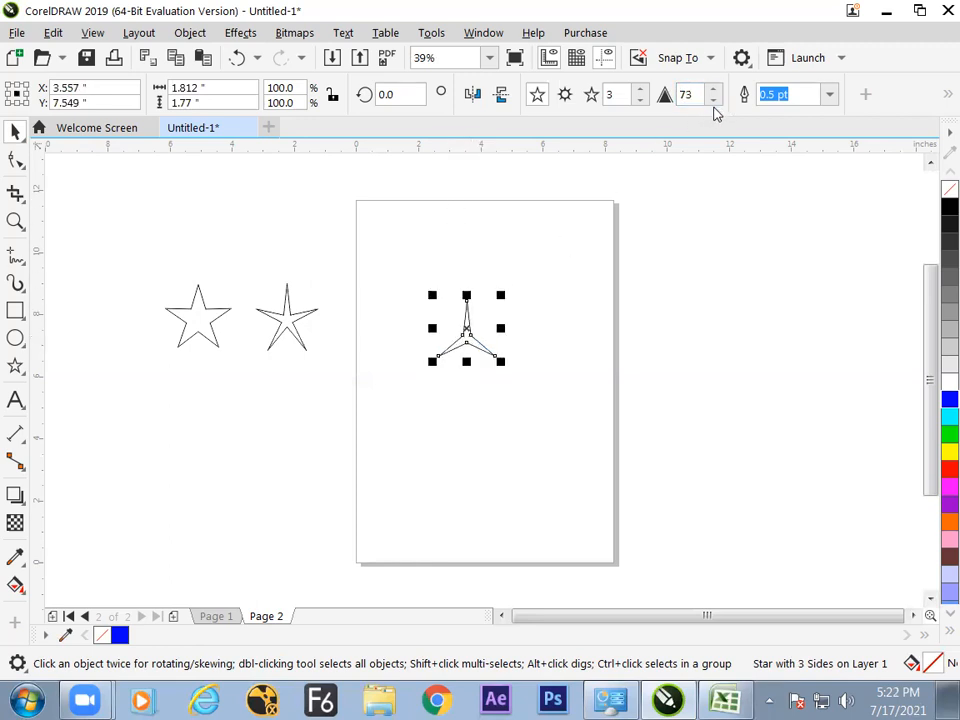
pyautogui.click(715, 101)
pyautogui.click(715, 101)
pyautogui.click(715, 101)
pyautogui.click(715, 101)
pyautogui.click(715, 101)
pyautogui.click(715, 101)
pyautogui.click(715, 101)
pyautogui.click(715, 101)
pyautogui.click(715, 101)
pyautogui.click(715, 101)
pyautogui.click(715, 101)
pyautogui.click(715, 101)
pyautogui.click(715, 101)
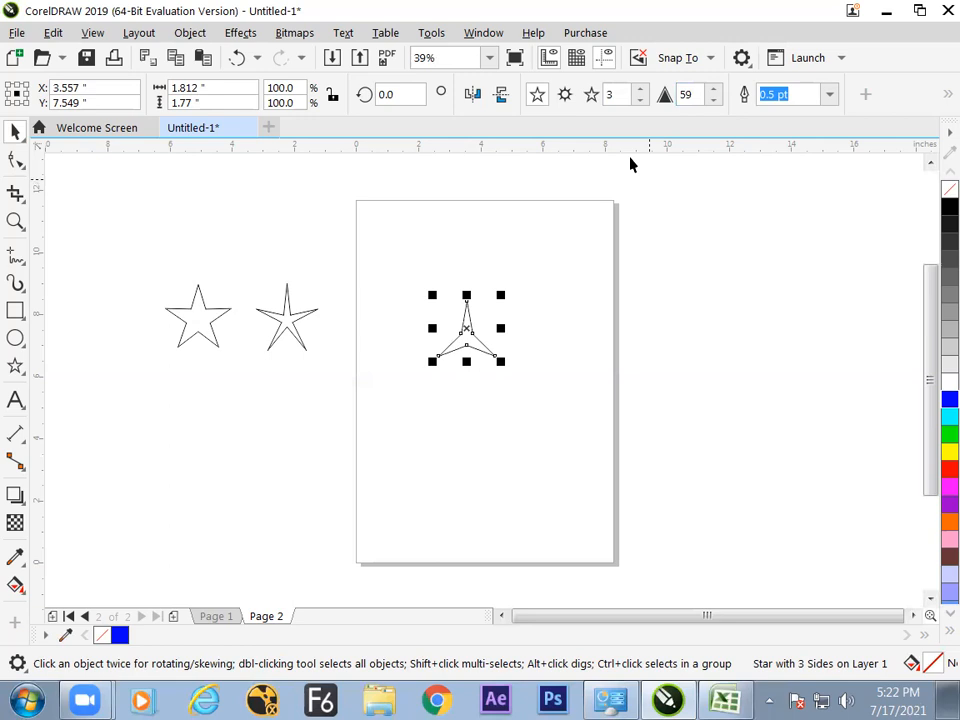
pyautogui.click(498, 290)
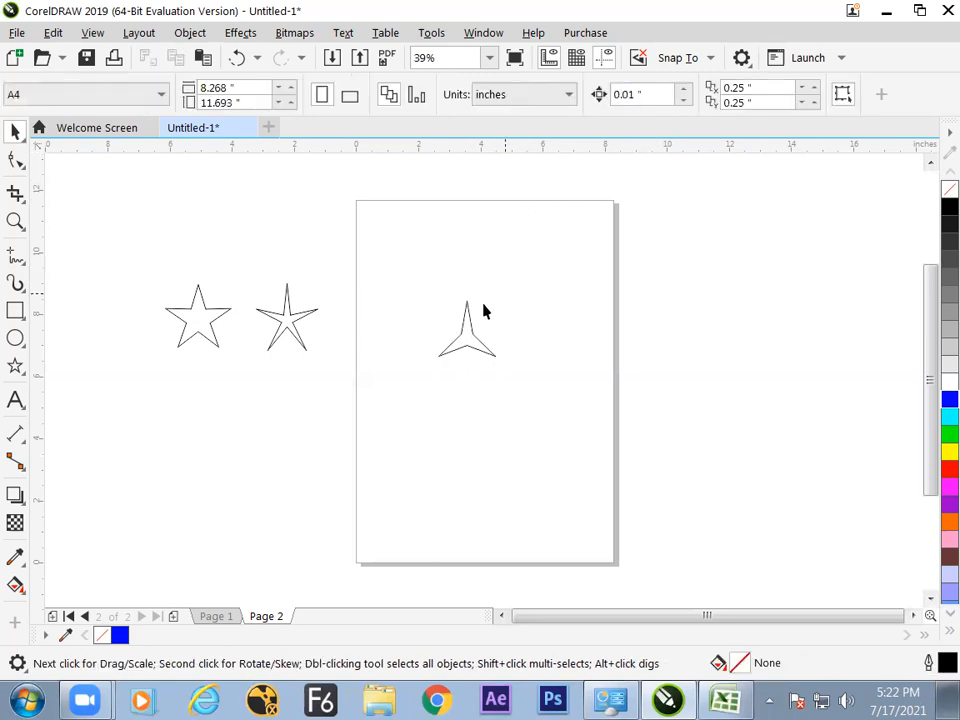
pyautogui.click(463, 343)
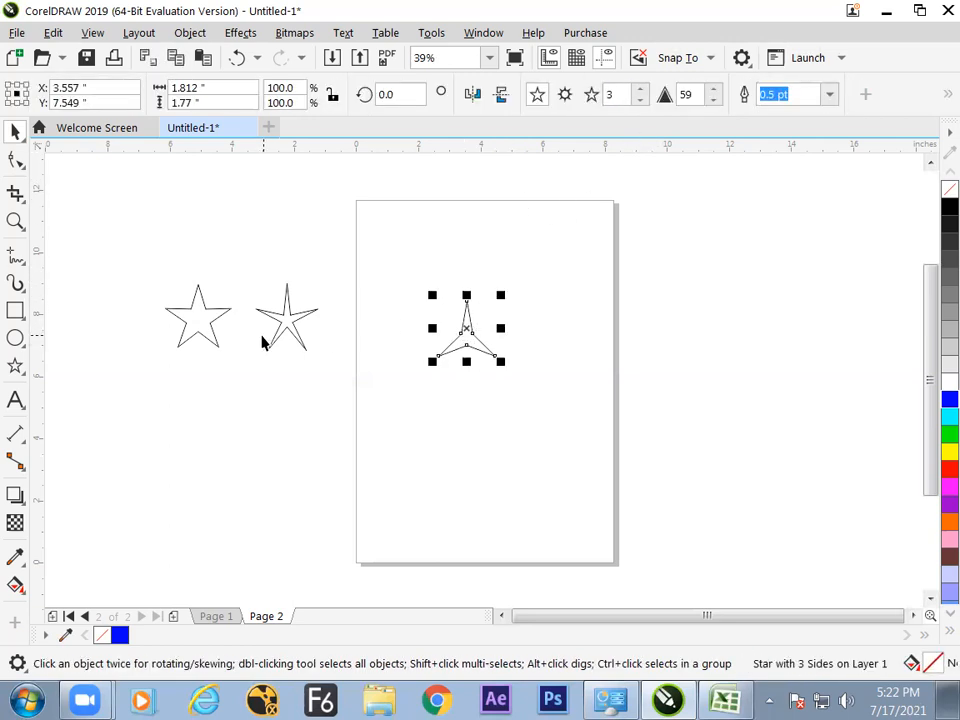
# Twist the polygon-based star by pulling one of its inner nodes sideways with the Shape tool
pyautogui.click(197, 330)
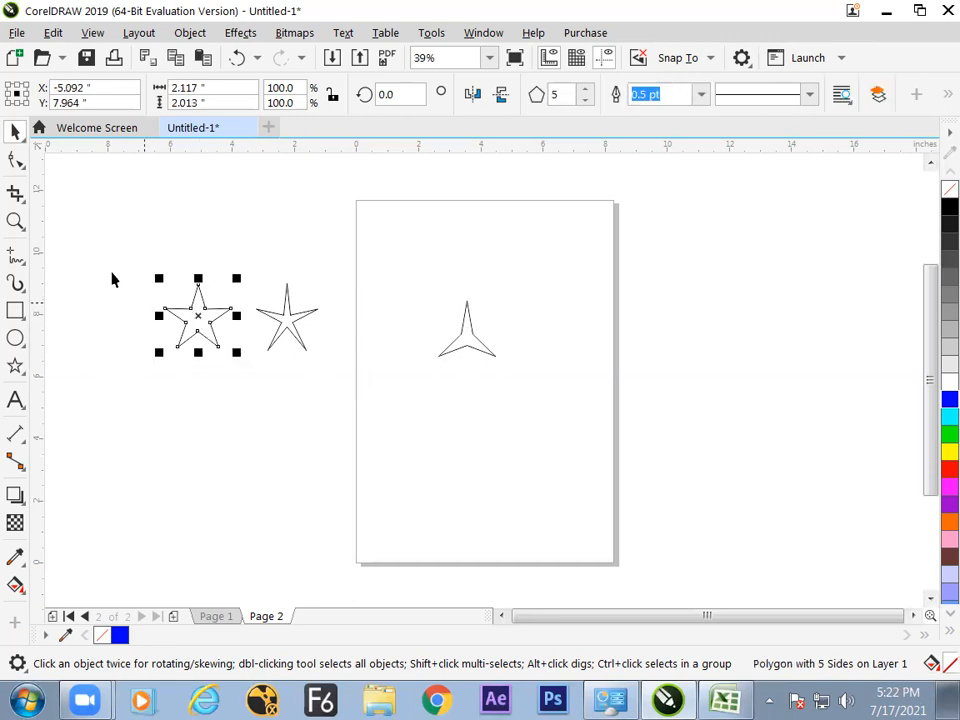
pyautogui.click(15, 160)
pyautogui.moveTo(190, 318); pyautogui.dragTo(185, 317)
pyautogui.click(15, 131)
pyautogui.click(234, 364)
pyautogui.click(286, 329)
pyautogui.click(204, 358)
pyautogui.click(224, 348)
pyautogui.click(265, 405)
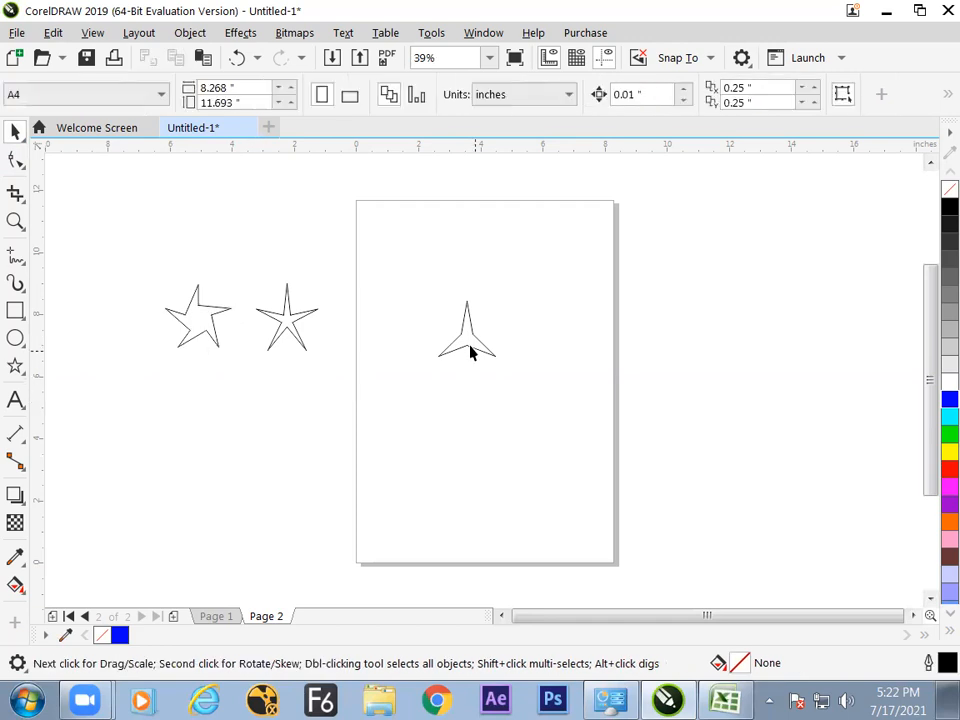
# Move the three-pointed star toward the page's left edge and place a copy directly to its right
pyautogui.moveTo(469, 349); pyautogui.dragTo(412, 348)
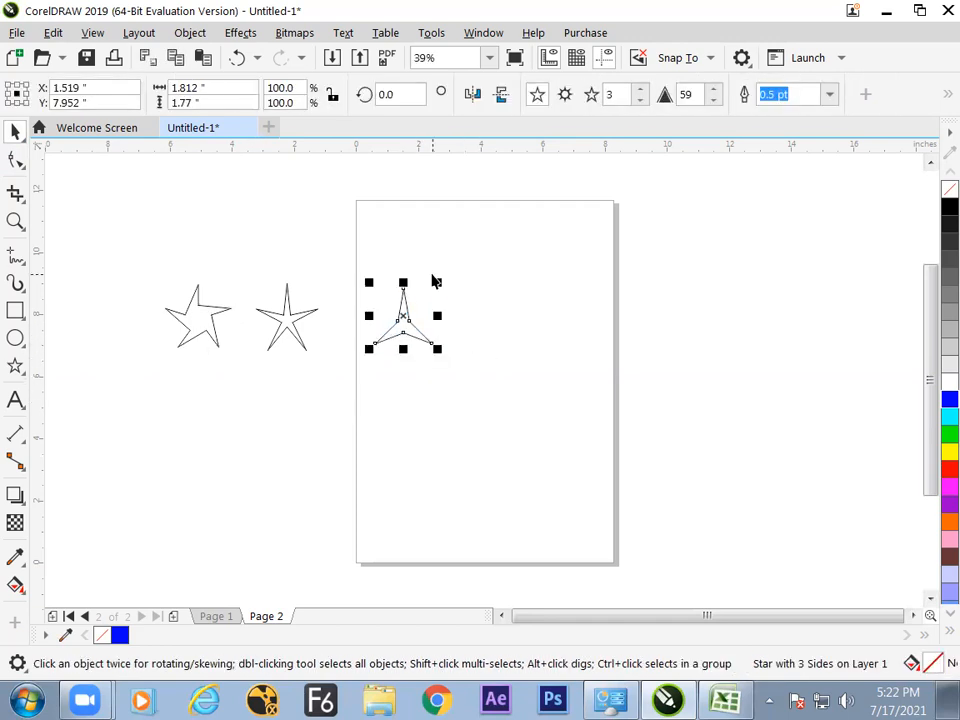
pyautogui.moveTo(403, 318); pyautogui.dragTo(471, 319)
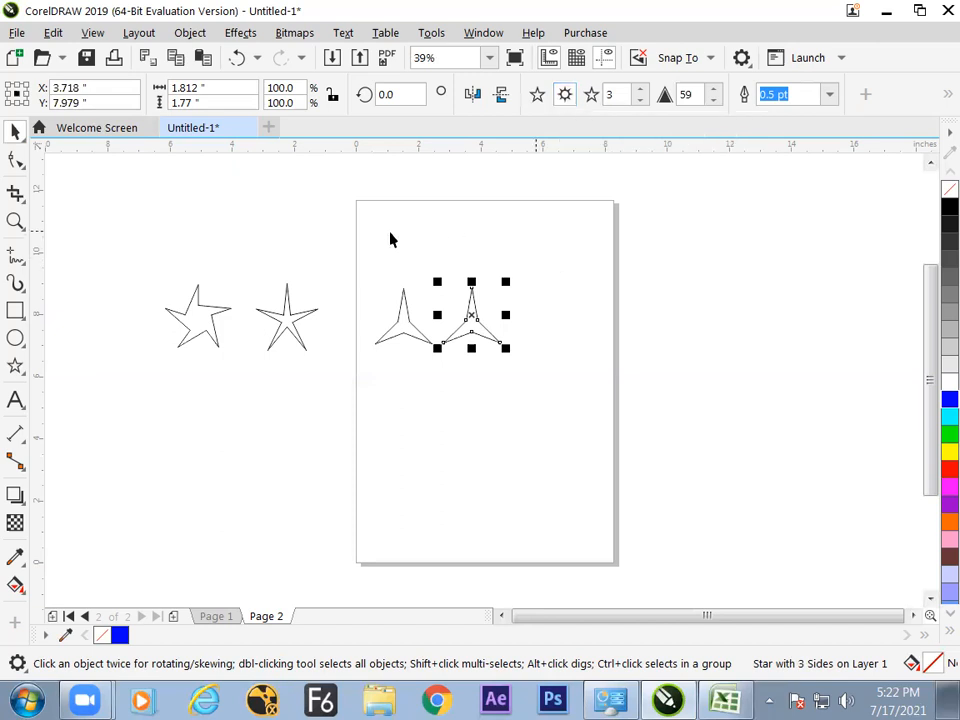
# Draw a five-point shape about 2.1 by 2.5 inches with the Star tool near the page's right edge and set its sharpness to 73
pyautogui.click(15, 365)
pyautogui.moveTo(529, 253); pyautogui.dragTo(595, 335)
pyautogui.moveTo(641, 94); pyautogui.dragTo(641, 111)
pyautogui.click(640, 102)
pyautogui.click(640, 102)
pyautogui.click(640, 102)
pyautogui.click(640, 102)
pyautogui.click(640, 102)
pyautogui.click(714, 90)
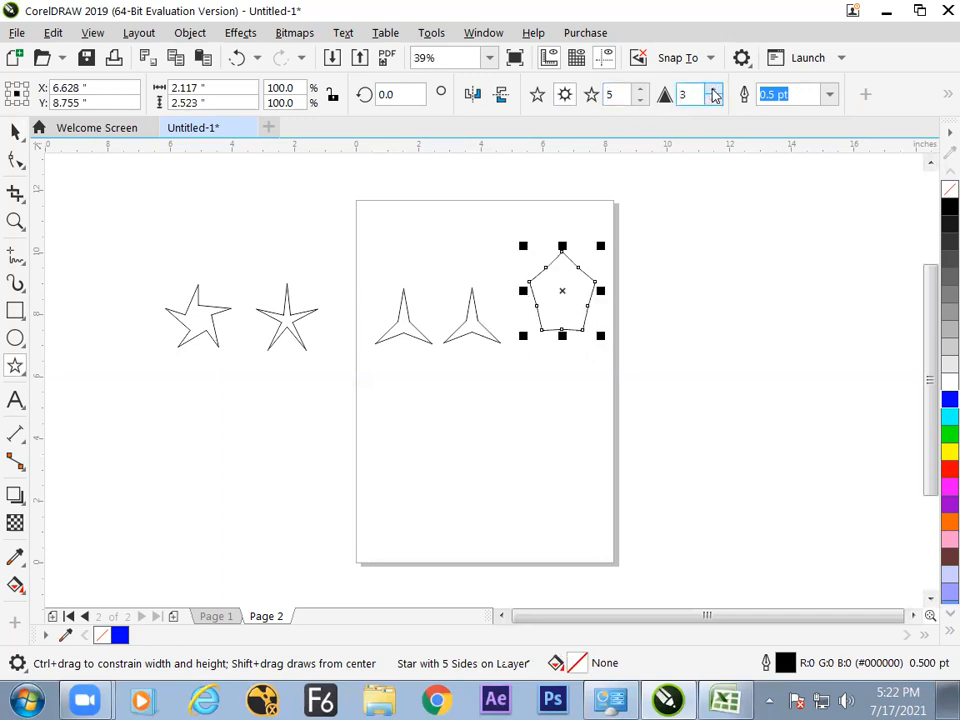
pyautogui.moveTo(714, 94); pyautogui.dragTo(656, 103)
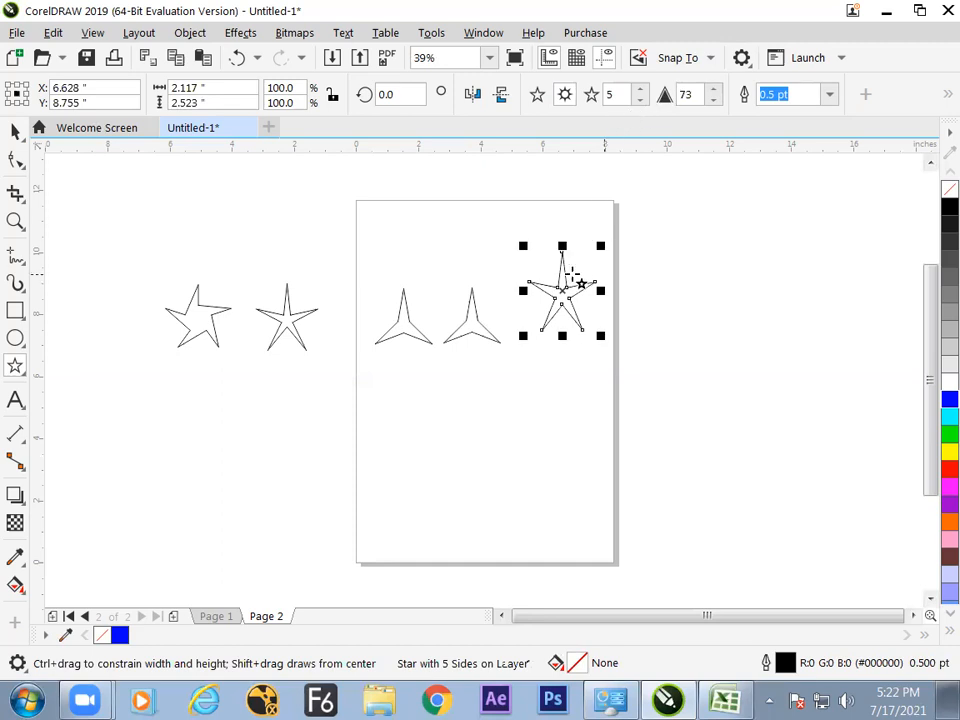
# Draw two more five-point Star tool shapes, about 2 by 2.3 inches right of the page and 1.6 by 1.8 inches across its top edge
pyautogui.moveTo(657, 211); pyautogui.dragTo(733, 292)
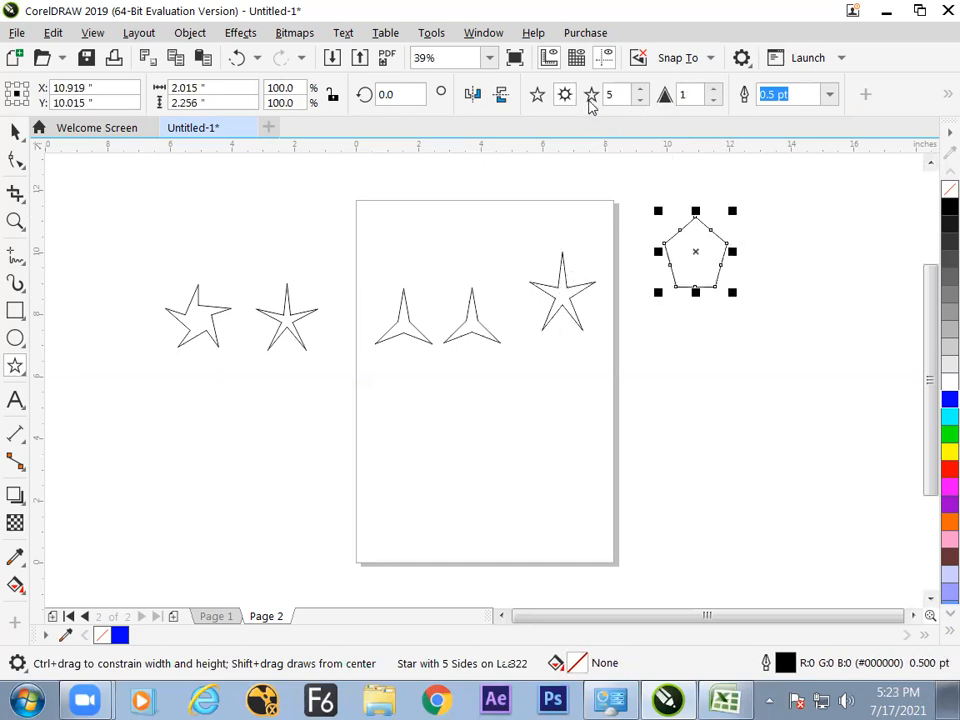
pyautogui.moveTo(490, 189); pyautogui.dragTo(551, 257)
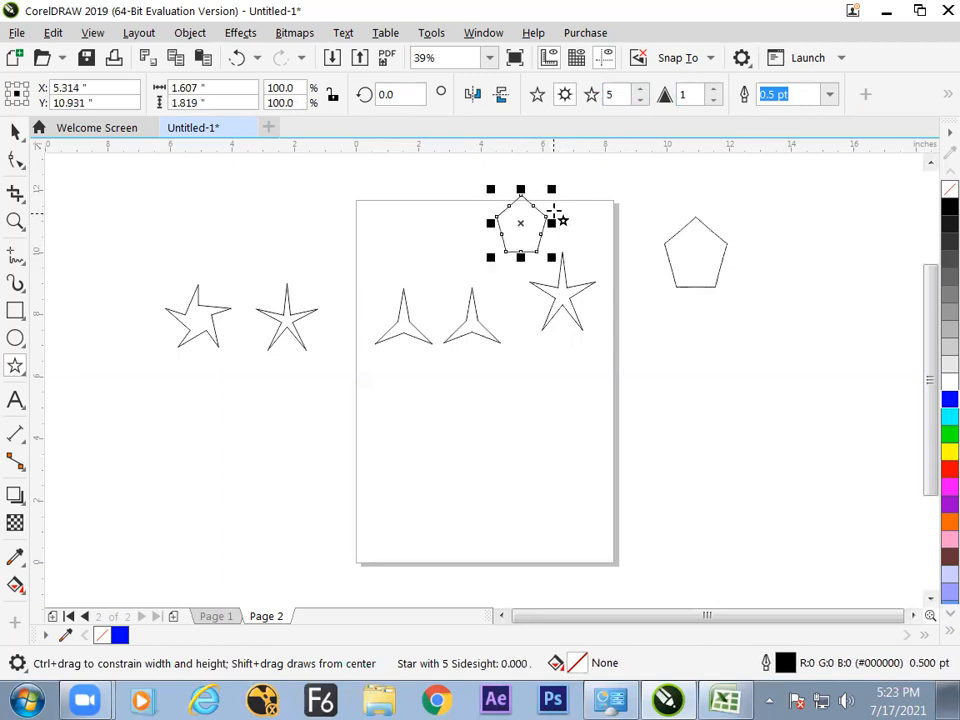
pyautogui.hotkey('ctrl', 'b')
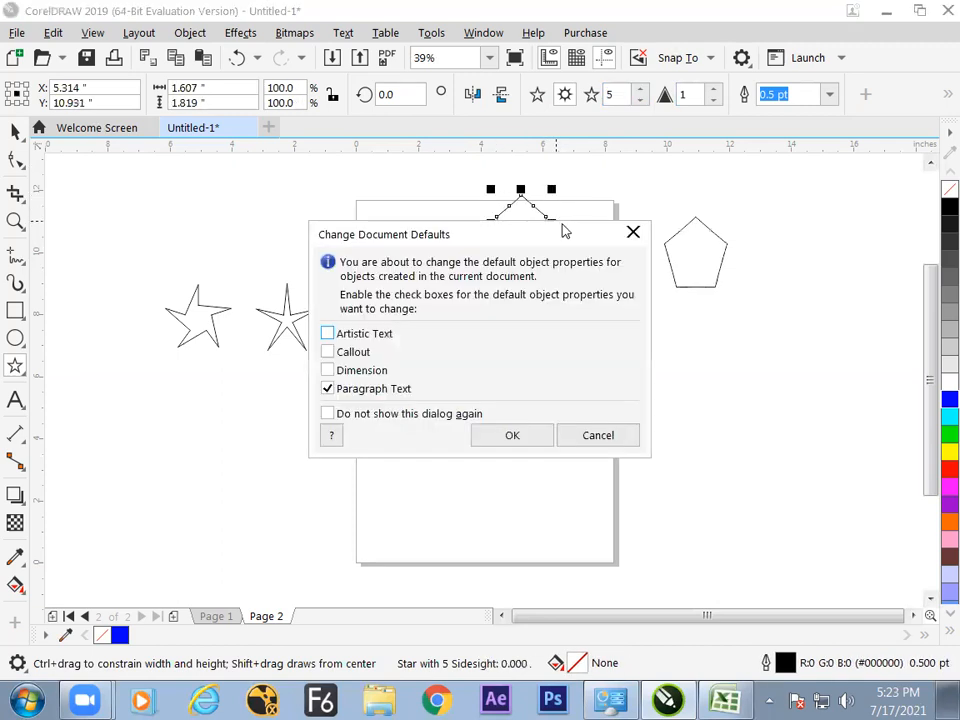
pyautogui.click(585, 432)
pyautogui.press('n')
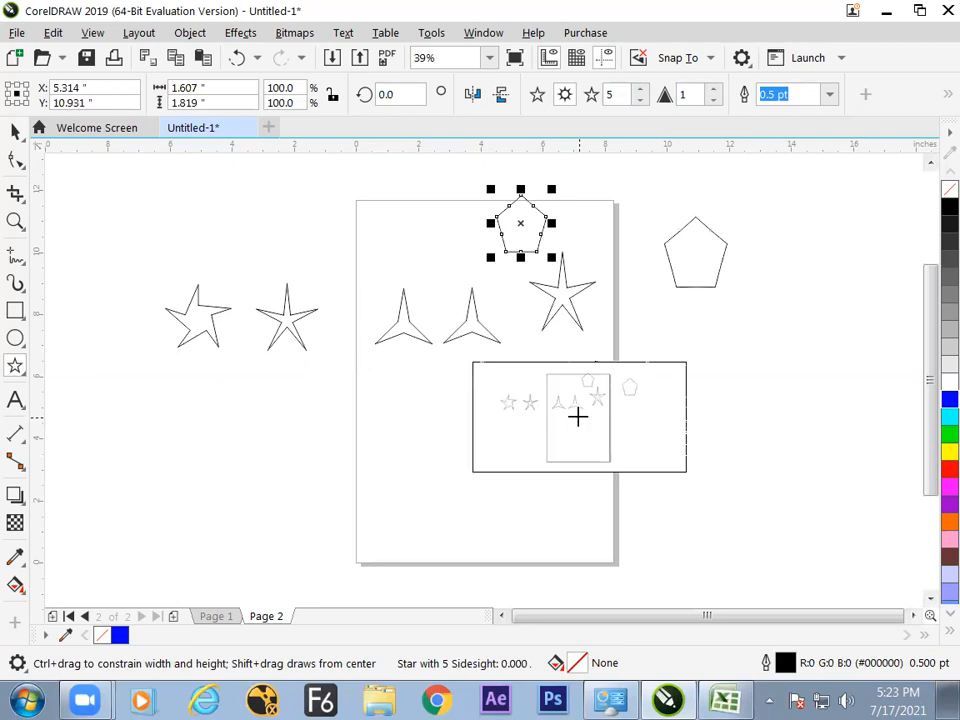
# Create a new A4 RGB document and draw a five-point shape about 3.1 by 3 inches on its page with the Star tool
pyautogui.hotkey('ctrl', 'n')
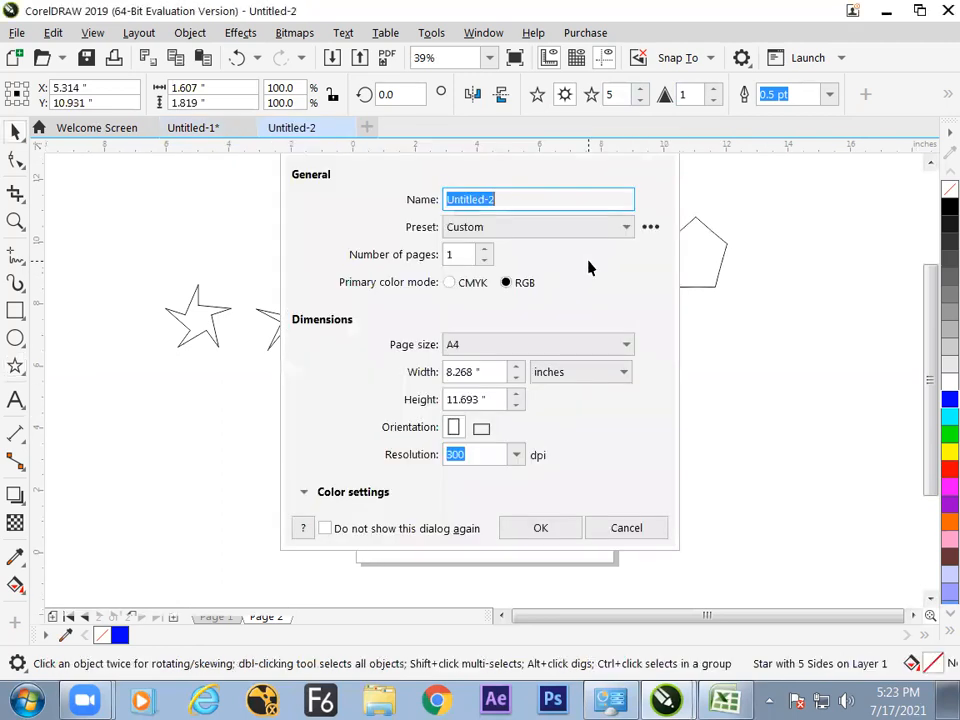
pyautogui.press('Return')
pyautogui.click(15, 366)
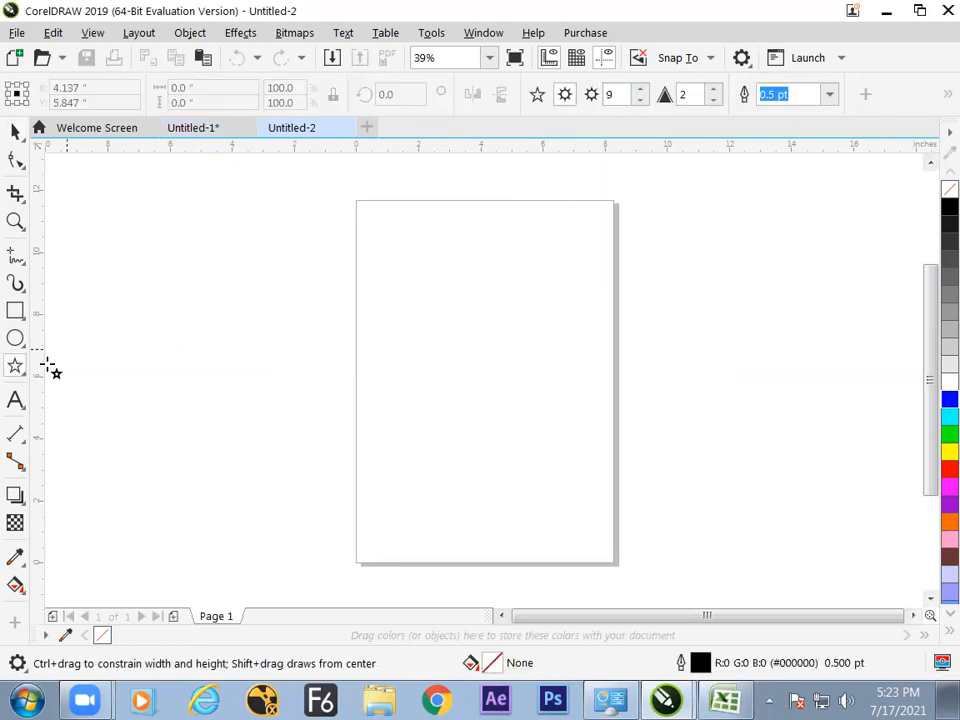
pyautogui.moveTo(418, 332); pyautogui.dragTo(526, 430)
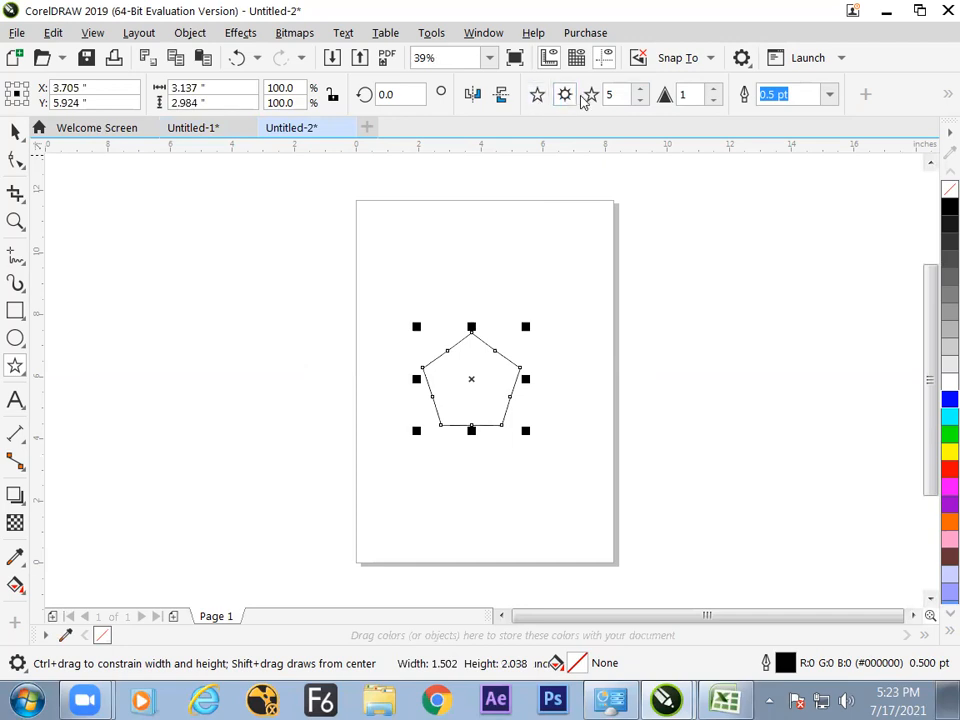
pyautogui.click(569, 99)
# Open Paint and switch back to the CorelDRAW document
pyautogui.click(24, 698)
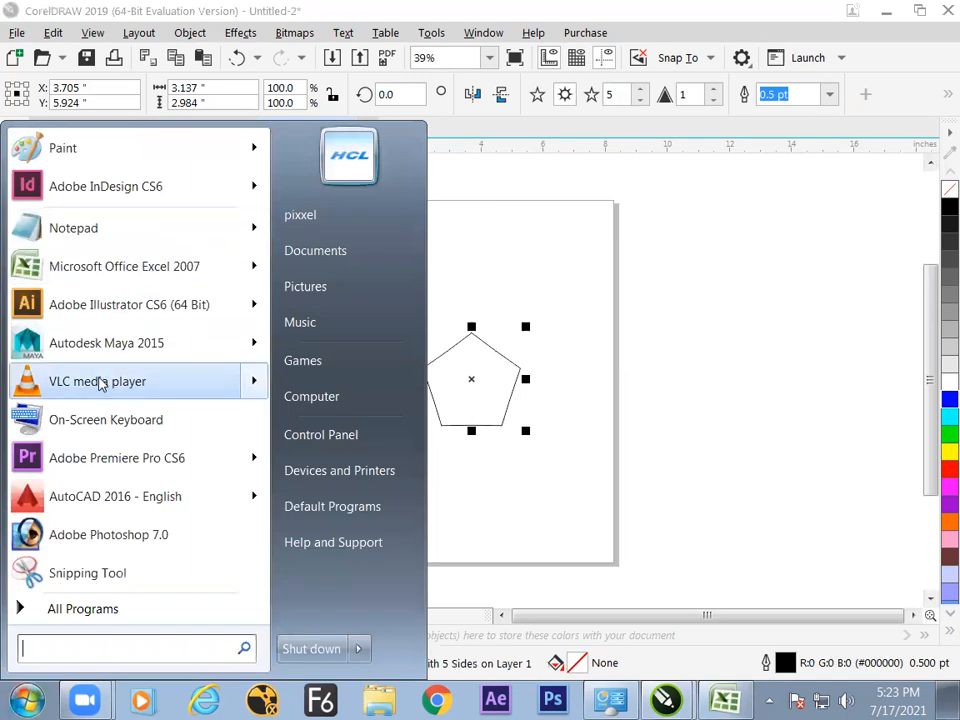
pyautogui.click(147, 155)
pyautogui.moveTo(265, 402)
pyautogui.mouseDown()
pyautogui.moveTo(330, 351)
pyautogui.moveTo(210, 334)
pyautogui.moveTo(367, 247)
pyautogui.moveTo(262, 410)
pyautogui.mouseUp()
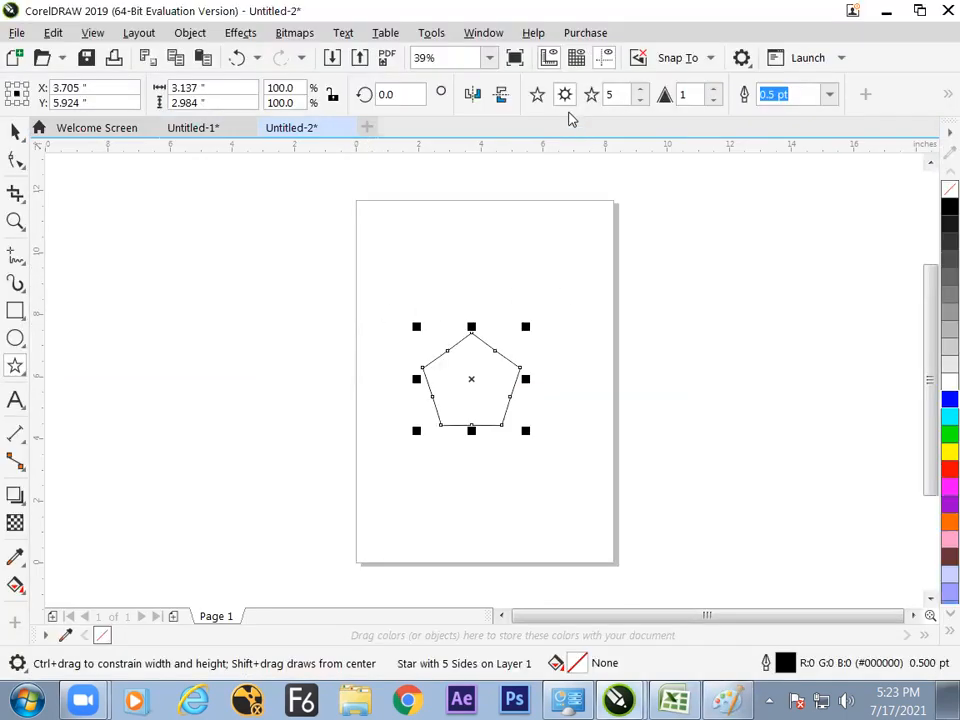
# Draw a nine-point complex star about 3.2 by 3.5 inches to the left of the page
pyautogui.click(18, 368)
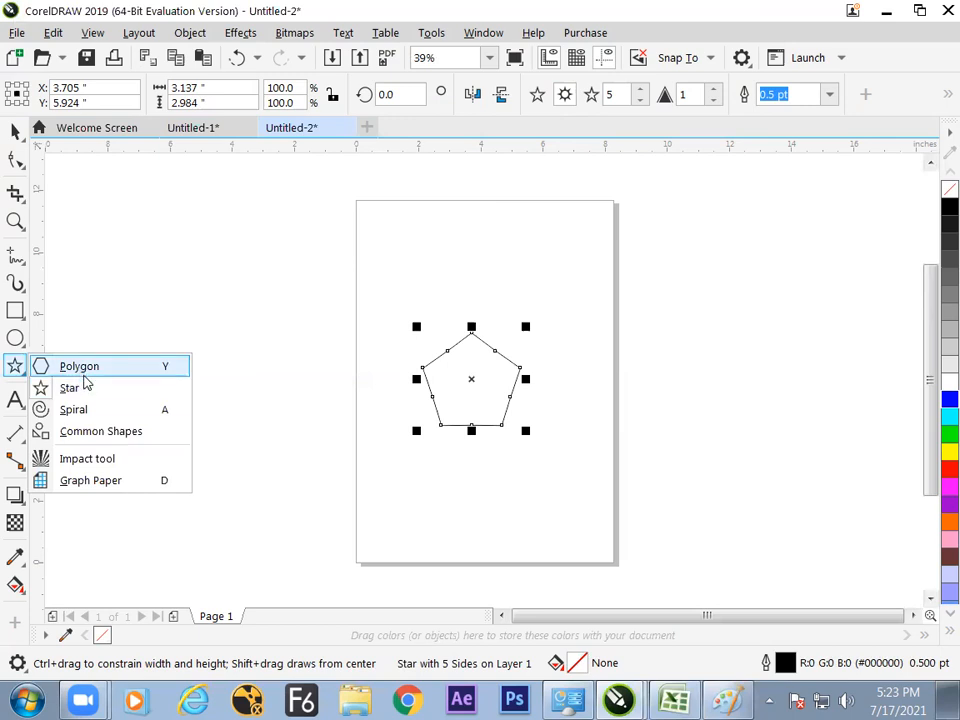
pyautogui.click(90, 389)
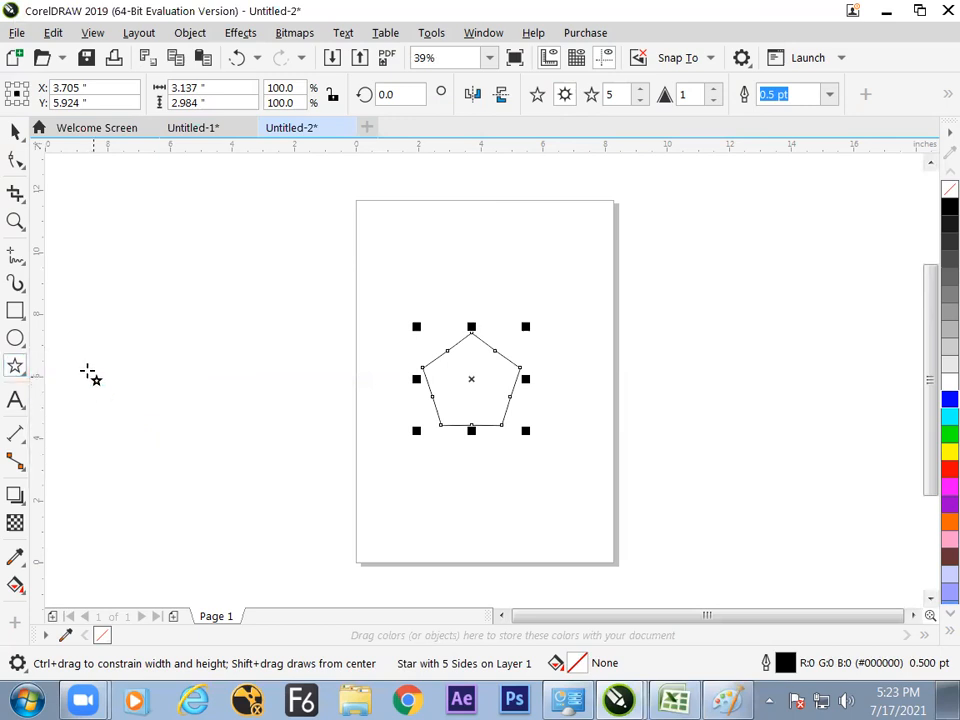
pyautogui.click(14, 366)
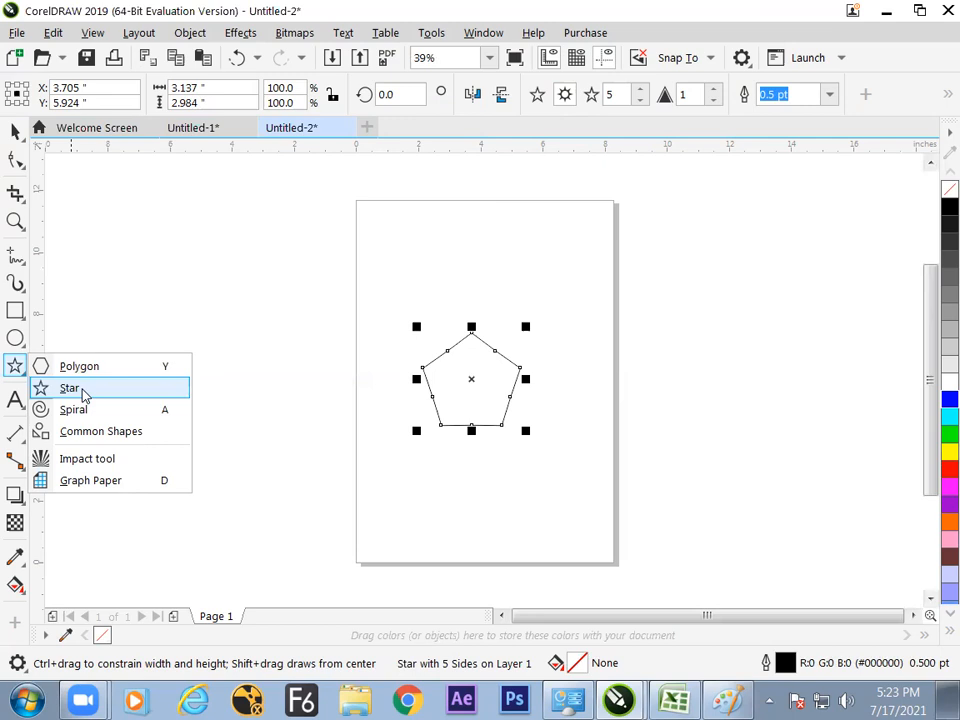
pyautogui.click(69, 388)
pyautogui.moveTo(143, 318); pyautogui.dragTo(250, 430)
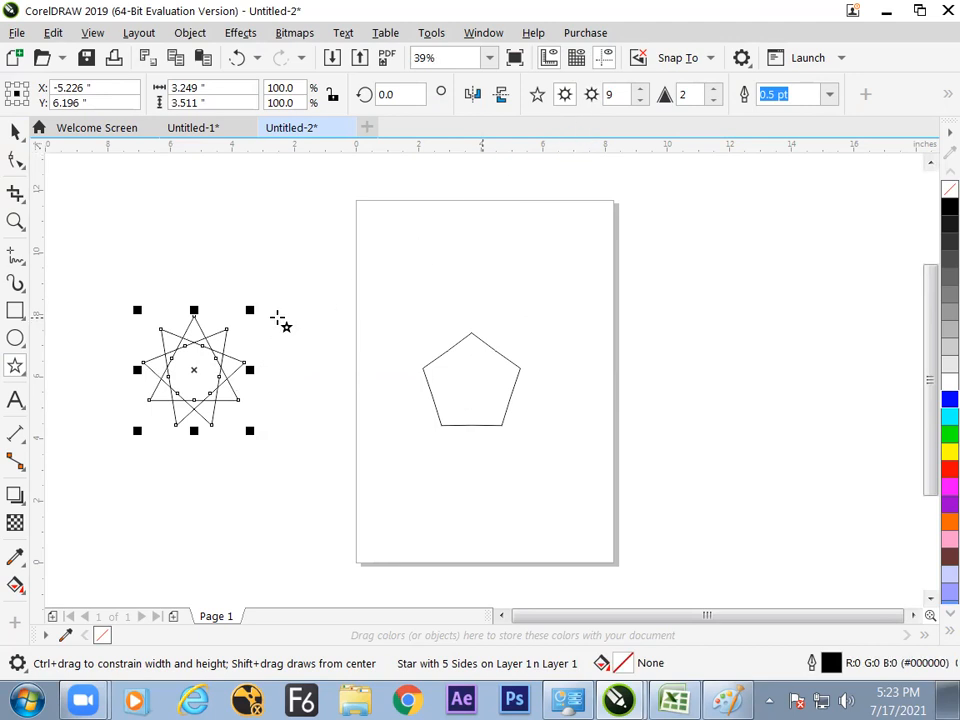
# Draw a simple five-point star shape across the page's left edge and a nine-point complex star about 3 by 4.2 inches at upper right
pyautogui.click(537, 94)
pyautogui.moveTo(305, 250); pyautogui.dragTo(398, 341)
pyautogui.click(565, 94)
pyautogui.moveTo(502, 222); pyautogui.dragTo(606, 366)
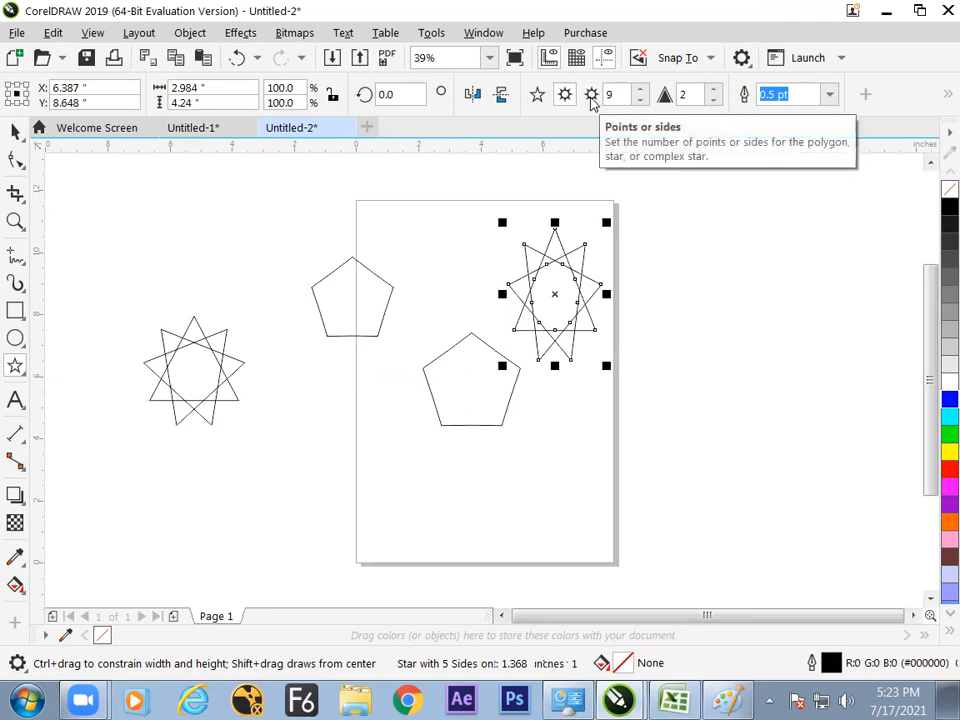
# Draw two more nine-point complex stars, about 4.3 by 3.4 inches right of the page and about 2 by 2 inches above the leftmost star
pyautogui.moveTo(669, 259); pyautogui.dragTo(806, 372)
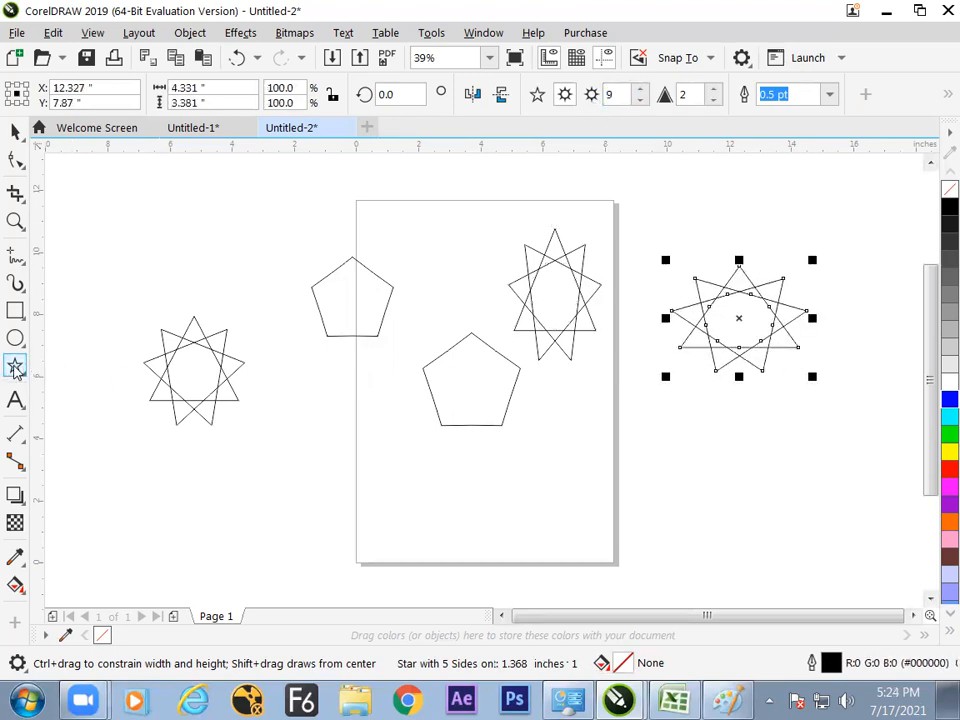
pyautogui.moveTo(125, 251); pyautogui.dragTo(198, 321)
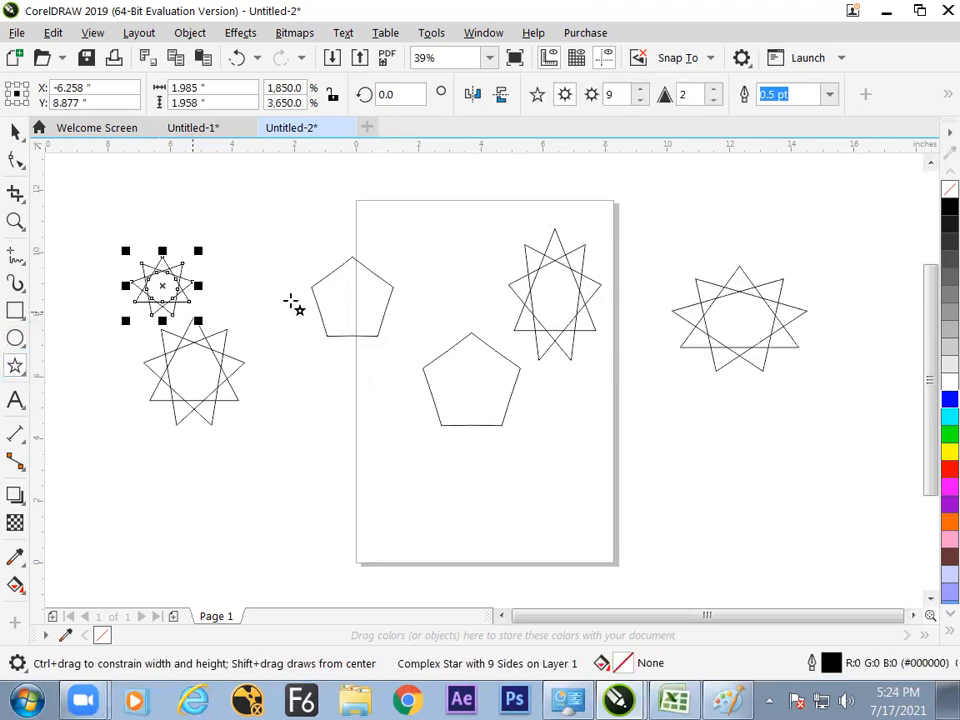
# Move the small nine-point complex star up and right, and the pentagon-like star at the page's left edge slightly down
pyautogui.click(593, 99)
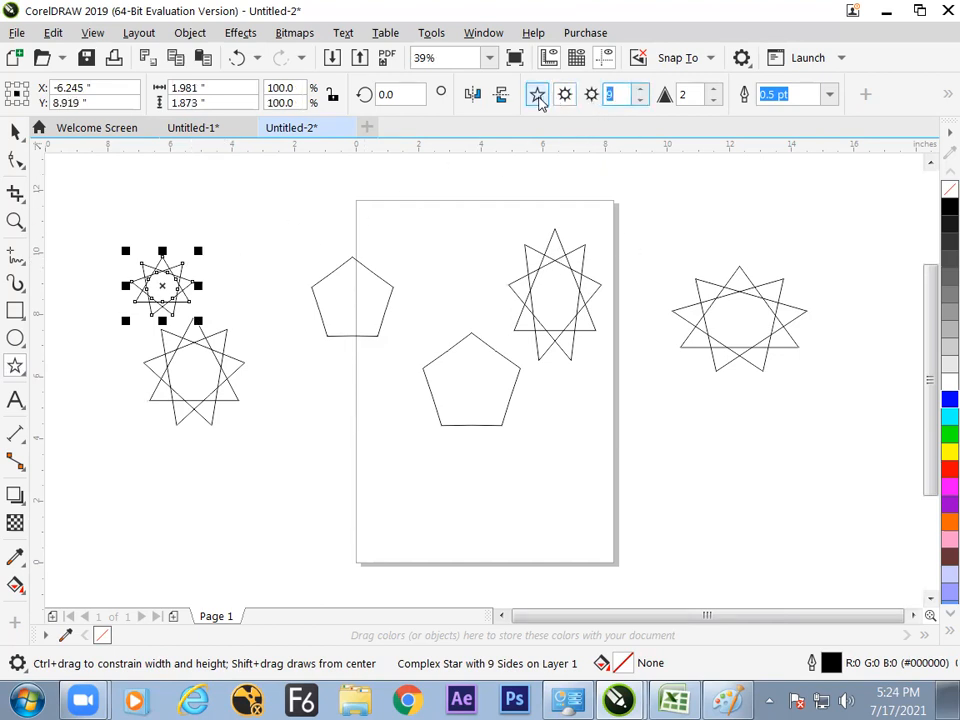
pyautogui.click(16, 133)
pyautogui.click(261, 245)
pyautogui.moveTo(179, 277); pyautogui.dragTo(259, 234)
pyautogui.moveTo(336, 322); pyautogui.dragTo(328, 372)
pyautogui.click(158, 437)
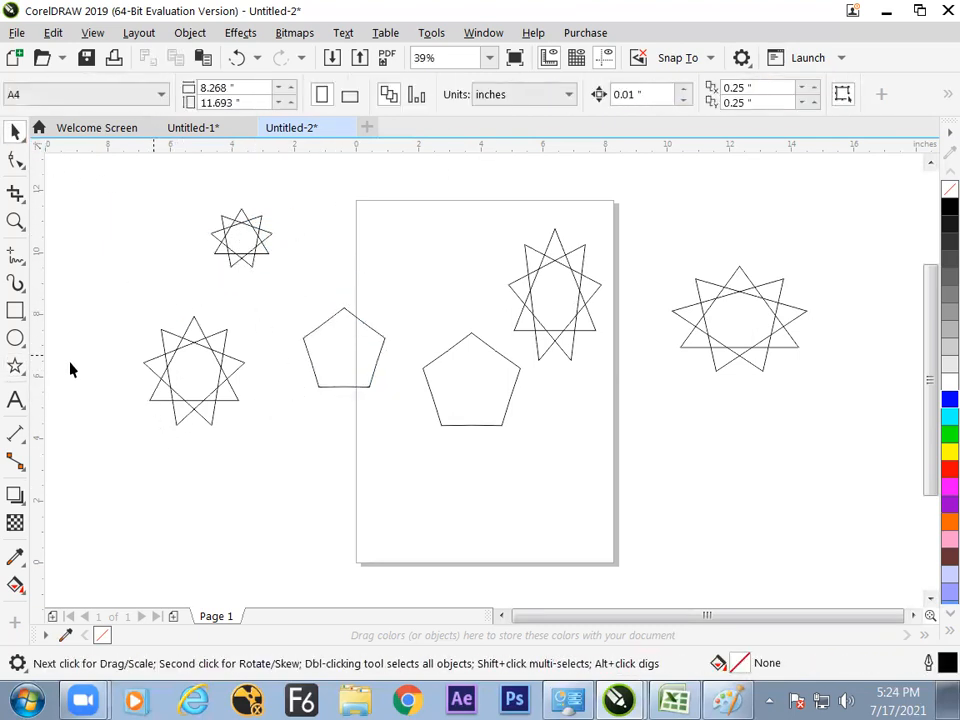
pyautogui.click(15, 366)
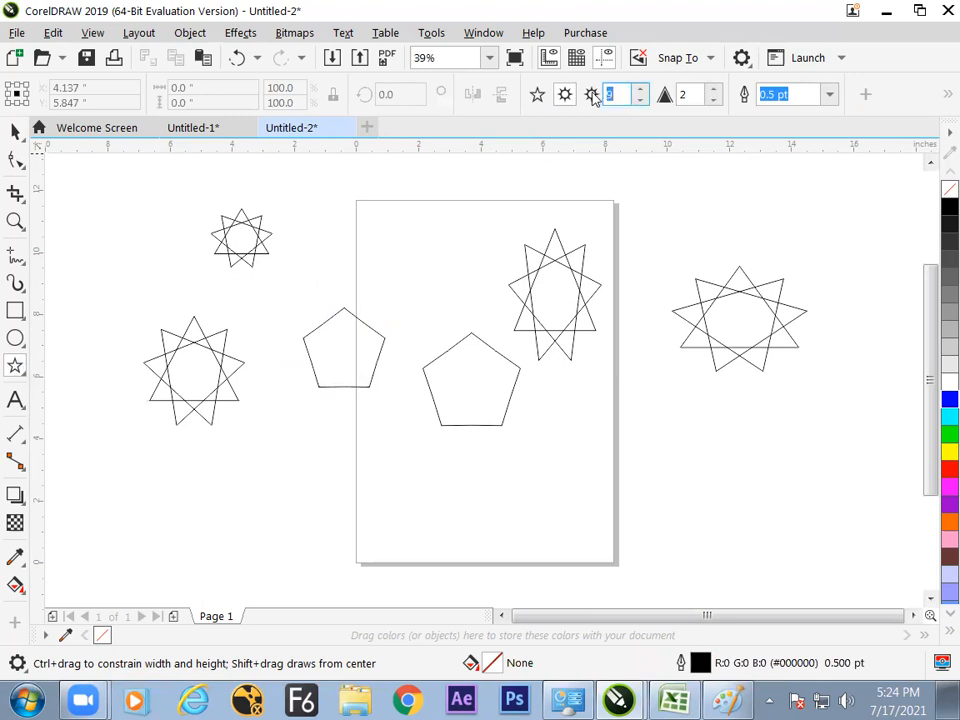
pyautogui.press('space')
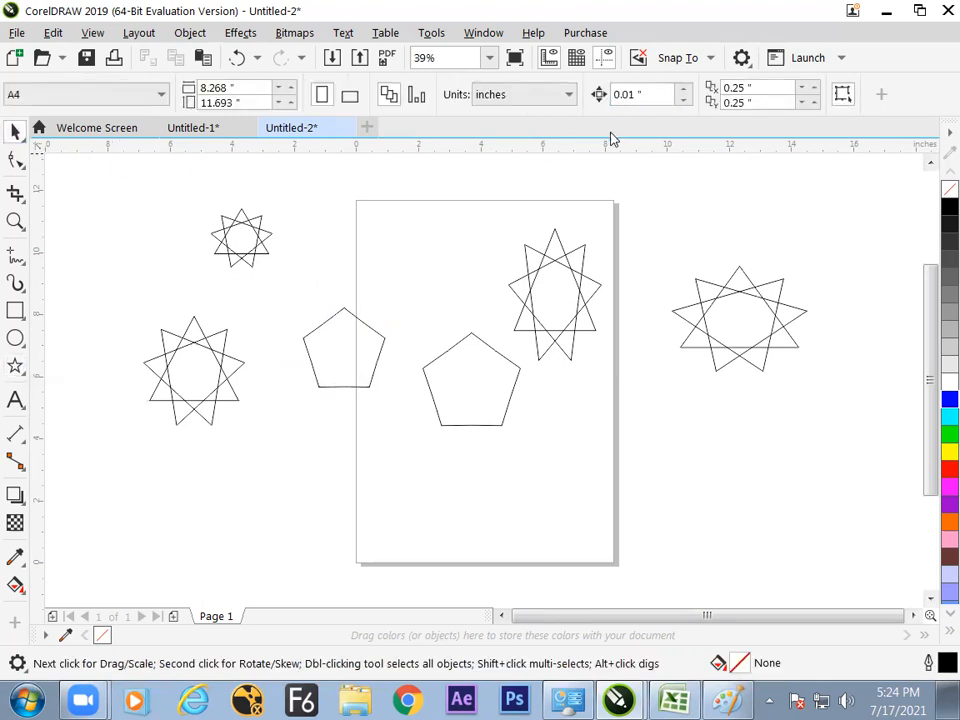
pyautogui.click(32, 366)
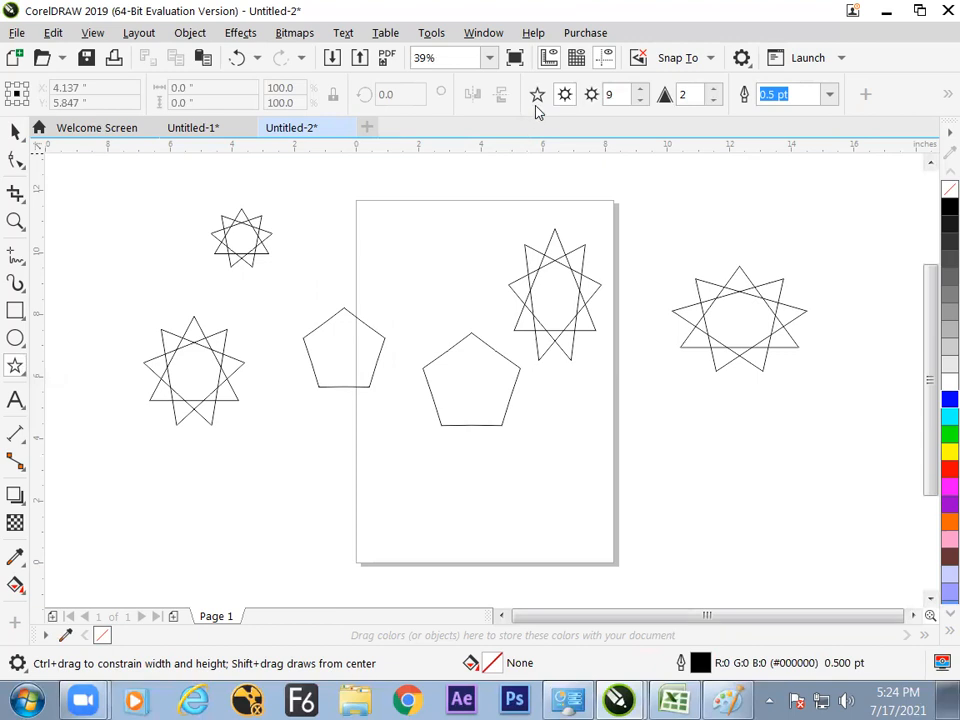
pyautogui.click(565, 95)
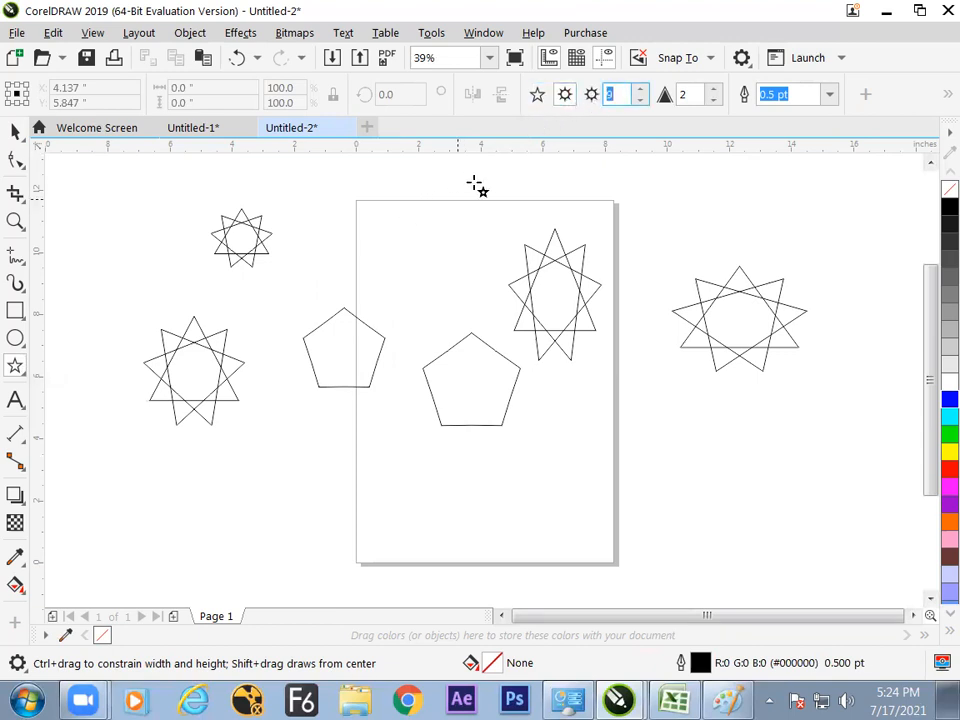
pyautogui.press('space')
# Shift the pentagon-like star at the page's left edge slightly down and left, and set its sharpness to 39
pyautogui.click(218, 377)
pyautogui.click(307, 380)
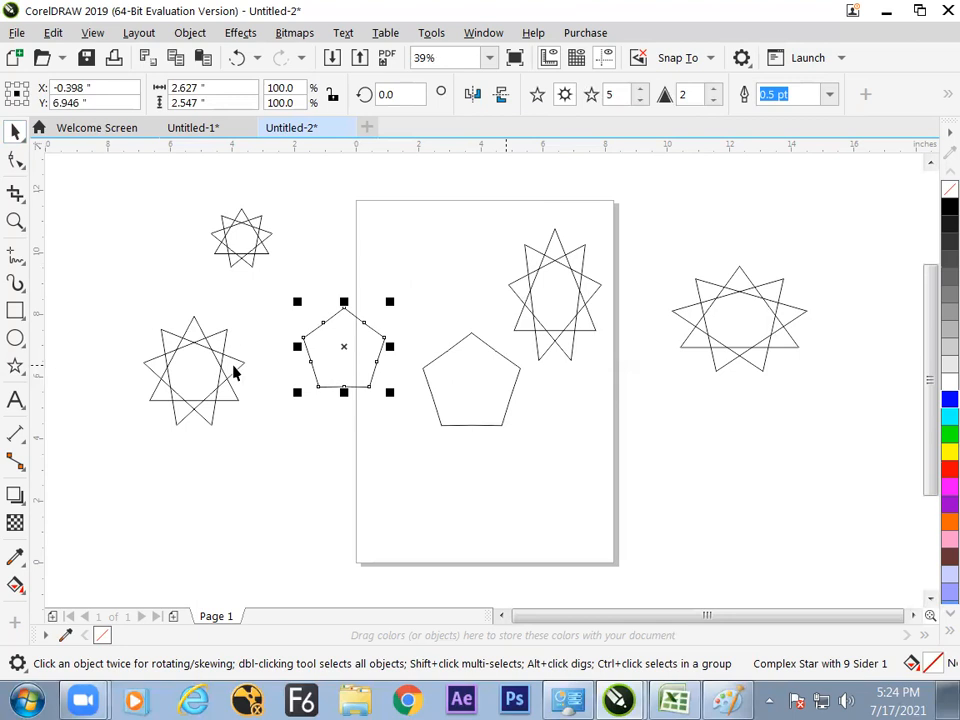
pyautogui.moveTo(356, 364); pyautogui.dragTo(334, 378)
pyautogui.click(274, 421)
pyautogui.click(323, 366)
pyautogui.moveTo(712, 94); pyautogui.dragTo(709, 41)
pyautogui.moveTo(713, 96); pyautogui.dragTo(714, 136)
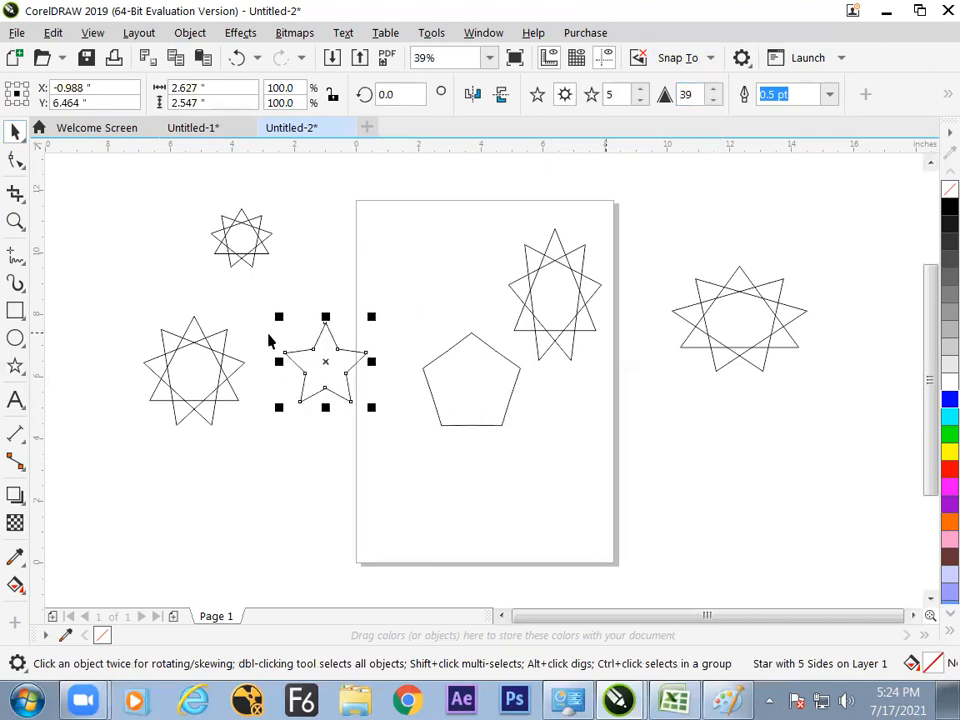
# Set the large complex star left of the page to six points, and nudge it and the neighbouring five-point star slightly right and up
pyautogui.click(230, 360)
pyautogui.click(163, 418)
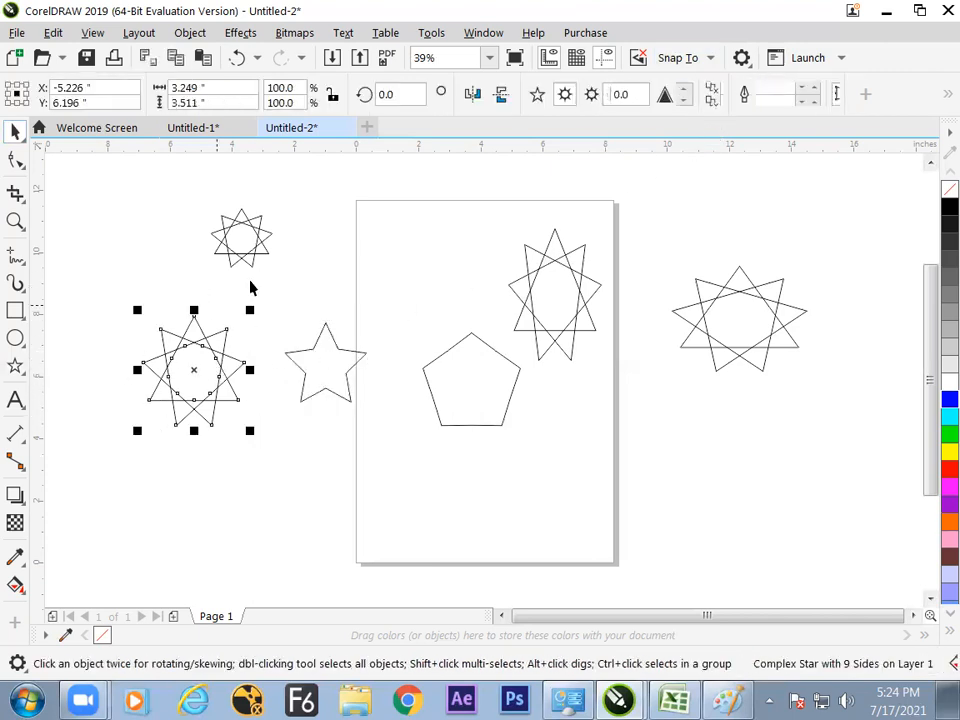
pyautogui.click(640, 100)
pyautogui.click(640, 100)
pyautogui.click(640, 100)
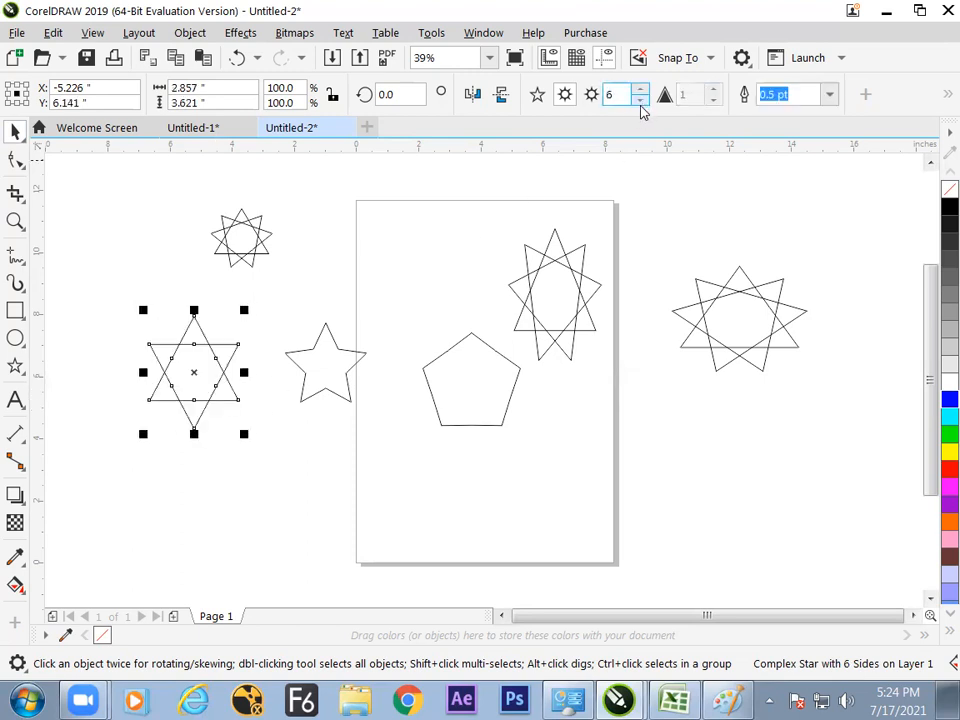
pyautogui.click(214, 426)
pyautogui.moveTo(217, 398); pyautogui.dragTo(234, 392)
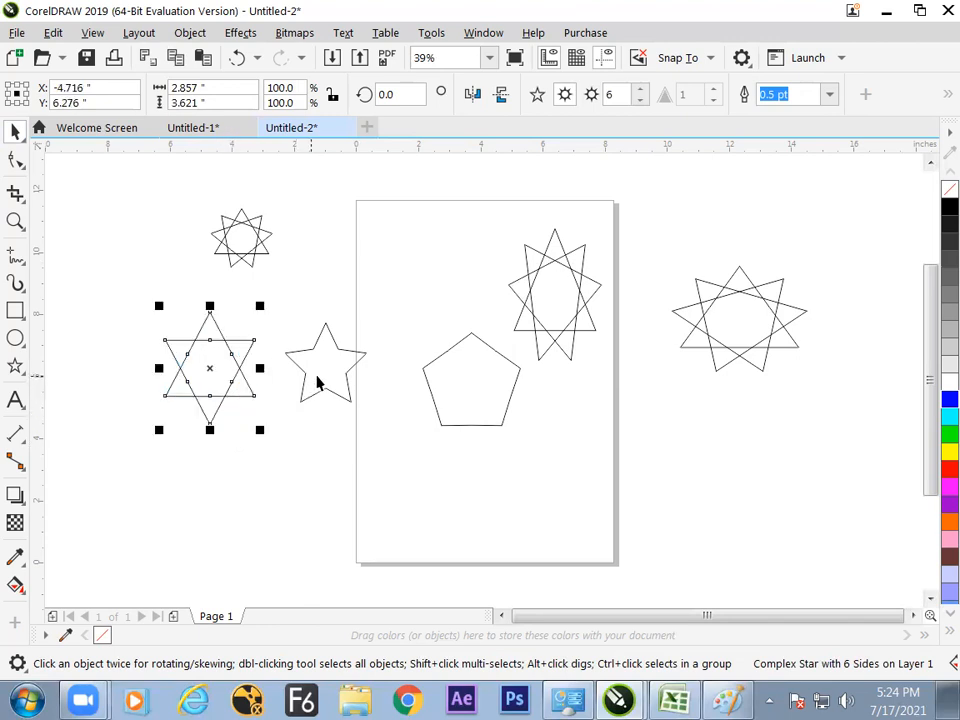
pyautogui.moveTo(317, 378); pyautogui.dragTo(325, 371)
pyautogui.click(272, 404)
# Reshape the six-point complex star's outer and inner nodes into a twisted star with narrow spikes, about 4.3 by 4.2 inches
pyautogui.click(232, 385)
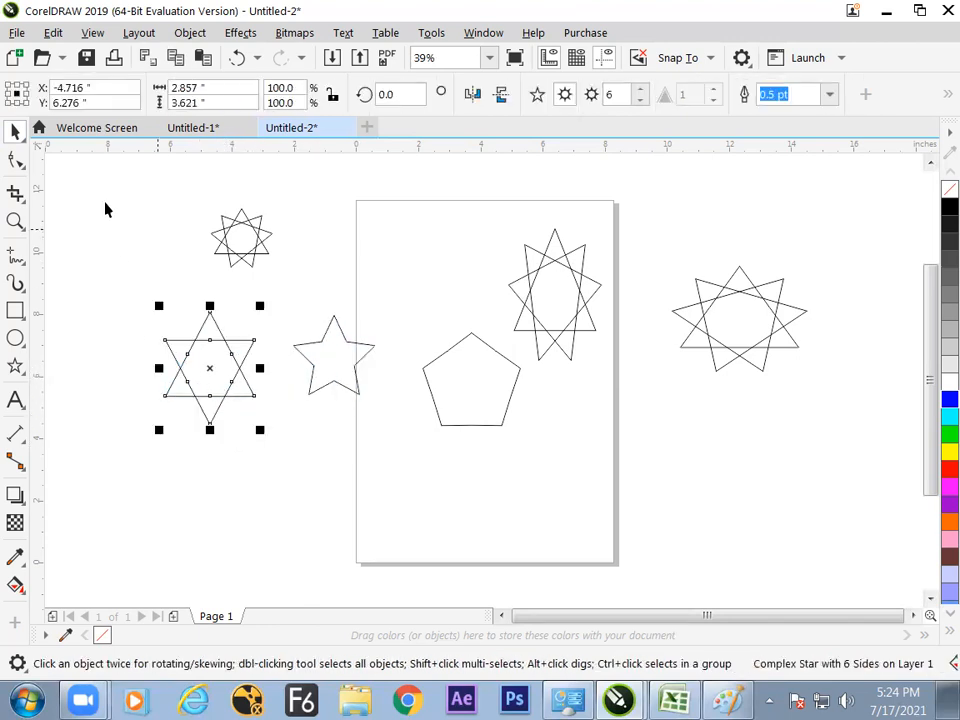
pyautogui.click(18, 162)
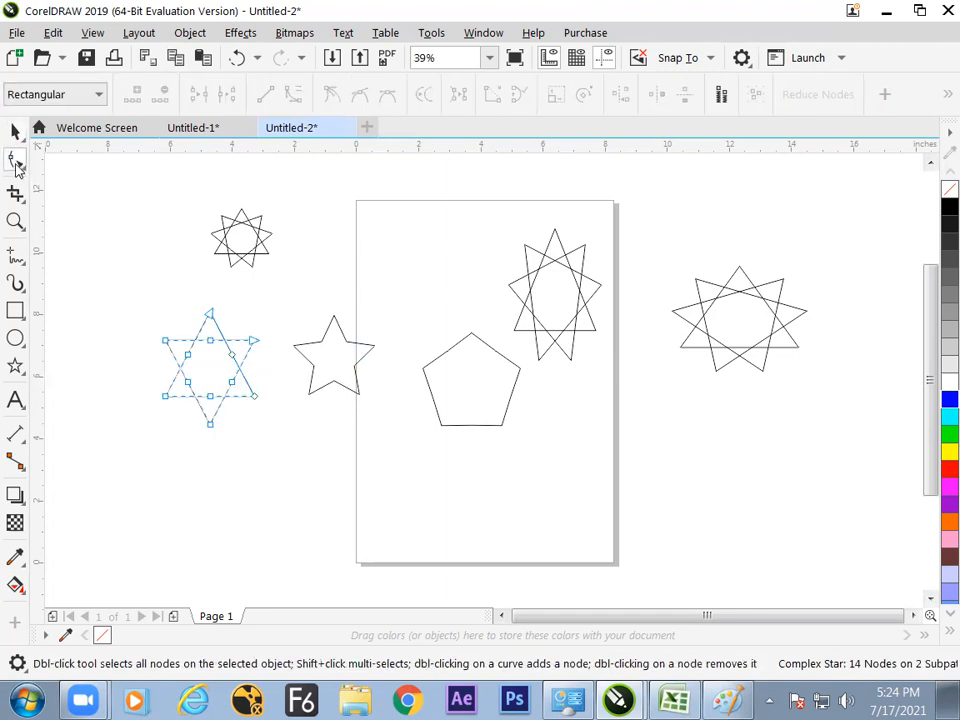
pyautogui.moveTo(255, 340); pyautogui.dragTo(255, 378)
pyautogui.moveTo(212, 343)
pyautogui.mouseDown()
pyautogui.moveTo(206, 369)
pyautogui.moveTo(218, 354)
pyautogui.mouseUp()
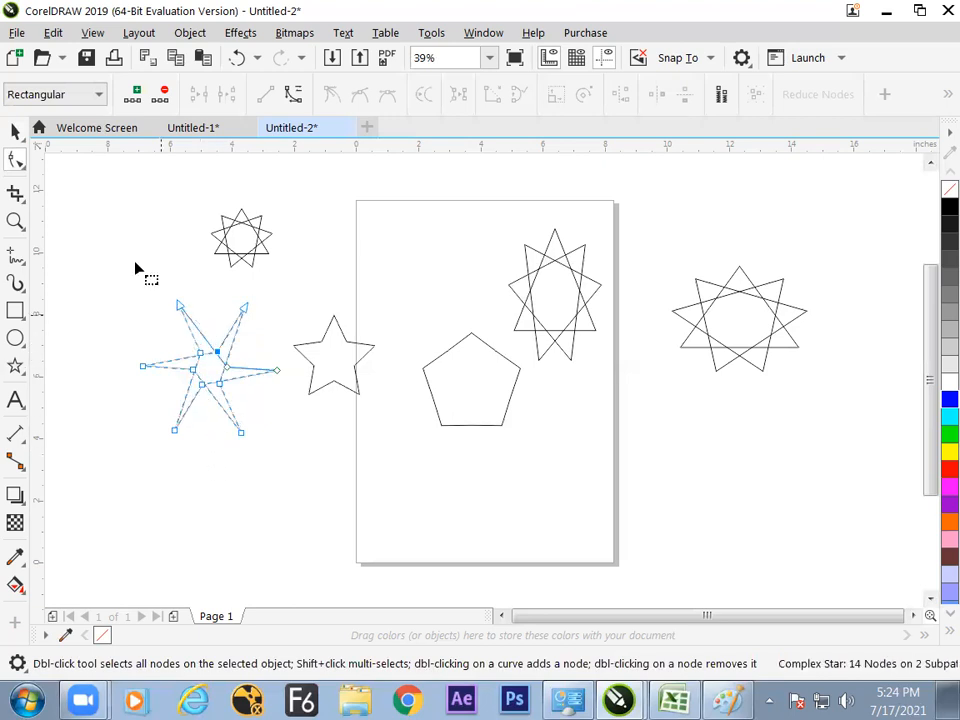
pyautogui.click(15, 132)
# Move the twisted six-point star down and slightly left, clear of the five-point star
pyautogui.click(187, 443)
pyautogui.click(219, 385)
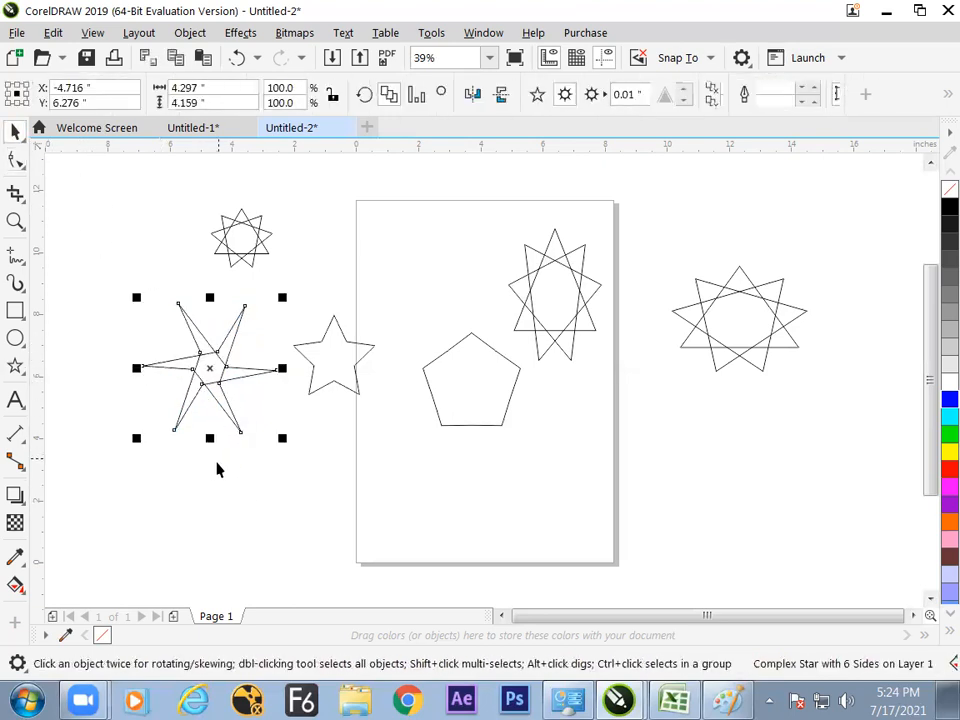
pyautogui.moveTo(221, 384); pyautogui.dragTo(198, 378)
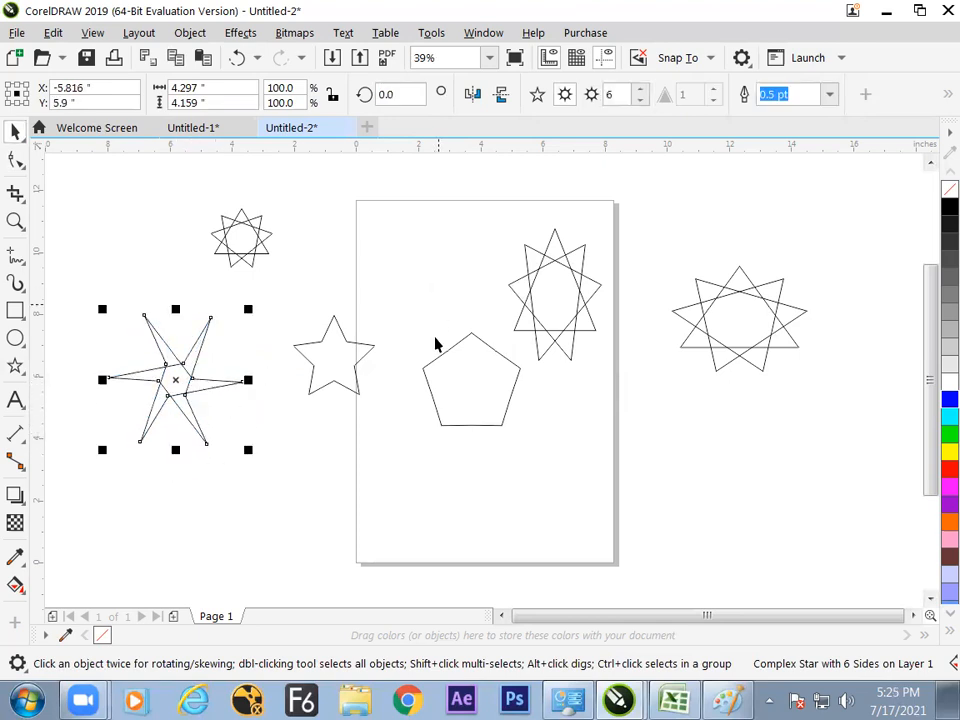
pyautogui.click(297, 362)
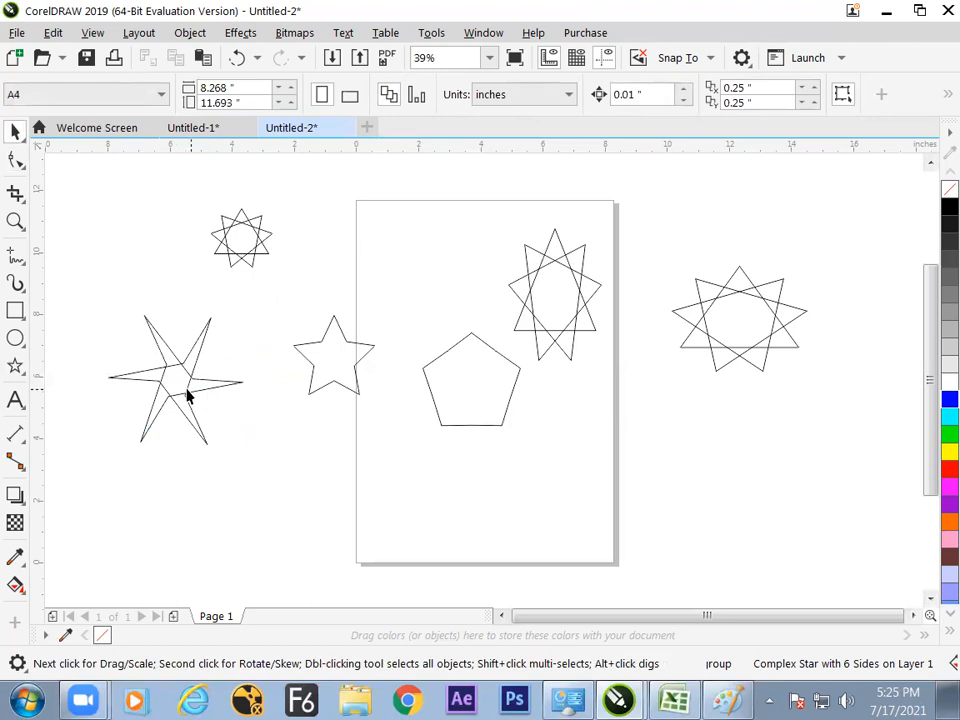
pyautogui.moveTo(189, 394); pyautogui.dragTo(197, 410)
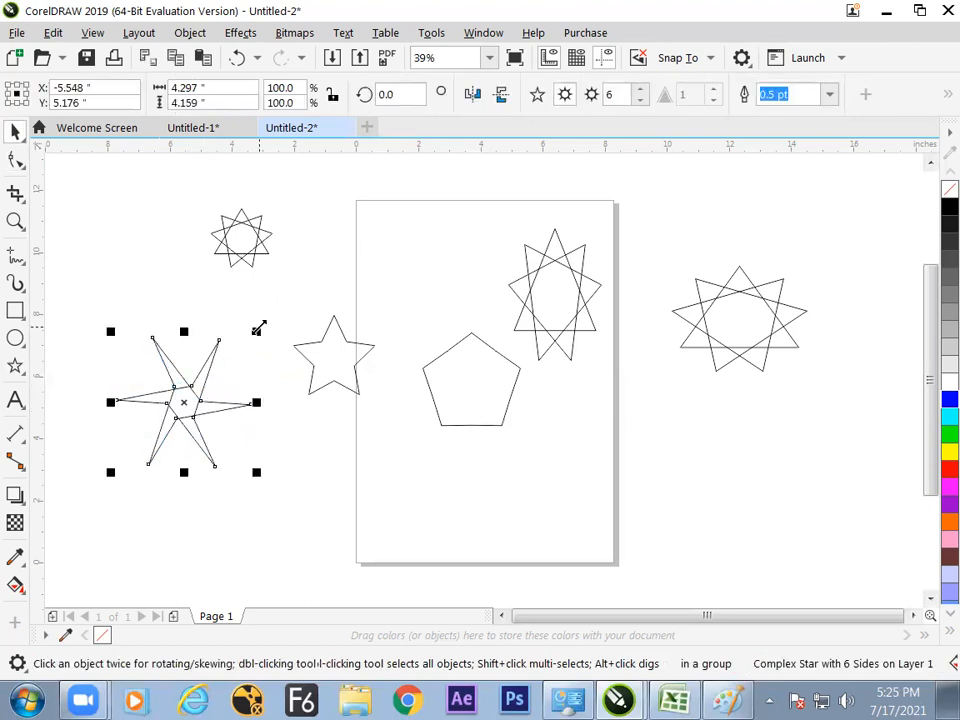
# Try mirroring the twisted six-point star horizontally and vertically
pyautogui.click(473, 94)
pyautogui.click(502, 94)
pyautogui.click(501, 98)
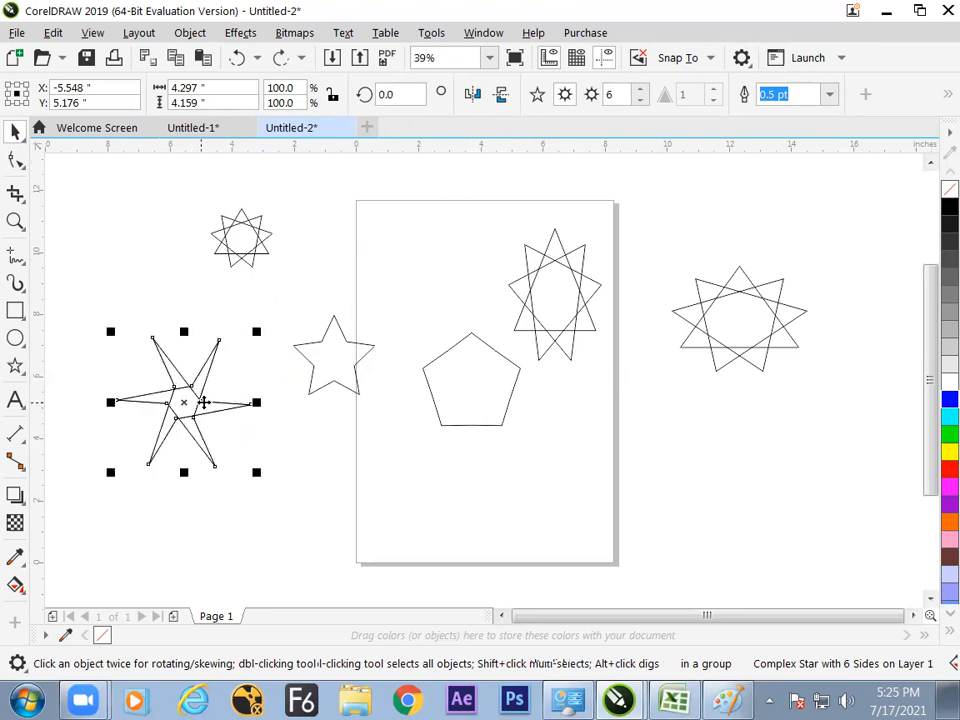
# Try pulling an inner node of the twisted six-point star far outward and moving the overlapping twisted star down and right
pyautogui.click(15, 159)
pyautogui.moveTo(180, 388); pyautogui.dragTo(287, 463)
pyautogui.click(15, 131)
pyautogui.click(357, 519)
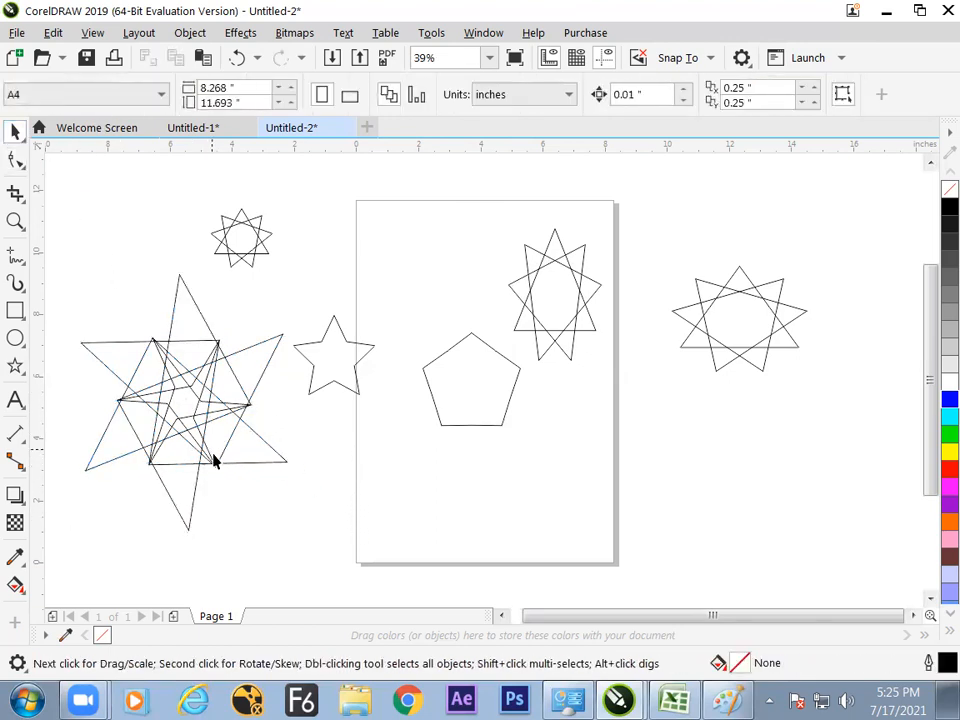
pyautogui.moveTo(208, 465); pyautogui.dragTo(200, 441)
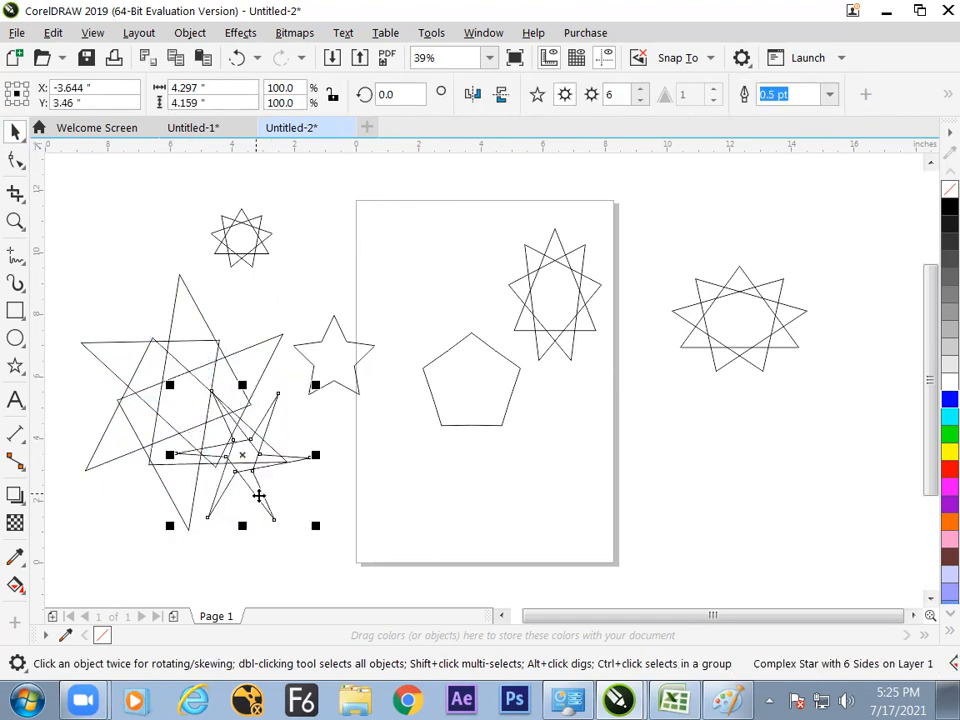
pyautogui.click(279, 473)
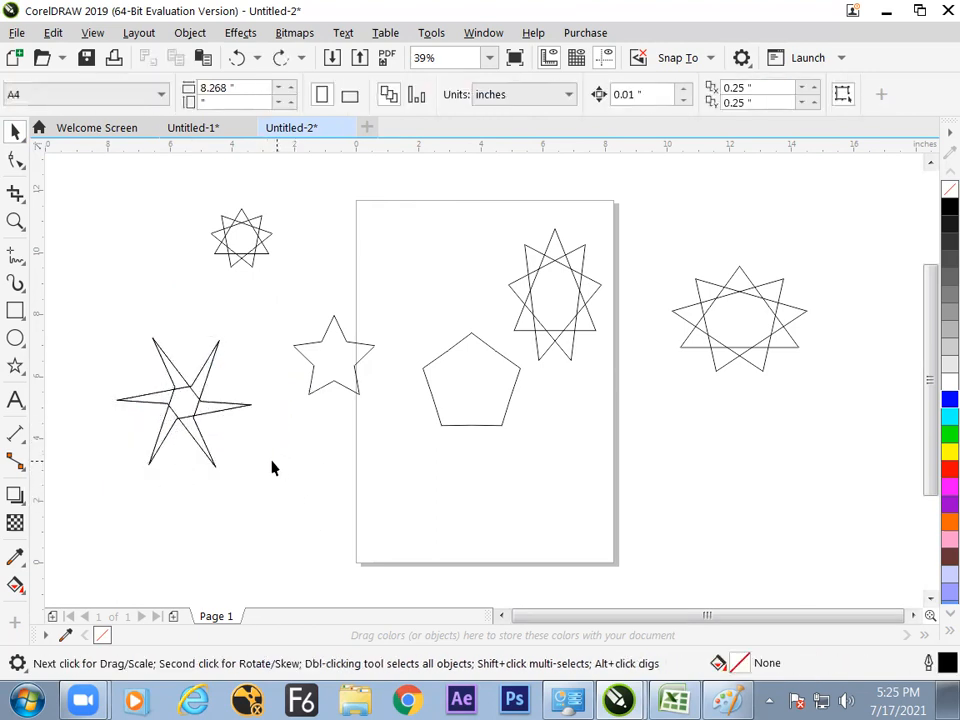
# Add a new page after Page 1
pyautogui.hotkey('ctrl', 'a')
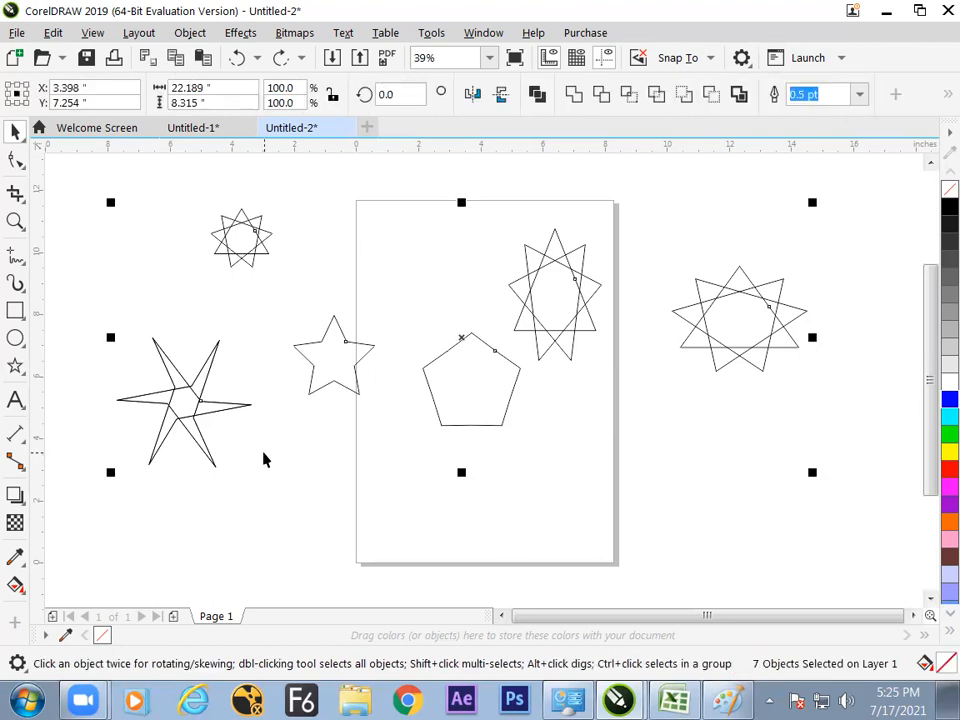
pyautogui.click(181, 591)
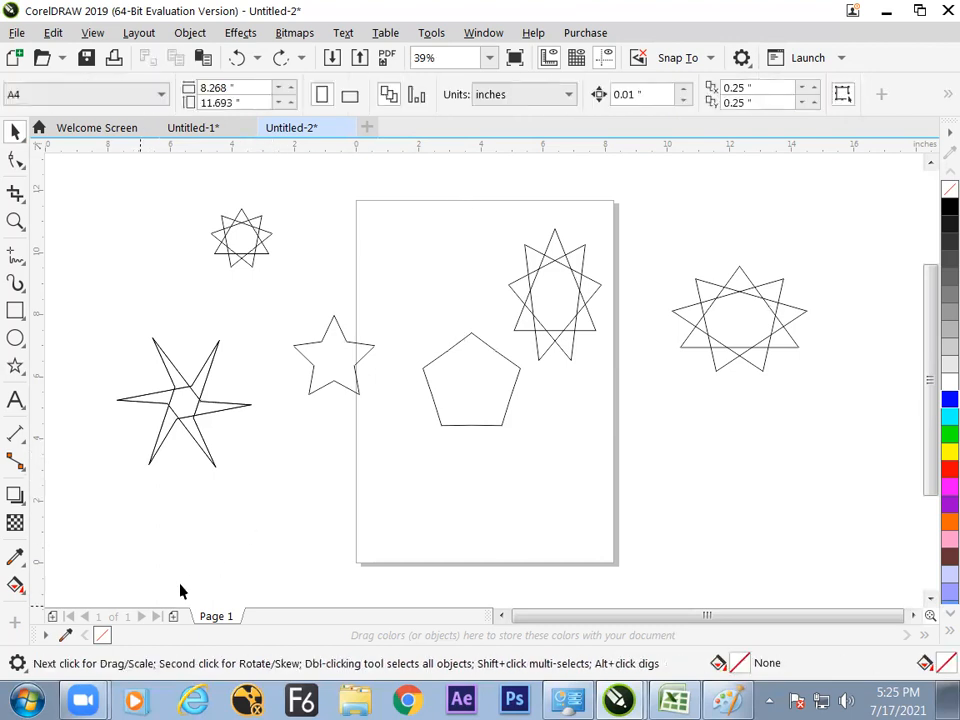
pyautogui.click(173, 616)
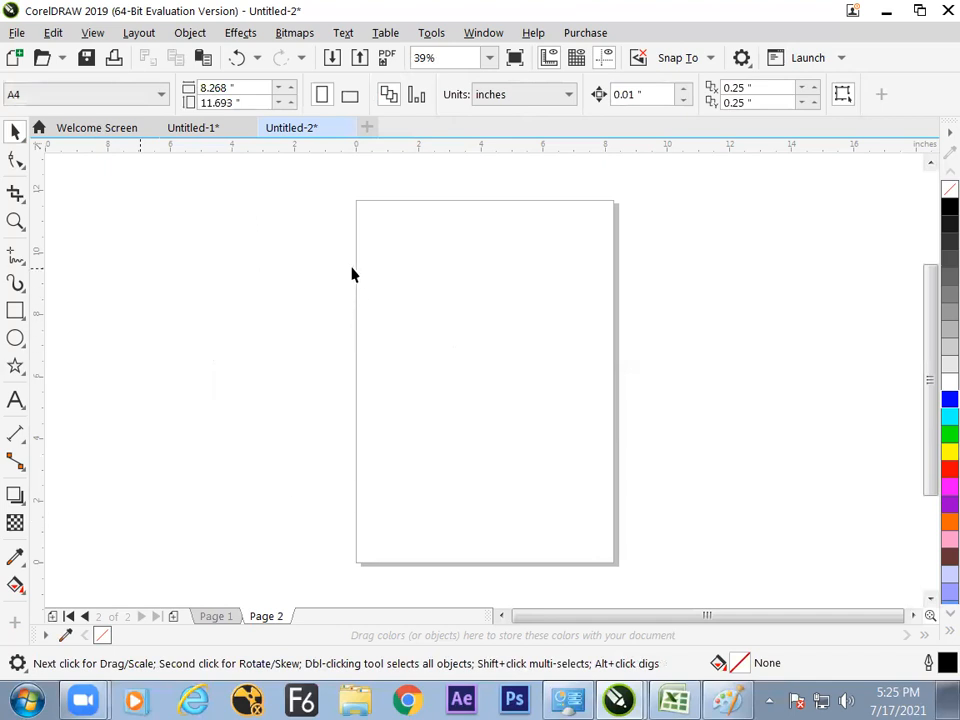
# Draw a simple five-point star about 2.2 by 2.1 inches on Page 2 and set its sharpness to 54
pyautogui.click(15, 366)
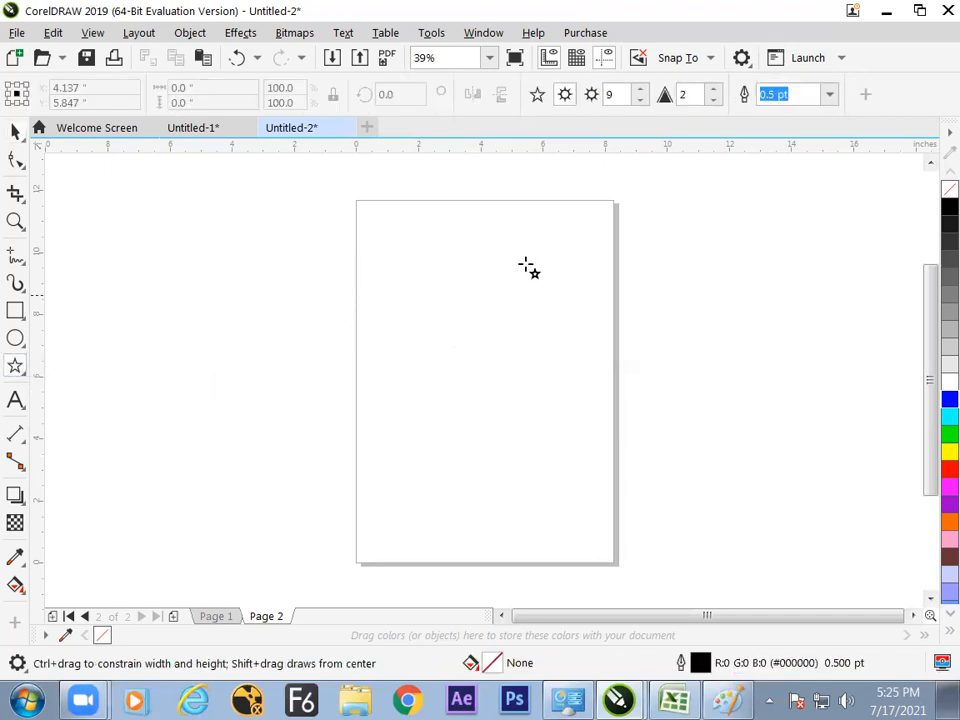
pyautogui.click(713, 99)
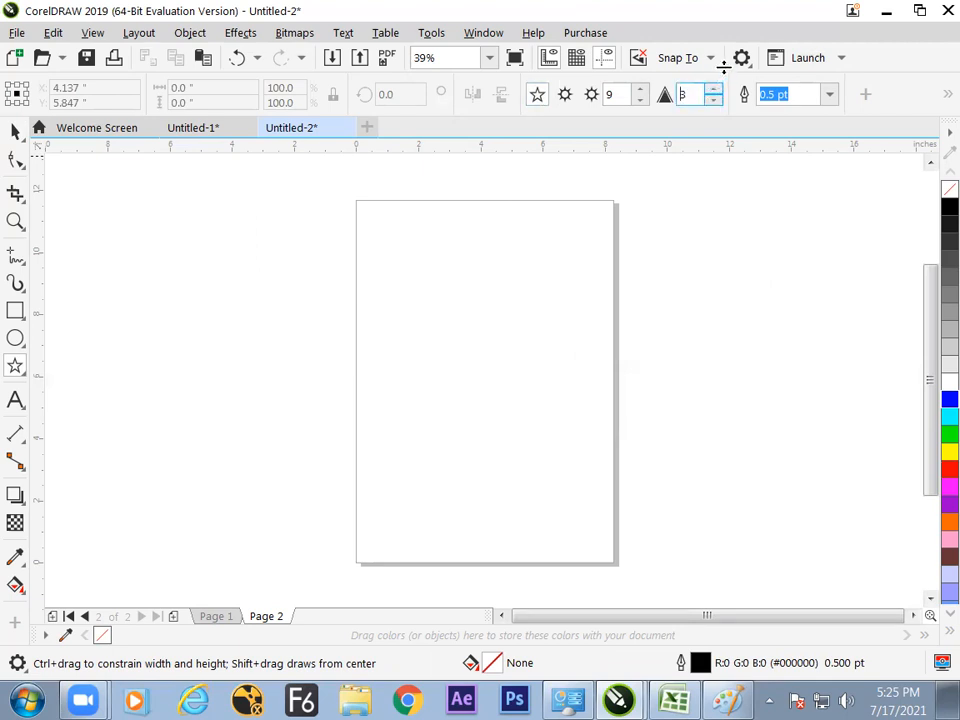
pyautogui.click(718, 89)
pyautogui.moveTo(463, 348); pyautogui.dragTo(545, 426)
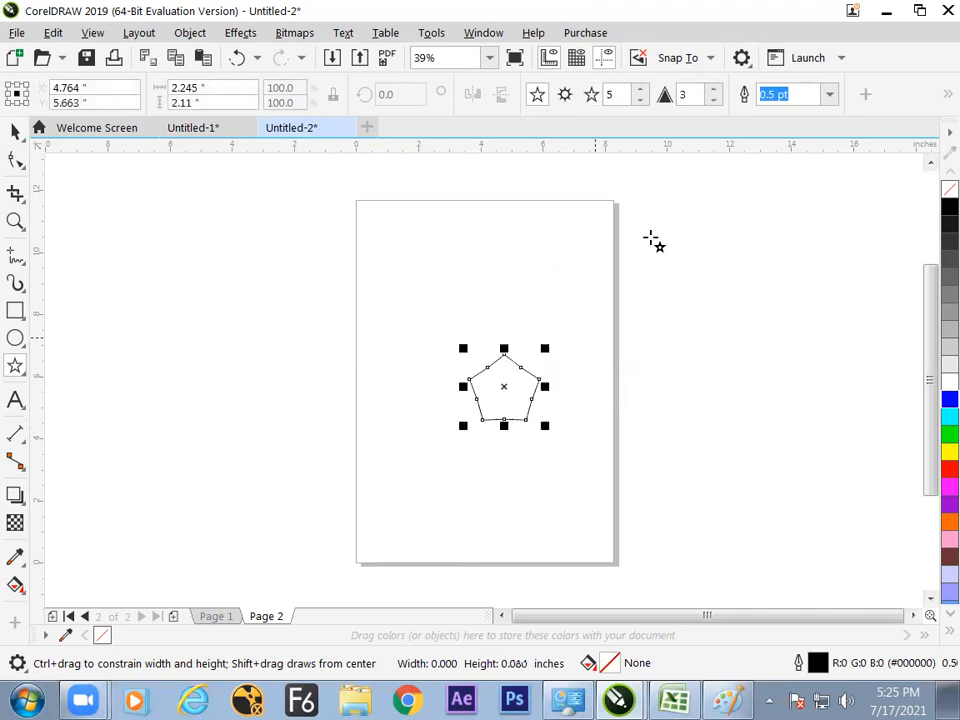
pyautogui.moveTo(714, 95); pyautogui.dragTo(717, 58)
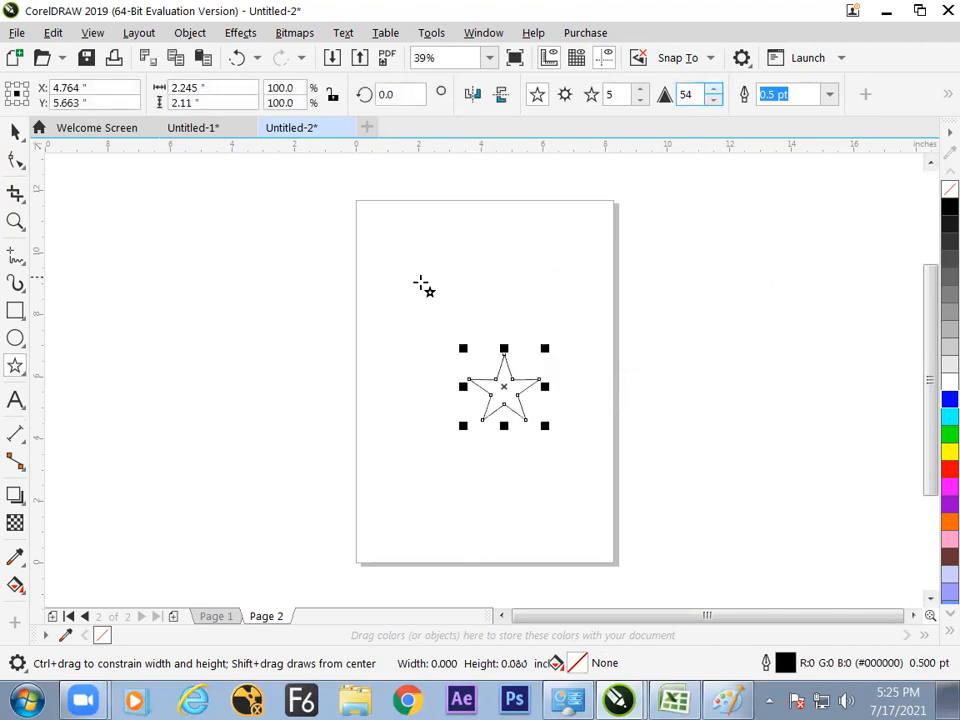
# Arrange two copies of the star, at the page's upper left and near its centre, and convert the central one to curves
pyautogui.click(16, 132)
pyautogui.moveTo(516, 386); pyautogui.dragTo(481, 385)
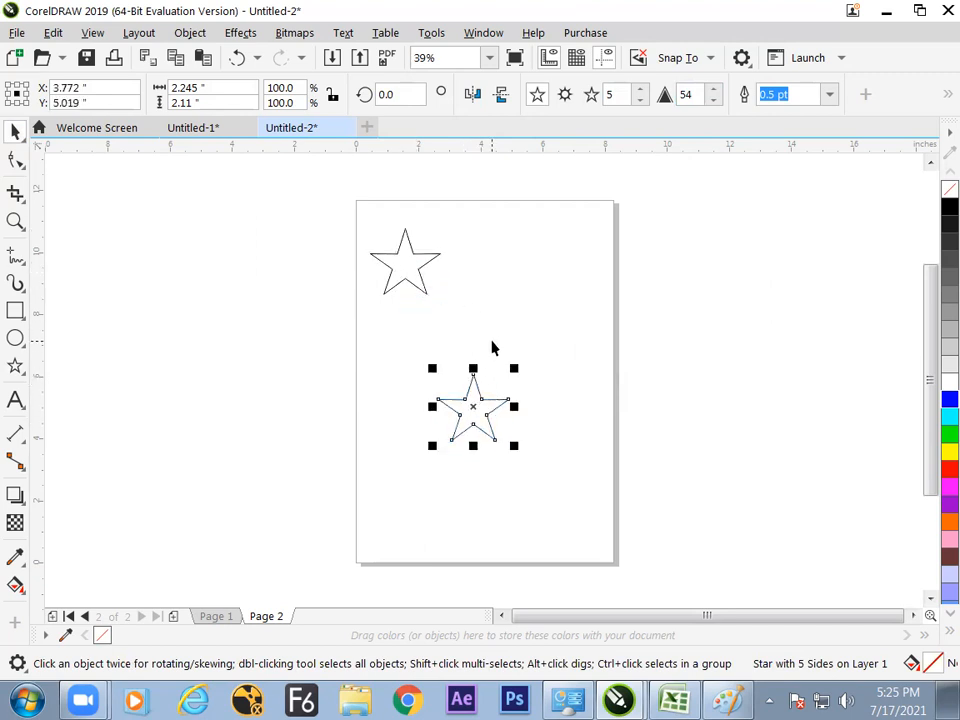
pyautogui.hotkey('ctrl', 'q')
# Pull the central curve star's top node straight up, making the shape about 4.1 inches tall
pyautogui.click(19, 163)
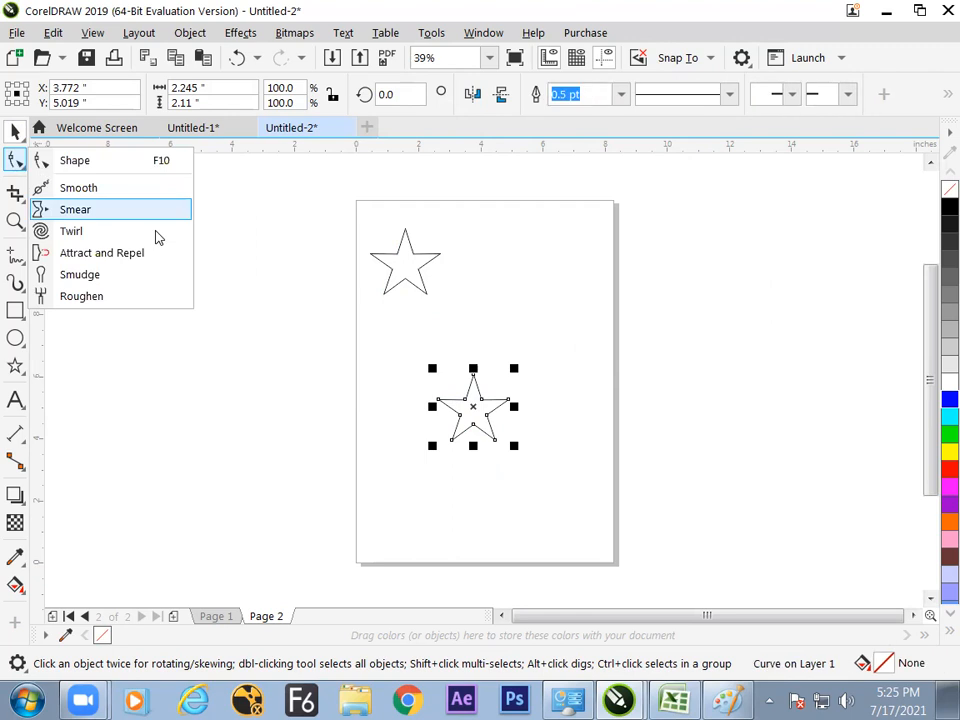
pyautogui.click(494, 340)
pyautogui.click(474, 374)
pyautogui.click(503, 346)
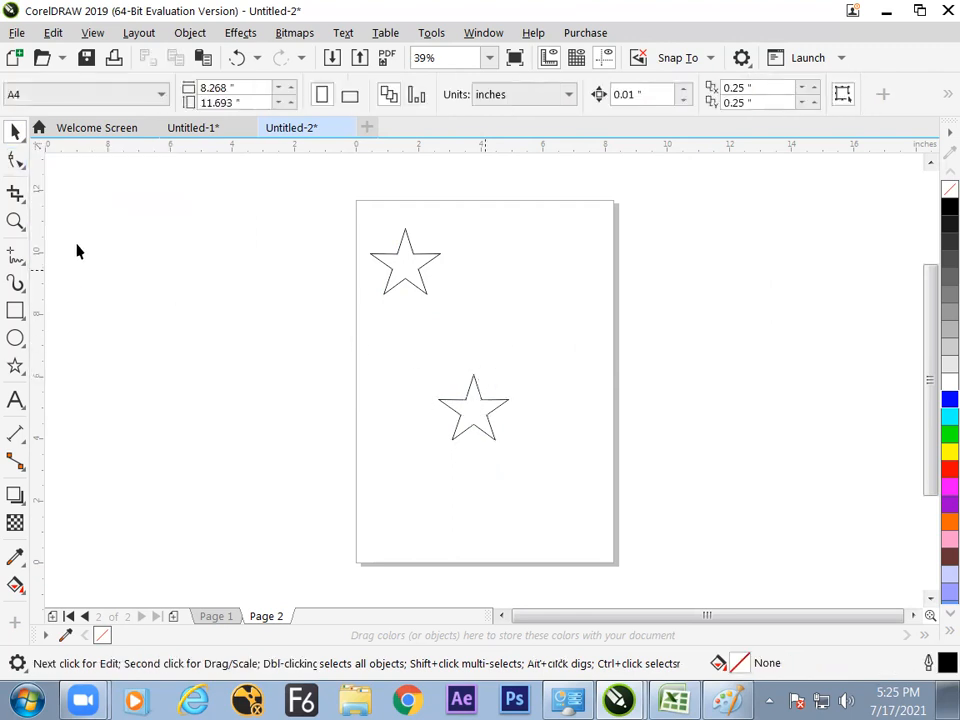
pyautogui.press('F10')
pyautogui.click(474, 388)
pyautogui.moveTo(473, 379); pyautogui.dragTo(473, 315)
pyautogui.click(15, 131)
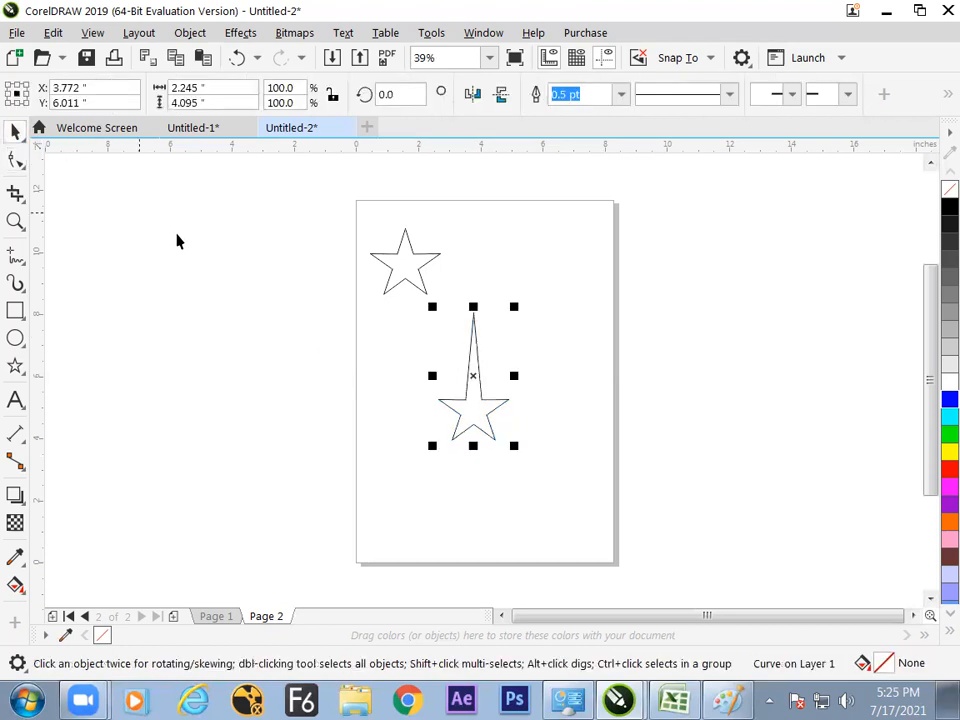
# Move the stretched curve star to the page's upper right, and select the original star at the upper left
pyautogui.click(180, 240)
pyautogui.moveTo(492, 411); pyautogui.dragTo(562, 331)
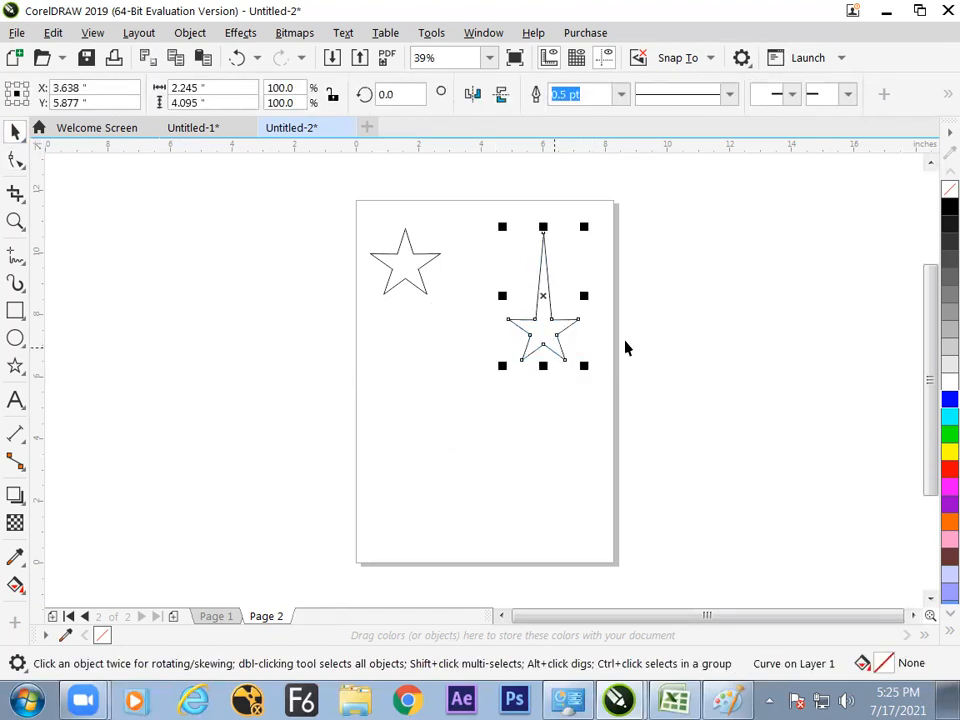
pyautogui.click(626, 341)
pyautogui.click(398, 264)
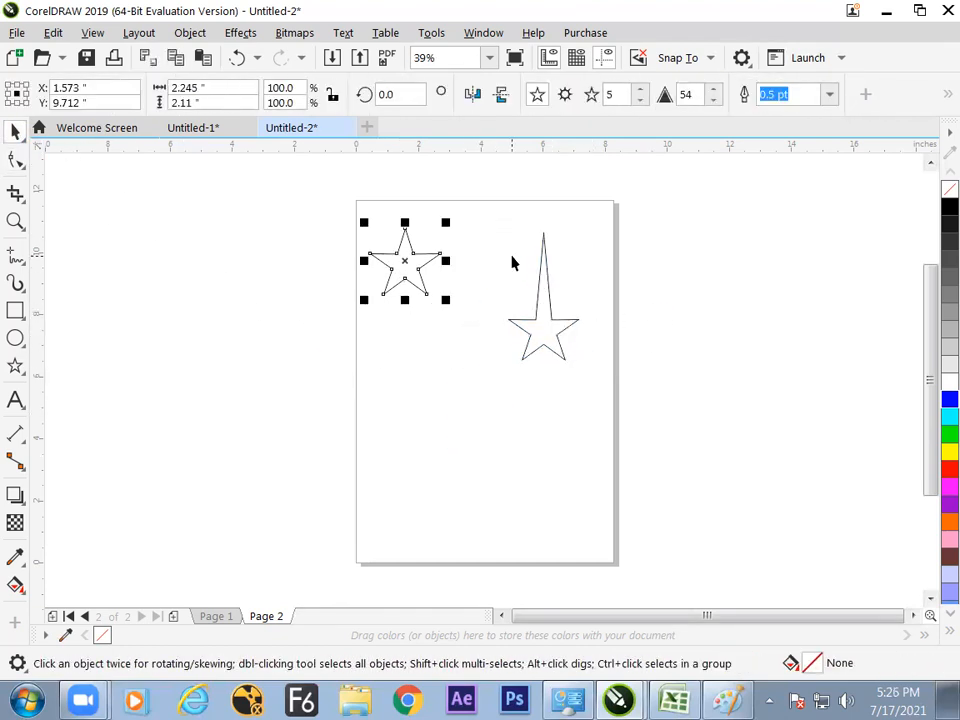
# Place a copy of the upper-left five-point star in the lower-left half of the page
pyautogui.moveTo(420, 273); pyautogui.dragTo(432, 416)
pyautogui.rightClick(435, 450)
pyautogui.click(535, 400)
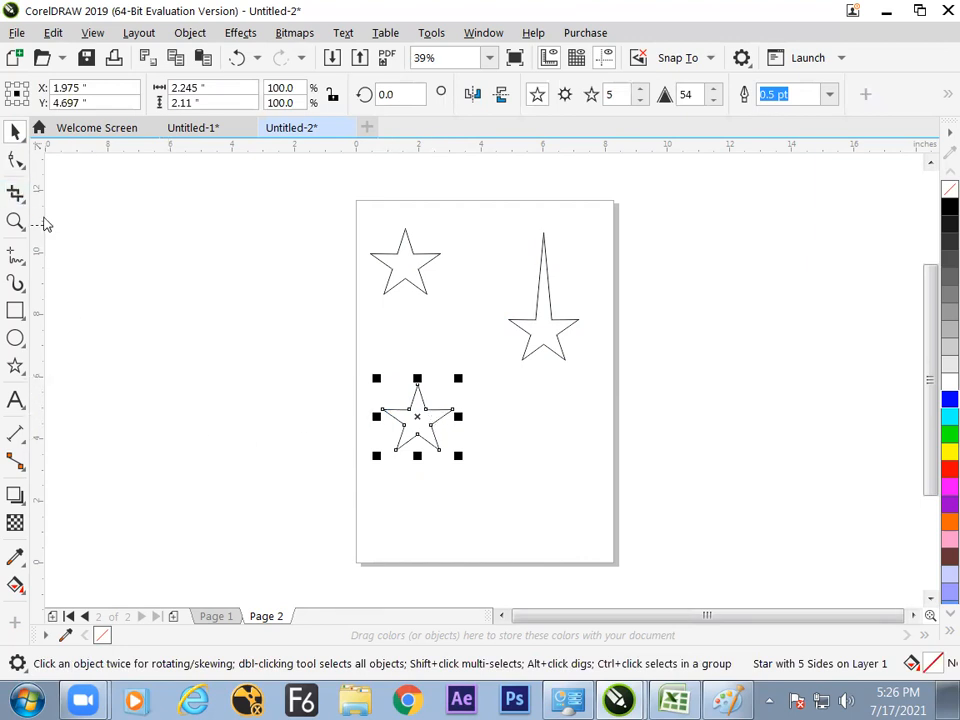
# Draw two 3-Point Curve arcs across the lower star, meeting at its right tip, together about 2.6 by 2.3 inches
pyautogui.click(17, 254)
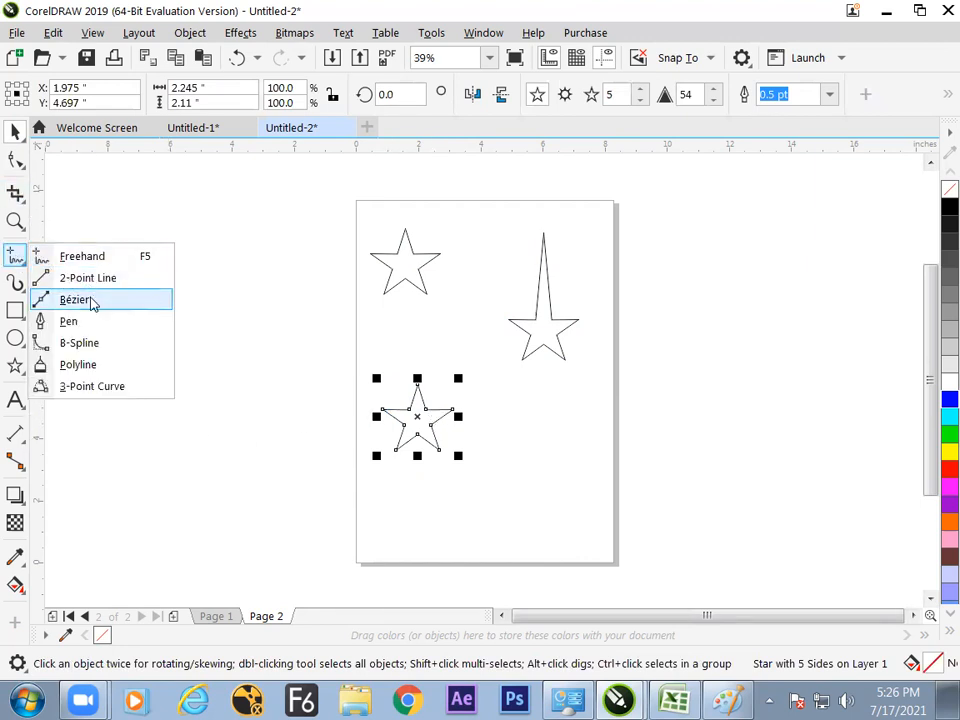
pyautogui.click(97, 388)
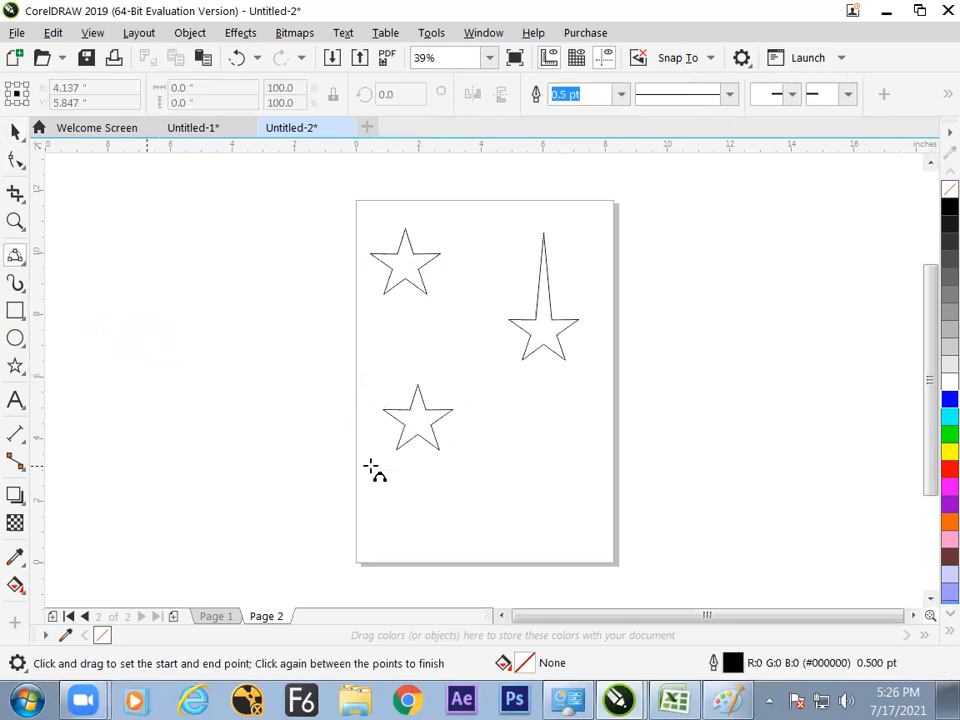
pyautogui.moveTo(376, 455); pyautogui.dragTo(454, 411)
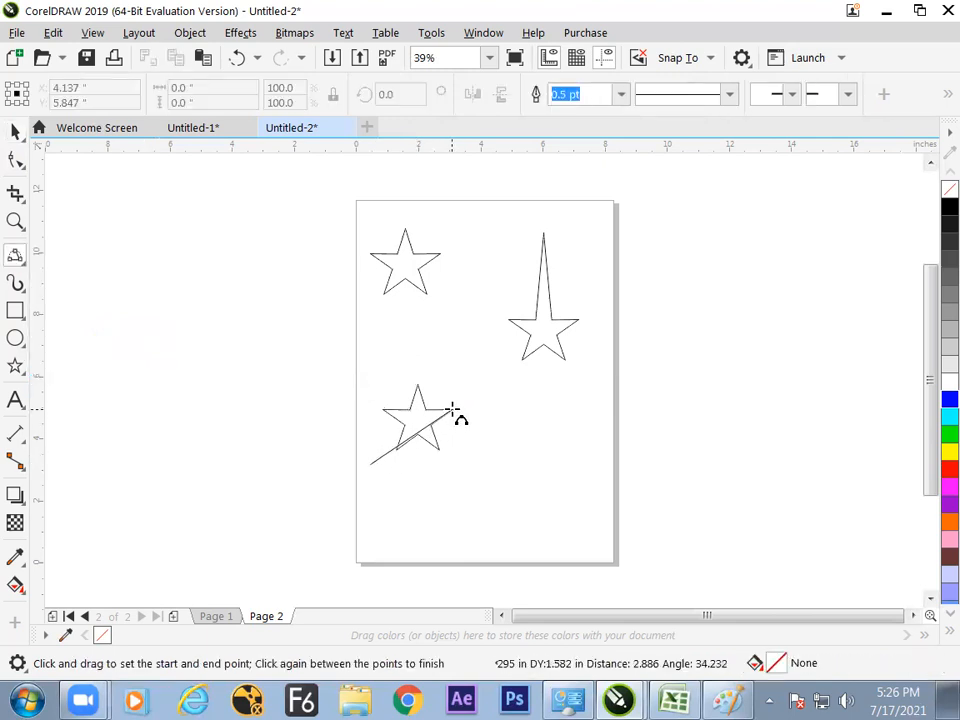
pyautogui.click(399, 430)
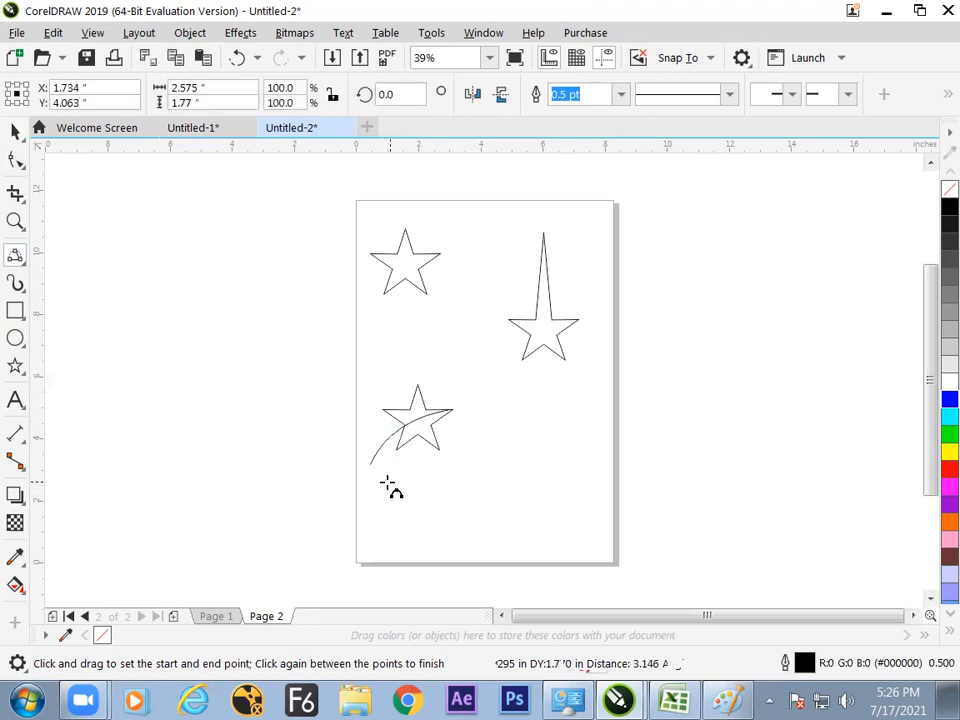
pyautogui.moveTo(388, 484); pyautogui.dragTo(450, 408)
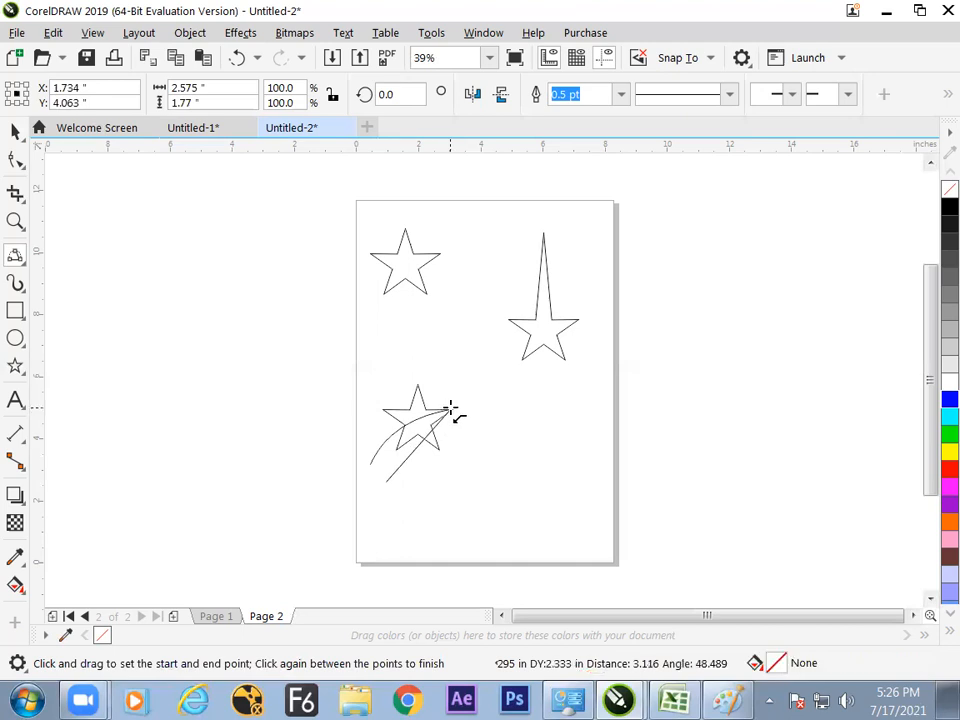
pyautogui.click(401, 443)
pyautogui.press('space')
pyautogui.click(195, 300)
pyautogui.click(388, 482)
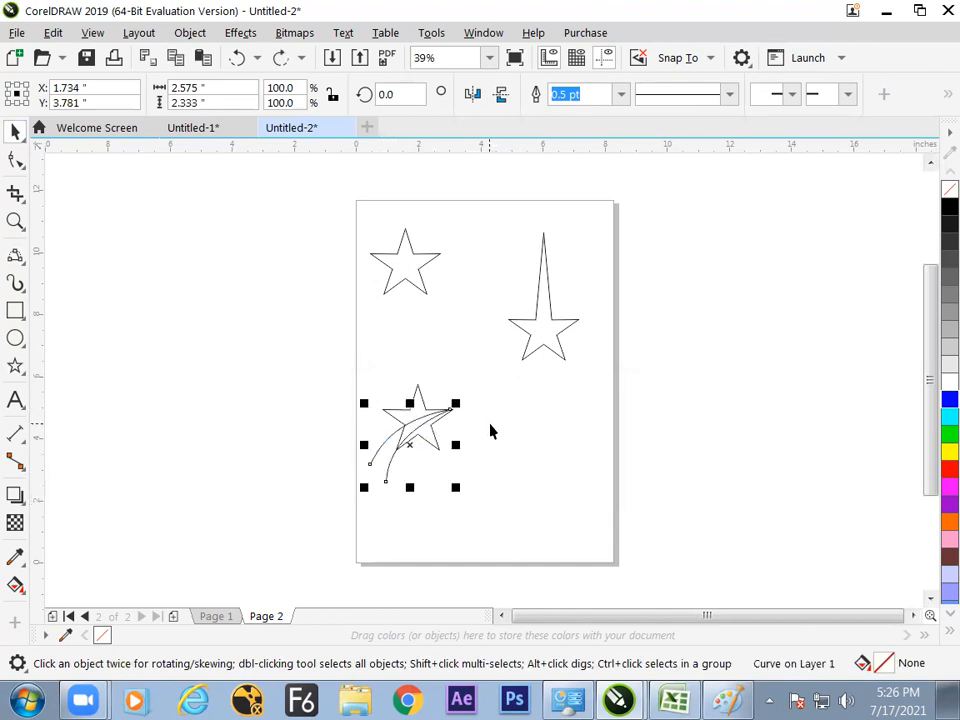
# Copy the lower star together with its arcs to just beyond the page's right edge
pyautogui.moveTo(470, 362); pyautogui.dragTo(283, 553)
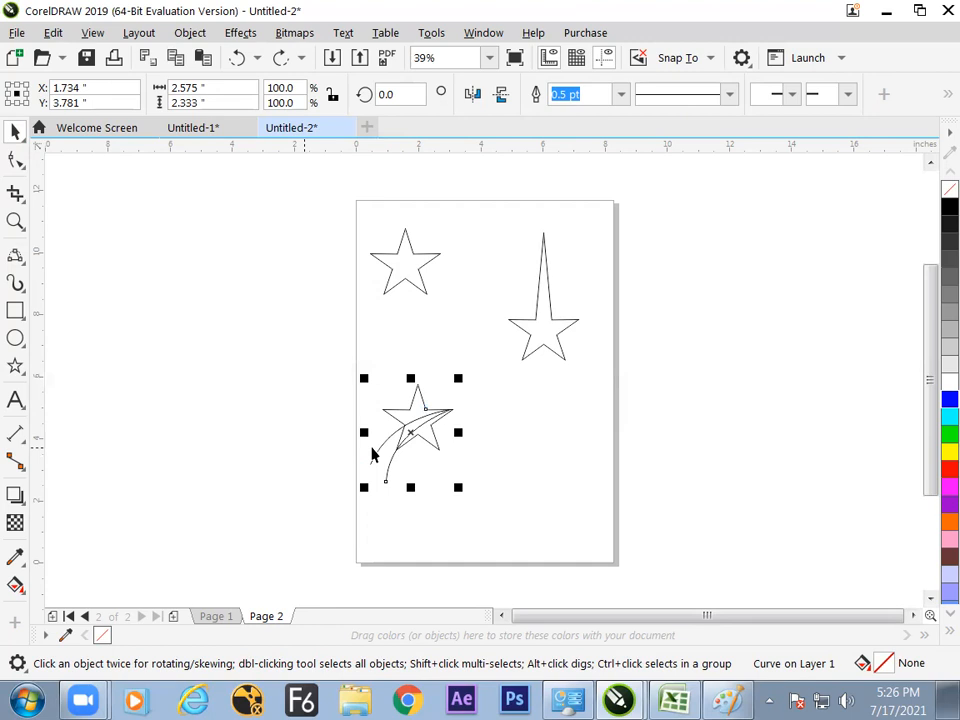
pyautogui.moveTo(422, 420); pyautogui.dragTo(651, 429)
pyautogui.rightClick(651, 429)
# Trim the lower-left star with its arcs, and separate the two by moving the arcs off the page's lower left
pyautogui.moveTo(336, 377); pyautogui.dragTo(480, 544)
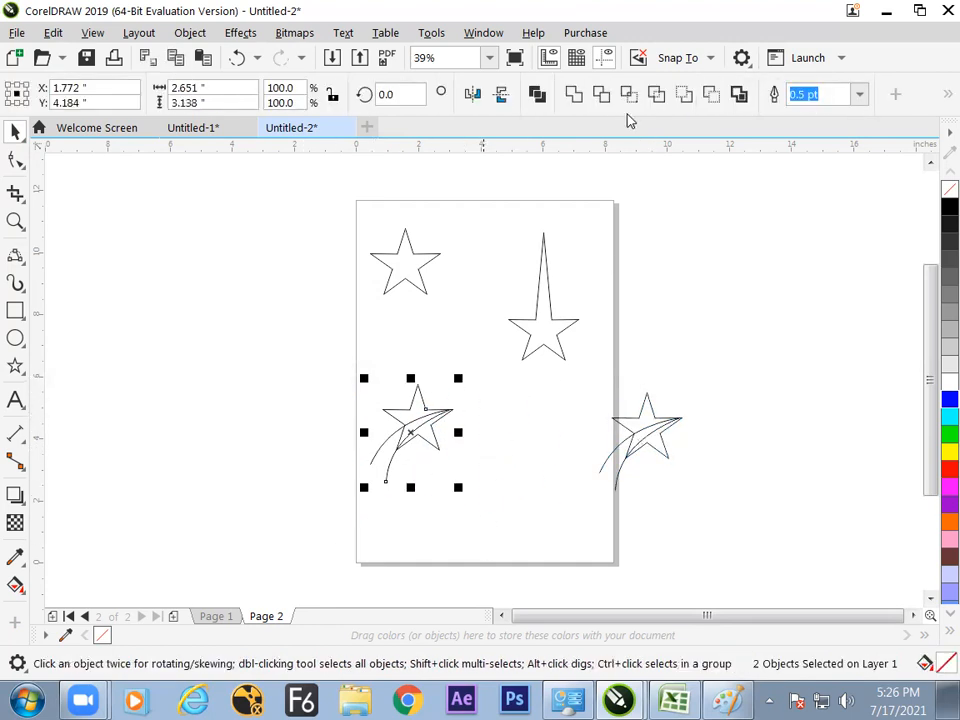
pyautogui.click(601, 93)
pyautogui.click(493, 461)
pyautogui.moveTo(403, 450); pyautogui.dragTo(313, 527)
pyautogui.click(532, 426)
pyautogui.moveTo(409, 433); pyautogui.dragTo(474, 401)
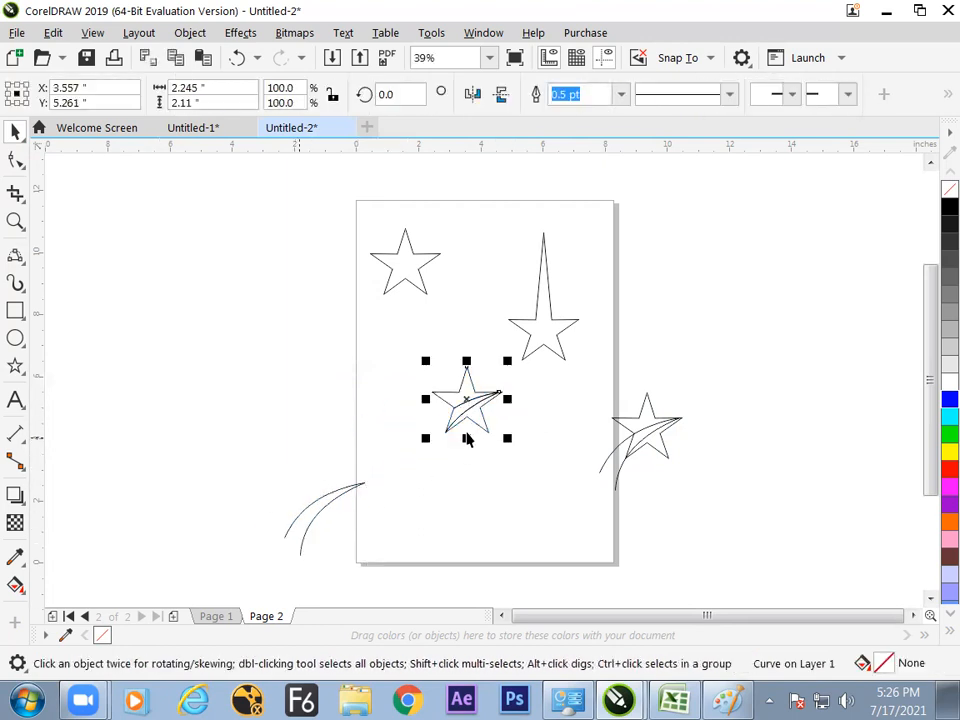
# Break the trimmed star's curve apart and move its curved middle sliver off the page's left side
pyautogui.click(190, 33)
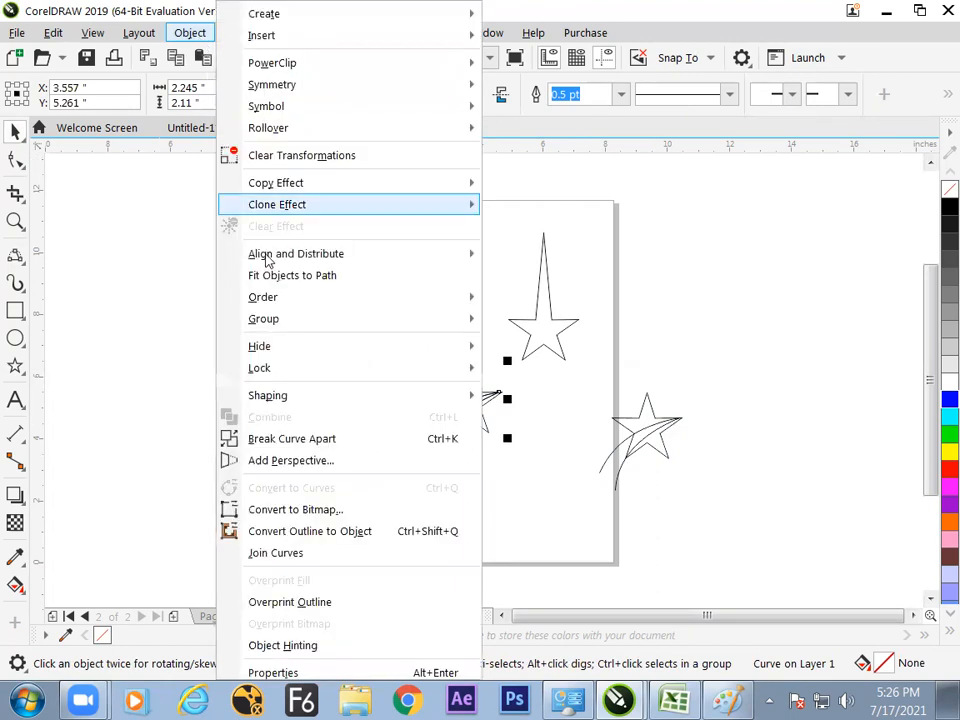
pyautogui.click(293, 443)
pyautogui.click(510, 493)
pyautogui.moveTo(456, 416); pyautogui.dragTo(337, 437)
# Fill the star's upper piece red and combine it with the lower piece so both are red
pyautogui.click(530, 482)
pyautogui.click(435, 484)
pyautogui.moveTo(473, 418)
pyautogui.mouseDown()
pyautogui.moveTo(478, 462)
pyautogui.moveTo(475, 396)
pyautogui.mouseUp()
pyautogui.click(420, 373)
pyautogui.moveTo(420, 356); pyautogui.dragTo(499, 470)
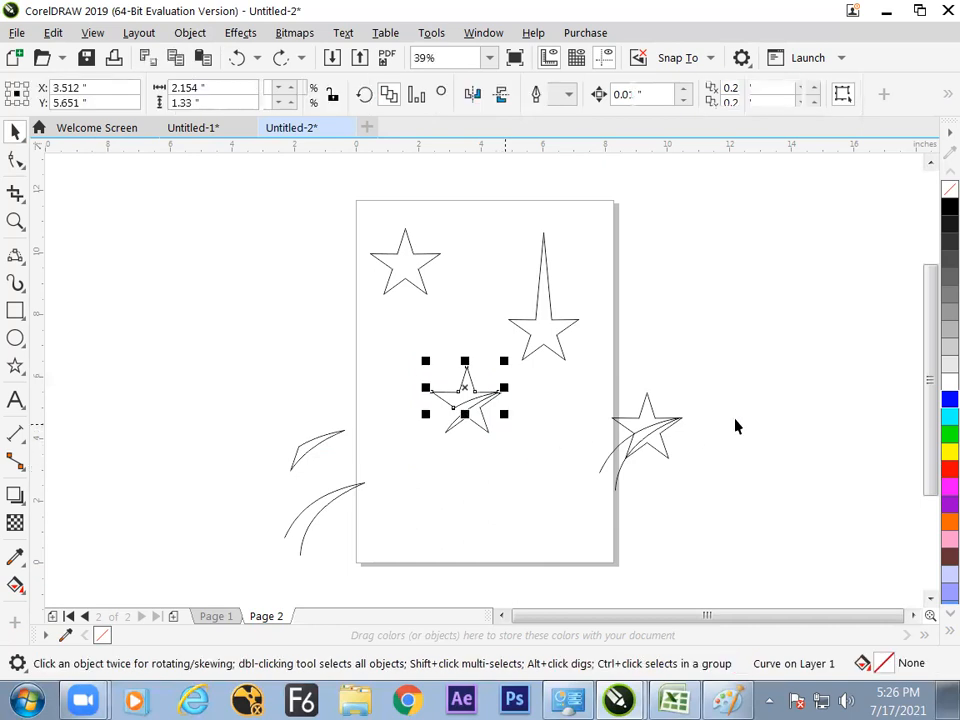
pyautogui.click(949, 468)
pyautogui.click(408, 359)
pyautogui.moveTo(511, 480); pyautogui.dragTo(512, 478)
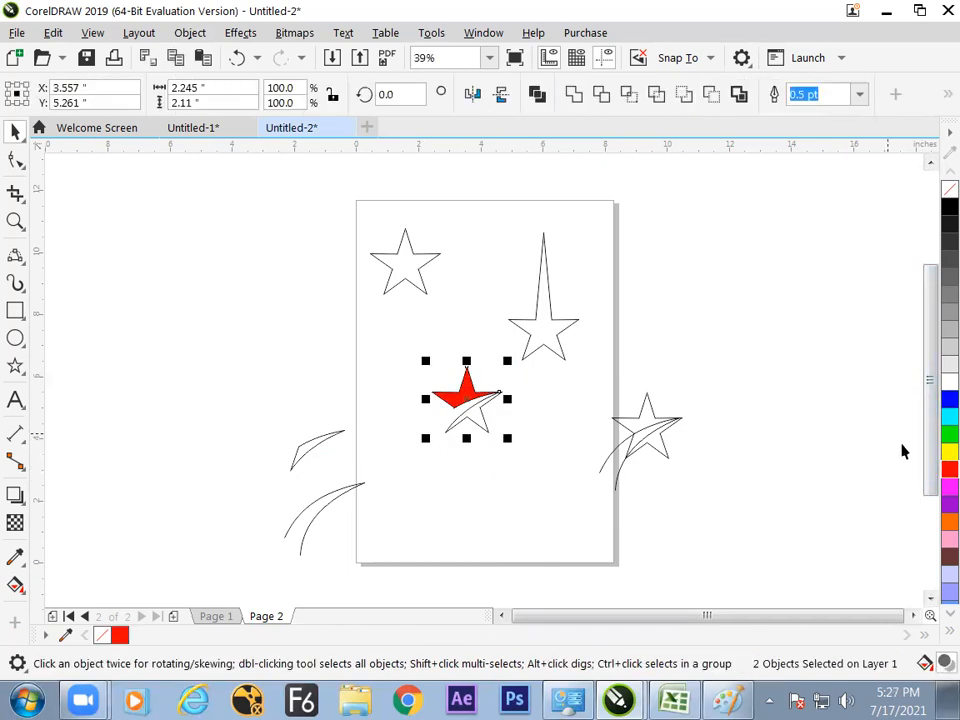
pyautogui.hotkey('ctrl', 'l')
# Move the outlined star-and-arcs copy beyond the page's upper left, and shift the red star slightly lower on the page
pyautogui.click(524, 464)
pyautogui.moveTo(403, 347); pyautogui.dragTo(497, 456)
pyautogui.moveTo(597, 372); pyautogui.dragTo(688, 505)
pyautogui.moveTo(649, 431); pyautogui.dragTo(245, 255)
pyautogui.click(400, 463)
pyautogui.moveTo(418, 358); pyautogui.dragTo(508, 459)
pyautogui.moveTo(467, 392); pyautogui.dragTo(444, 428)
pyautogui.click(540, 440)
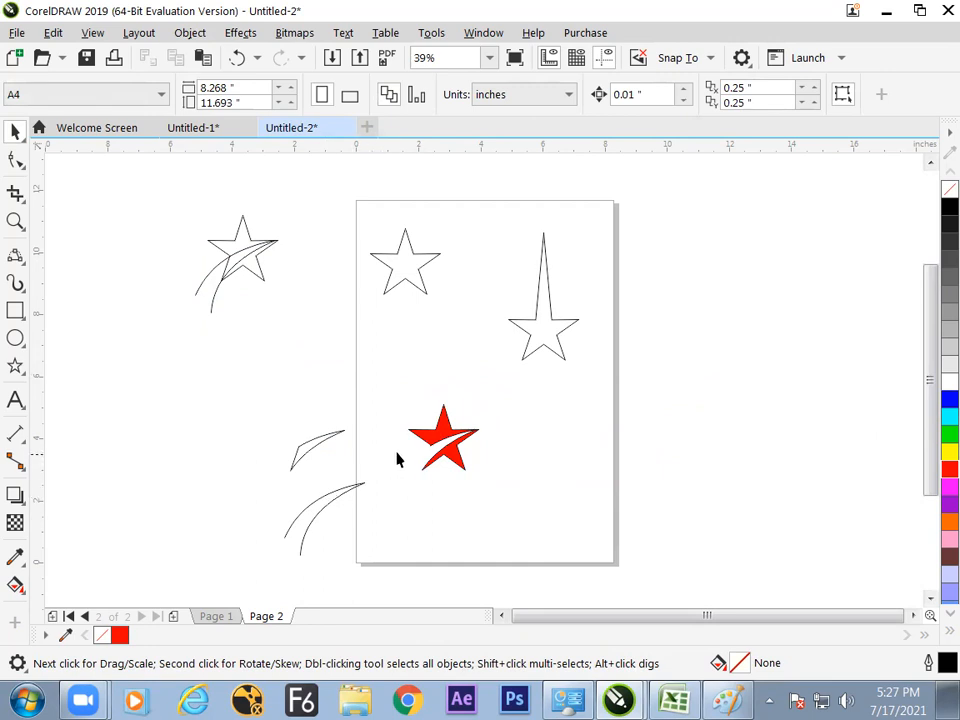
# Select the red star's pieces together, apply Combine, and select the resulting single curve
pyautogui.click(435, 435)
pyautogui.click(516, 443)
pyautogui.moveTo(489, 494); pyautogui.dragTo(487, 490)
pyautogui.click(537, 95)
pyautogui.click(543, 432)
pyautogui.click(443, 447)
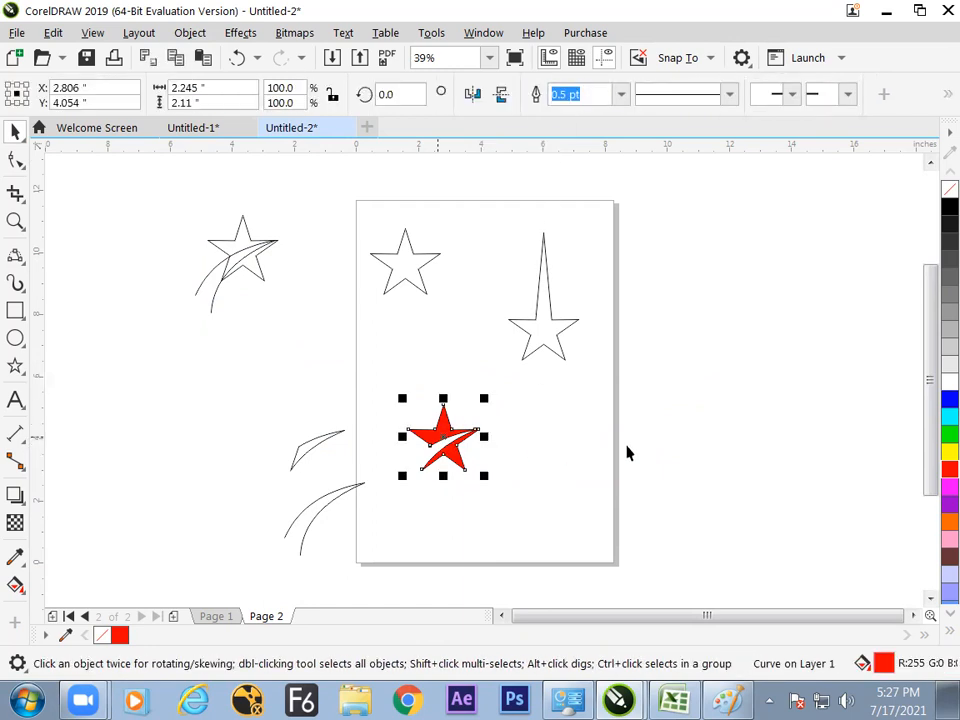
# Try blue, cyan and green fills on the combined star, finishing with red
pyautogui.click(948, 399)
pyautogui.click(948, 417)
pyautogui.click(948, 433)
pyautogui.click(948, 467)
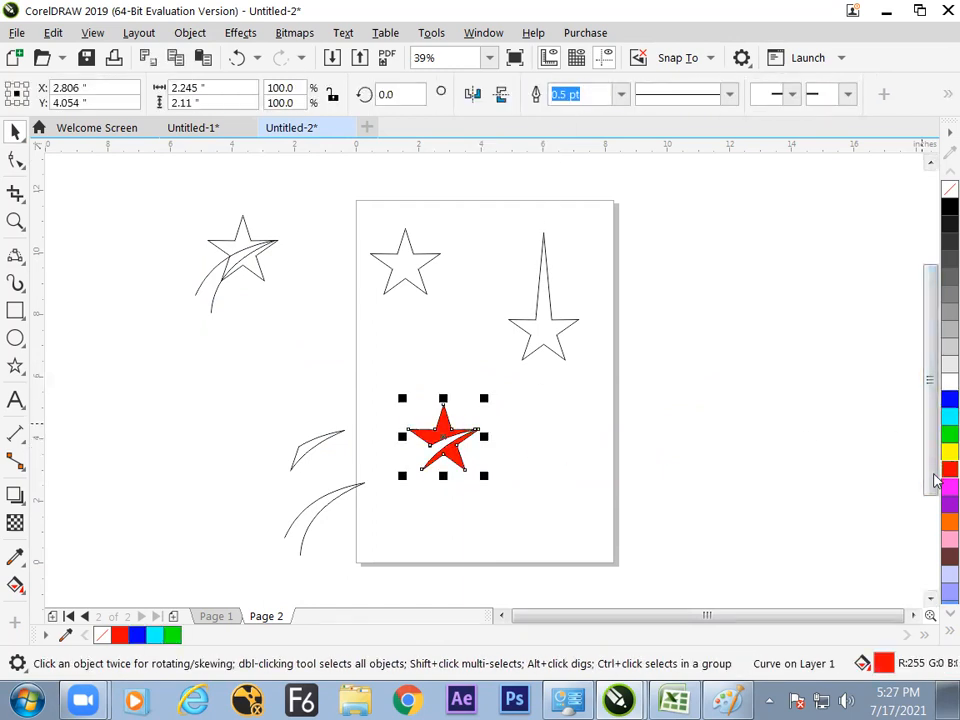
# Scale the red star proportionally to about 2.8 by 2.6 inches and move it up toward the page's middle
pyautogui.click(487, 458)
pyautogui.click(456, 439)
pyautogui.moveTo(467, 457); pyautogui.dragTo(509, 506)
pyautogui.moveTo(467, 431); pyautogui.dragTo(489, 439)
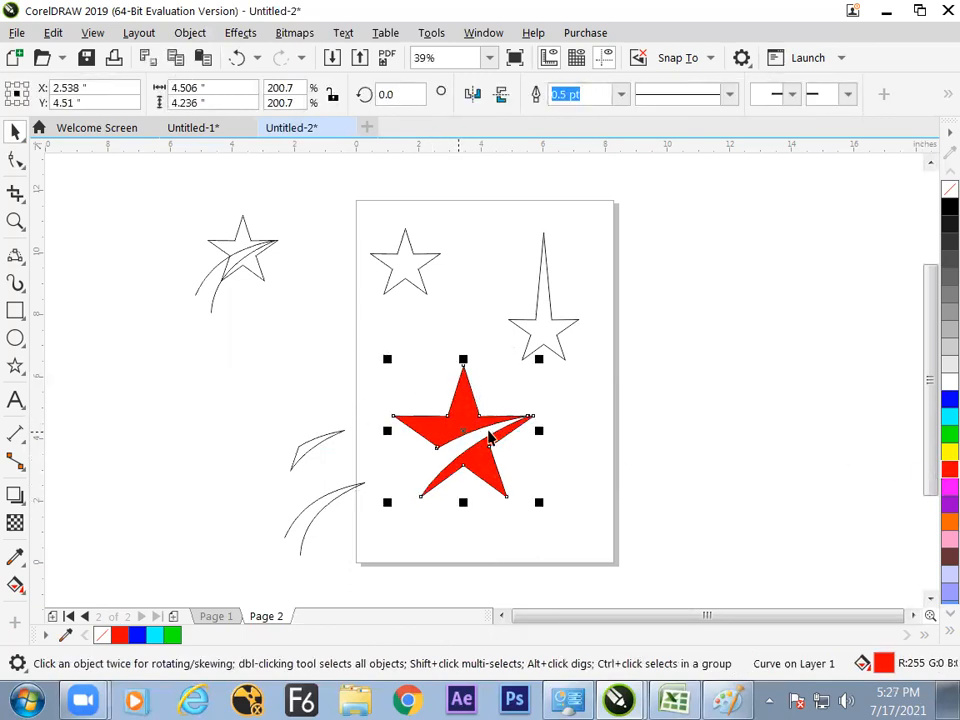
pyautogui.moveTo(539, 360); pyautogui.dragTo(510, 387)
pyautogui.moveTo(471, 429); pyautogui.dragTo(441, 394)
# Shift the tall curve star slightly down on the page and position the red star beside it
pyautogui.moveTo(539, 348); pyautogui.dragTo(542, 380)
pyautogui.moveTo(545, 367)
pyautogui.mouseDown()
pyautogui.moveTo(548, 417)
pyautogui.moveTo(553, 346)
pyautogui.mouseUp()
pyautogui.moveTo(440, 400); pyautogui.dragTo(454, 389)
pyautogui.click(485, 429)
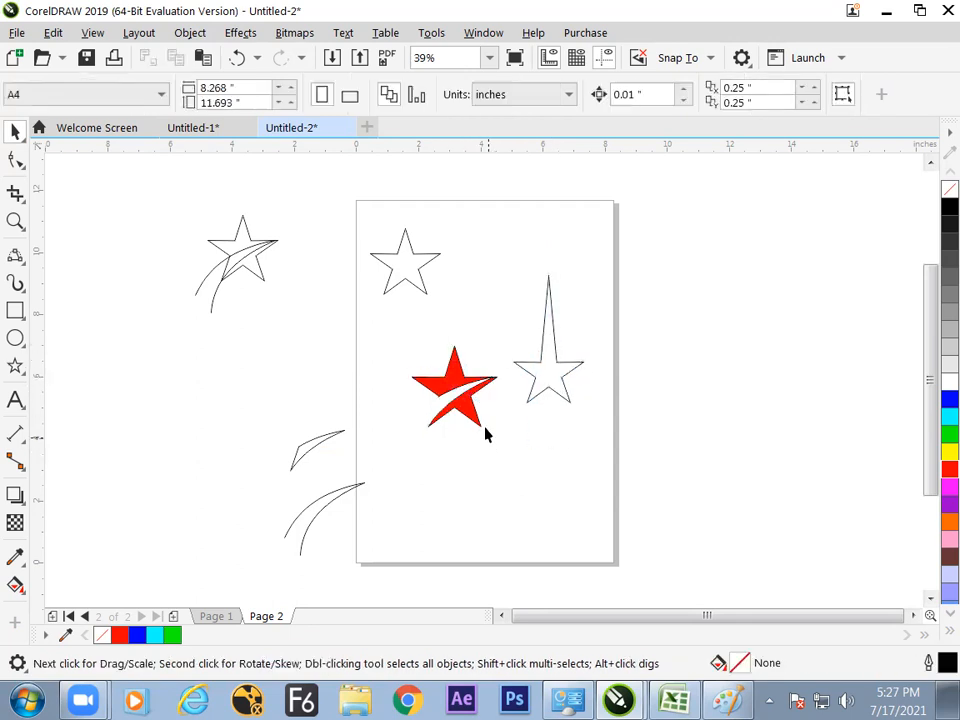
# Line up the stars along the page's top, with the red star in the middle and the tall star at the right
pyautogui.click(455, 380)
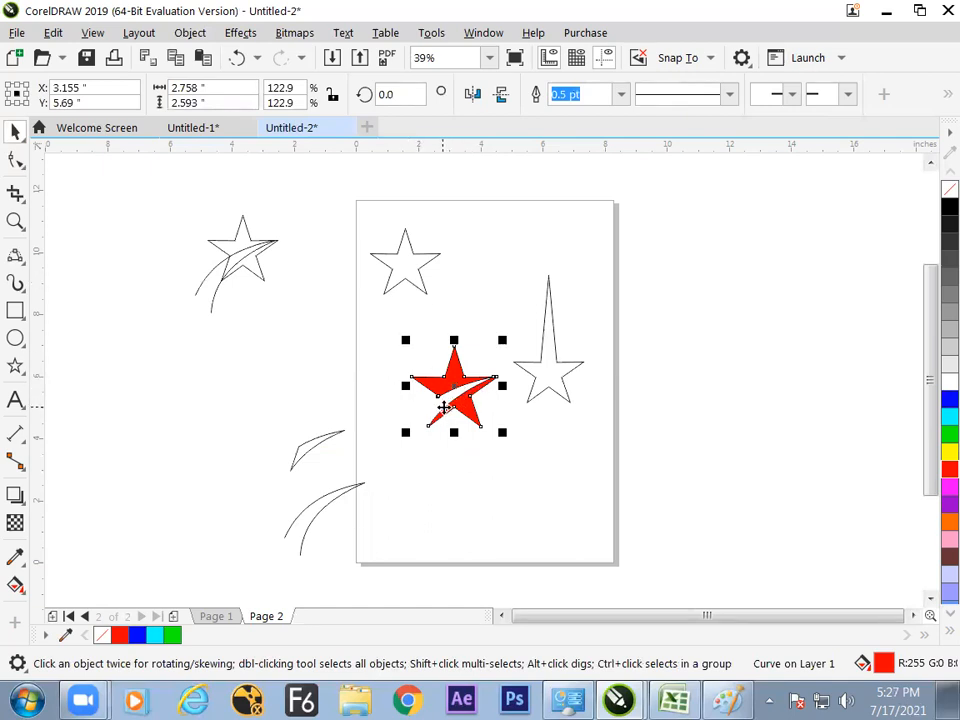
pyautogui.click(431, 496)
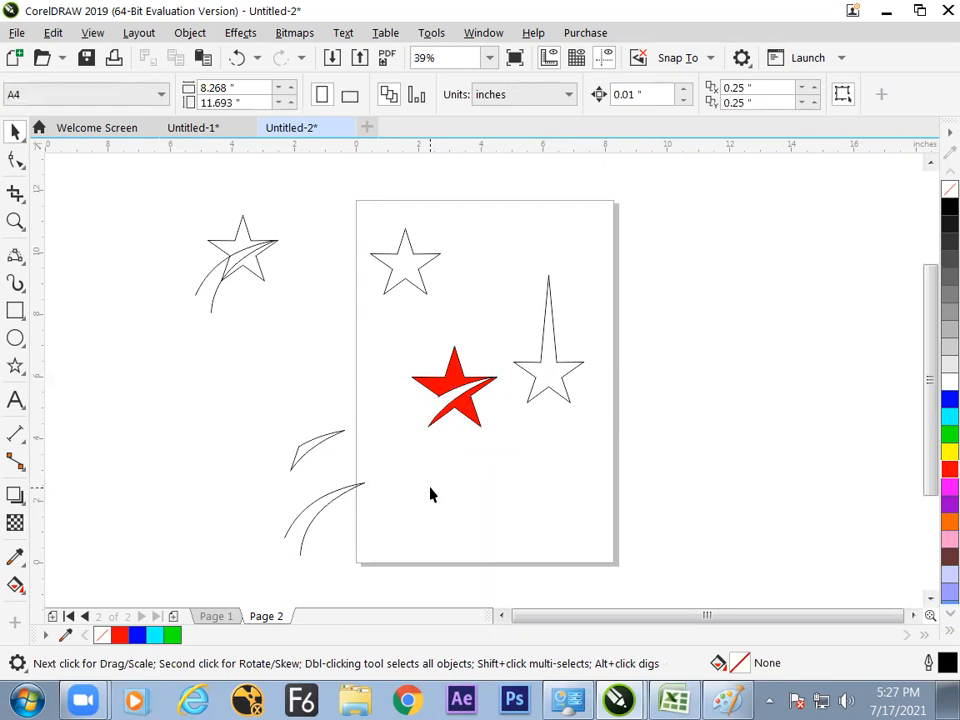
pyautogui.click(447, 418)
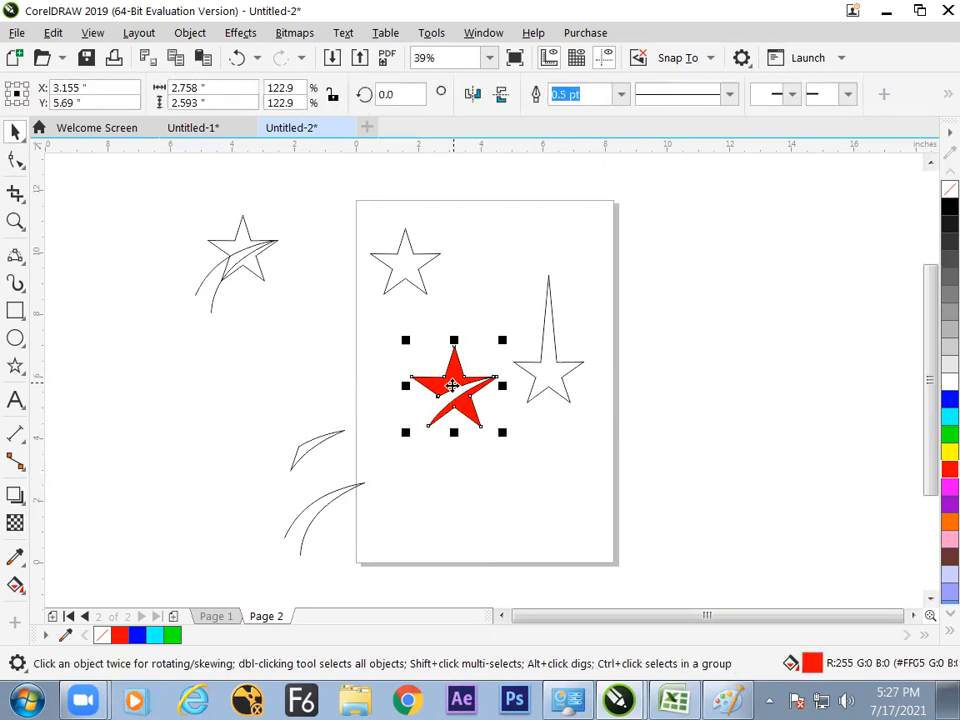
pyautogui.moveTo(456, 364); pyautogui.dragTo(495, 252)
pyautogui.click(439, 395)
pyautogui.moveTo(553, 370); pyautogui.dragTo(565, 317)
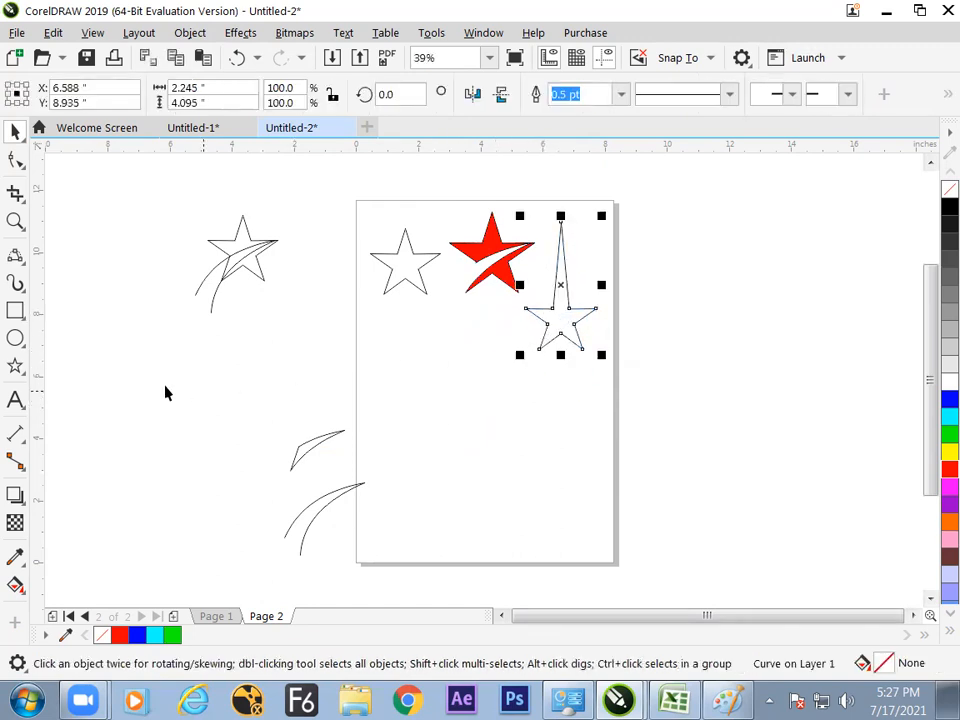
# Switch to Chrome and run a Google search for "star plus logo"
pyautogui.click(24, 366)
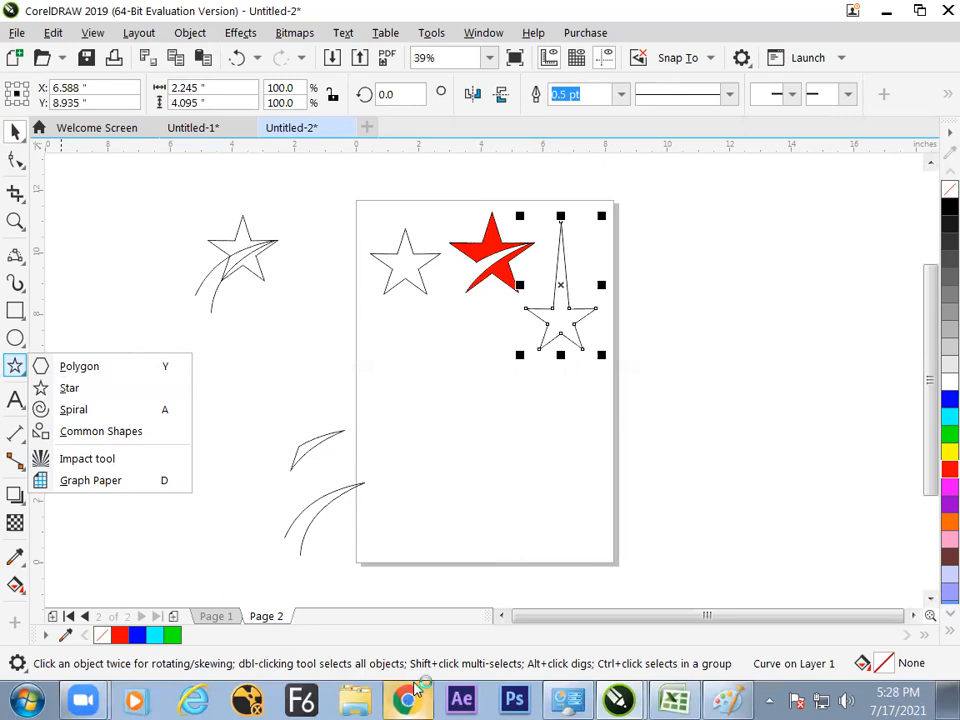
pyautogui.click(412, 695)
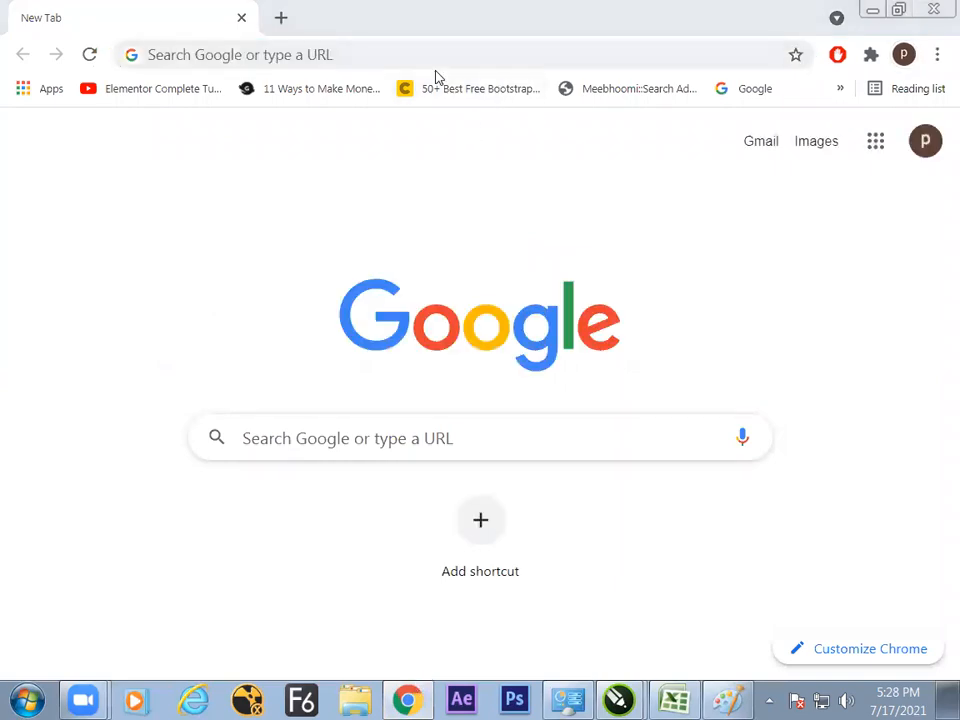
pyautogui.click(435, 56)
pyautogui.write('str')
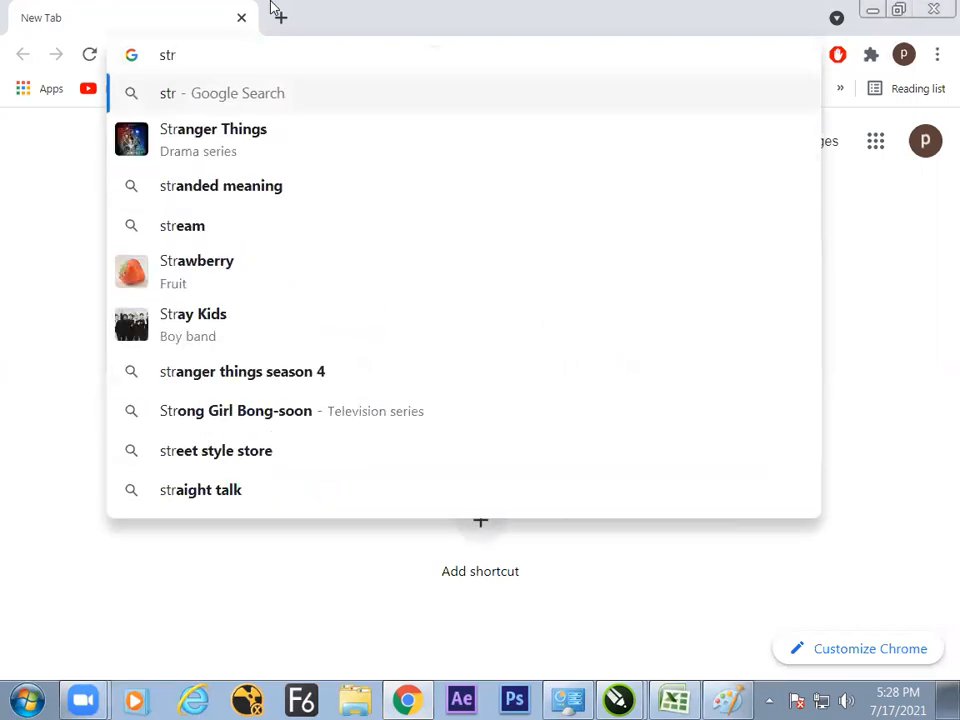
pyautogui.press('BackSpace')
pyautogui.write('ar')
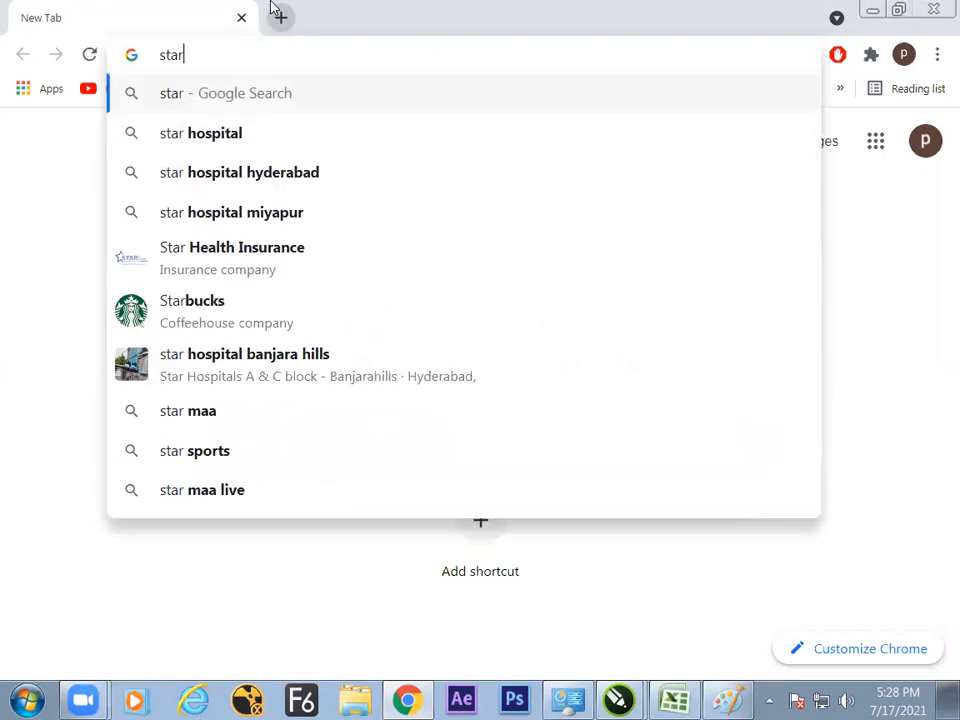
pyautogui.write(' plus lo')
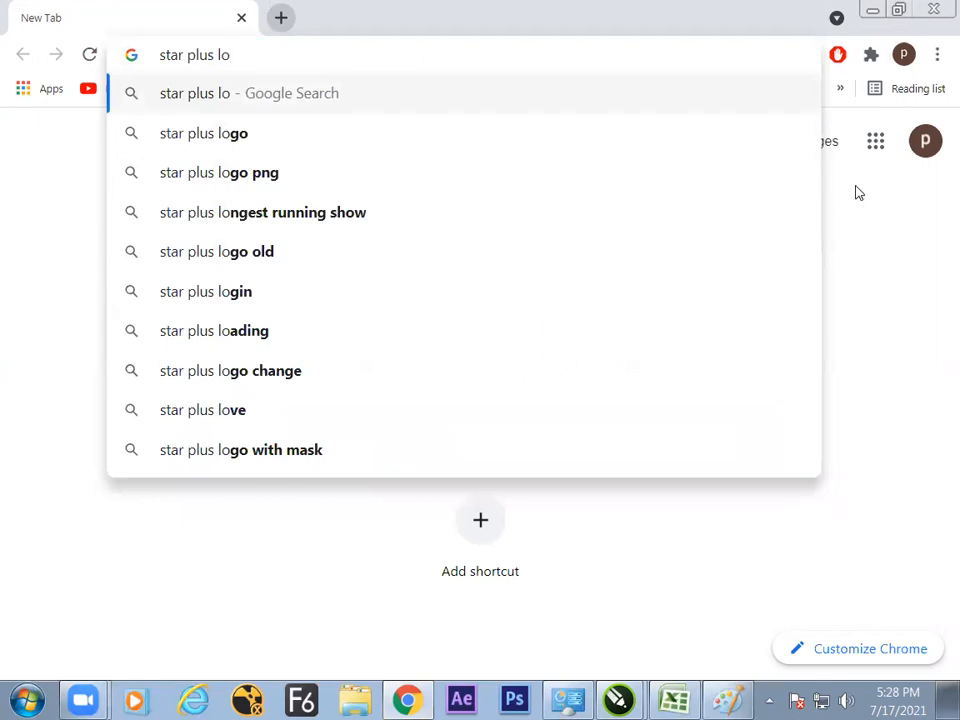
pyautogui.press('Down')
pyautogui.press('Return')
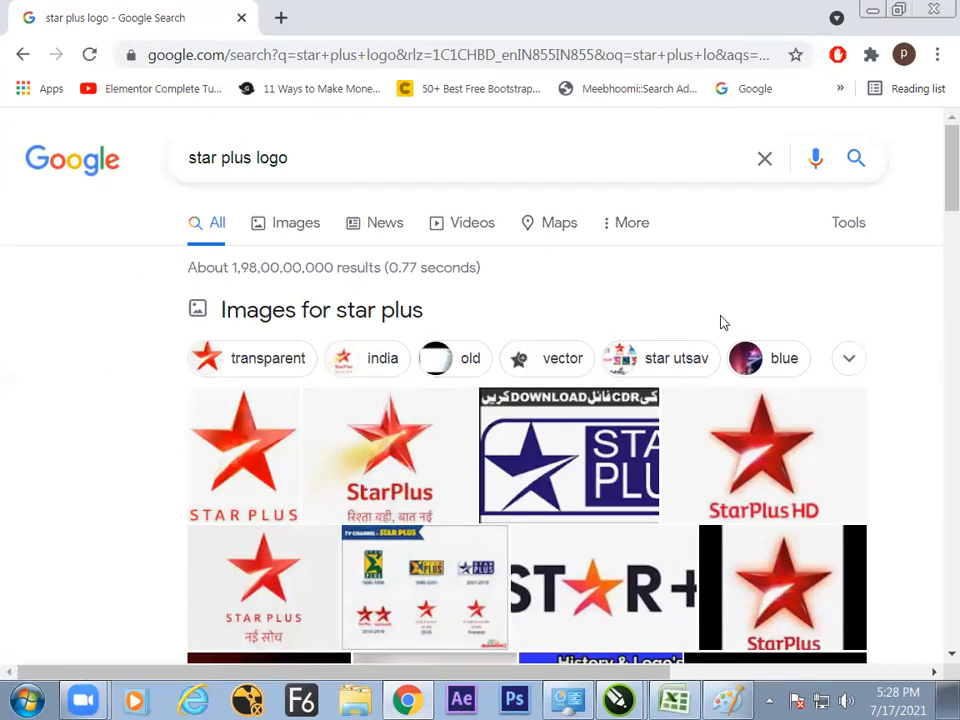
# Browse the Star Plus logo image results, previewing the blue Pinterest logo and the BizAsia star with a yellow trail
pyautogui.scroll(-2, 936, 176)
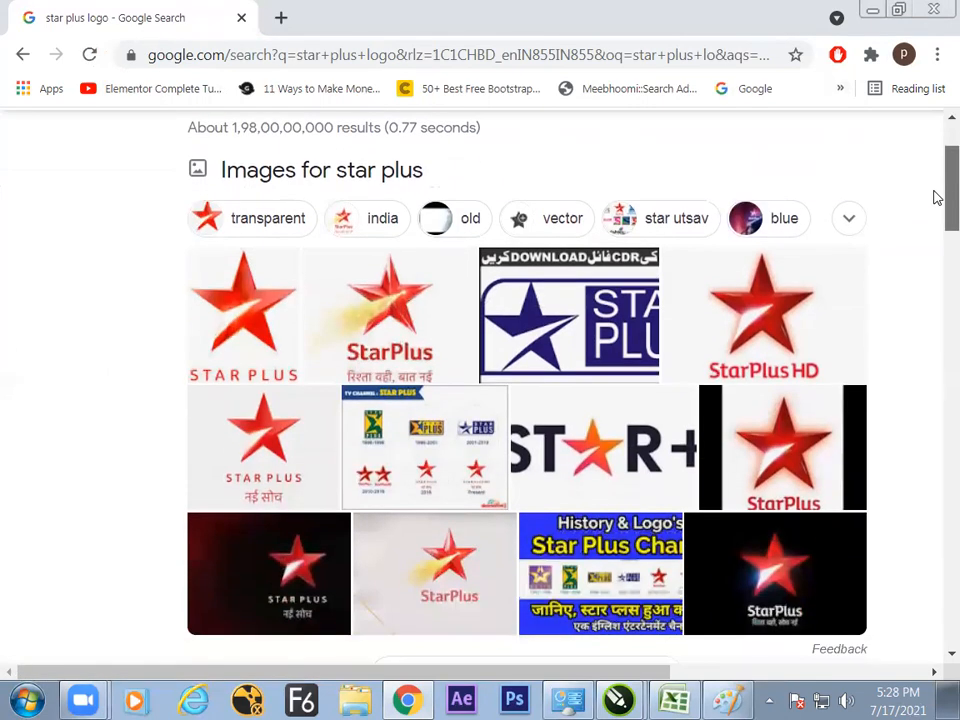
pyautogui.scroll(-1, 936, 199)
pyautogui.scroll(-3, 936, 199)
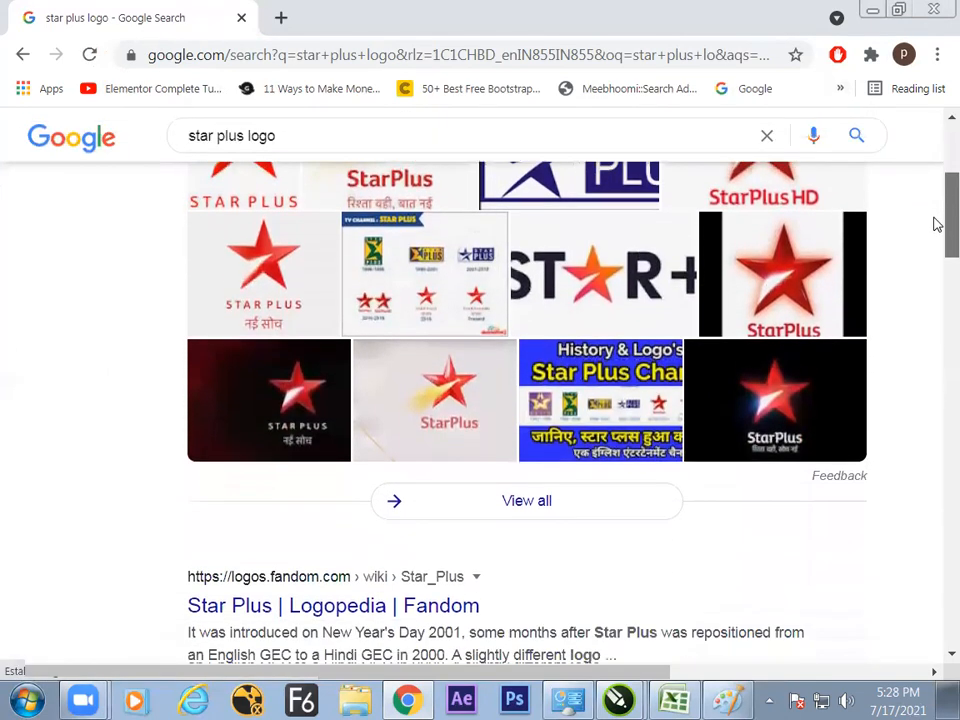
pyautogui.scroll(1, 936, 220)
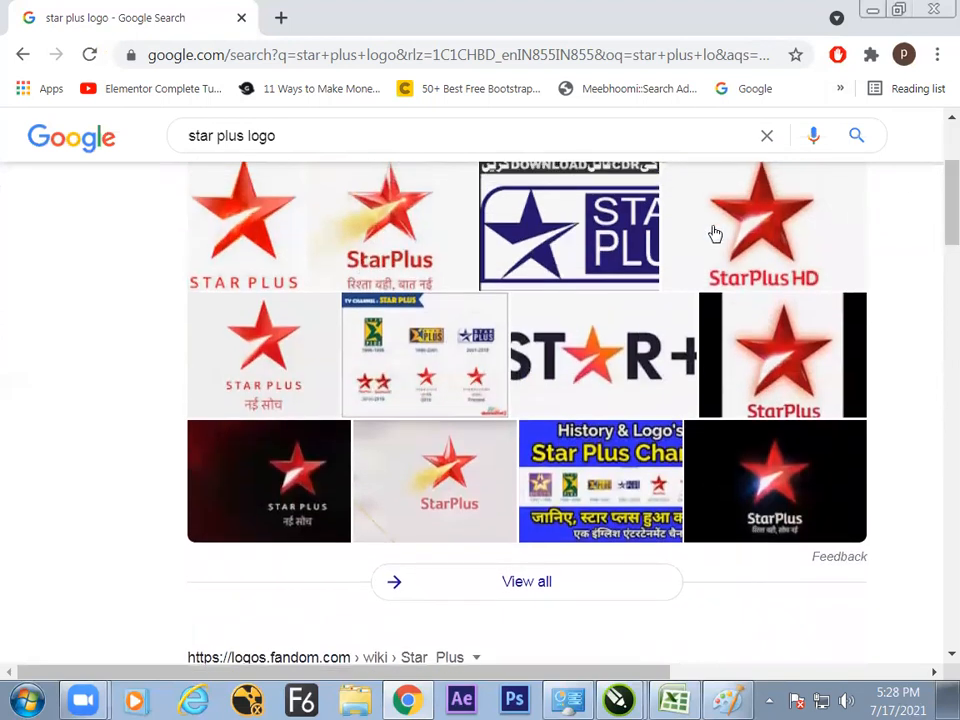
pyautogui.click(675, 252)
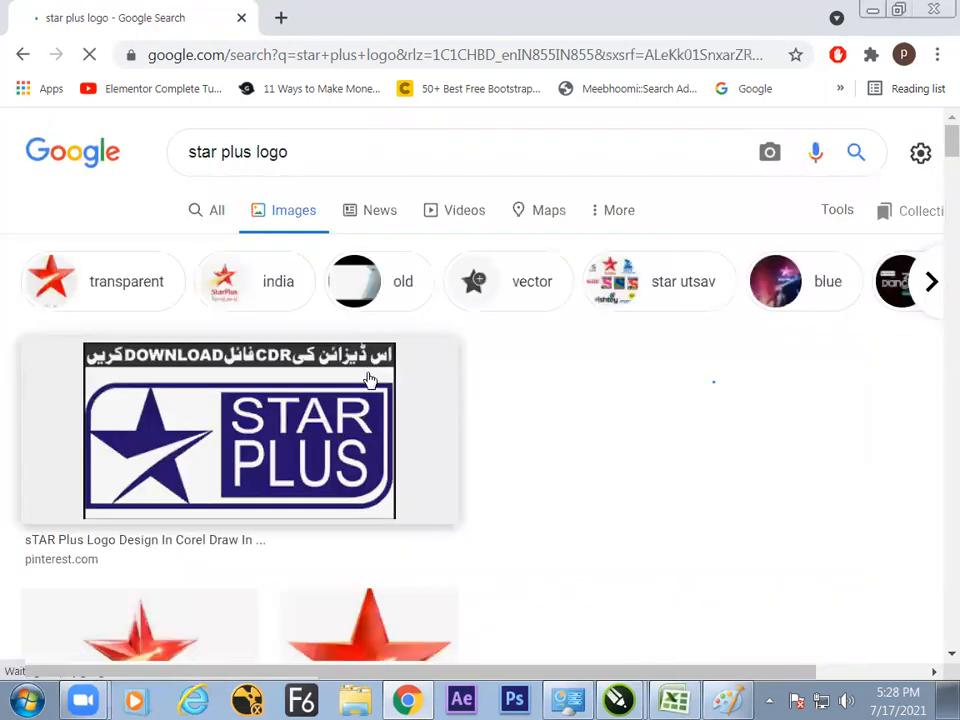
pyautogui.click(165, 508)
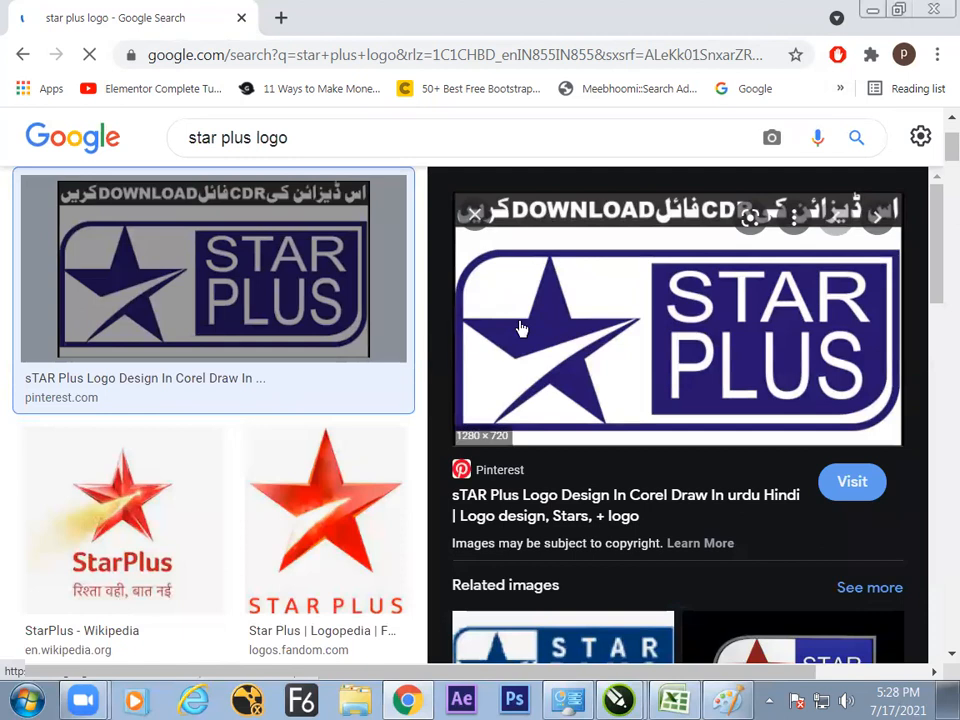
pyautogui.moveTo(935, 173)
pyautogui.mouseDown()
pyautogui.moveTo(935, 263)
pyautogui.moveTo(934, 194)
pyautogui.mouseUp()
pyautogui.click(482, 137)
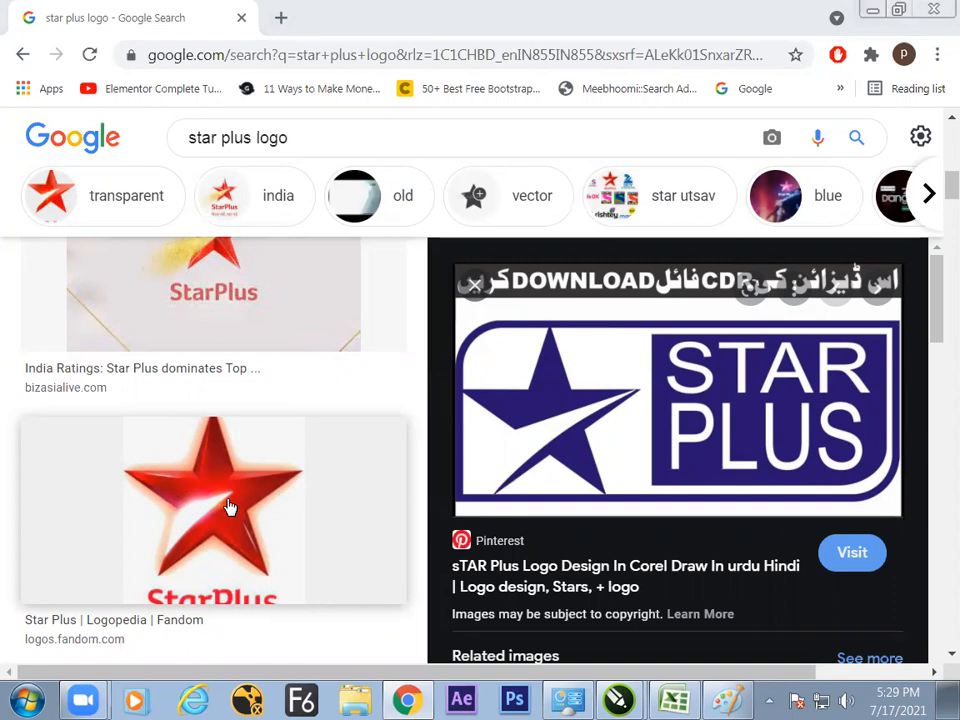
pyautogui.click(195, 272)
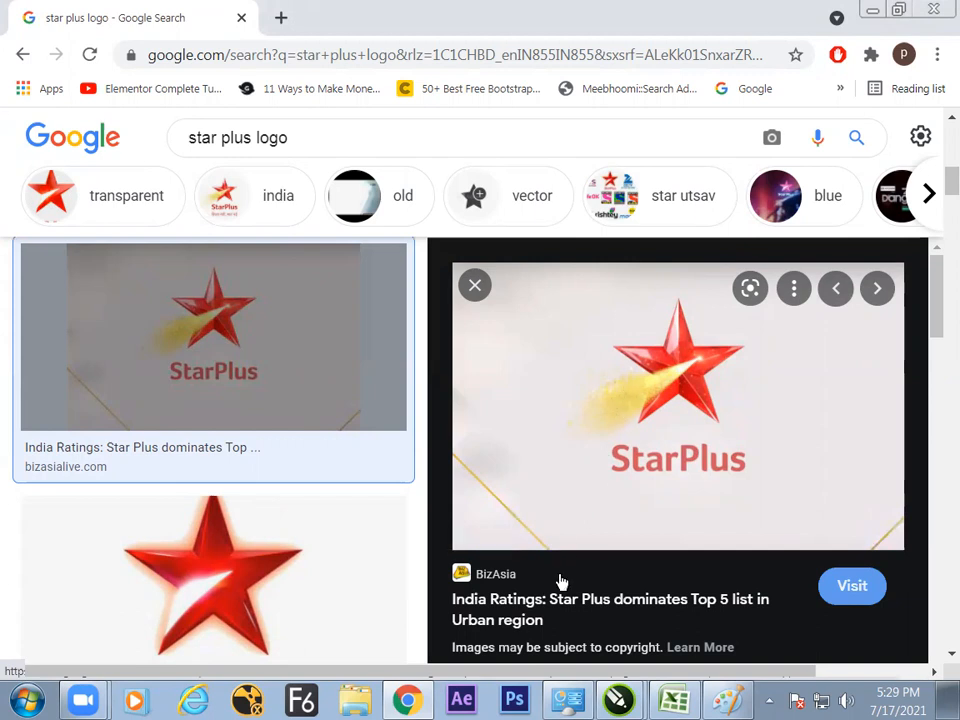
pyautogui.moveTo(619, 700)
pyautogui.click(602, 632)
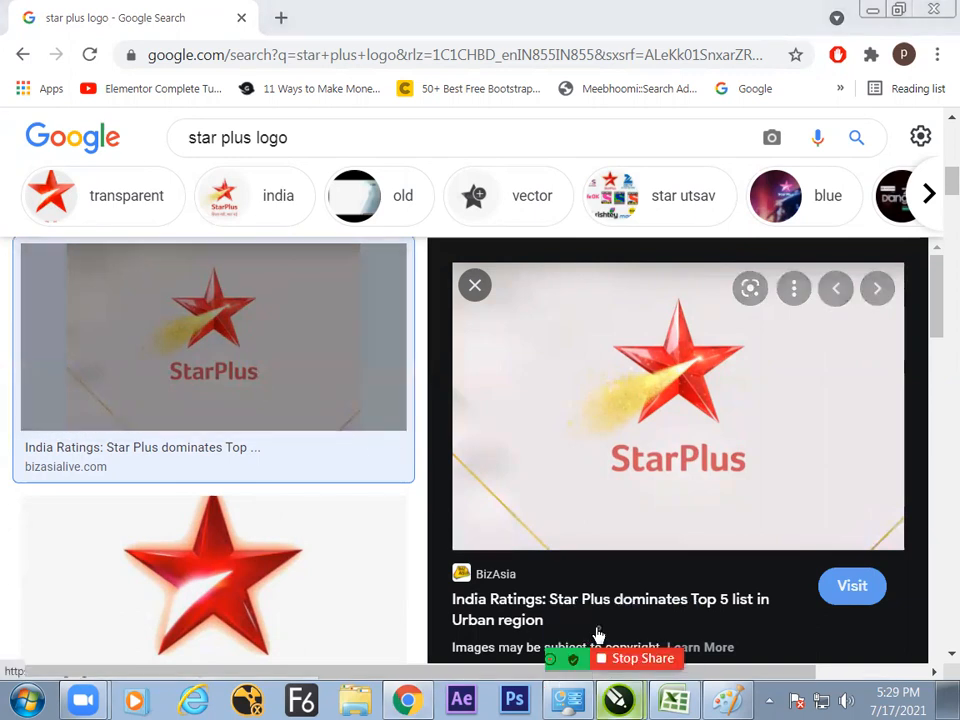
pyautogui.click(17, 283)
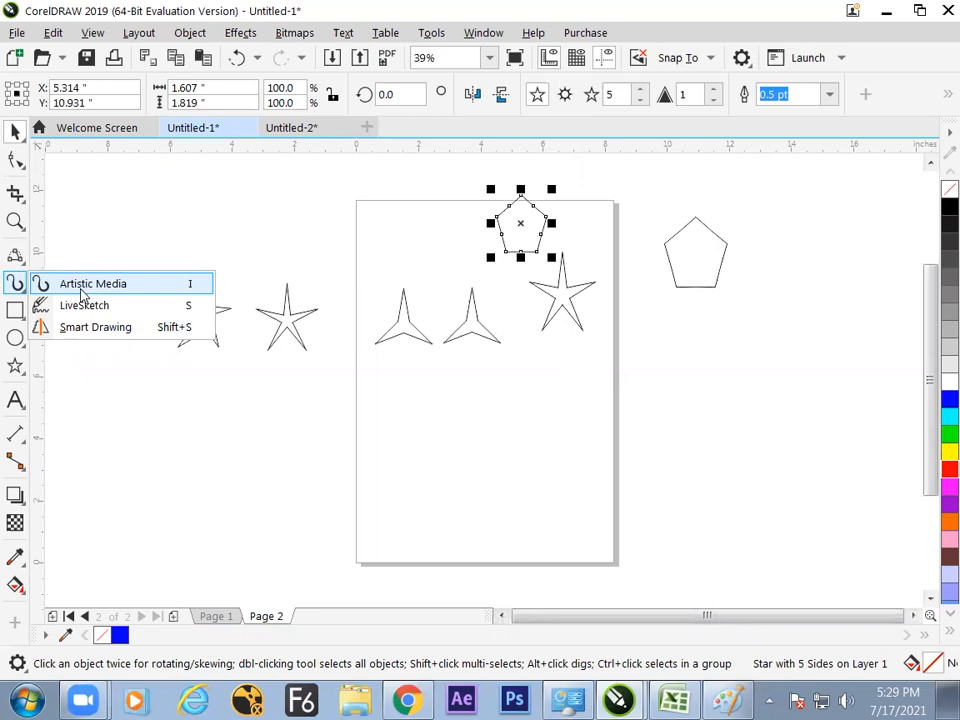
pyautogui.click(83, 286)
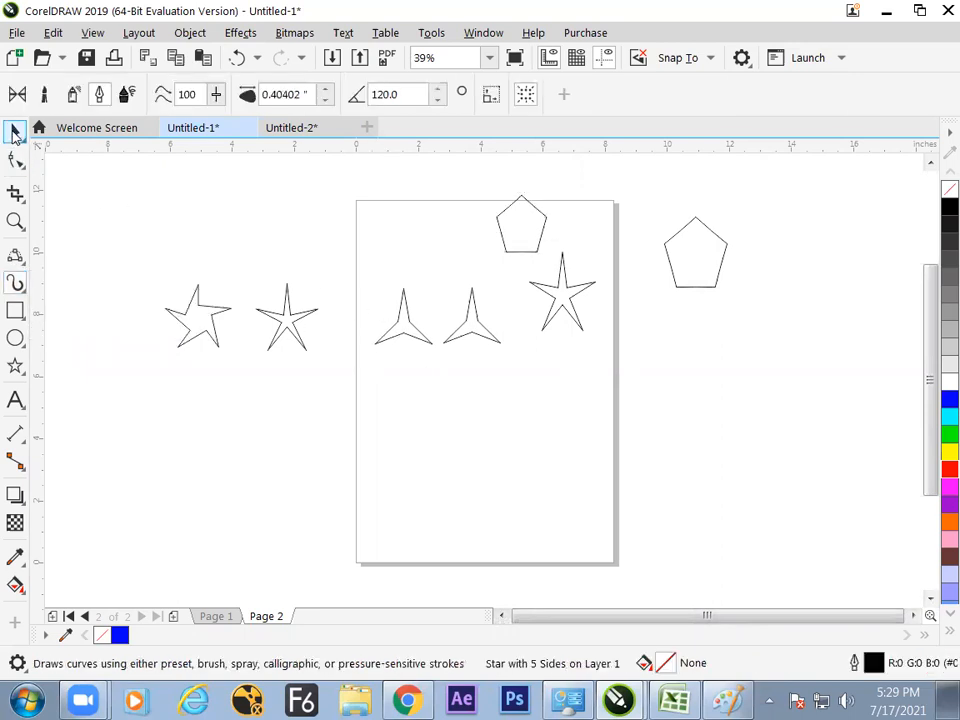
pyautogui.click(14, 133)
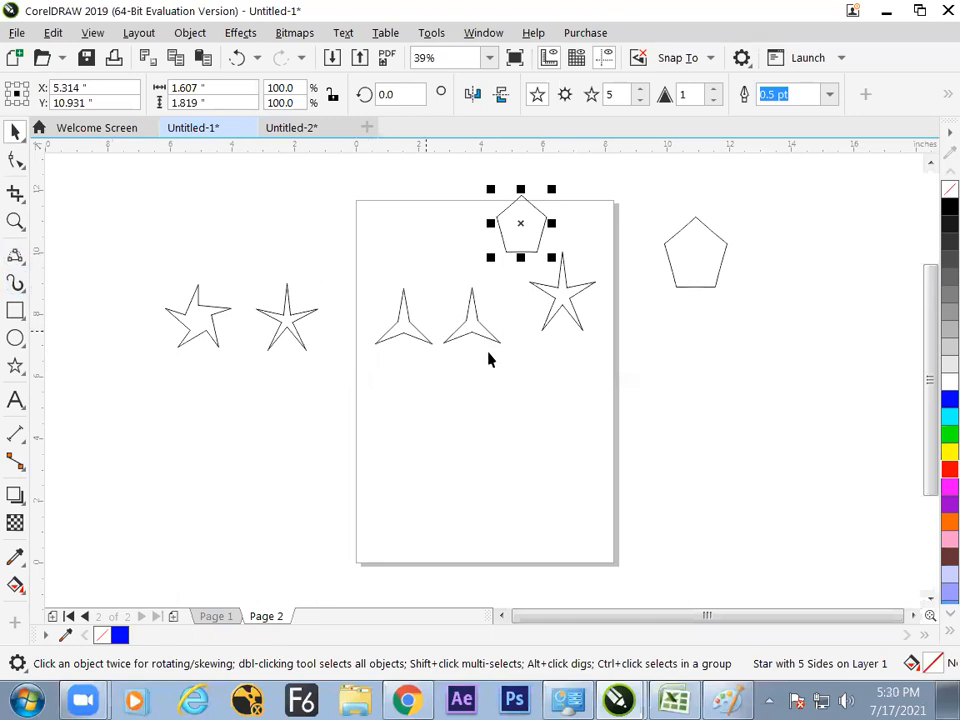
pyautogui.click(483, 400)
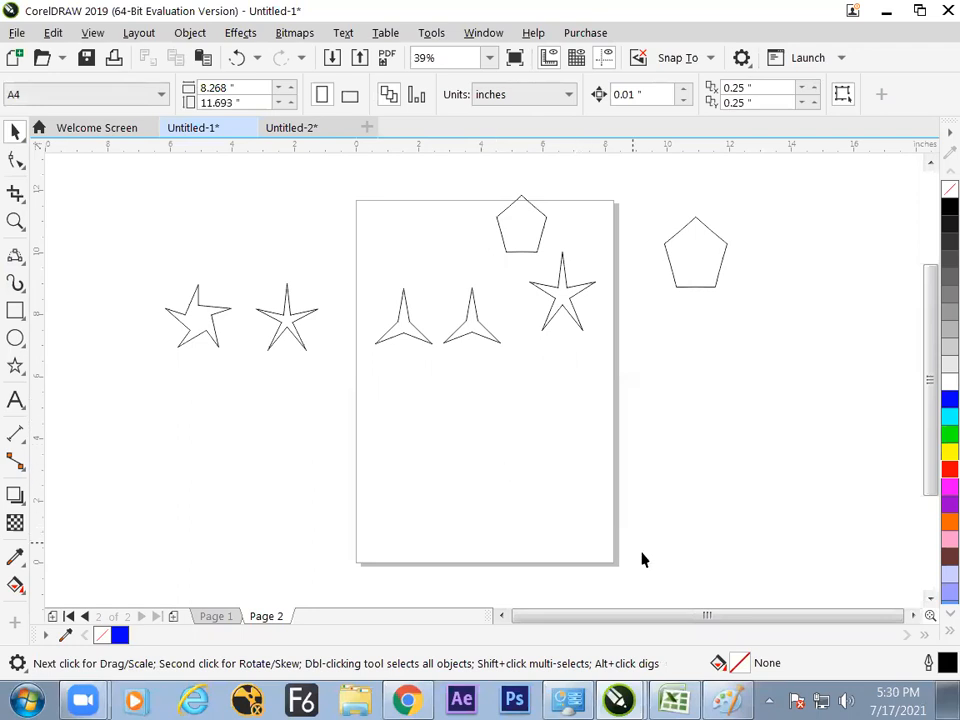
# Switch to Chrome, filter the Star Plus logo images by "star utsav", and browse the results for star logo variations
pyautogui.click(407, 700)
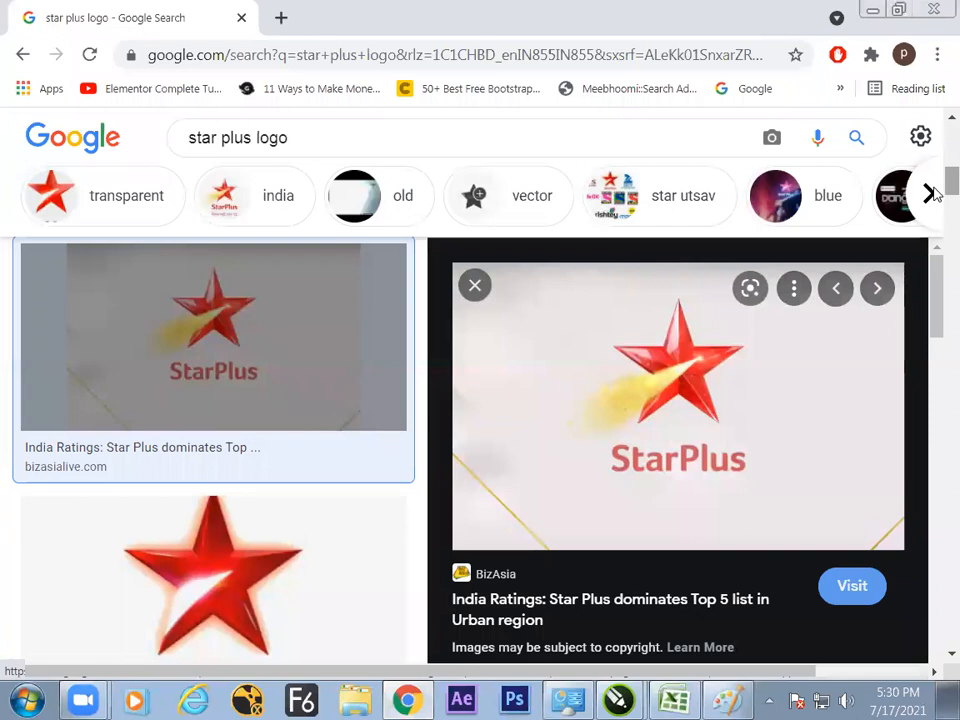
pyautogui.click(677, 204)
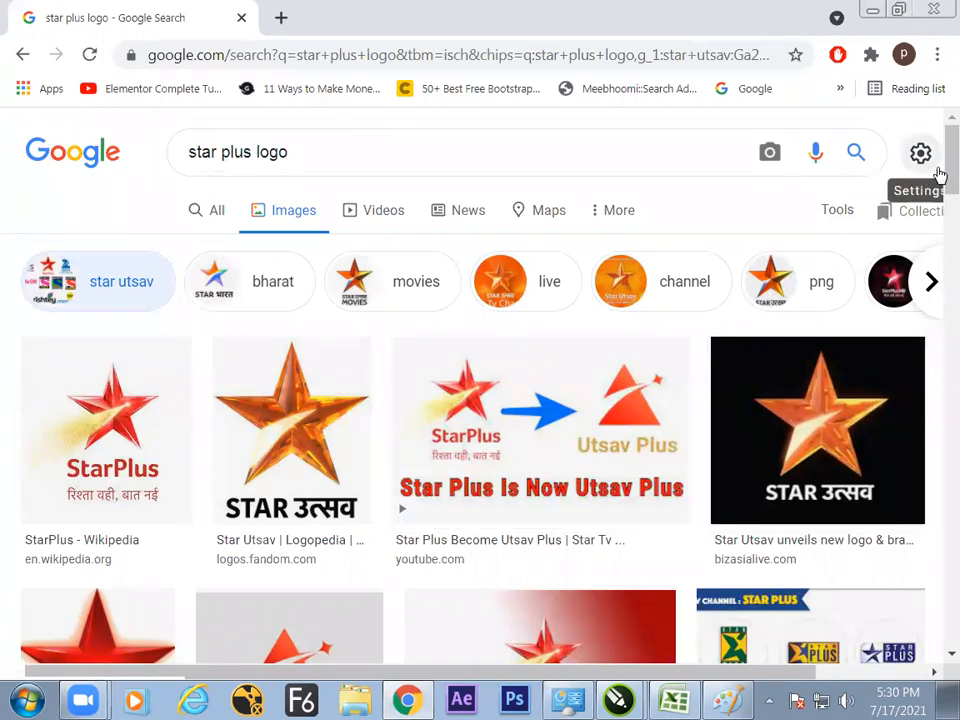
pyautogui.scroll(-4, 935, 205)
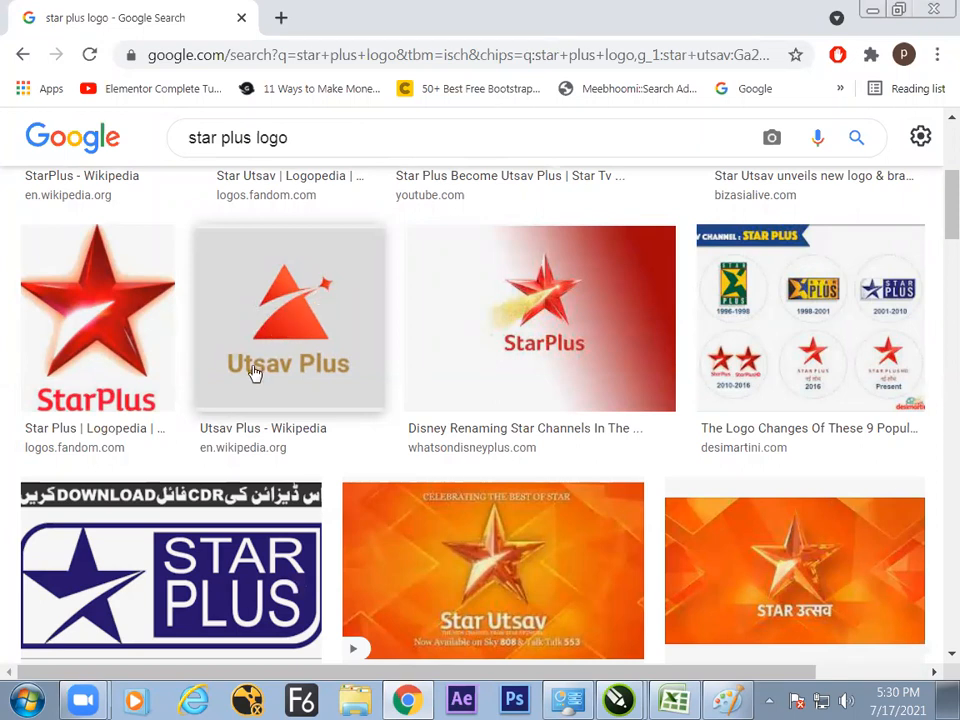
pyautogui.scroll(-3, 936, 230)
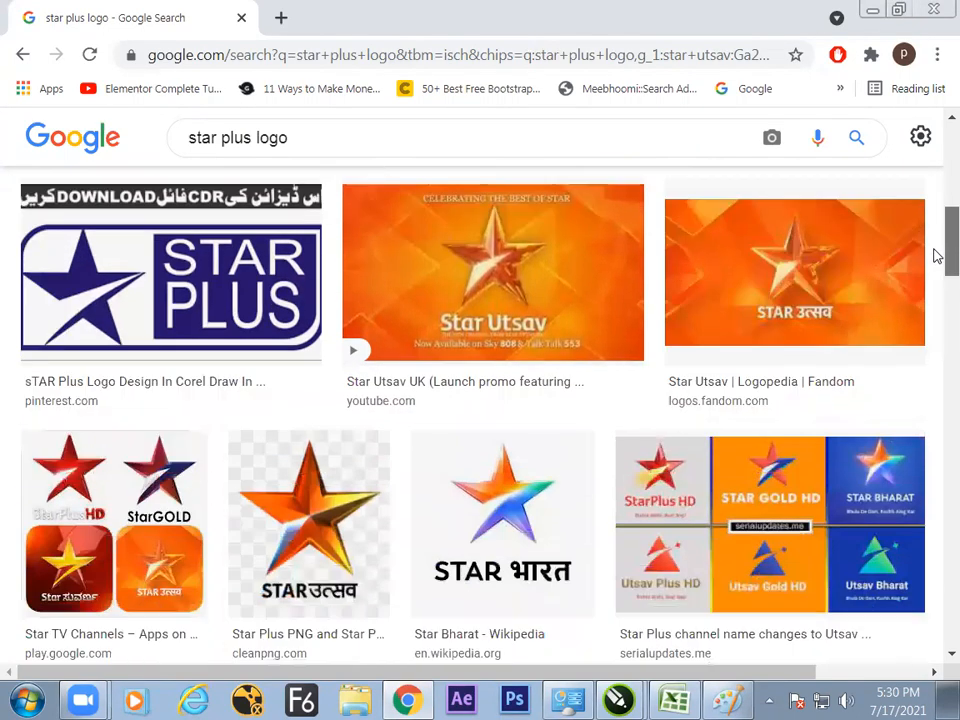
pyautogui.scroll(-2, 936, 256)
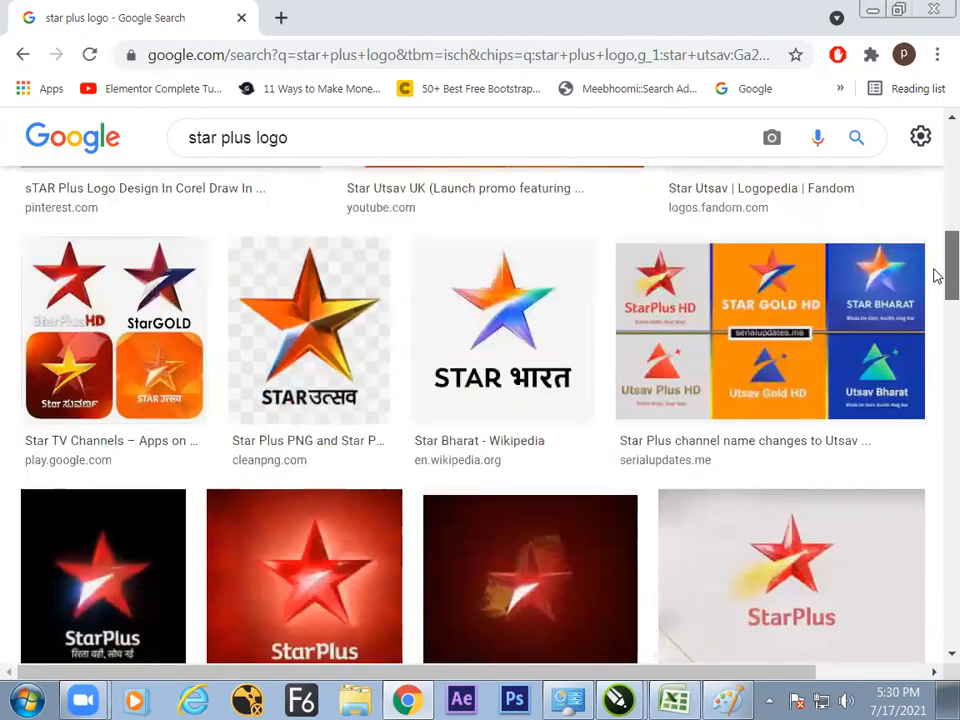
pyautogui.scroll(-1, 936, 277)
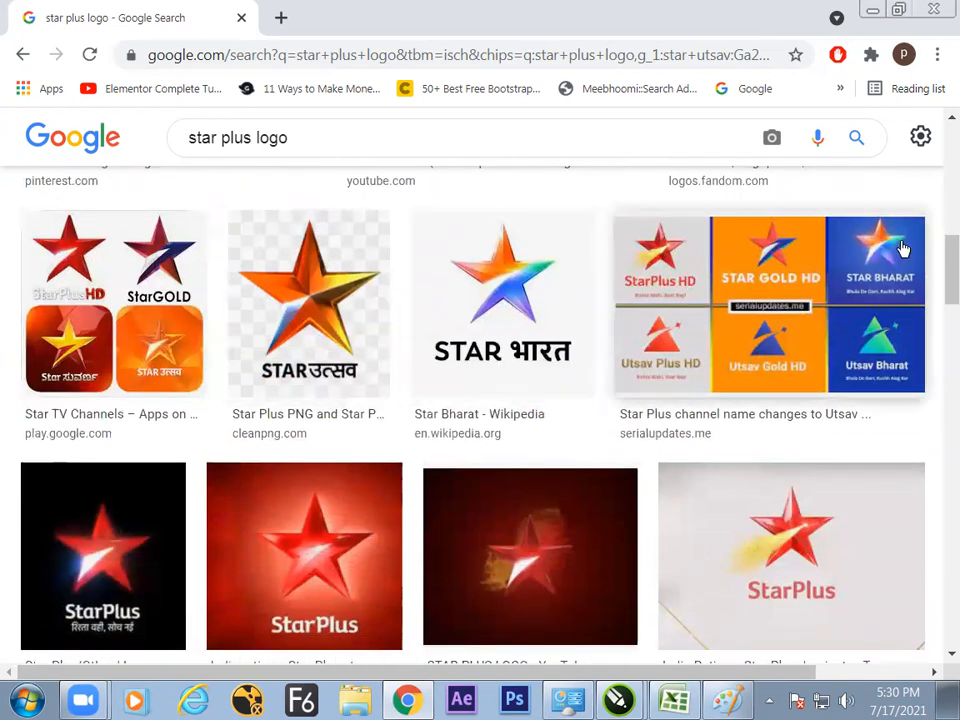
pyautogui.scroll(-2, 936, 264)
pyautogui.scroll(-1, 935, 305)
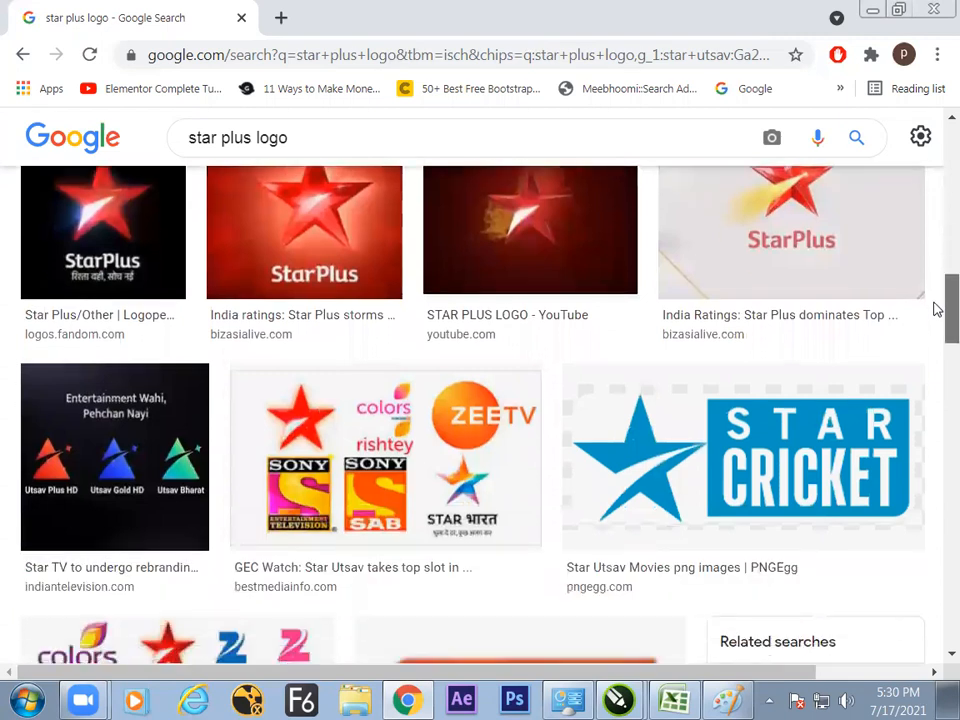
pyautogui.scroll(-1, 936, 323)
pyautogui.scroll(-2, 936, 328)
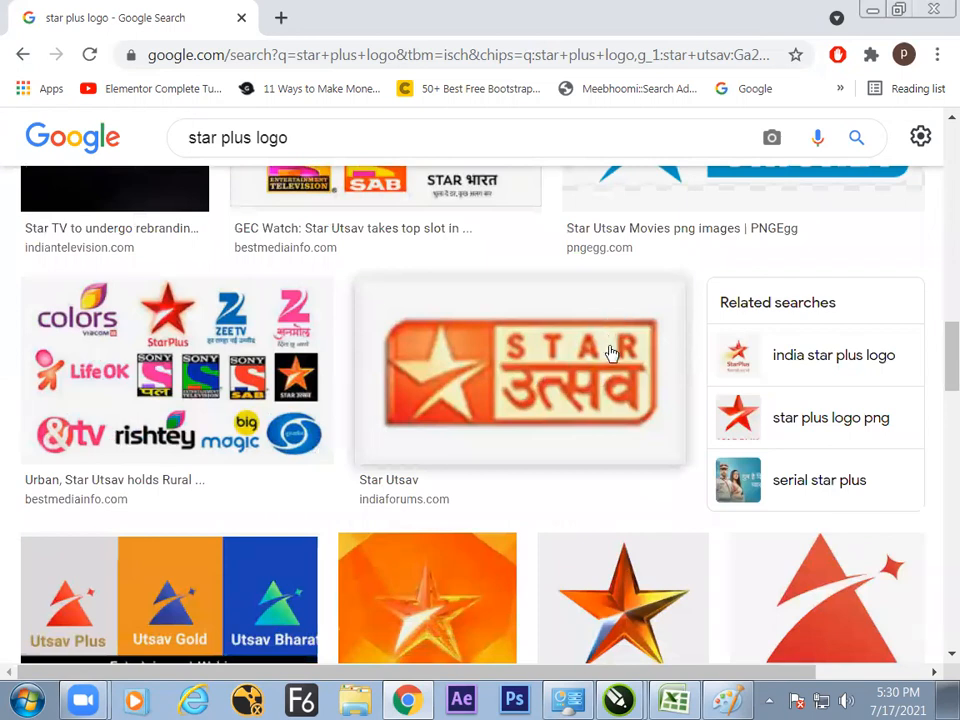
pyautogui.scroll(-4, 936, 371)
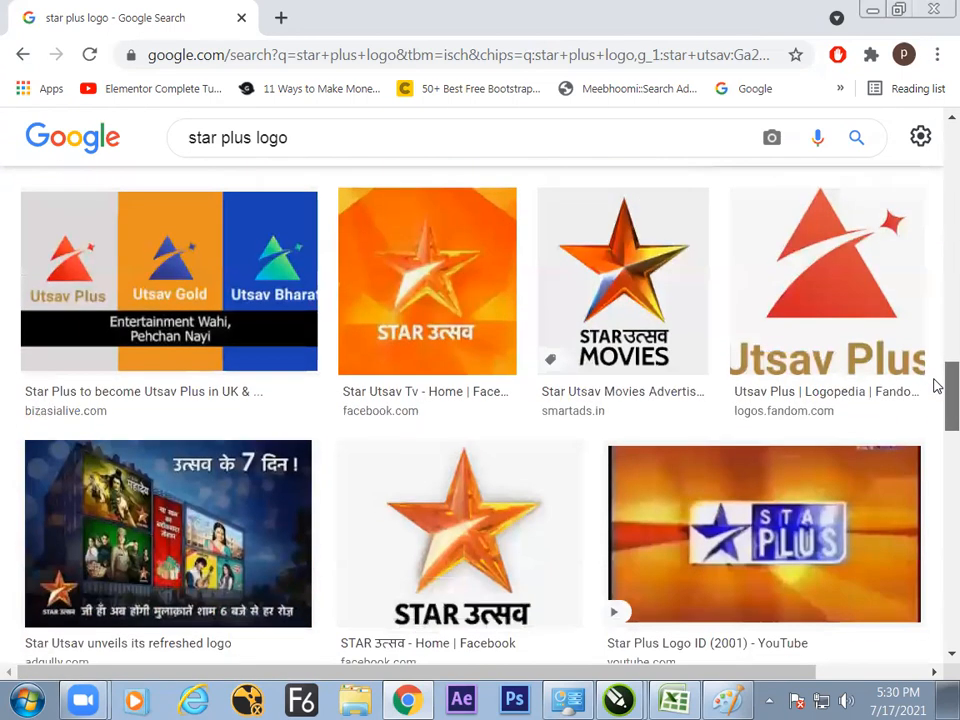
pyautogui.scroll(1, 936, 390)
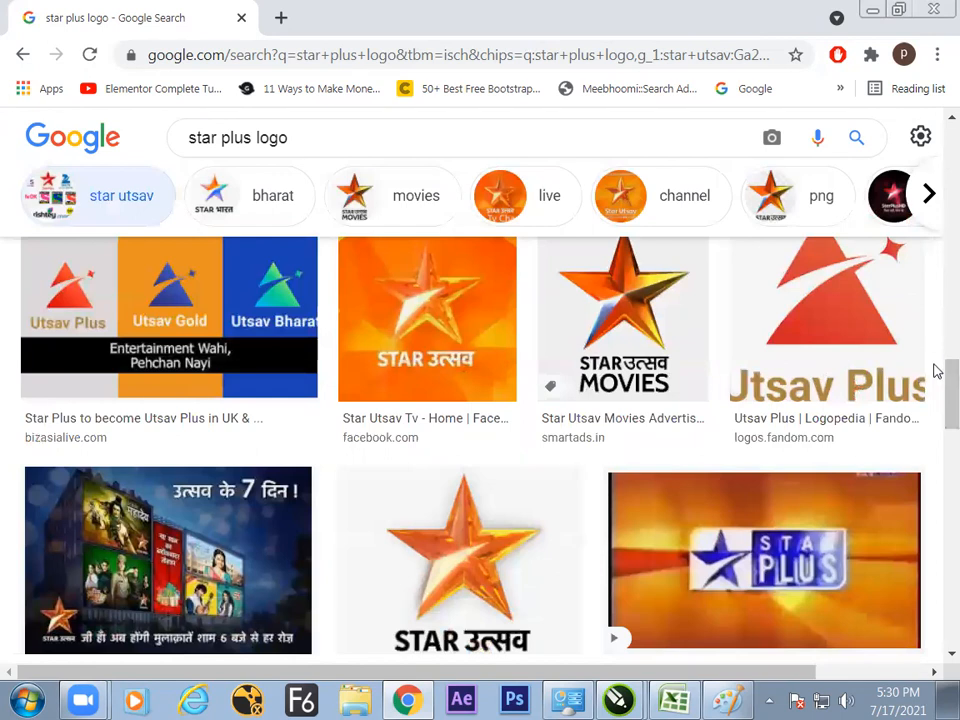
pyautogui.scroll(-2, 936, 390)
pyautogui.scroll(-2, 936, 404)
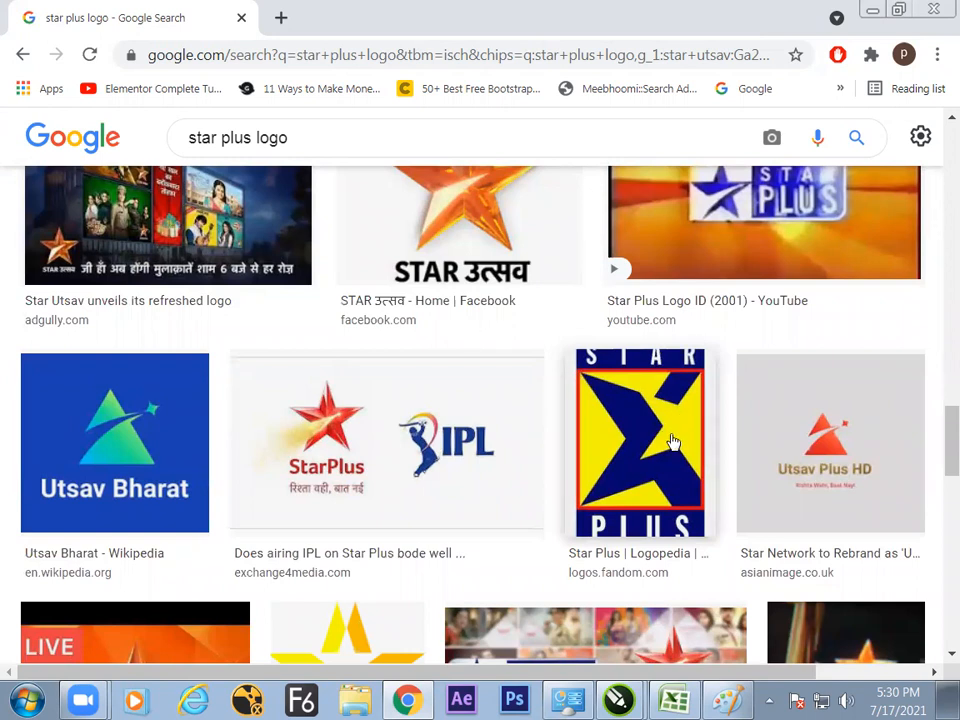
# Switch to CorelDRAW and place the Dropbox logo image at about 7.1 by 6 inches over the page's lower-left area
pyautogui.hotkey('alt', 'Tab')
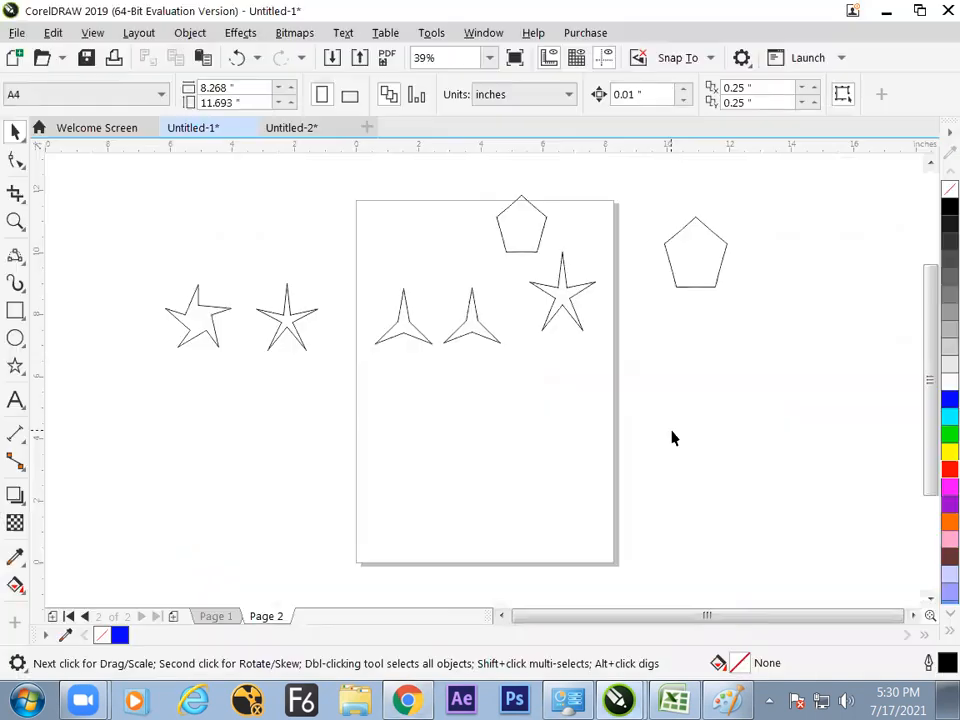
pyautogui.click(15, 366)
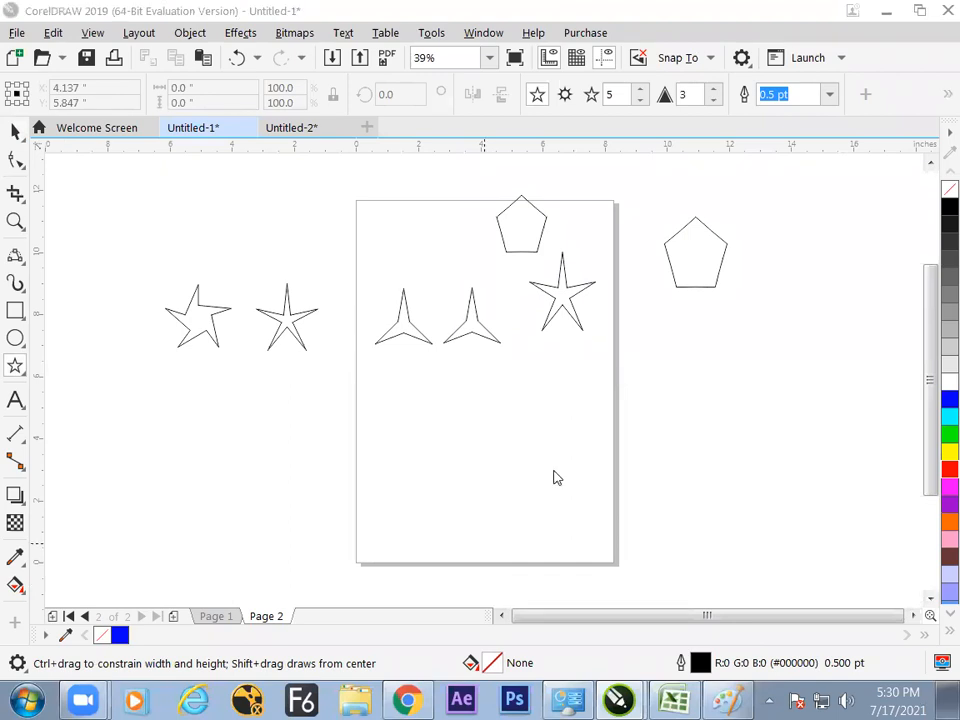
pyautogui.click(846, 542)
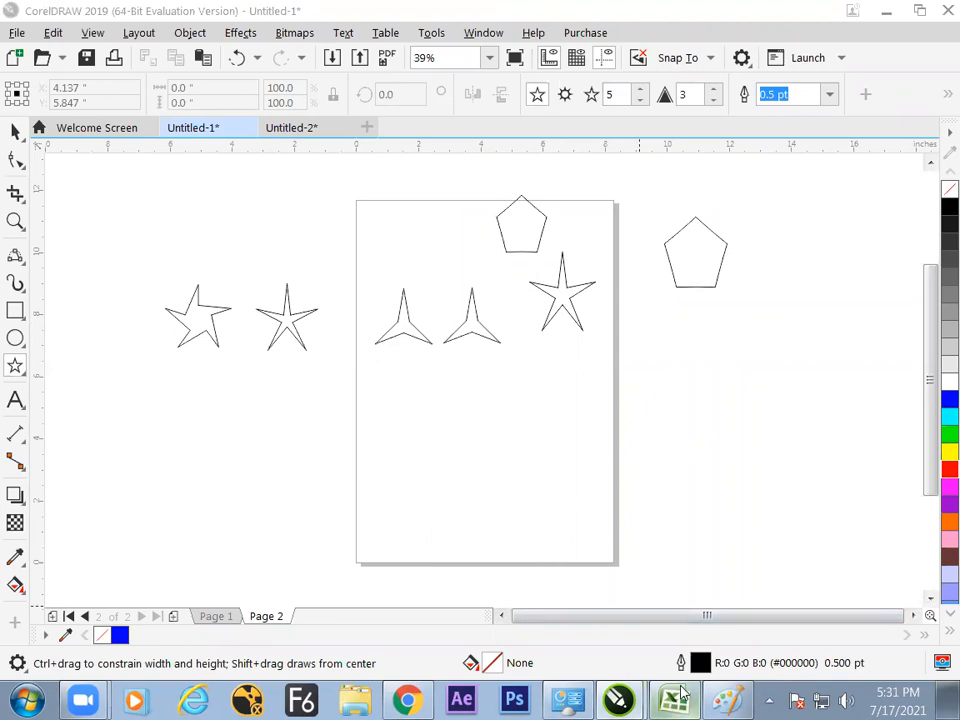
pyautogui.press('super+d')
pyautogui.moveTo(739, 369); pyautogui.dragTo(576, 554)
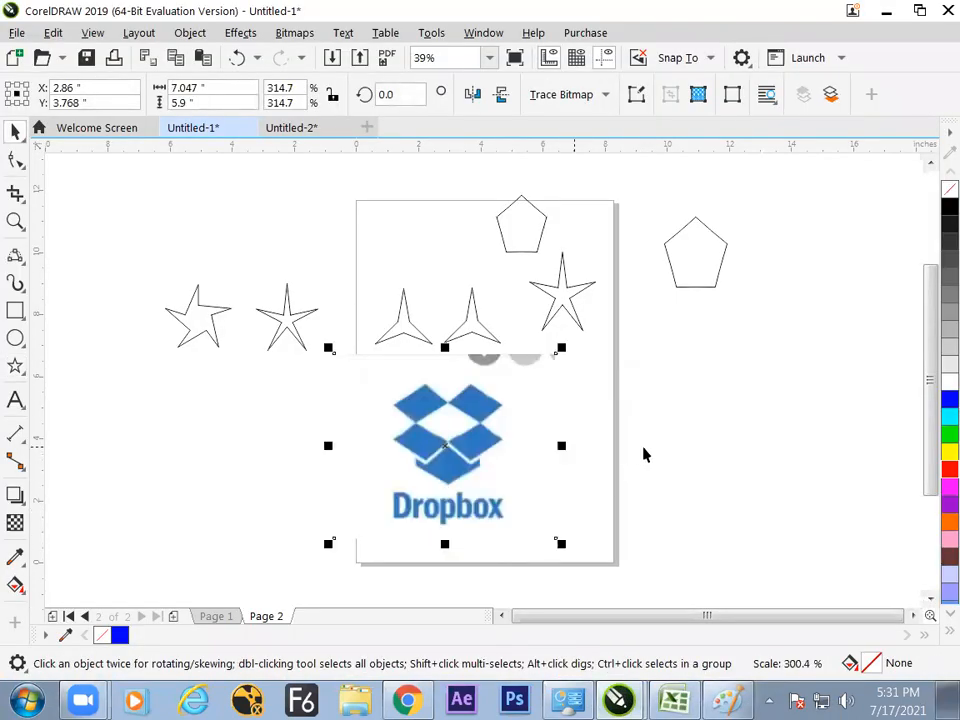
pyautogui.click(583, 455)
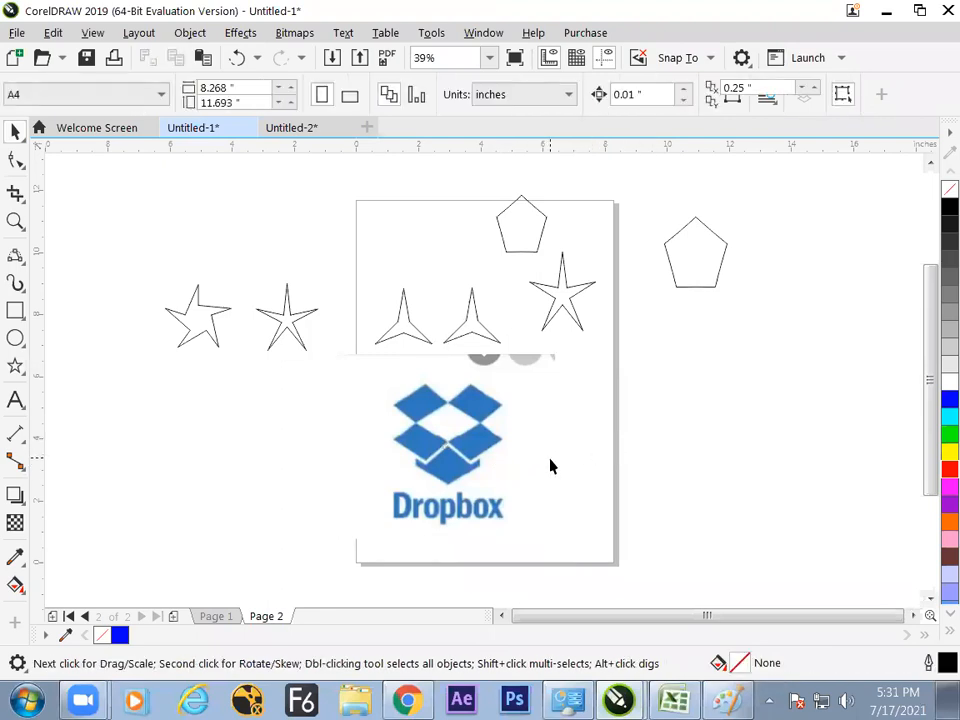
pyautogui.moveTo(500, 459); pyautogui.dragTo(422, 462)
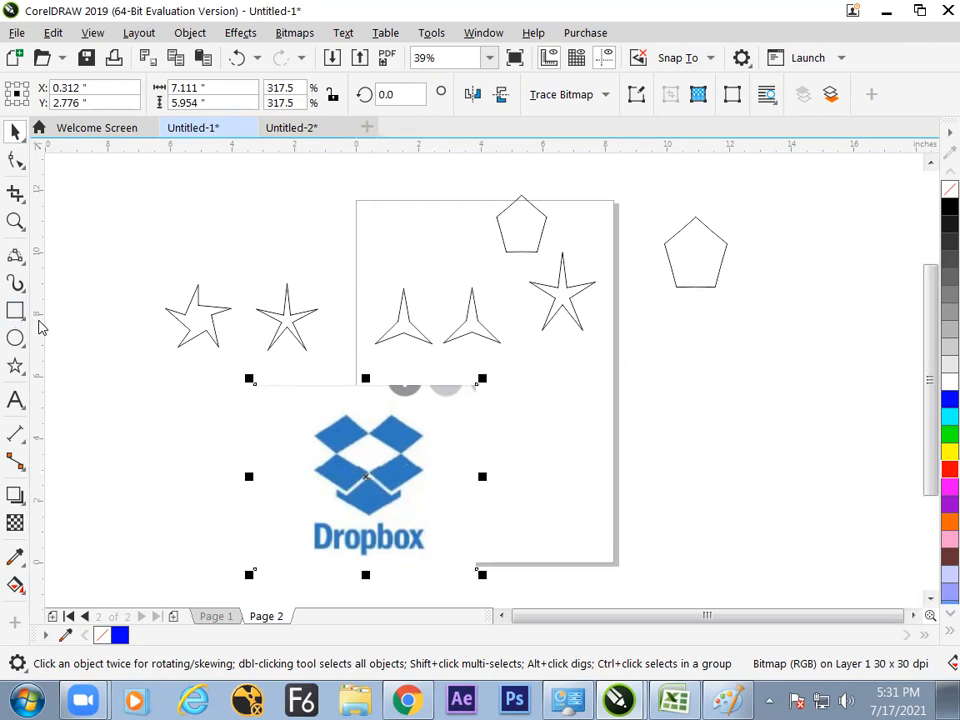
# Draw a tilted 3-point rectangle about 1.35 inches wide and 1.37 inches high overall, beside the page below the large pentagon
pyautogui.click(24, 318)
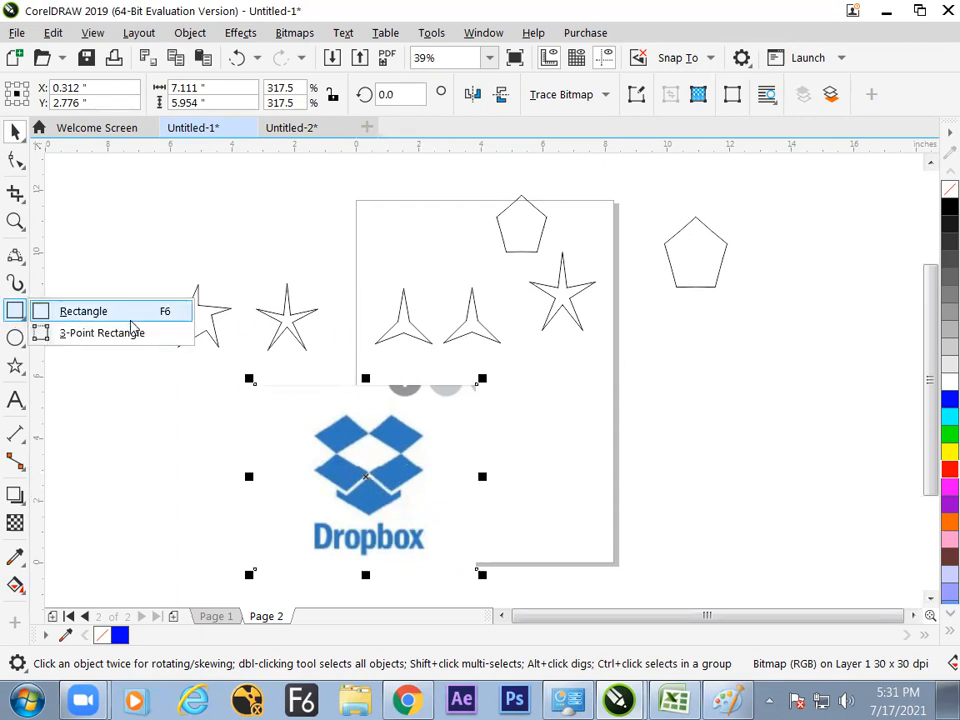
pyautogui.click(100, 333)
pyautogui.moveTo(700, 403); pyautogui.dragTo(677, 425)
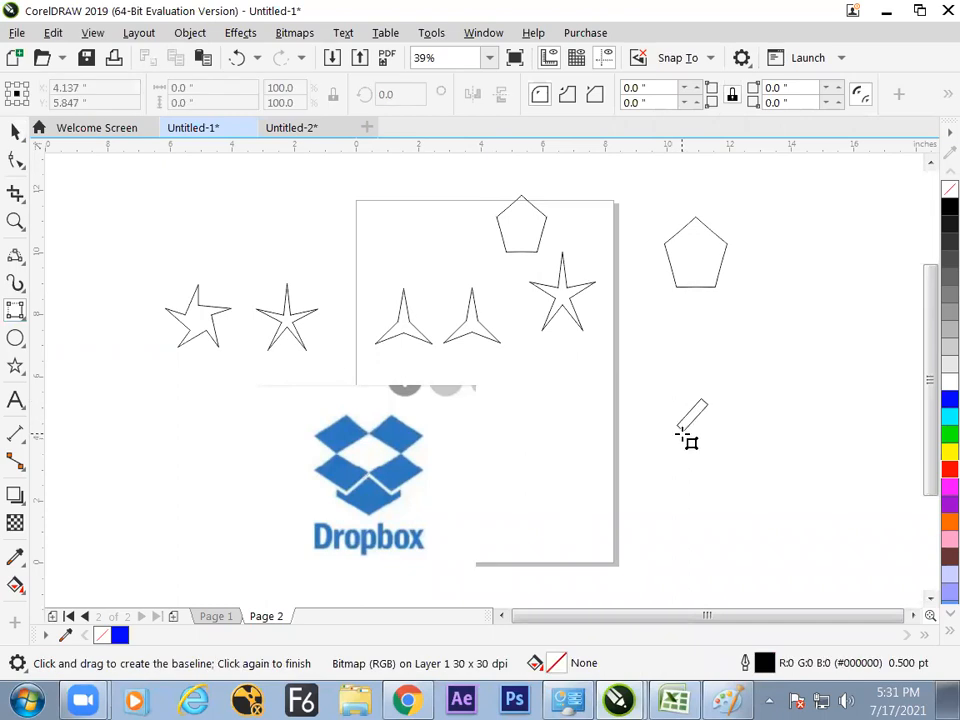
pyautogui.click(695, 455)
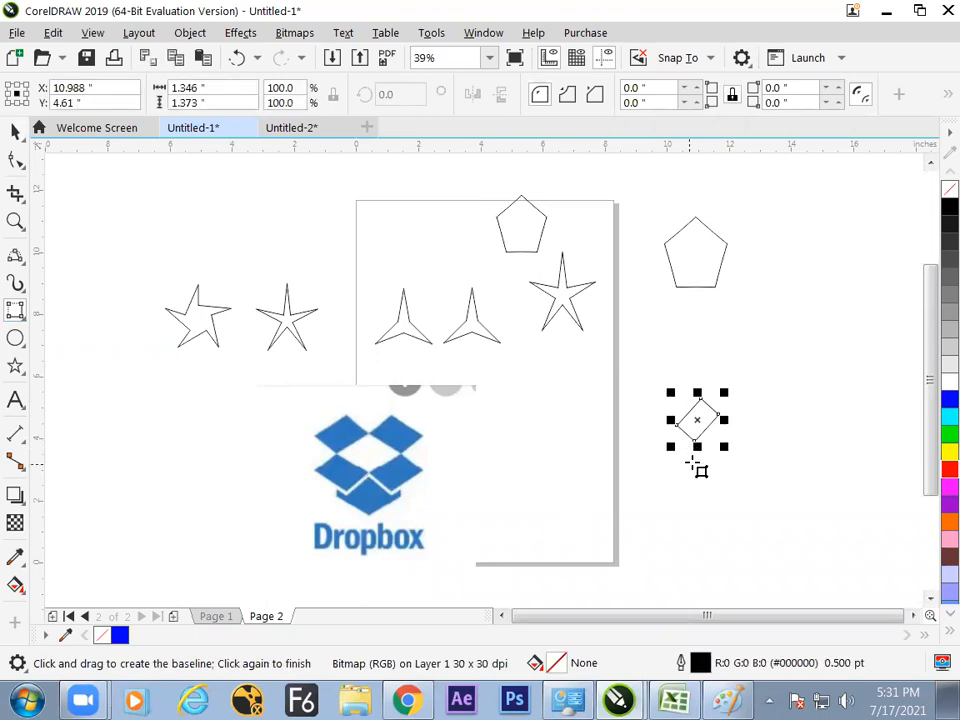
pyautogui.click(15, 131)
pyautogui.click(768, 386)
pyautogui.click(705, 418)
pyautogui.moveTo(696, 426); pyautogui.dragTo(611, 430)
# Sample the blue from the Dropbox logo with the Color Eyedropper and fill the tilted rectangle with it
pyautogui.press('i')
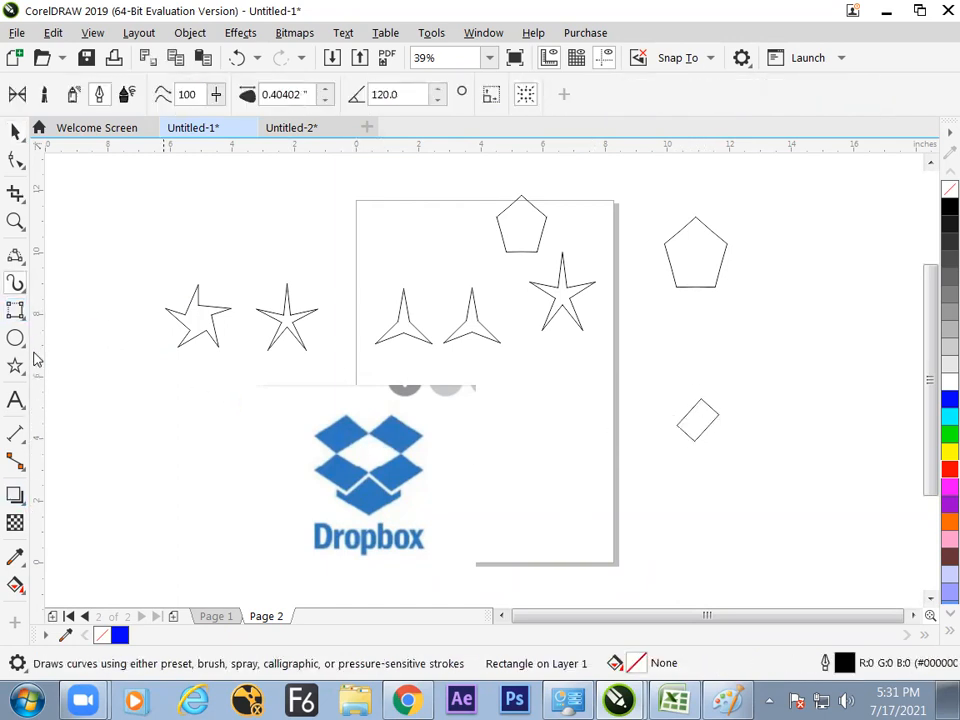
pyautogui.click(15, 557)
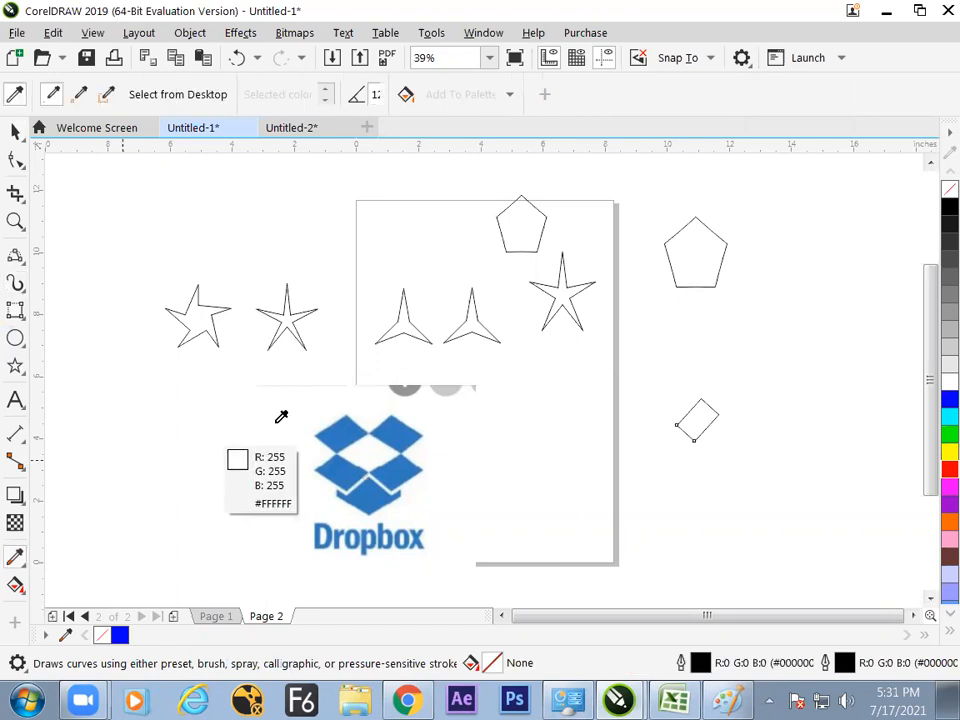
pyautogui.click(360, 421)
pyautogui.click(694, 410)
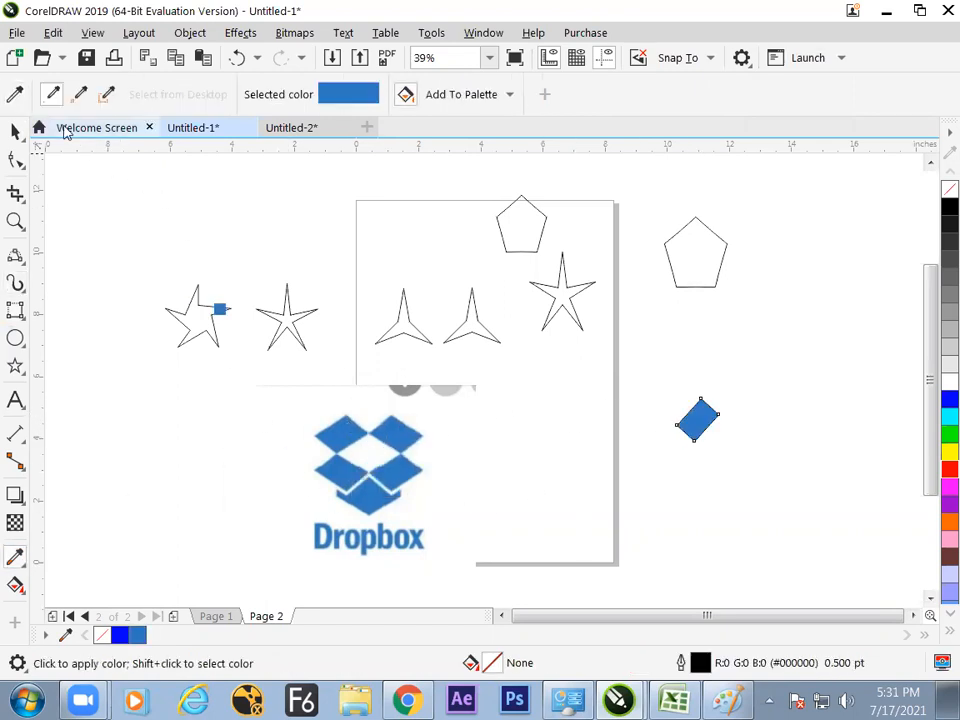
pyautogui.click(15, 131)
pyautogui.click(730, 442)
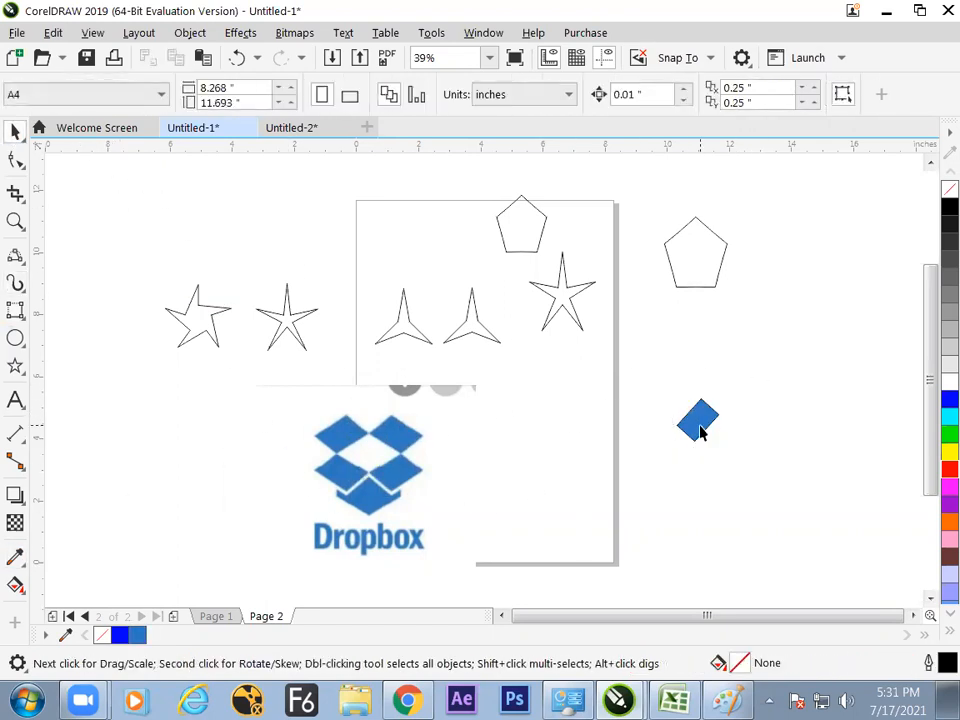
# Make a horizontally mirrored copy of the blue tilted rectangle, touching its right corner
pyautogui.click(700, 428)
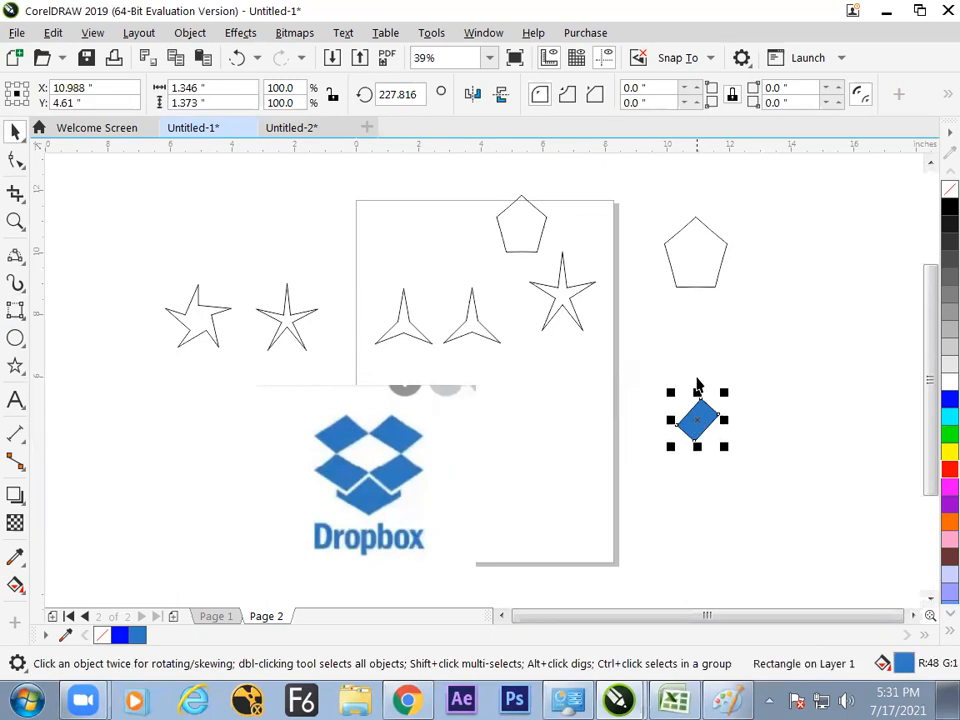
pyautogui.click(26, 94)
pyautogui.click(472, 95)
pyautogui.click(783, 350)
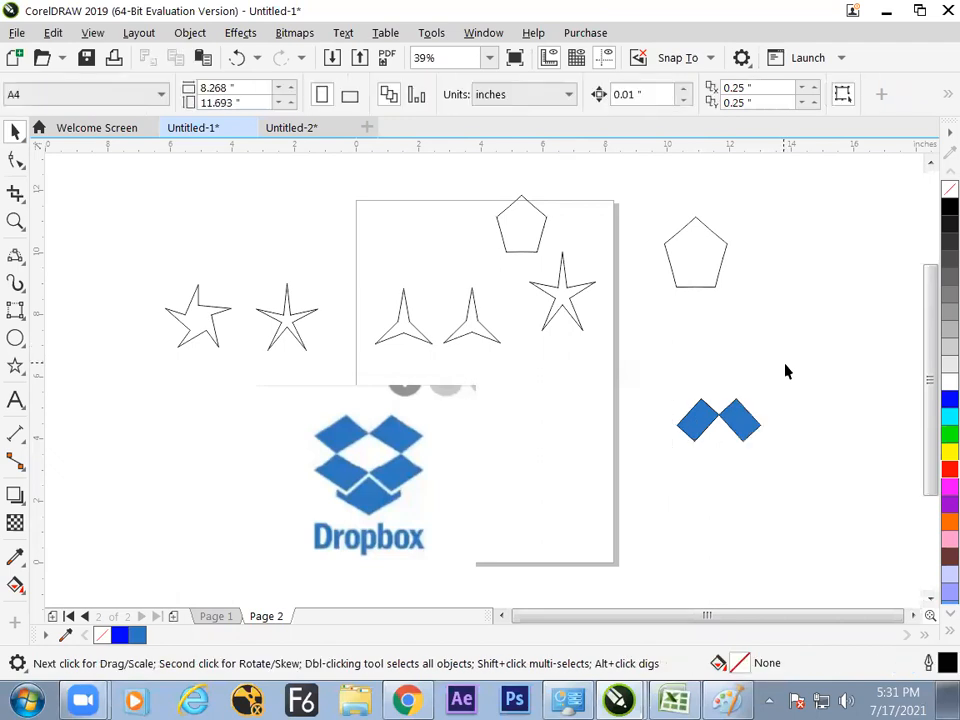
# Make a vertically mirrored copy of both blue rectangles directly below them to form a ring of four
pyautogui.moveTo(652, 467); pyautogui.dragTo(666, 469)
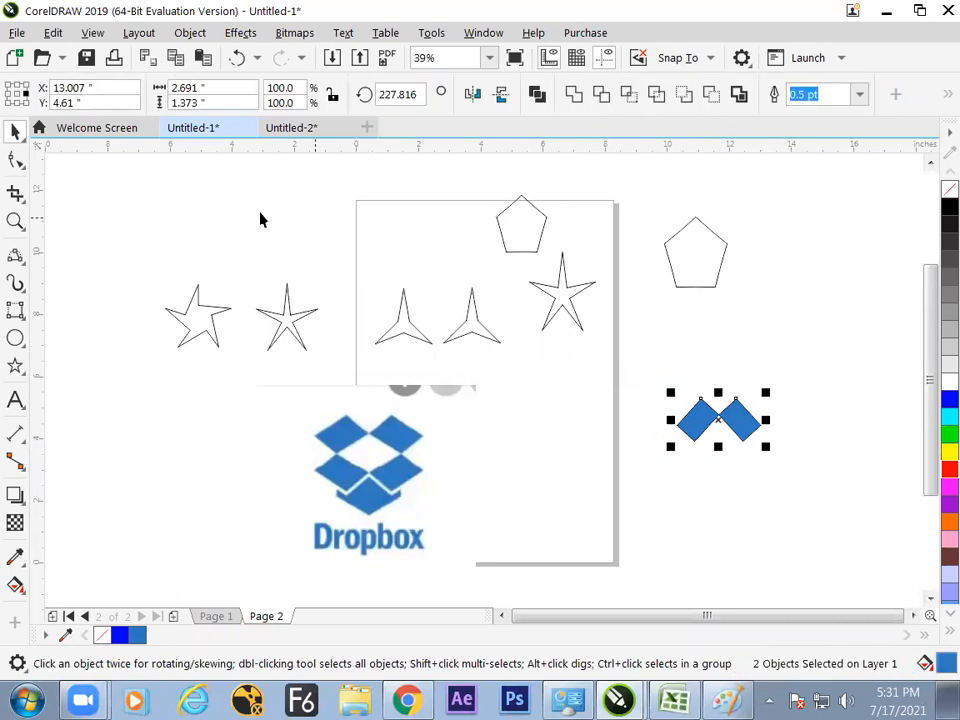
pyautogui.click(9, 103)
pyautogui.click(500, 97)
pyautogui.click(783, 354)
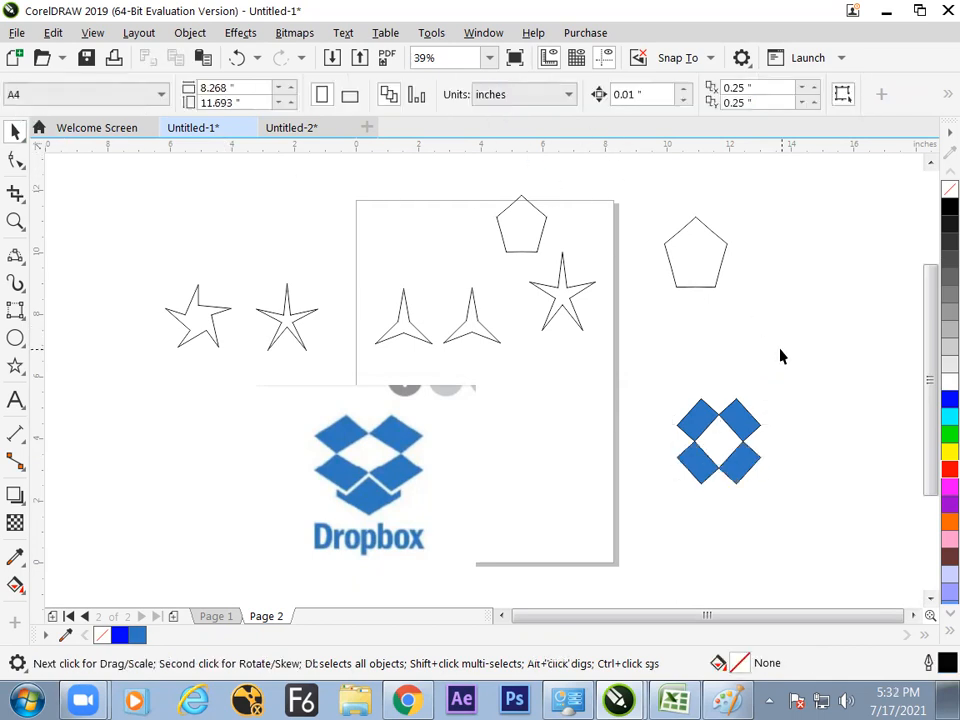
# Give the two lower blue rectangles a white outline
pyautogui.click(738, 471)
pyautogui.keyDown('shift'); pyautogui.click(699, 465); pyautogui.keyUp('shift')
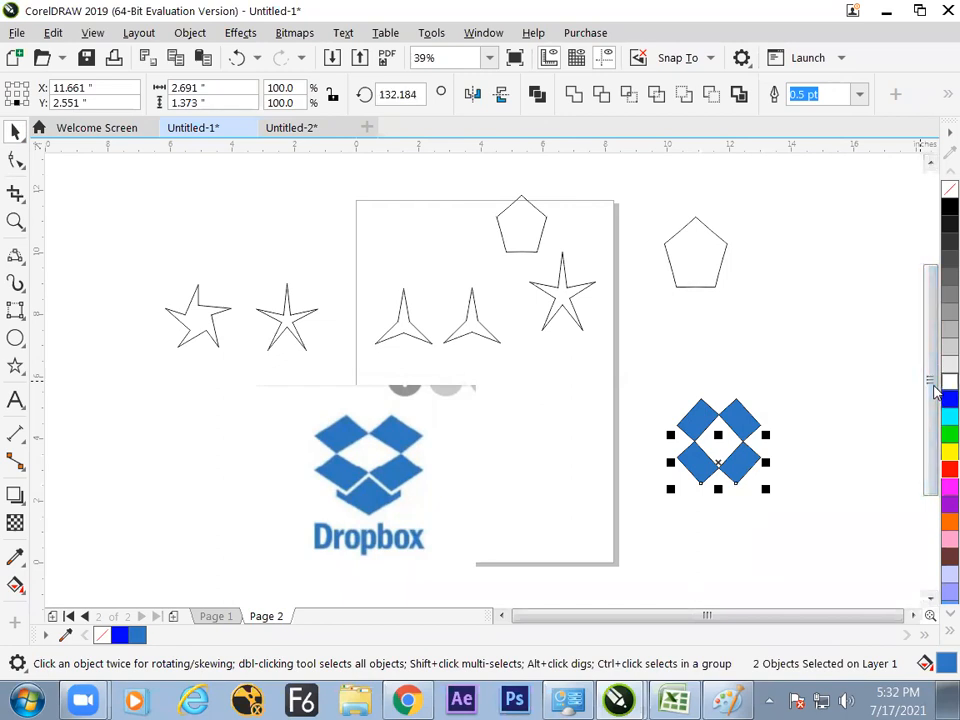
pyautogui.click(853, 416)
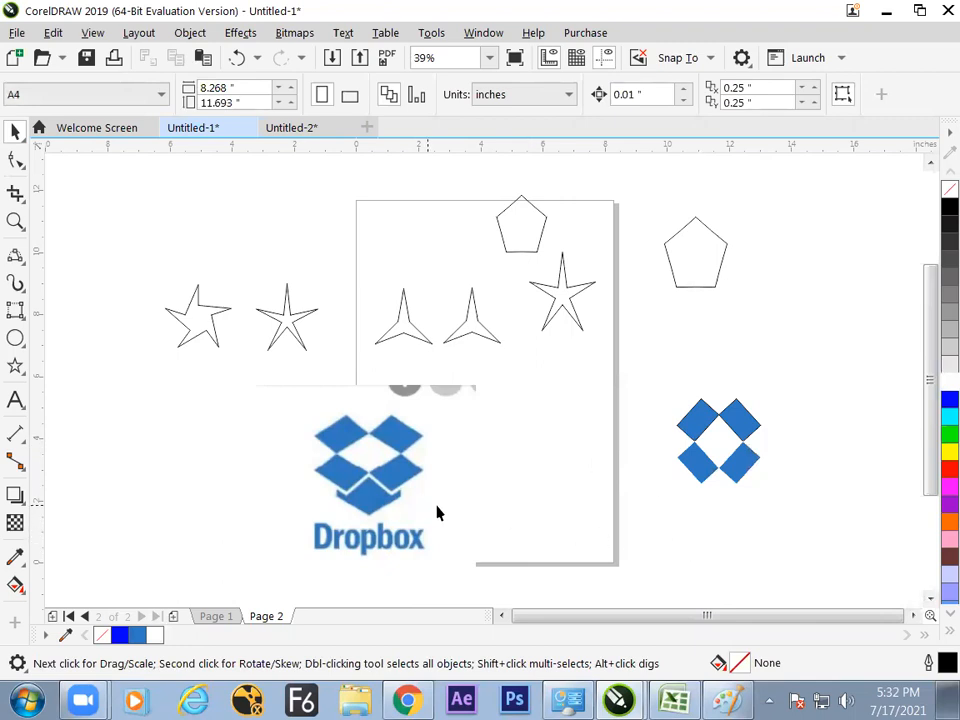
pyautogui.click(15, 311)
pyautogui.moveTo(697, 458); pyautogui.dragTo(745, 502)
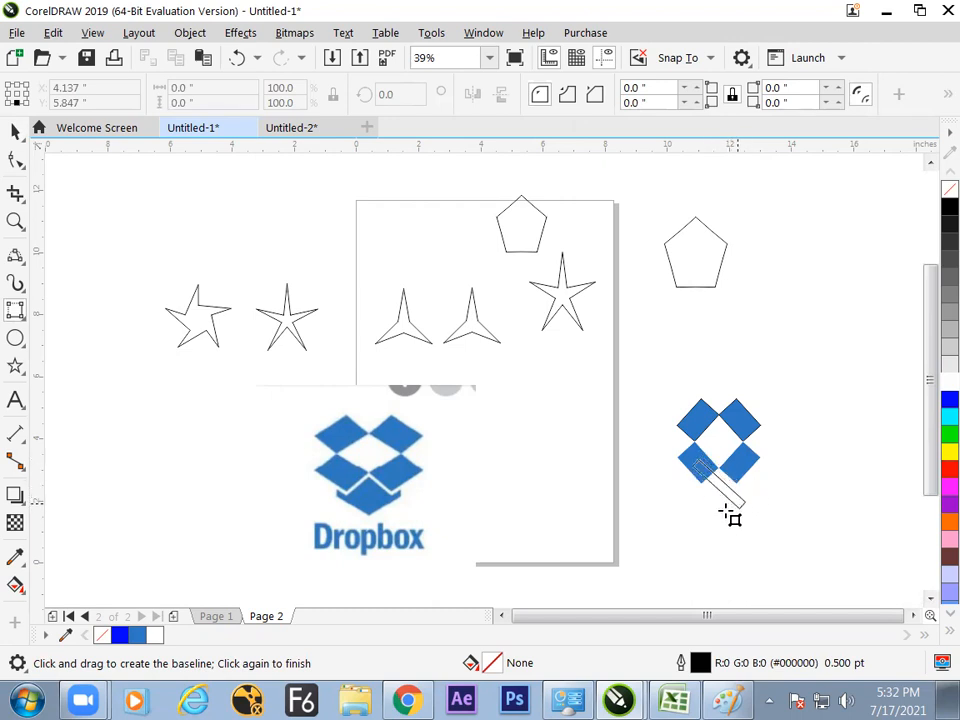
pyautogui.click(733, 511)
pyautogui.hotkey('ctrl', 'z')
# Draw a 3-point rectangle about 1.6 by 1.4 inches directly below the ring of four blue rectangles
pyautogui.moveTo(744, 489); pyautogui.dragTo(744, 488)
pyautogui.click(733, 530)
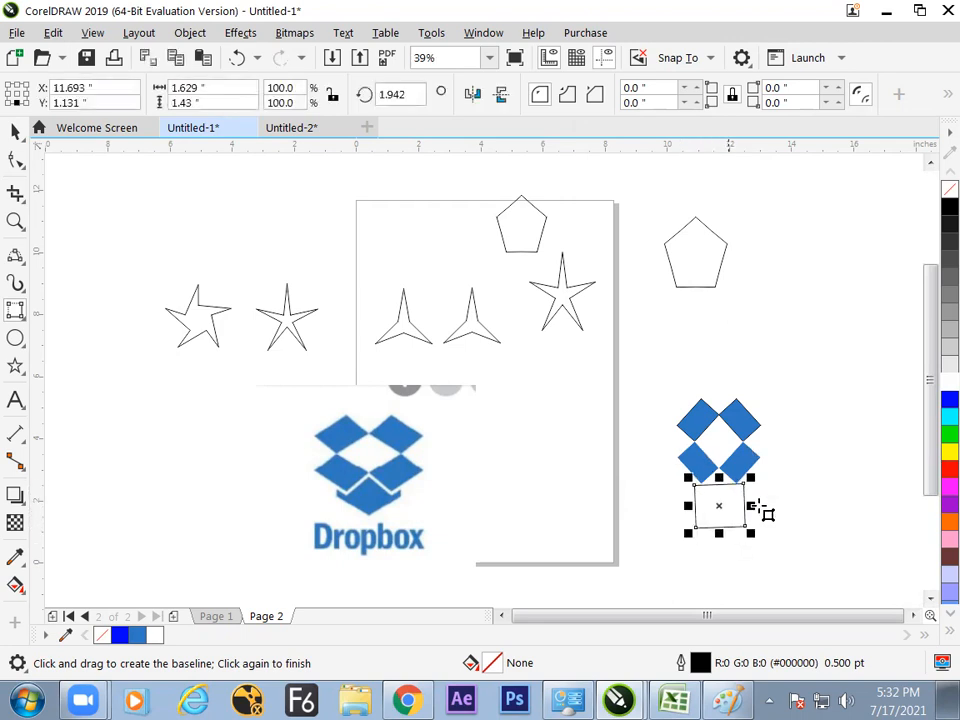
pyautogui.click(15, 131)
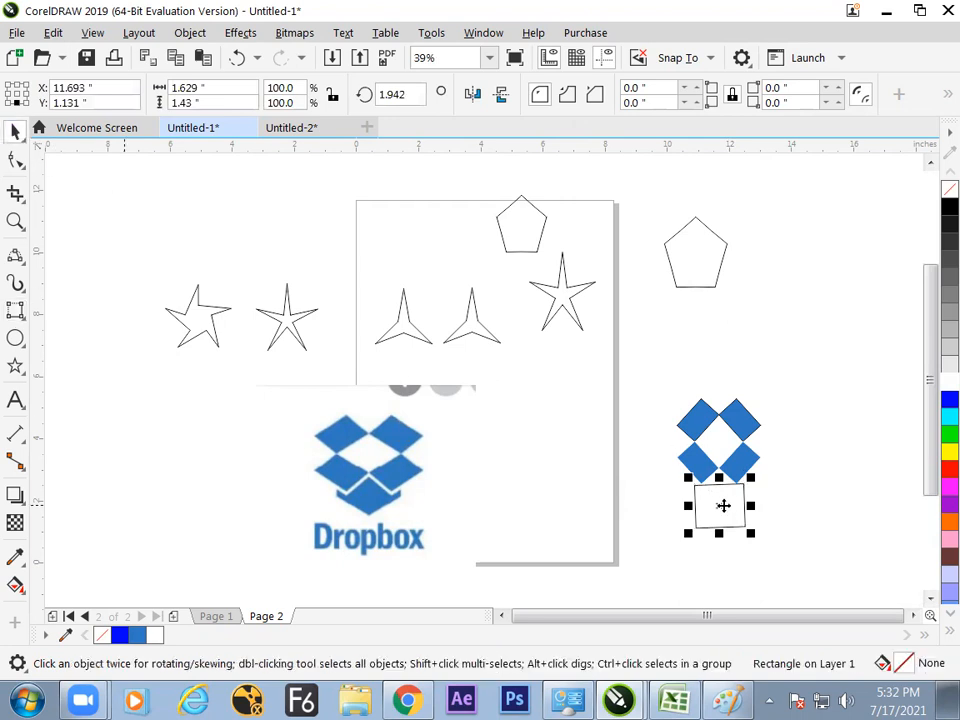
# Rotate the new rectangle to about 306.7 degrees and move it up so it overlaps the two lower blue rectangles
pyautogui.click(723, 505)
pyautogui.moveTo(752, 477); pyautogui.dragTo(727, 493)
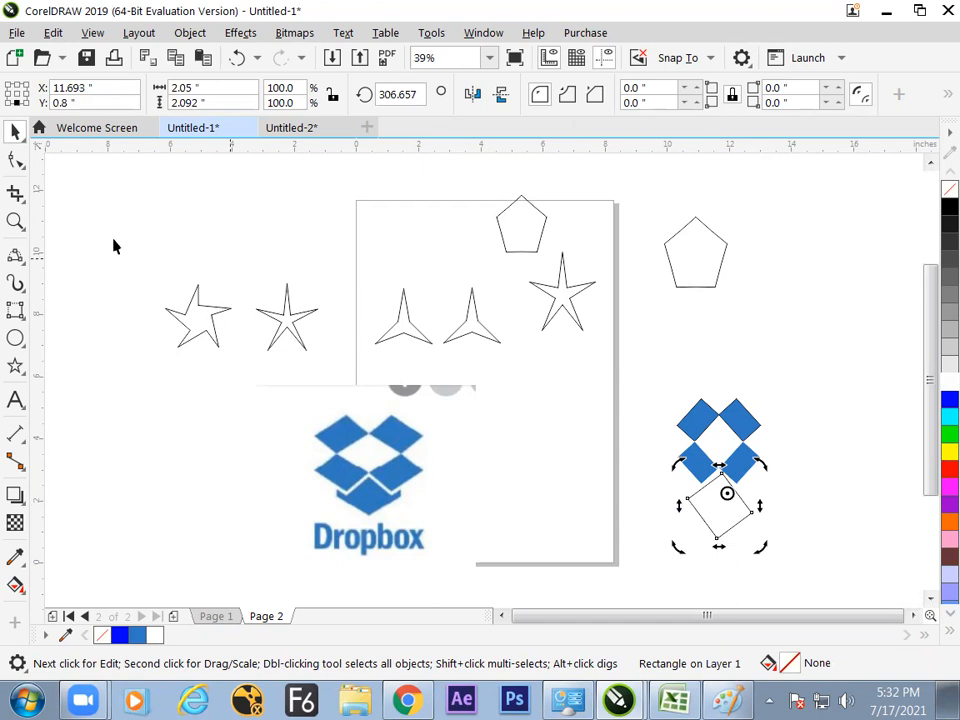
pyautogui.click(814, 437)
pyautogui.moveTo(722, 509); pyautogui.dragTo(724, 490)
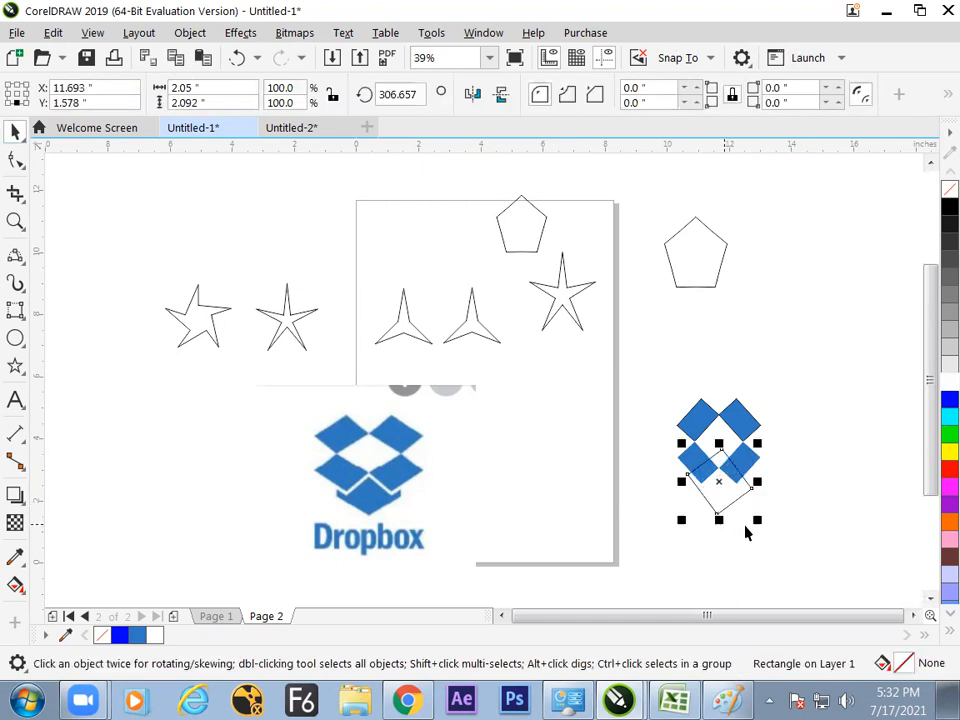
# Sample the blue from the upper rectangles with the Color Eyedropper and fill the large rotated rectangle with it
pyautogui.press('i')
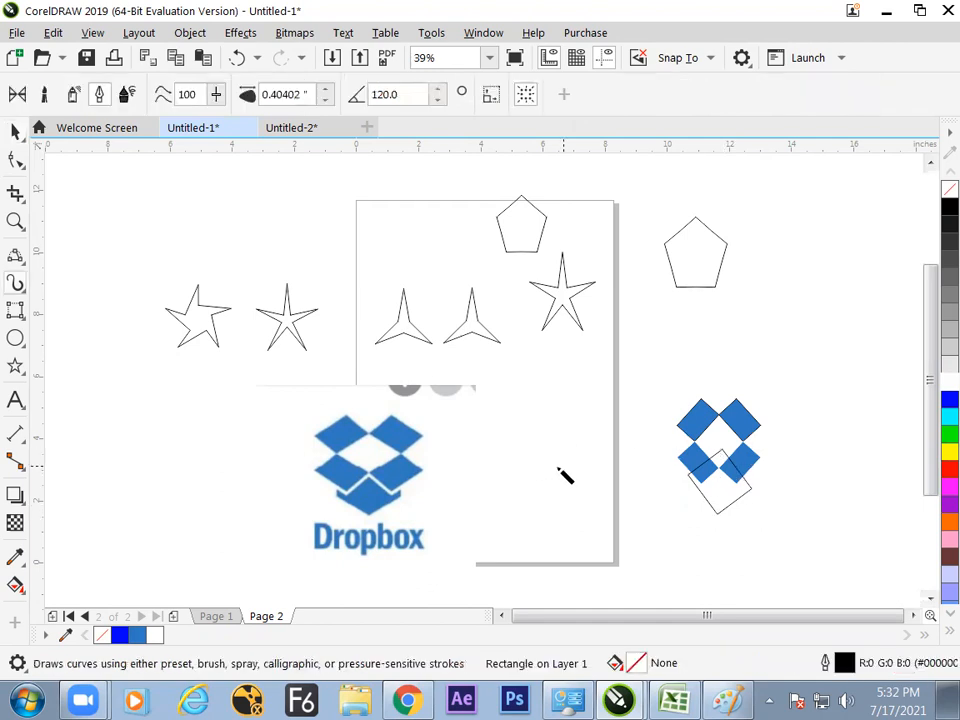
pyautogui.click(15, 557)
pyautogui.click(705, 402)
pyautogui.click(720, 495)
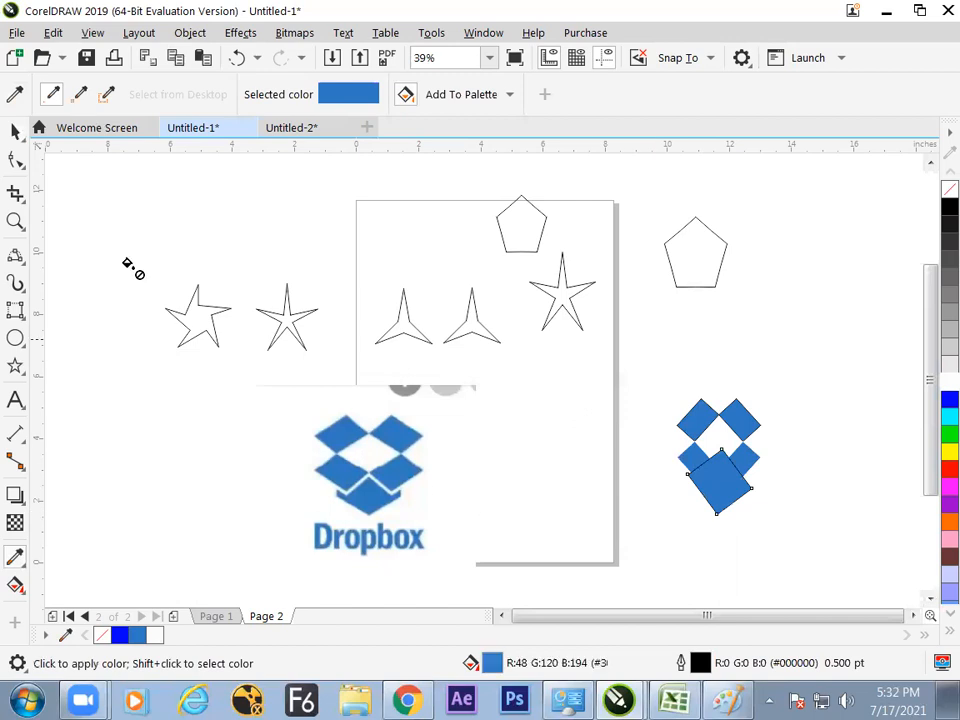
pyautogui.click(15, 131)
pyautogui.click(803, 426)
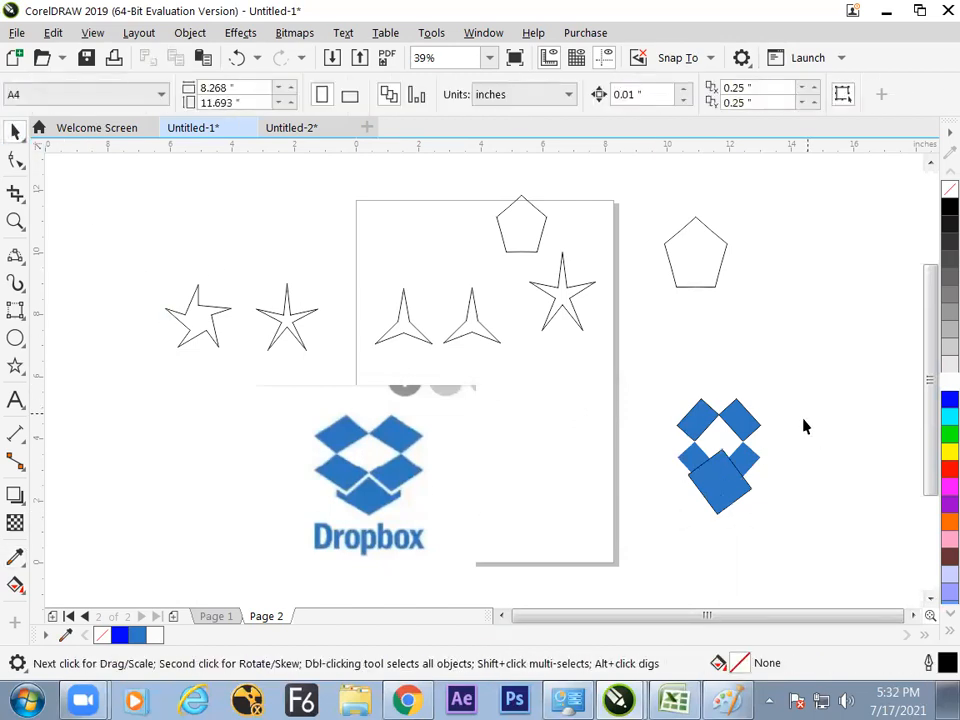
# Send the large blue rectangle backward behind the two lower white-outlined rectangles
pyautogui.click(729, 494)
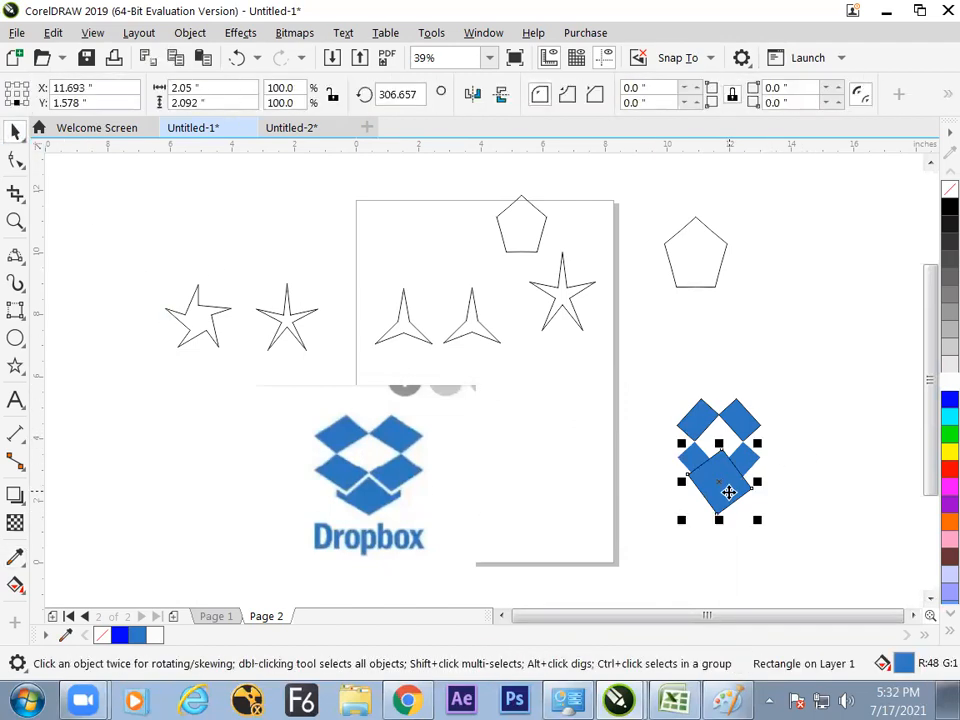
pyautogui.hotkey('ctrl', 'pagedown')
pyautogui.hotkey('ctrl', 'pagedown')
pyautogui.click(760, 510)
# Try outline widths of 2 pt and 12 pt on the two lower blue rectangles, and settle on 1.5 pt
pyautogui.click(737, 461)
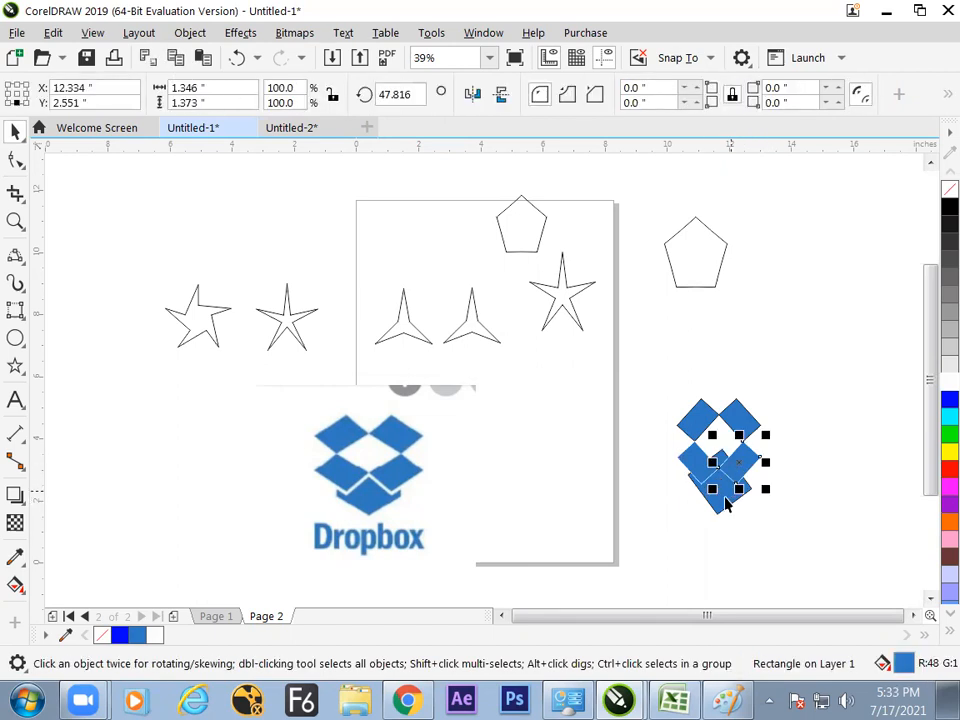
pyautogui.click(718, 461)
pyautogui.keyDown('shift'); pyautogui.click(746, 459); pyautogui.keyUp('shift')
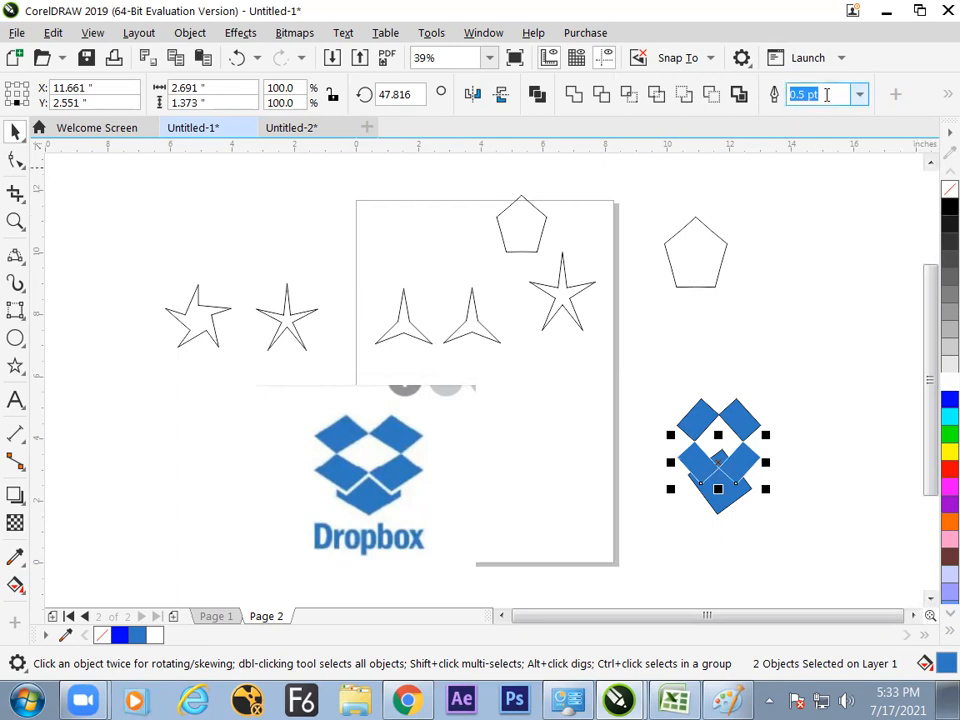
pyautogui.click(861, 96)
pyautogui.click(814, 200)
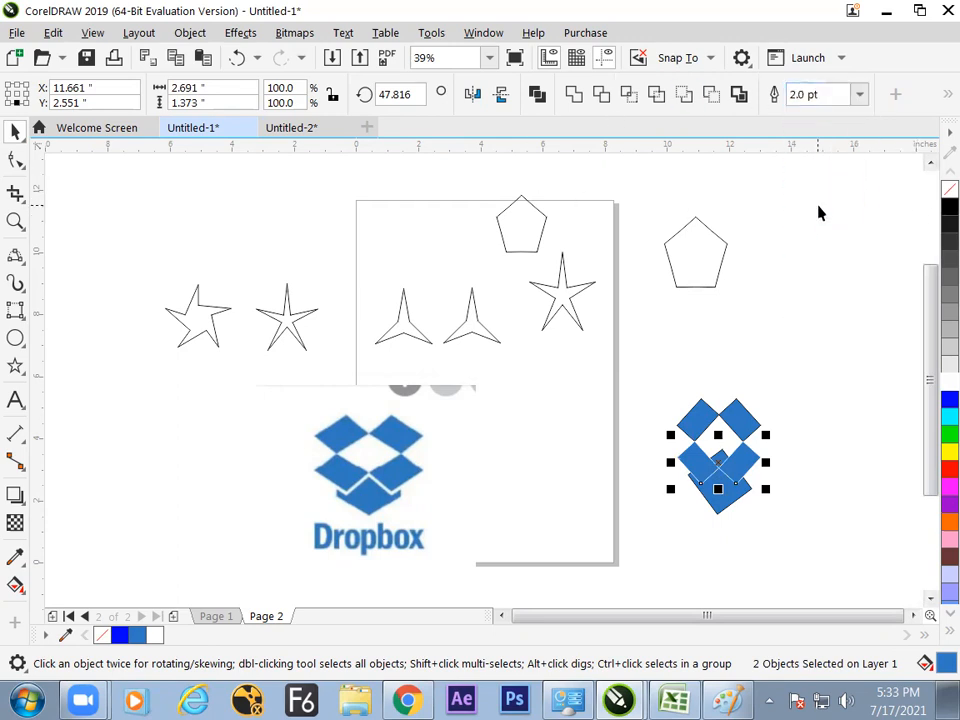
pyautogui.click(859, 96)
pyautogui.click(829, 268)
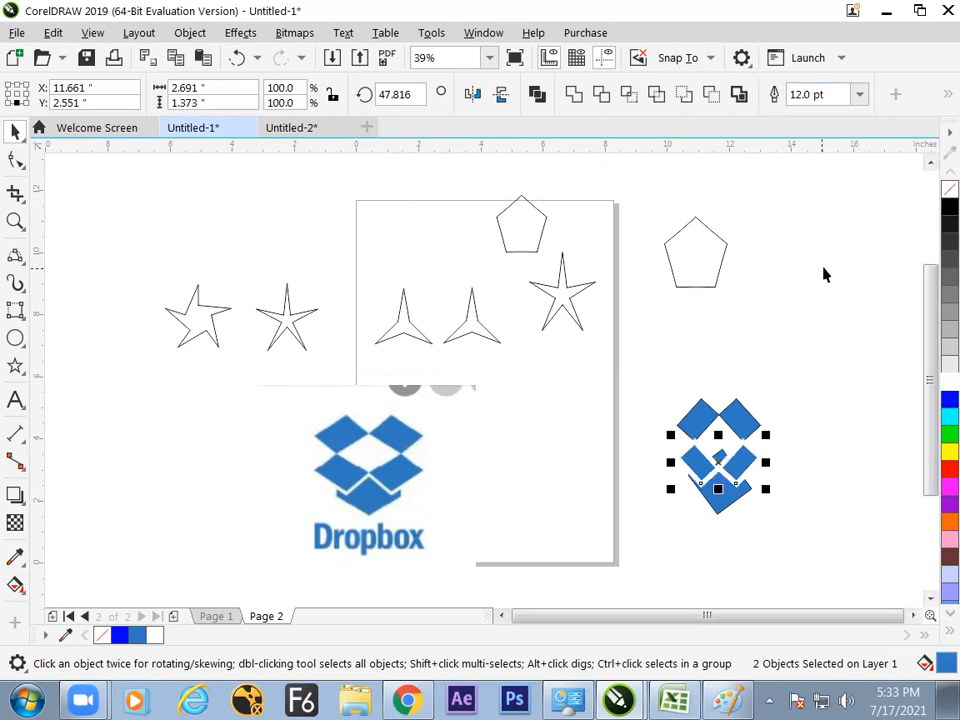
pyautogui.click(859, 94)
pyautogui.click(834, 184)
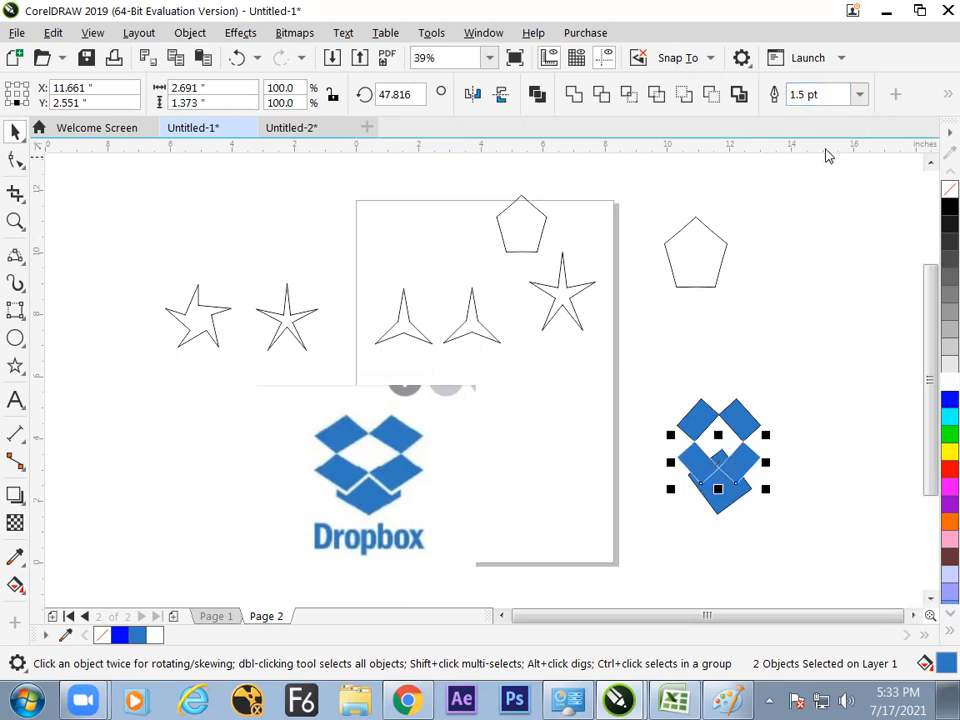
pyautogui.click(838, 316)
# Trim the large rectangle with the two lower blue rectangles that overlap it
pyautogui.press('z')
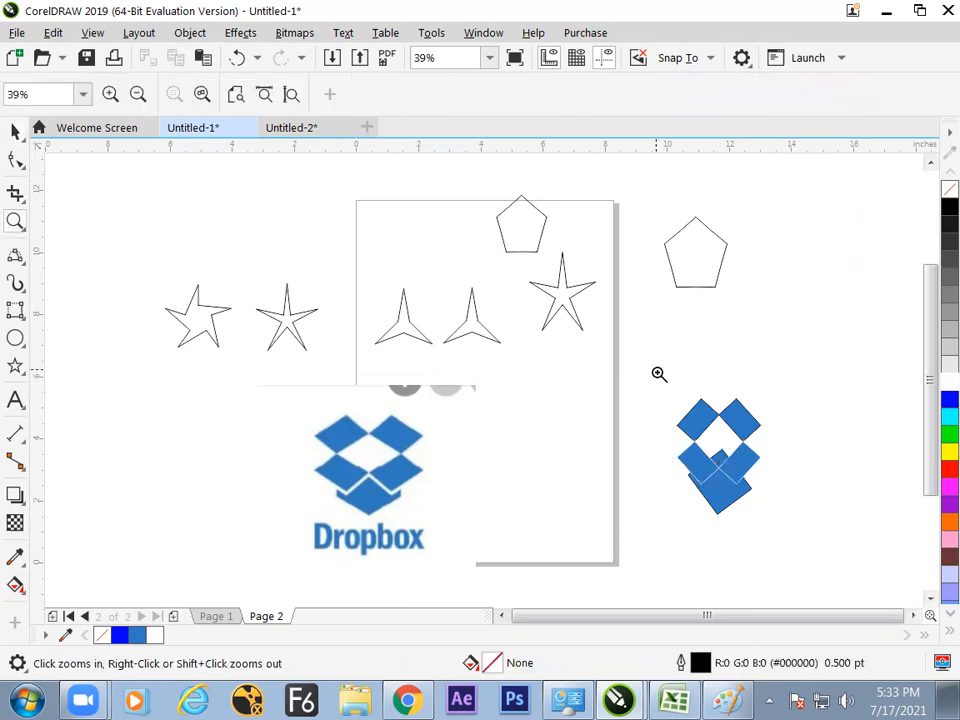
pyautogui.moveTo(658, 375); pyautogui.dragTo(786, 525)
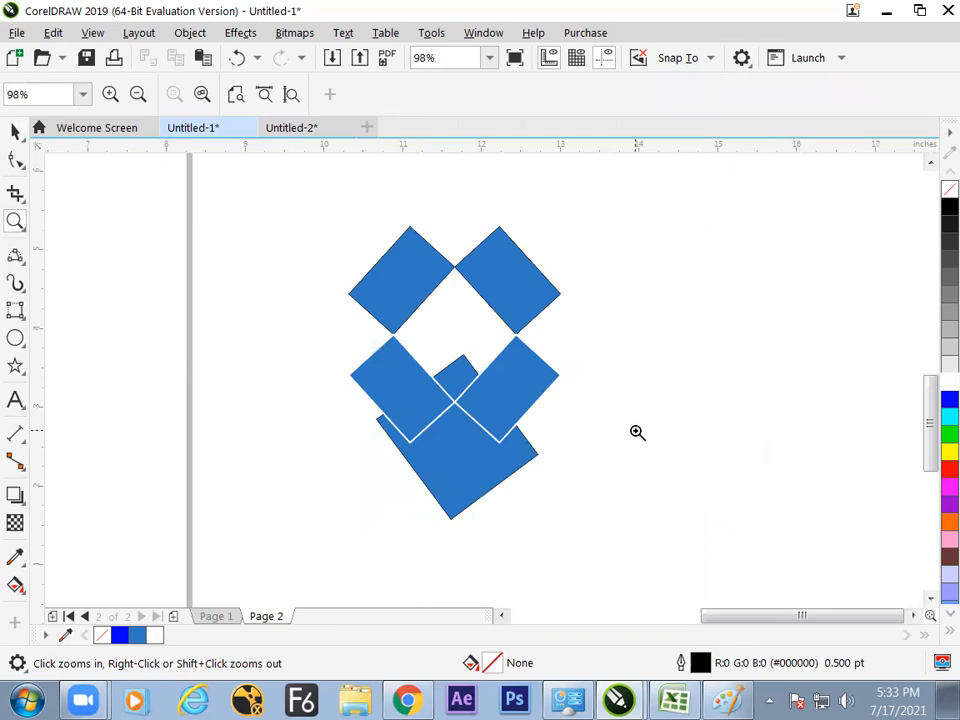
pyautogui.click(15, 131)
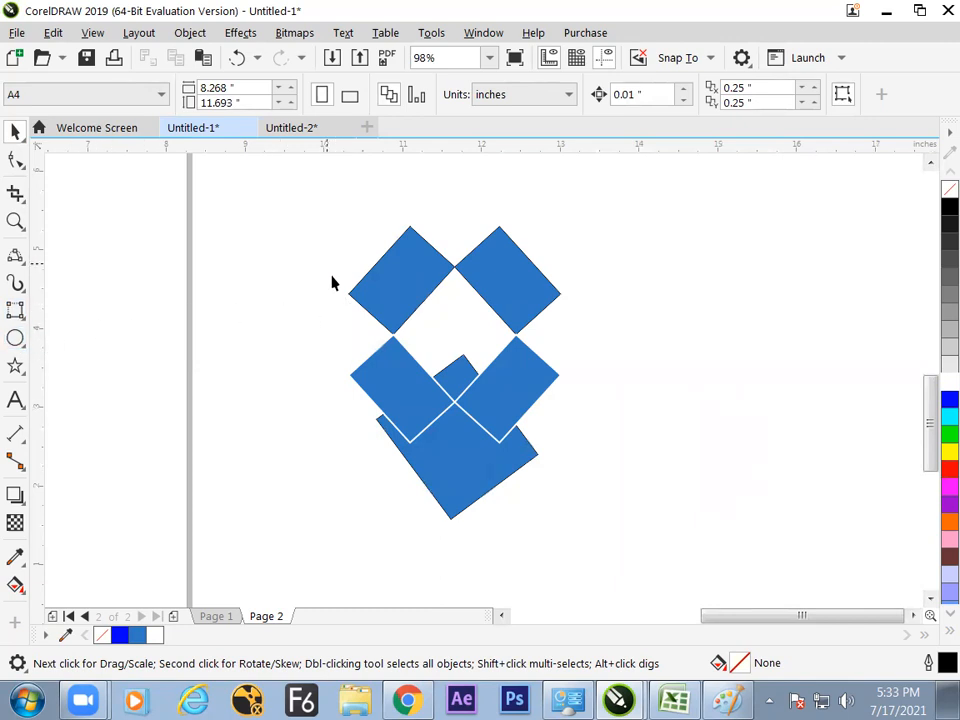
pyautogui.press('F4')
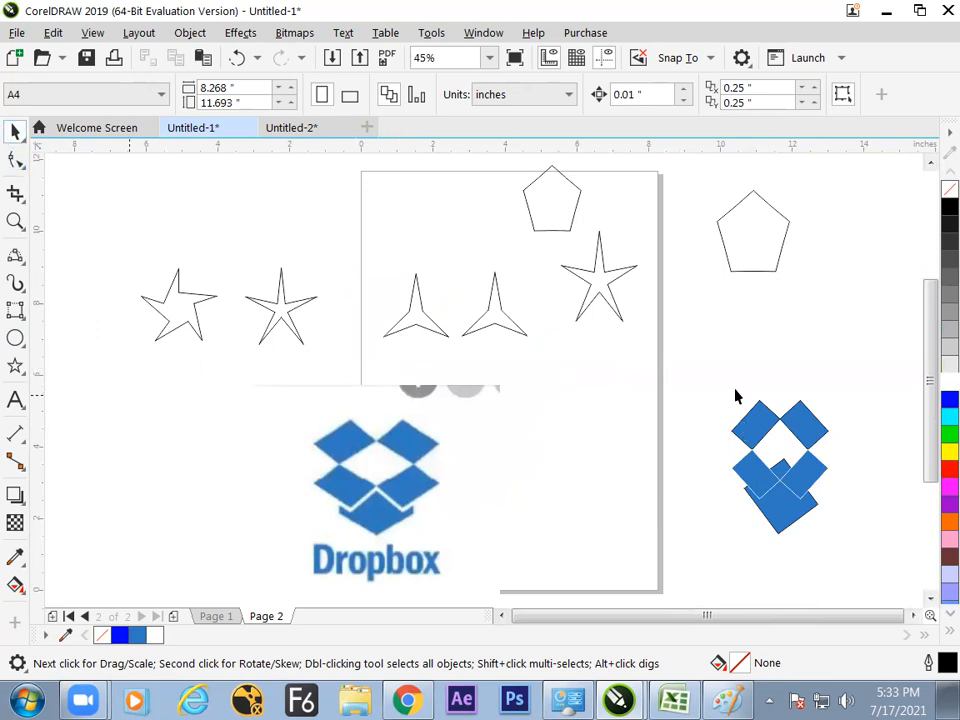
pyautogui.moveTo(731, 385); pyautogui.dragTo(868, 568)
pyautogui.click(814, 557)
pyautogui.moveTo(690, 446); pyautogui.dragTo(705, 463)
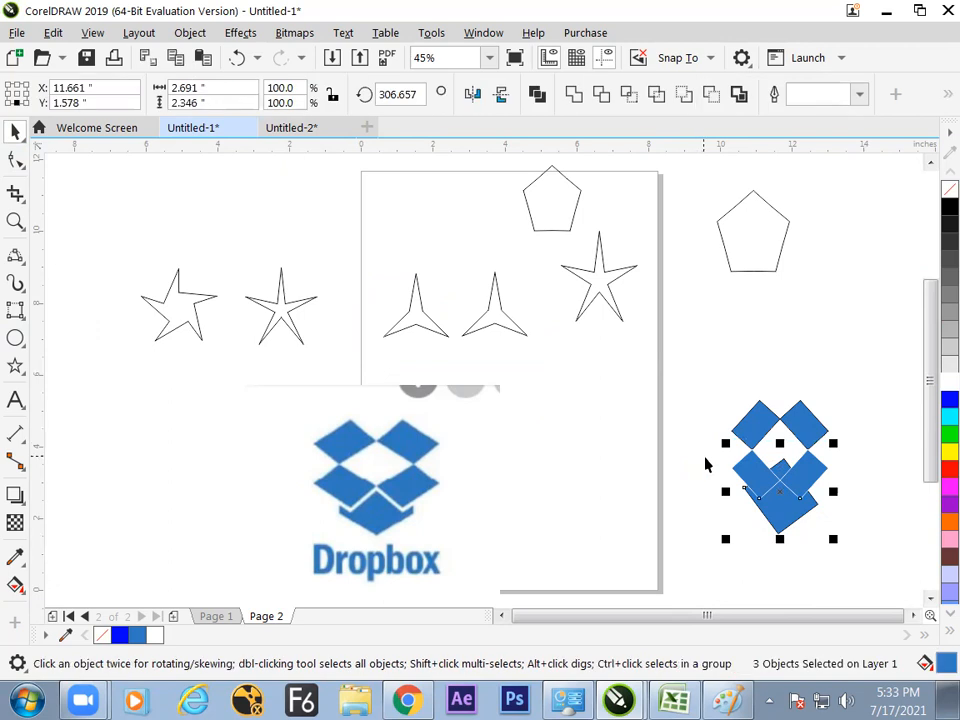
pyautogui.click(601, 95)
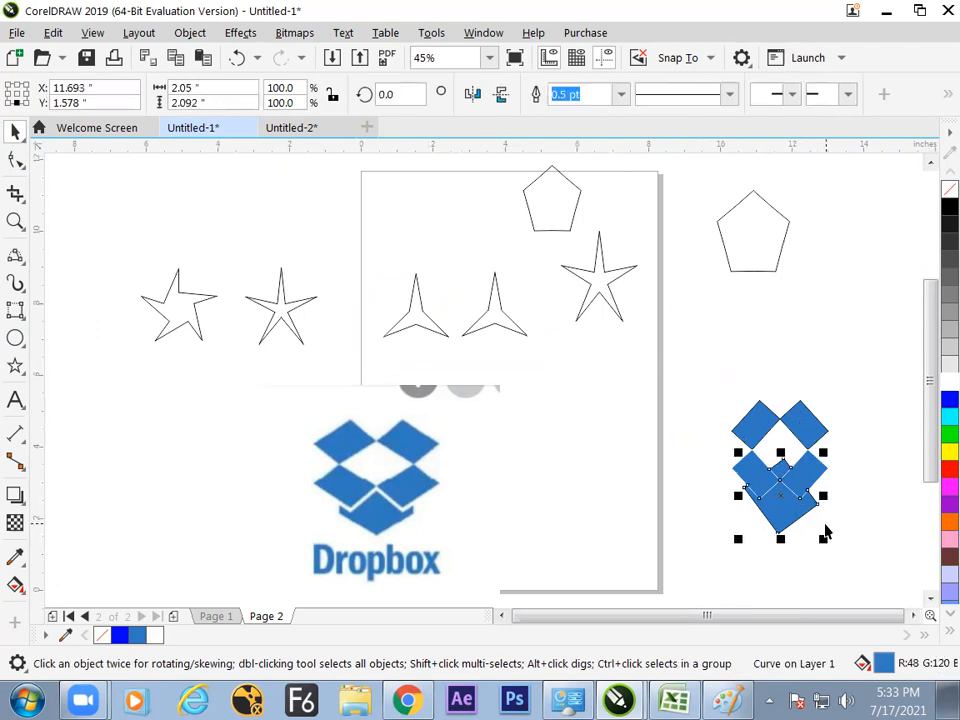
# Break the trimmed curve apart and delete its small upper piece between the two lower rectangles
pyautogui.click(190, 32)
pyautogui.click(264, 440)
pyautogui.click(783, 397)
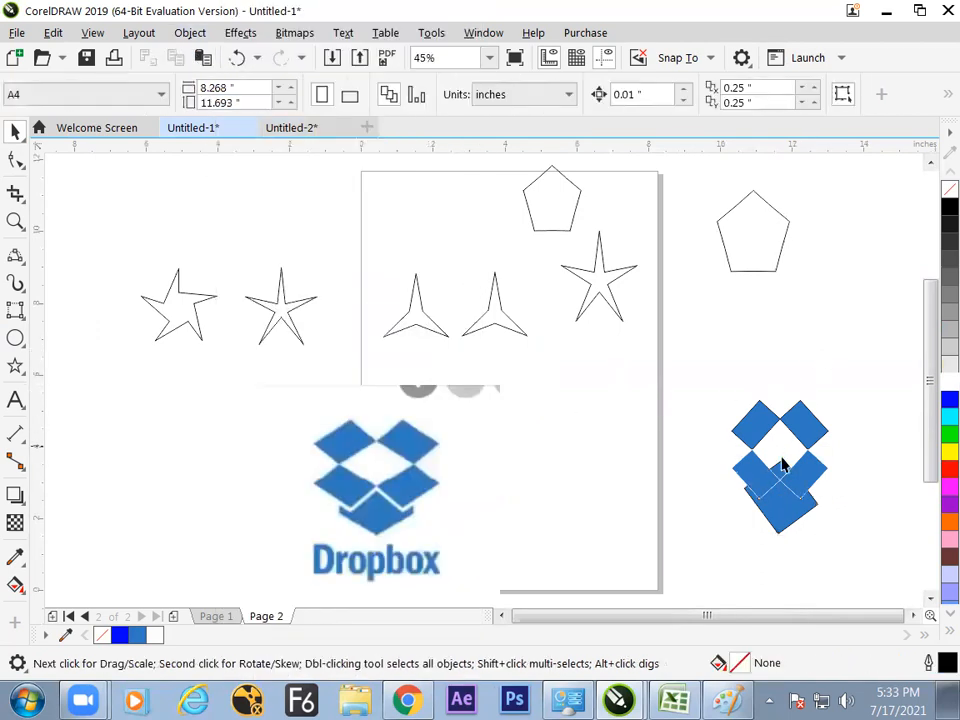
pyautogui.click(785, 483)
pyautogui.press('Delete')
# Trace the four diamonds and the bottom chevron shape of the Dropbox logo image with closed Polyline outlines
pyautogui.click(15, 255)
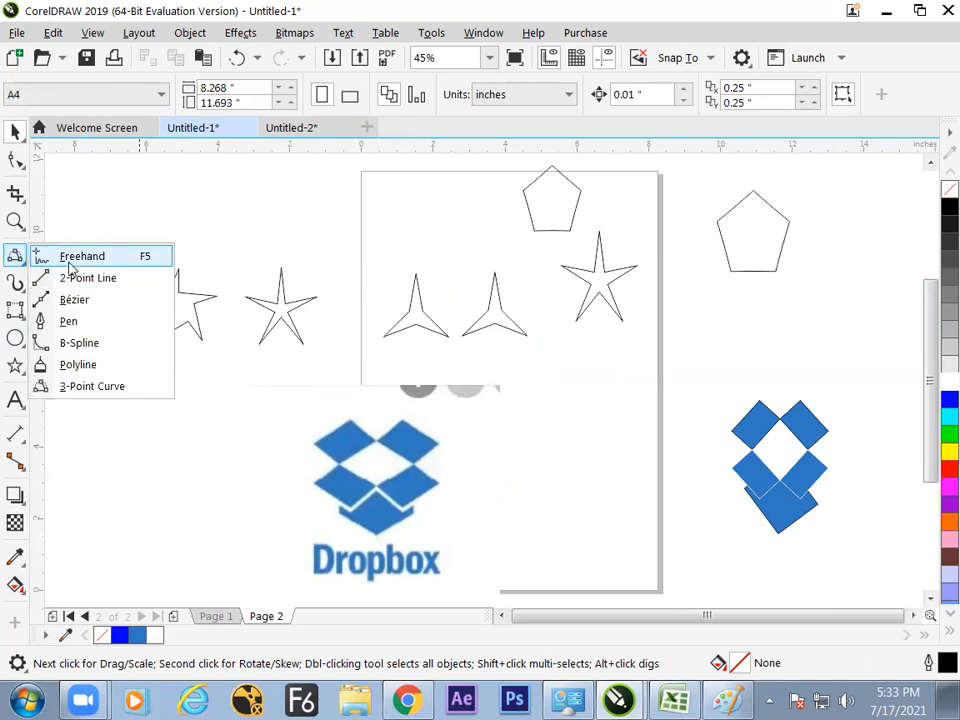
pyautogui.click(82, 366)
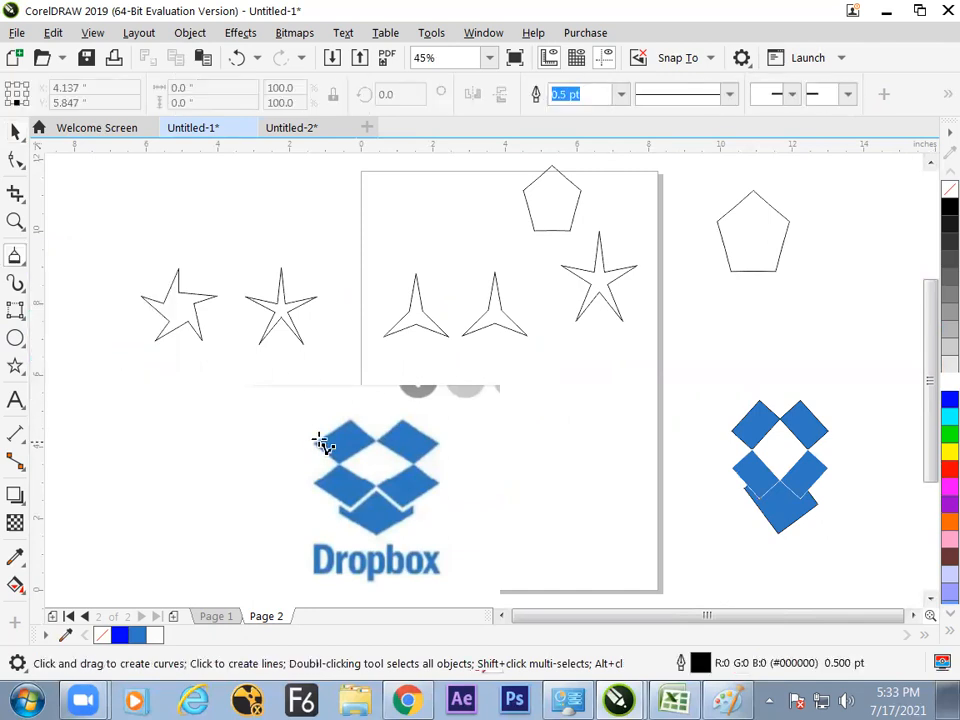
pyautogui.click(316, 442)
pyautogui.click(350, 421)
pyautogui.click(375, 441)
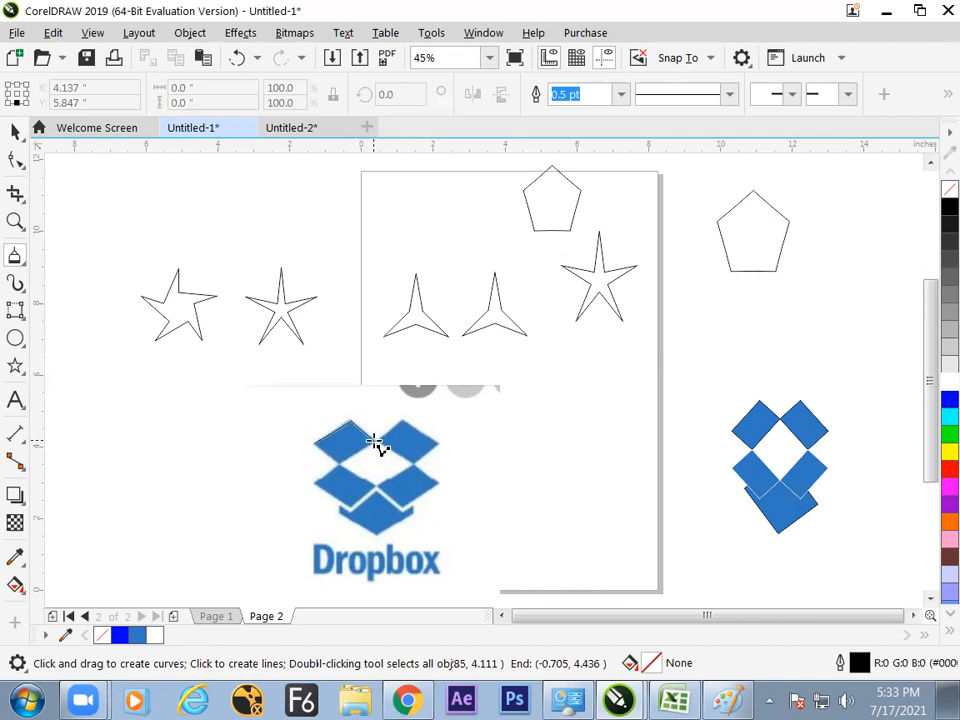
pyautogui.click(343, 464)
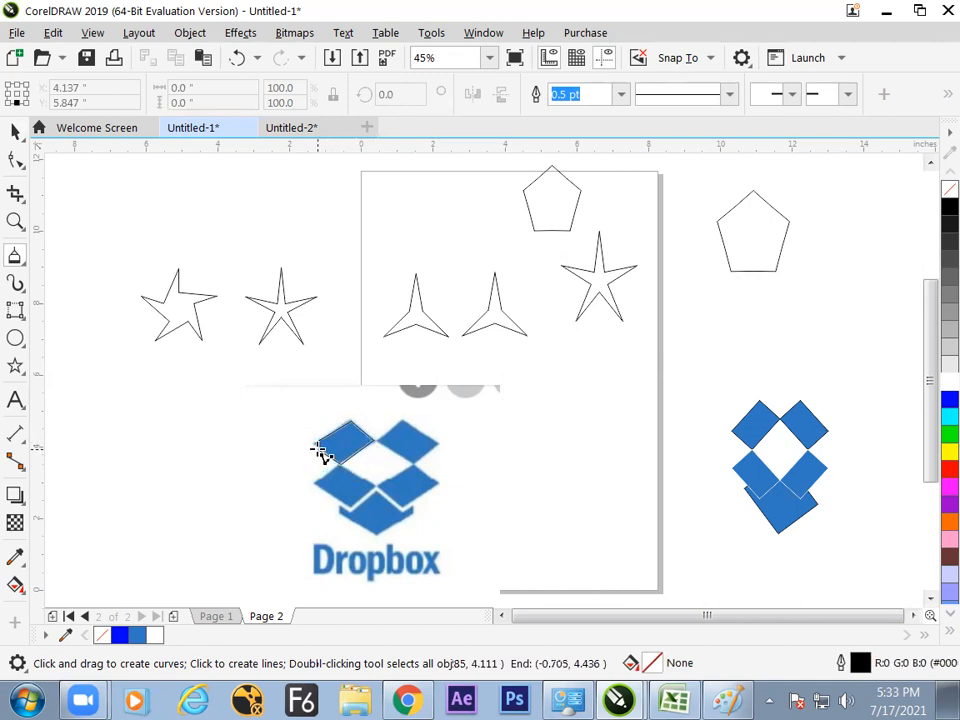
pyautogui.click(316, 444)
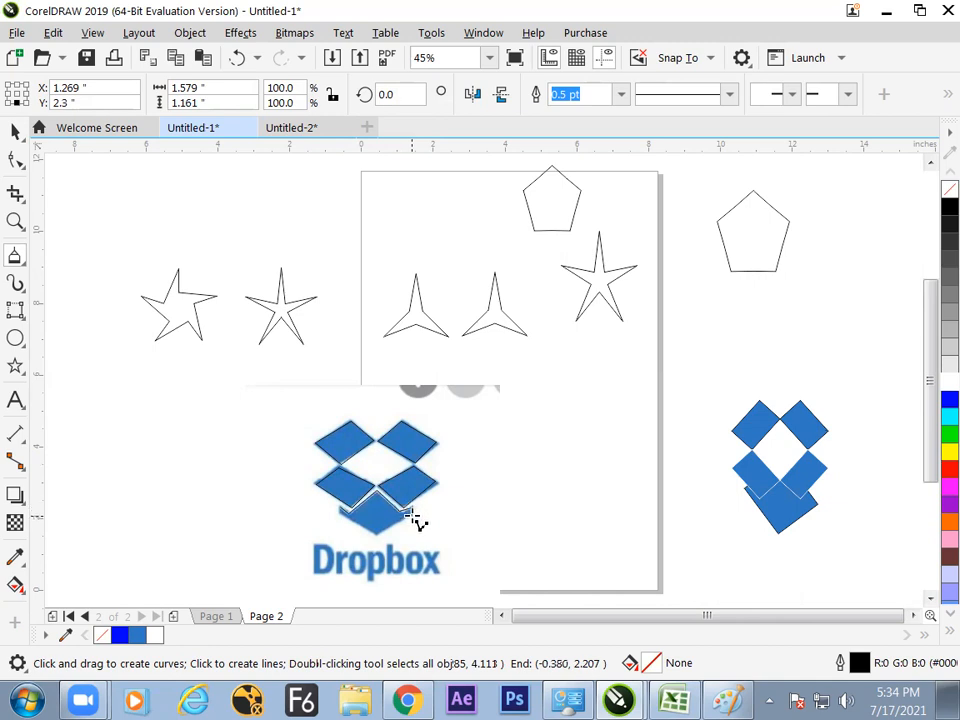
pyautogui.click(340, 508)
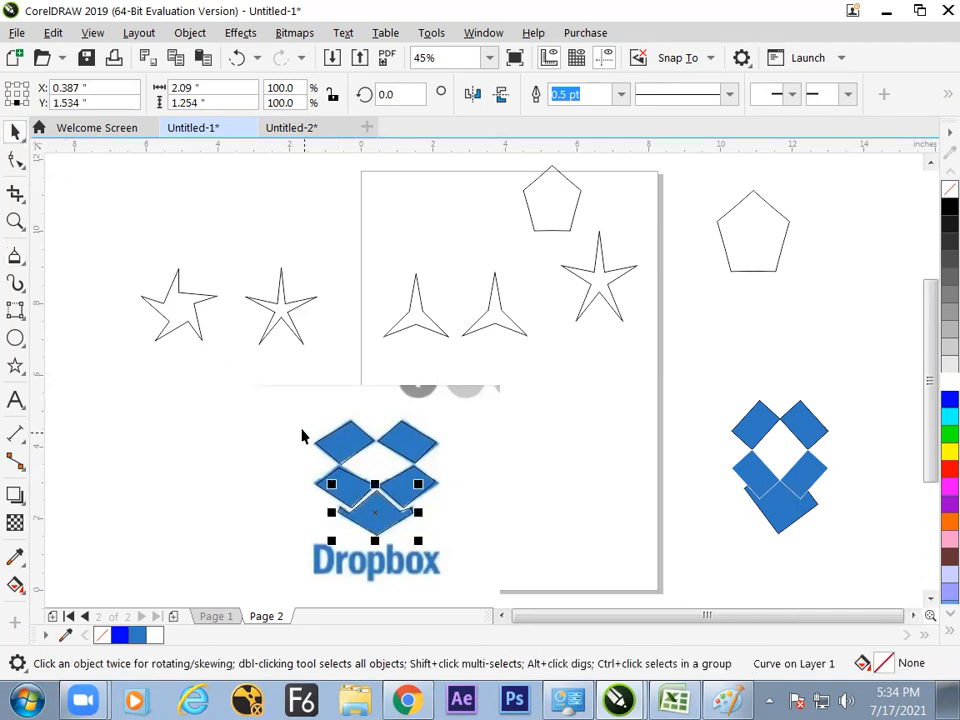
# Move the Dropbox logo image left, clear of the tracing, and select the five traced outlines
pyautogui.moveTo(495, 453)
pyautogui.mouseDown()
pyautogui.moveTo(208, 439)
pyautogui.moveTo(240, 461)
pyautogui.mouseUp()
pyautogui.click(499, 476)
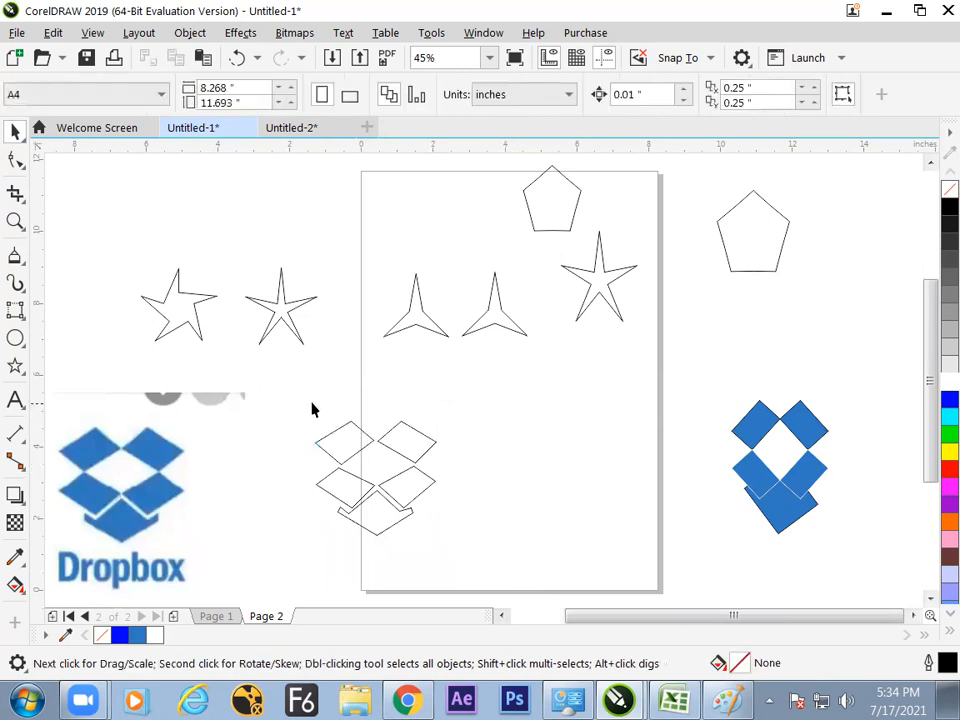
pyautogui.moveTo(310, 404); pyautogui.dragTo(447, 570)
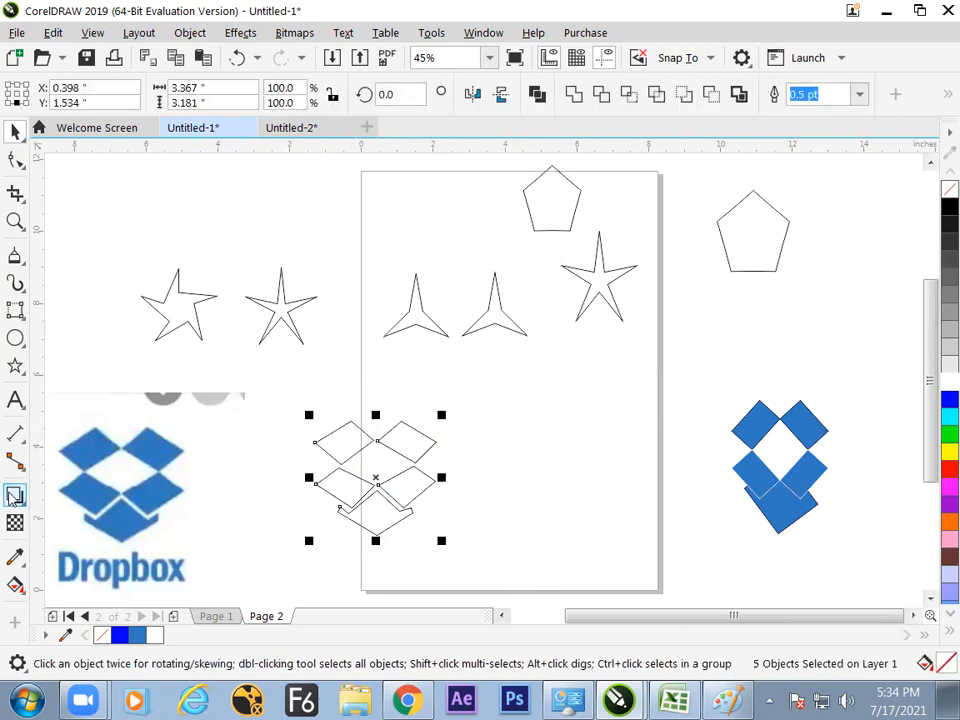
# Sample the blue from the rectangle-built logo with the Color Eyedropper and fill all five traced shapes with it
pyautogui.click(15, 559)
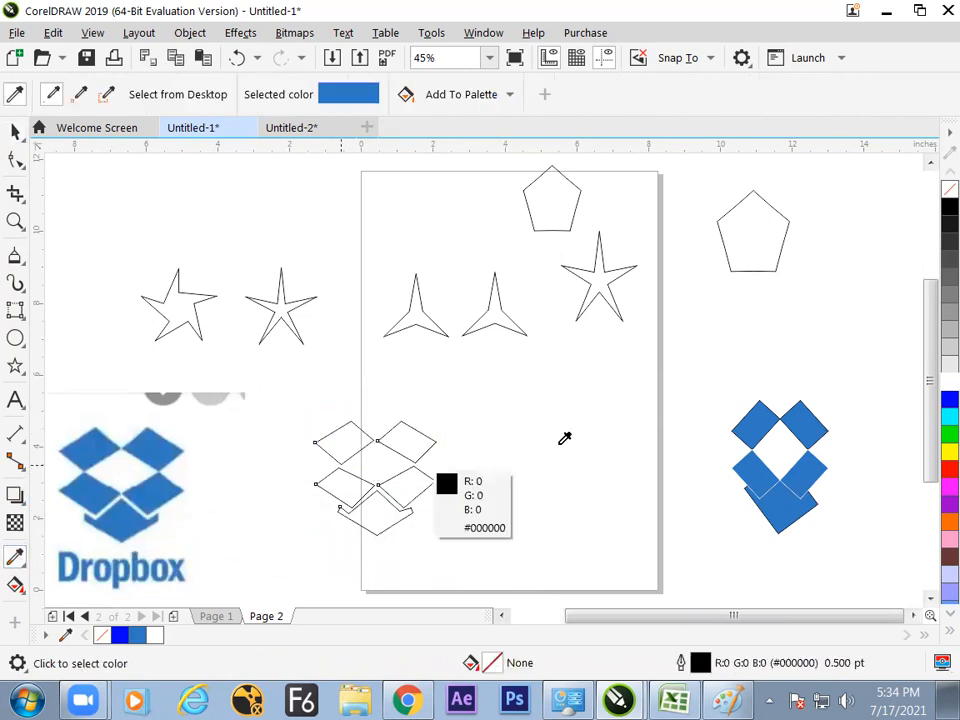
pyautogui.click(760, 410)
pyautogui.click(412, 443)
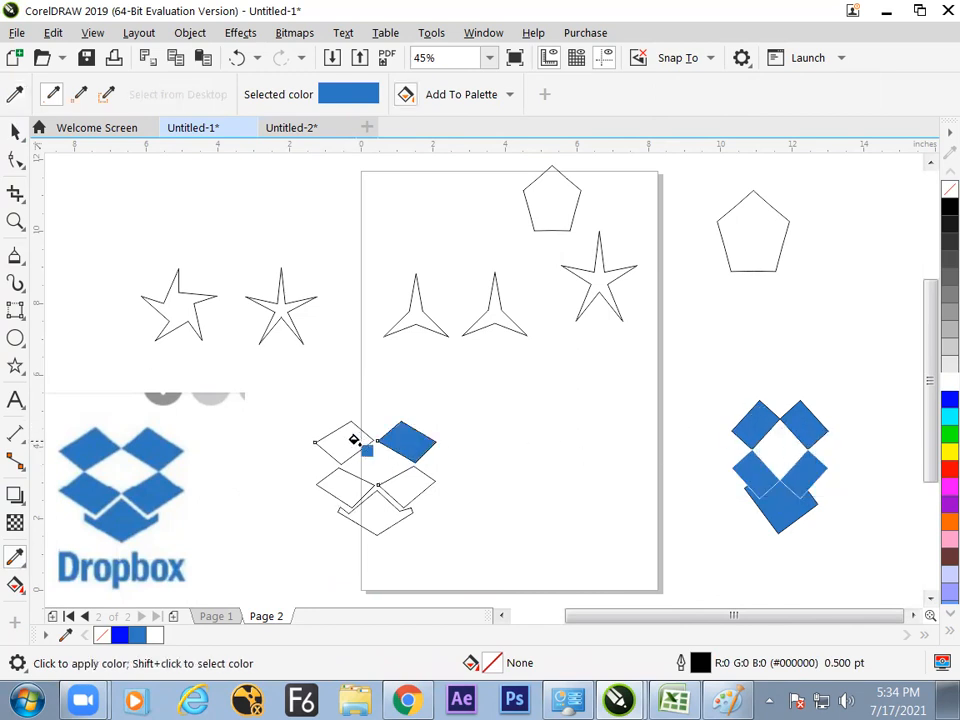
pyautogui.click(344, 446)
pyautogui.click(407, 483)
pyautogui.click(362, 500)
pyautogui.click(348, 486)
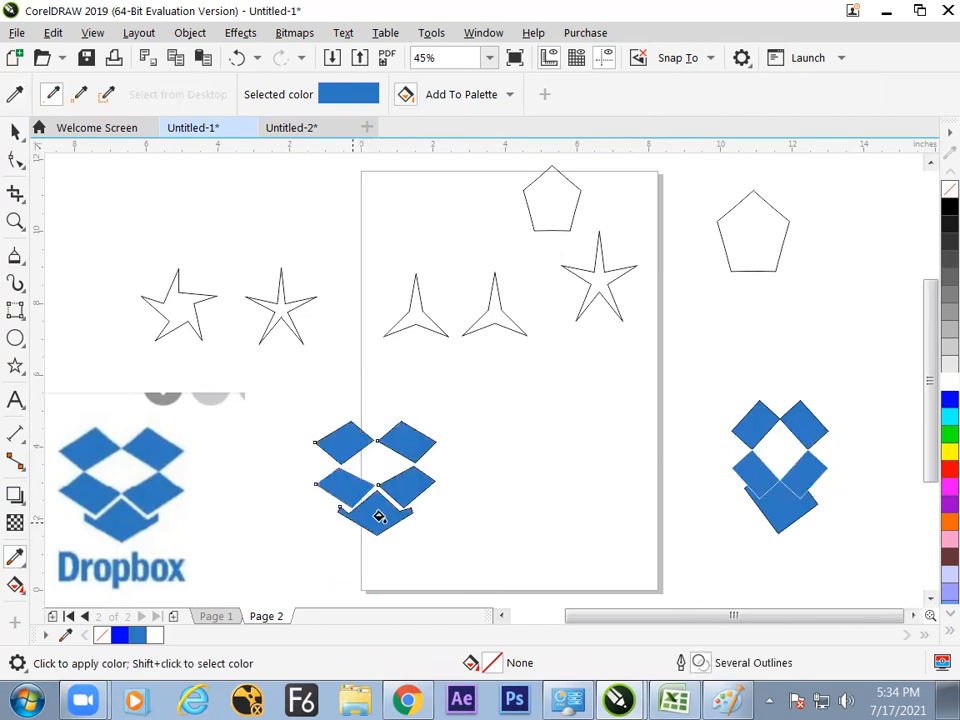
pyautogui.click(15, 131)
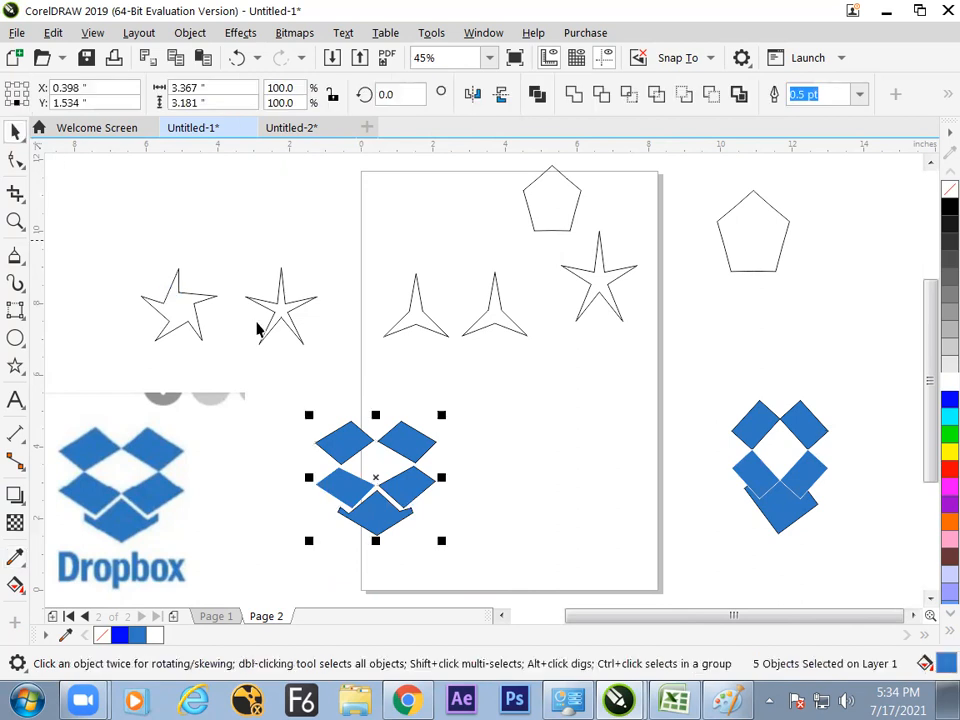
pyautogui.click(485, 500)
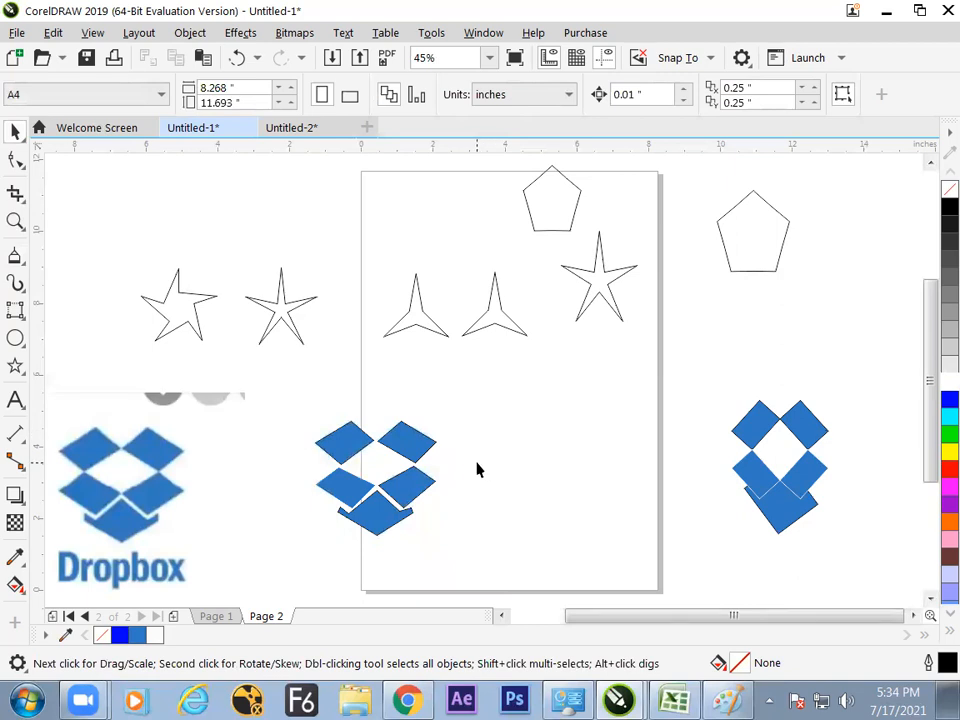
# Set the outline width of the bottom blue shape in the rectangle-built logo to 4 pt
pyautogui.click(786, 522)
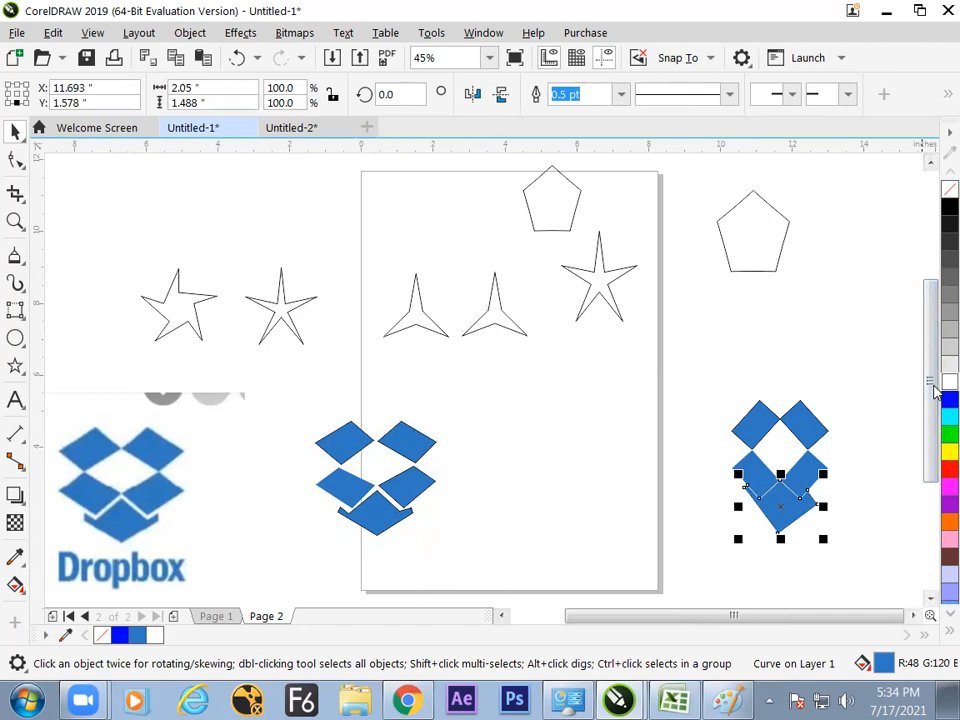
pyautogui.click(622, 94)
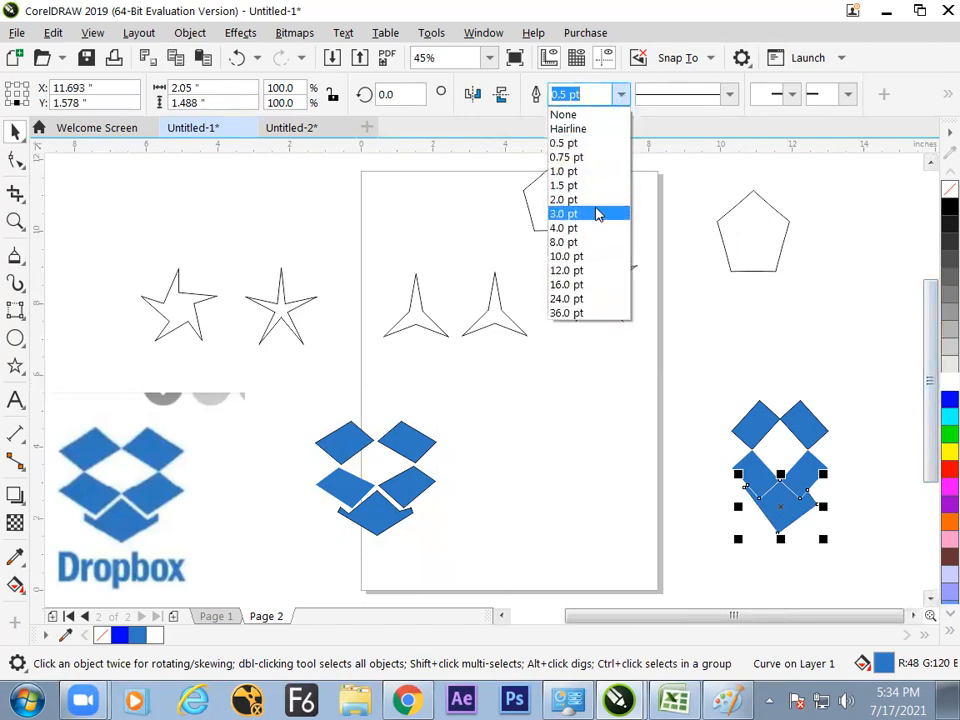
pyautogui.click(596, 228)
# Try a 12 pt outline on the bottom shape of the rectangle-built logo, and undo it
pyautogui.click(622, 94)
pyautogui.click(585, 272)
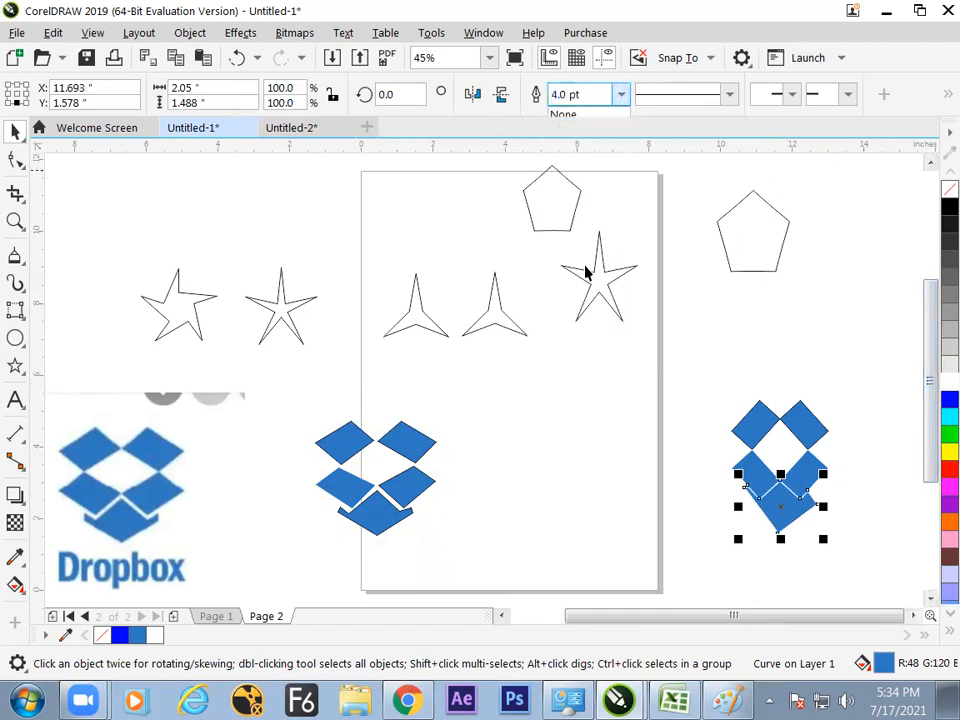
pyautogui.click(617, 422)
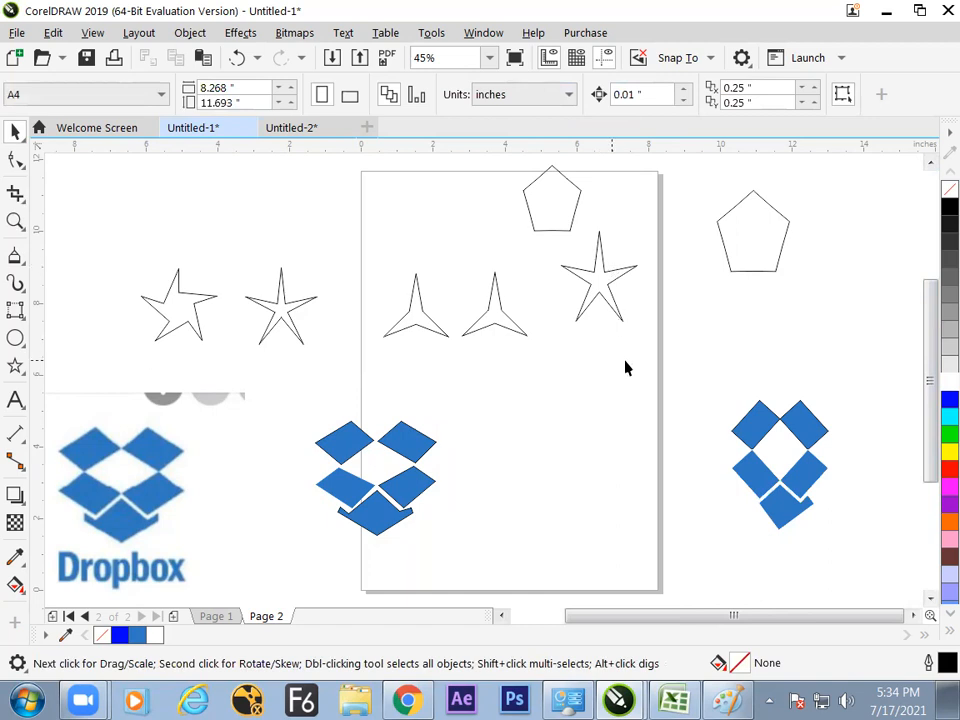
pyautogui.hotkey('ctrl', 'z')
pyautogui.click(613, 397)
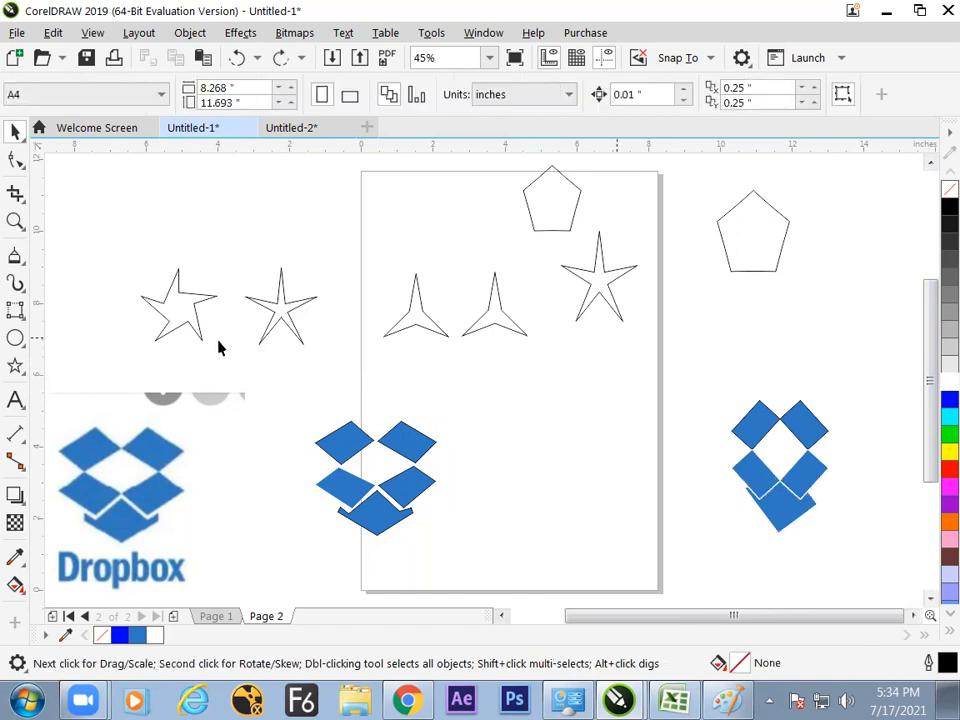
# Add a blank third page to the document
pyautogui.click(190, 445)
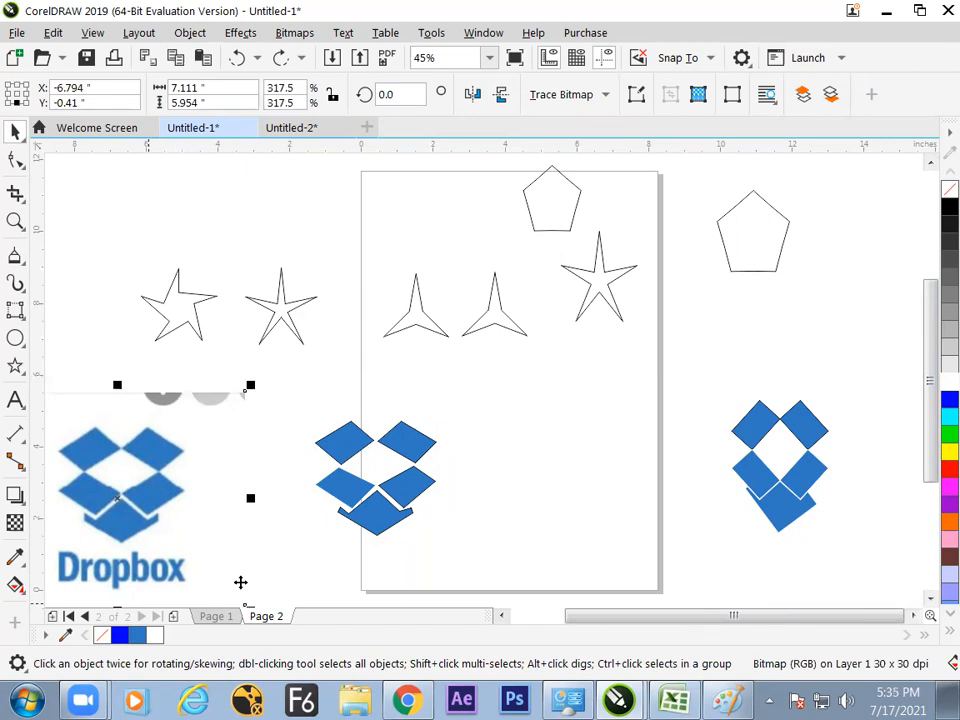
pyautogui.press('pagedown')
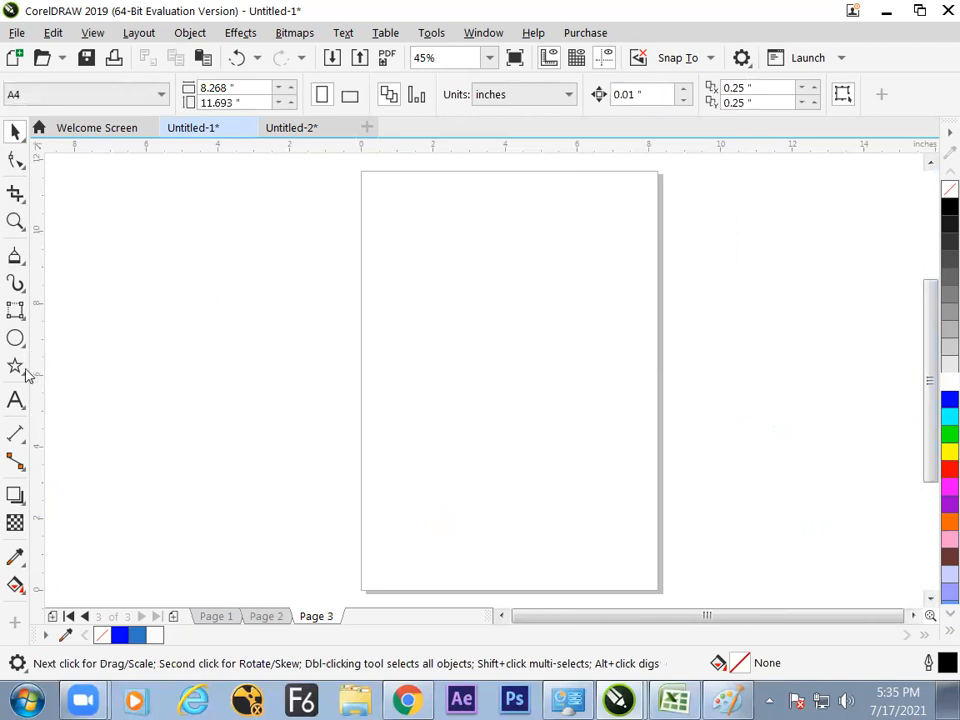
# Try drawing a five-point star about 1.5 by 1.9 inches in the middle of page 3, and delete it
pyautogui.click(23, 372)
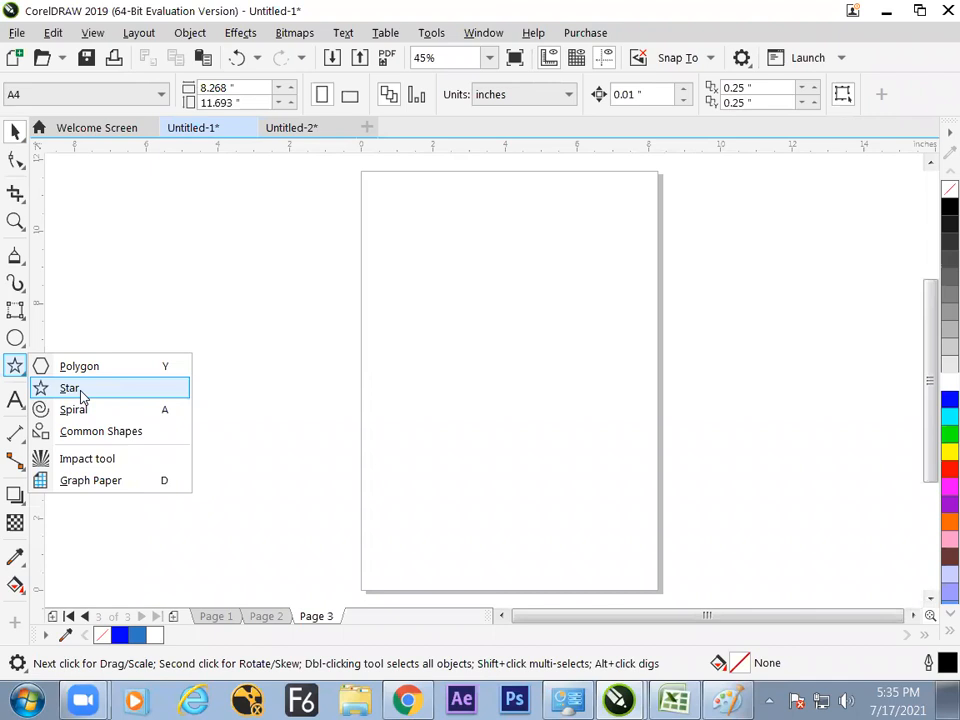
pyautogui.click(70, 389)
pyautogui.moveTo(463, 328); pyautogui.dragTo(520, 398)
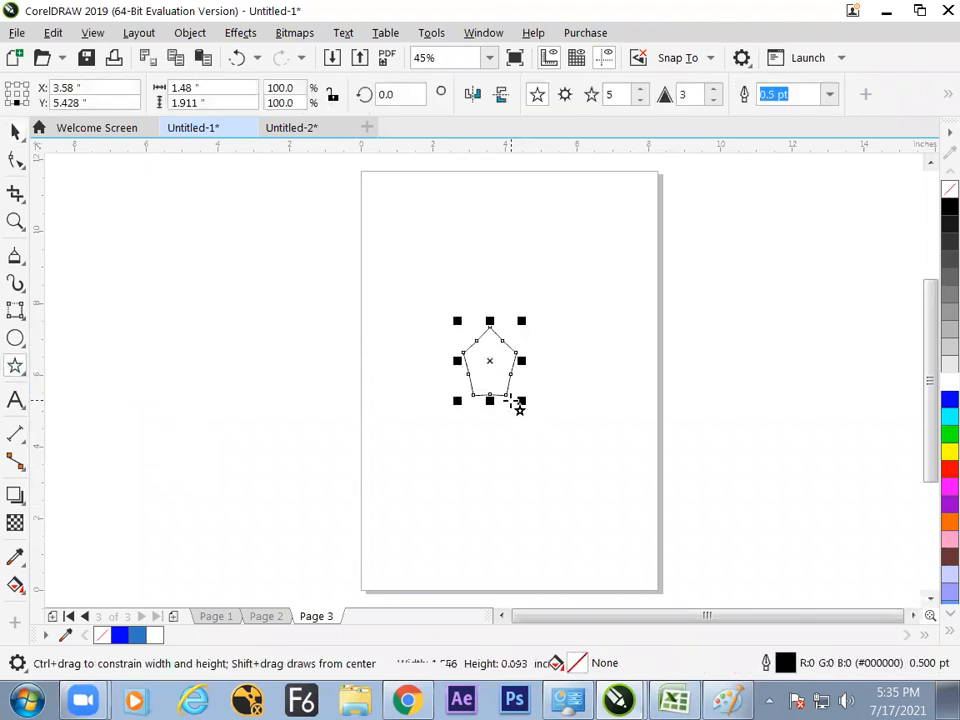
pyautogui.press('Delete')
# Draw a five-point star about 3.1 by 2.9 inches on page 3 and set its sharpness to 40
pyautogui.click(16, 368)
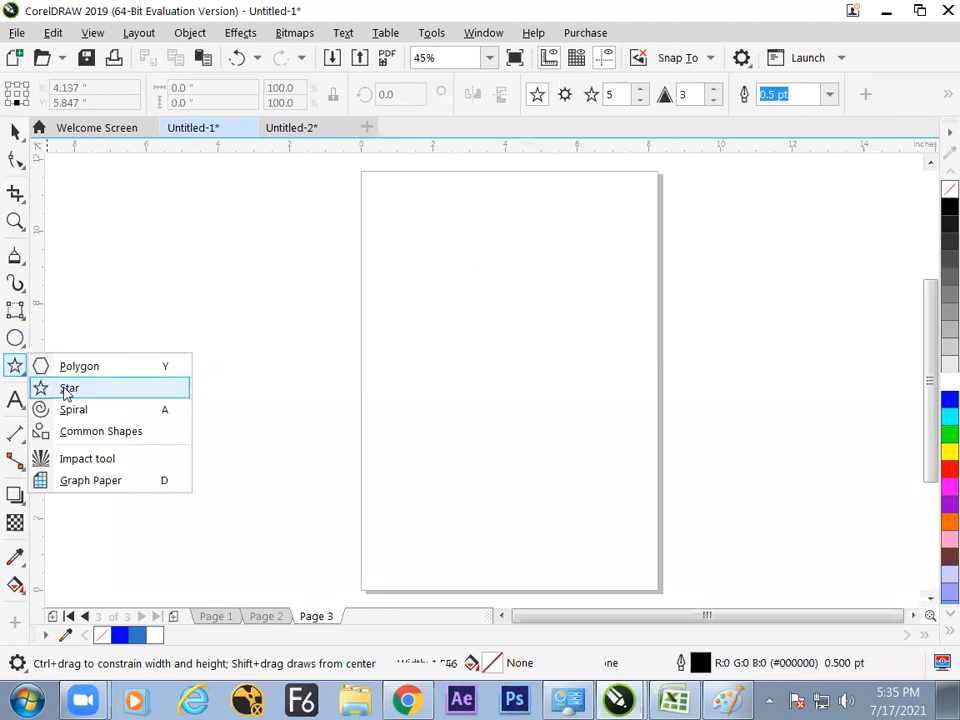
pyautogui.click(67, 390)
pyautogui.moveTo(394, 264); pyautogui.dragTo(518, 381)
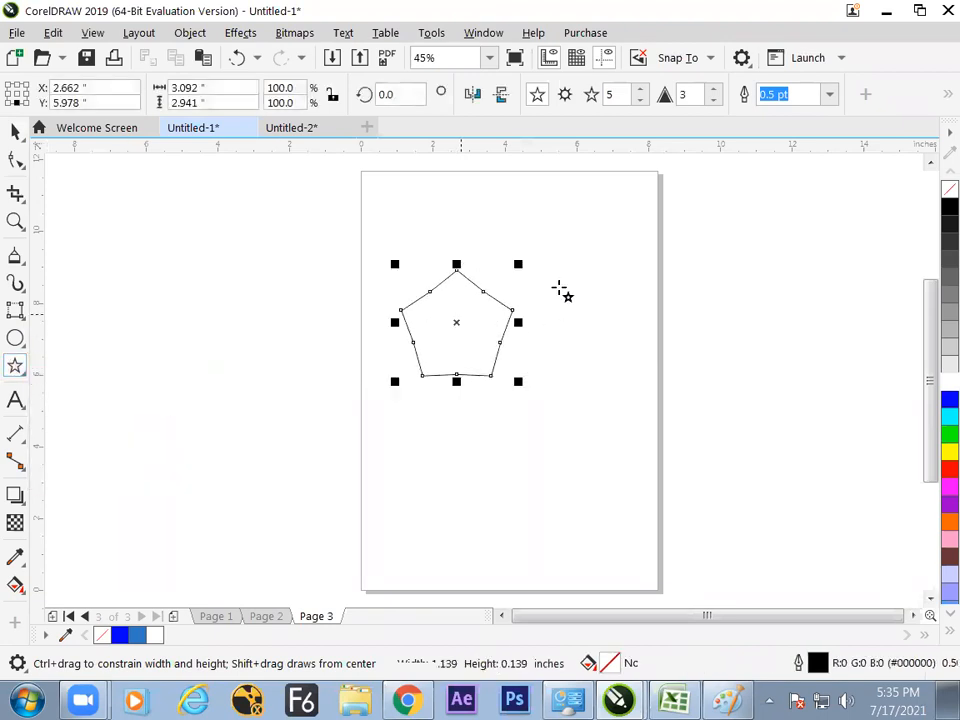
pyautogui.moveTo(714, 94)
pyautogui.mouseDown()
pyautogui.moveTo(721, 64)
pyautogui.moveTo(721, 118)
pyautogui.moveTo(714, 90)
pyautogui.mouseUp()
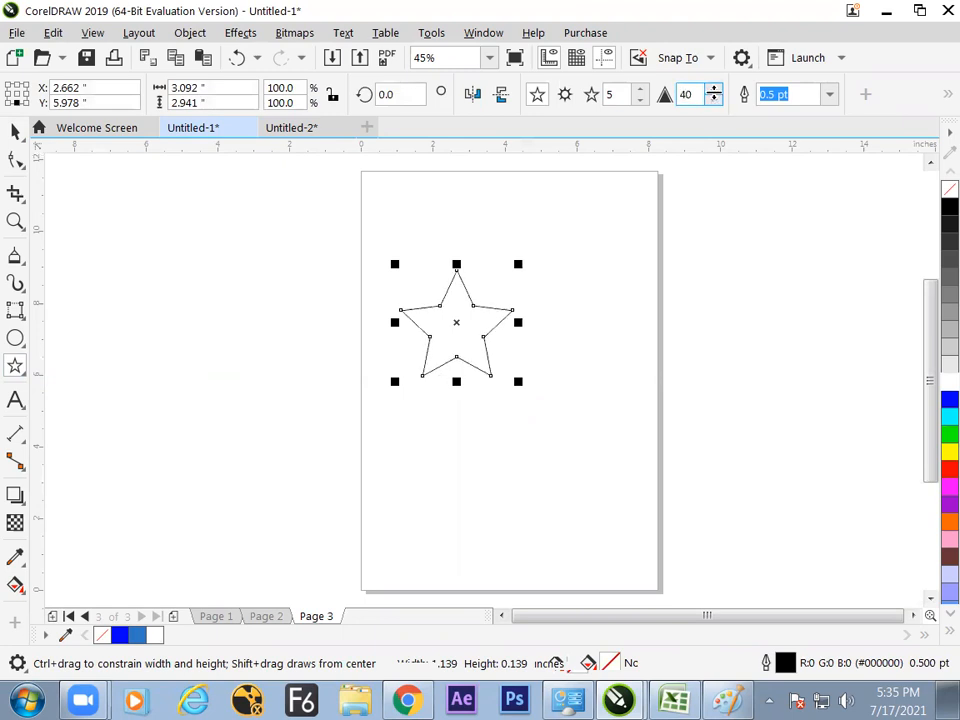
# Fill the star with blue and place a duplicate overlapping it, about 1 inch right and slightly lower
pyautogui.click(949, 400)
pyautogui.click(17, 133)
pyautogui.click(281, 268)
pyautogui.click(460, 321)
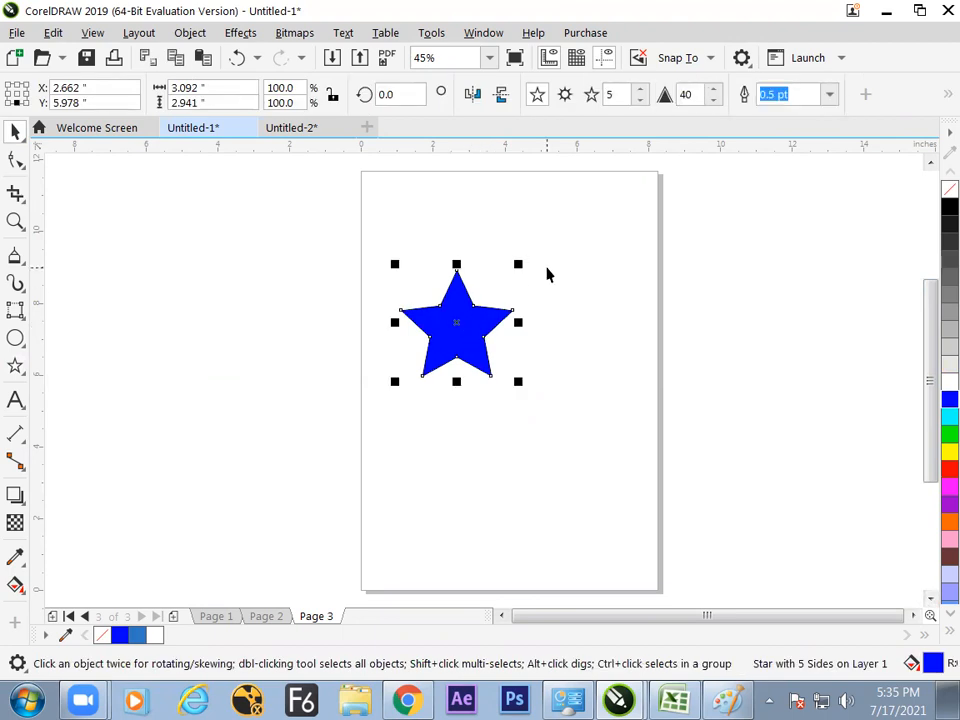
pyautogui.moveTo(465, 326); pyautogui.dragTo(503, 337)
pyautogui.rightClick(503, 337)
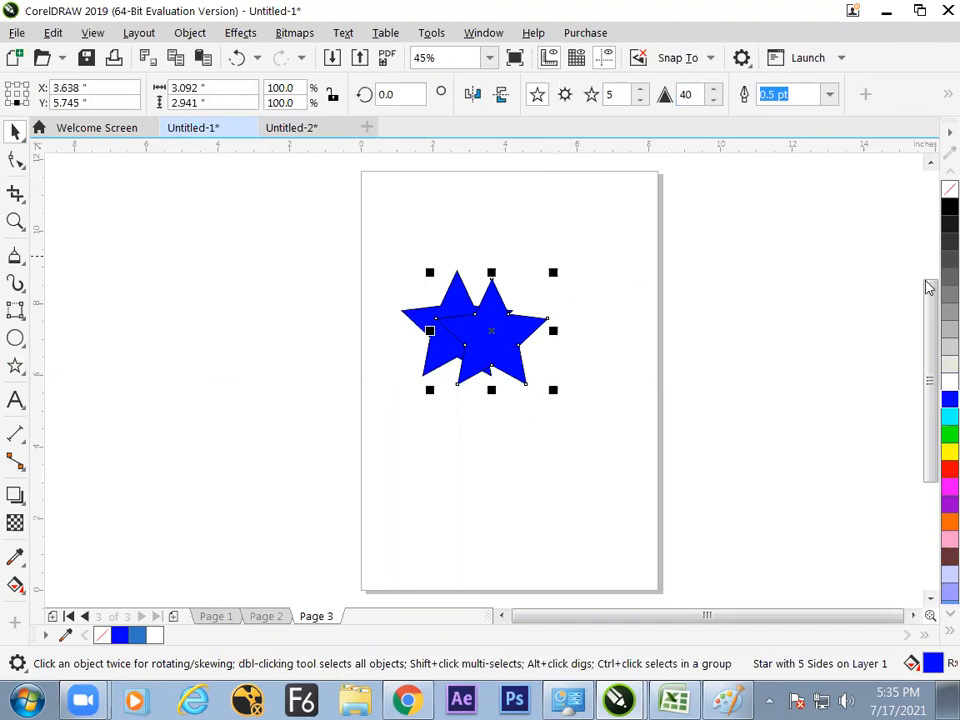
# Fill the duplicate star with white and remove its outline
pyautogui.click(949, 189)
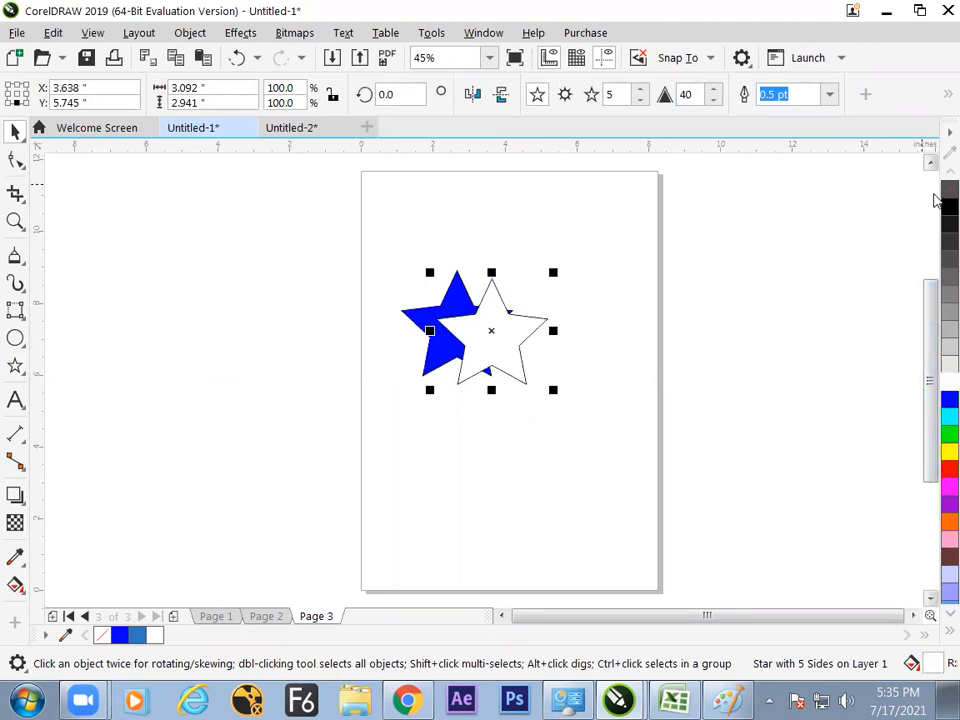
pyautogui.rightClick(949, 189)
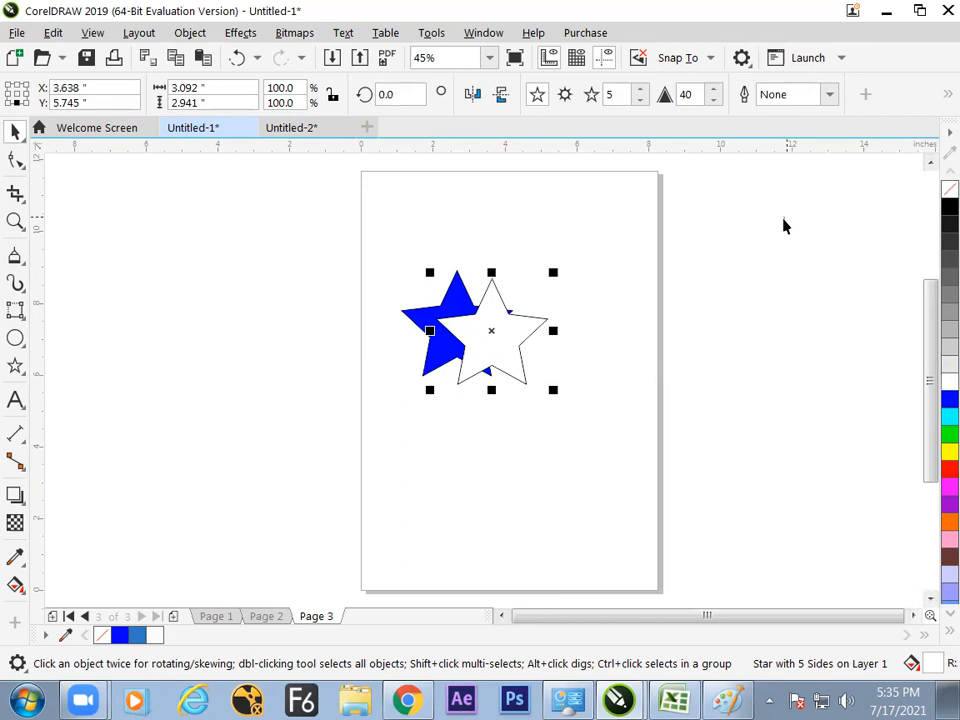
pyautogui.click(682, 300)
# Scale the white star down slightly and shift it left over the blue star
pyautogui.moveTo(491, 336); pyautogui.dragTo(492, 339)
pyautogui.moveTo(550, 273); pyautogui.dragTo(539, 284)
pyautogui.moveTo(480, 334); pyautogui.dragTo(470, 330)
pyautogui.click(563, 340)
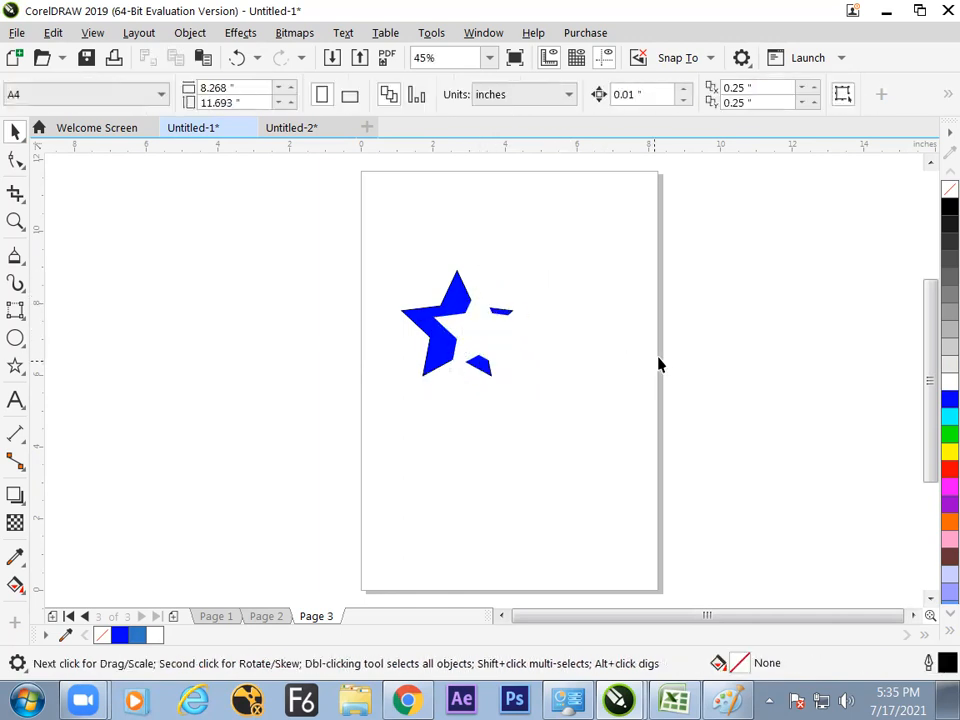
# Select the blue and white stars together and move them slightly right on the page
pyautogui.moveTo(636, 229); pyautogui.dragTo(385, 395)
pyautogui.moveTo(467, 322); pyautogui.dragTo(498, 328)
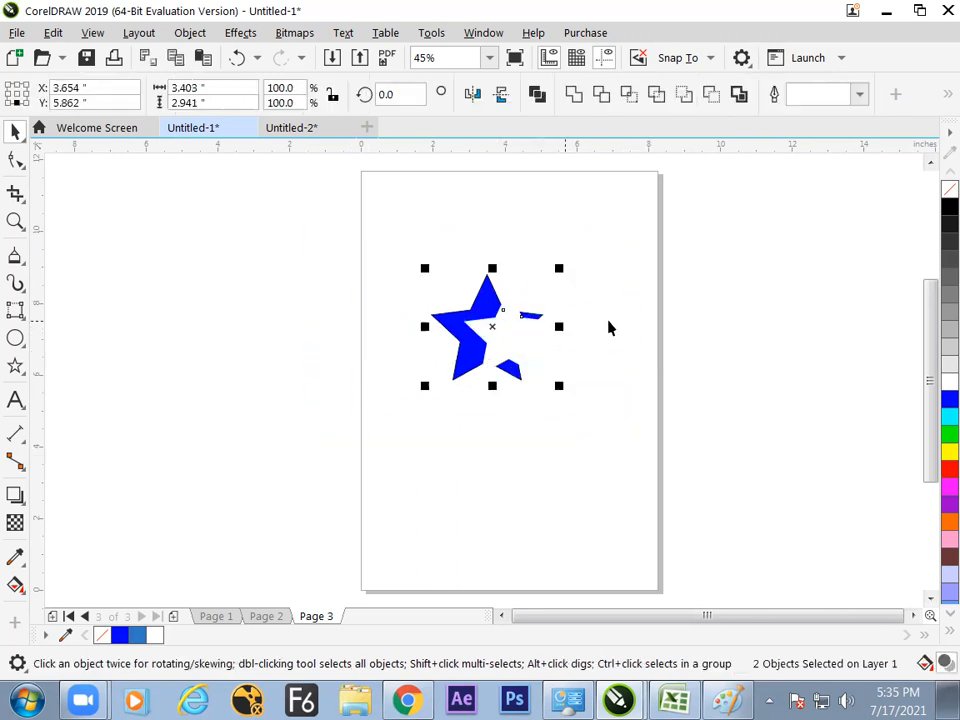
pyautogui.click(620, 340)
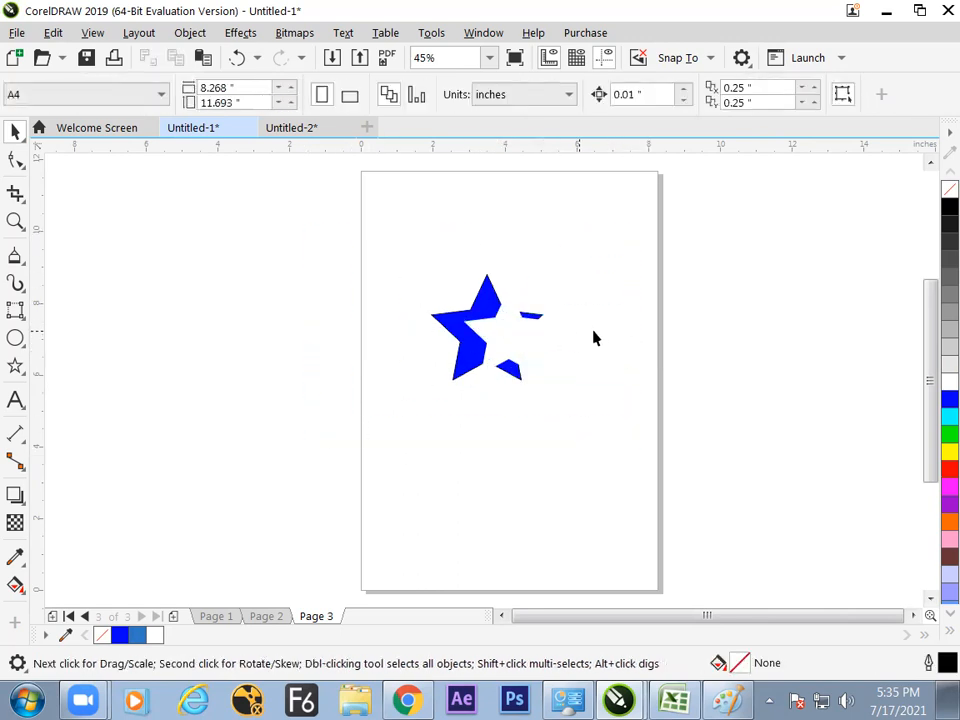
pyautogui.moveTo(457, 341); pyautogui.dragTo(565, 386)
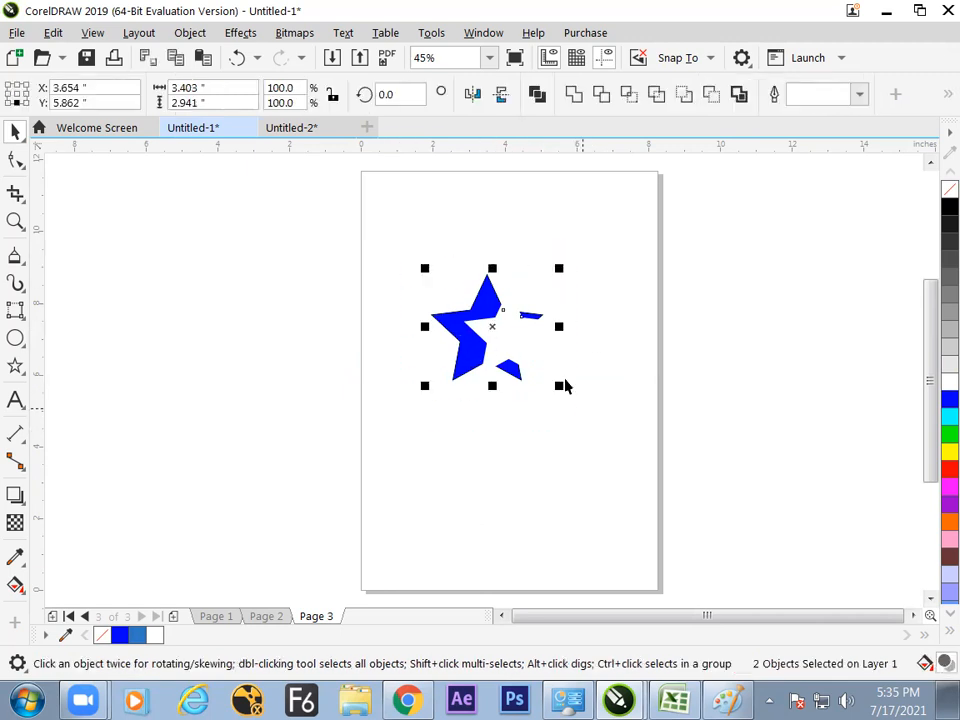
# Switch to the Untitled-2 document and move the long-spiked star and the red swoosh star lower on the page
pyautogui.click(291, 128)
pyautogui.click(240, 129)
pyautogui.click(291, 128)
pyautogui.click(557, 289)
pyautogui.moveTo(557, 289); pyautogui.dragTo(488, 443)
pyautogui.moveTo(497, 246); pyautogui.dragTo(558, 395)
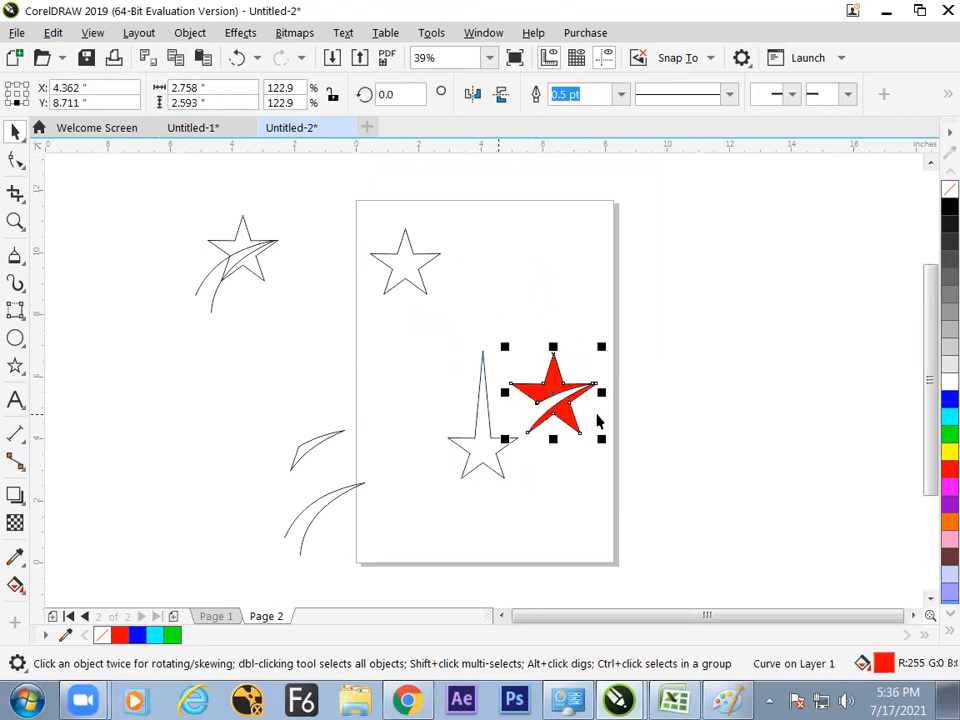
pyautogui.click(347, 171)
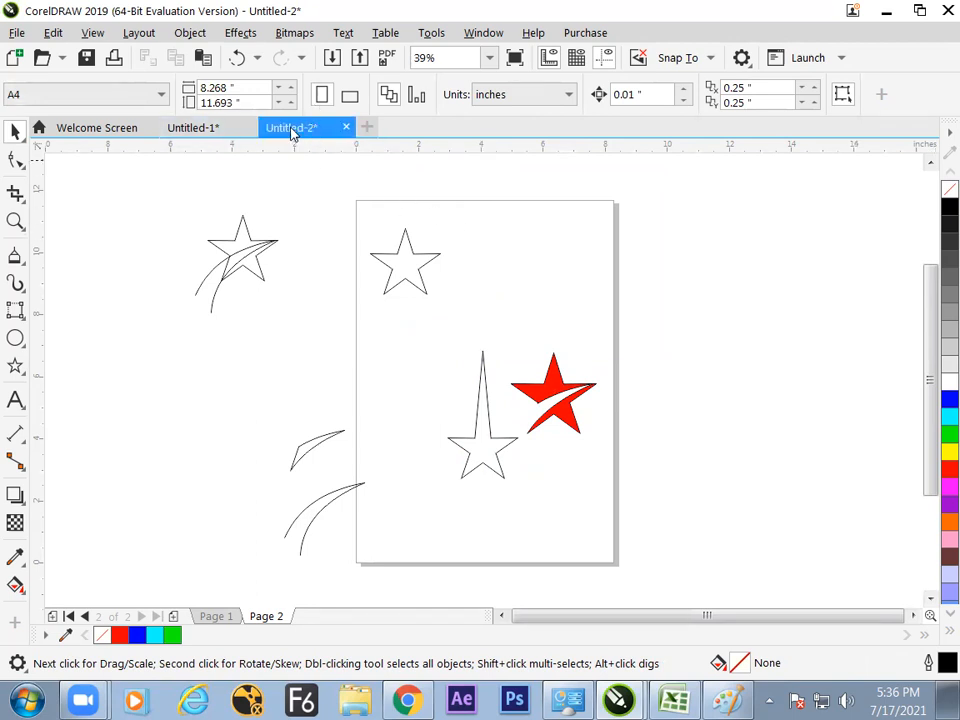
# Return to the Untitled-1 document and add a blank fourth page
pyautogui.click(245, 128)
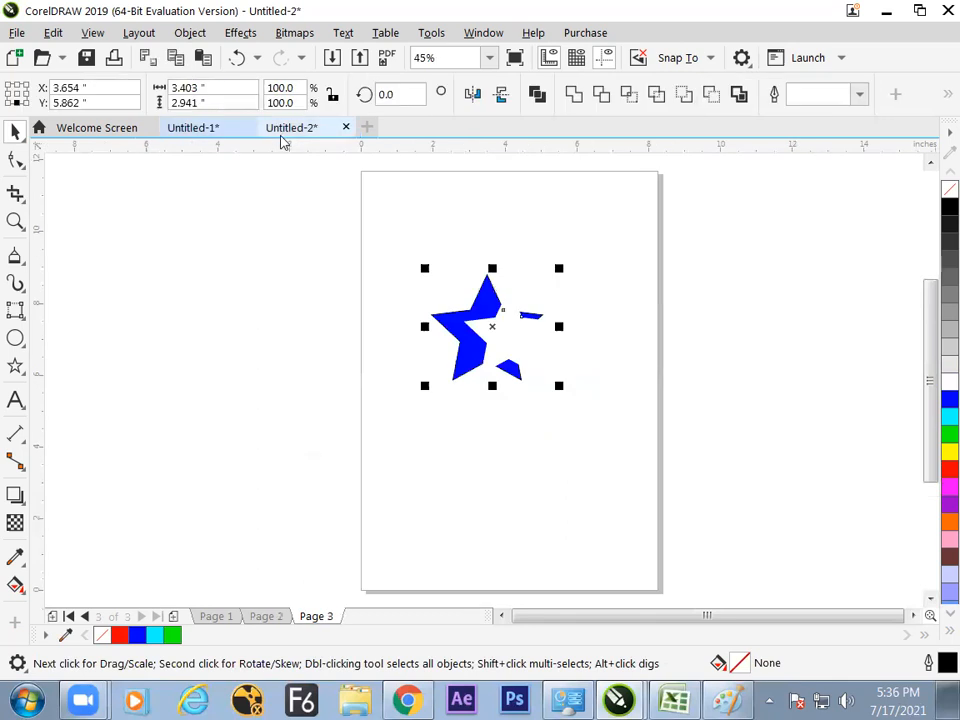
pyautogui.click(332, 226)
pyautogui.moveTo(337, 208); pyautogui.dragTo(566, 495)
pyautogui.click(576, 369)
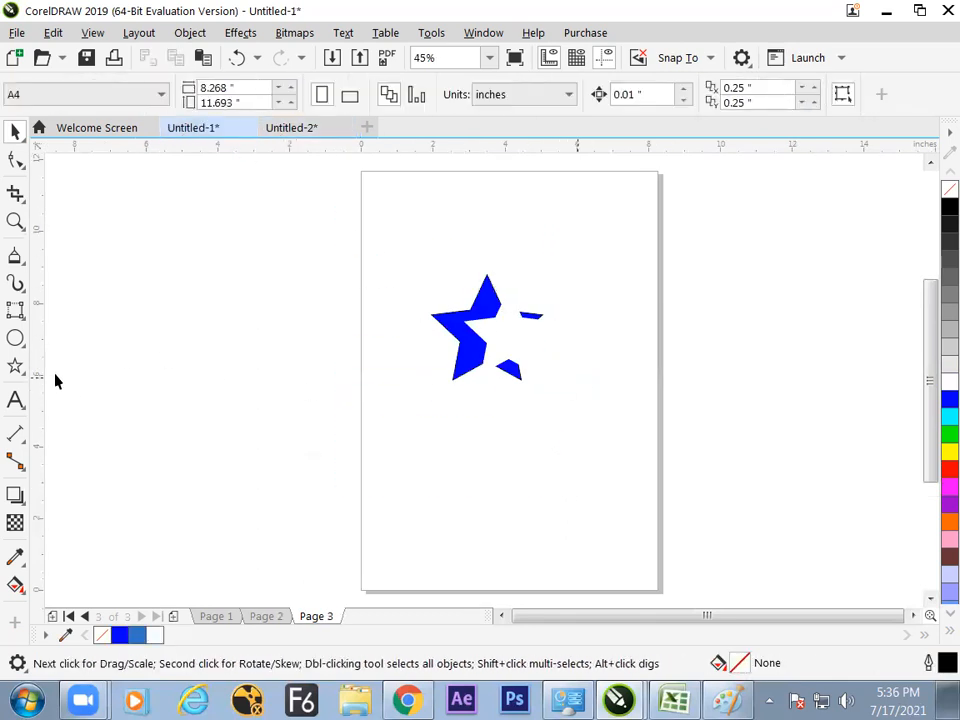
pyautogui.click(173, 616)
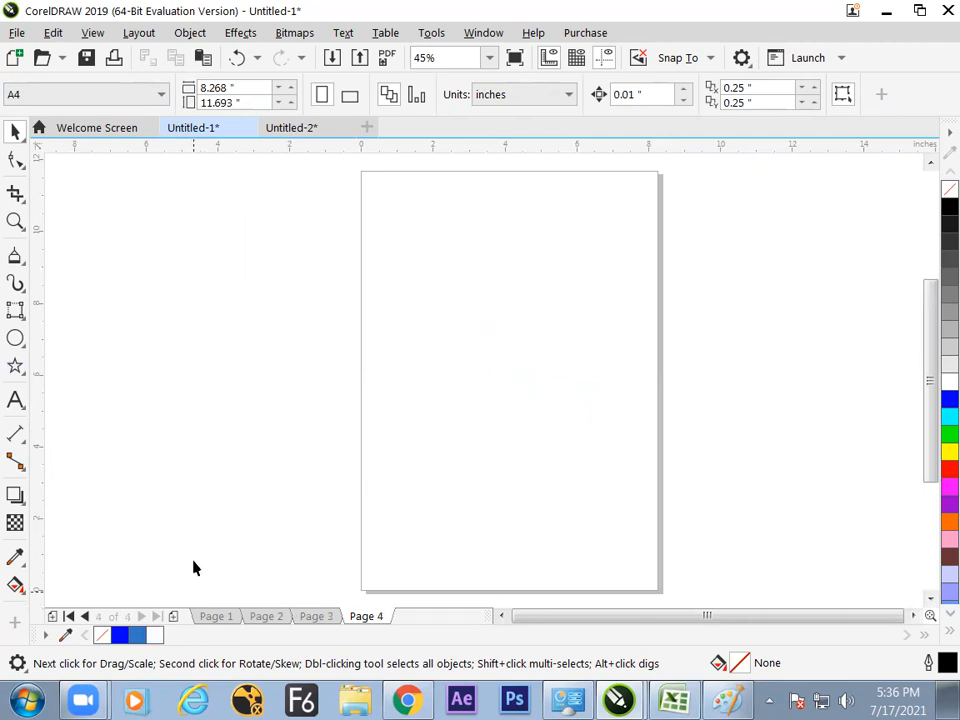
# Draw a symmetrical spiral with 4 revolutions, about 5.4 by 5.6 inches, on the upper part of page 4
pyautogui.click(20, 370)
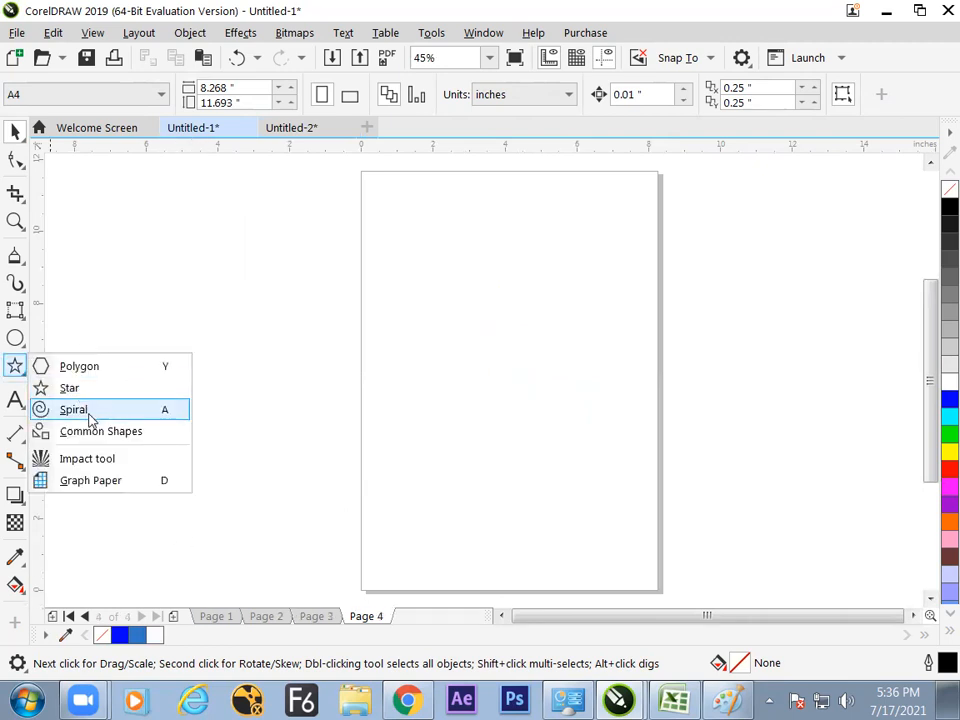
pyautogui.click(157, 414)
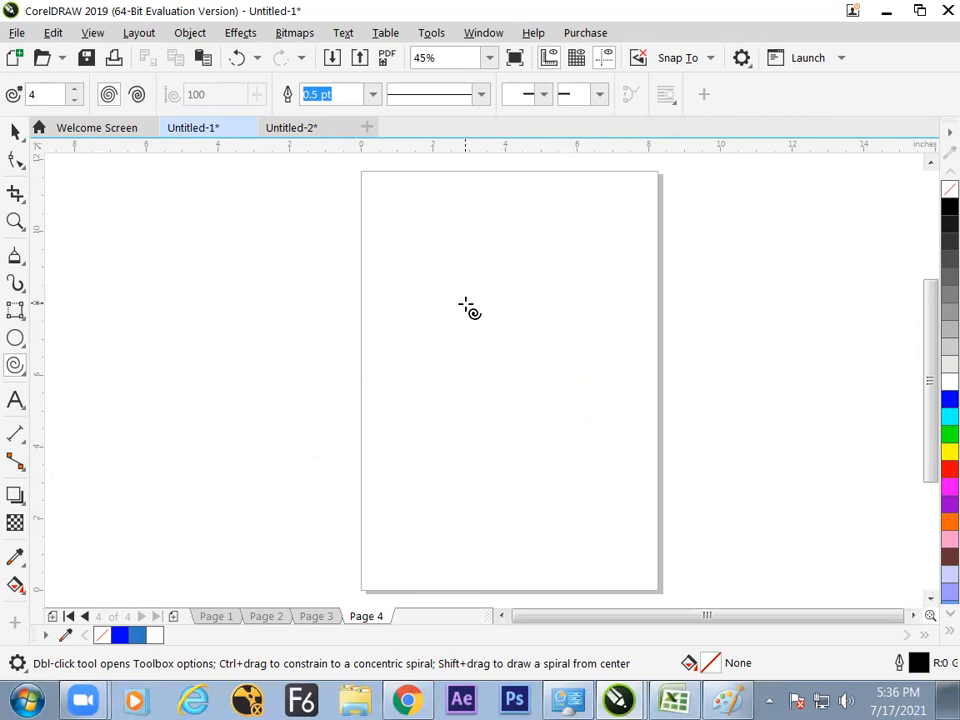
pyautogui.moveTo(465, 302)
pyautogui.mouseDown()
pyautogui.moveTo(510, 366)
pyautogui.moveTo(585, 429)
pyautogui.moveTo(568, 406)
pyautogui.mouseUp()
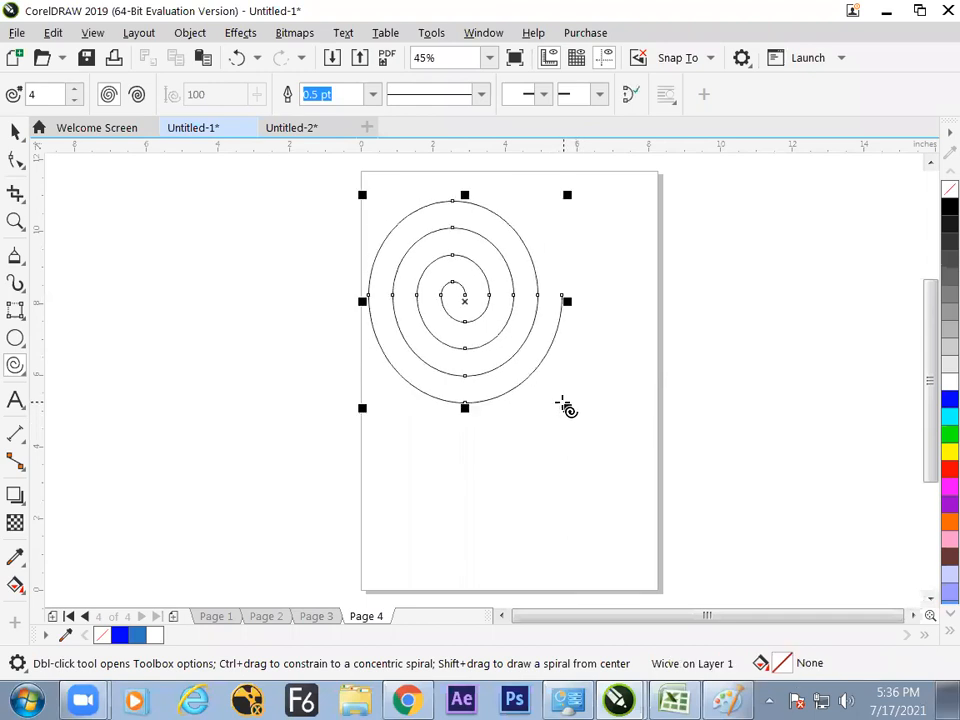
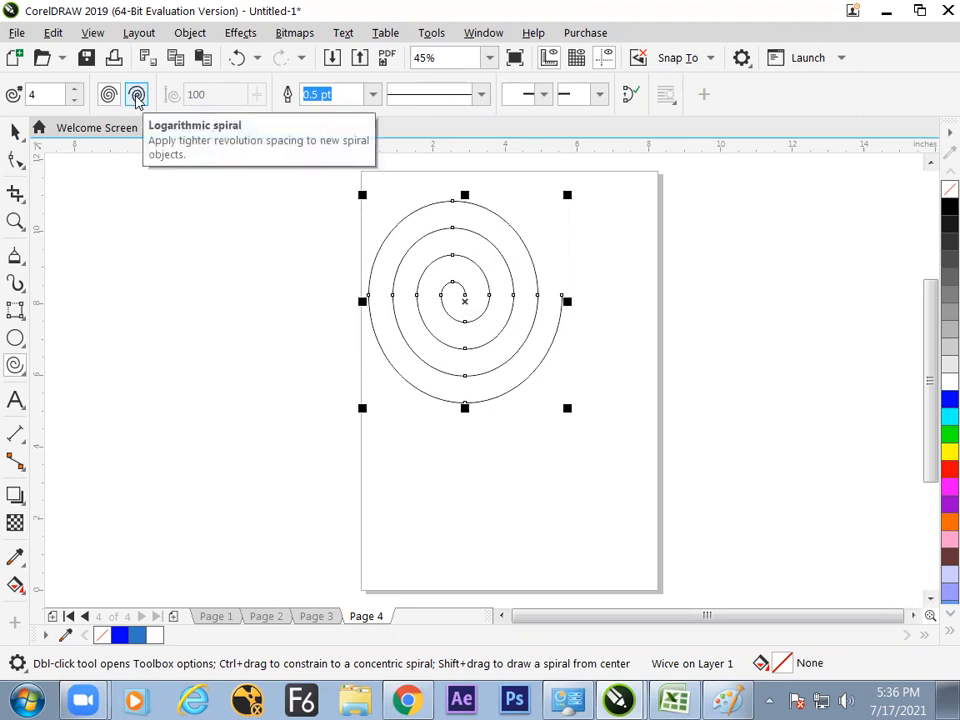
# Draw a logarithmic spiral about 4.2 by 4.4 inches and move it close to the right side of the symmetrical spiral
pyautogui.click(137, 96)
pyautogui.moveTo(684, 276); pyautogui.dragTo(837, 436)
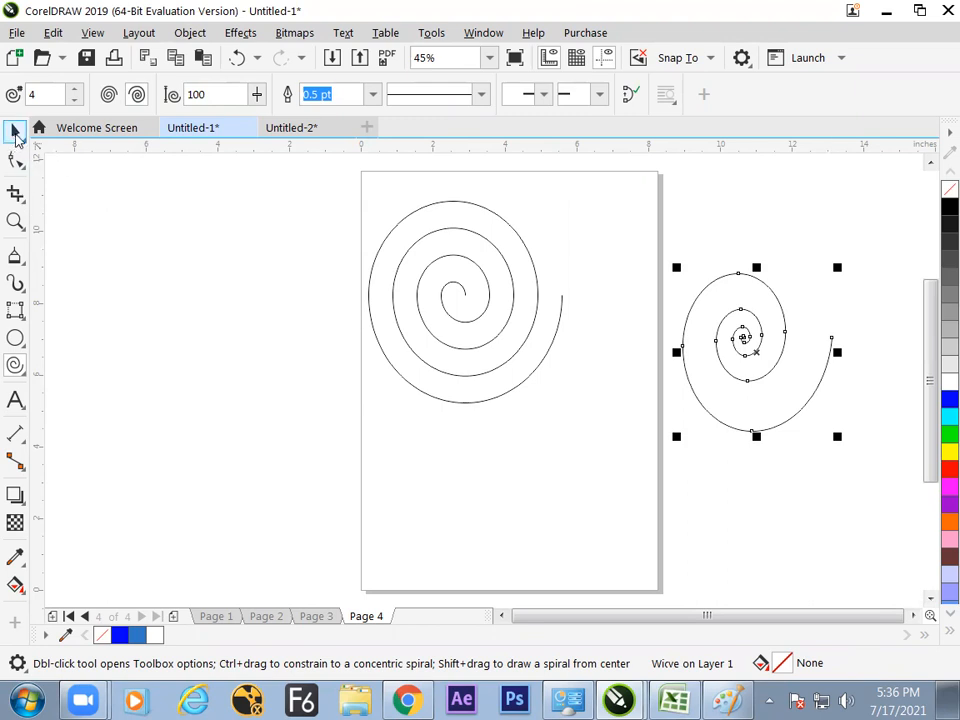
pyautogui.click(15, 135)
pyautogui.click(739, 332)
pyautogui.click(752, 345)
pyautogui.moveTo(746, 336); pyautogui.dragTo(672, 288)
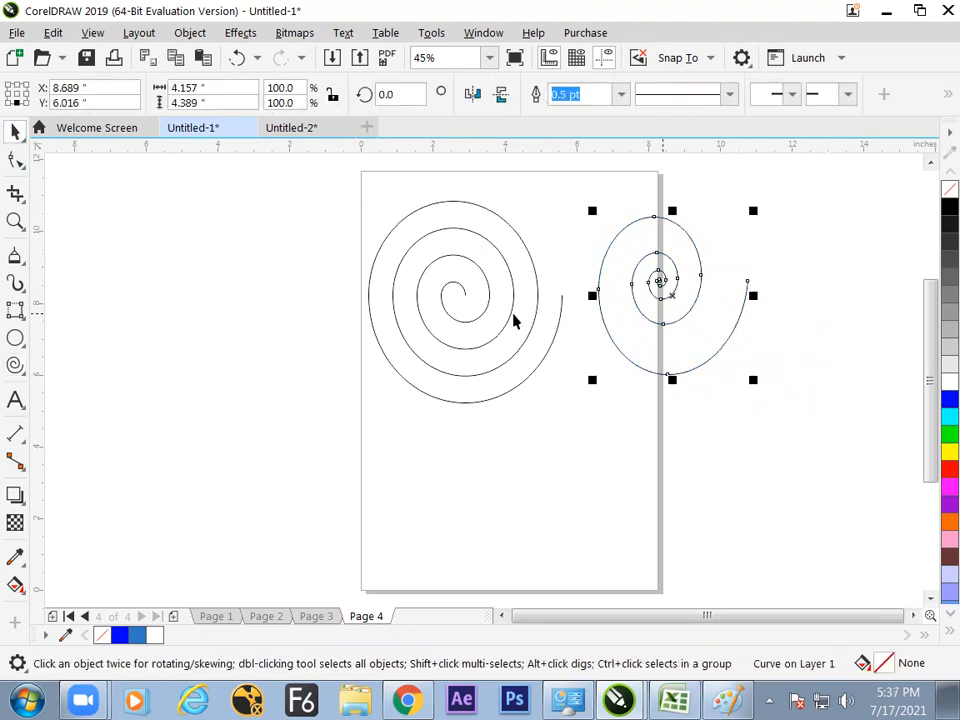
# Move the symmetrical spiral left and slightly down, and shift the logarithmic spiral left to sit mostly on the page
pyautogui.click(527, 345)
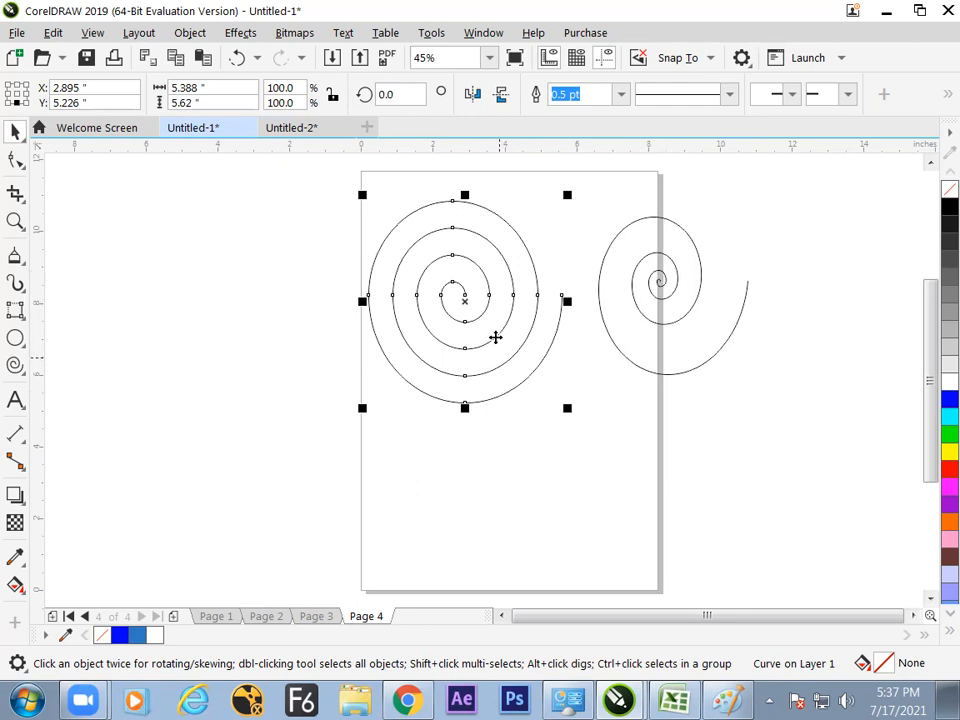
pyautogui.moveTo(474, 312); pyautogui.dragTo(444, 330)
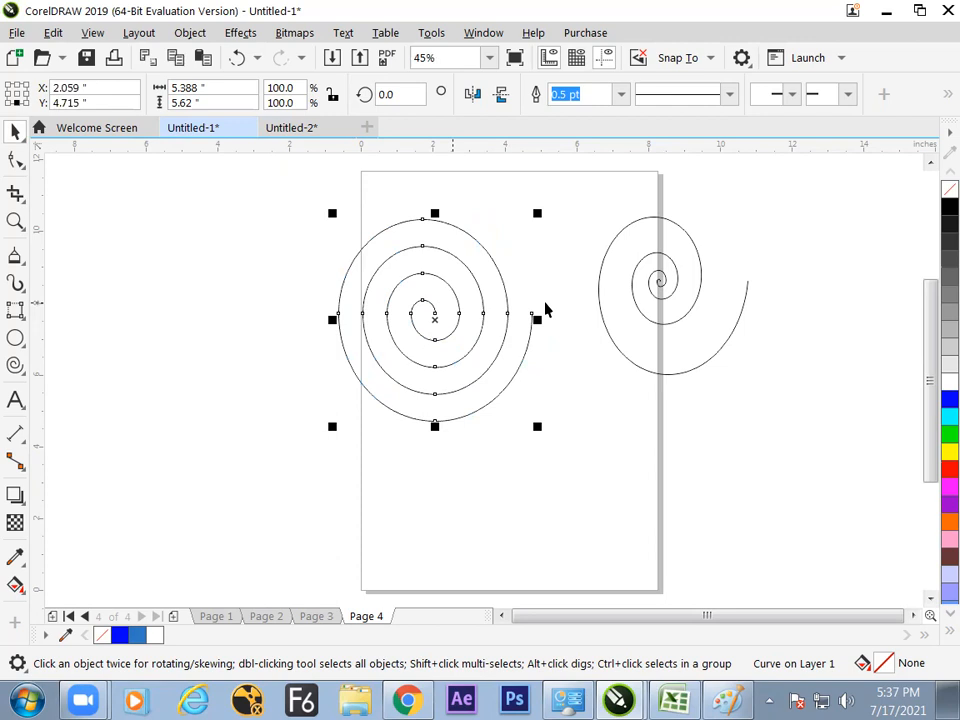
pyautogui.moveTo(652, 293); pyautogui.dragTo(608, 296)
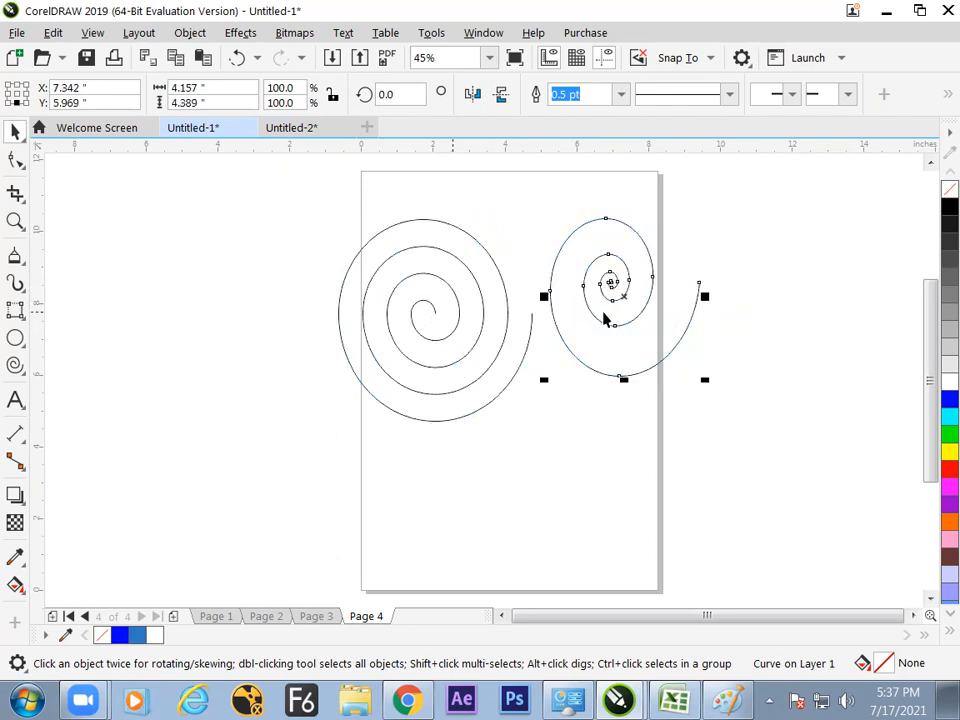
# Draw a symmetrical spiral with 4 revolutions in the empty area to the left of page 4
pyautogui.click(20, 366)
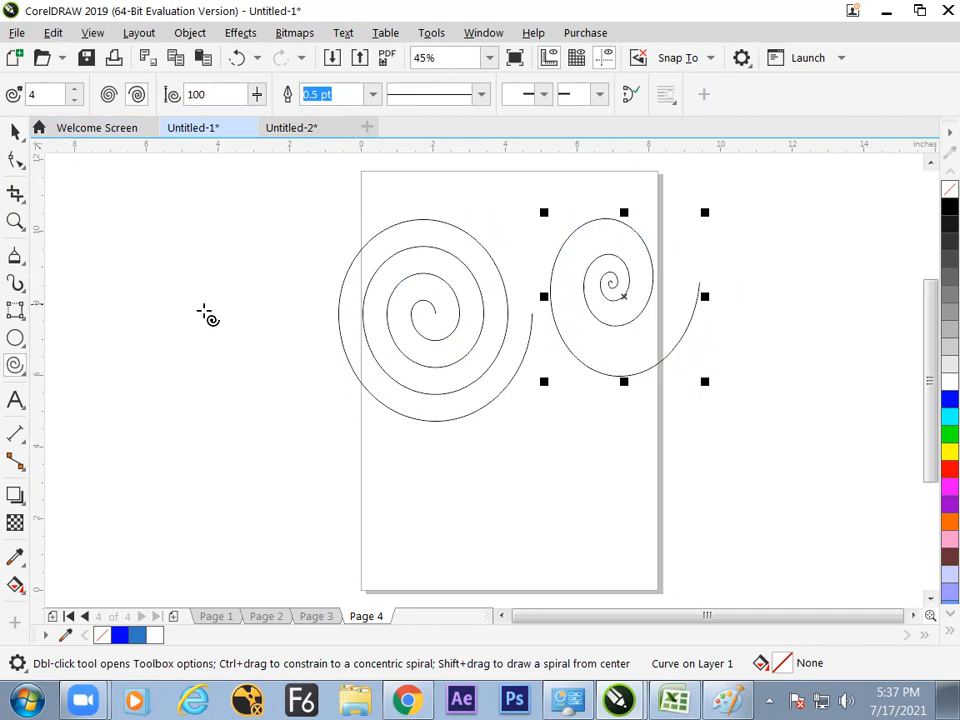
pyautogui.click(109, 94)
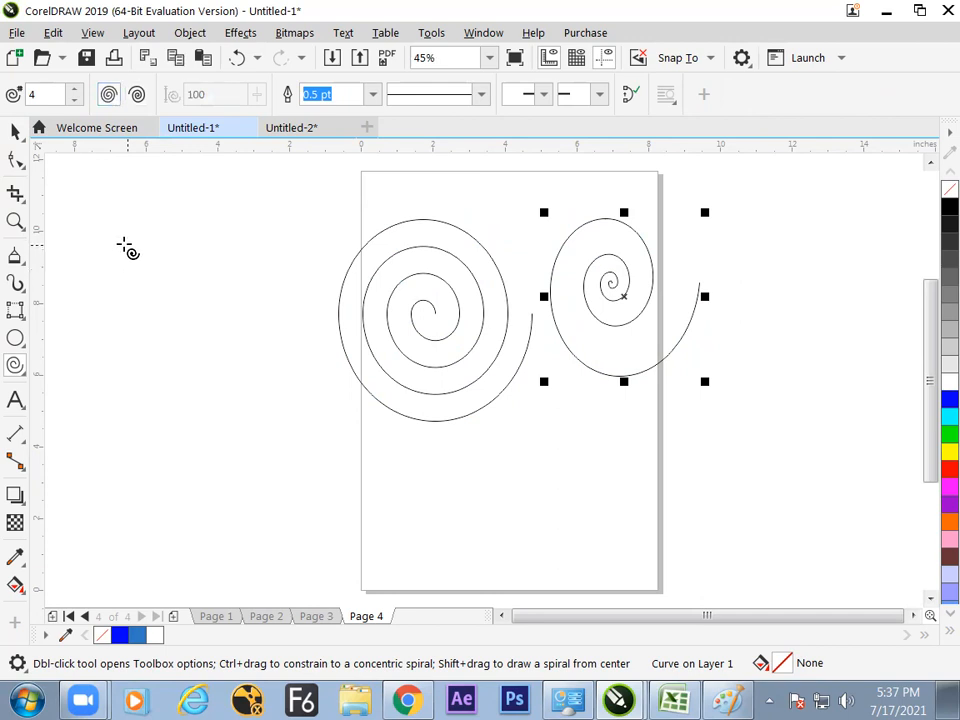
pyautogui.moveTo(111, 229); pyautogui.dragTo(237, 369)
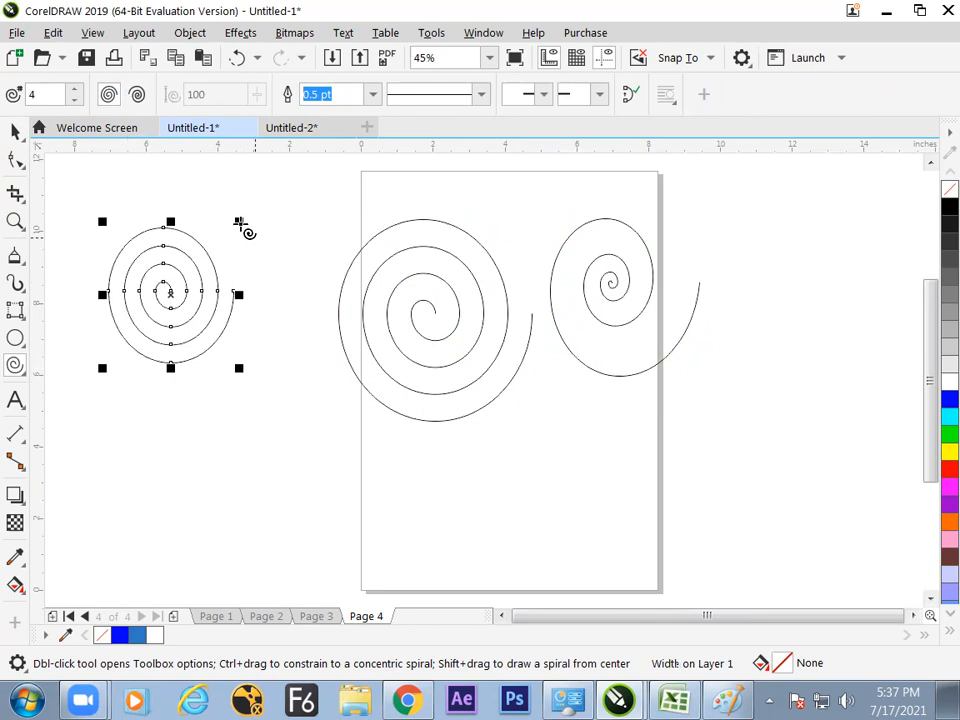
# Try drawing 4-revolution symmetrical spirals below the new spiral from different starting corners, deleting each trial
pyautogui.moveTo(237, 535); pyautogui.dragTo(120, 407)
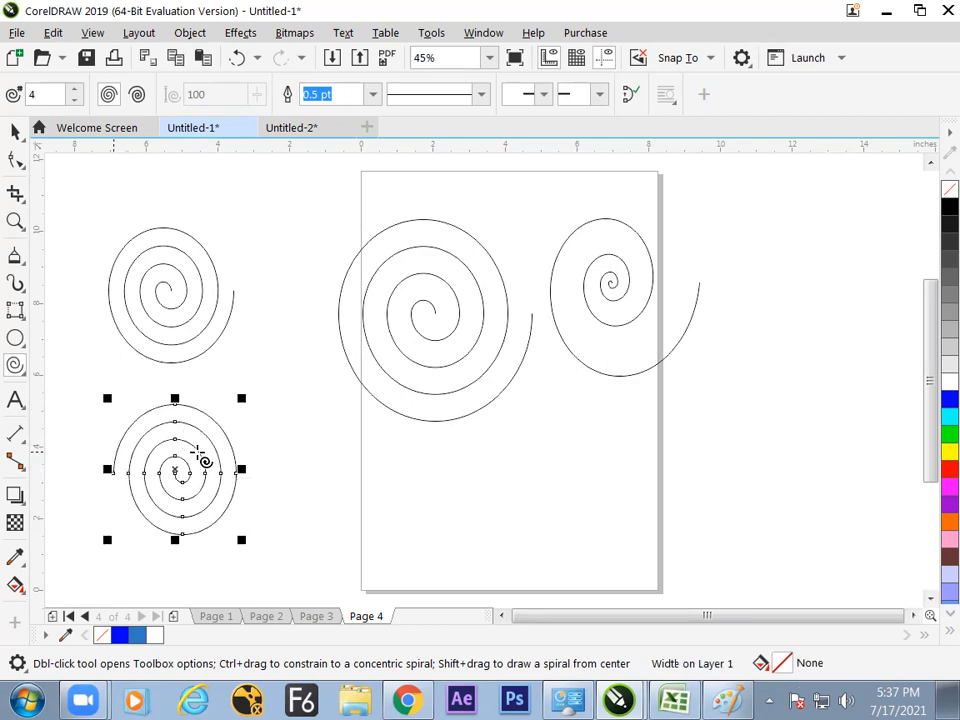
pyautogui.press('Delete')
pyautogui.moveTo(169, 404); pyautogui.dragTo(170, 528)
pyautogui.press('Delete')
pyautogui.moveTo(272, 547); pyautogui.dragTo(125, 398)
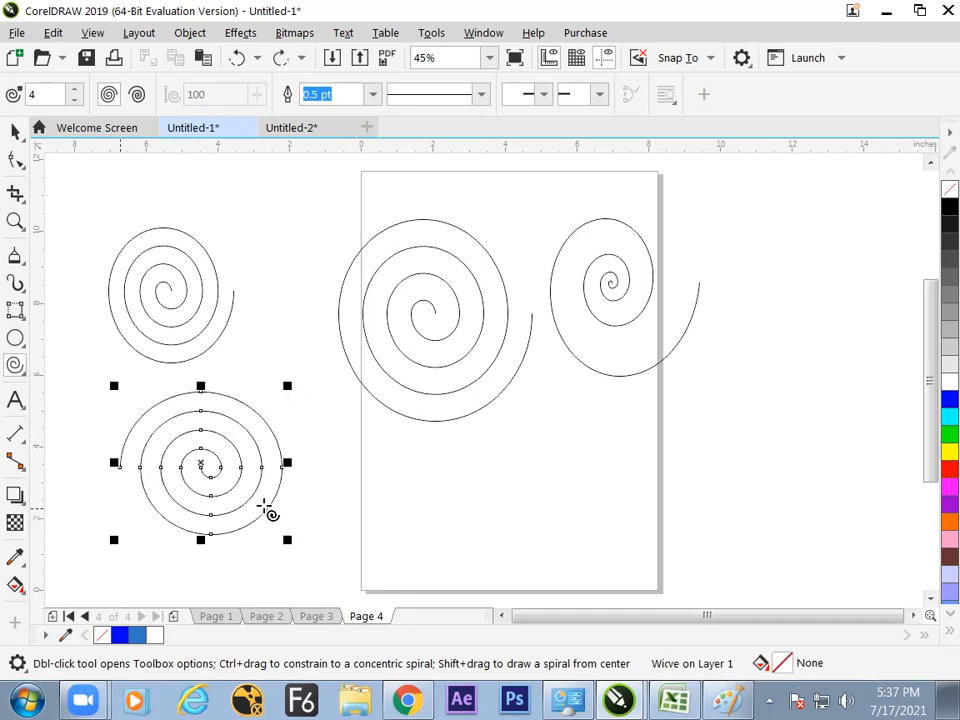
pyautogui.press('Delete')
pyautogui.moveTo(125, 537); pyautogui.dragTo(268, 407)
pyautogui.press('Delete')
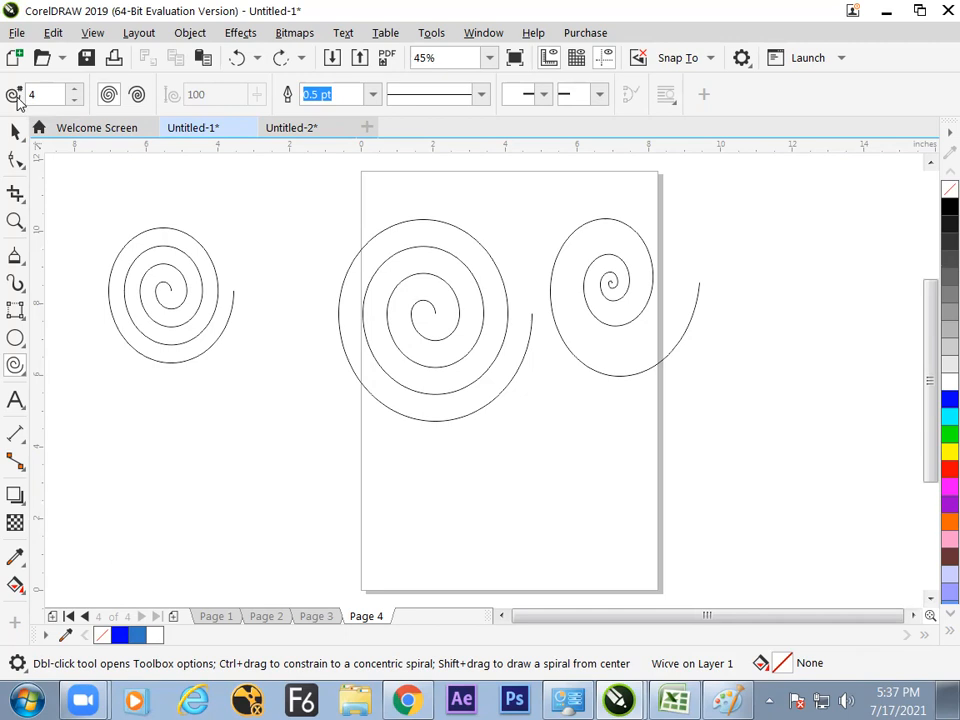
# Draw a symmetrical spiral with 20 revolutions, about 4.5 by 4.8 inches, below the small spiral left of the page
pyautogui.click(19, 100)
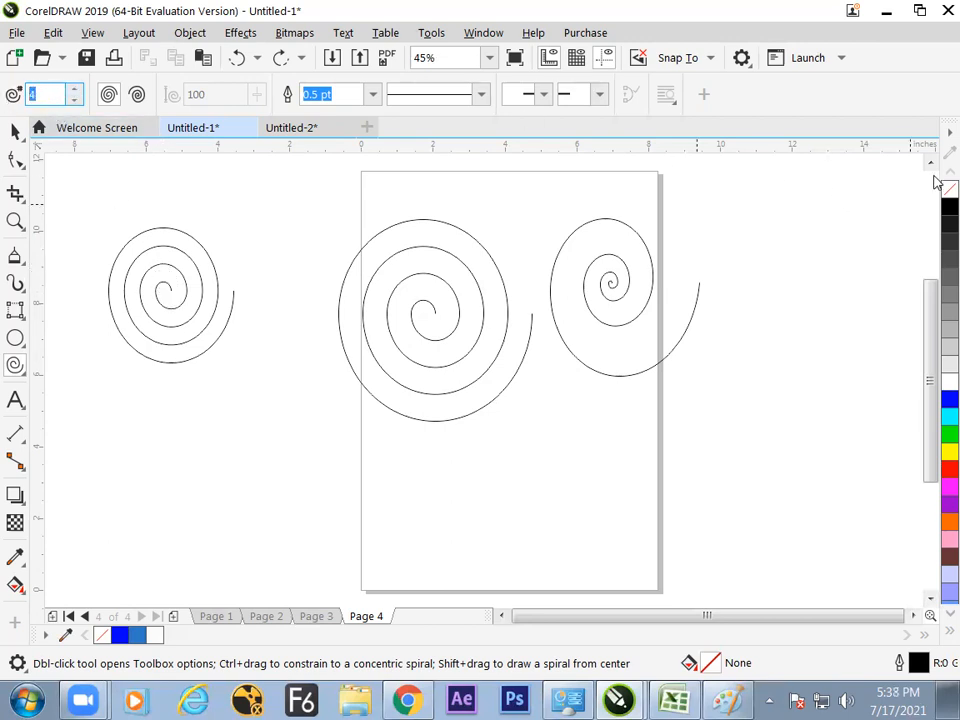
pyautogui.write('0')
pyautogui.moveTo(120, 420); pyautogui.dragTo(286, 595)
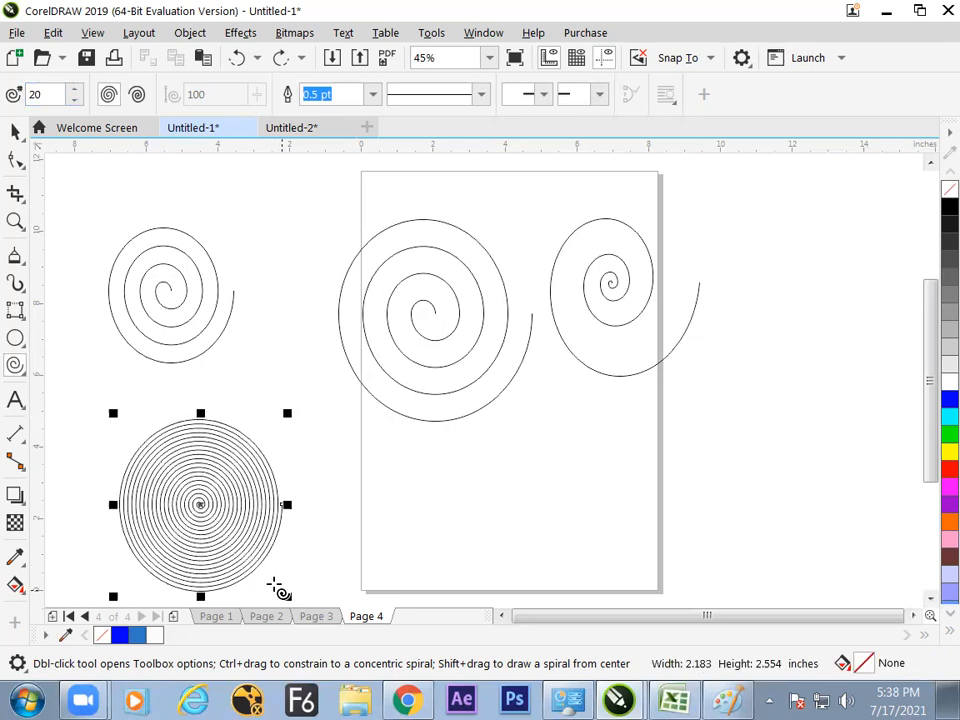
pyautogui.click(13, 135)
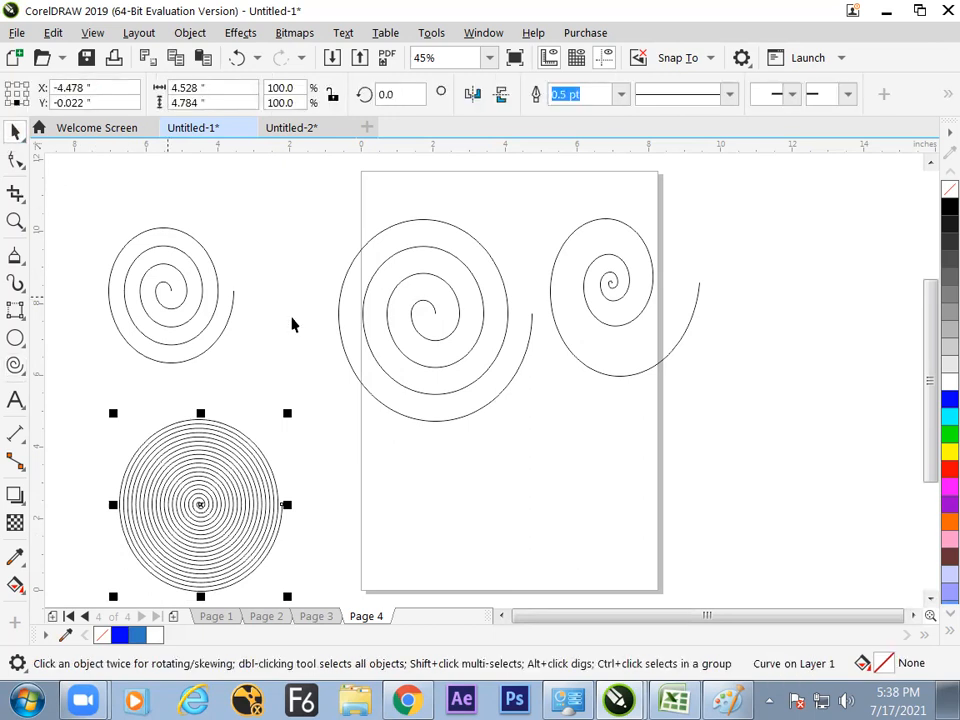
# Draw a circular 20-revolution spiral about 3.9 inches across on the lower part of page 4 and move it slightly right and down
pyautogui.click(15, 365)
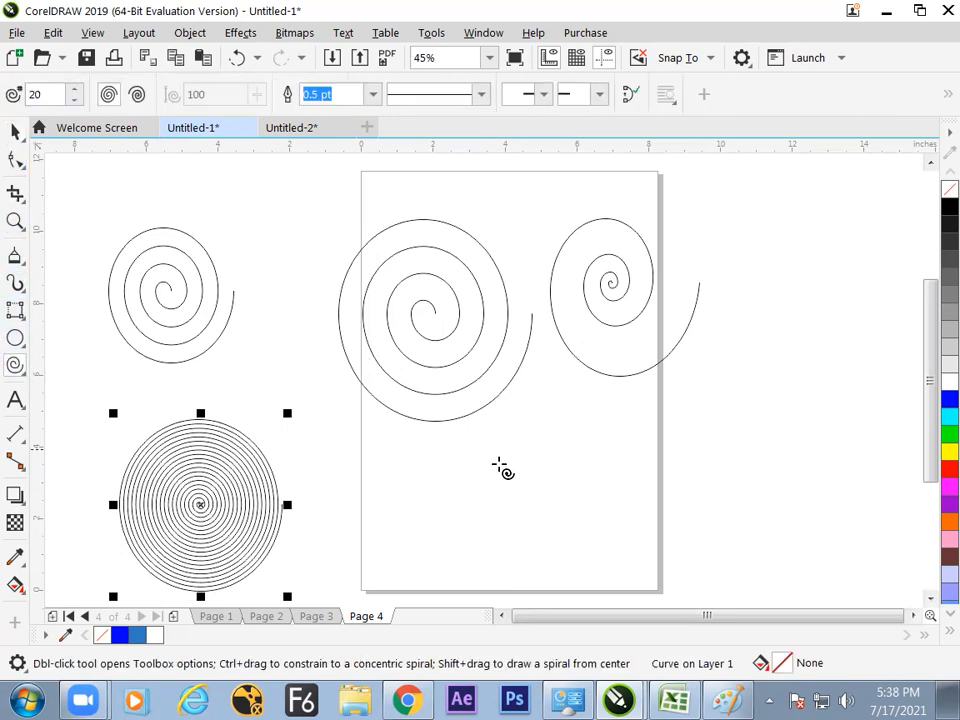
pyautogui.moveTo(478, 478); pyautogui.dragTo(553, 547)
pyautogui.click(15, 131)
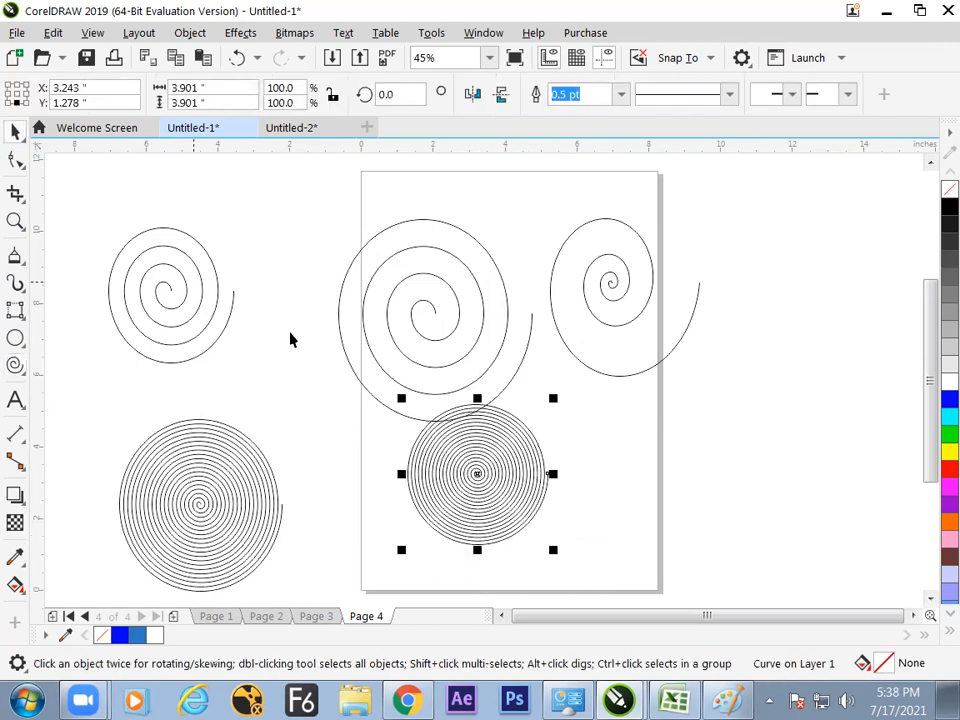
pyautogui.moveTo(497, 478); pyautogui.dragTo(548, 503)
# Duplicate the circular 20-revolution spiral in place with a horizontal mirror and examine the overlapping lines
pyautogui.click(654, 474)
pyautogui.click(568, 501)
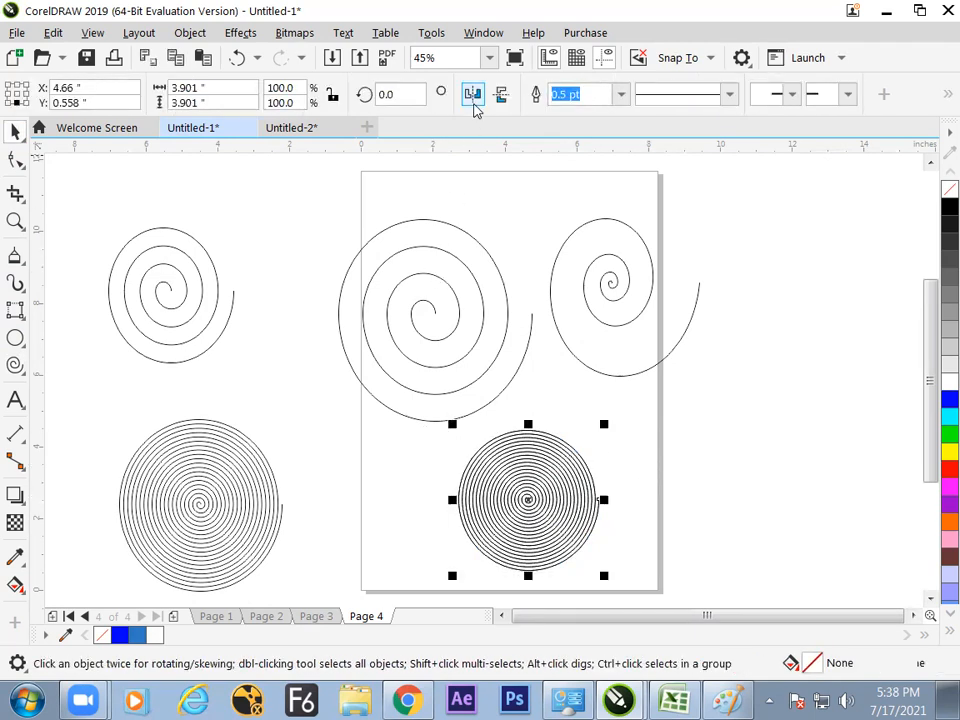
pyautogui.click(472, 94)
pyautogui.click(669, 433)
pyautogui.press('z')
pyautogui.moveTo(495, 418); pyautogui.dragTo(551, 502)
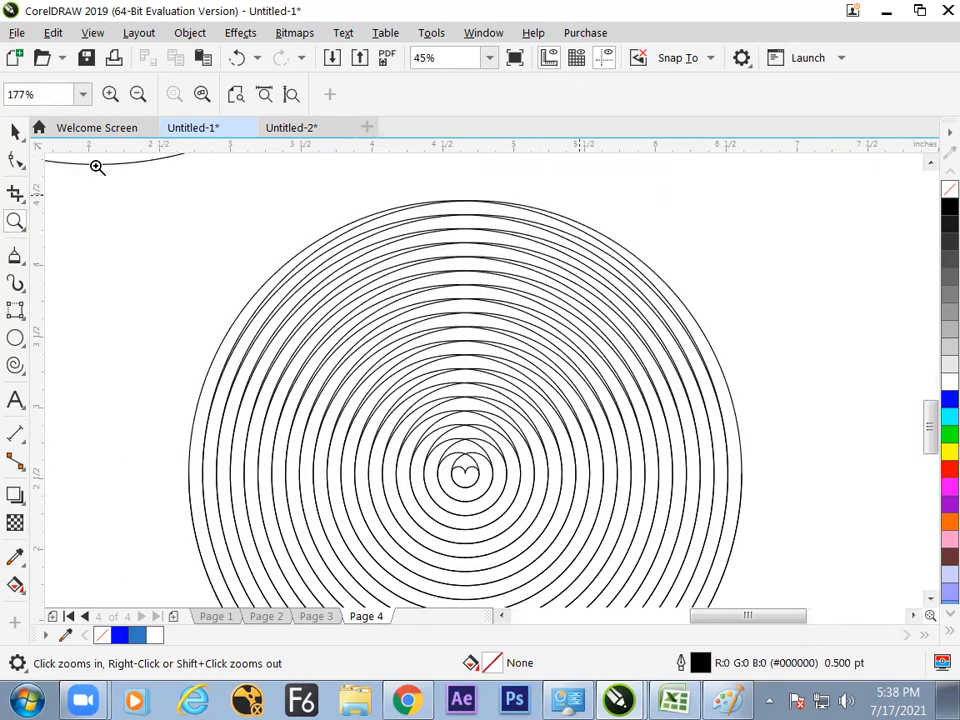
pyautogui.click(14, 134)
pyautogui.press('F4')
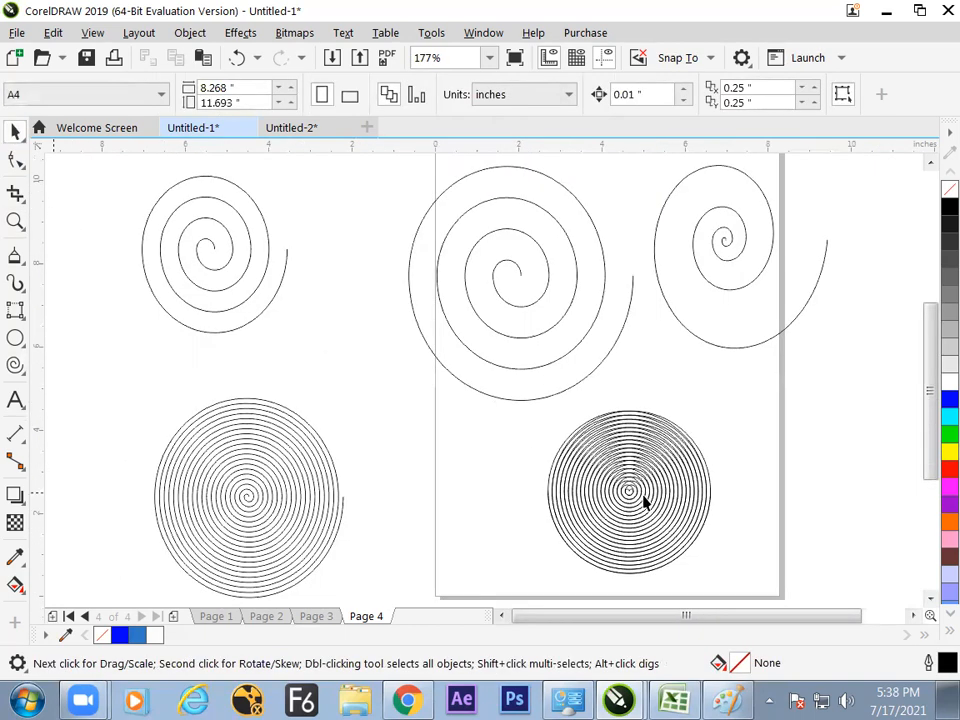
# Try moving the mirrored spiral to the left of its counterpart at two different overlaps, undoing each move
pyautogui.moveTo(639, 504); pyautogui.dragTo(527, 508)
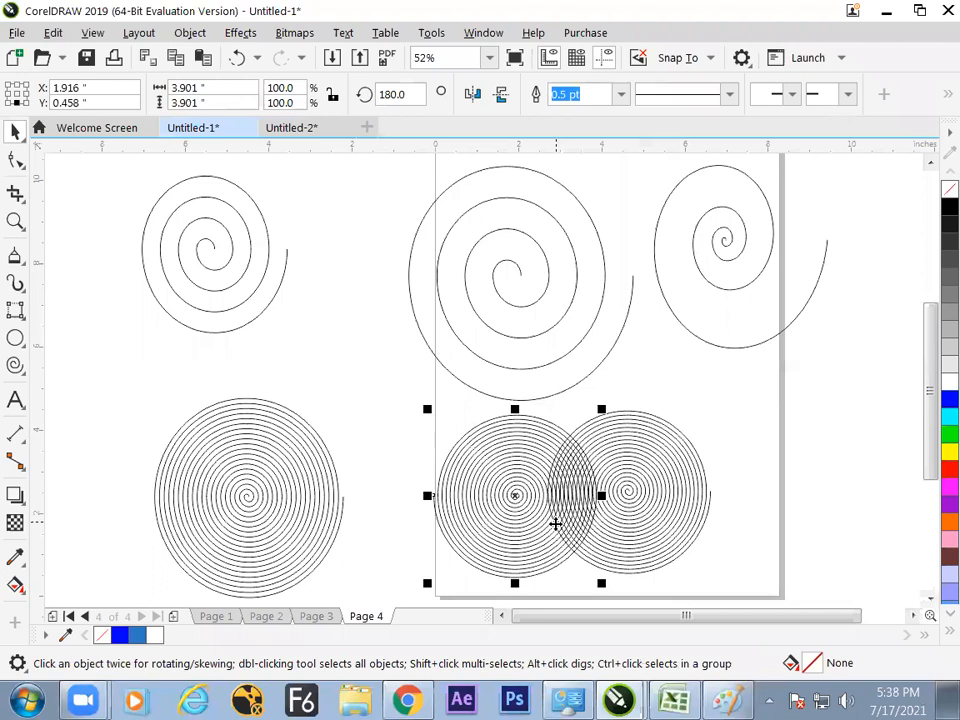
pyautogui.hotkey('ctrl', 'z')
pyautogui.moveTo(617, 512); pyautogui.dragTo(562, 522)
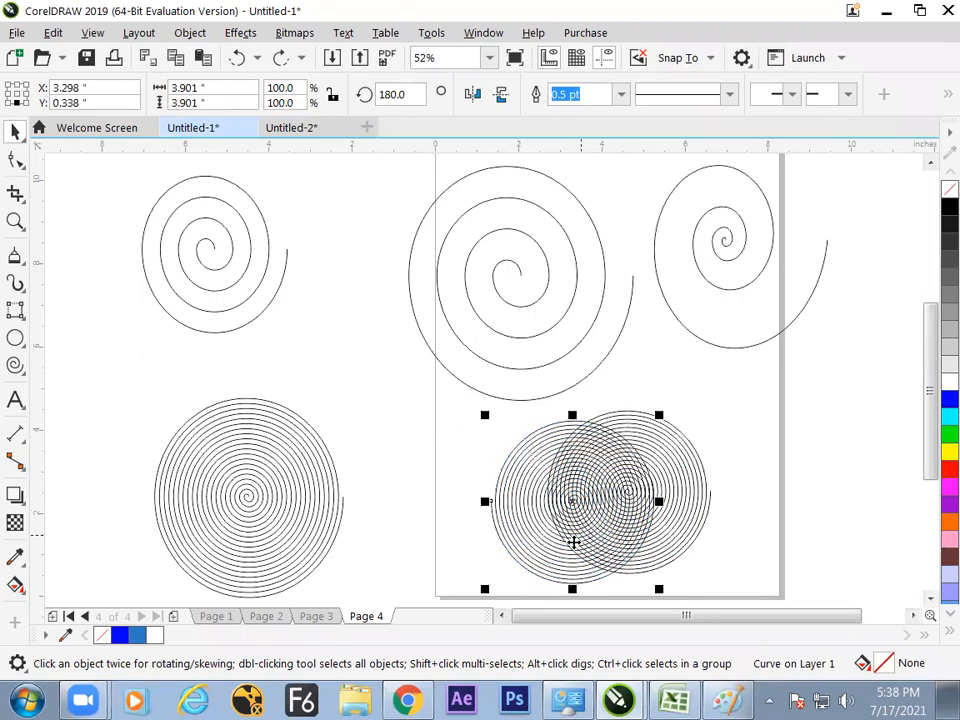
pyautogui.click(755, 449)
pyautogui.hotkey('ctrl', 'z')
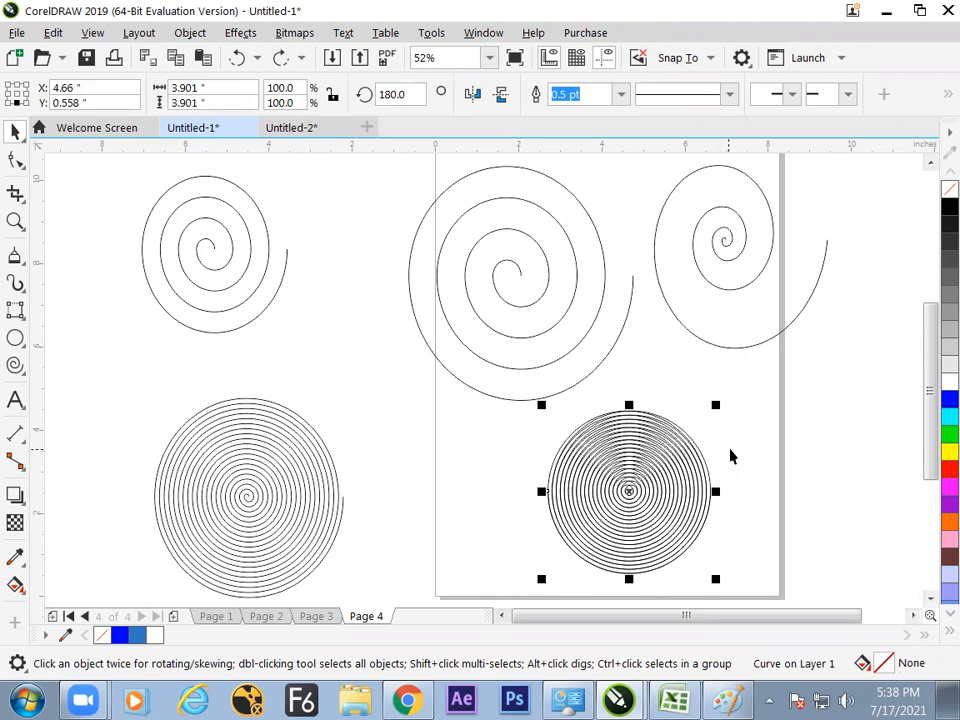
pyautogui.click(726, 455)
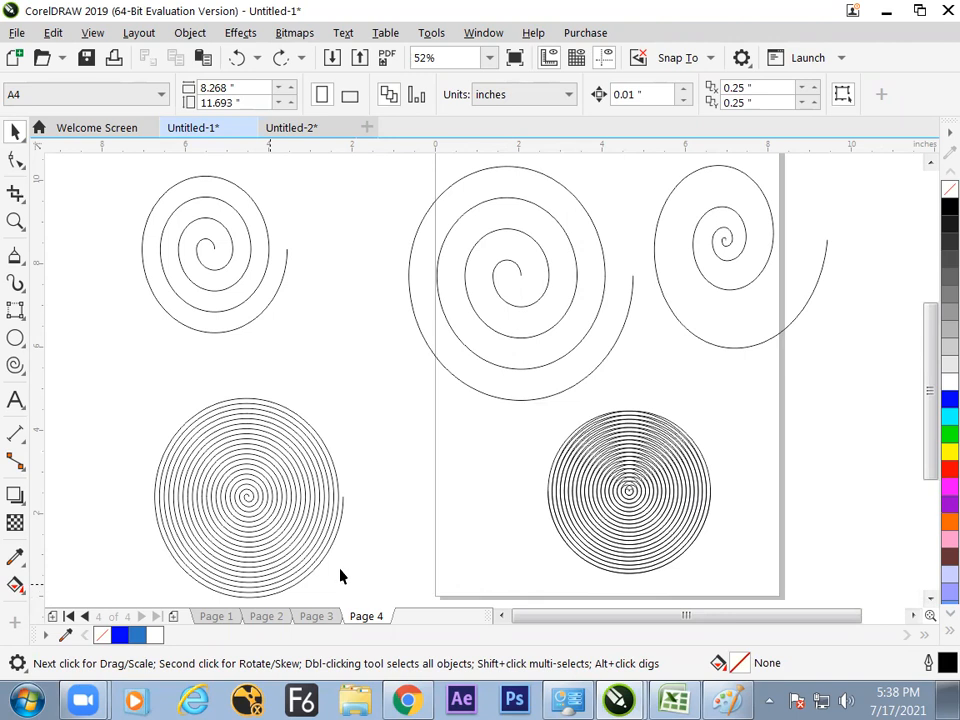
# Add a blank fifth page, draw a trial 20-revolution spiral on it and delete the trial
pyautogui.press('pagedown')
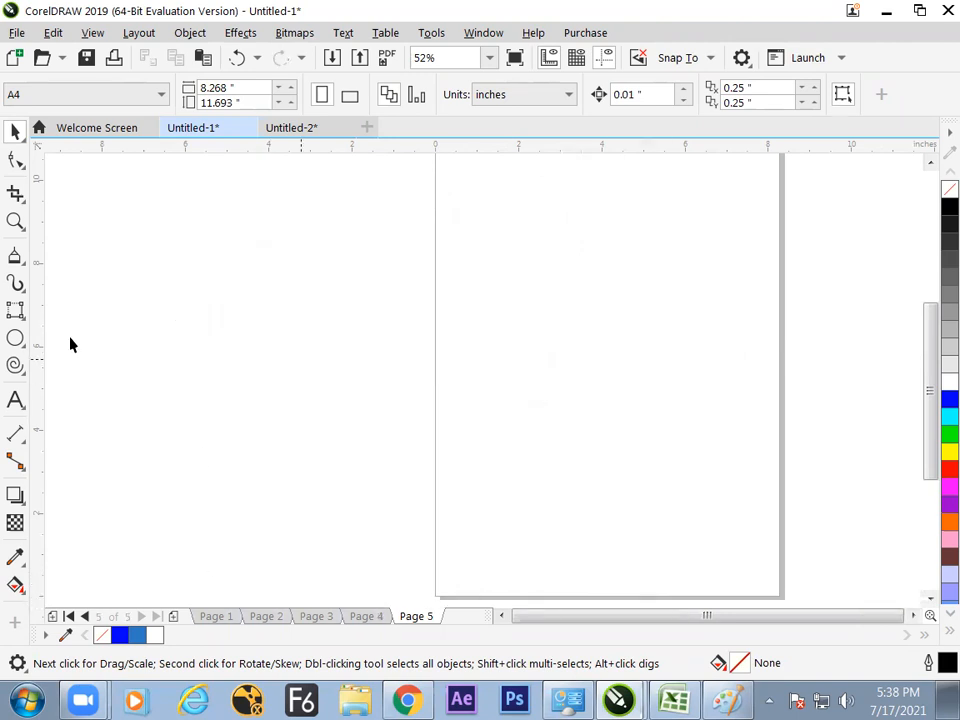
pyautogui.click(15, 366)
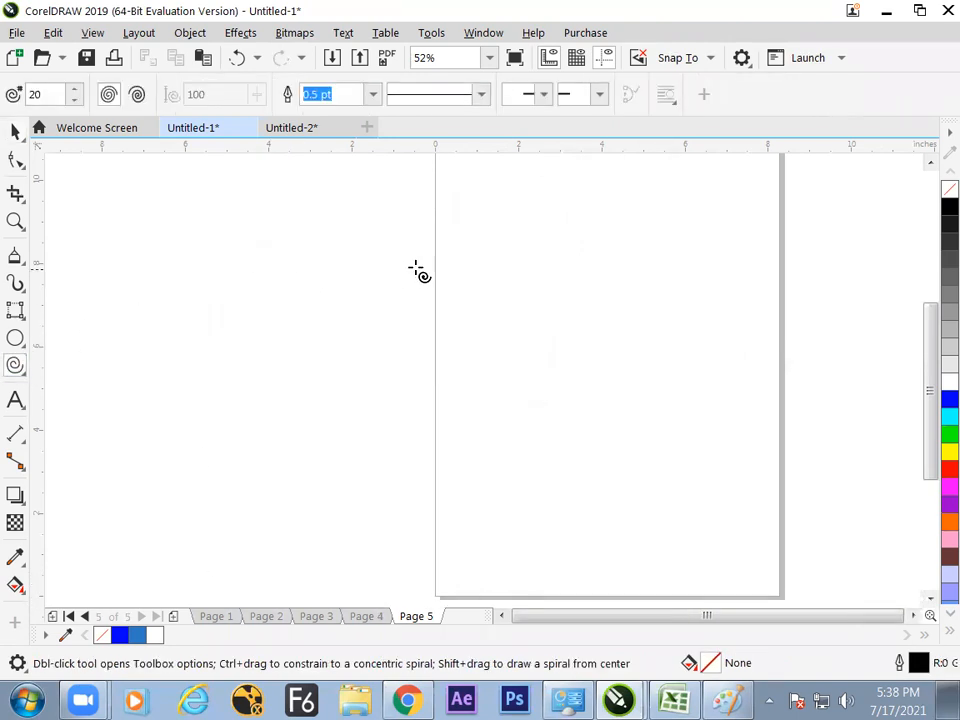
pyautogui.moveTo(541, 309); pyautogui.dragTo(615, 377)
pyautogui.press('Delete')
# Draw a 2-revolution symmetrical spiral about 3.5 by 3.5 inches on page 5 and move it slightly up and left
pyautogui.doubleClick(40, 94)
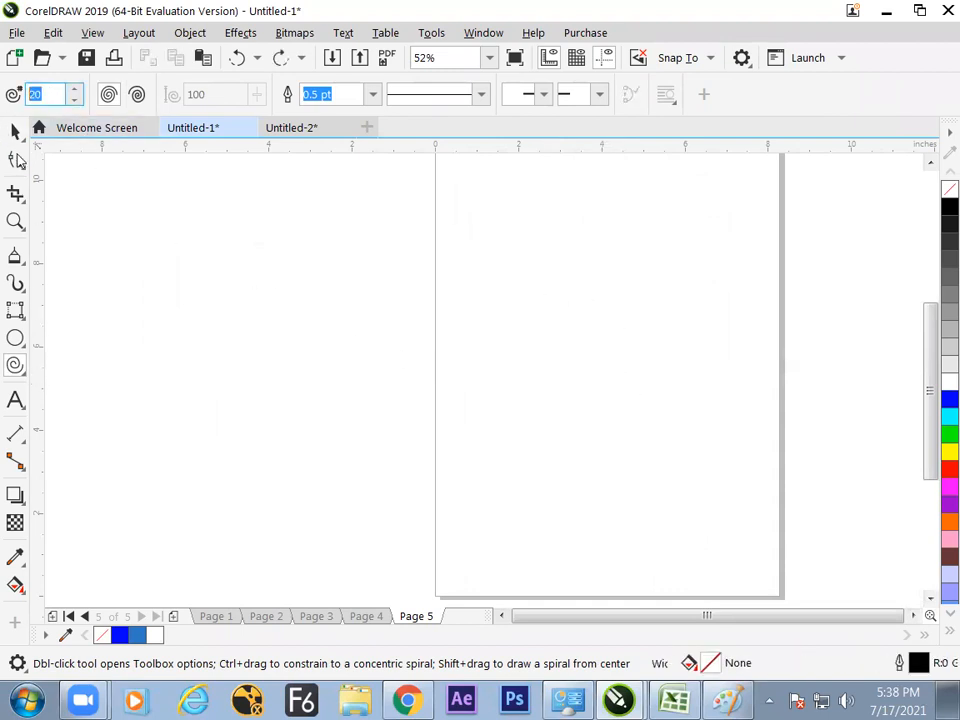
pyautogui.write('2')
pyautogui.moveTo(546, 298); pyautogui.dragTo(668, 442)
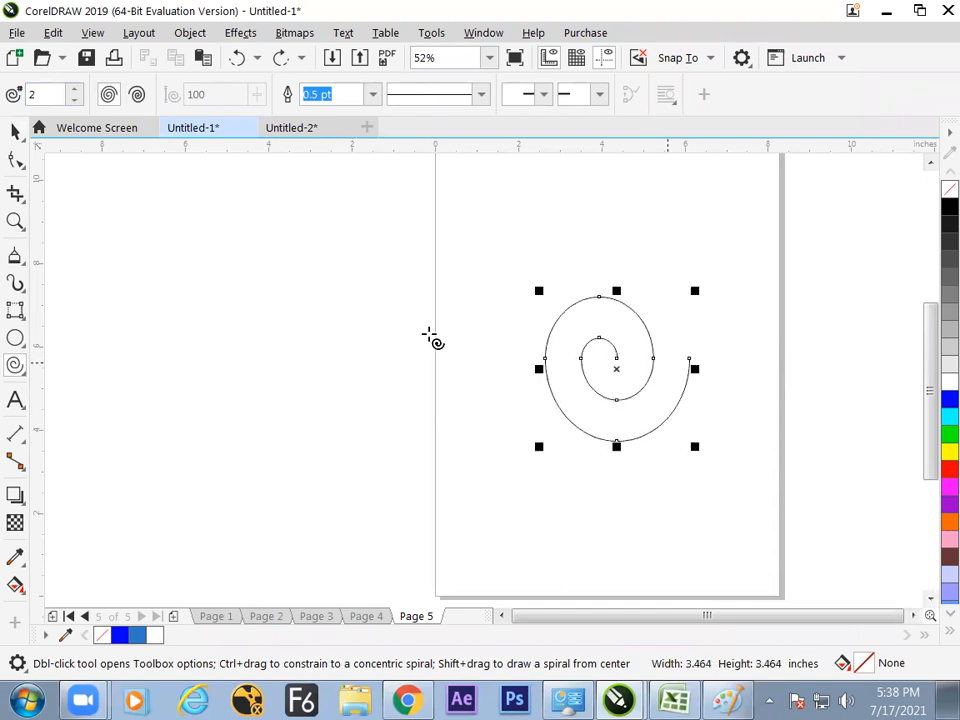
pyautogui.press('space')
pyautogui.moveTo(617, 362); pyautogui.dragTo(583, 345)
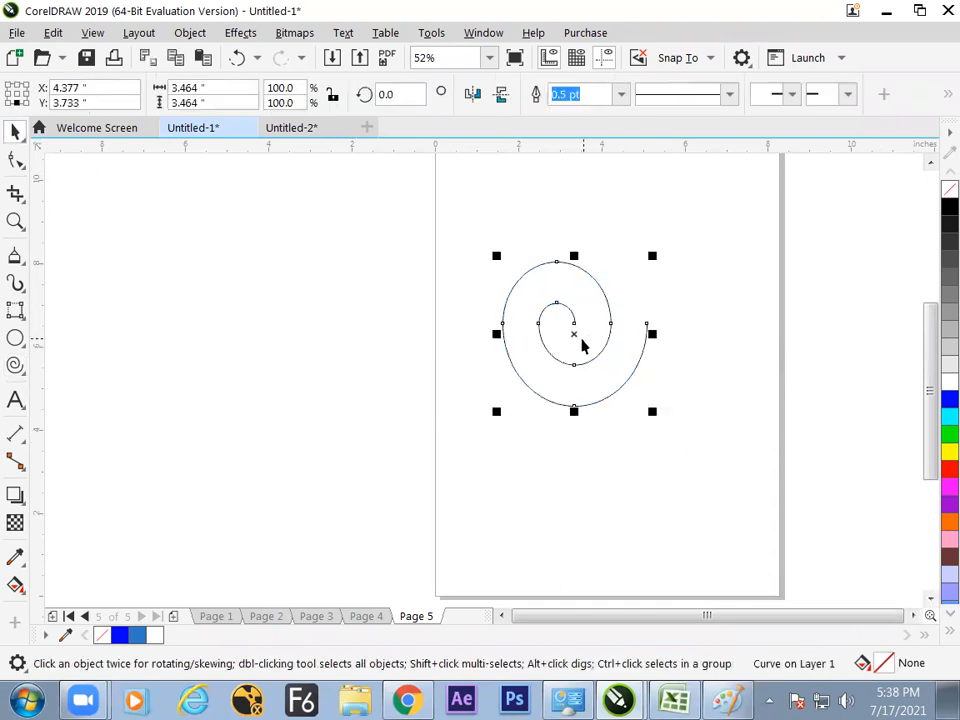
# Shift the spiral slightly left and down, try converting its outline to an object, and undo the conversion
pyautogui.click(189, 32)
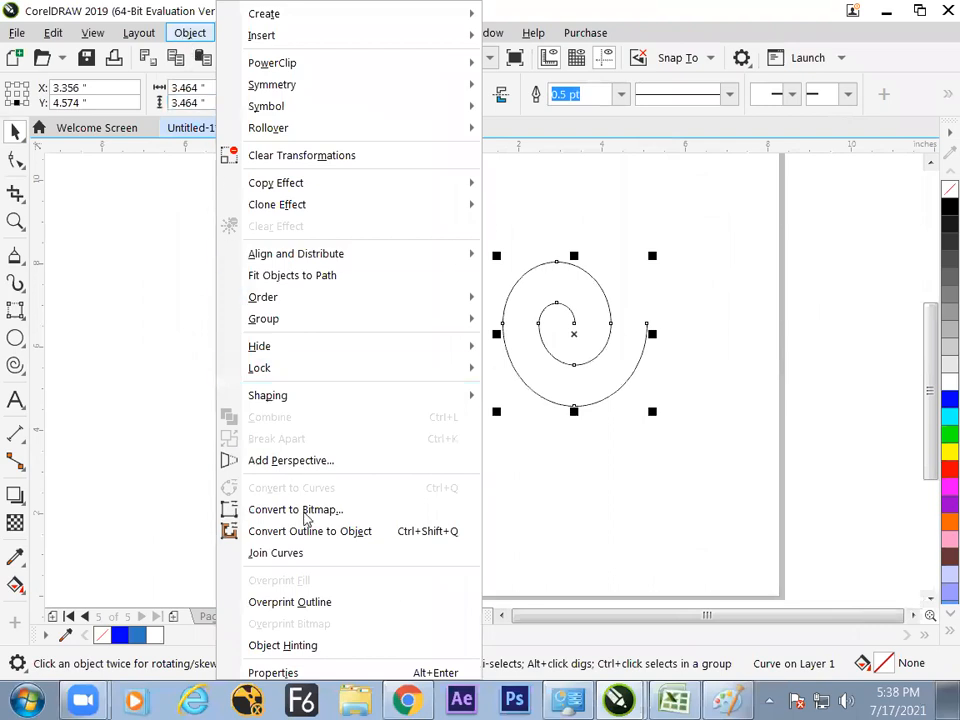
pyautogui.click(317, 544)
pyautogui.click(583, 388)
pyautogui.moveTo(583, 388); pyautogui.dragTo(545, 398)
pyautogui.click(190, 33)
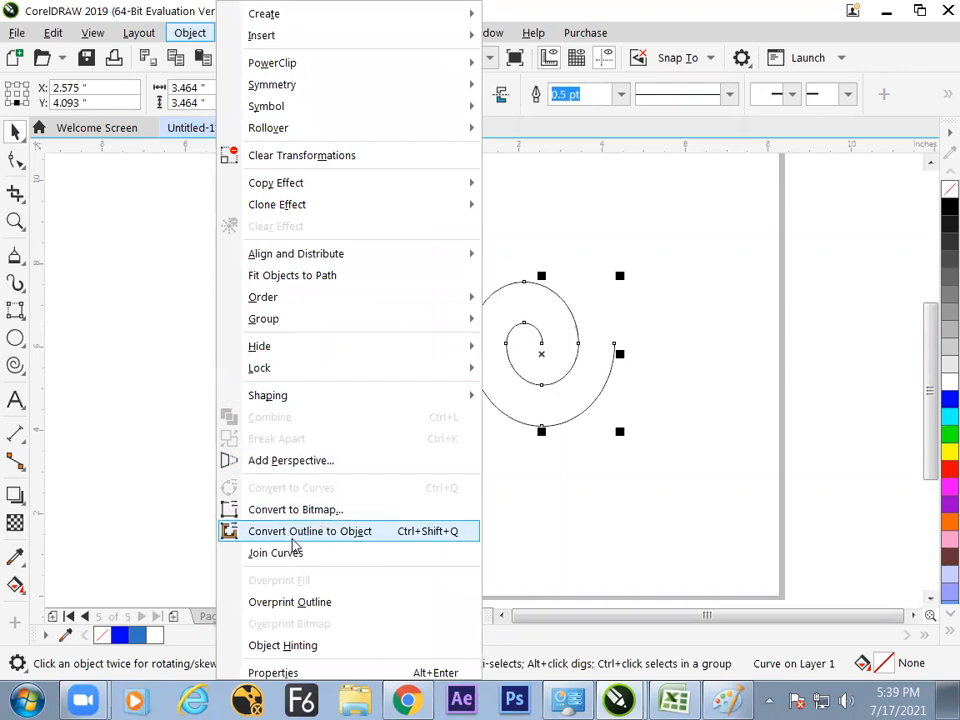
pyautogui.click(299, 532)
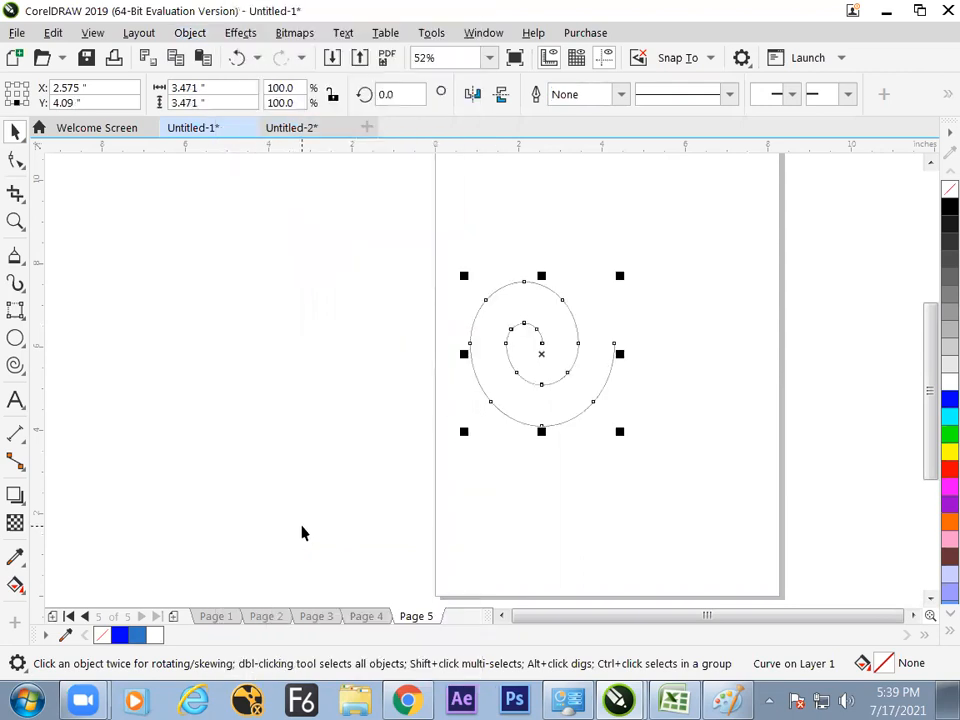
pyautogui.hotkey('ctrl', 'z')
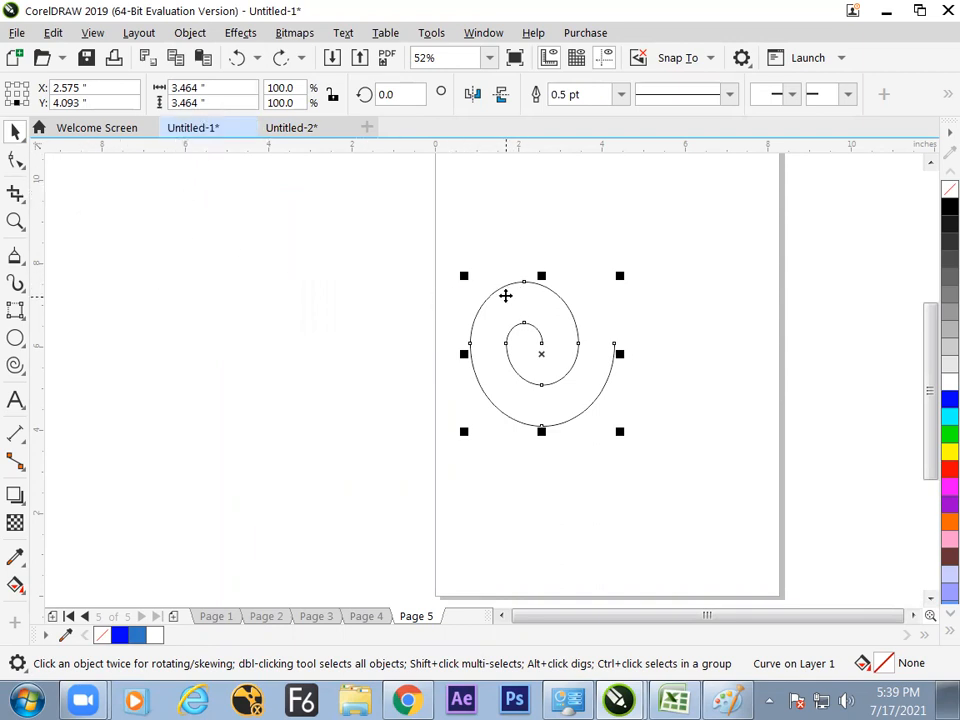
# Move the spiral off the left side of page 5 and place a duplicate level with it just inside the page's left edge
pyautogui.click(15, 160)
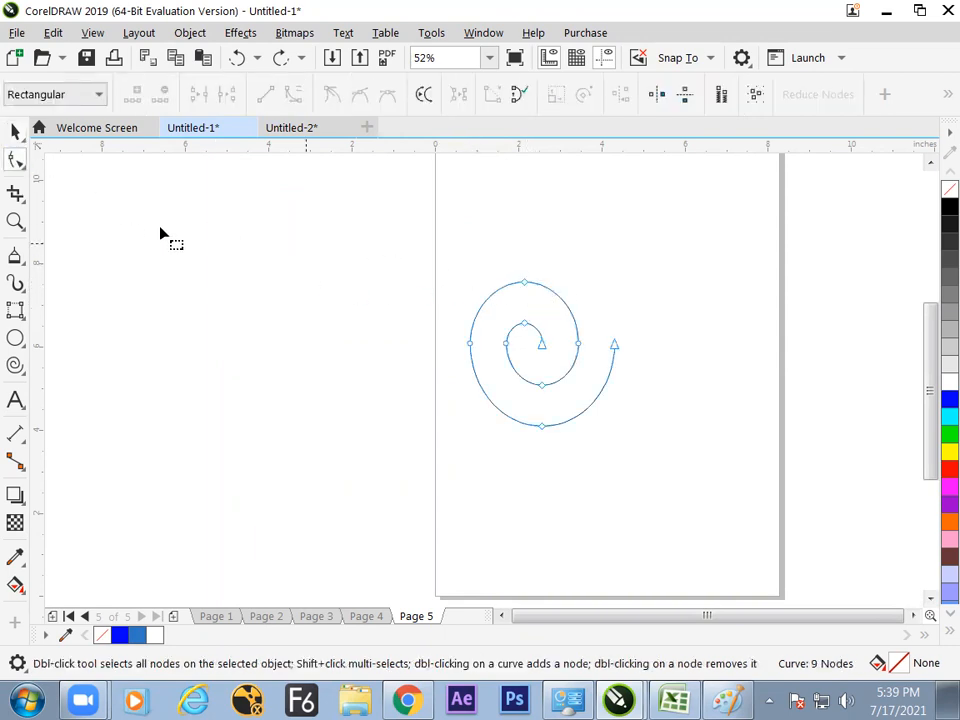
pyautogui.click(15, 131)
pyautogui.click(243, 311)
pyautogui.moveTo(513, 352); pyautogui.dragTo(292, 318)
pyautogui.moveTo(302, 268); pyautogui.dragTo(512, 288)
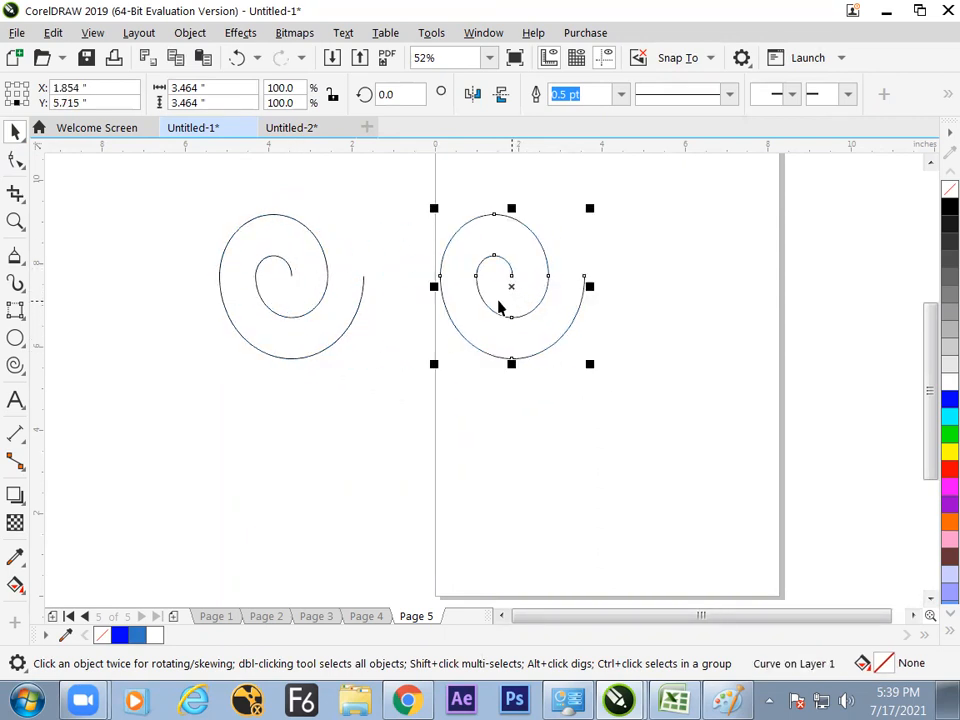
pyautogui.moveTo(300, 286); pyautogui.dragTo(312, 276)
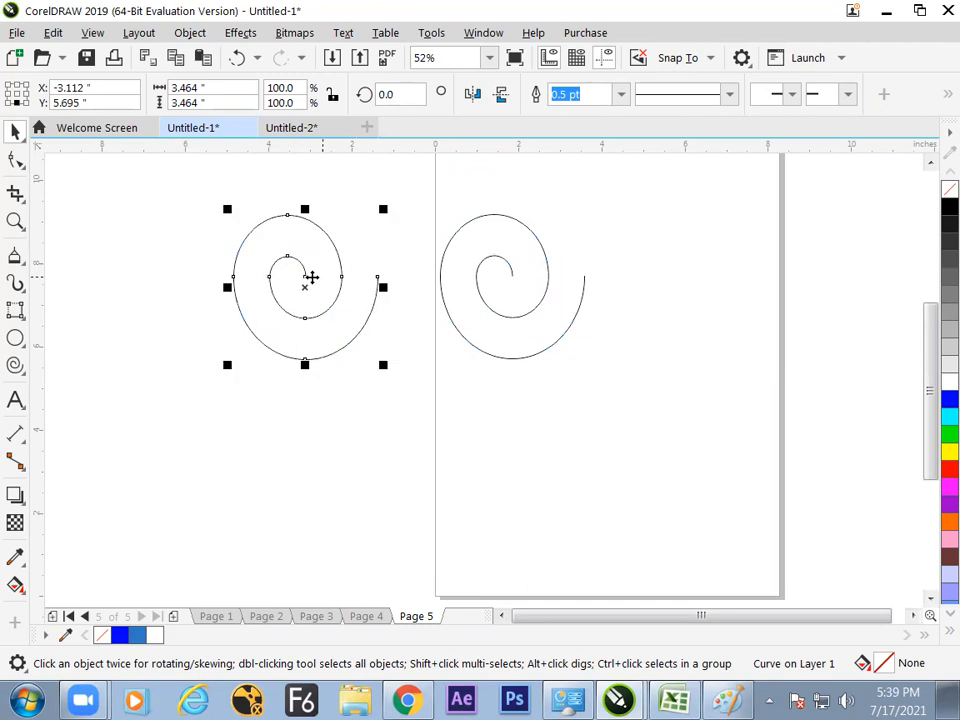
# Break the spiral left of the page at all its nodes except the outer end node
pyautogui.click(17, 176)
pyautogui.moveTo(204, 198); pyautogui.dragTo(345, 388)
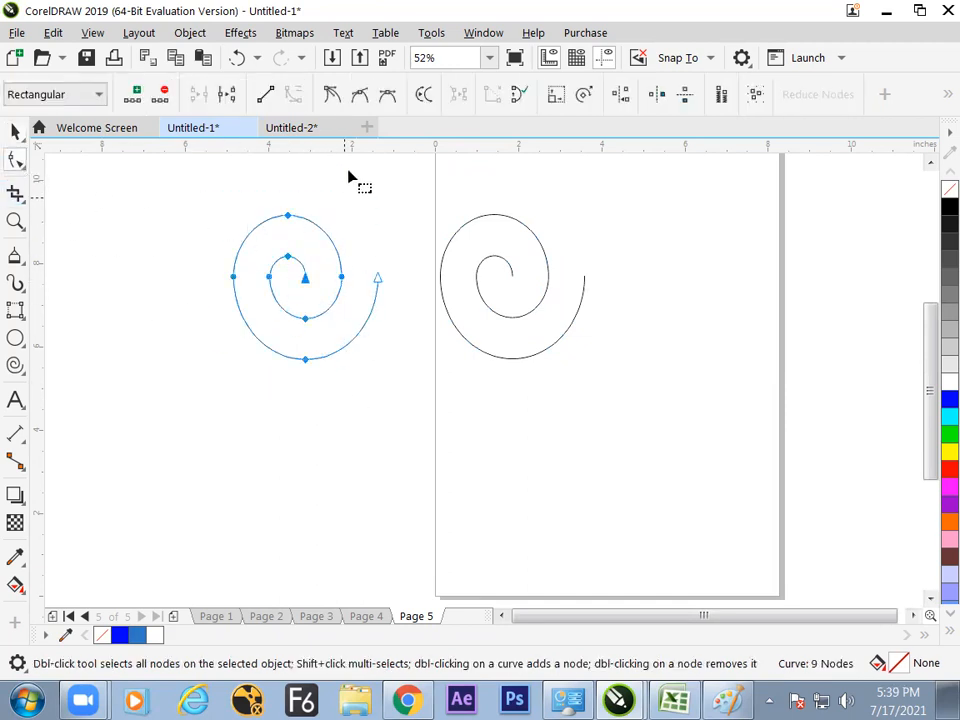
pyautogui.click(229, 100)
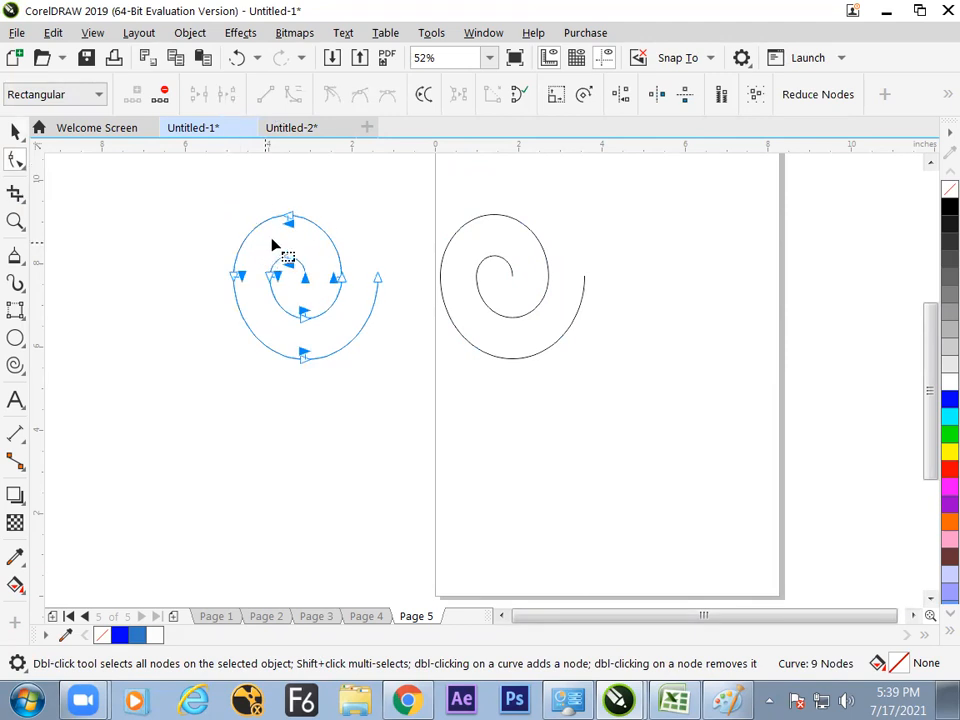
# Break the split spiral apart into separate curves and give all but the outermost segment a yellow outline
pyautogui.click(190, 32)
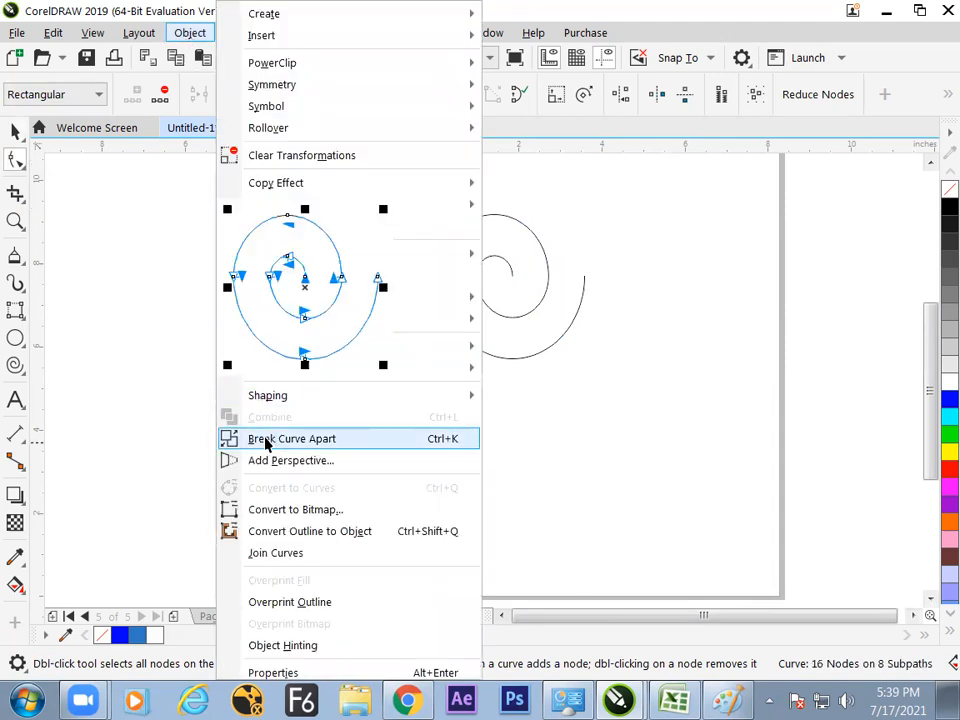
pyautogui.click(265, 443)
pyautogui.moveTo(191, 183); pyautogui.dragTo(371, 401)
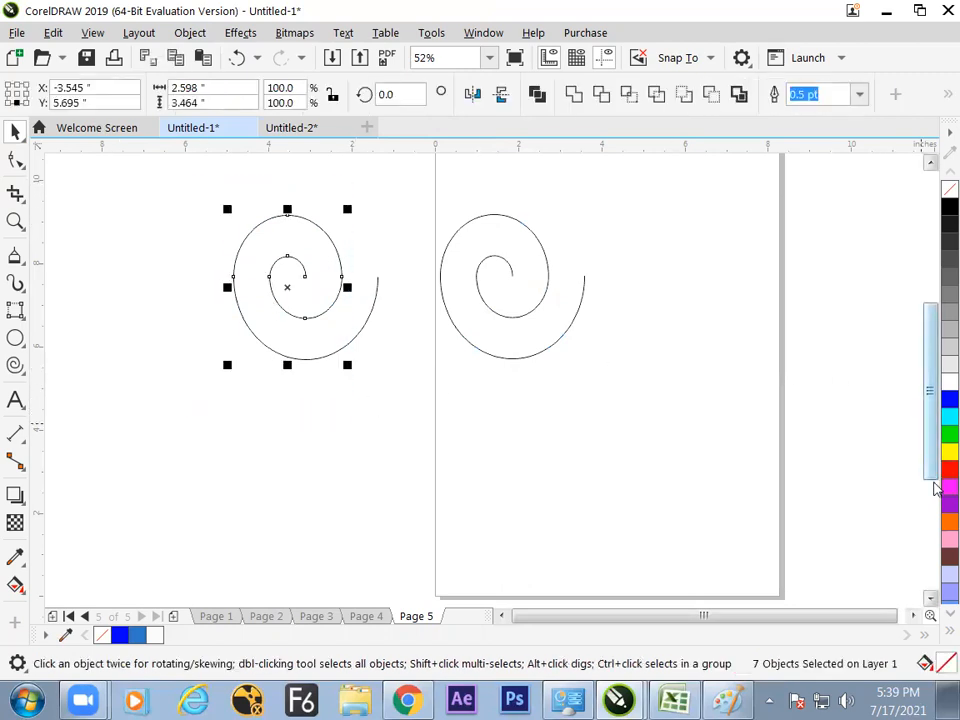
pyautogui.rightClick(940, 458)
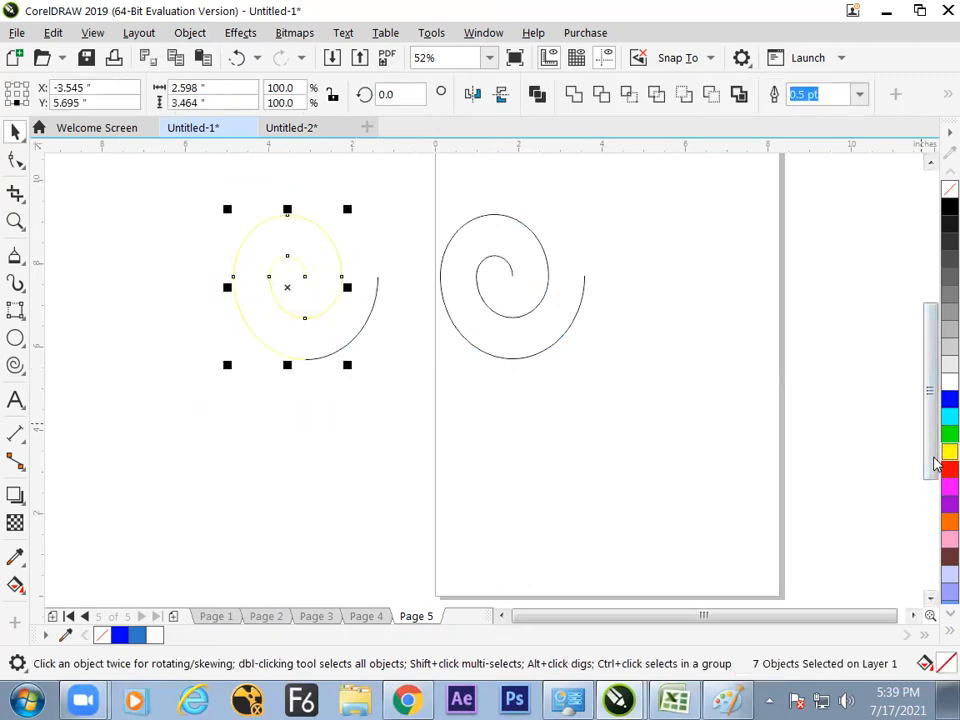
# Outline the left spiral's second-outermost segment in red, the segments further inward in blue, and the innermost segment in red
pyautogui.rightClick(946, 468)
pyautogui.click(210, 212)
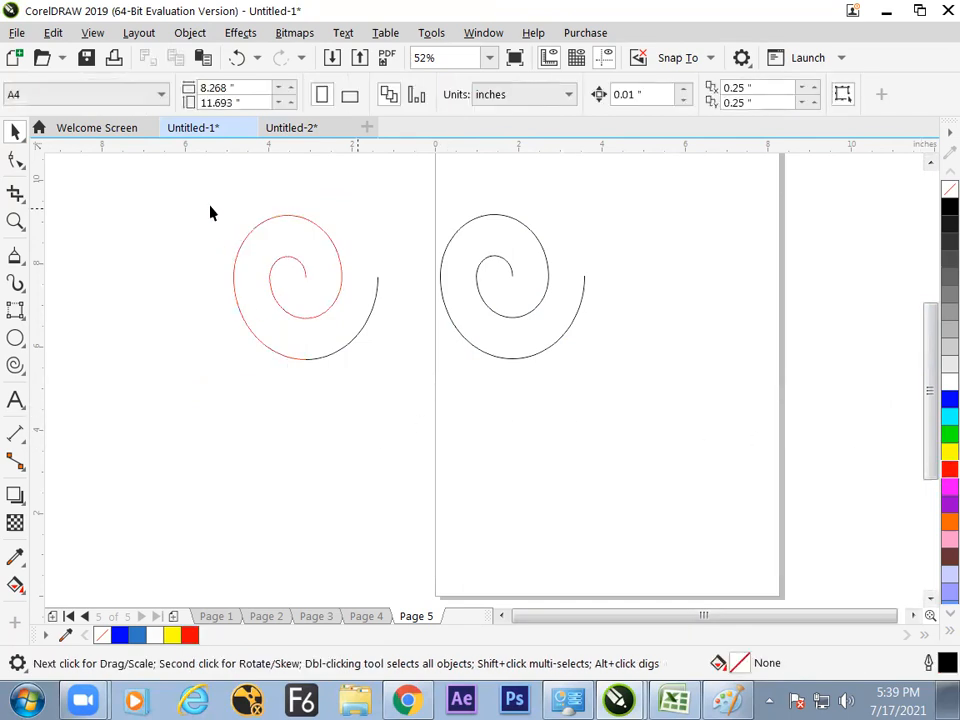
pyautogui.moveTo(212, 205); pyautogui.dragTo(347, 328)
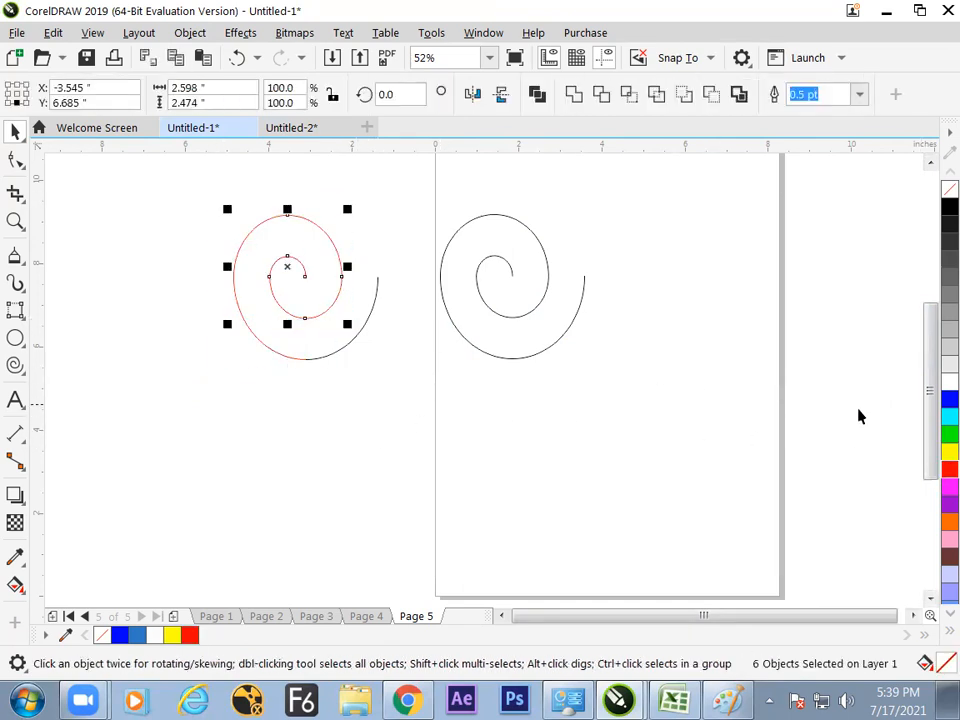
pyautogui.rightClick(937, 434)
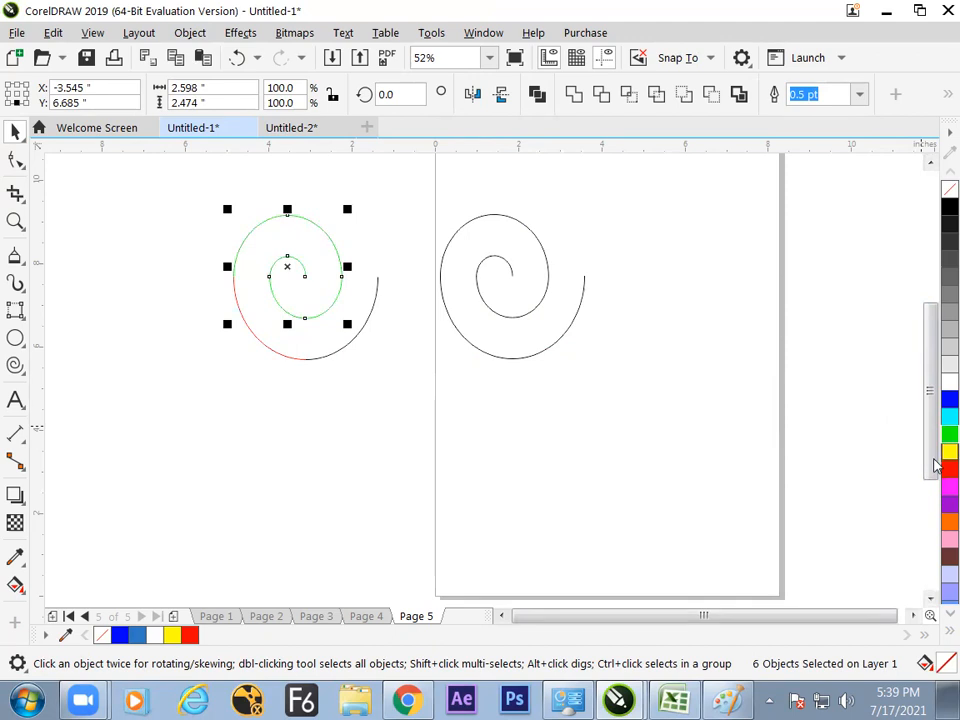
pyautogui.rightClick(945, 400)
pyautogui.click(437, 422)
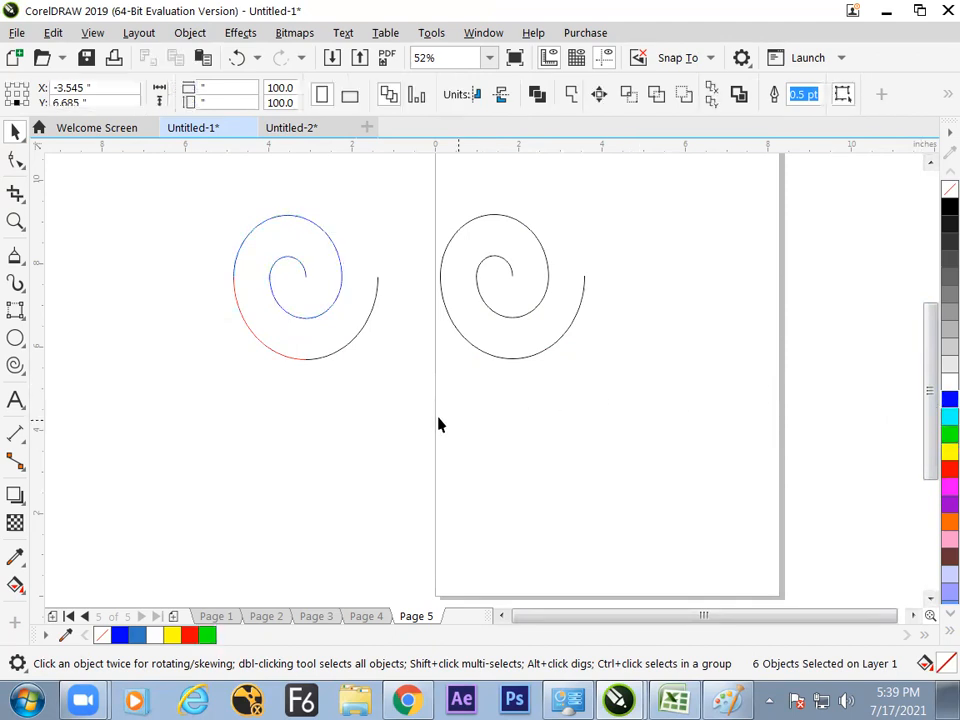
pyautogui.click(305, 281)
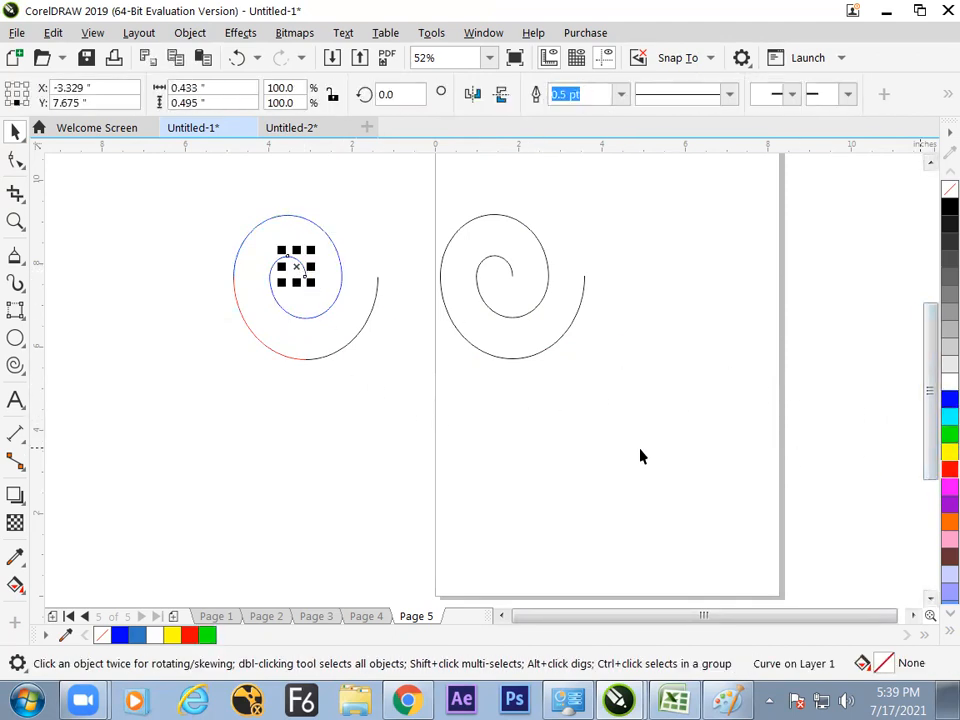
pyautogui.click(327, 428)
# Set the outline width of all eight segments of the coloured spiral to 8.0 pt
pyautogui.moveTo(208, 201); pyautogui.dragTo(401, 388)
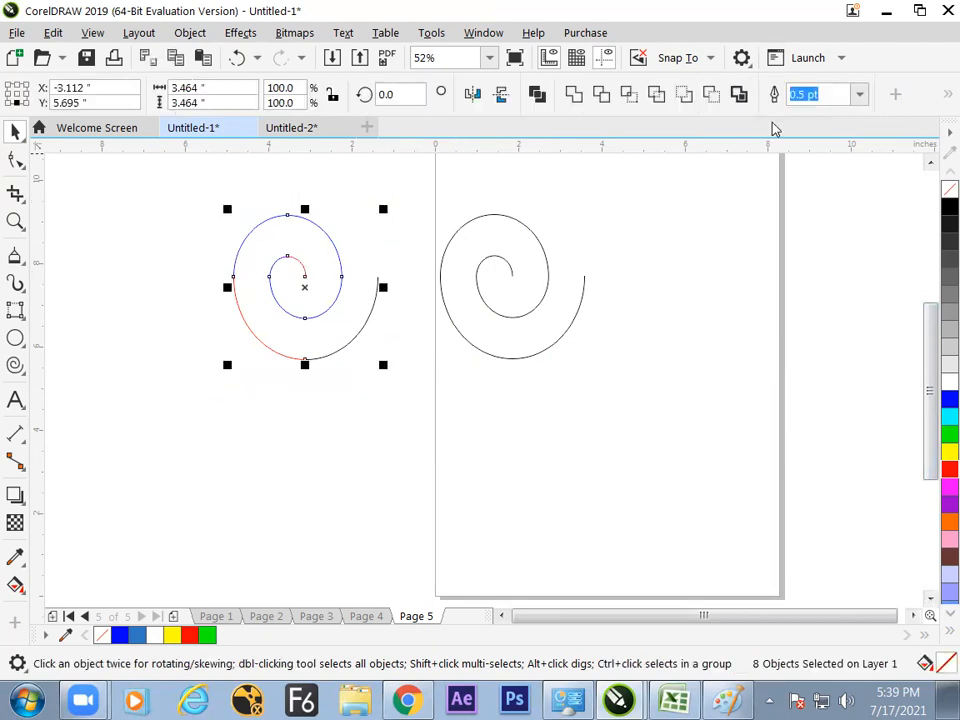
pyautogui.click(859, 94)
pyautogui.click(835, 241)
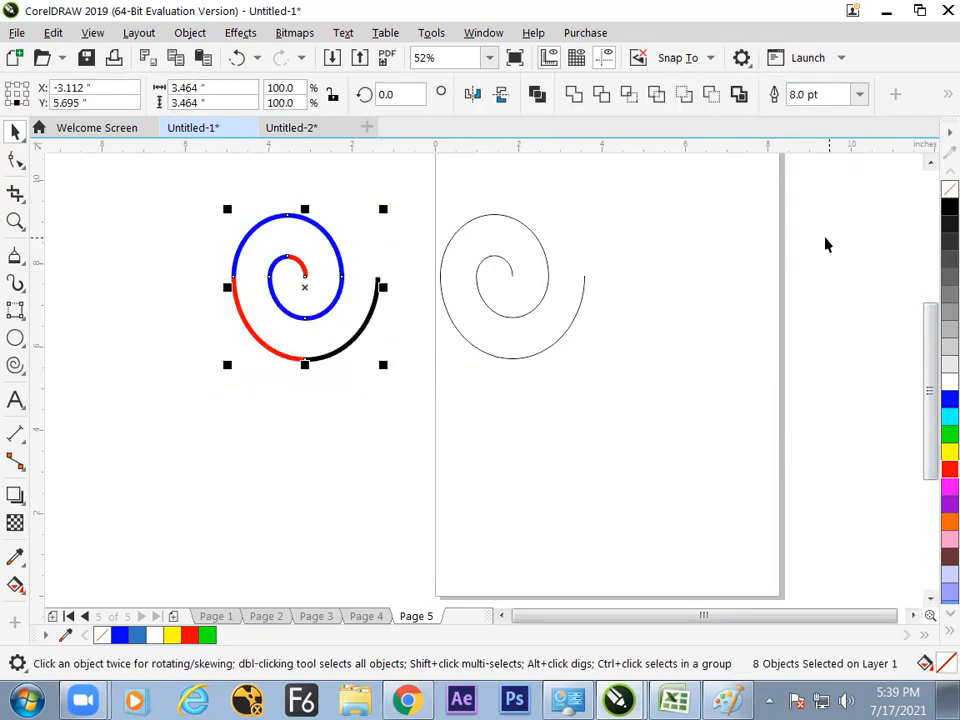
pyautogui.click(625, 390)
# Give the coloured spiral's upper-right segment of the outer turn a cyan outline
pyautogui.click(337, 265)
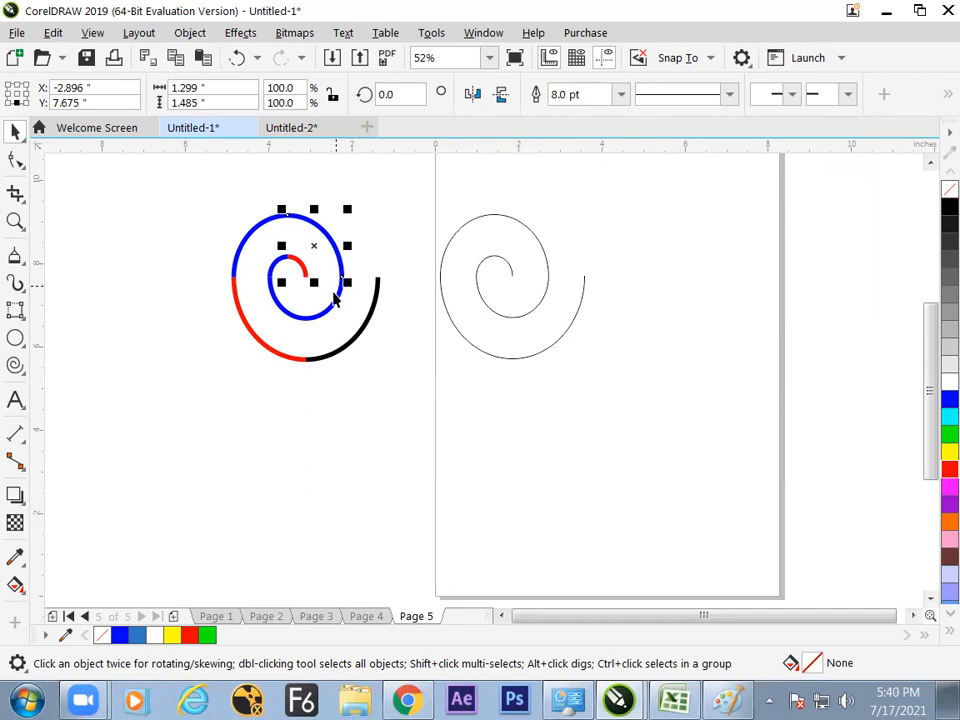
pyautogui.rightClick(949, 415)
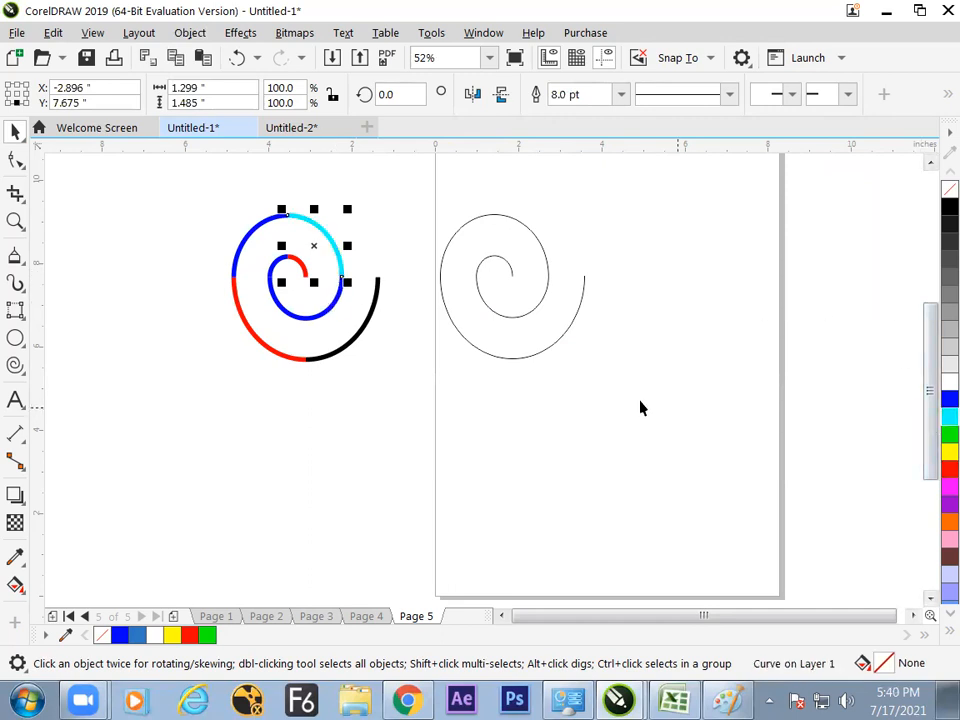
pyautogui.click(335, 462)
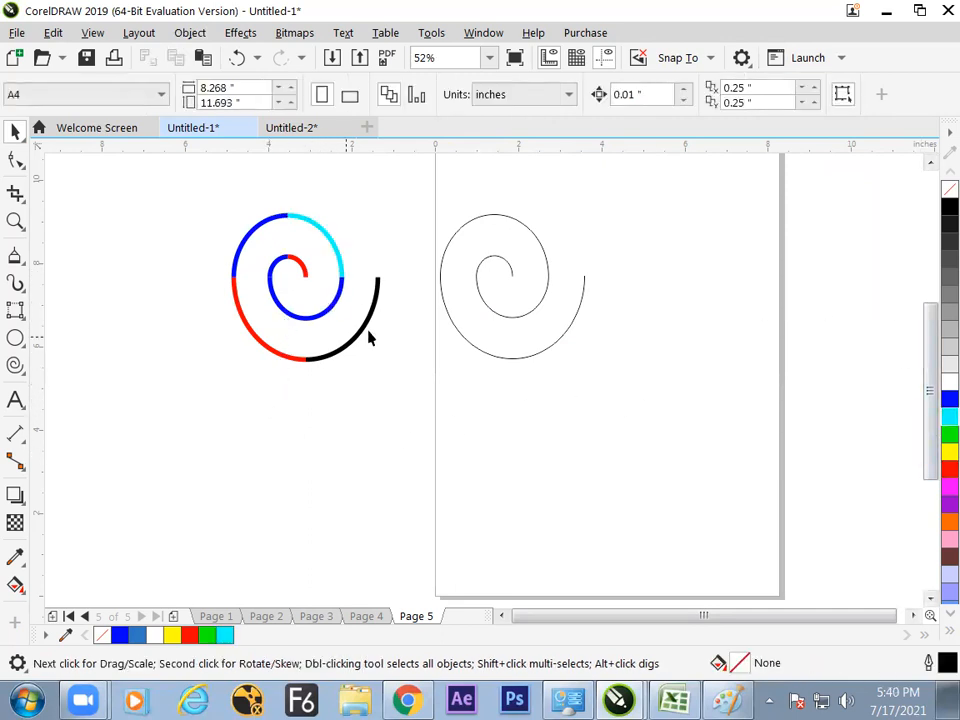
# Draw a wavy freehand line about 4.8 in wide and 1.1 in high to the right of the thin spiral
pyautogui.click(489, 312)
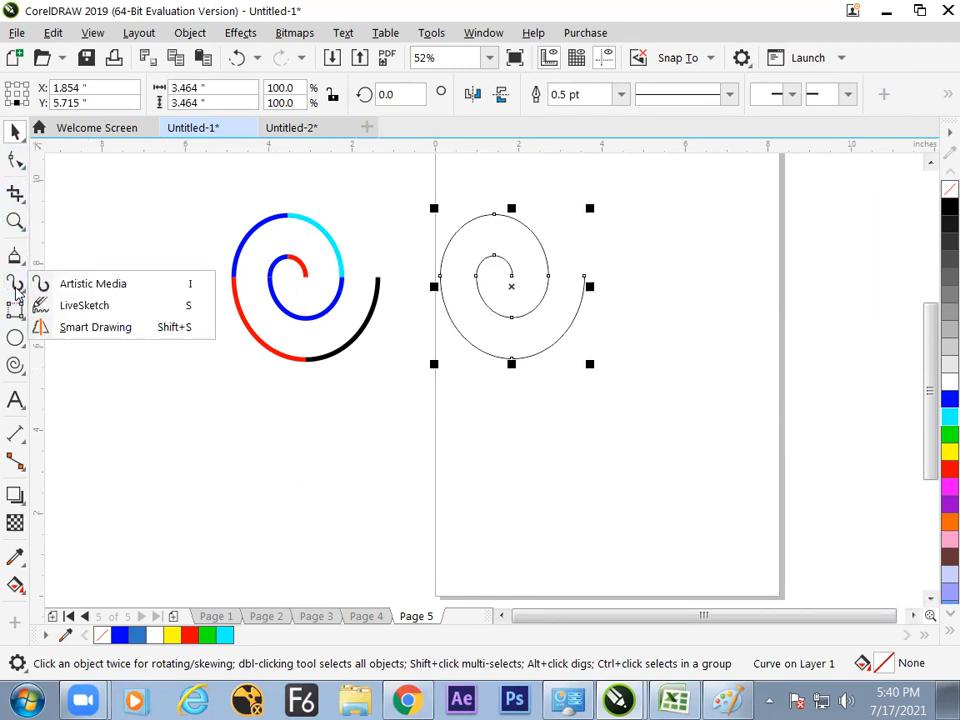
pyautogui.moveTo(20, 290)
pyautogui.moveTo(38, 263)
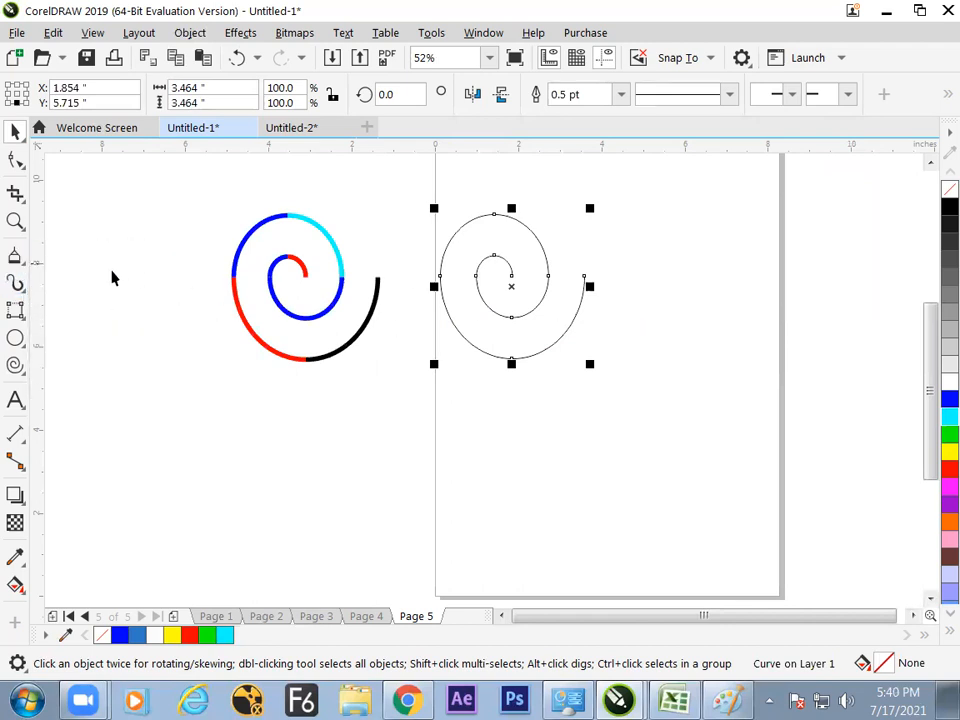
pyautogui.click(17, 285)
pyautogui.moveTo(19, 287)
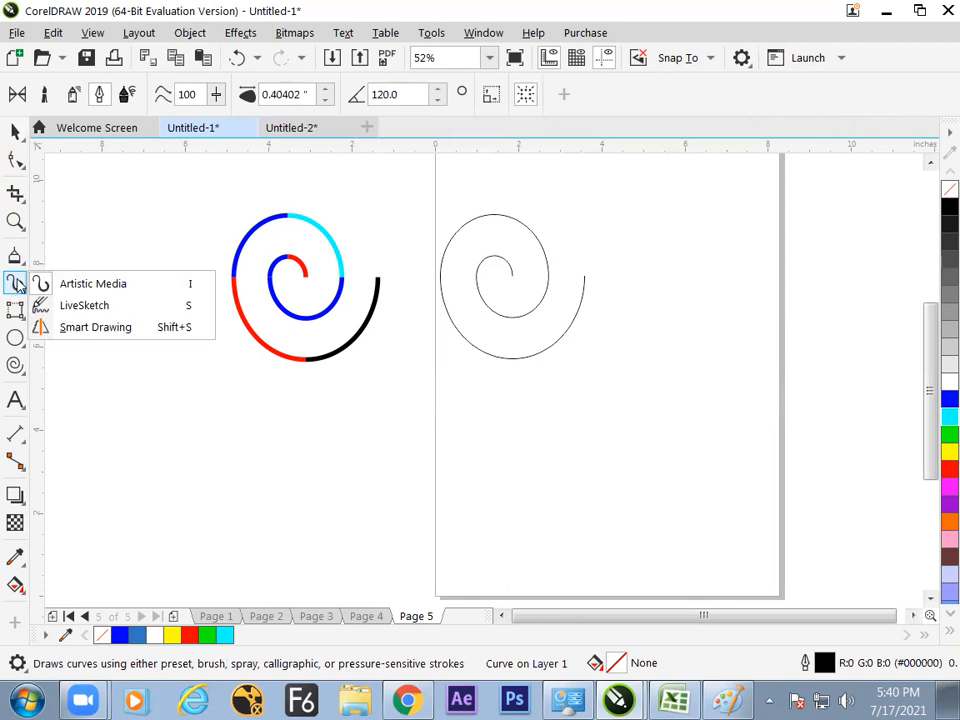
pyautogui.moveTo(15, 256)
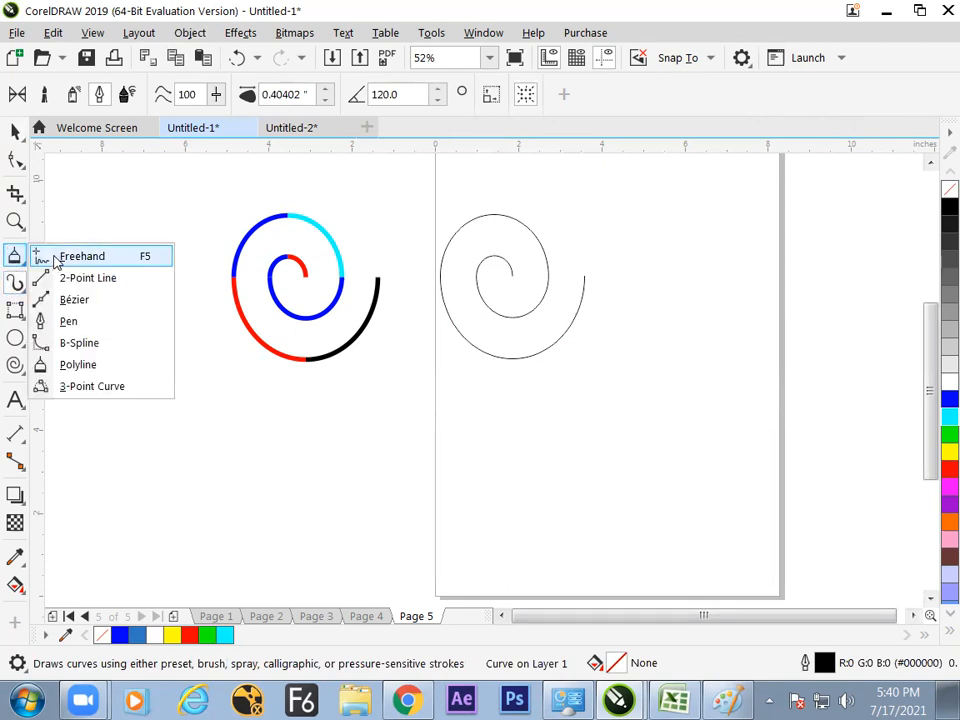
pyautogui.click(57, 260)
pyautogui.moveTo(608, 300)
pyautogui.mouseDown()
pyautogui.moveTo(623, 268)
pyautogui.moveTo(806, 268)
pyautogui.mouseUp()
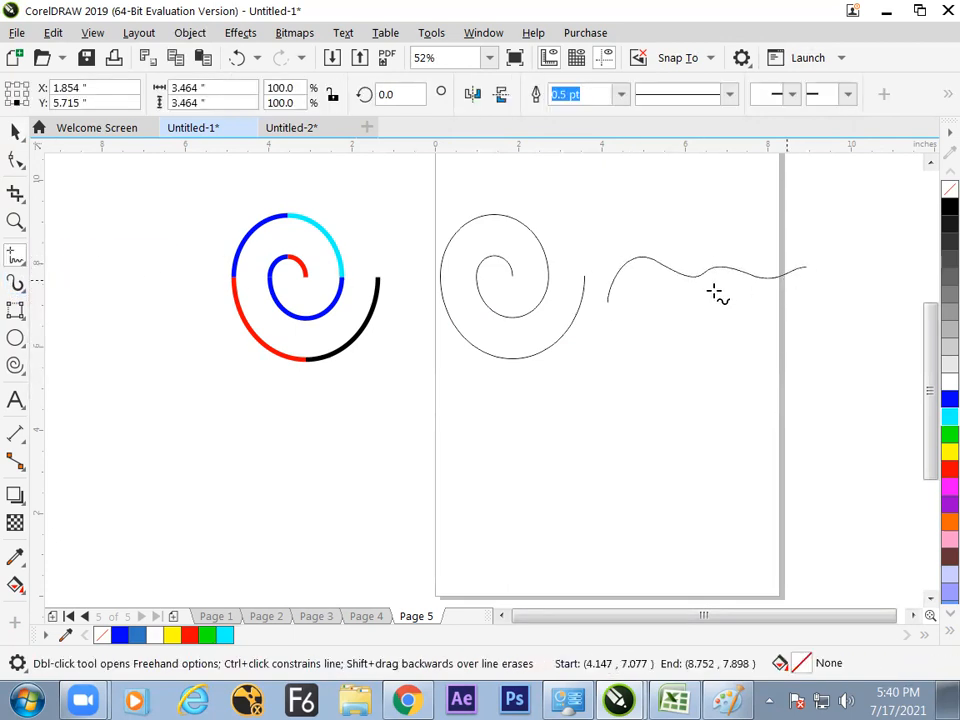
# Convert the thin spiral's outline to an object
pyautogui.click(15, 133)
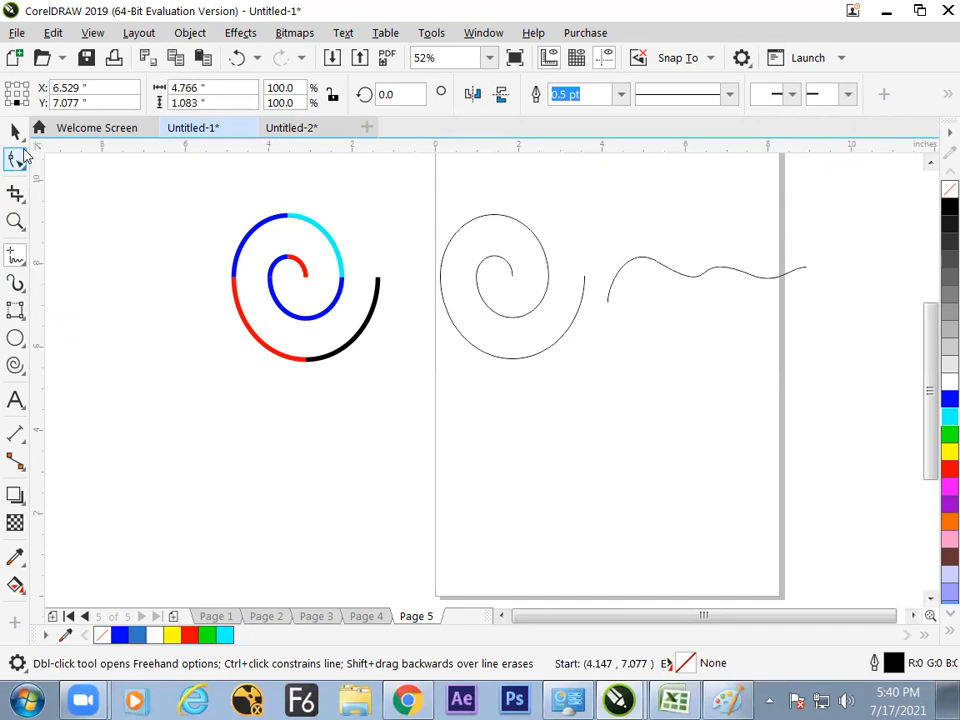
pyautogui.click(523, 315)
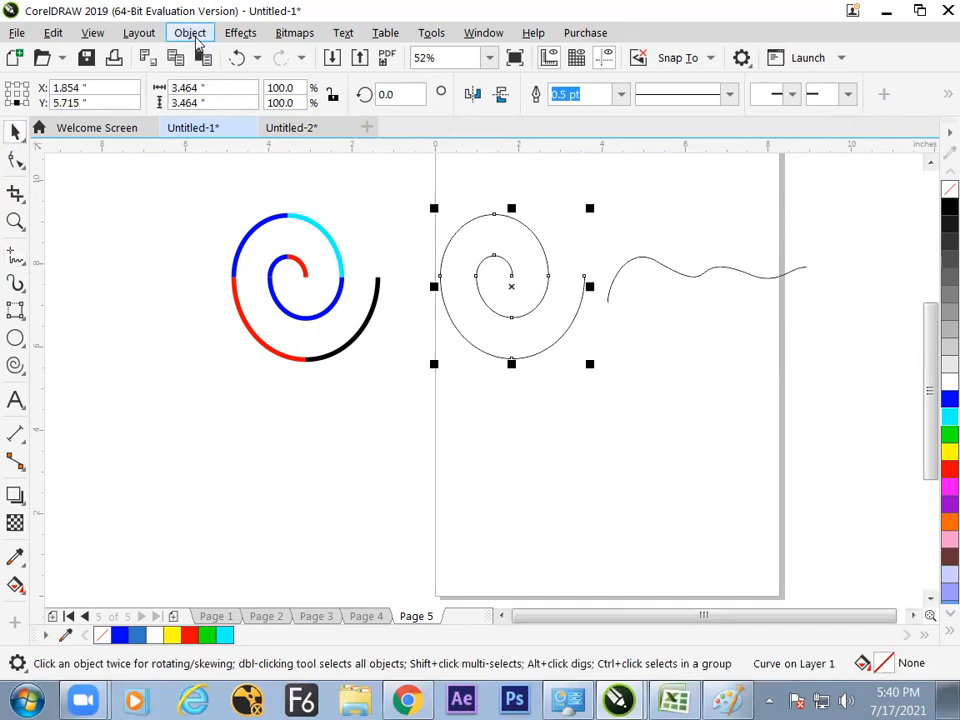
pyautogui.click(197, 38)
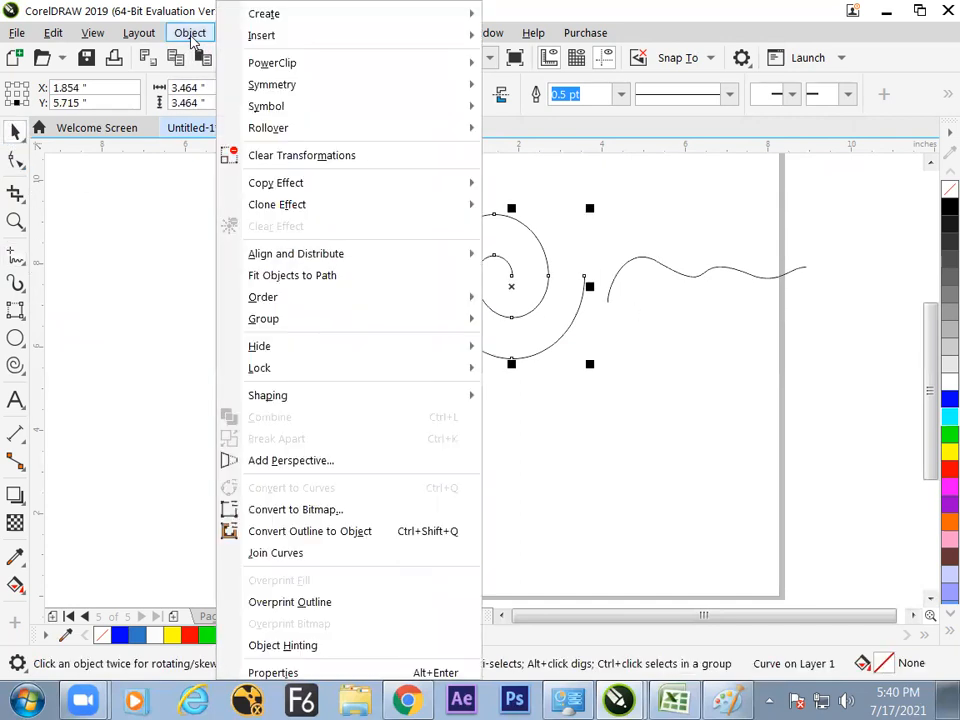
pyautogui.click(323, 531)
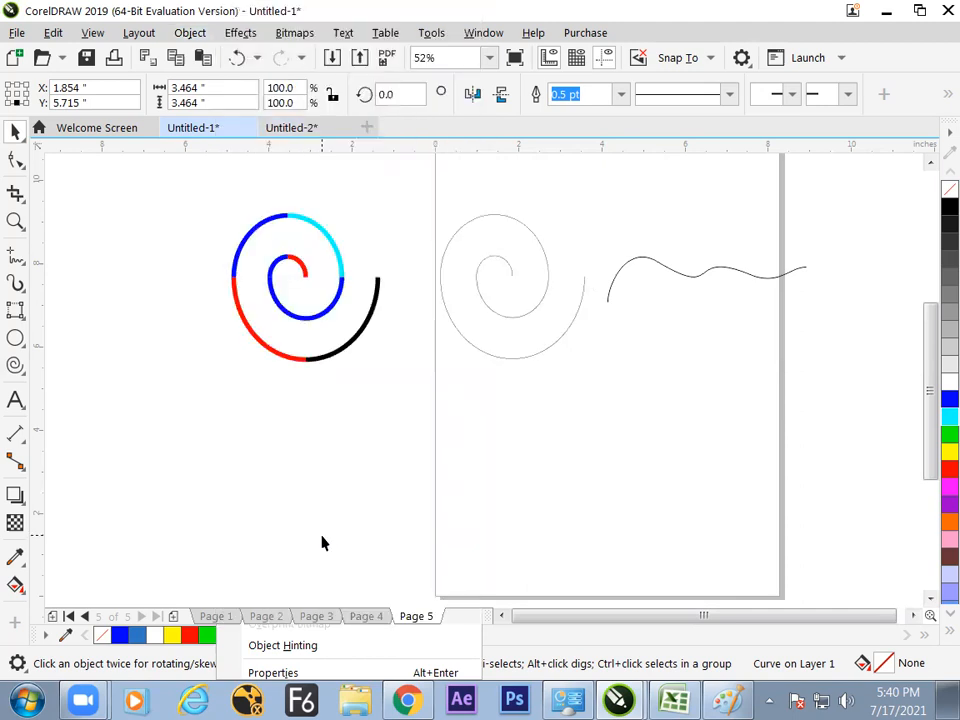
# Reshape the converted spiral's outer end by pulling its two end nodes apart into a wide tapering wedge
pyautogui.click(15, 160)
pyautogui.scroll(2, 575, 375)
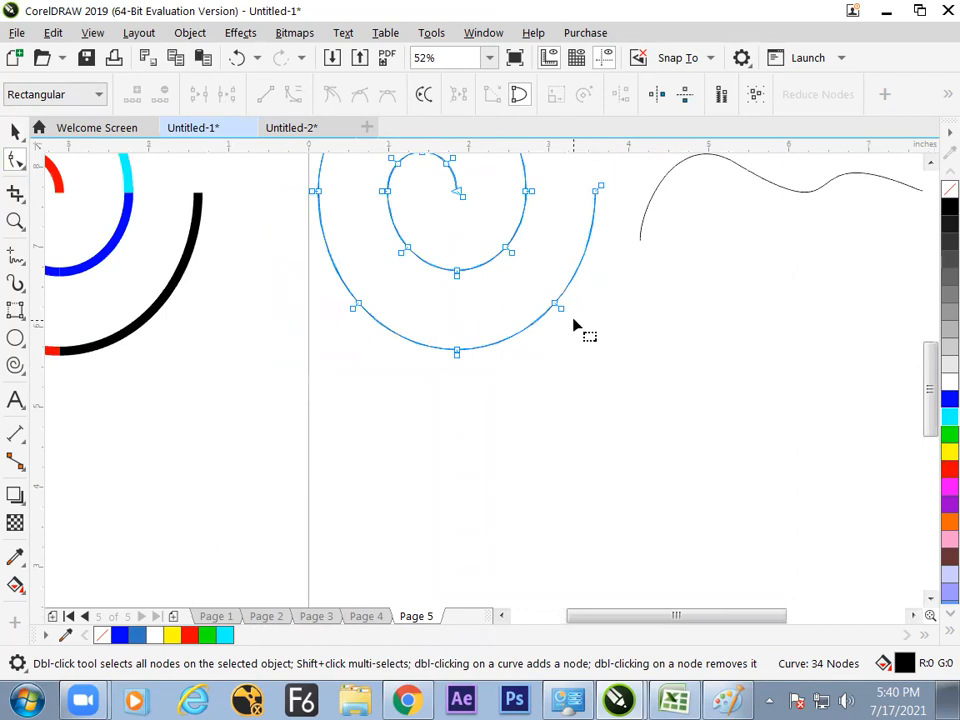
pyautogui.moveTo(594, 198)
pyautogui.mouseDown()
pyautogui.moveTo(562, 190)
pyautogui.moveTo(611, 194)
pyautogui.mouseUp()
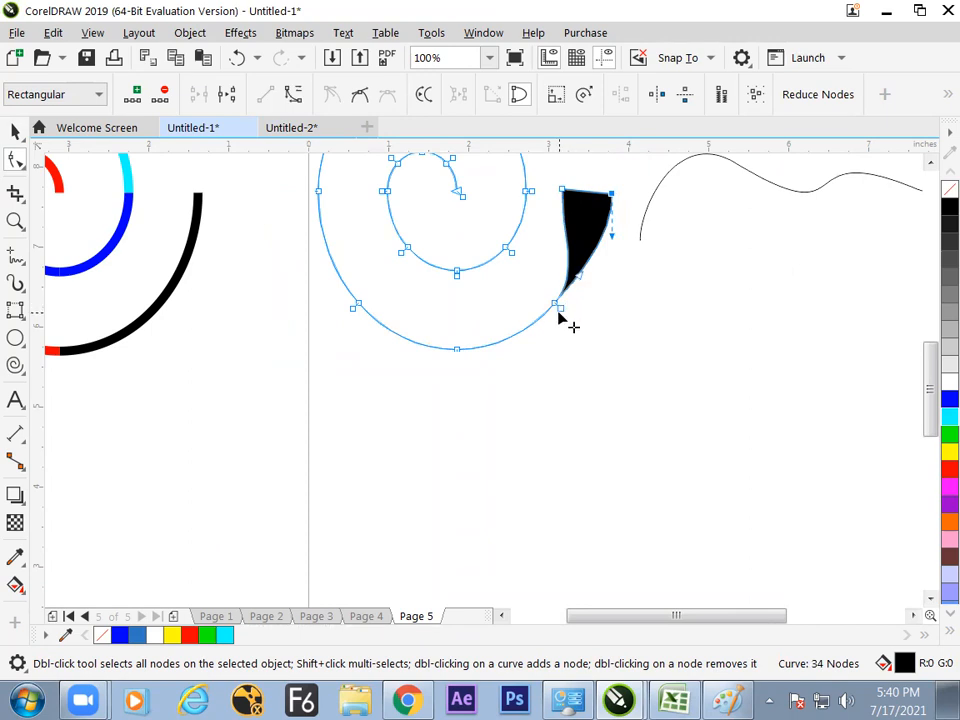
pyautogui.click(189, 33)
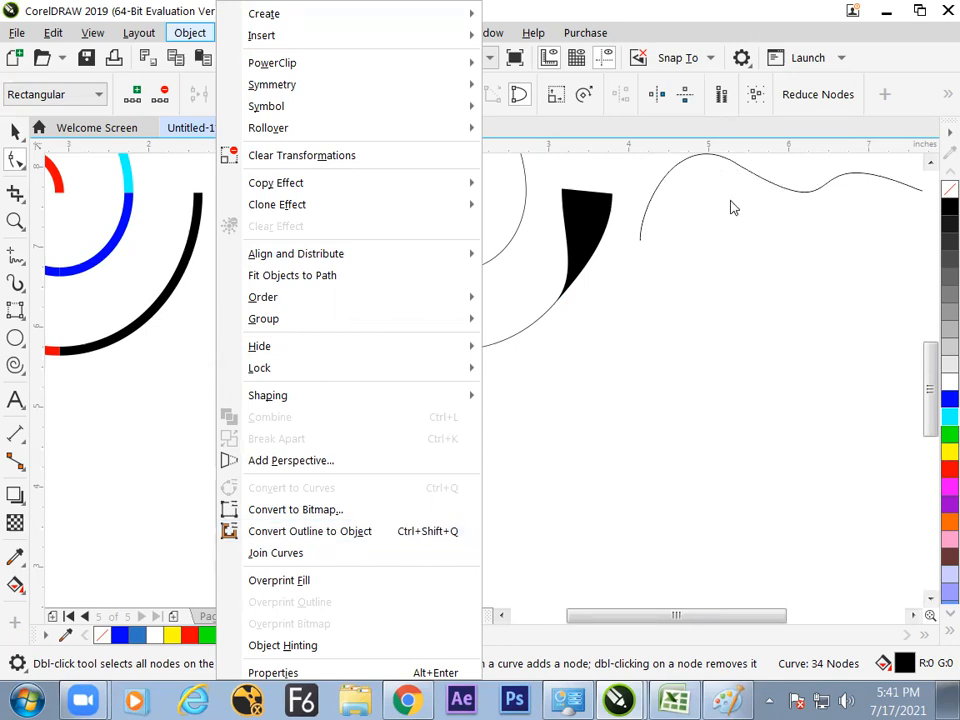
pyautogui.click(575, 365)
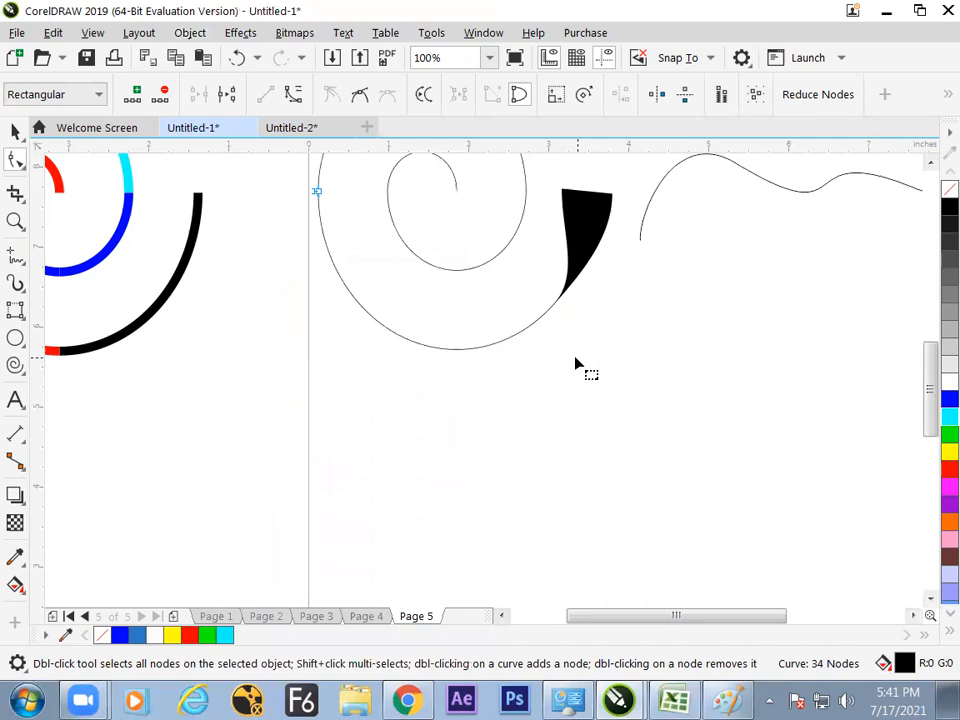
# Draw a winding freehand curve about 3 in wide and 2.8 in high below the wavy line, discarding the first attempt
pyautogui.click(15, 255)
pyautogui.moveTo(683, 257)
pyautogui.mouseDown()
pyautogui.moveTo(717, 258)
pyautogui.moveTo(709, 330)
pyautogui.moveTo(669, 407)
pyautogui.moveTo(712, 474)
pyautogui.moveTo(770, 490)
pyautogui.mouseUp()
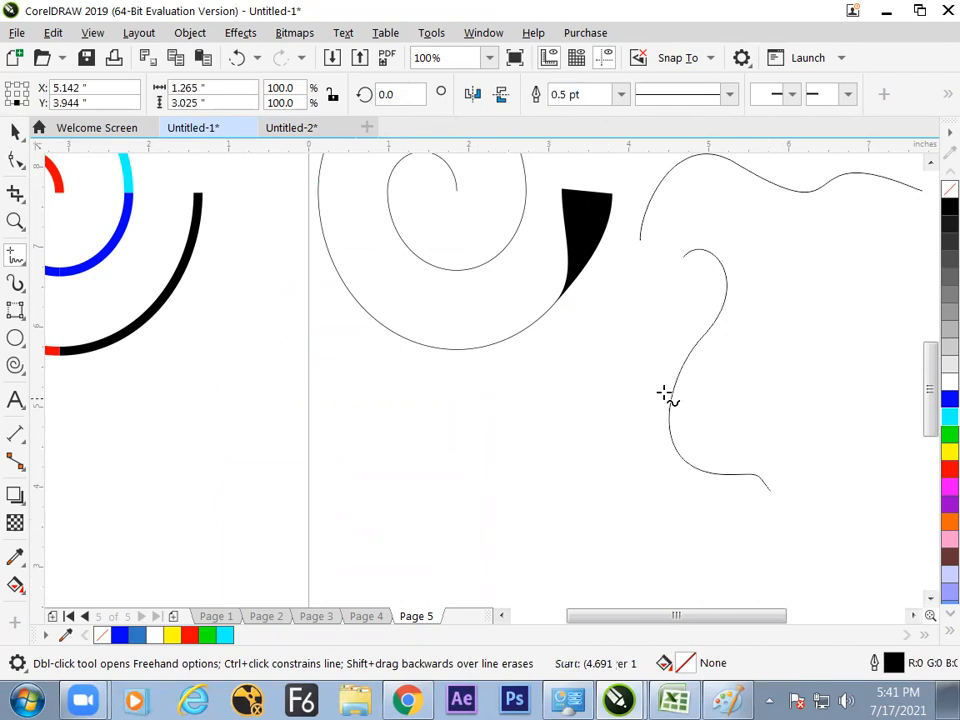
pyautogui.press('Delete')
pyautogui.moveTo(662, 270)
pyautogui.mouseDown()
pyautogui.moveTo(729, 291)
pyautogui.moveTo(689, 429)
pyautogui.moveTo(716, 466)
pyautogui.moveTo(782, 457)
pyautogui.moveTo(846, 479)
pyautogui.moveTo(898, 466)
pyautogui.mouseUp()
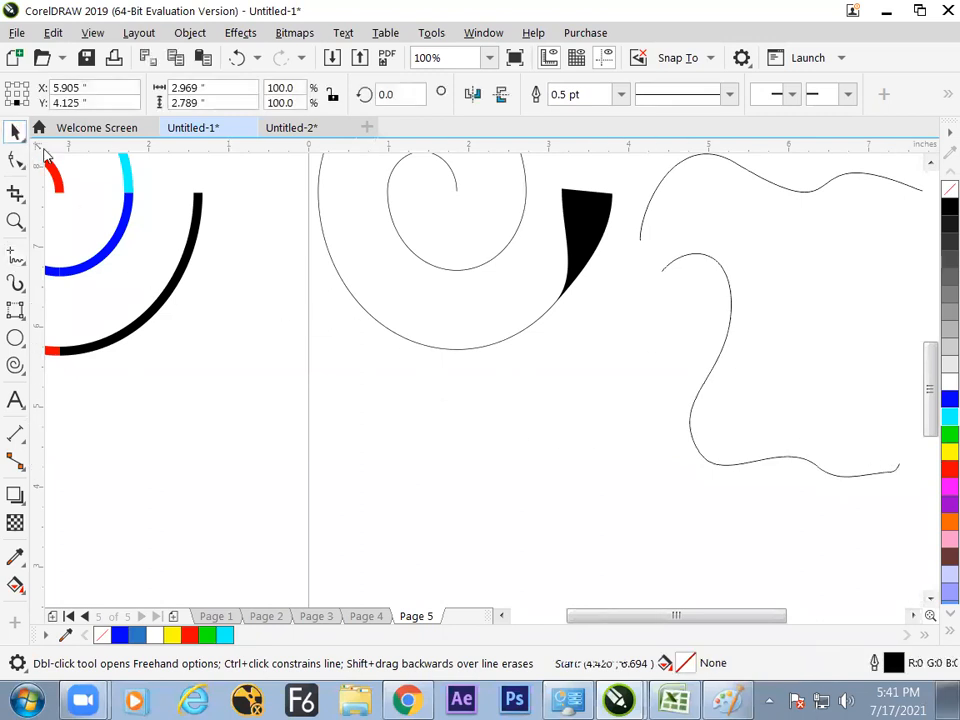
# Move the winding curve slightly down and left and convert its outline to an object
pyautogui.click(15, 131)
pyautogui.moveTo(729, 291)
pyautogui.mouseDown()
pyautogui.moveTo(685, 343)
pyautogui.moveTo(677, 339)
pyautogui.mouseUp()
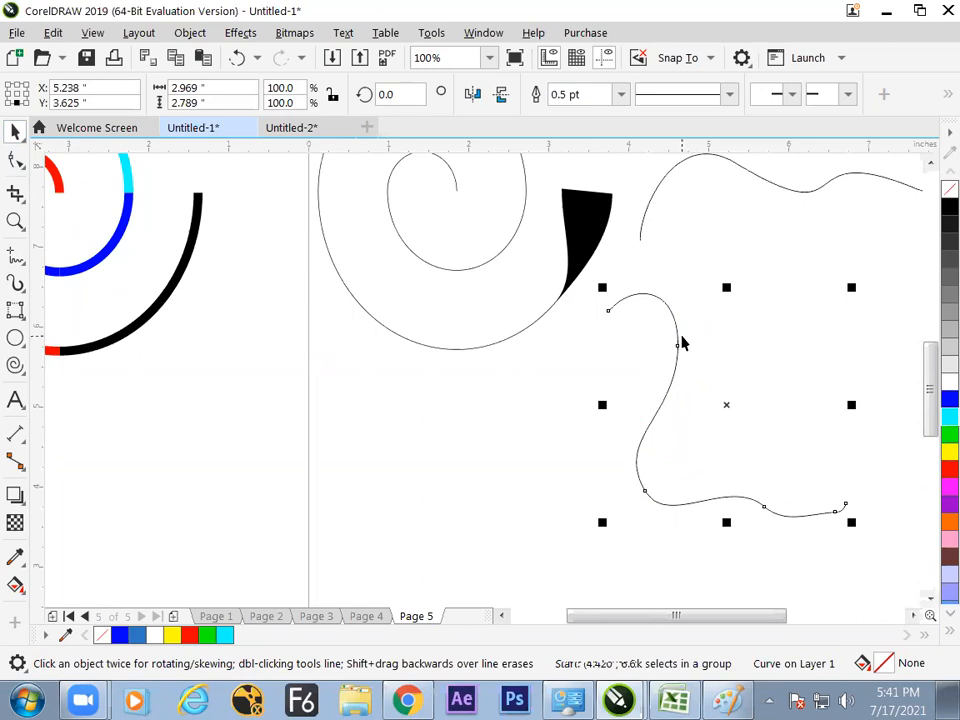
pyautogui.click(190, 34)
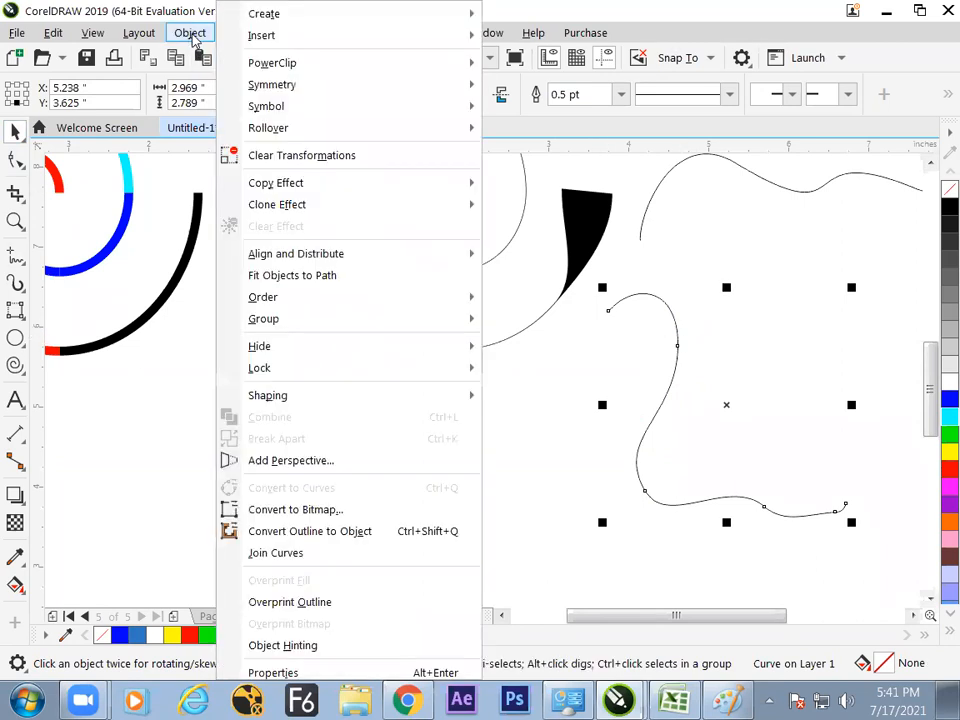
pyautogui.click(403, 538)
# Switch to the COREL EXCEL.xlsx workbook, enter "ctrl + shift + Q" in H130 and start J130 with "convert outline to"
pyautogui.hotkey('alt', 'Tab')
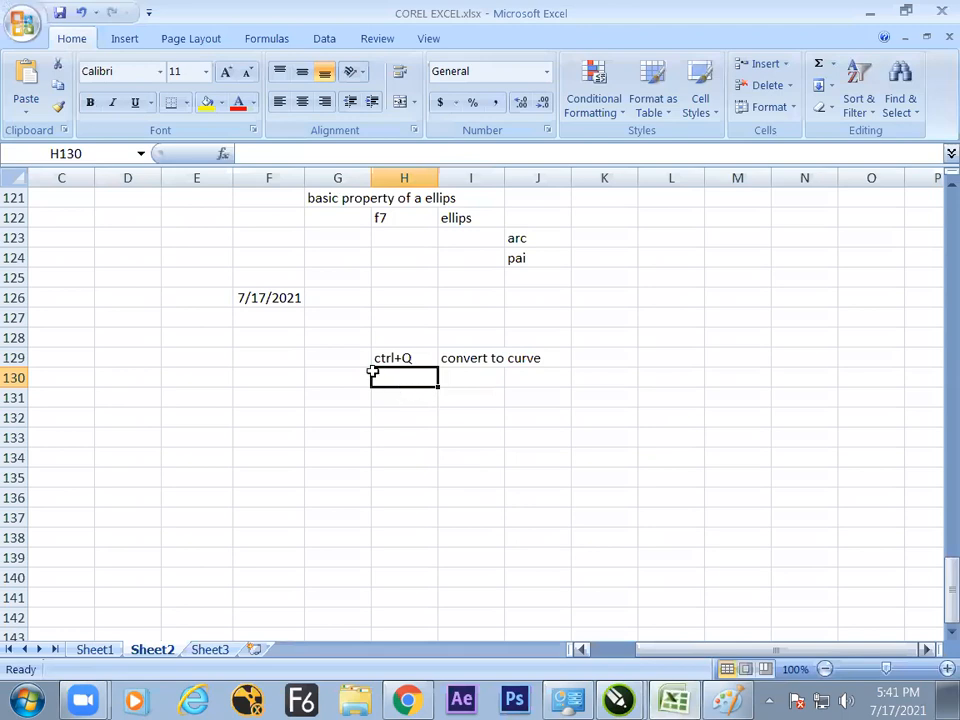
pyautogui.write('ctrl +')
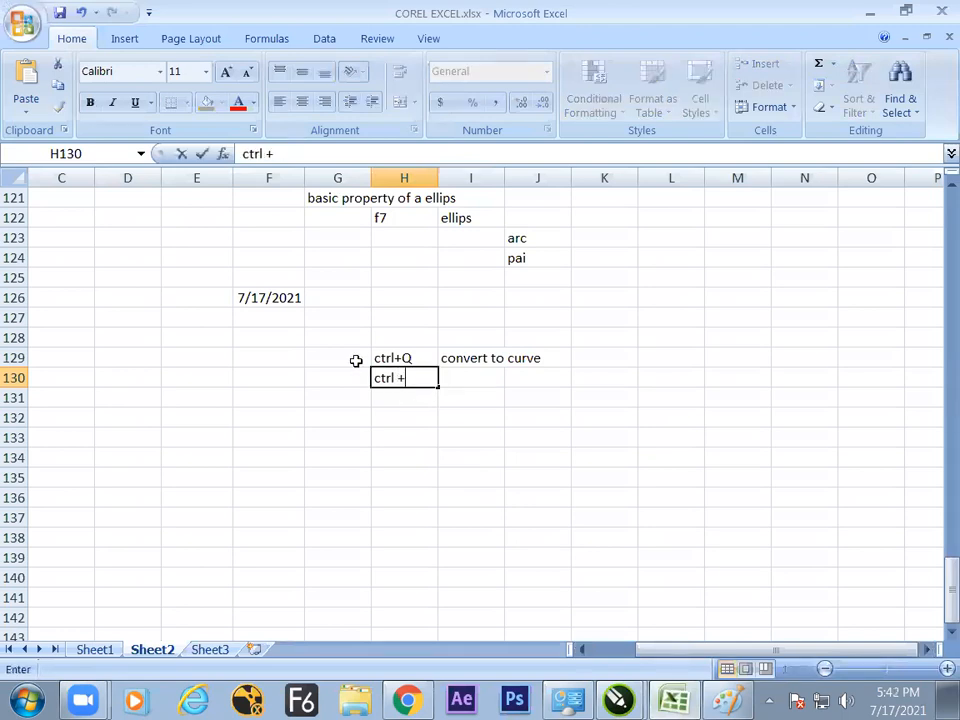
pyautogui.write(' shift')
pyautogui.press('Tab')
pyautogui.press('Tab')
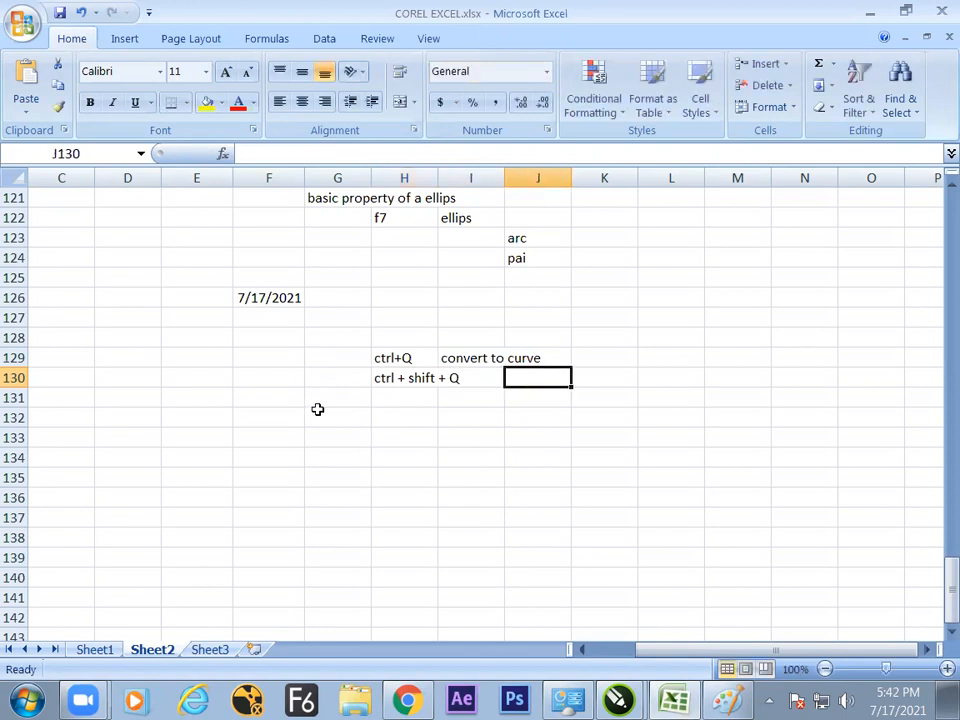
pyautogui.write('conve')
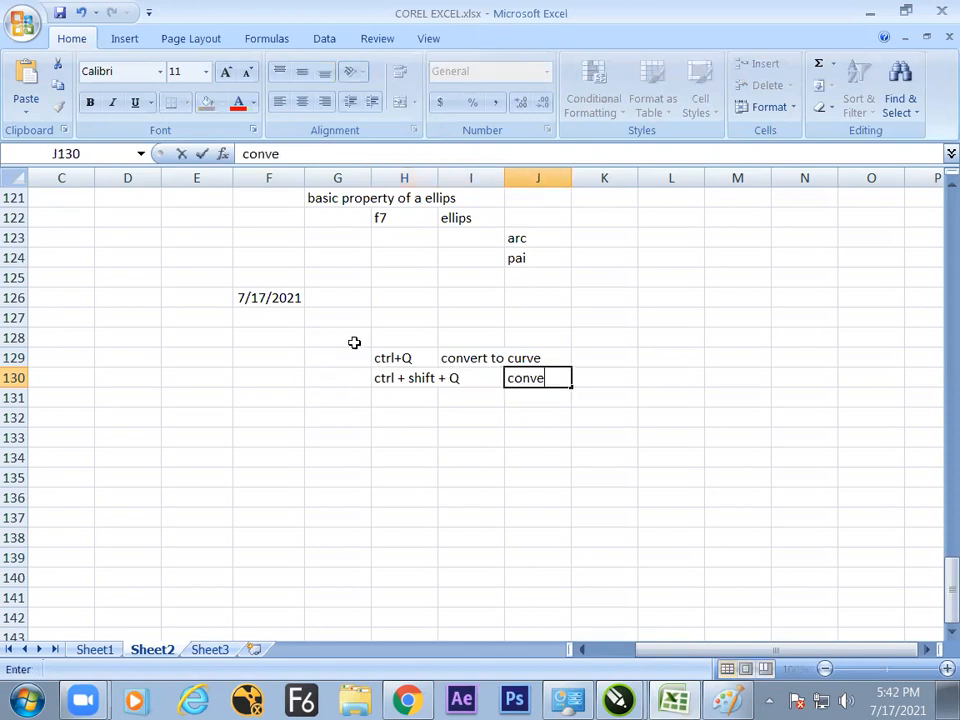
pyautogui.write('rt outline to')
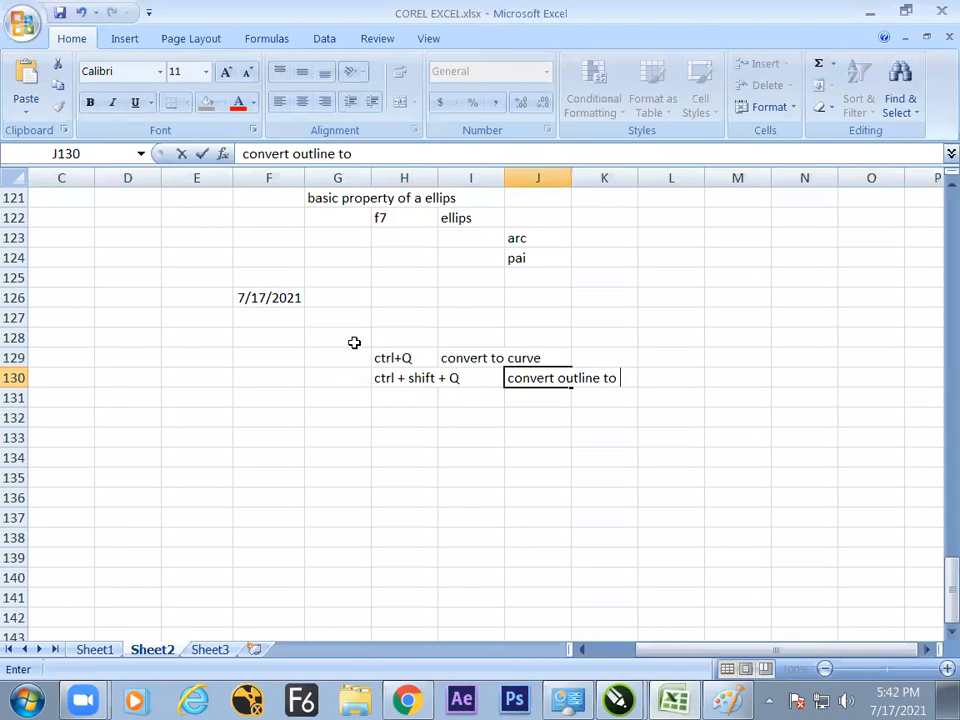
# Look up the exact name of the outline conversion command in CorelDRAW and return to the Excel workbook
pyautogui.hotkey('alt', 'Tab')
pyautogui.click(139, 32)
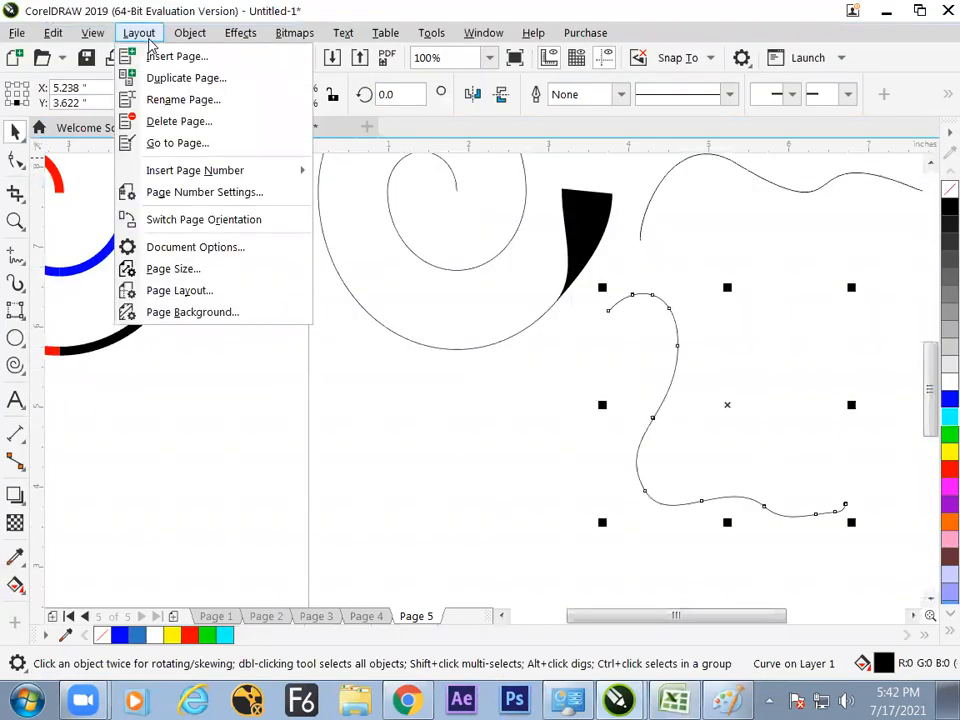
pyautogui.moveTo(189, 33)
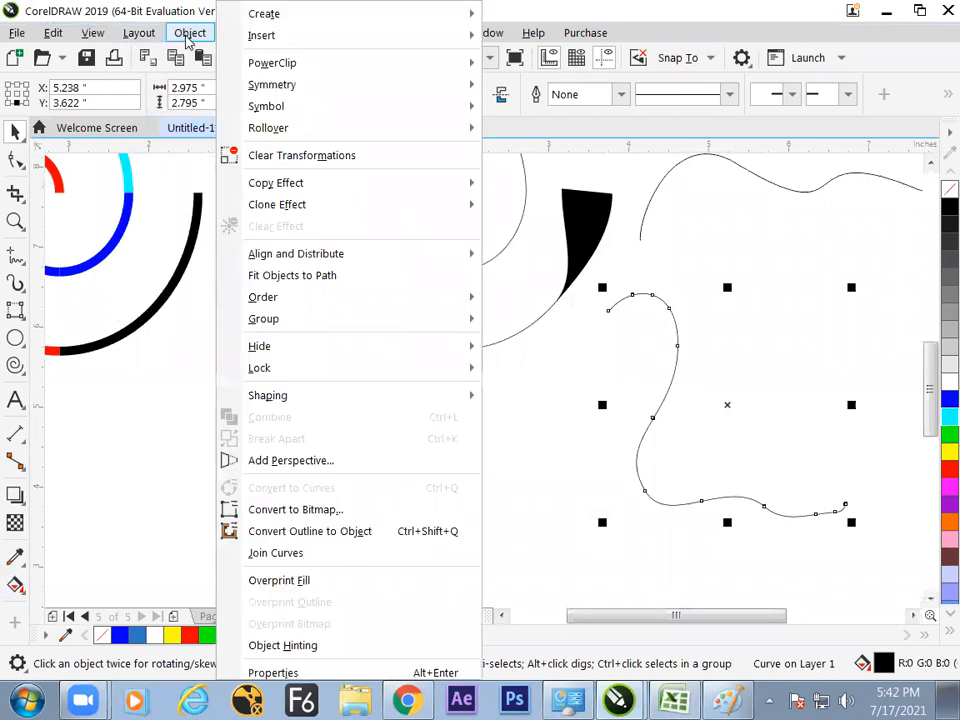
pyautogui.hotkey('alt', 'Tab')
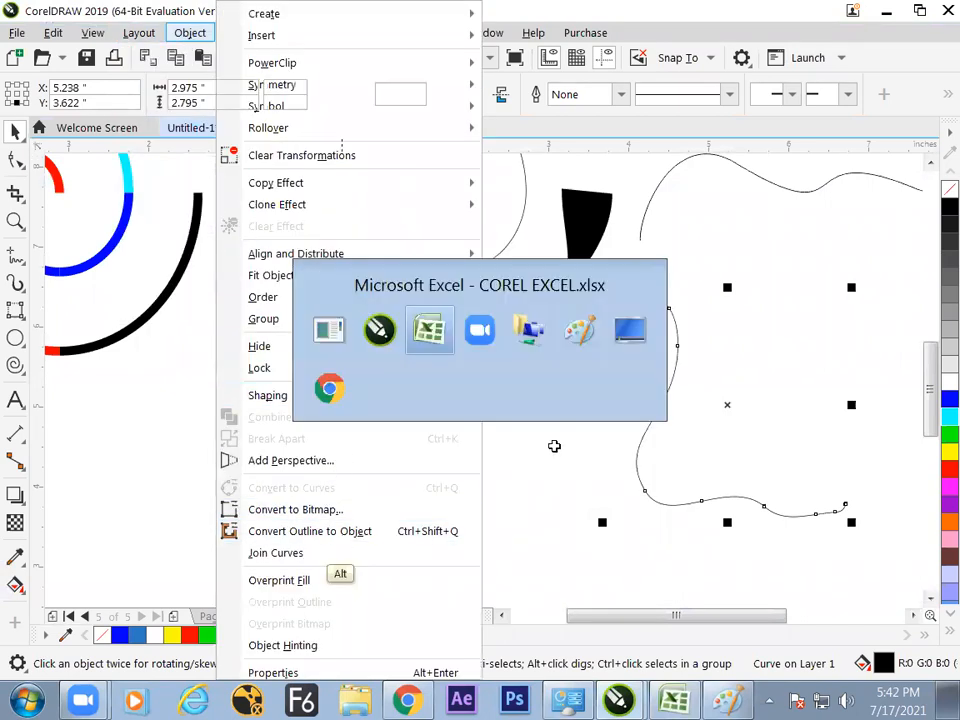
# Complete the J130 entry as "convert outline to object" and switch back to the CorelDRAW drawing
pyautogui.write('bject')
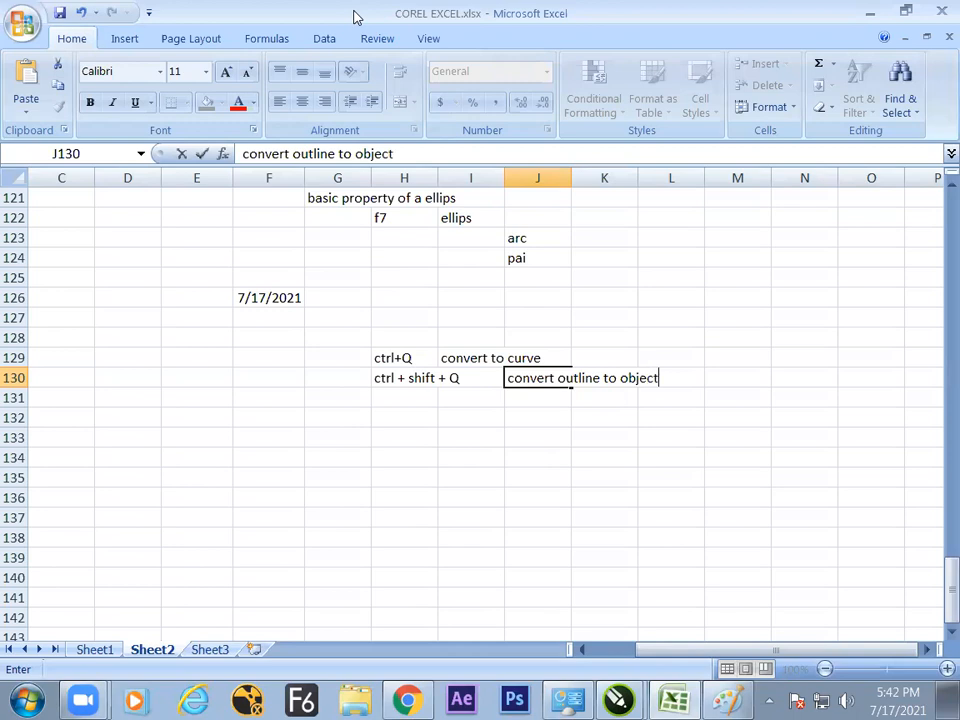
pyautogui.hotkey('alt', 'Tab')
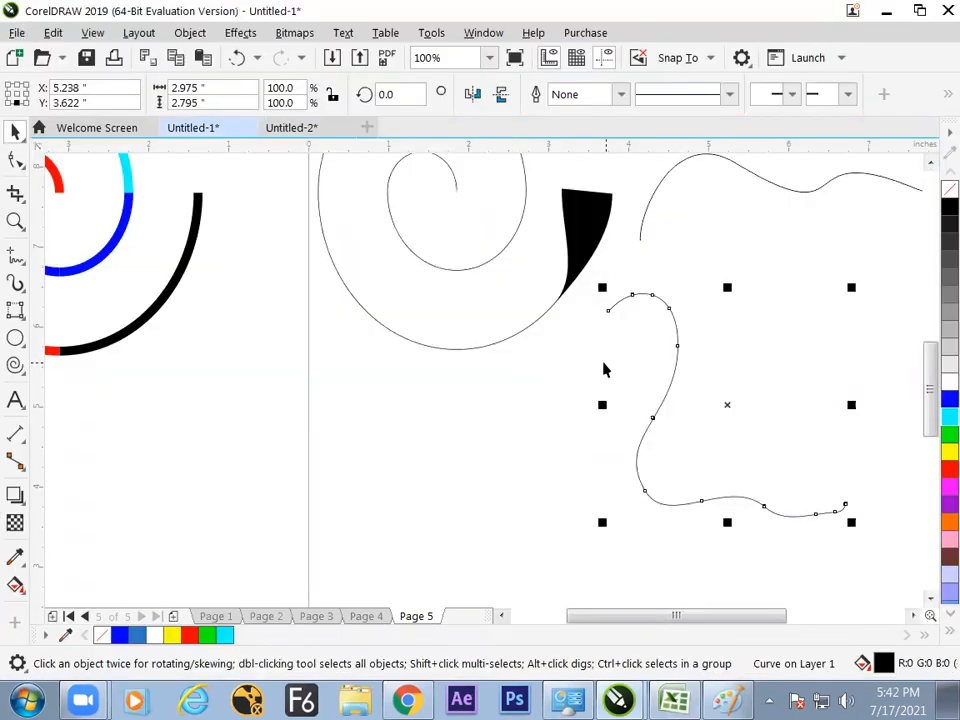
# Move nodes on both edges at the winding curve's upper end apart to form a thick filled shape, then deselect the curve
pyautogui.click(15, 160)
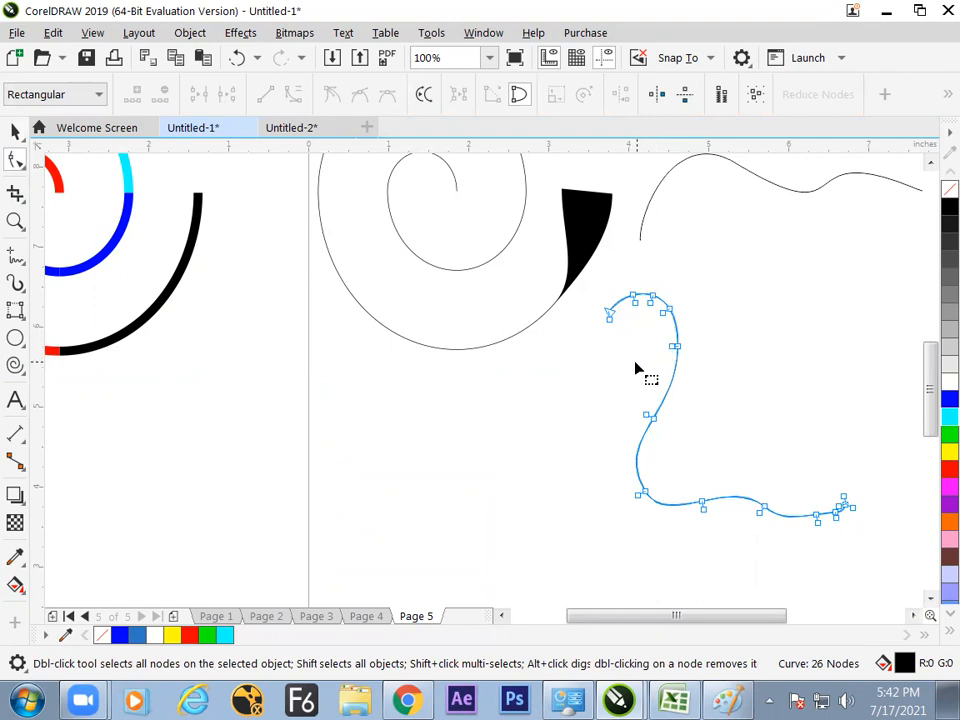
pyautogui.scroll(2, 637, 369)
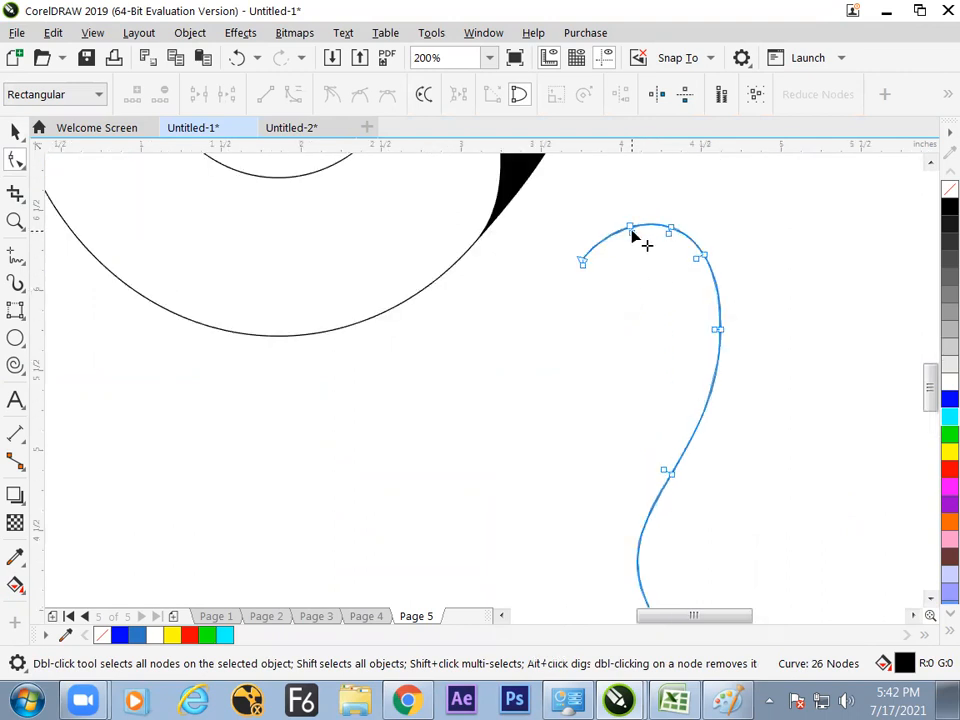
pyautogui.moveTo(632, 232); pyautogui.dragTo(686, 252)
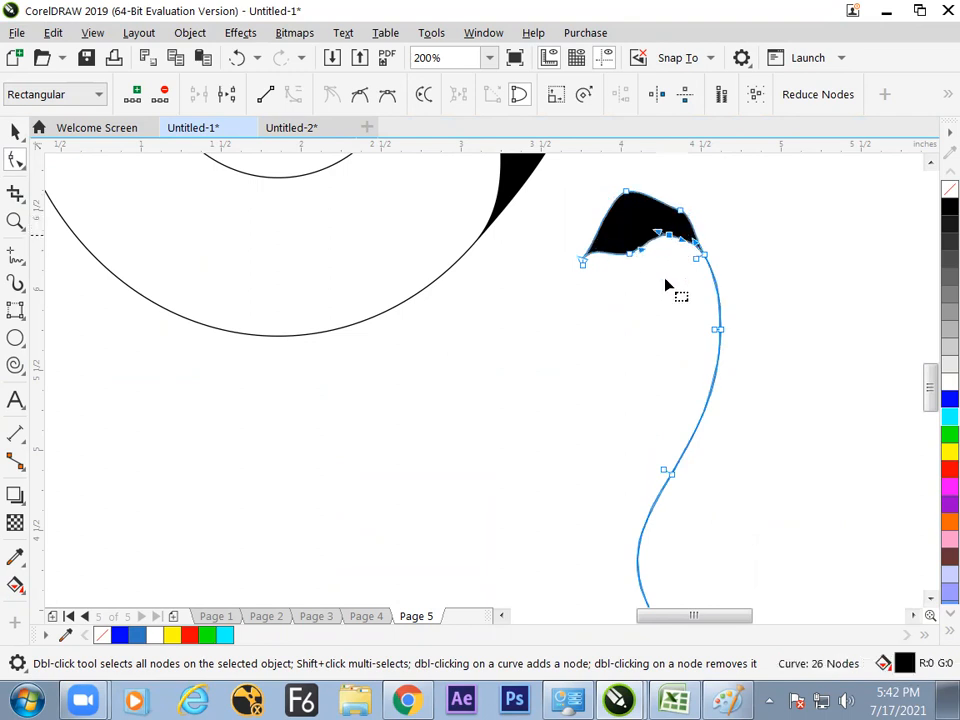
pyautogui.click(617, 352)
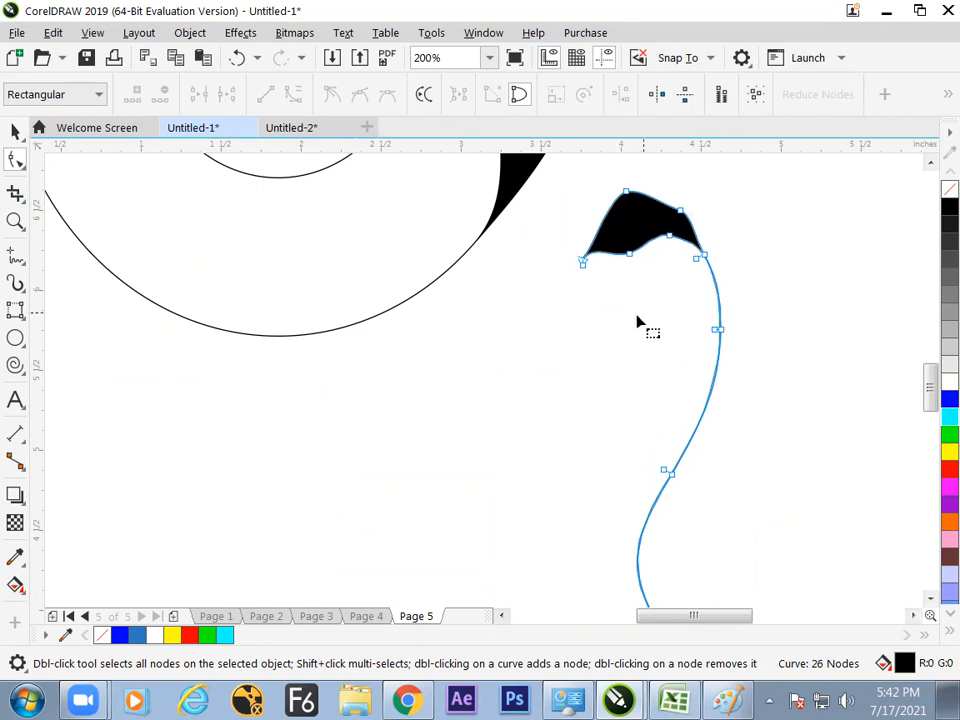
pyautogui.click(15, 131)
pyautogui.click(401, 433)
pyautogui.click(648, 238)
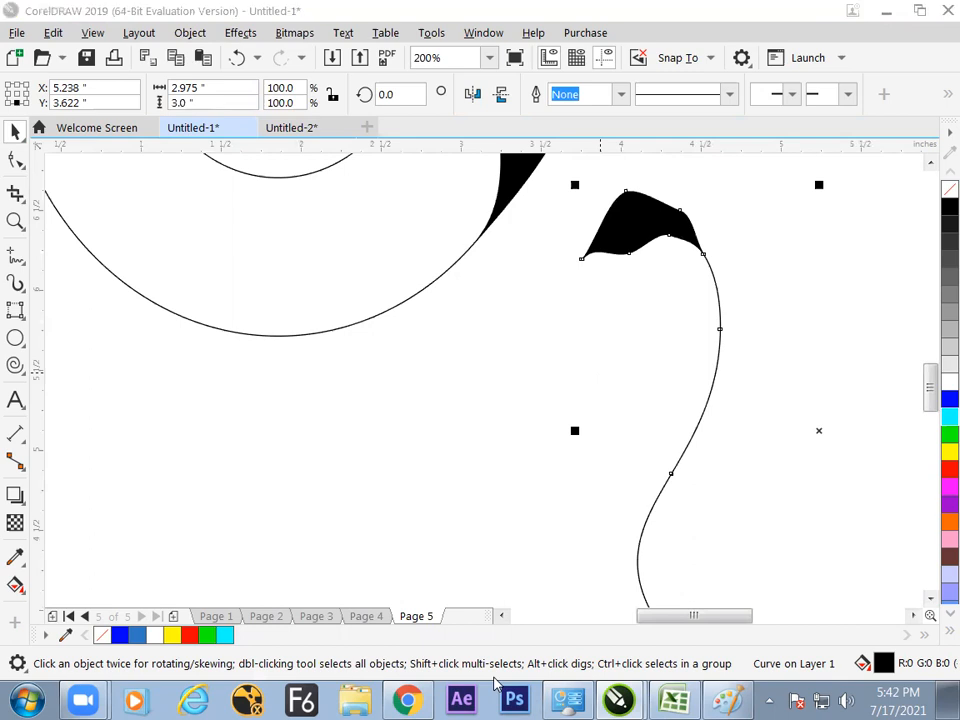
pyautogui.click(574, 296)
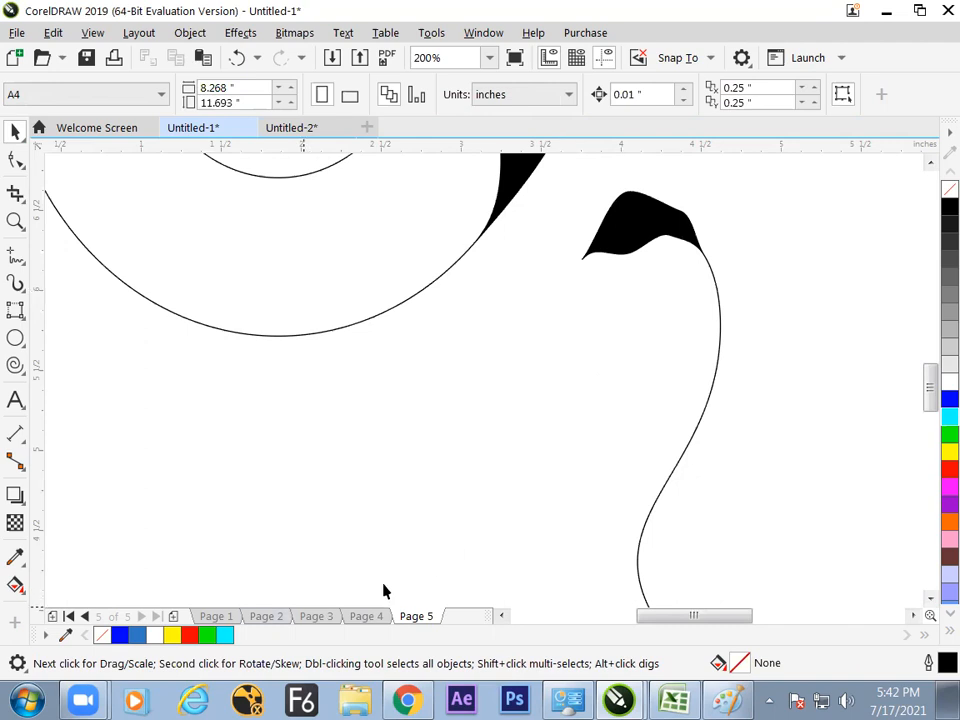
# Add a page after page 5 and set the default outline width for new graphic objects to 8.0 pt
pyautogui.press('pagedown')
pyautogui.click(15, 256)
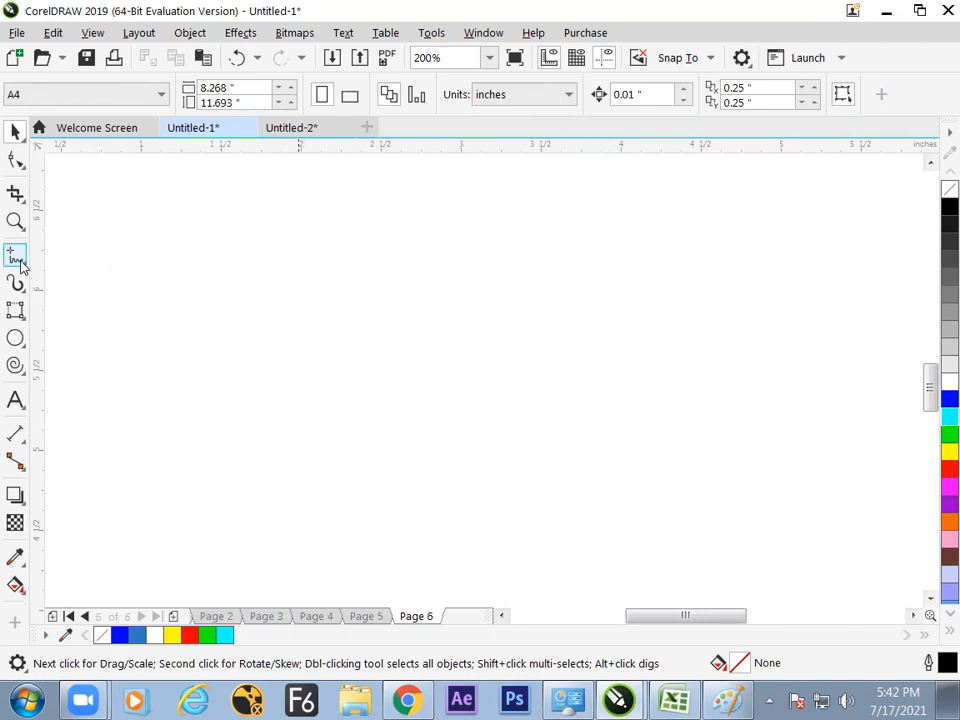
pyautogui.click(620, 94)
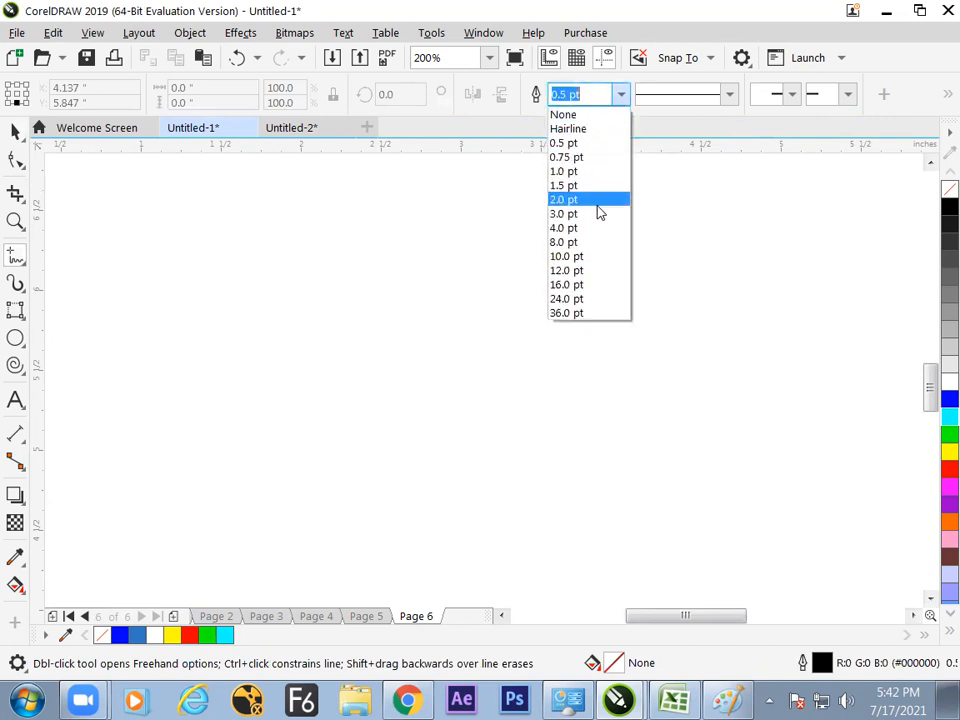
pyautogui.click(580, 243)
pyautogui.click(632, 206)
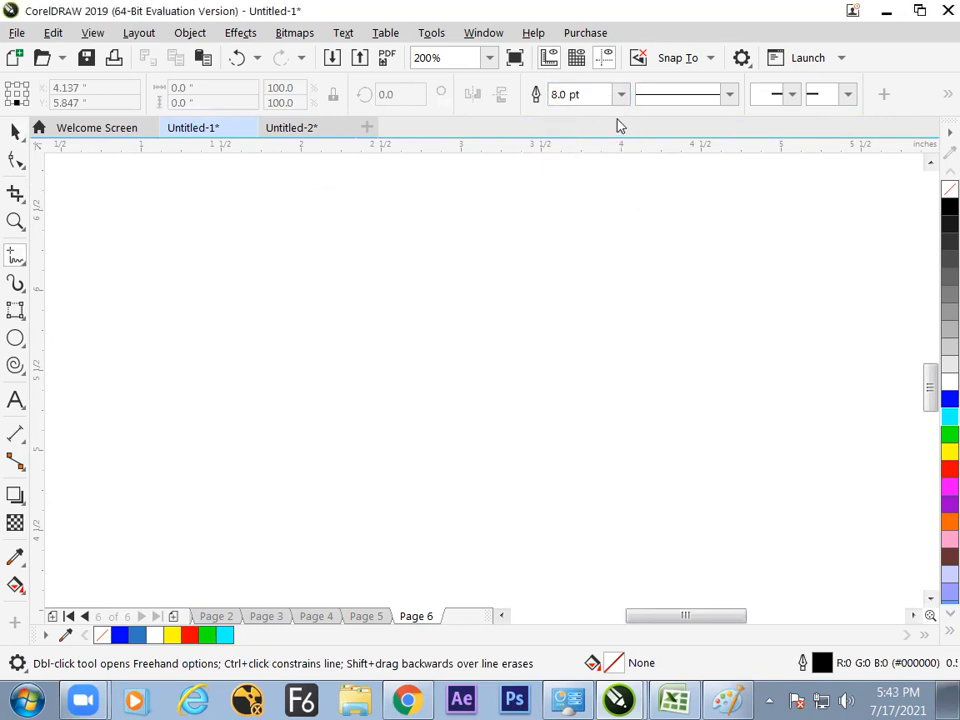
pyautogui.click(620, 94)
pyautogui.click(596, 240)
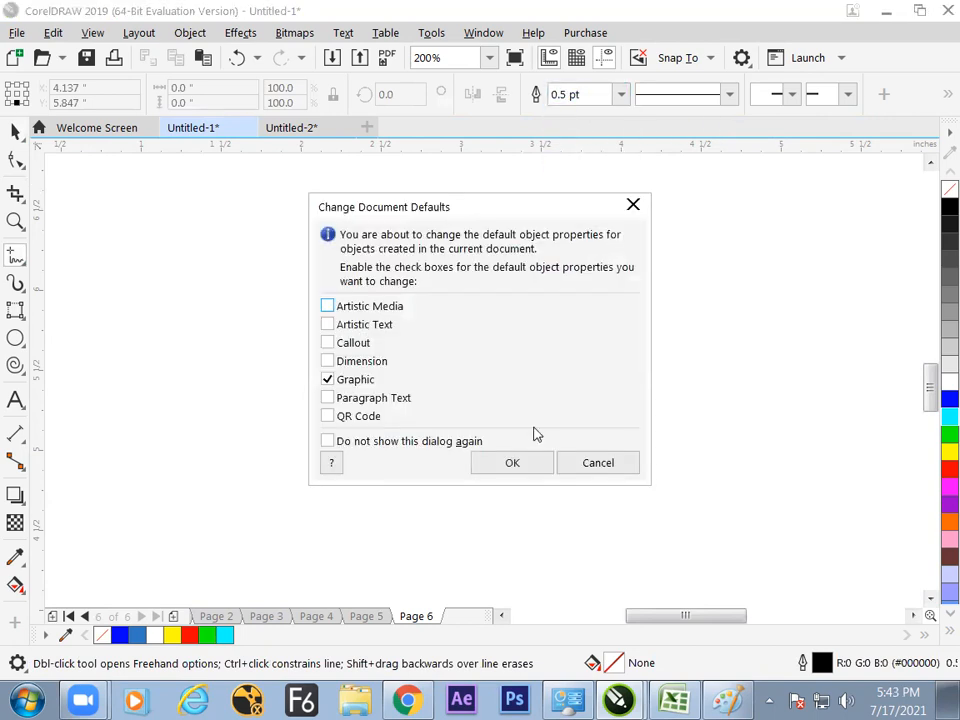
pyautogui.click(512, 462)
# Draw a winding freehand curve about 2.2 in wide and 1.9 in high and convert its outline to an object
pyautogui.moveTo(342, 203)
pyautogui.mouseDown()
pyautogui.moveTo(409, 207)
pyautogui.moveTo(424, 348)
pyautogui.moveTo(365, 500)
pyautogui.moveTo(705, 485)
pyautogui.mouseUp()
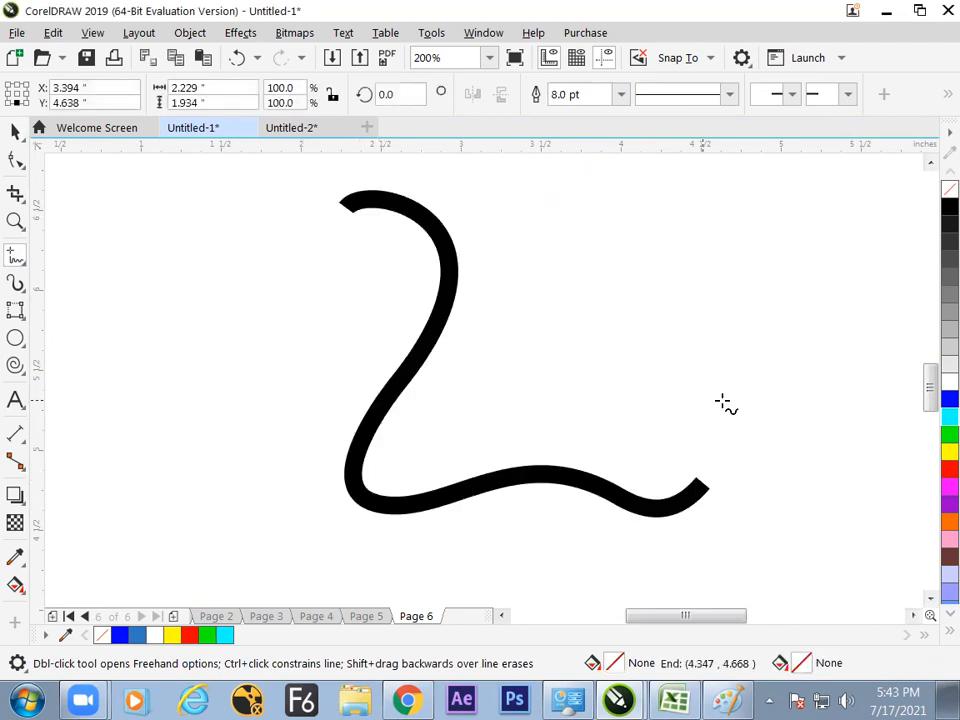
pyautogui.click(15, 131)
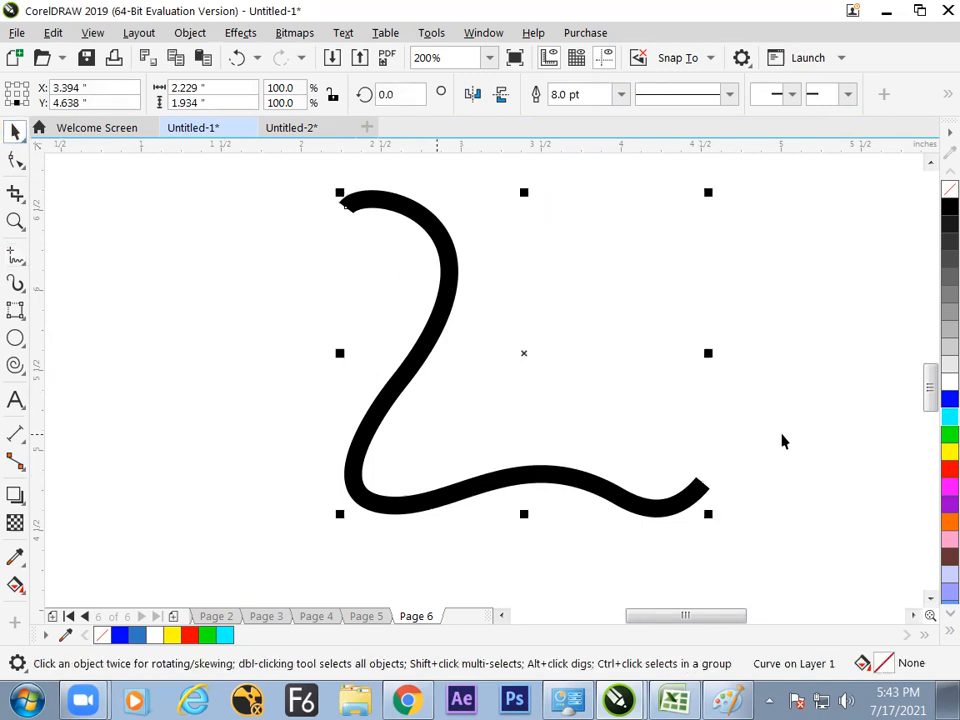
pyautogui.click(139, 33)
pyautogui.press('Escape')
pyautogui.click(189, 32)
pyautogui.click(189, 32)
pyautogui.click(189, 32)
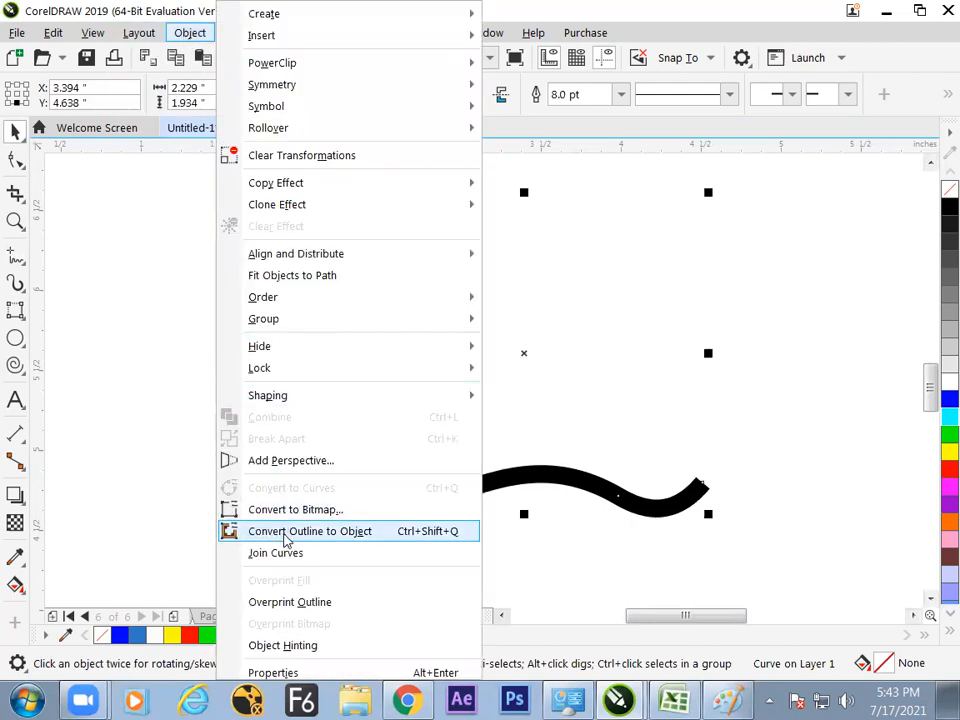
pyautogui.click(292, 537)
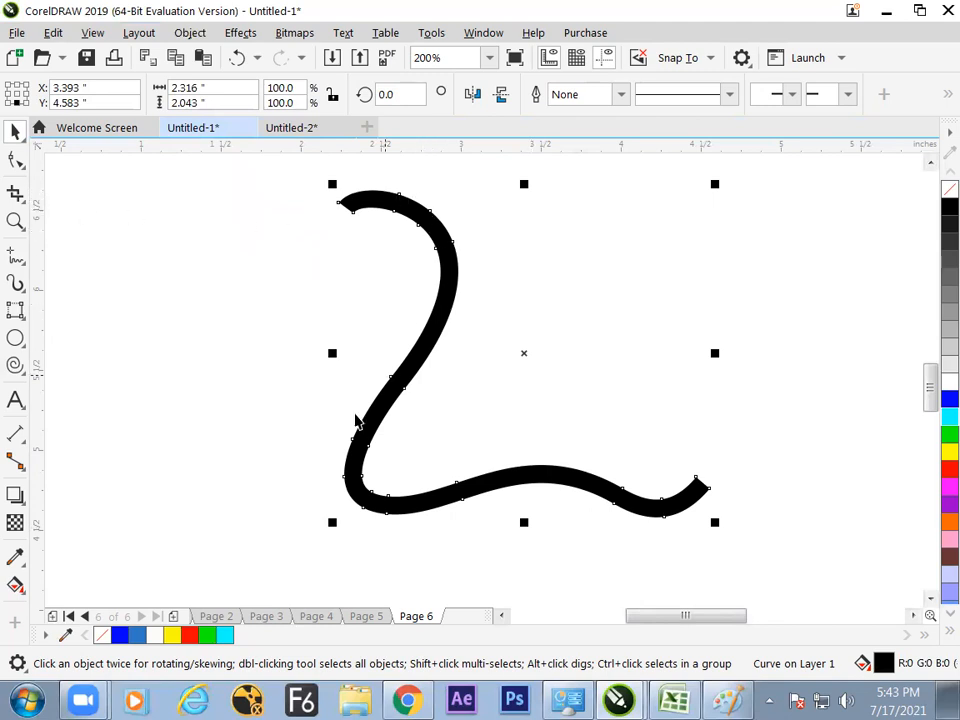
# Pull the inner-edge nodes near the thick curve's upper end inward to widen it into a hood, then delete the surplus nodes there
pyautogui.click(16, 160)
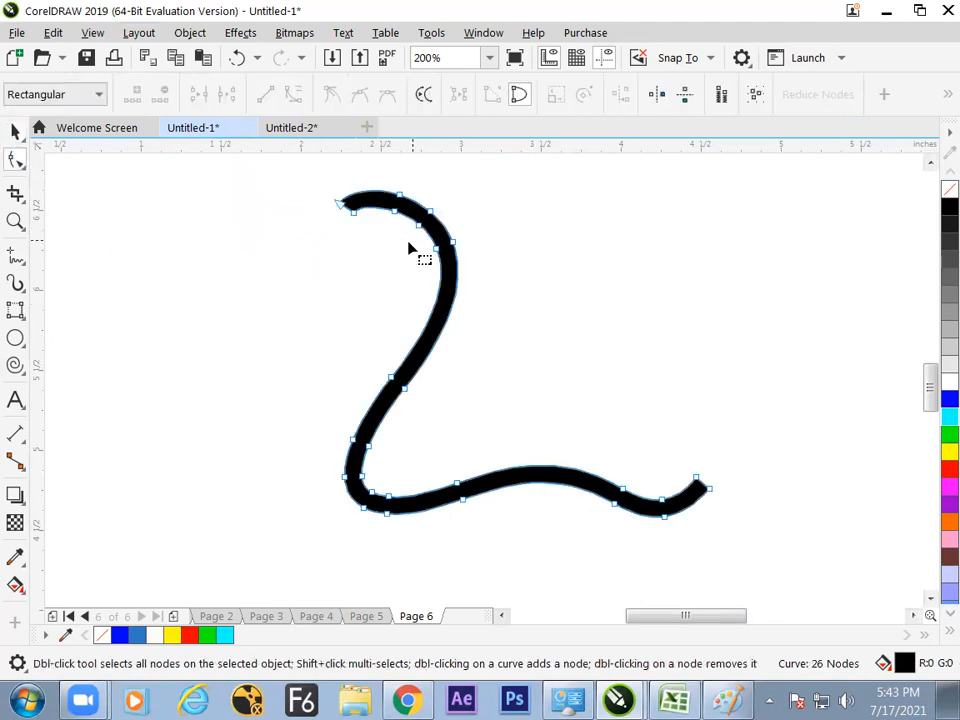
pyautogui.click(418, 225)
pyautogui.moveTo(378, 245)
pyautogui.mouseDown()
pyautogui.moveTo(424, 214)
pyautogui.moveTo(414, 233)
pyautogui.moveTo(386, 225)
pyautogui.moveTo(425, 257)
pyautogui.moveTo(422, 266)
pyautogui.moveTo(383, 229)
pyautogui.mouseUp()
pyautogui.moveTo(423, 265); pyautogui.dragTo(401, 253)
pyautogui.moveTo(352, 302); pyautogui.dragTo(441, 238)
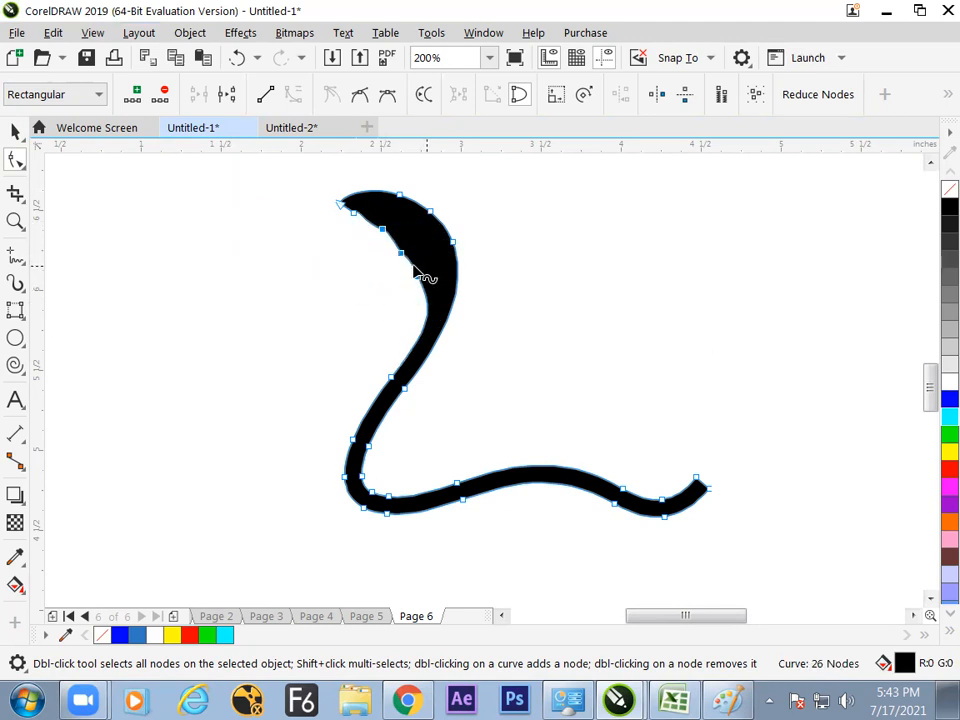
pyautogui.click(232, 99)
pyautogui.press('Delete')
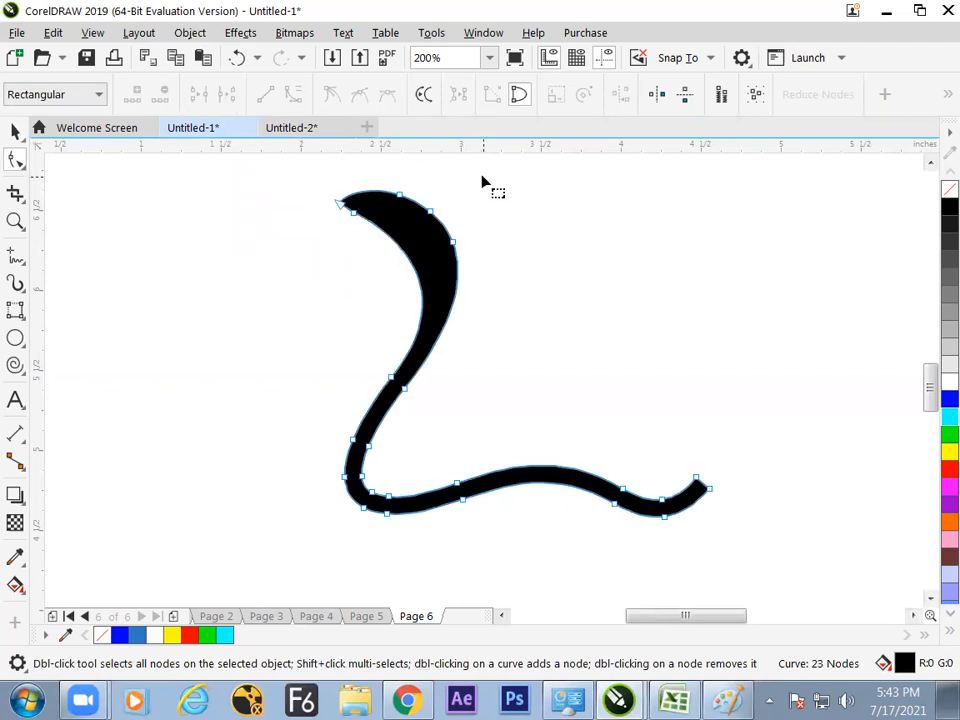
# Delete two nodes on the hood's outer edge and pull the remaining node outward to broaden the snake's head
pyautogui.moveTo(469, 184); pyautogui.dragTo(418, 236)
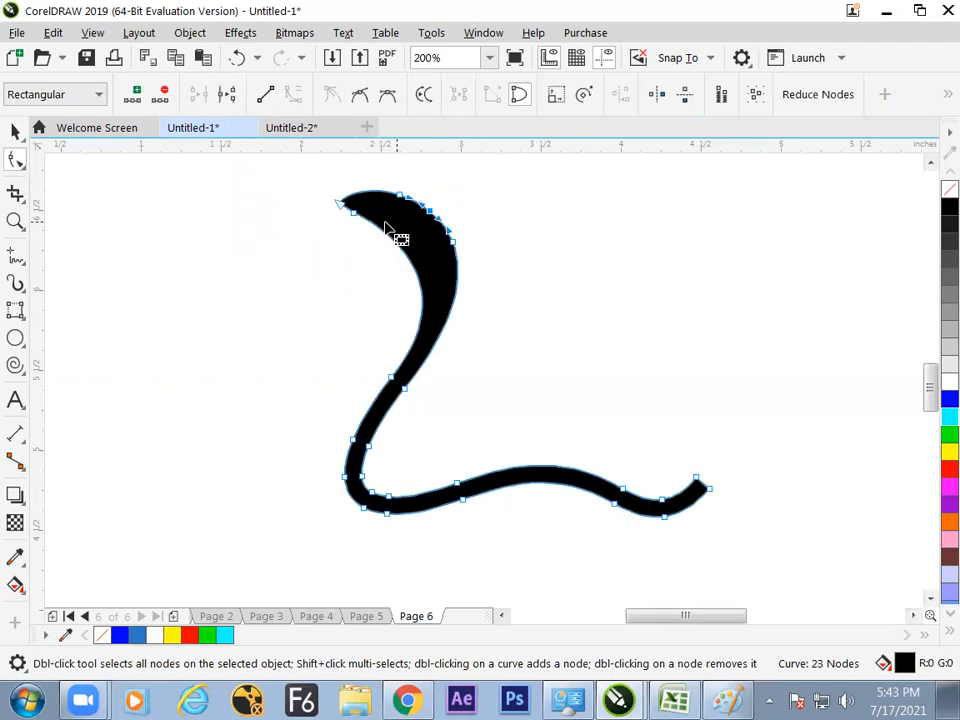
pyautogui.click(163, 94)
pyautogui.moveTo(420, 186); pyautogui.dragTo(375, 214)
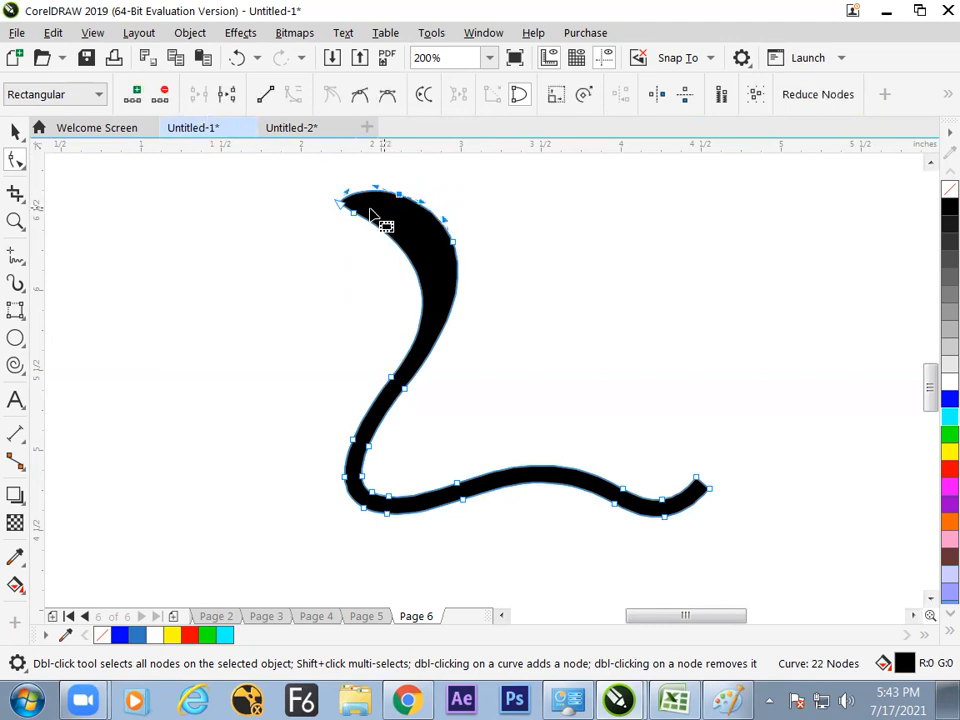
pyautogui.click(163, 94)
pyautogui.moveTo(451, 251); pyautogui.dragTo(473, 230)
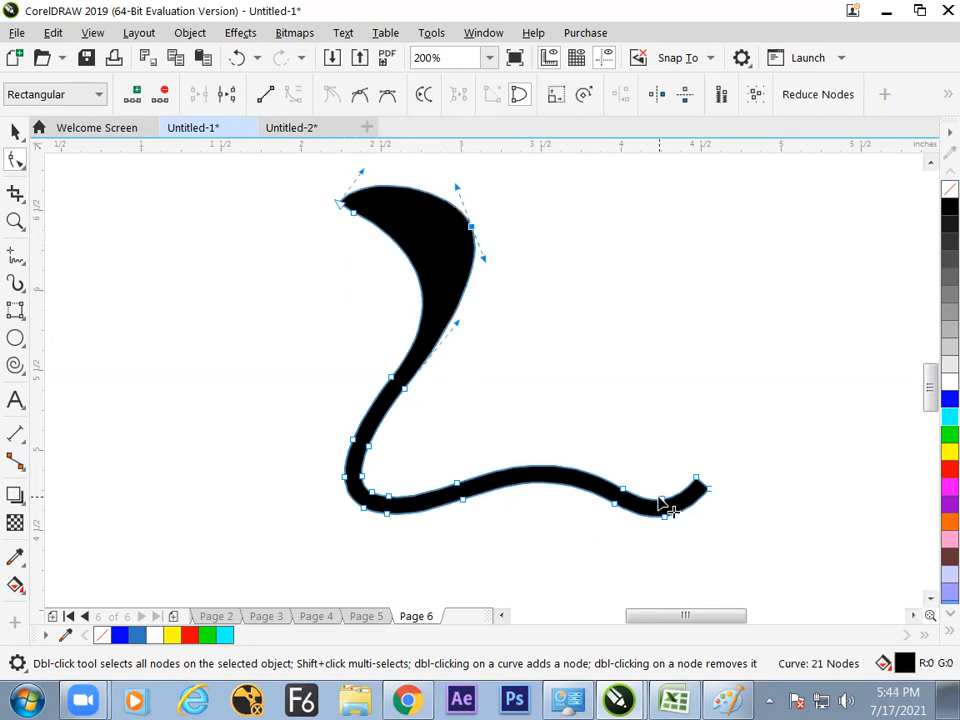
# Delete the upper corner node at the tail's end and the neighbouring node on the tail's upper edge
pyautogui.moveTo(603, 432); pyautogui.dragTo(699, 493)
pyautogui.click(166, 94)
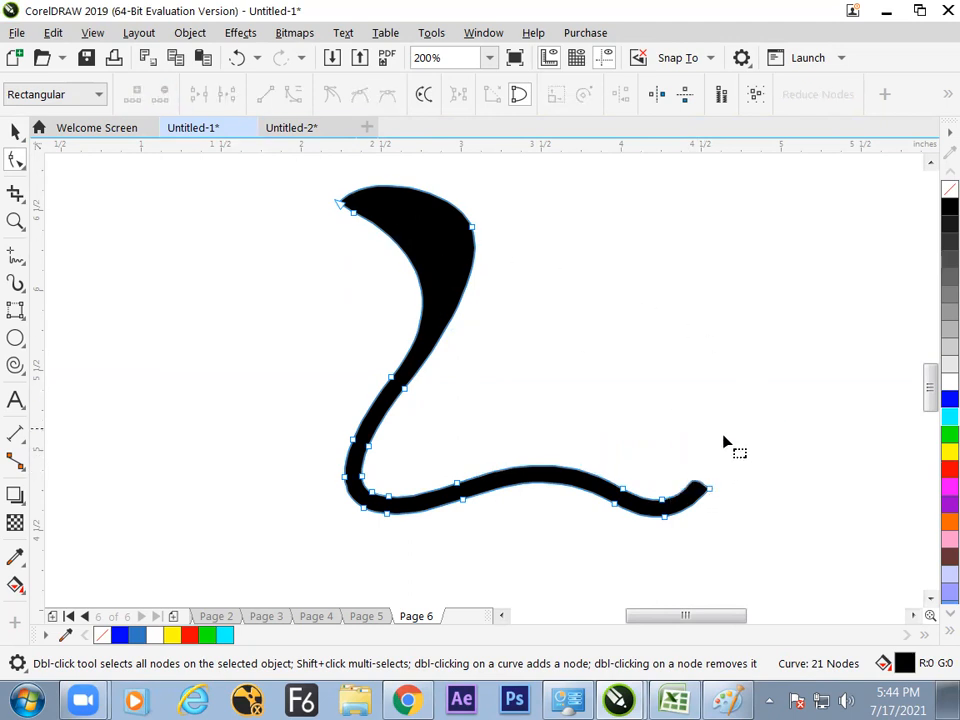
pyautogui.moveTo(656, 478); pyautogui.dragTo(669, 501)
pyautogui.click(166, 95)
pyautogui.moveTo(607, 473); pyautogui.dragTo(632, 502)
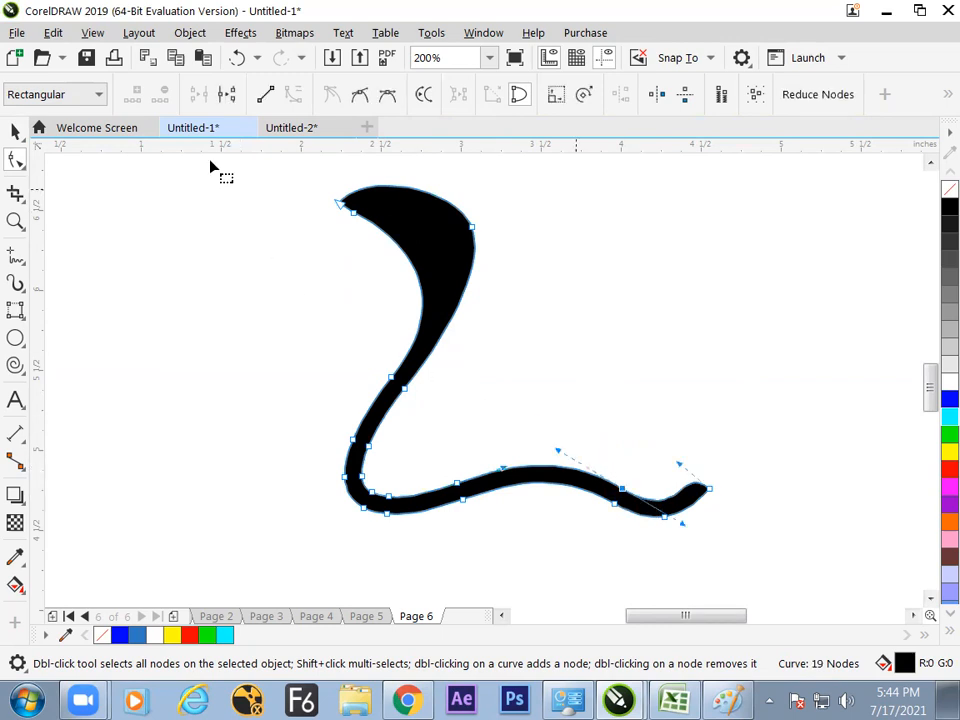
pyautogui.click(161, 94)
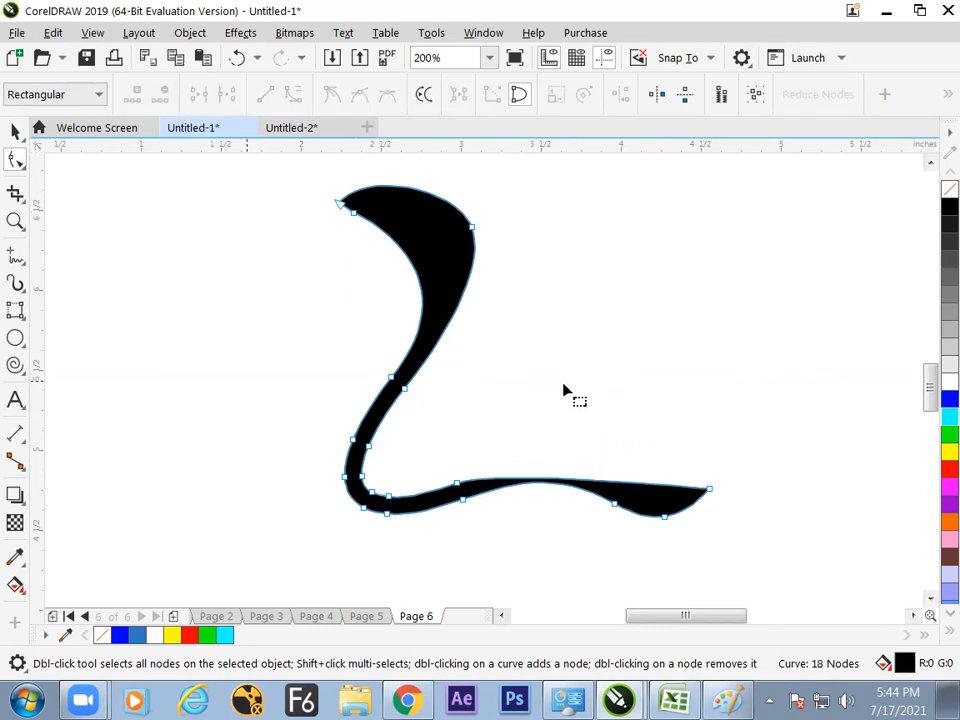
pyautogui.hotkey('ctrl', 'z')
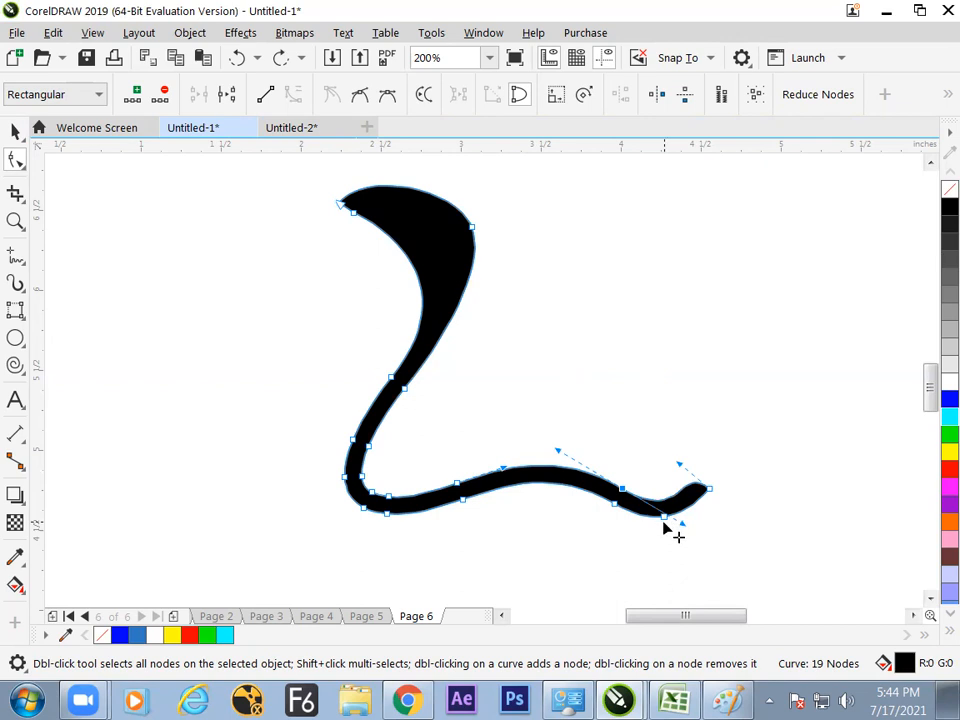
# Delete the lower-edge node near the tail's end, stretch the tip outward into a long tapered point and deselect the snake
pyautogui.click(667, 518)
pyautogui.click(161, 94)
pyautogui.moveTo(712, 491); pyautogui.dragTo(733, 484)
pyautogui.moveTo(681, 522); pyautogui.dragTo(692, 509)
pyautogui.click(641, 553)
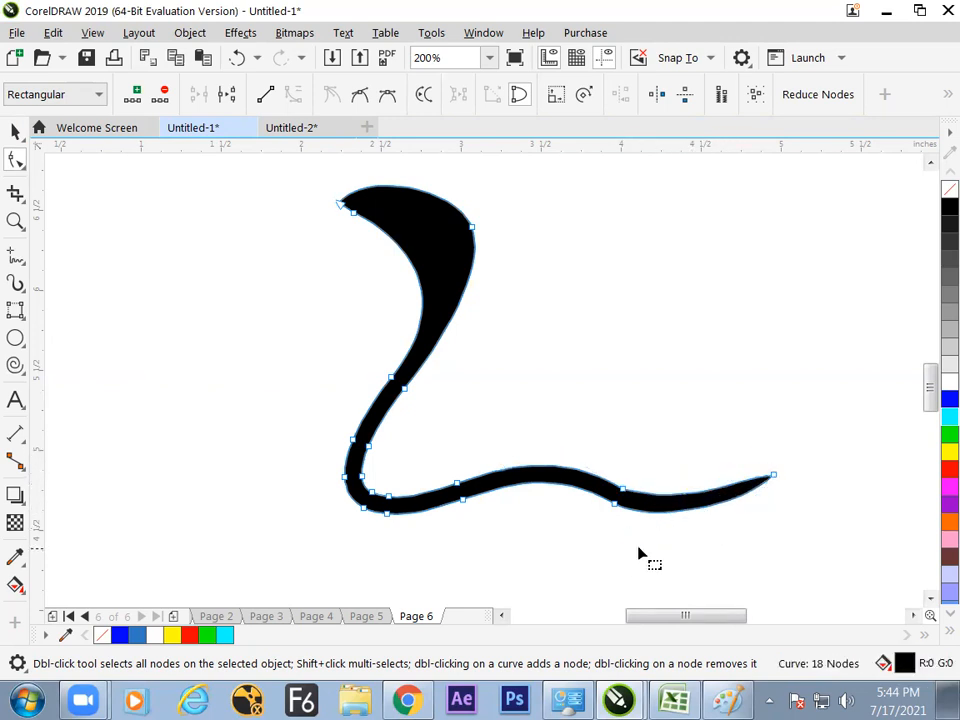
pyautogui.click(15, 131)
pyautogui.click(320, 294)
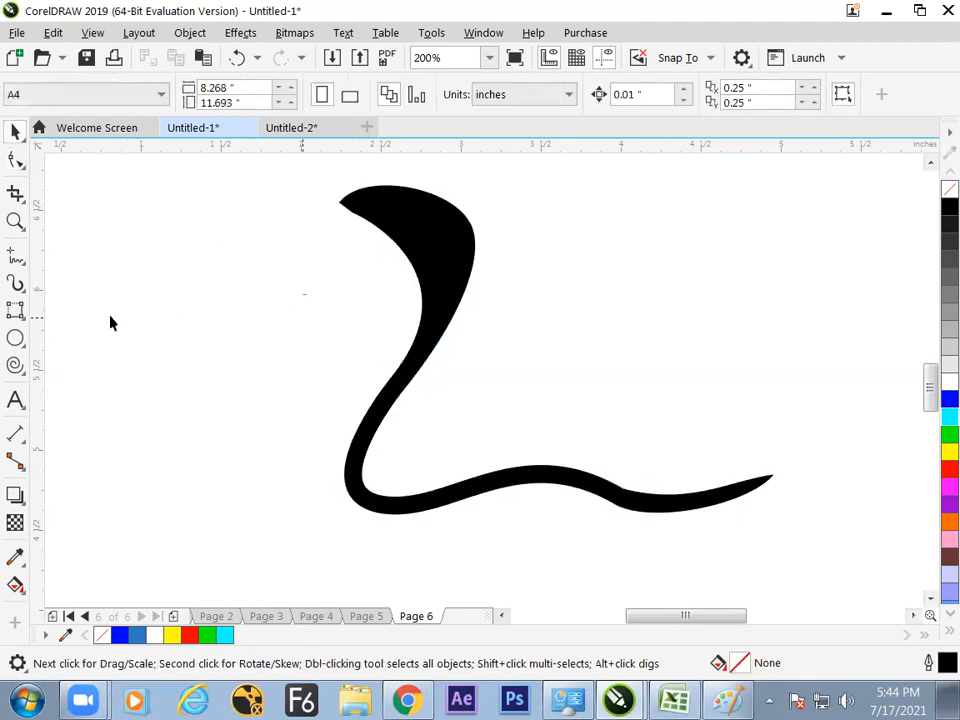
# Draw an 8.0 pt freehand curve about 1.5 in wide and 2.5 in high left of the snake, and move the snake right
pyautogui.click(15, 255)
pyautogui.moveTo(163, 183)
pyautogui.mouseDown()
pyautogui.moveTo(129, 476)
pyautogui.moveTo(332, 561)
pyautogui.moveTo(376, 556)
pyautogui.mouseUp()
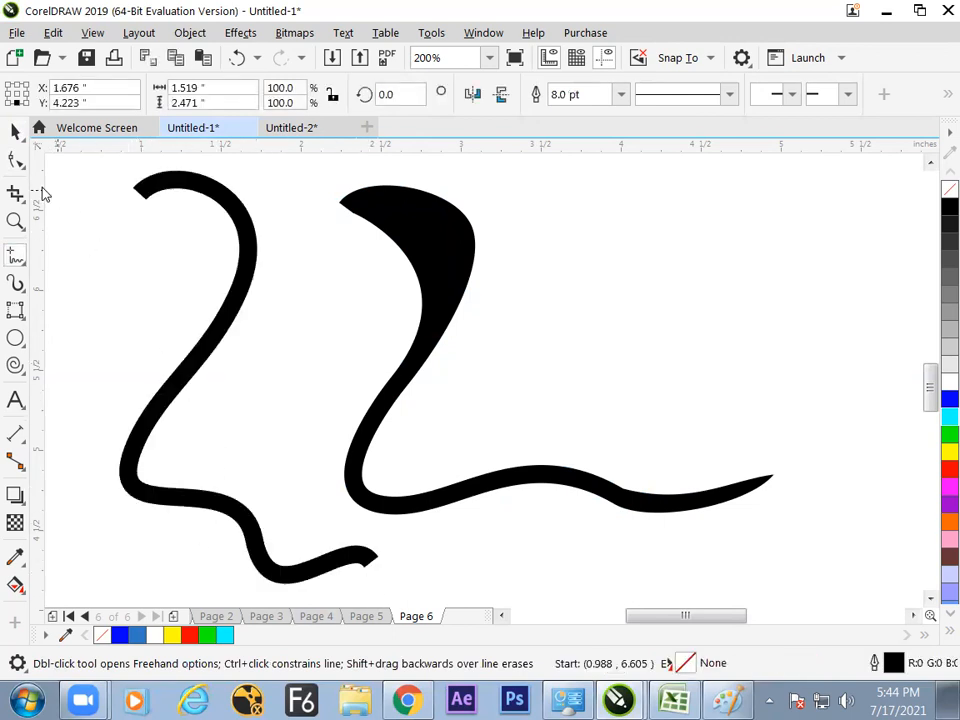
pyautogui.press('space')
pyautogui.moveTo(445, 243); pyautogui.dragTo(550, 262)
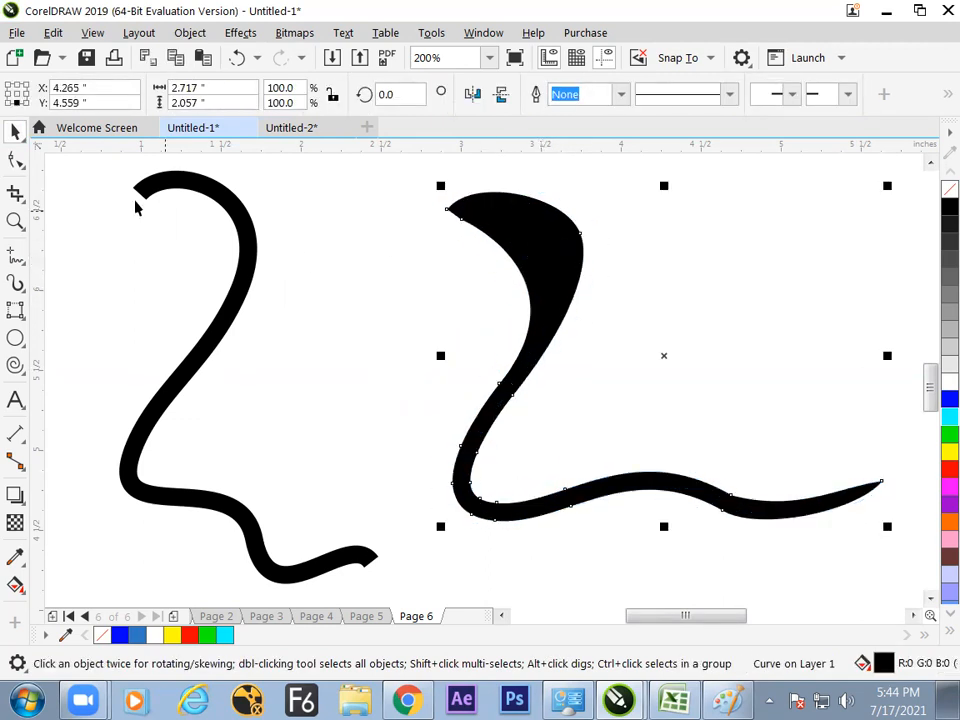
# Shape an open mouth at the tip of the snake's head by adding and moving nodes, with extra nodes around the notch
pyautogui.click(16, 160)
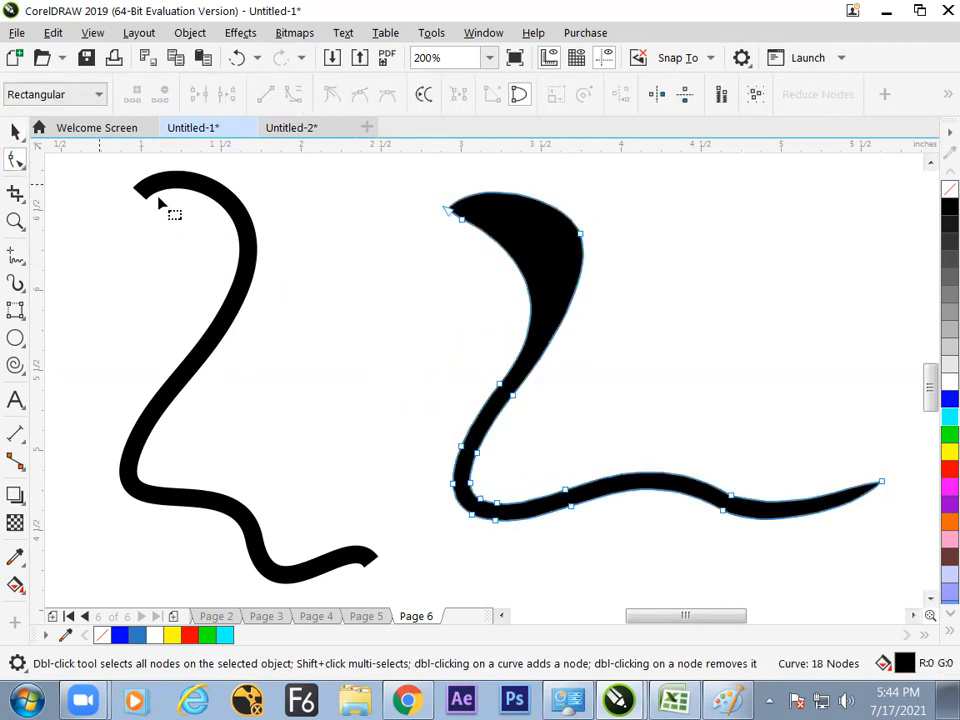
pyautogui.click(469, 216)
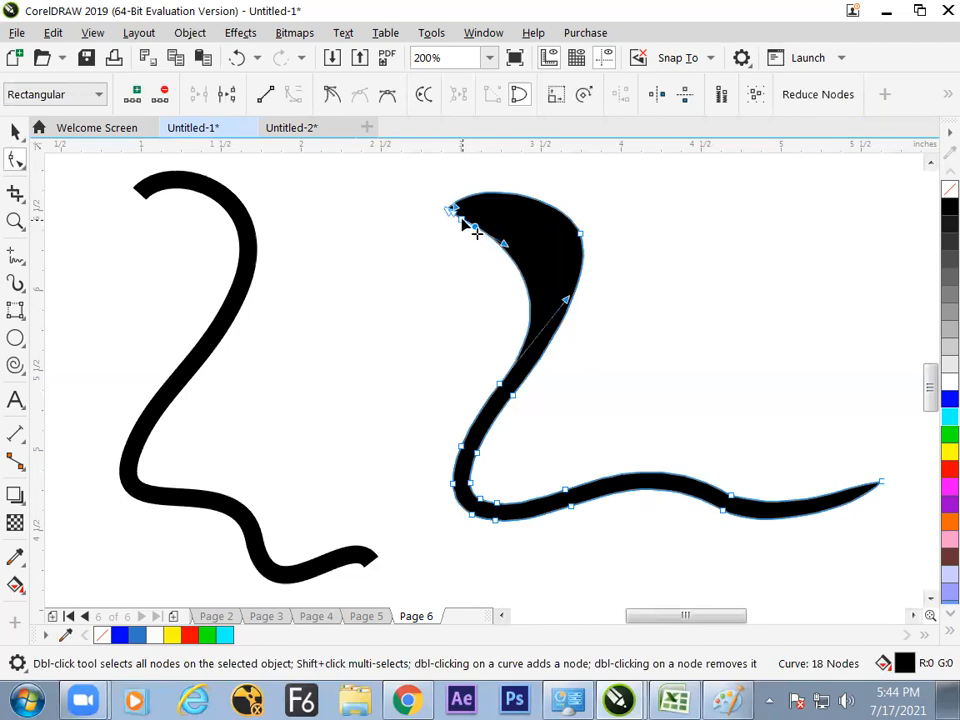
pyautogui.moveTo(470, 213)
pyautogui.mouseDown()
pyautogui.moveTo(510, 209)
pyautogui.moveTo(456, 207)
pyautogui.mouseUp()
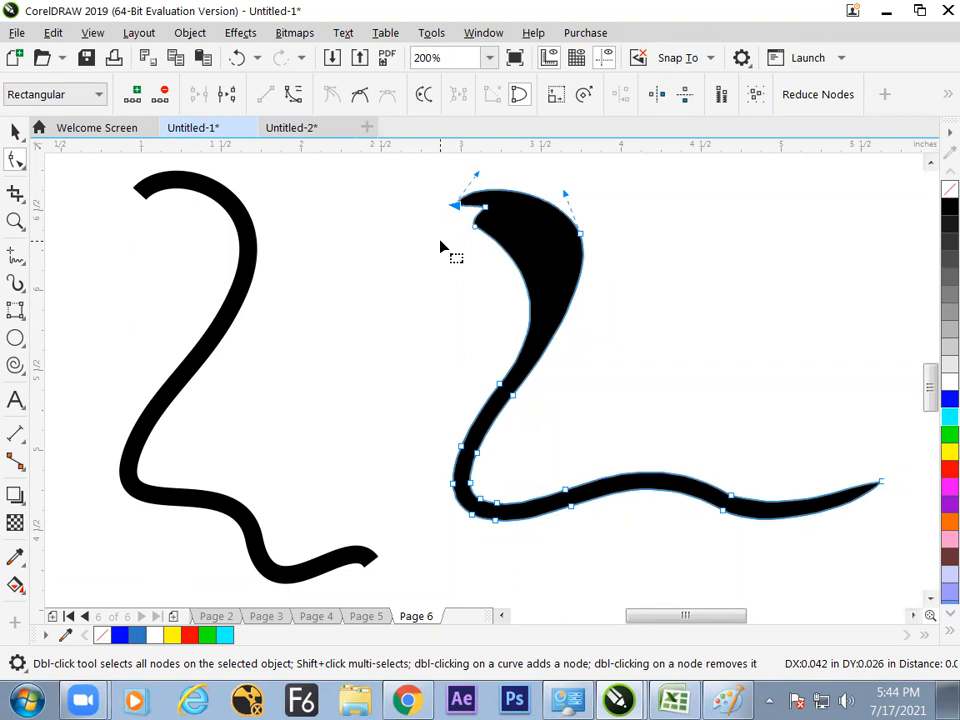
pyautogui.doubleClick(489, 220)
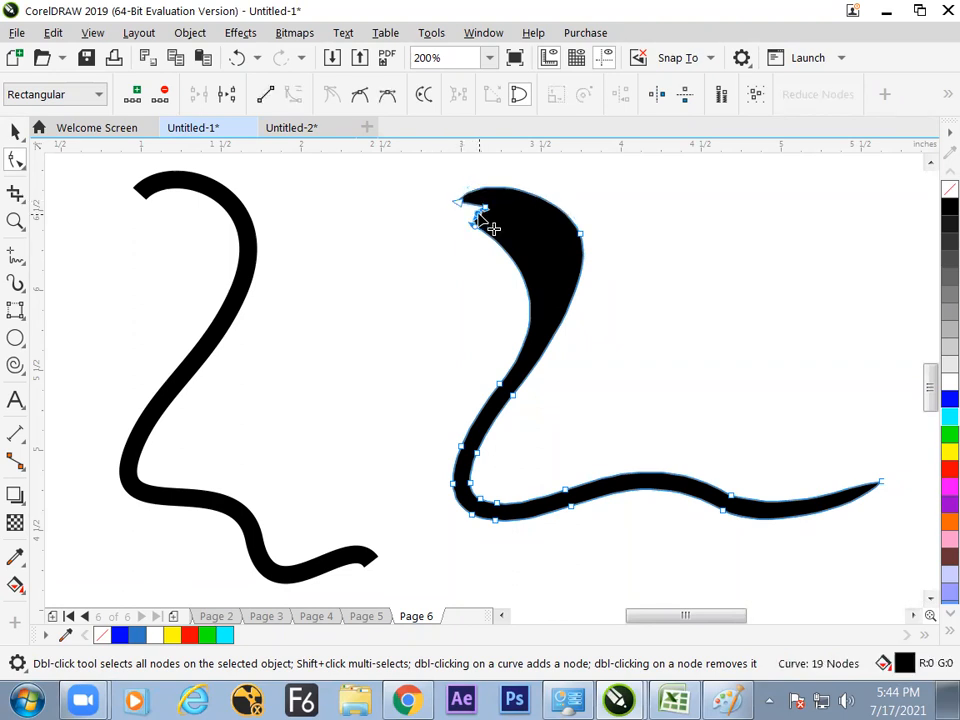
pyautogui.doubleClick(475, 205)
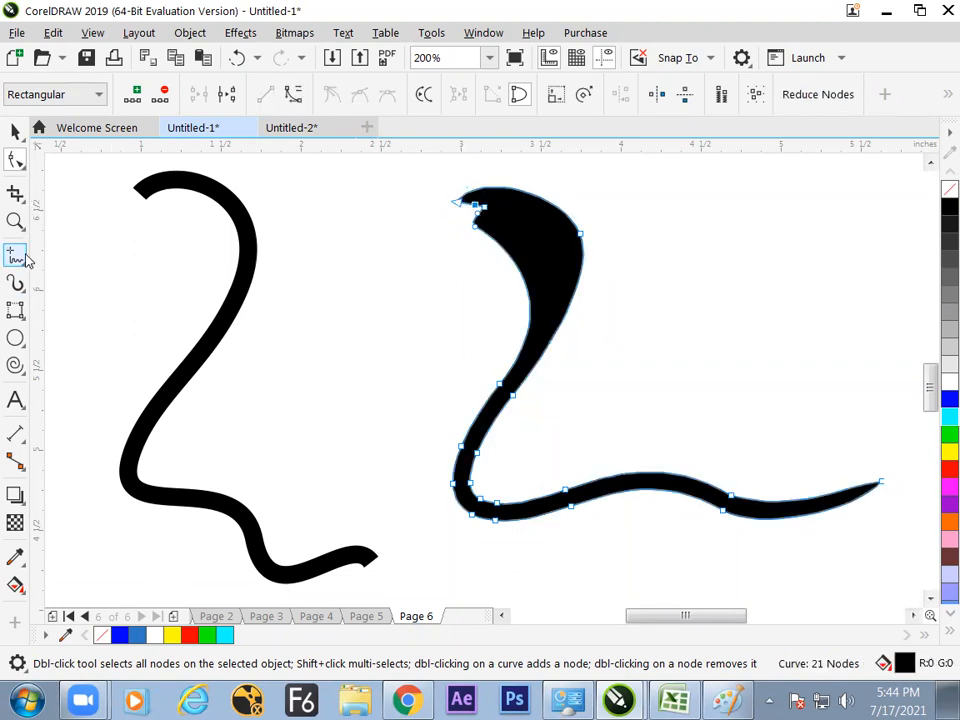
# Pull a mouth node outward into a long pointed tongue and add a node midway along each of its edges
pyautogui.click(15, 222)
pyautogui.moveTo(412, 180); pyautogui.dragTo(264, 368)
pyautogui.click(15, 160)
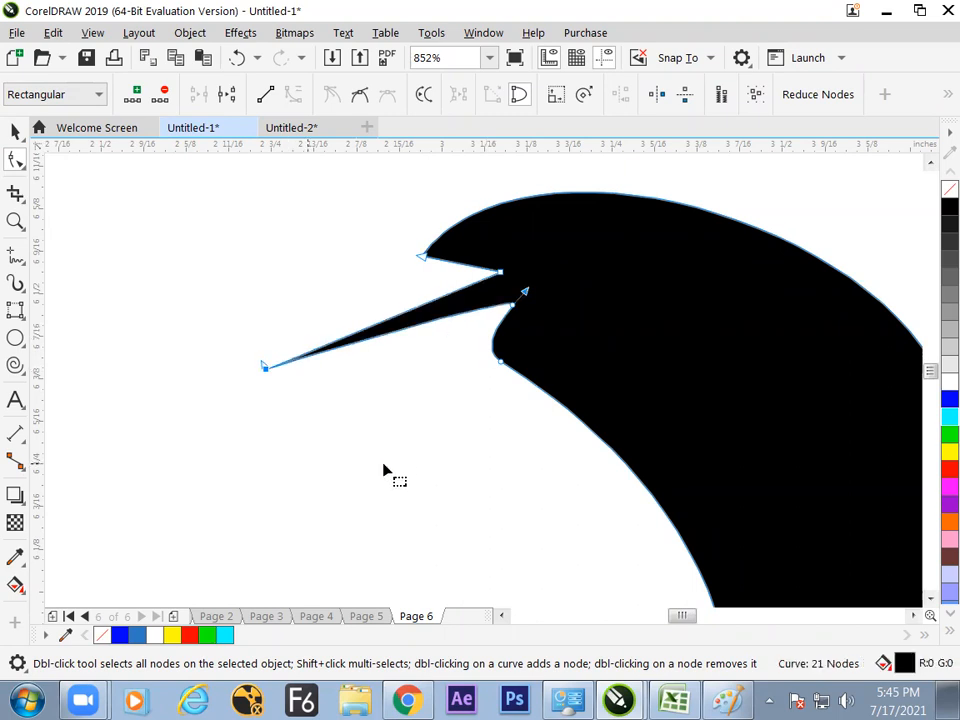
pyautogui.doubleClick(394, 334)
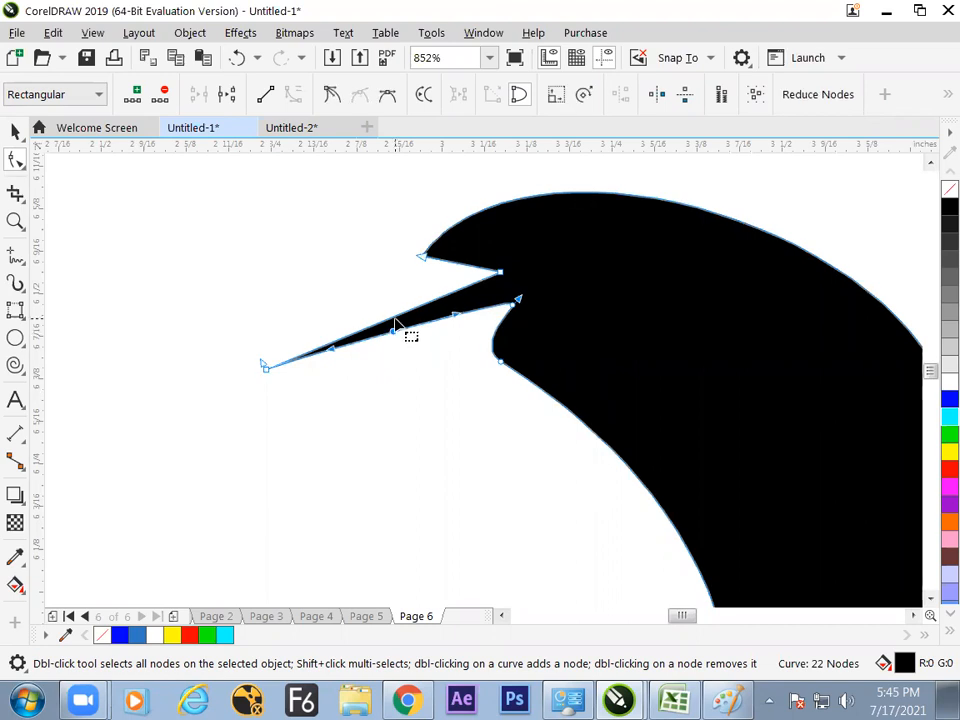
pyautogui.click(394, 322)
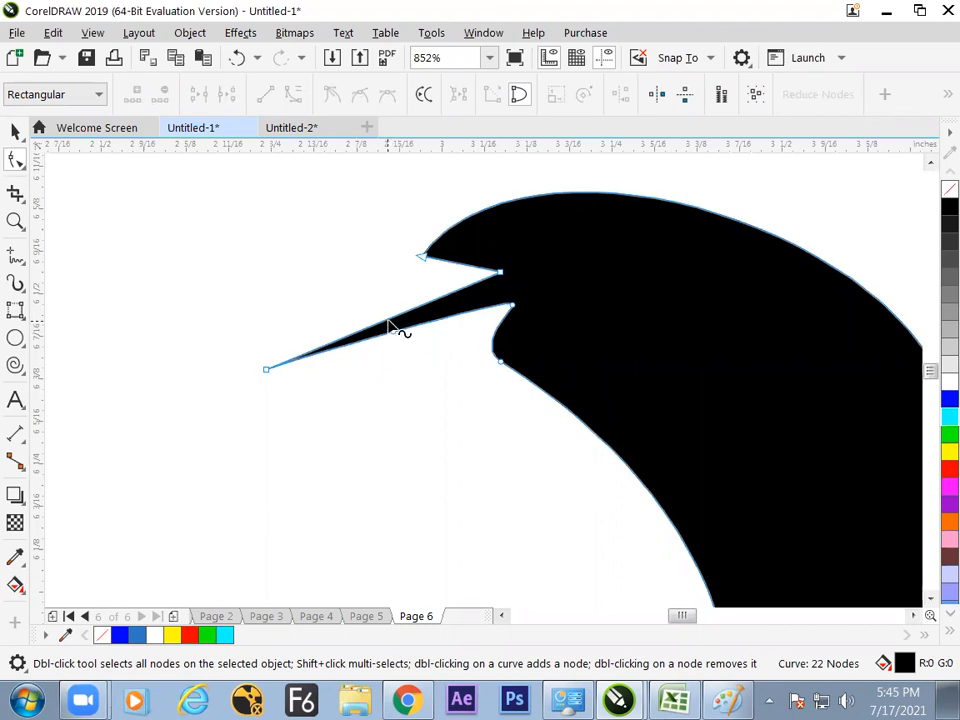
pyautogui.doubleClick(404, 316)
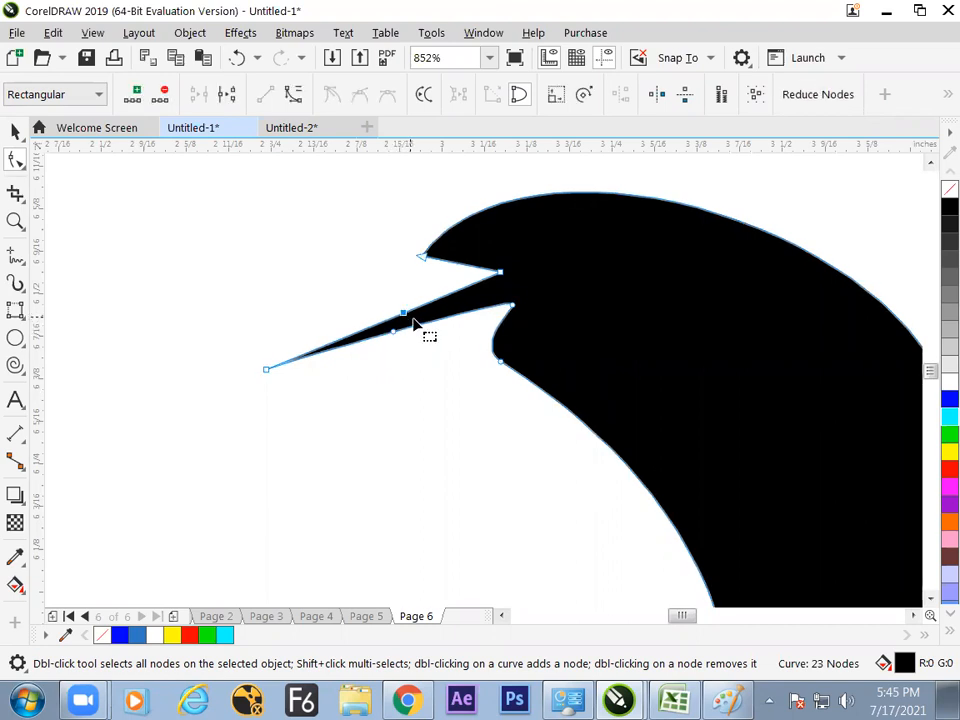
# Reshape the nodes of the snake's tongue to shorten it and split its tip into a two-pronged fork
pyautogui.moveTo(266, 369); pyautogui.dragTo(306, 329)
pyautogui.moveTo(390, 333); pyautogui.dragTo(310, 357)
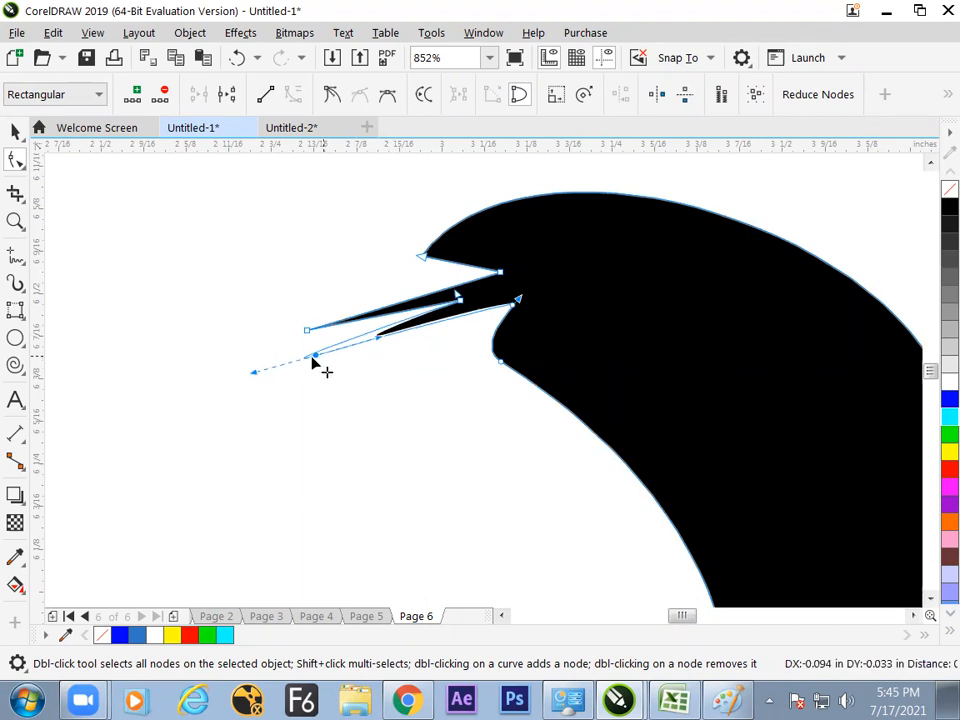
pyautogui.moveTo(467, 313); pyautogui.dragTo(396, 326)
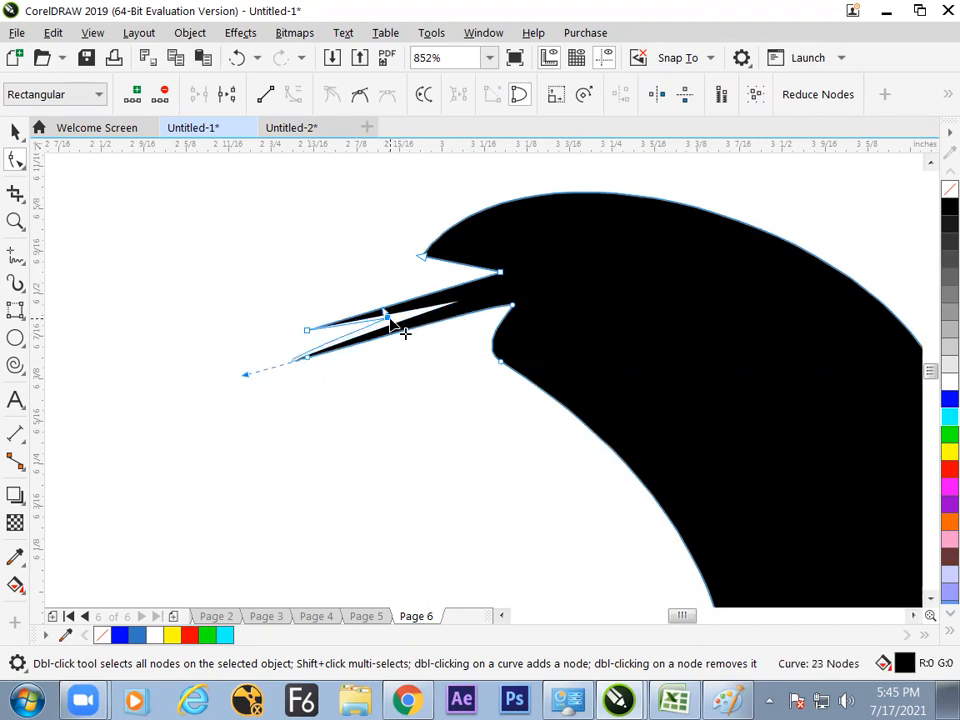
pyautogui.click(15, 132)
pyautogui.click(175, 264)
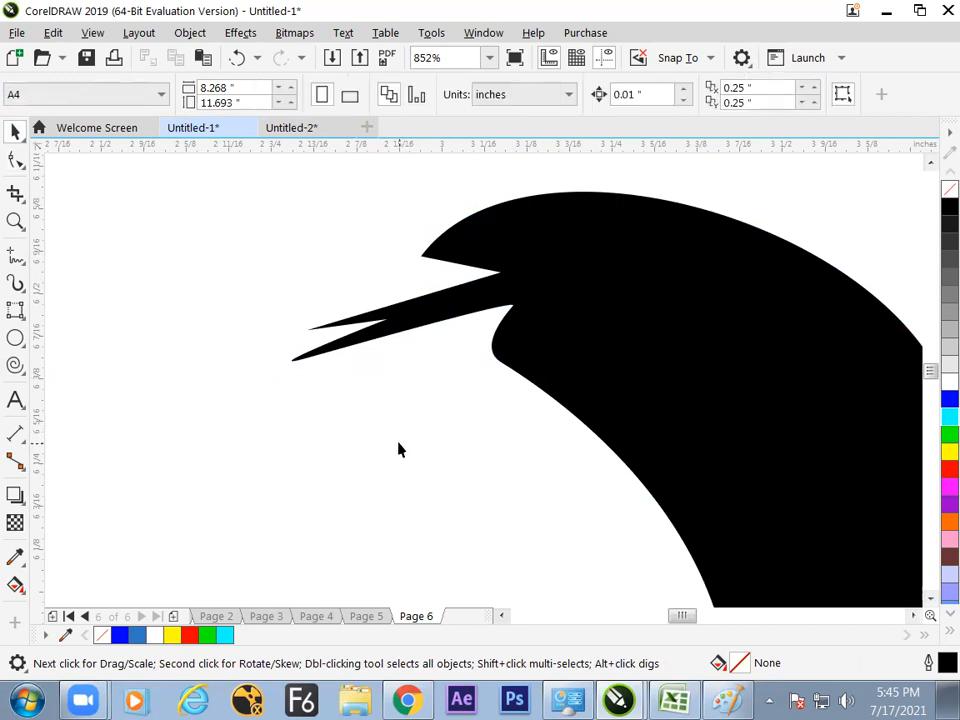
pyautogui.press('F4')
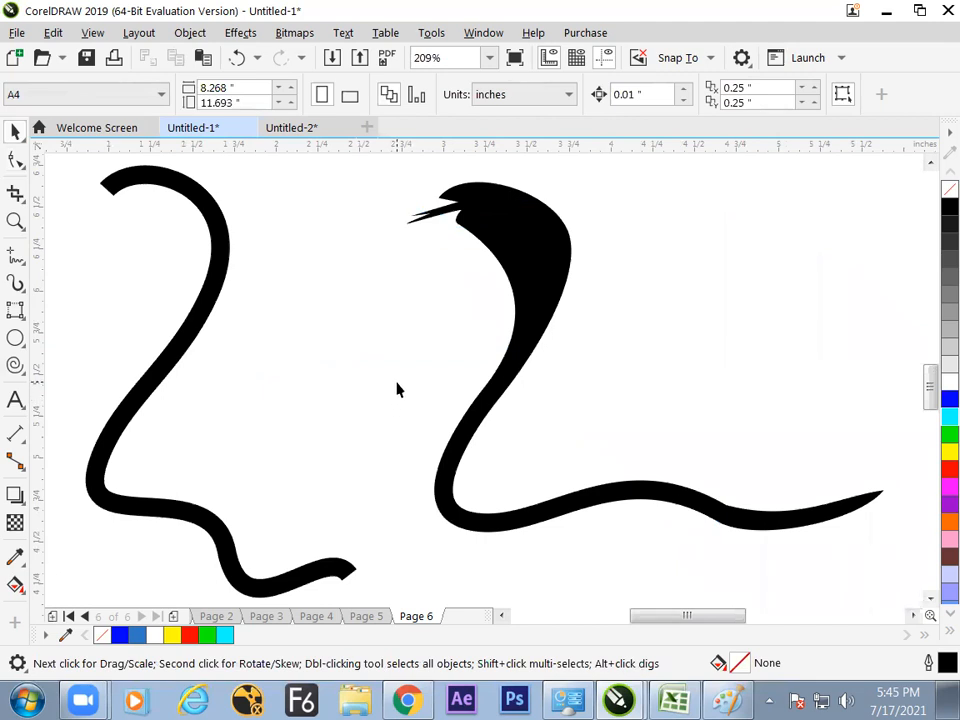
# Scale the snake down proportionally to about 1.53 by 1.12 inches
pyautogui.click(547, 287)
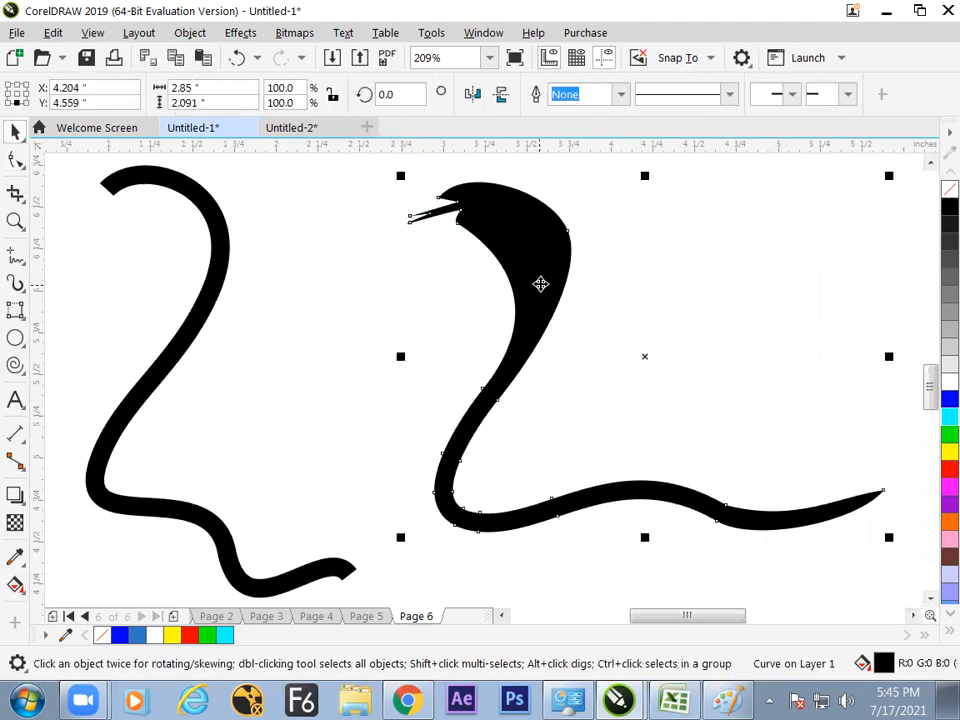
pyautogui.moveTo(541, 271); pyautogui.dragTo(524, 286)
pyautogui.moveTo(385, 190); pyautogui.dragTo(546, 313)
pyautogui.moveTo(622, 350); pyautogui.dragTo(510, 257)
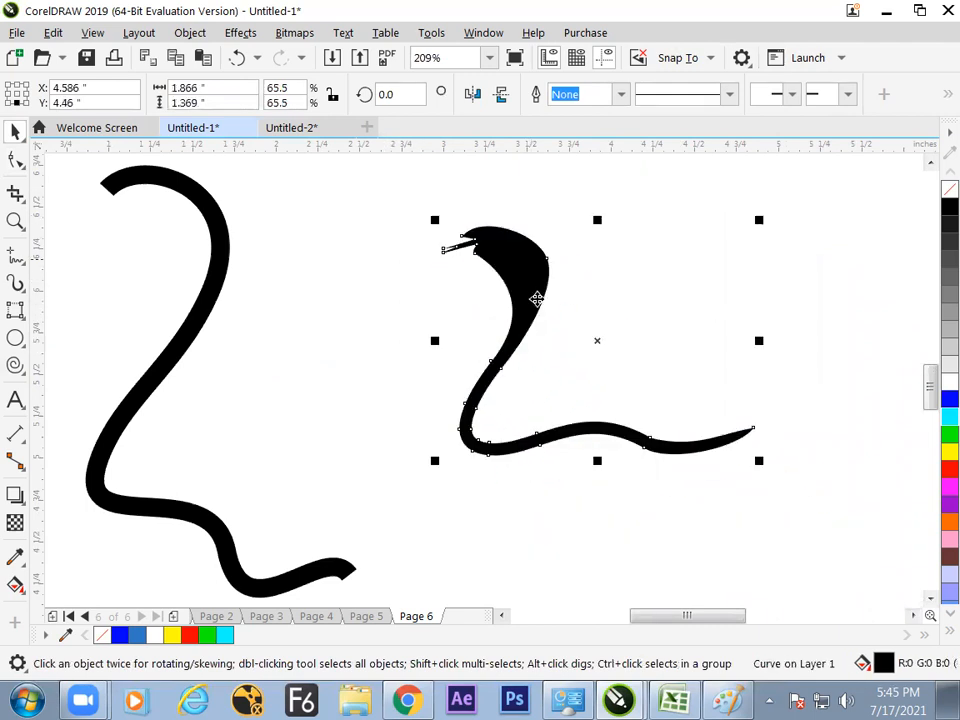
pyautogui.moveTo(760, 463); pyautogui.dragTo(700, 417)
pyautogui.click(769, 432)
pyautogui.click(640, 410)
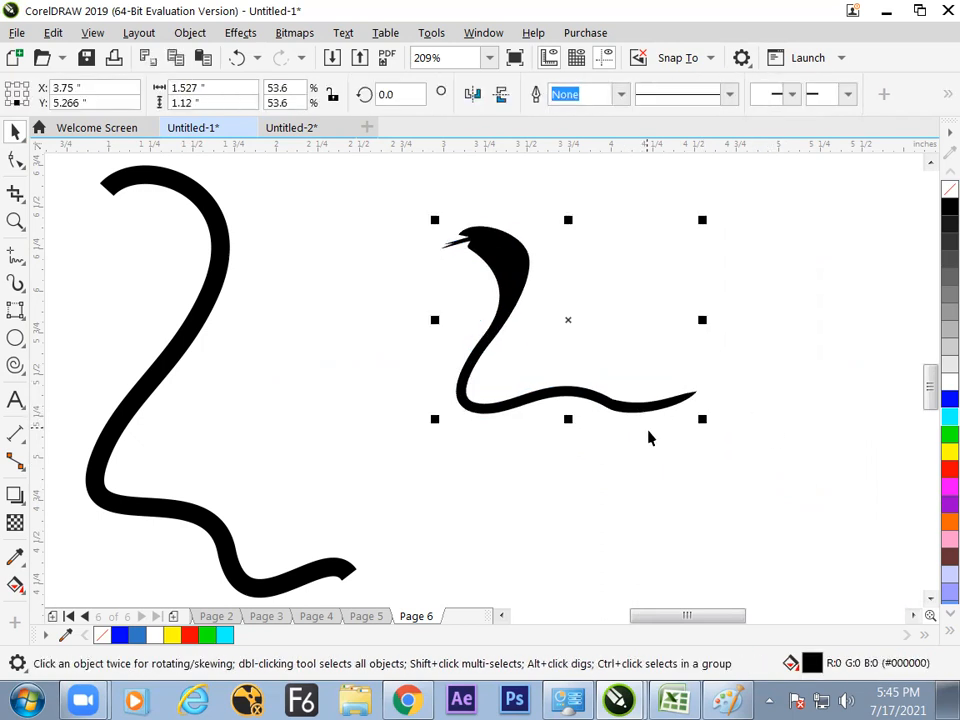
# Switch to the COREL EXCEL.xlsx workbook in Excel and finish the "convert outline to object" entry in cell J130
pyautogui.click(672, 700)
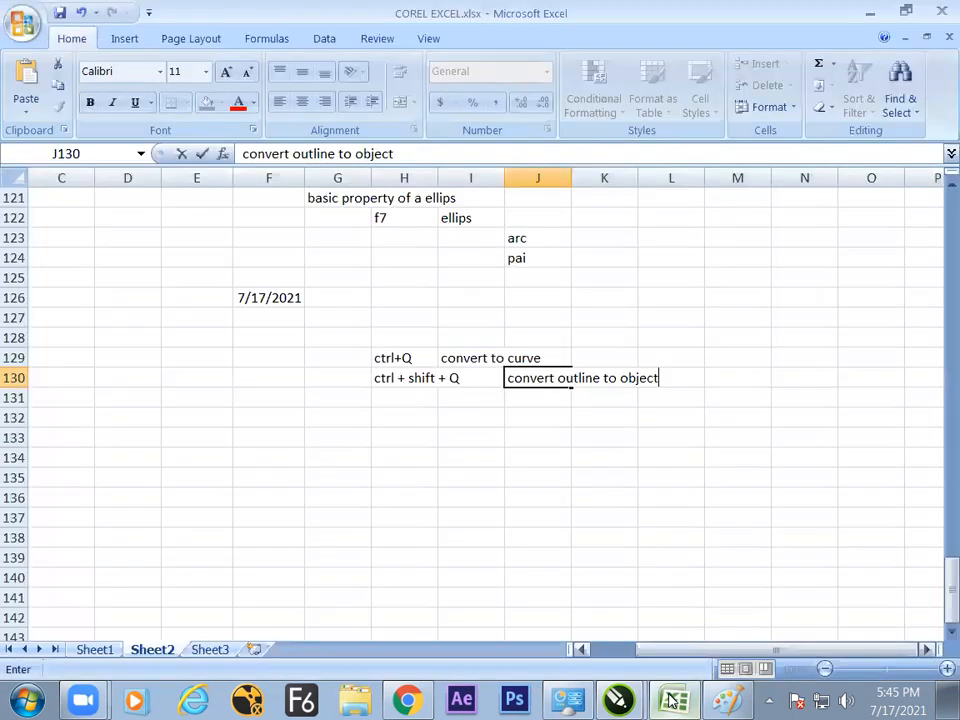
pyautogui.click(381, 379)
pyautogui.click(544, 394)
pyautogui.click(609, 377)
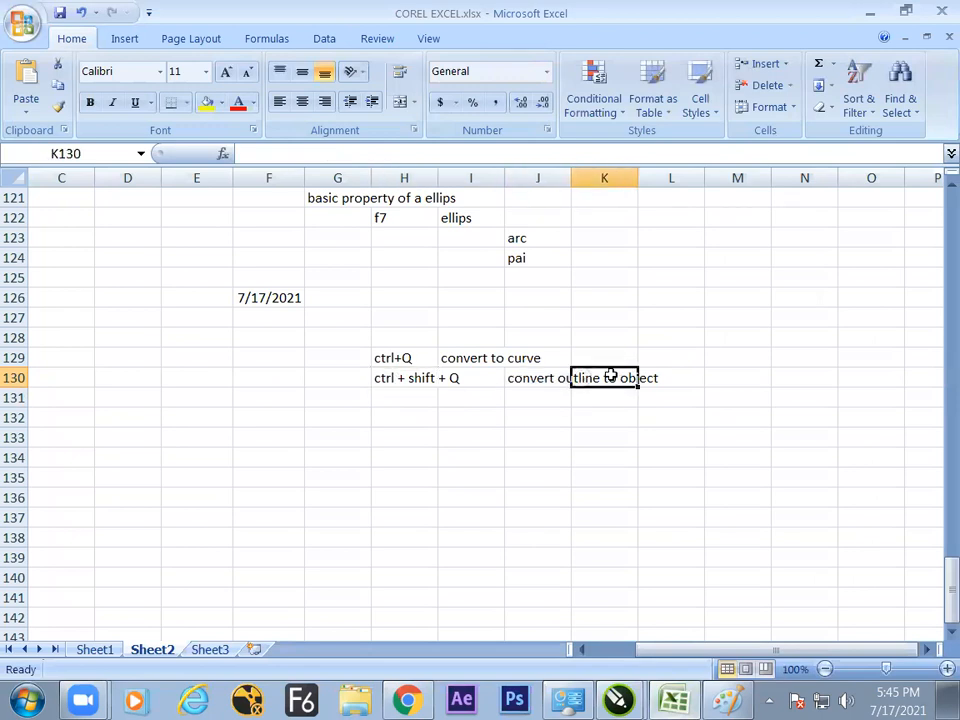
pyautogui.click(532, 380)
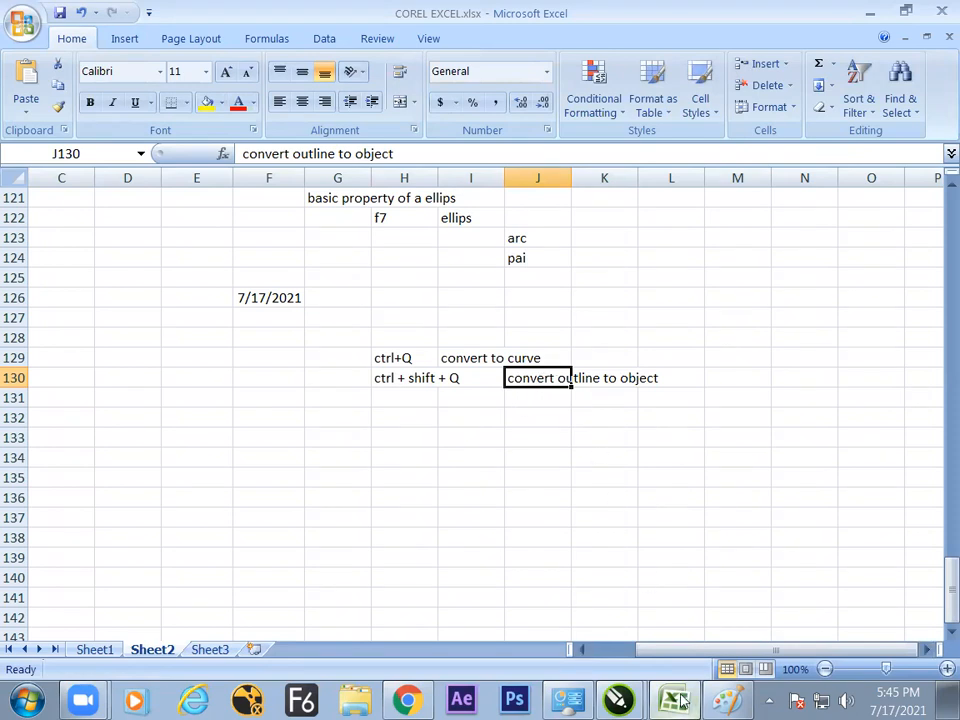
# Return to CorelDRAW and draw a vertical freehand line about 1.59 inches long between the thick curve and the snake
pyautogui.click(618, 700)
pyautogui.click(390, 428)
pyautogui.click(471, 268)
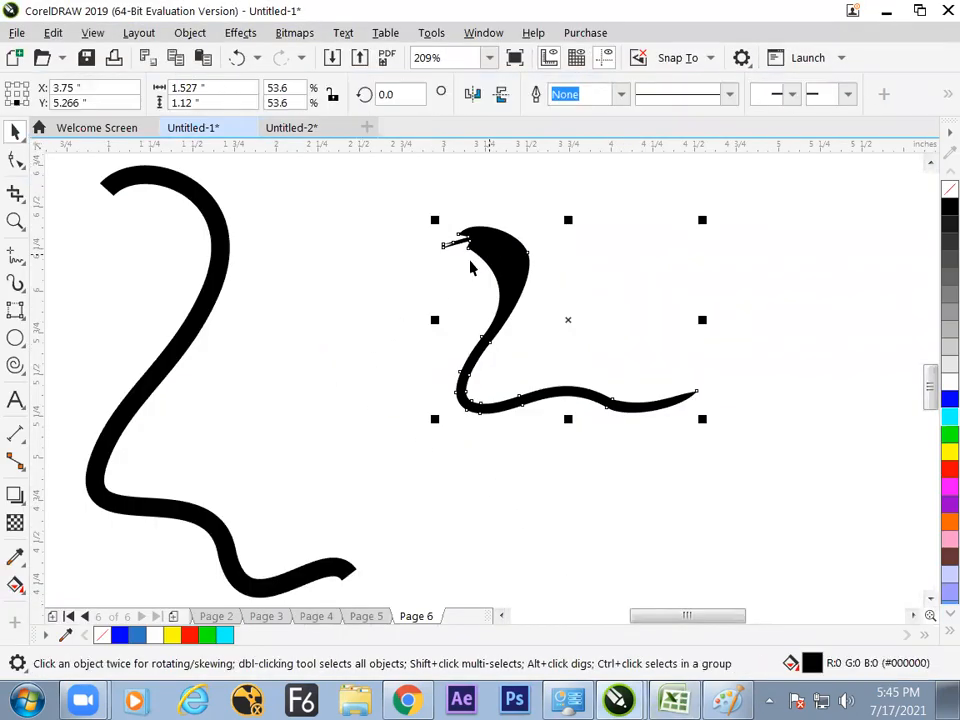
pyautogui.click(15, 255)
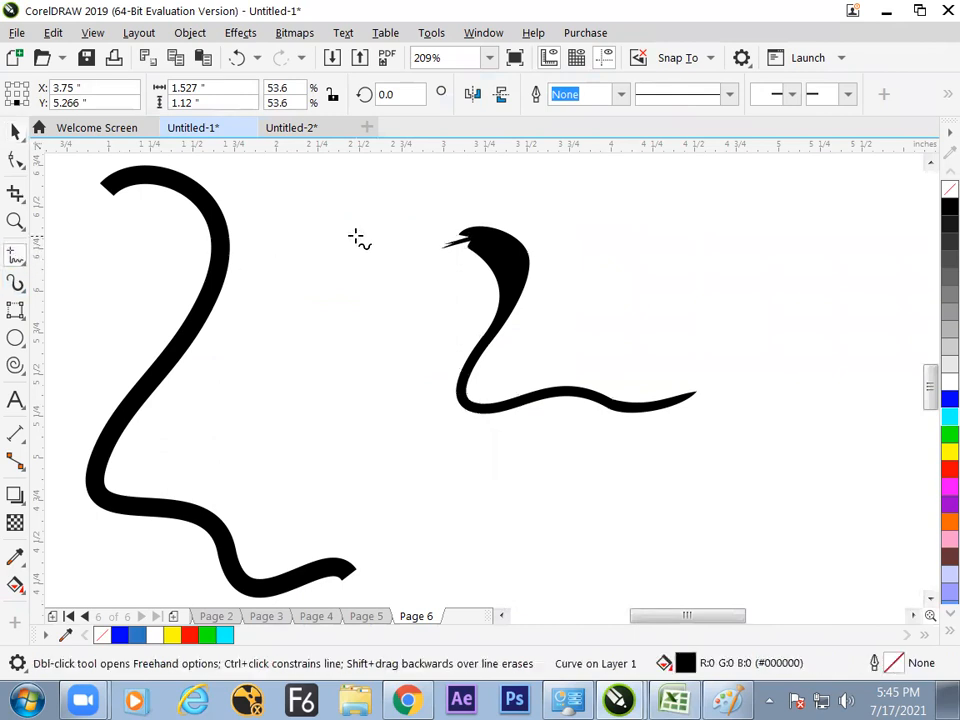
pyautogui.click(363, 214)
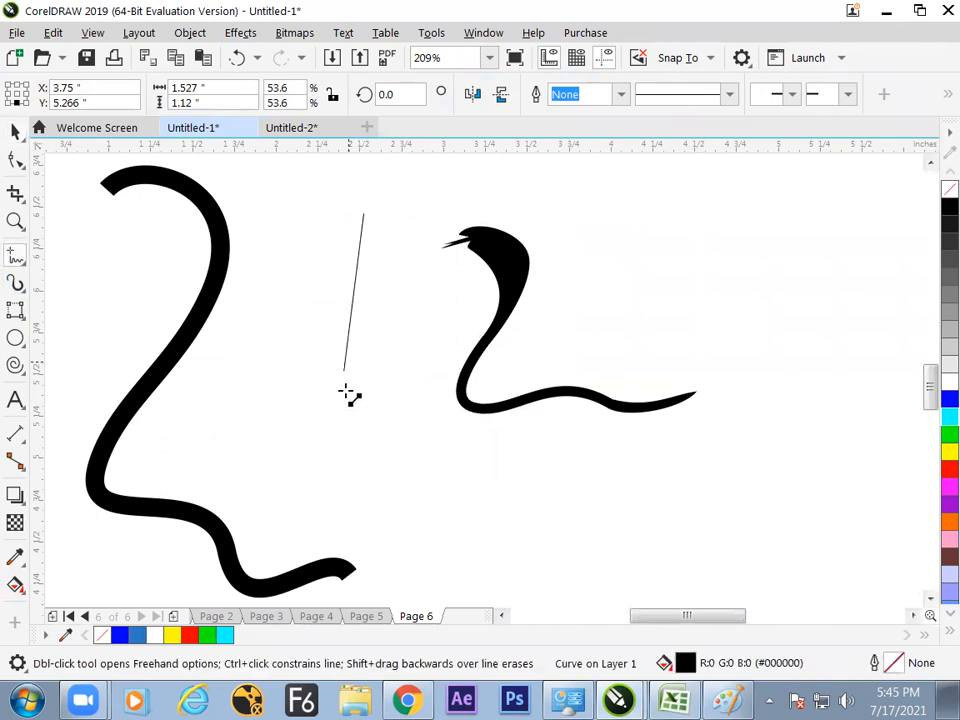
pyautogui.click(369, 481)
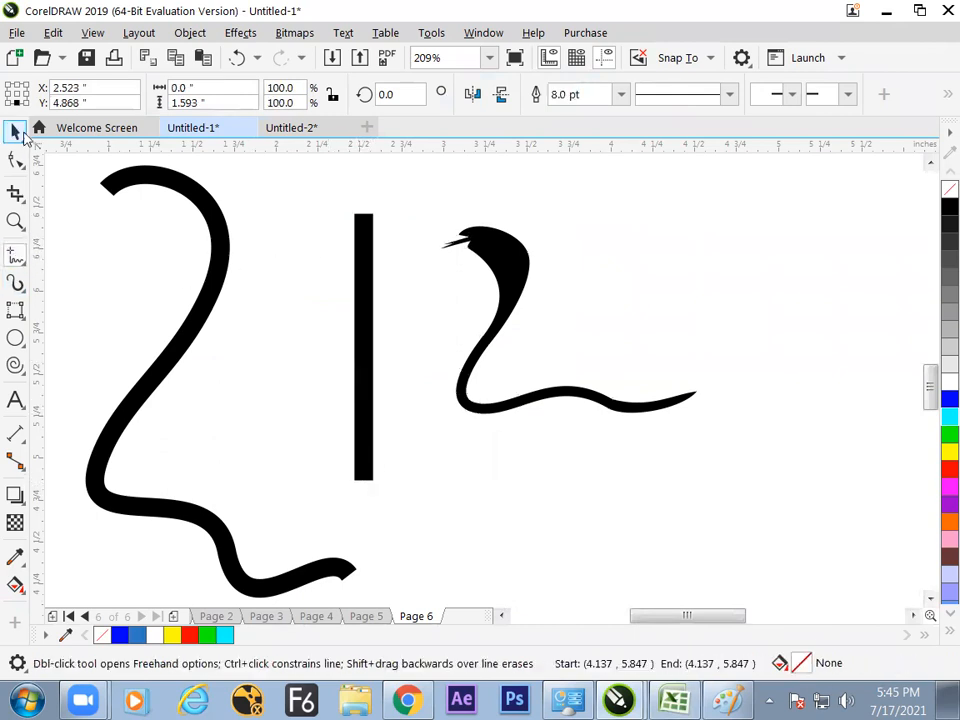
pyautogui.click(17, 131)
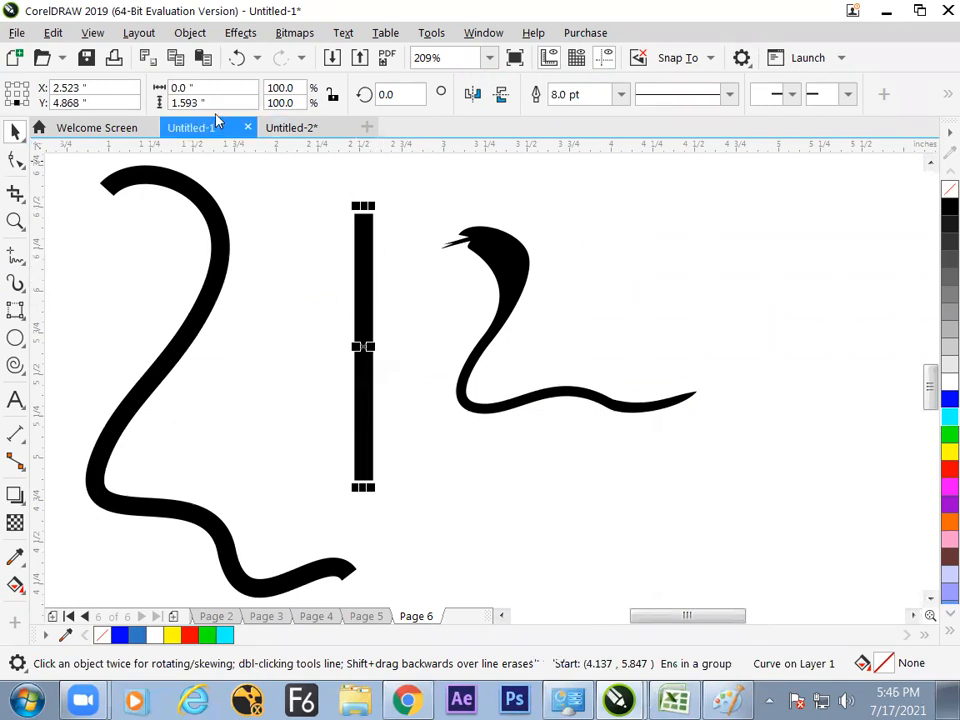
pyautogui.click(140, 34)
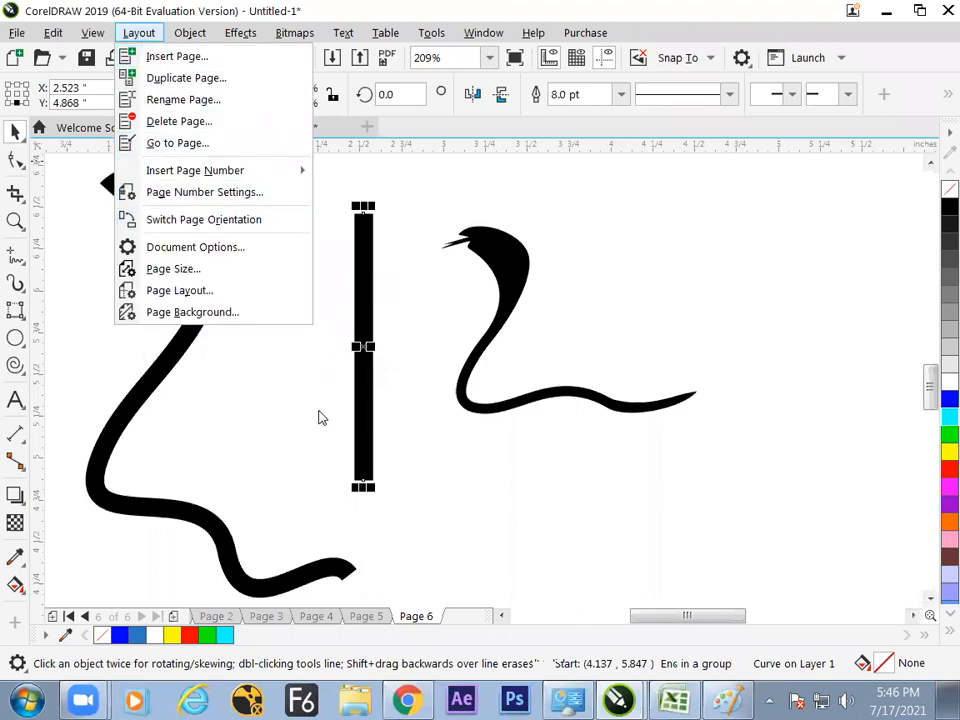
pyautogui.click(92, 376)
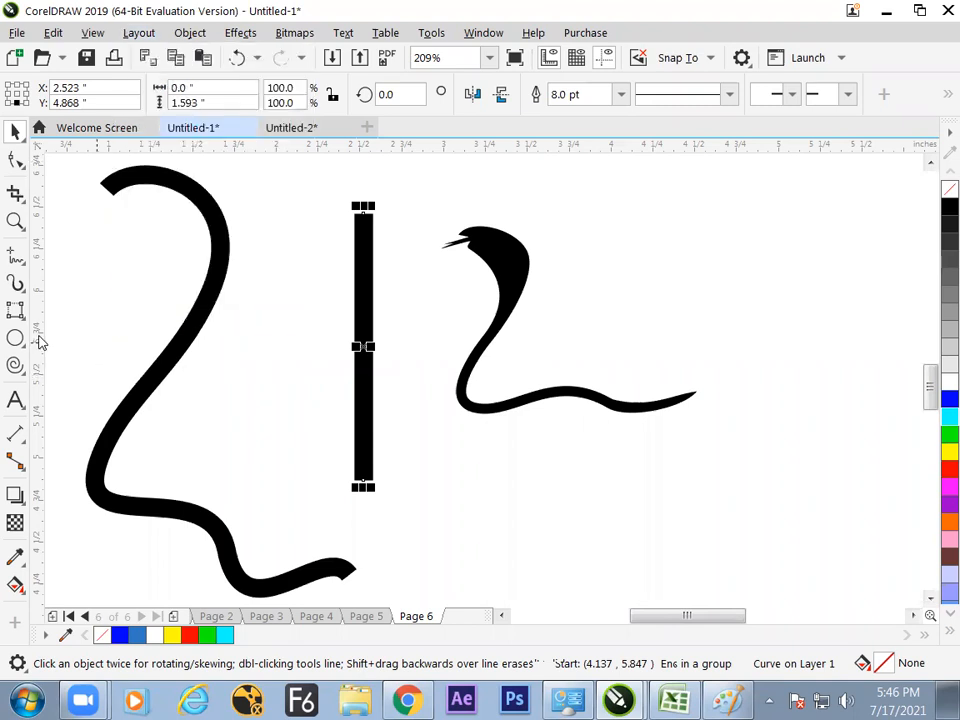
pyautogui.click(15, 255)
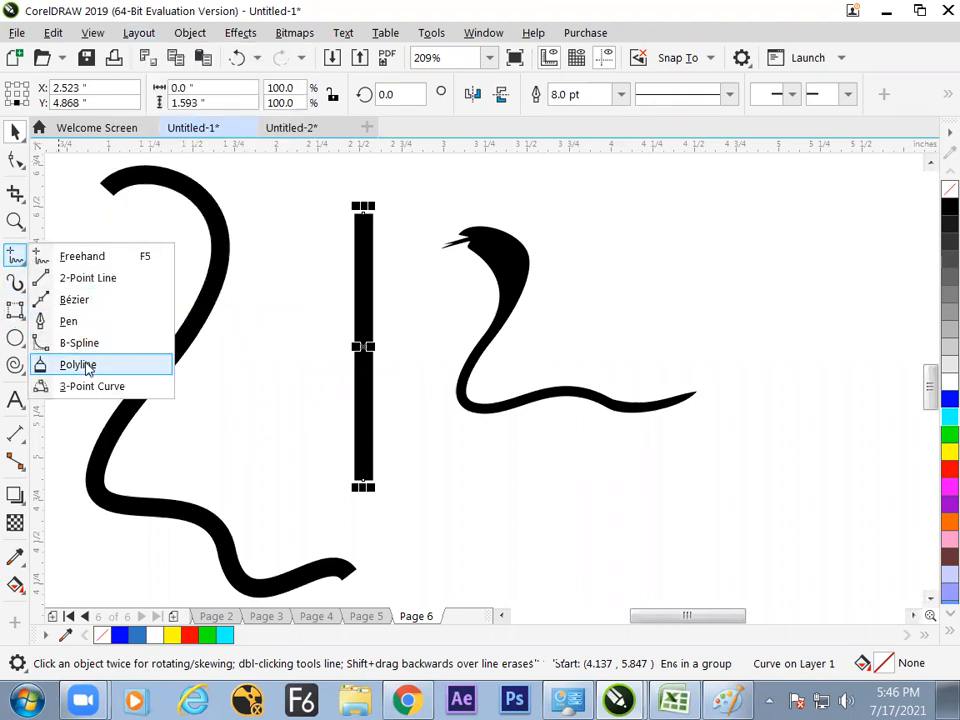
pyautogui.click(80, 343)
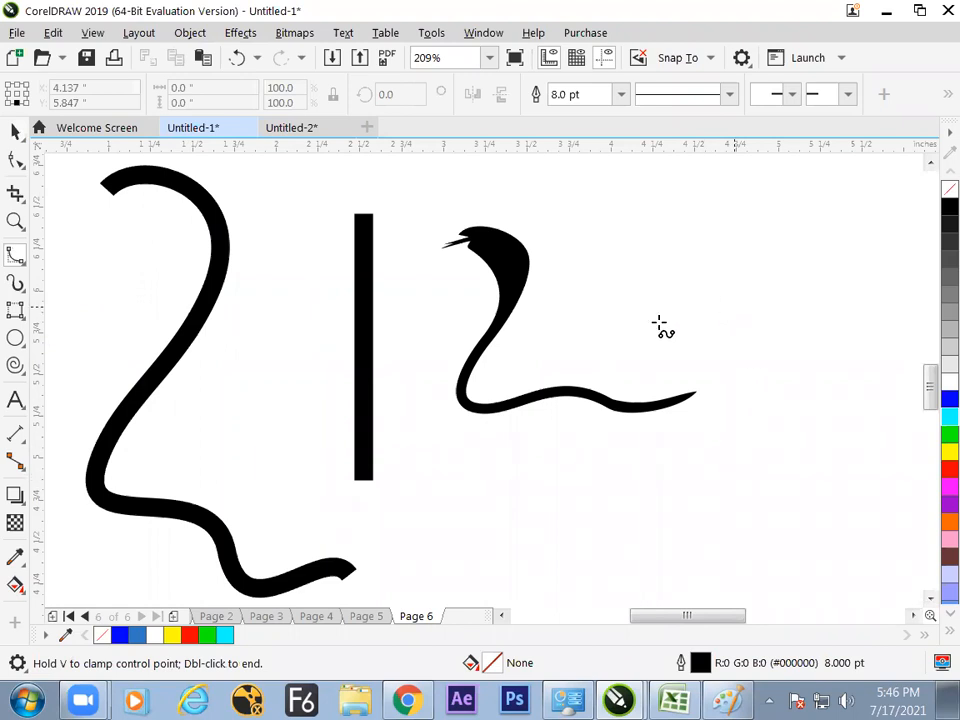
pyautogui.click(617, 346)
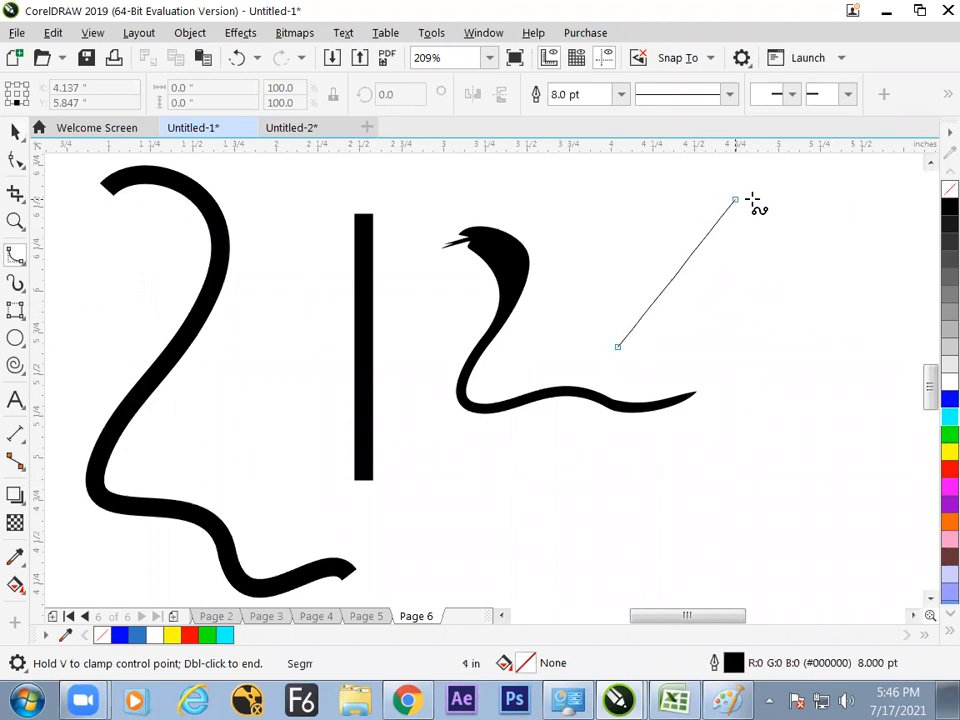
pyautogui.click(868, 214)
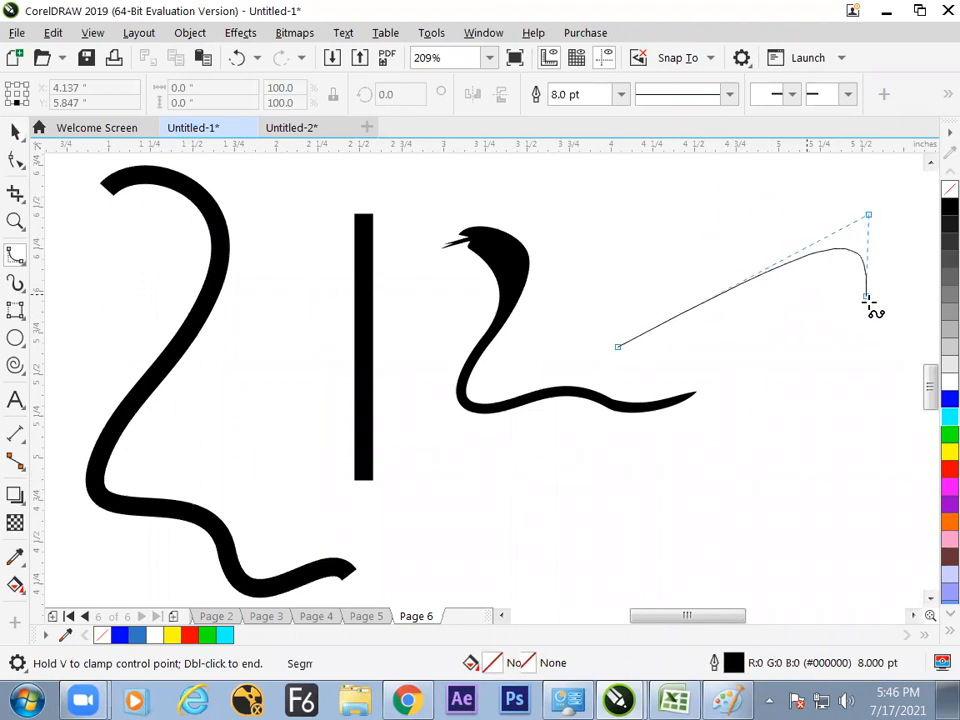
pyautogui.click(895, 264)
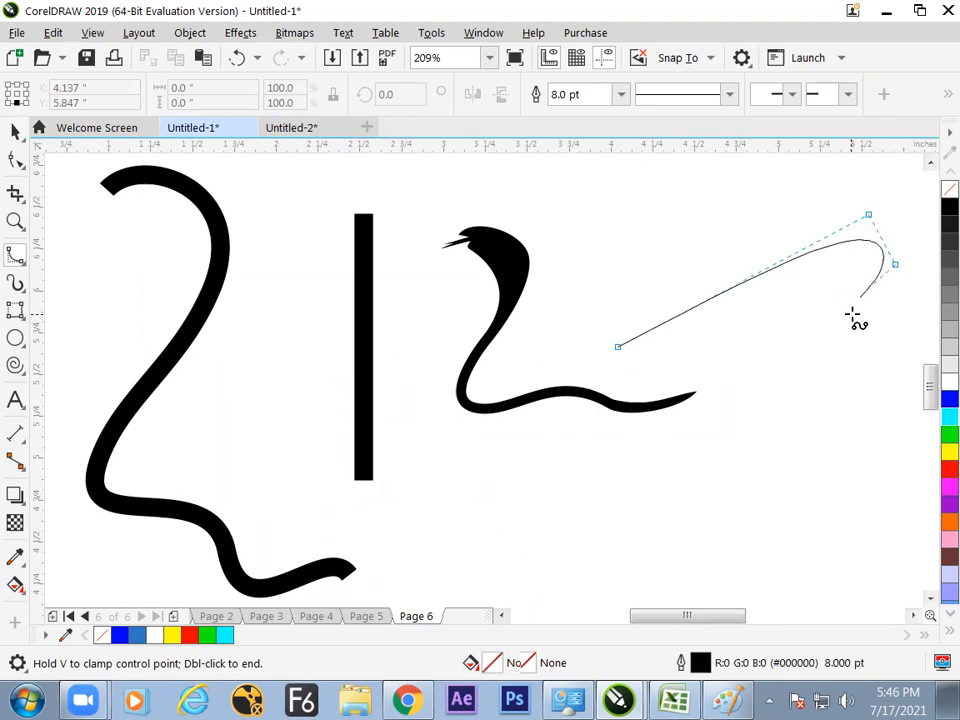
pyautogui.click(15, 131)
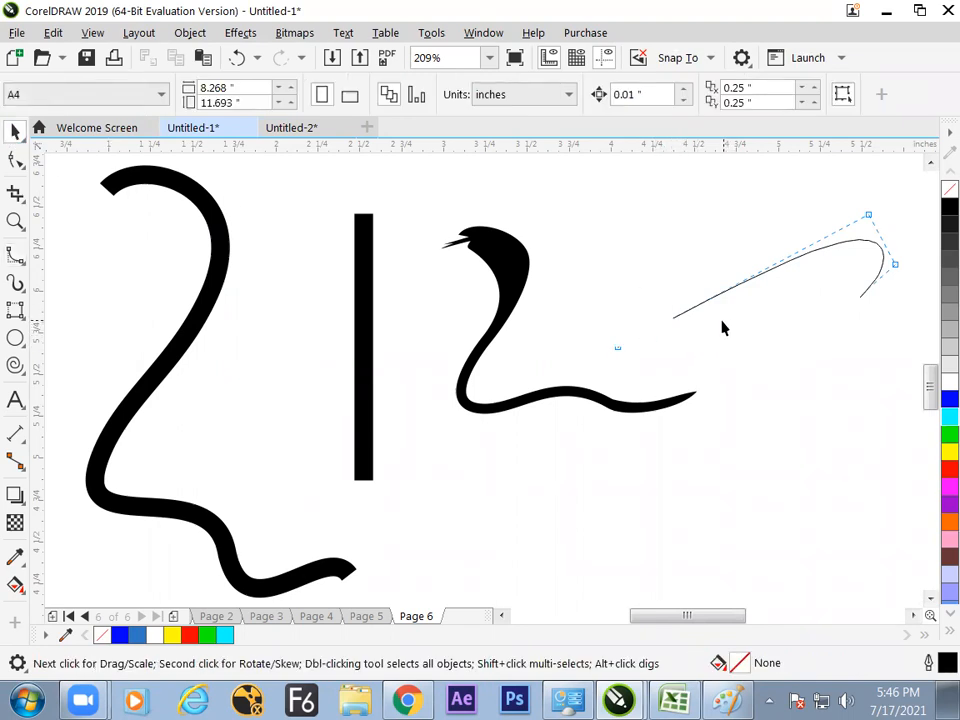
pyautogui.hscroll(-1, 712, 332)
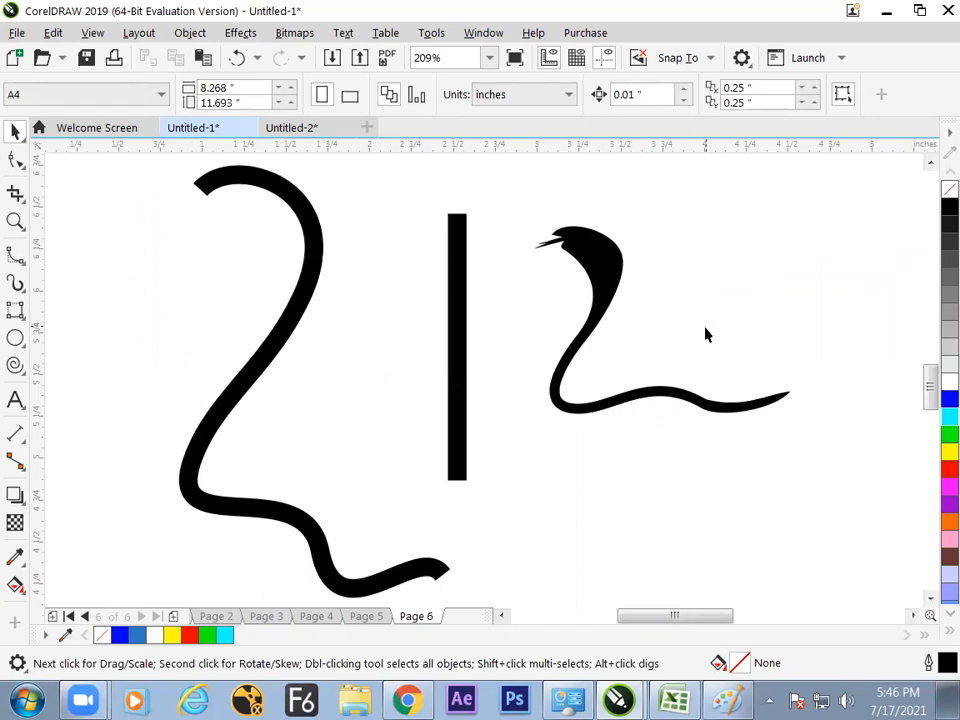
pyautogui.scroll(-2, 706, 332)
pyautogui.scroll(2, 704, 332)
# Draw a 3-Point Curve arching above the snake's tail, about 1.18 inches wide and 0.89 inches high
pyautogui.click(22, 318)
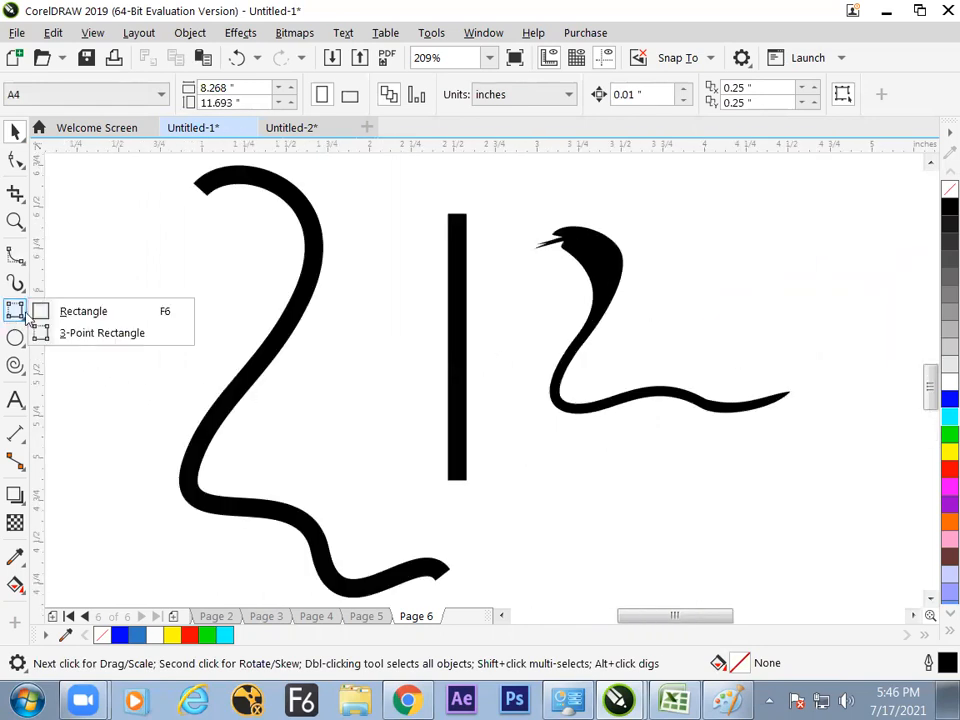
pyautogui.click(24, 262)
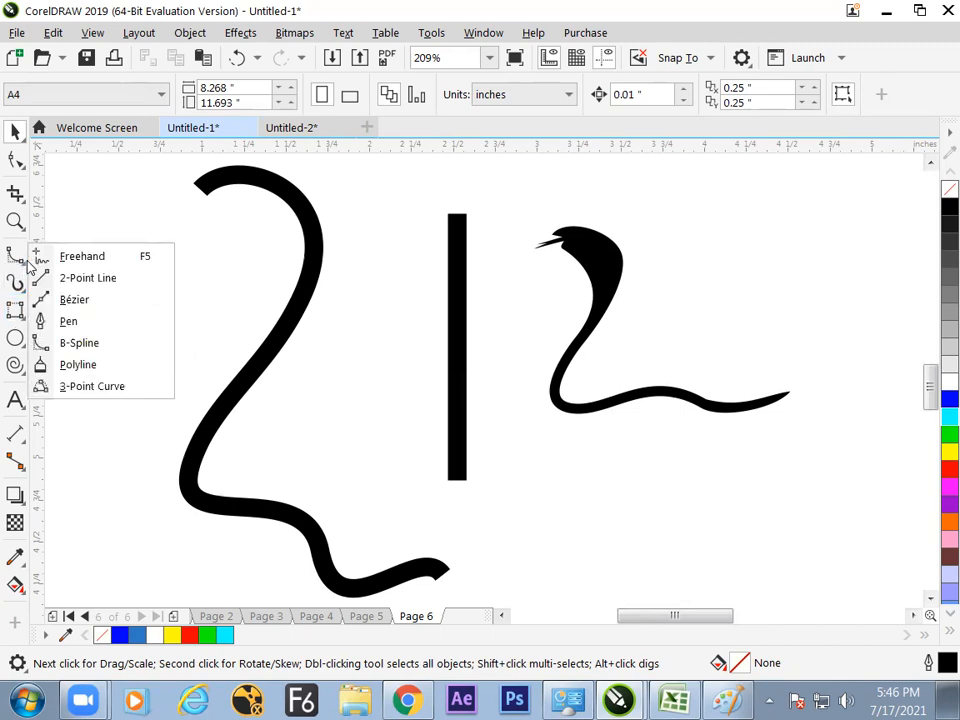
pyautogui.click(88, 387)
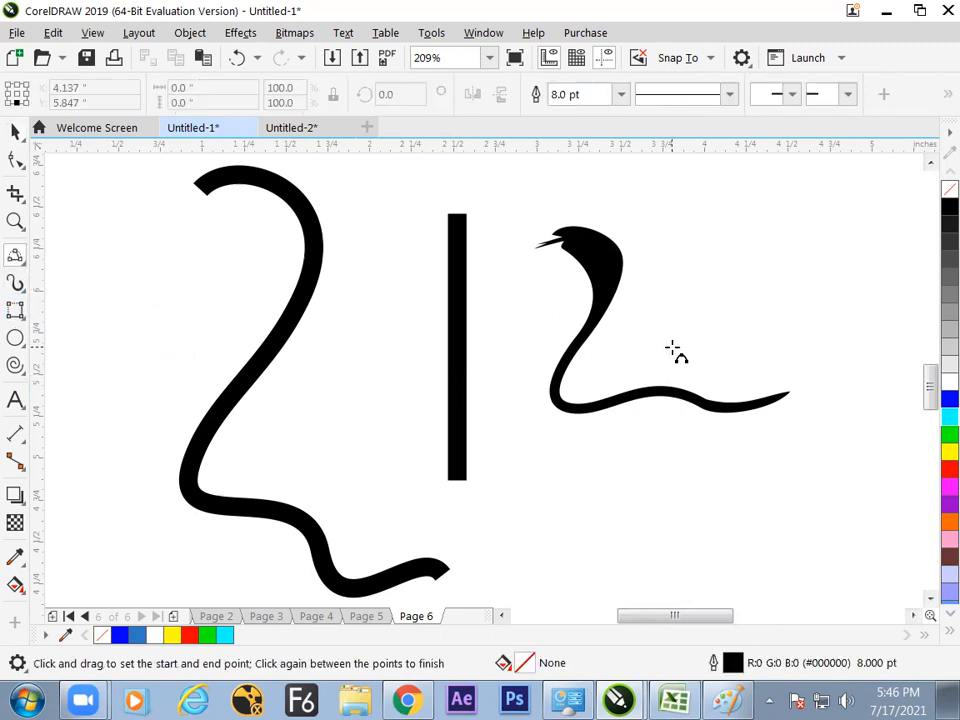
pyautogui.moveTo(671, 354); pyautogui.dragTo(867, 215)
pyautogui.click(778, 215)
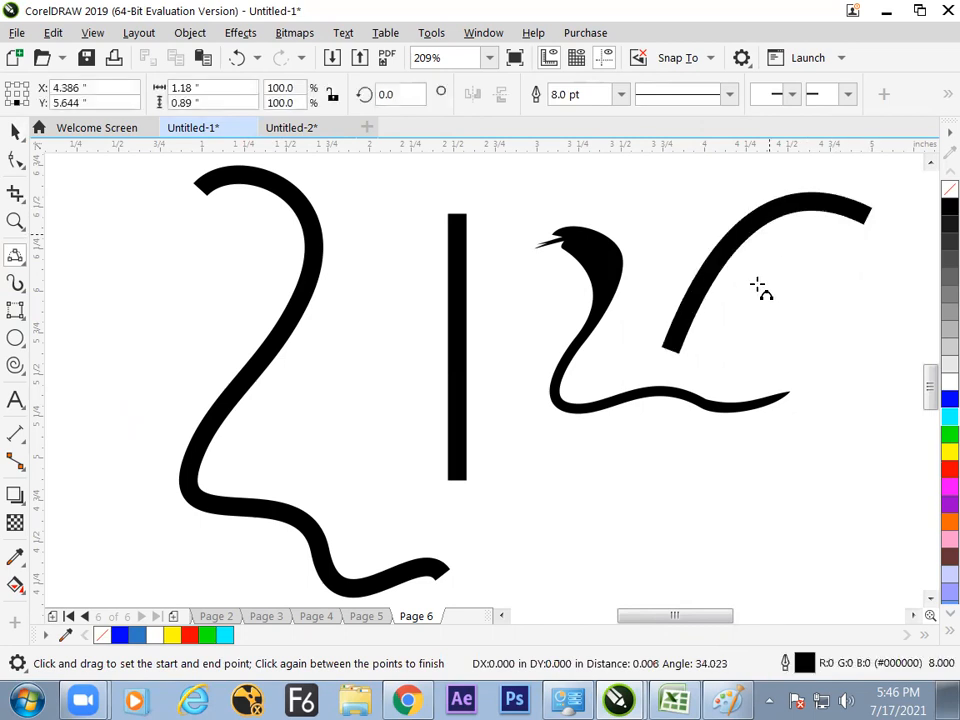
pyautogui.click(15, 131)
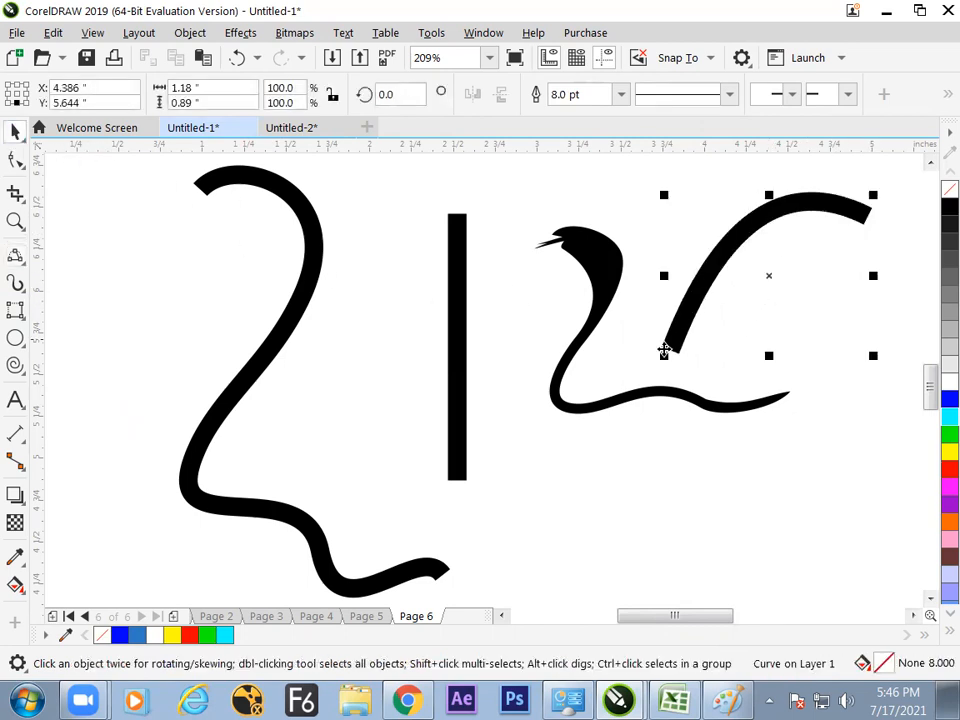
pyautogui.click(607, 474)
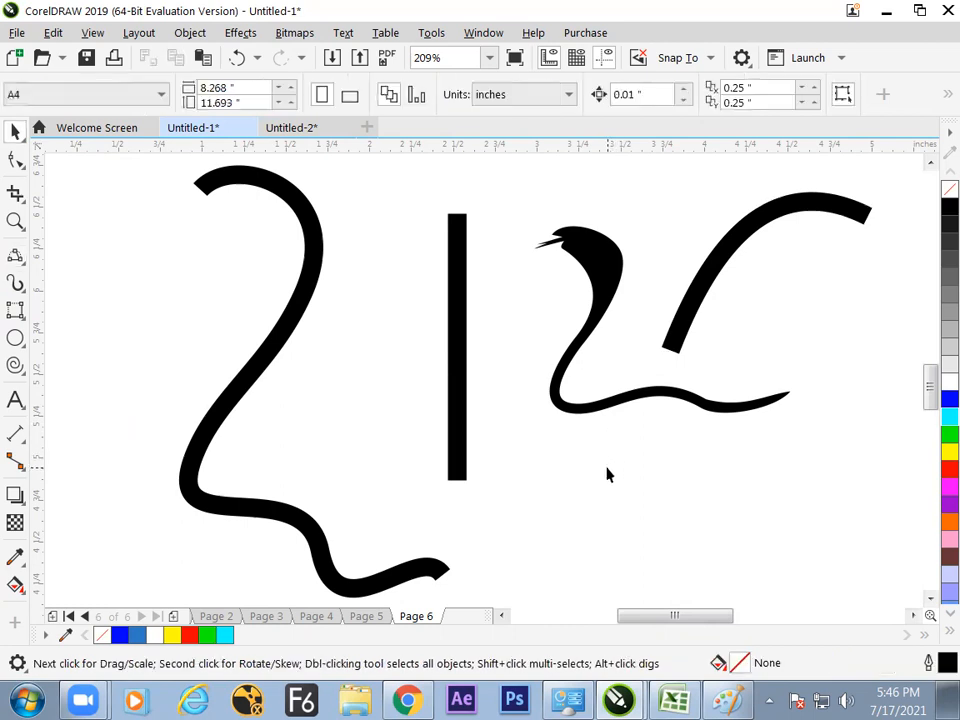
# Convert the new arched curve's outline to an object and display its nodes for shaping
pyautogui.click(741, 243)
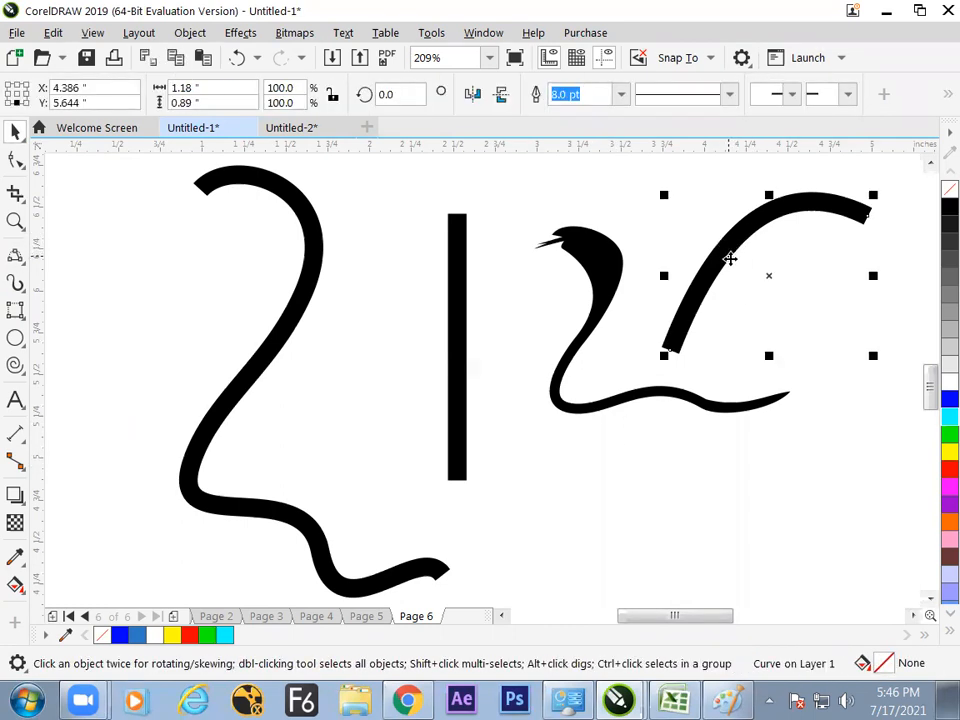
pyautogui.click(139, 33)
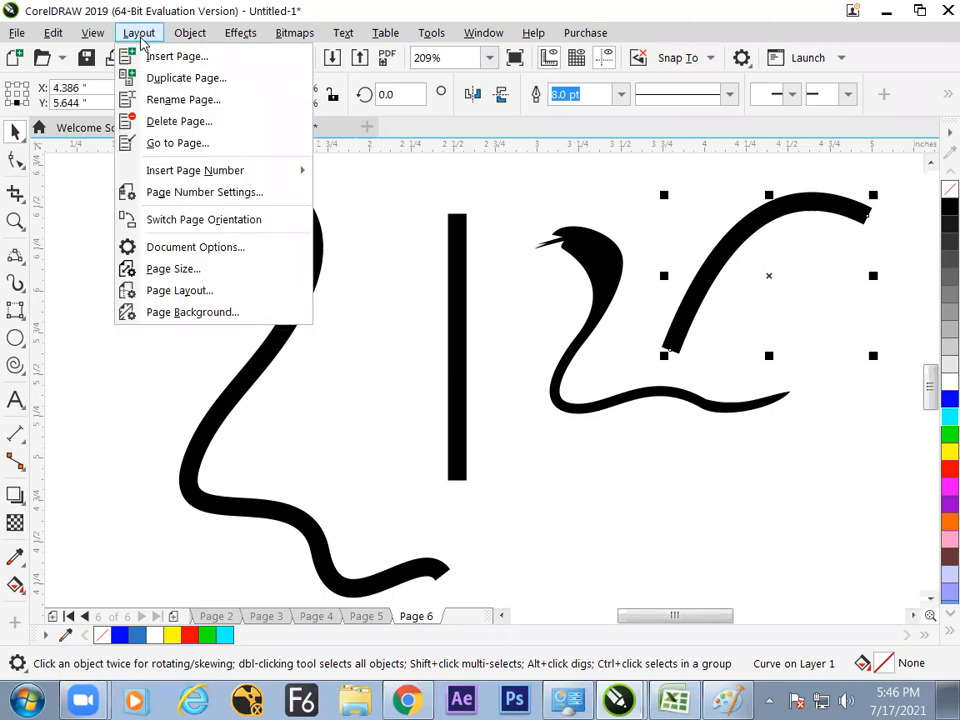
pyautogui.moveTo(200, 38)
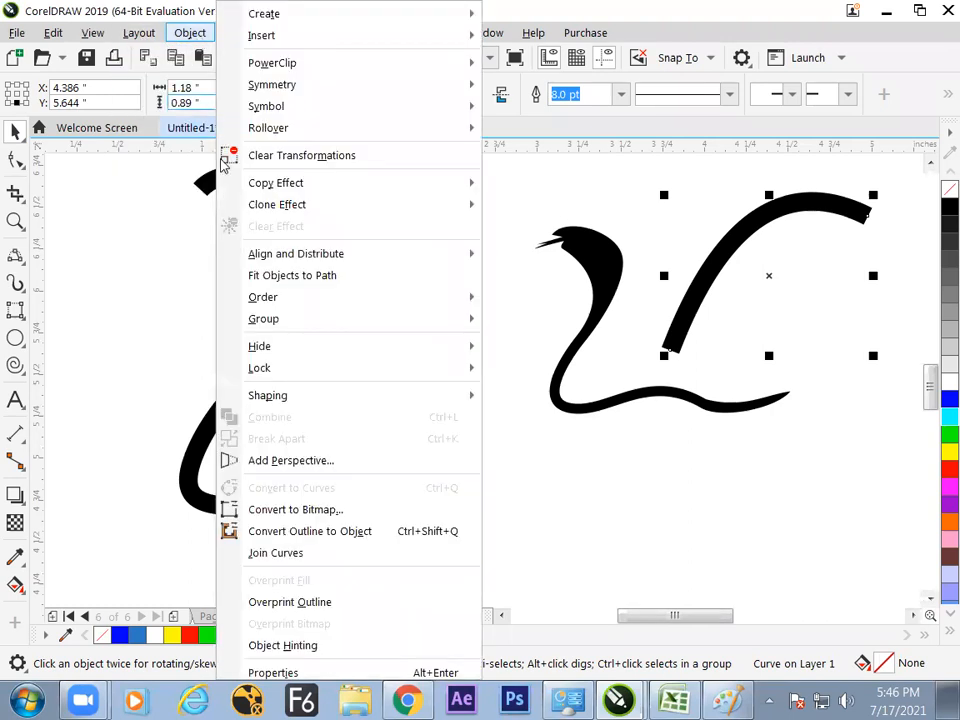
pyautogui.click(306, 534)
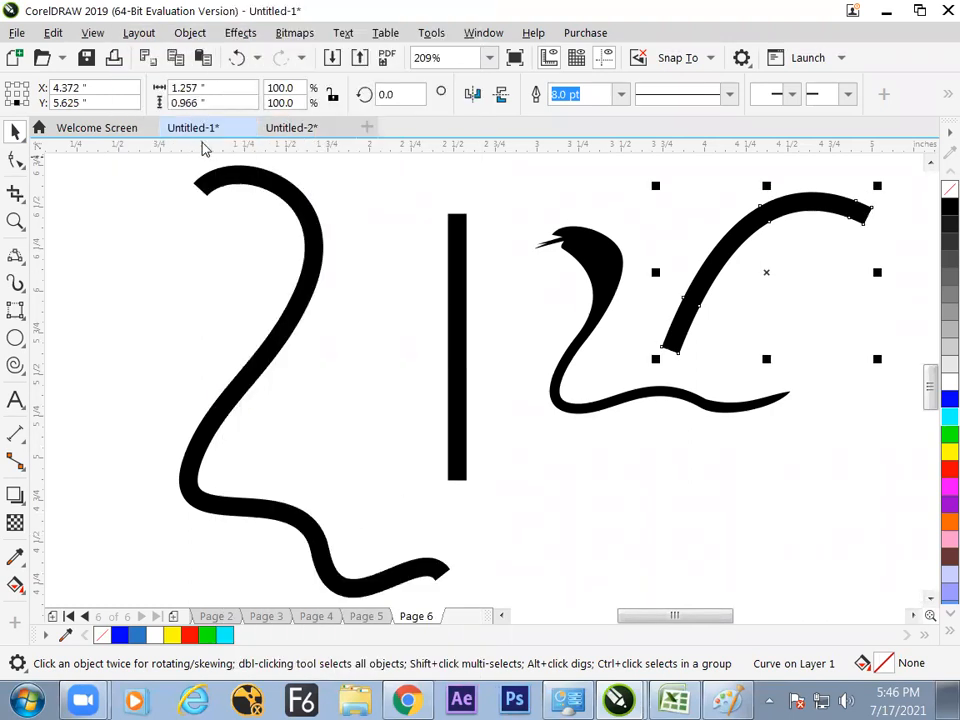
pyautogui.click(18, 162)
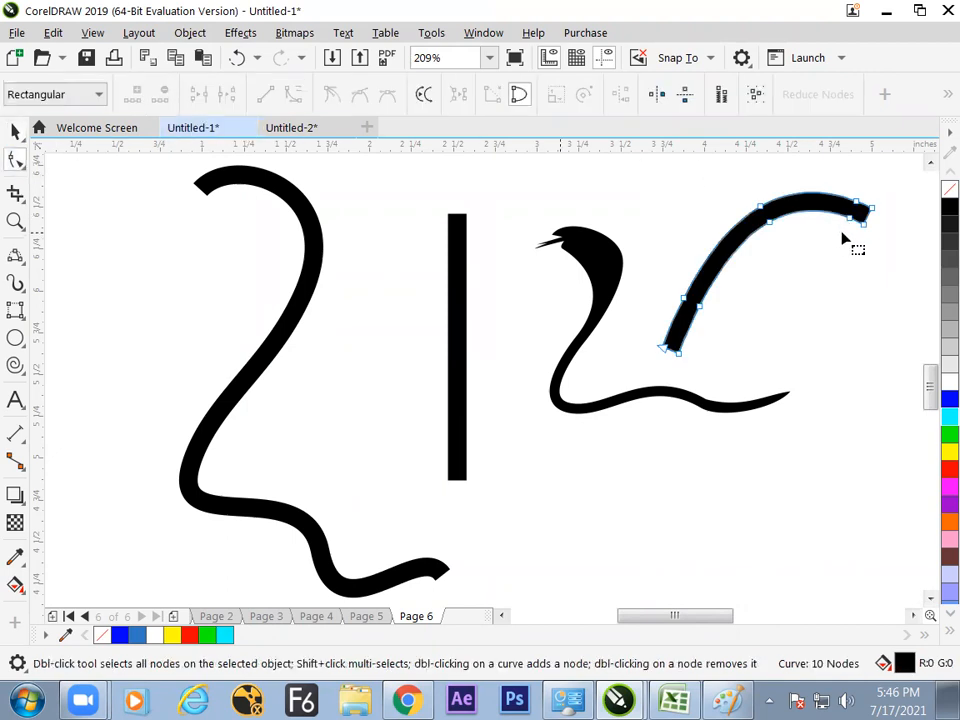
# Swell the converted arch's middle nodes outward into a whale body and spread its lower end nodes into a tail fin
pyautogui.moveTo(769, 216)
pyautogui.mouseDown()
pyautogui.moveTo(776, 229)
pyautogui.moveTo(765, 212)
pyautogui.moveTo(774, 208)
pyautogui.moveTo(777, 244)
pyautogui.moveTo(763, 236)
pyautogui.moveTo(750, 193)
pyautogui.mouseUp()
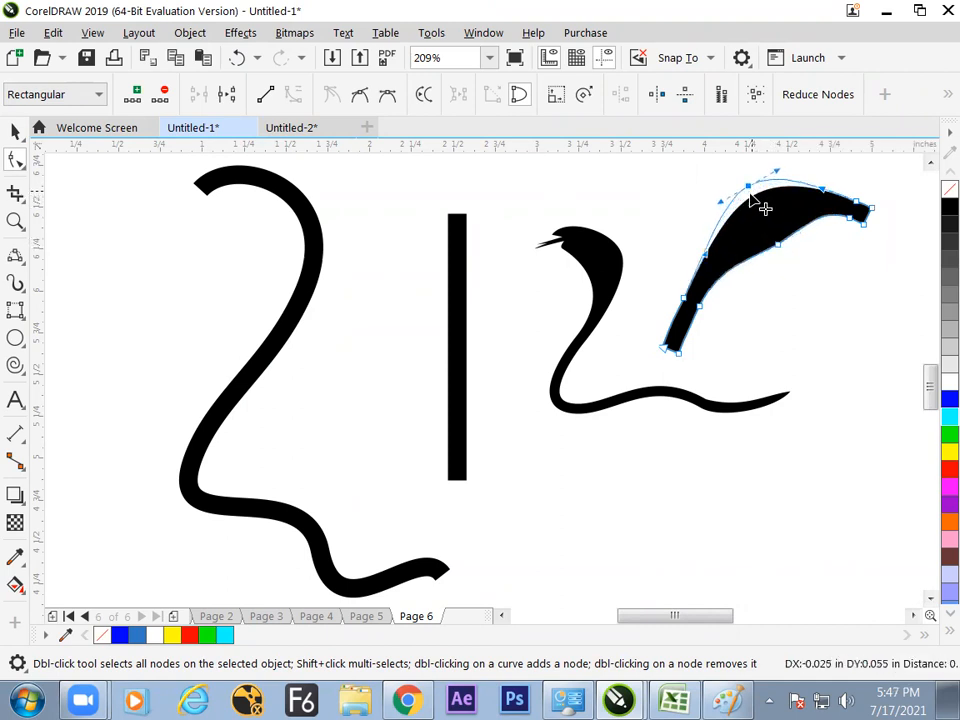
pyautogui.moveTo(776, 244); pyautogui.dragTo(780, 249)
pyautogui.moveTo(749, 186); pyautogui.dragTo(746, 180)
pyautogui.click(780, 249)
pyautogui.moveTo(780, 249); pyautogui.dragTo(783, 252)
pyautogui.moveTo(679, 354)
pyautogui.mouseDown()
pyautogui.moveTo(691, 366)
pyautogui.moveTo(636, 316)
pyautogui.mouseUp()
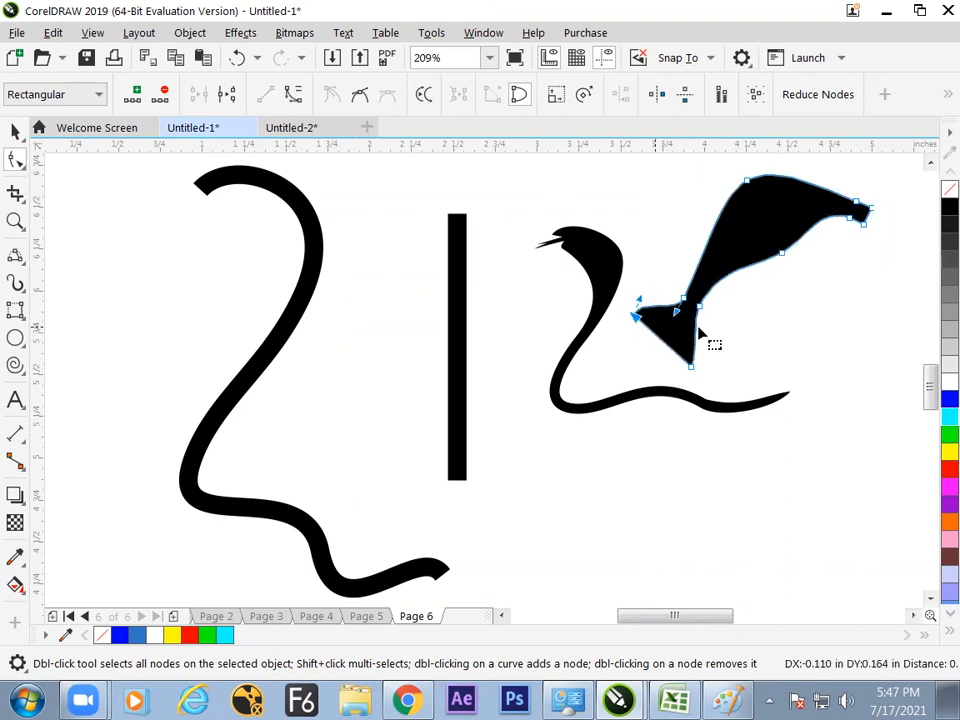
pyautogui.click(692, 306)
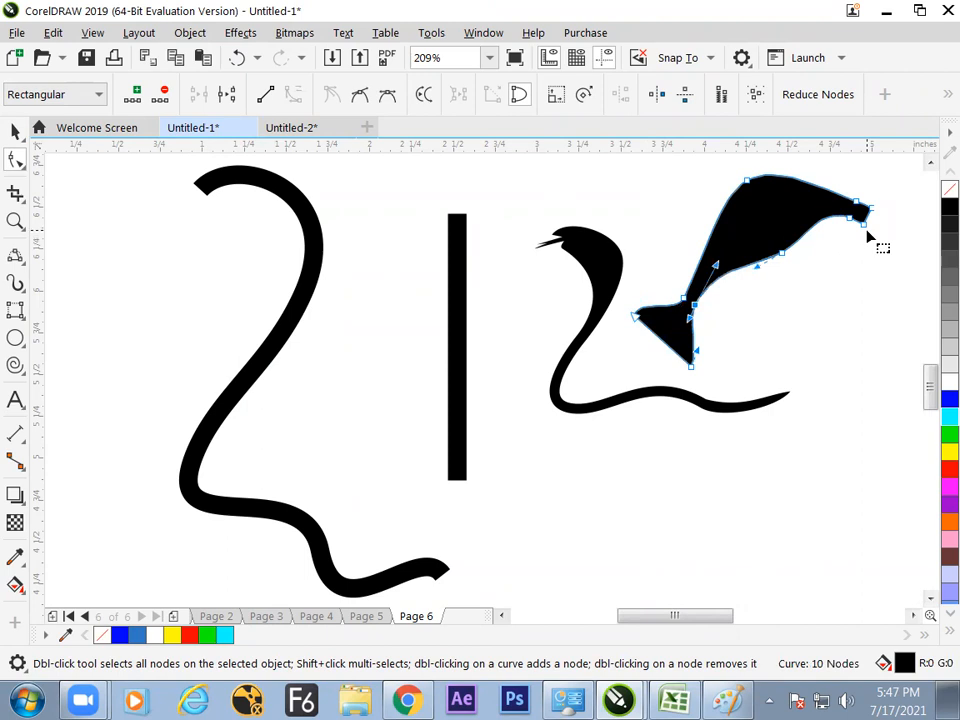
# Remove two corner nodes from the whale's head end and add a node on the tail's edge, pulled inward to fork the fin
pyautogui.press('Delete')
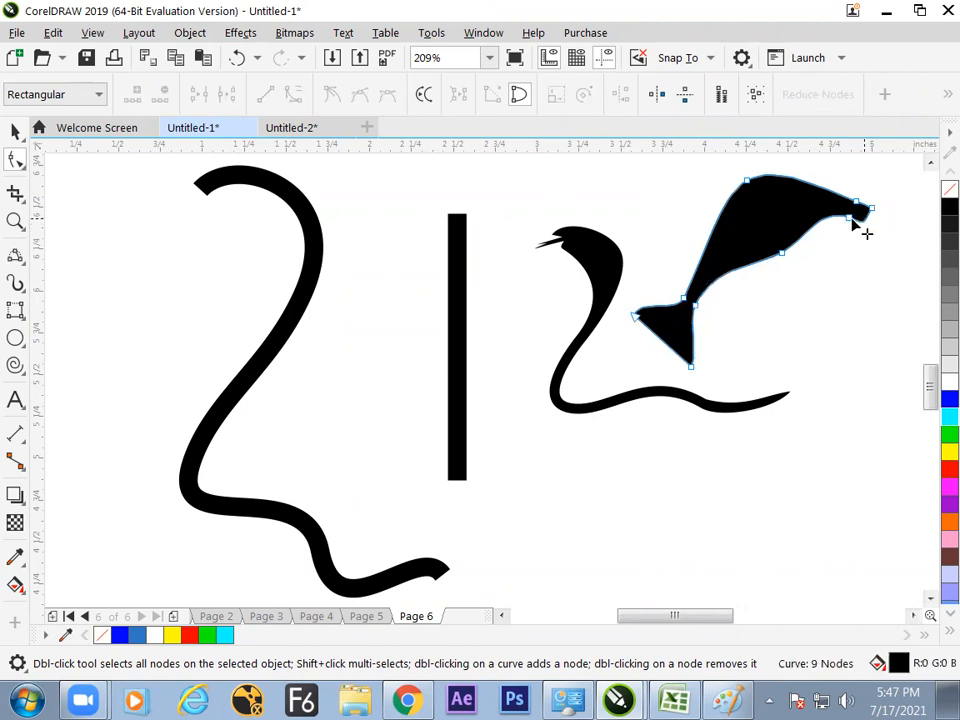
pyautogui.doubleClick(871, 210)
pyautogui.moveTo(850, 218); pyautogui.dragTo(845, 219)
pyautogui.moveTo(782, 254); pyautogui.dragTo(784, 261)
pyautogui.doubleClick(670, 334)
pyautogui.moveTo(671, 334); pyautogui.dragTo(677, 322)
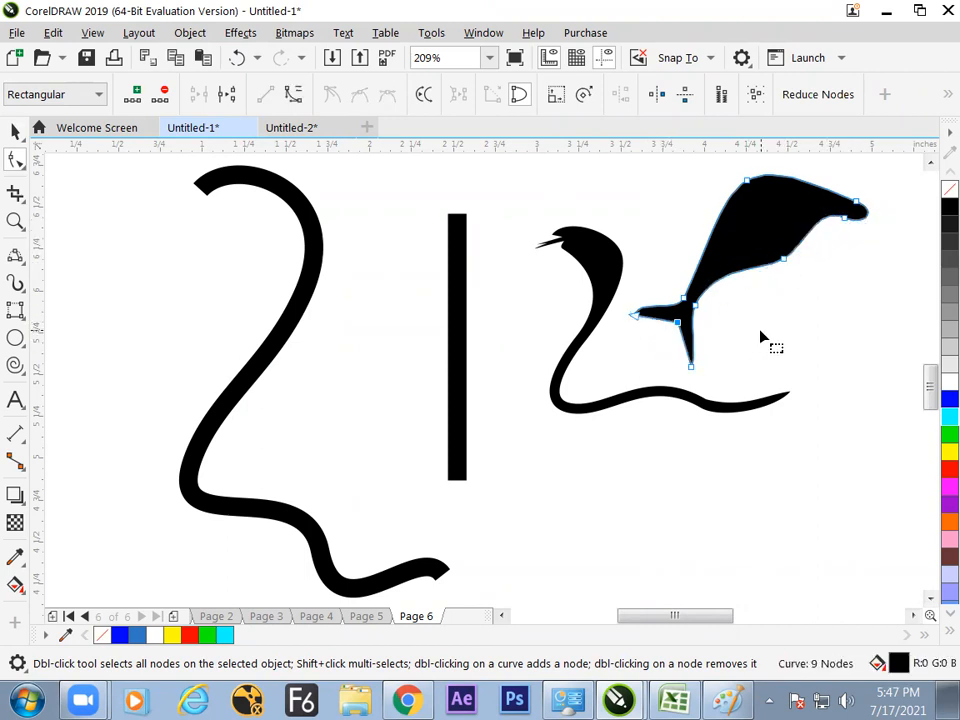
# Reshape the whale's head, back and belly nodes into a blunter, rounder head and add a node at the snout
pyautogui.moveTo(789, 266); pyautogui.dragTo(795, 261)
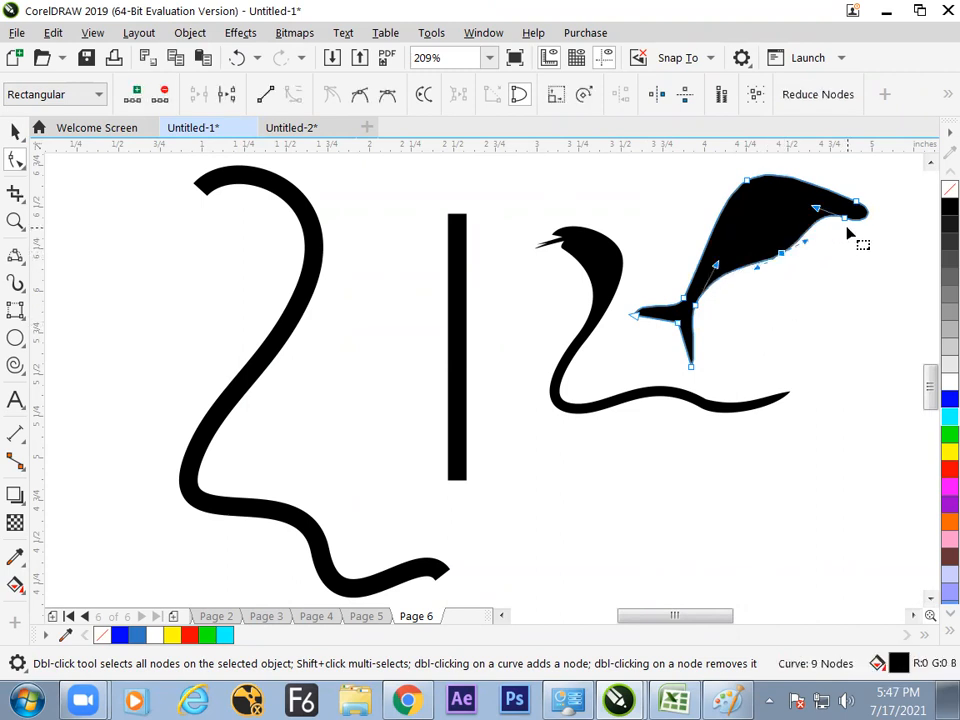
pyautogui.moveTo(865, 213)
pyautogui.mouseDown()
pyautogui.moveTo(855, 205)
pyautogui.moveTo(859, 230)
pyautogui.moveTo(850, 228)
pyautogui.mouseUp()
pyautogui.moveTo(797, 268); pyautogui.dragTo(783, 259)
pyautogui.moveTo(747, 181); pyautogui.dragTo(742, 178)
pyautogui.moveTo(838, 226)
pyautogui.mouseDown()
pyautogui.moveTo(851, 229)
pyautogui.moveTo(841, 230)
pyautogui.mouseUp()
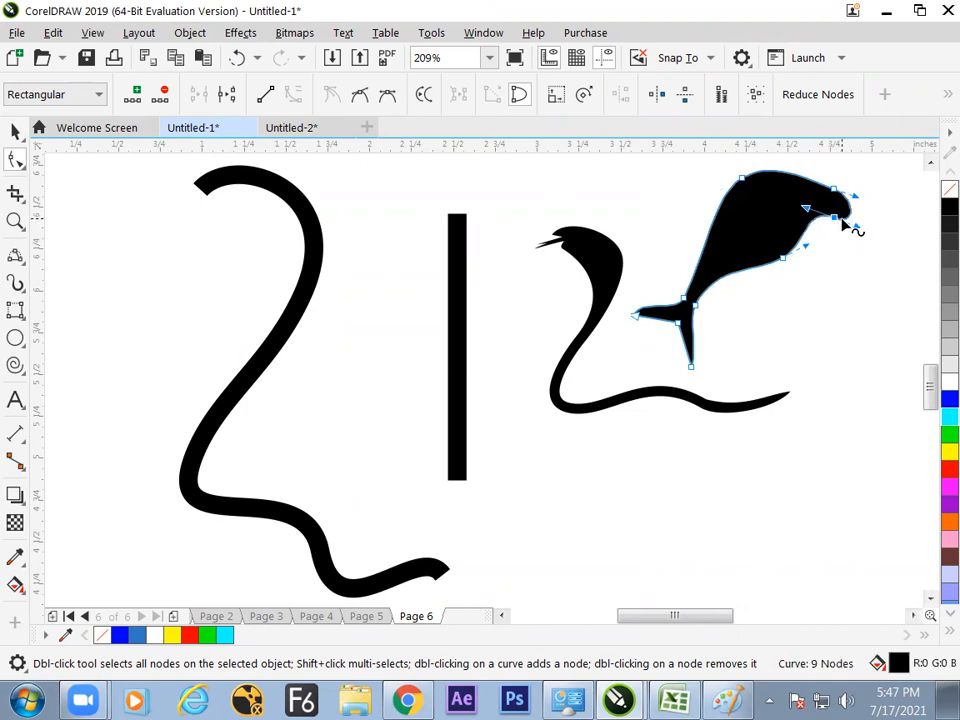
pyautogui.moveTo(851, 223); pyautogui.dragTo(799, 236)
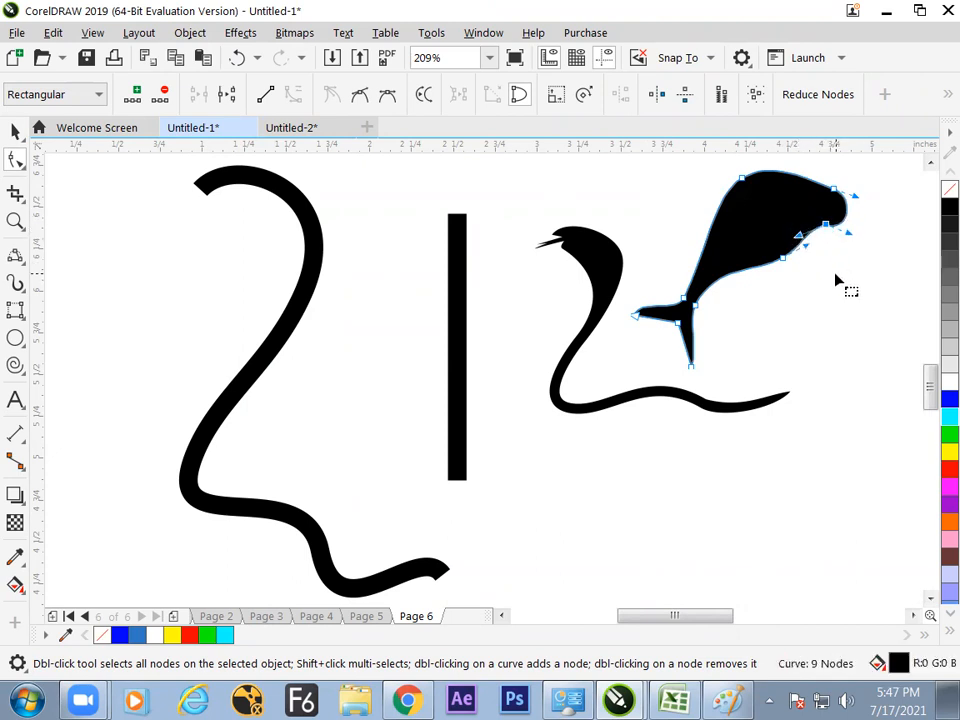
pyautogui.doubleClick(850, 221)
pyautogui.moveTo(851, 221); pyautogui.dragTo(851, 212)
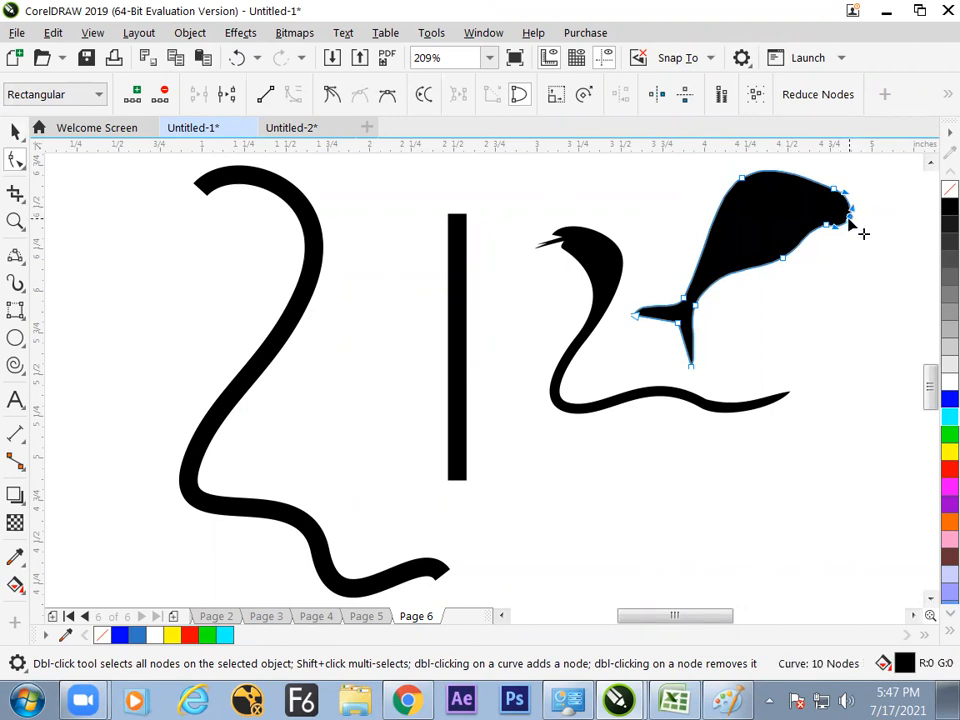
# Rework the nodes along the whale's snout and pull the middle one inward to cut an open mouth
pyautogui.click(15, 221)
pyautogui.moveTo(802, 167); pyautogui.dragTo(885, 311)
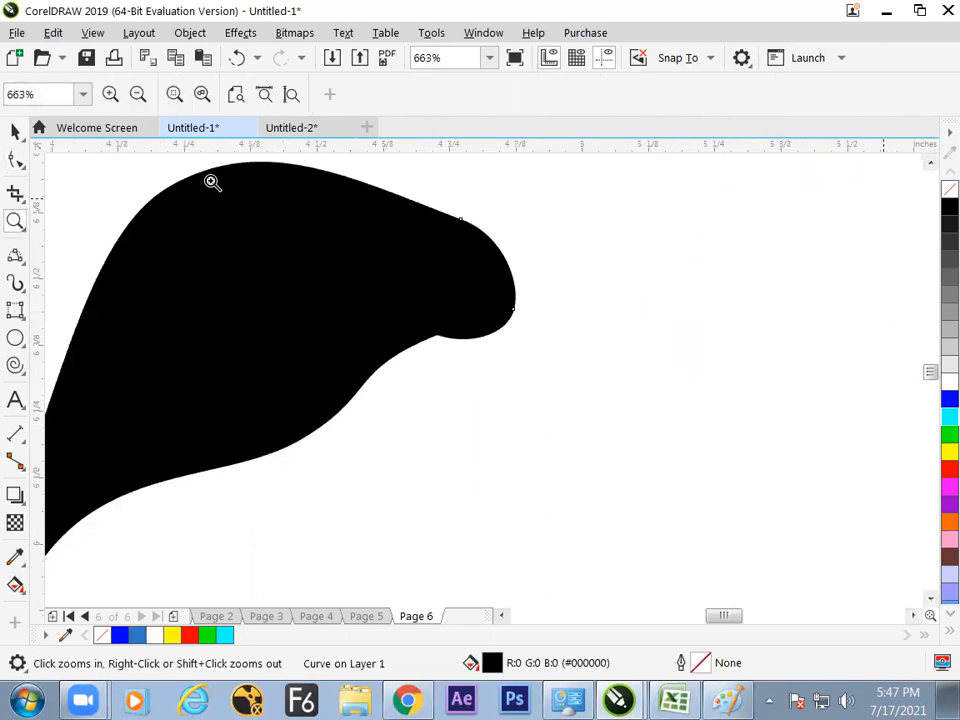
pyautogui.click(15, 132)
pyautogui.click(15, 160)
pyautogui.doubleClick(513, 310)
pyautogui.doubleClick(507, 320)
pyautogui.doubleClick(512, 280)
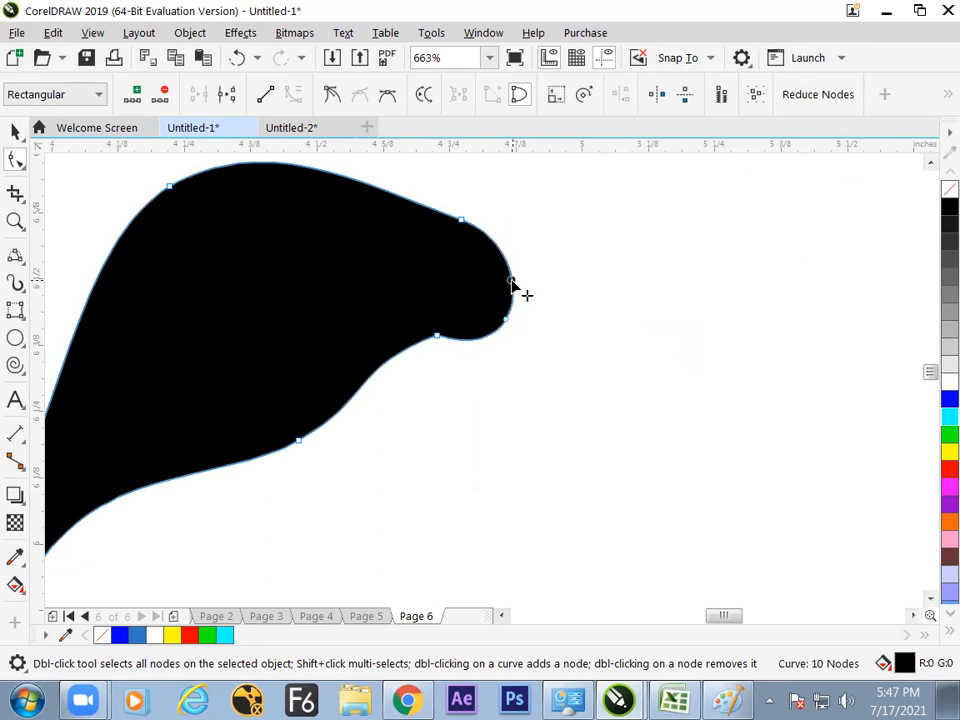
pyautogui.click(507, 318)
pyautogui.click(511, 302)
pyautogui.moveTo(511, 303); pyautogui.dragTo(458, 286)
# Move the whale's lower jaw node outward and convert it to a smooth node
pyautogui.moveTo(440, 339); pyautogui.dragTo(436, 352)
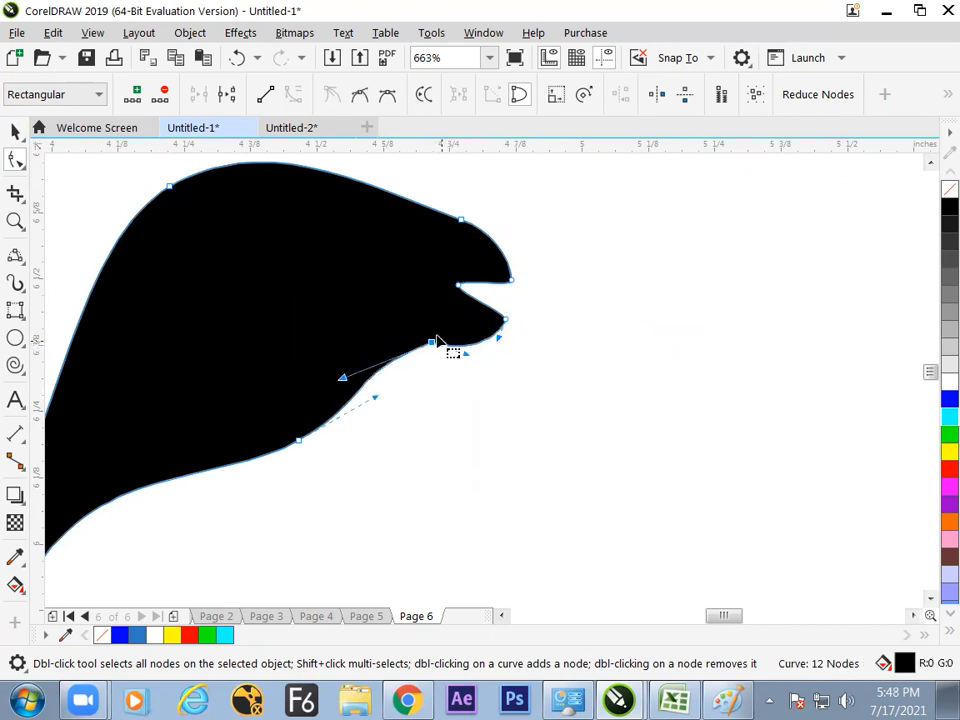
pyautogui.click(362, 97)
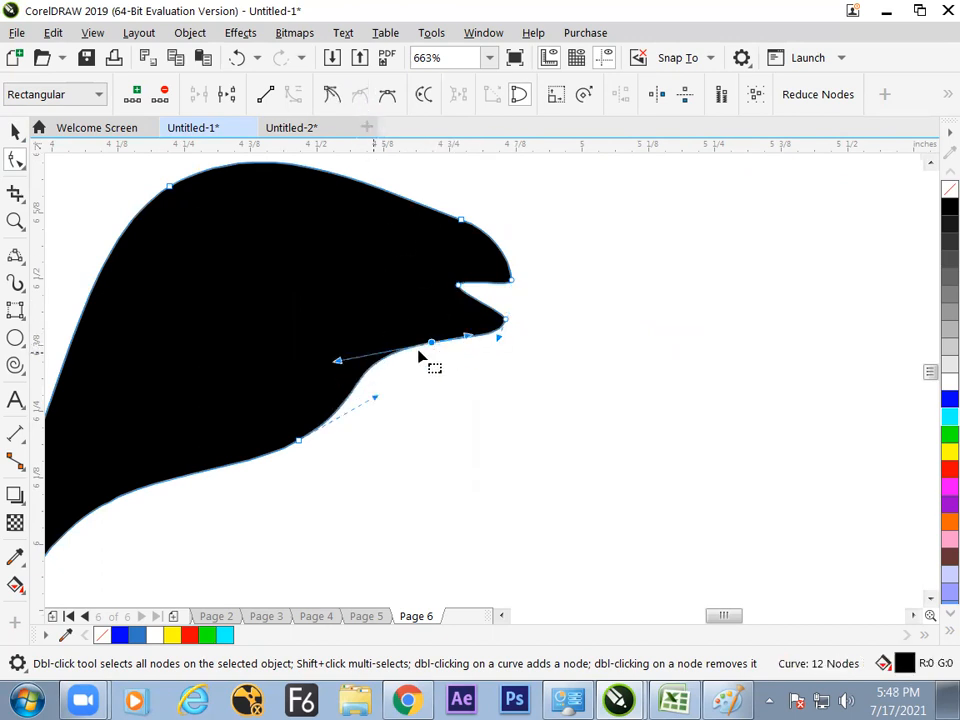
pyautogui.moveTo(432, 344); pyautogui.dragTo(431, 357)
# Make the whale's forehead node smooth, raise it, and lower the upper lip node to narrow the mouth
pyautogui.click(461, 219)
pyautogui.click(362, 97)
pyautogui.moveTo(465, 223); pyautogui.dragTo(452, 208)
pyautogui.moveTo(512, 281); pyautogui.dragTo(517, 299)
pyautogui.moveTo(481, 218); pyautogui.dragTo(449, 198)
pyautogui.moveTo(517, 299); pyautogui.dragTo(519, 268)
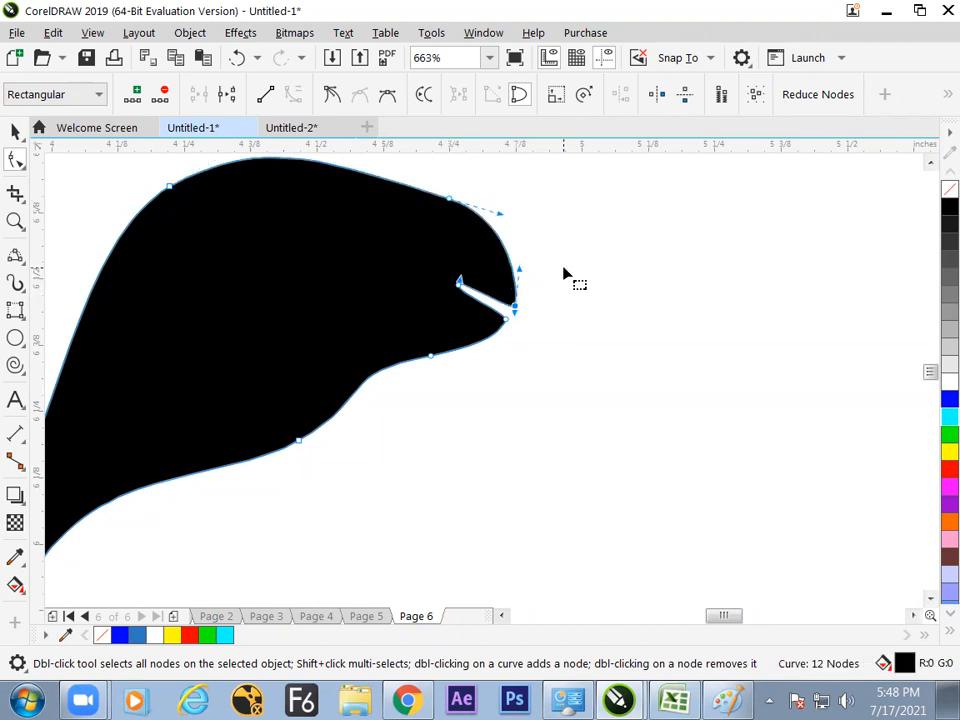
# Convert the mouth's inner node to a cusp and adjust its handles to form a thin curved mouth slit
pyautogui.moveTo(459, 284); pyautogui.dragTo(455, 317)
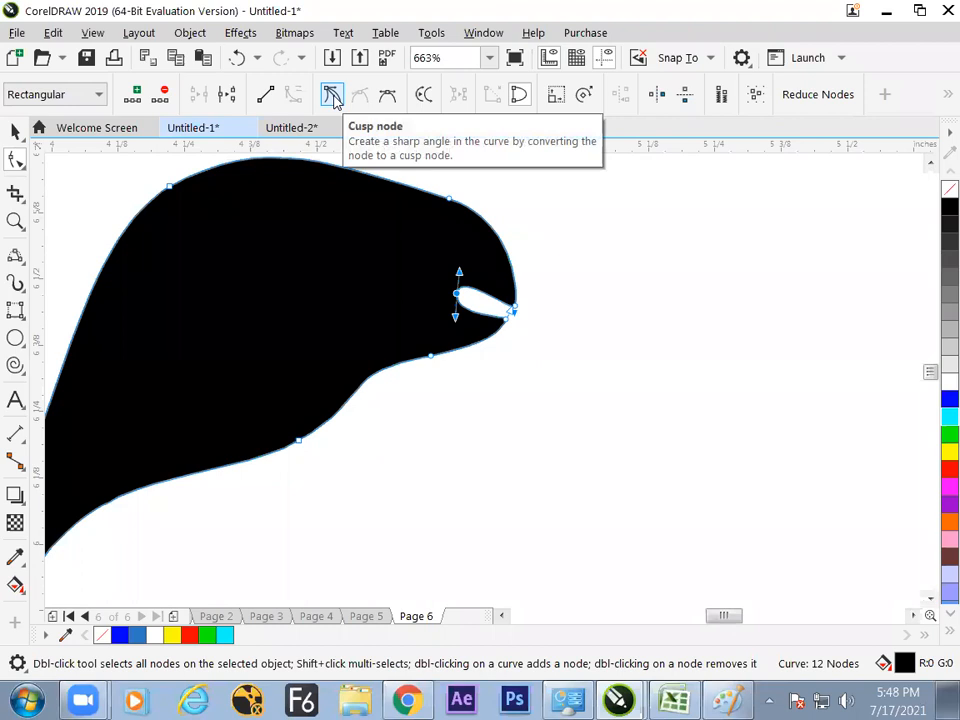
pyautogui.click(333, 97)
pyautogui.moveTo(456, 318); pyautogui.dragTo(492, 303)
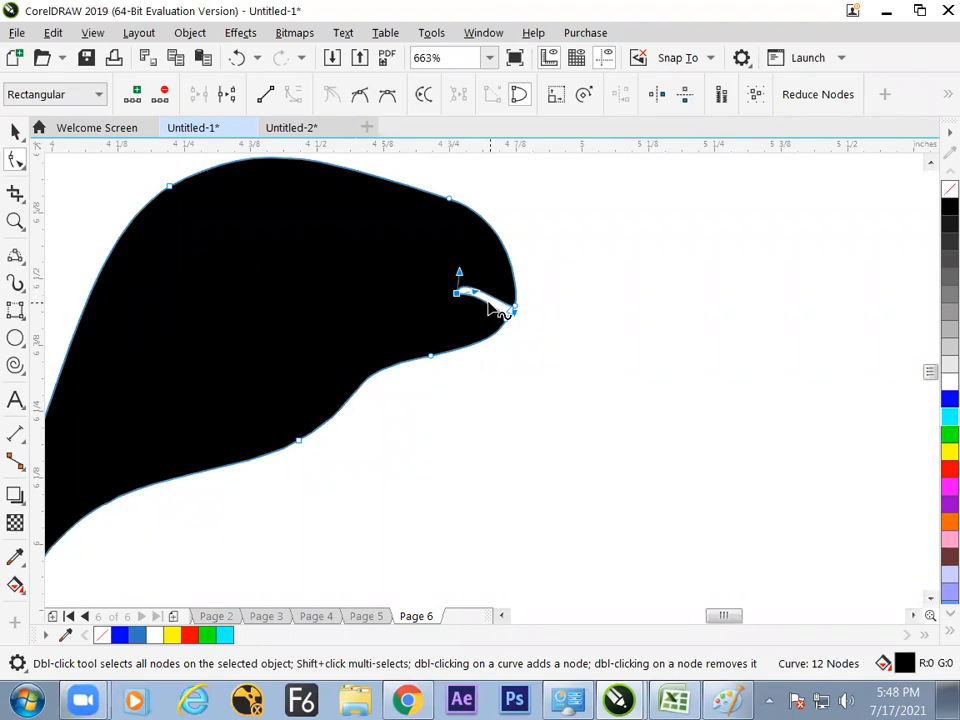
pyautogui.moveTo(461, 274); pyautogui.dragTo(533, 286)
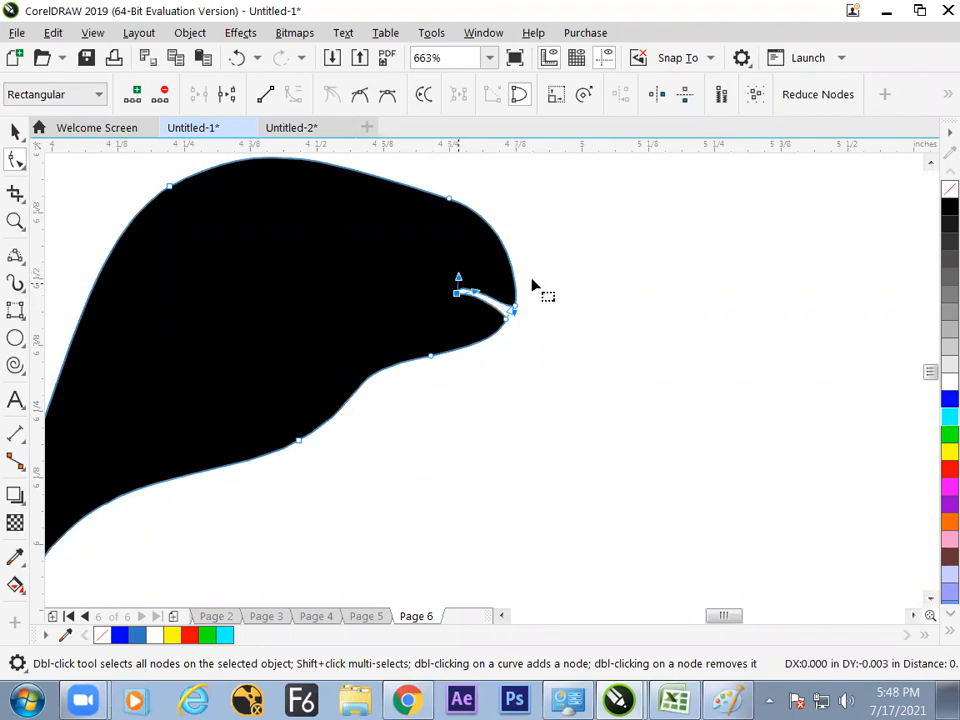
# Delete the whale's forehead node to round the head and finish node editing
pyautogui.moveTo(449, 198); pyautogui.dragTo(438, 196)
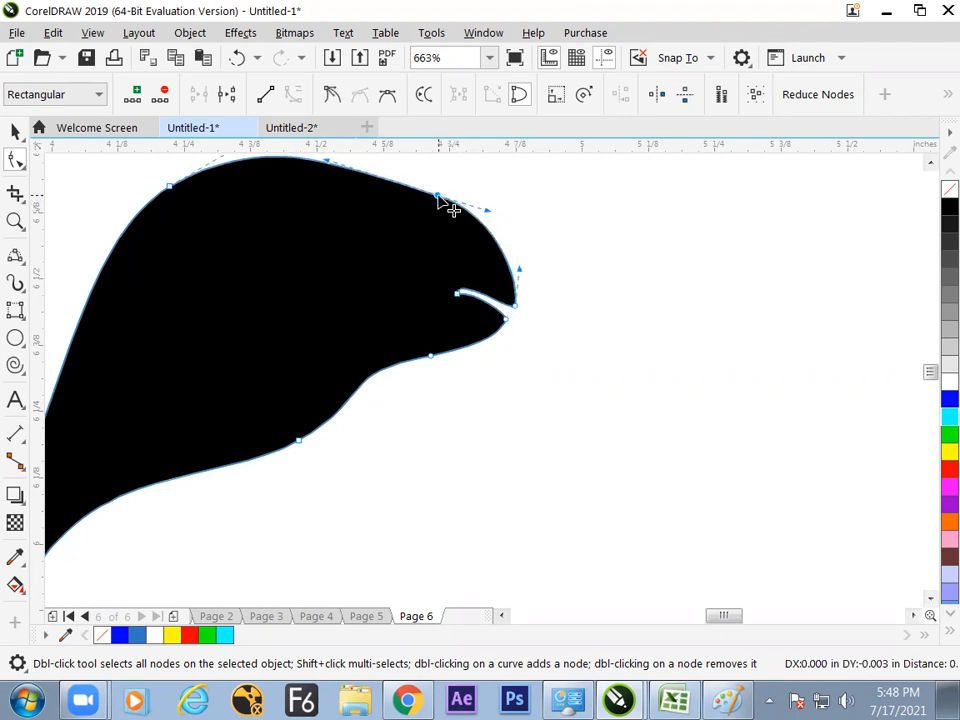
pyautogui.doubleClick(438, 196)
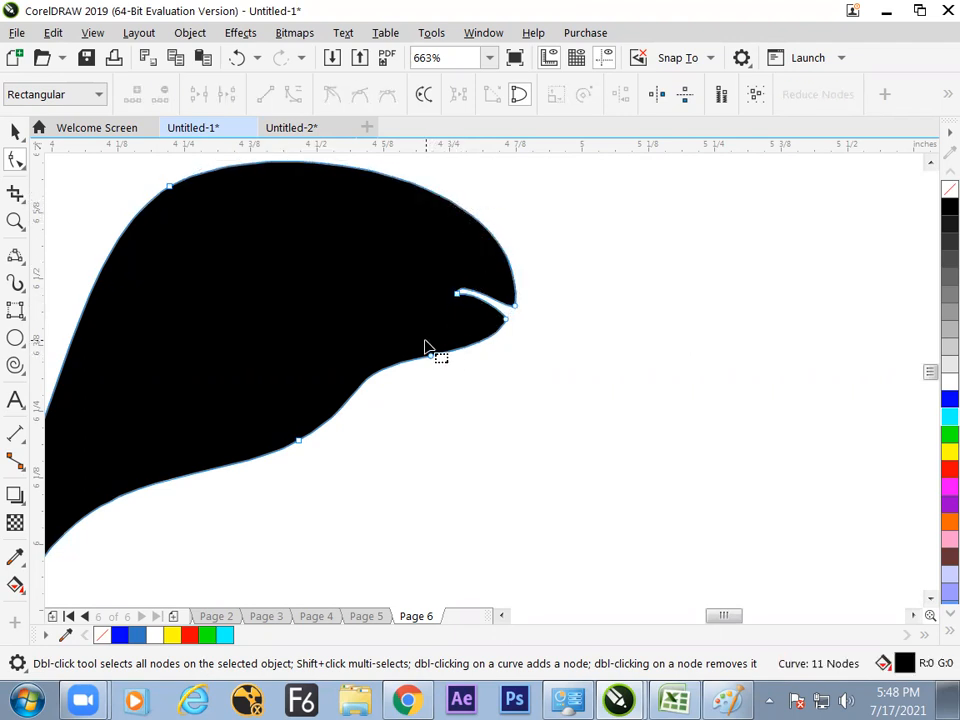
pyautogui.press('space')
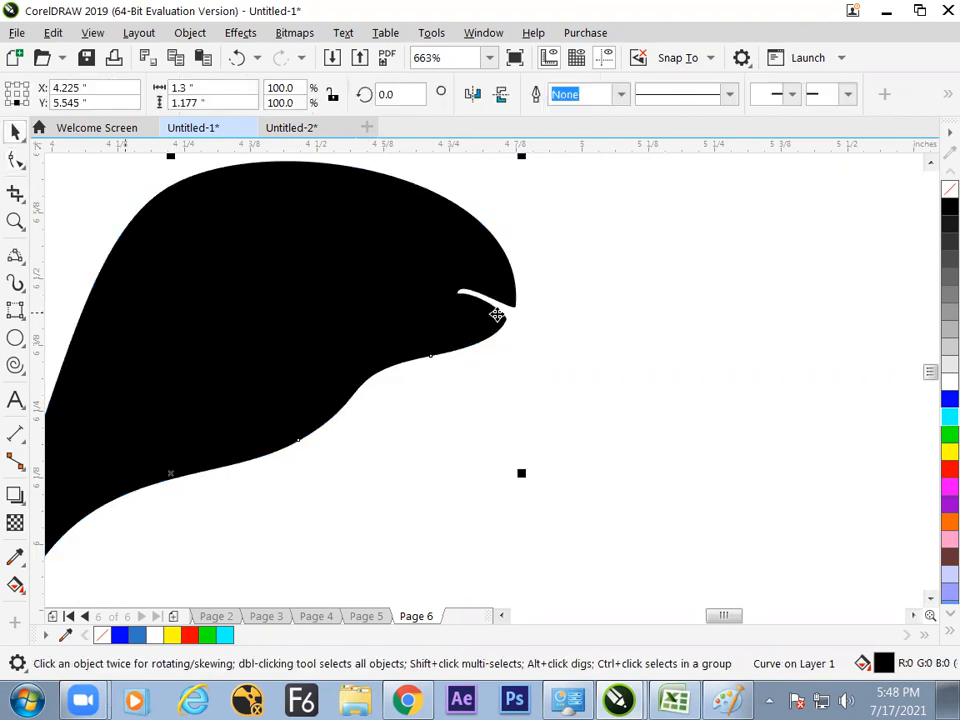
pyautogui.press('F4')
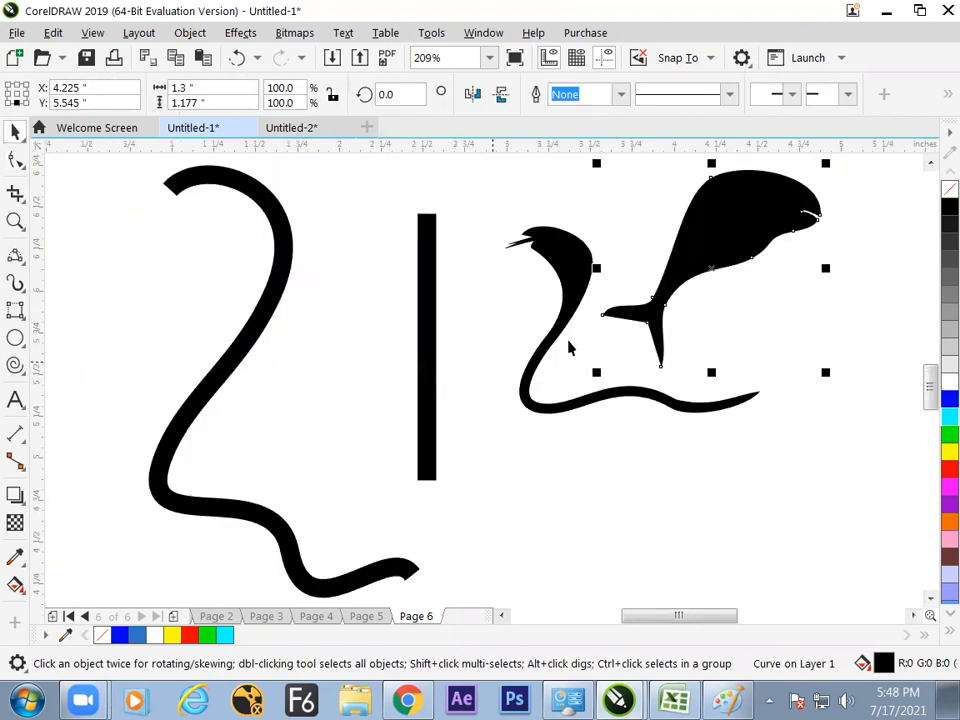
# Move the whale below the snake, adjust the snake's position, and shift the vertical line closer to the thick curve
pyautogui.moveTo(716, 229); pyautogui.dragTo(600, 477)
pyautogui.click(671, 328)
pyautogui.click(594, 281)
pyautogui.moveTo(594, 281); pyautogui.dragTo(592, 271)
pyautogui.moveTo(623, 447); pyautogui.dragTo(634, 435)
pyautogui.click(752, 306)
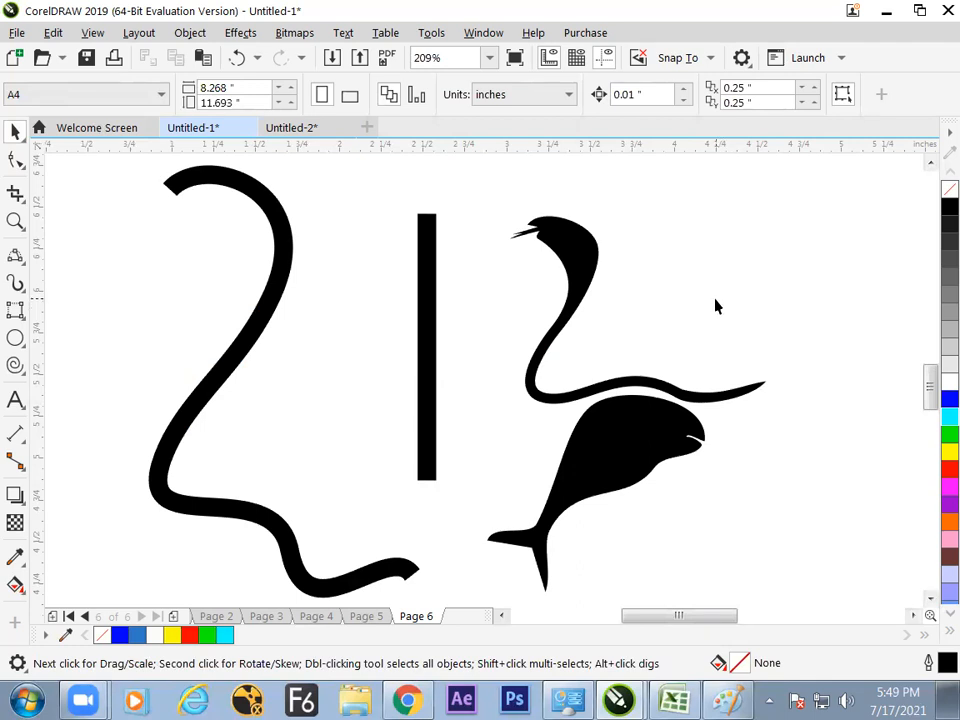
pyautogui.moveTo(646, 421); pyautogui.dragTo(632, 439)
pyautogui.moveTo(432, 355); pyautogui.dragTo(375, 360)
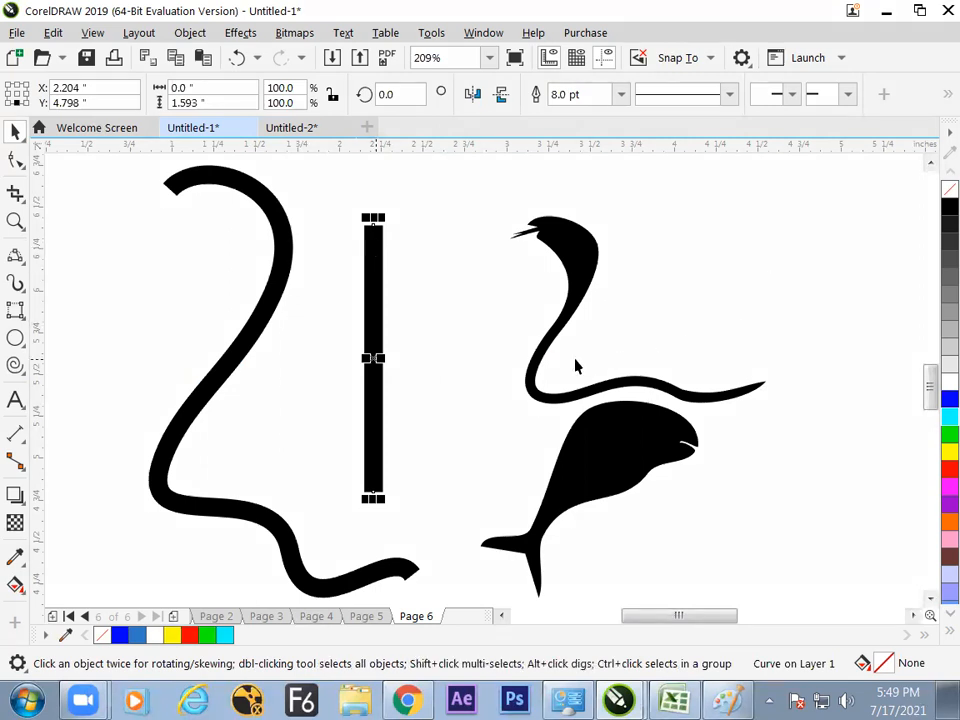
# Select the snake's two neck nodes and nudge them with Reflect Nodes Horizontally turned on
pyautogui.click(537, 358)
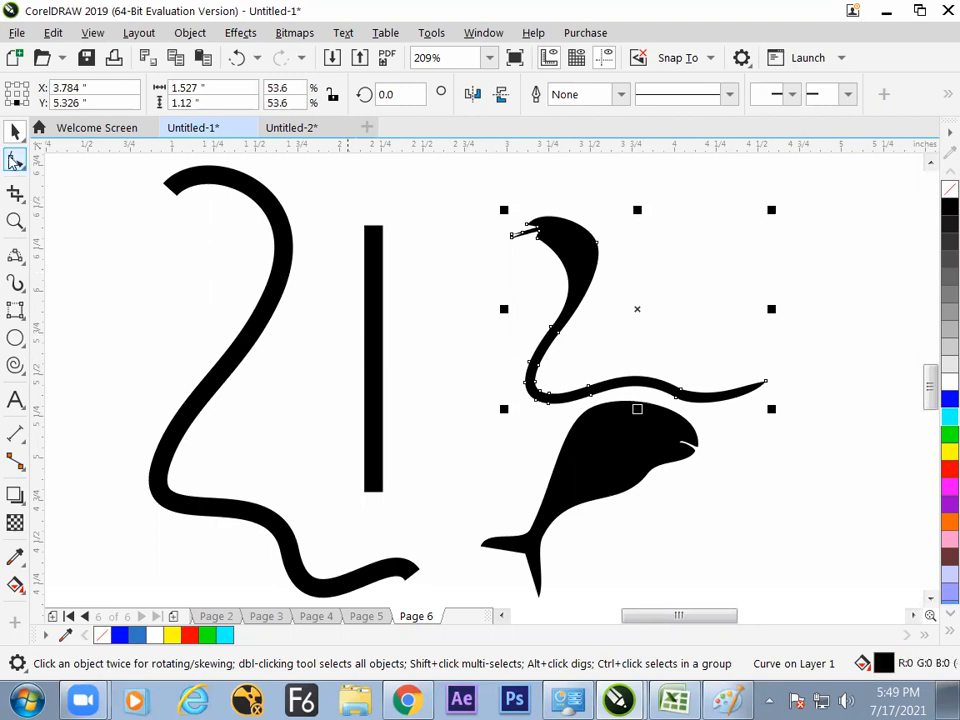
pyautogui.click(15, 160)
pyautogui.moveTo(519, 304); pyautogui.dragTo(576, 350)
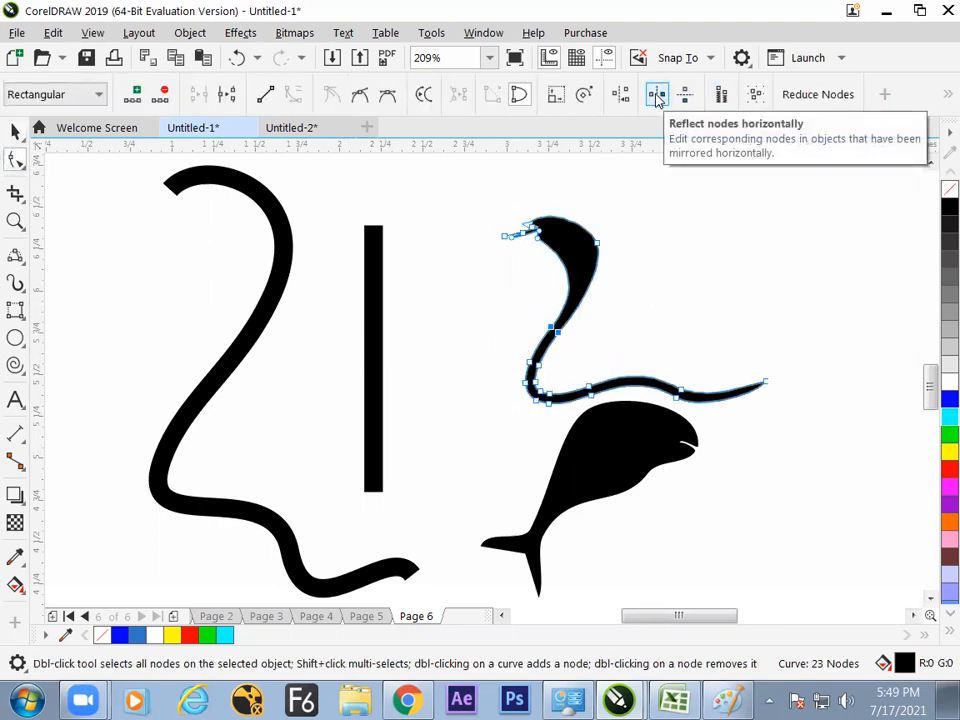
pyautogui.click(657, 95)
pyautogui.moveTo(561, 332); pyautogui.dragTo(562, 337)
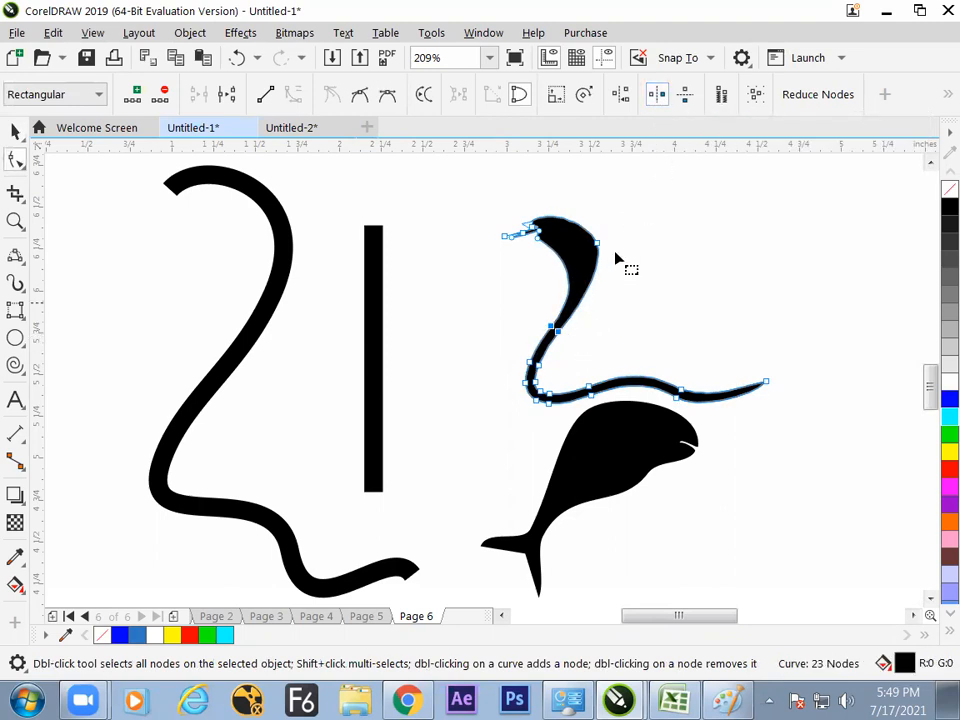
pyautogui.click(684, 95)
pyautogui.moveTo(560, 340); pyautogui.dragTo(562, 332)
# Select all of the snake's head nodes, raise the head slightly, and turn off Reflect Nodes Horizontally
pyautogui.moveTo(615, 207); pyautogui.dragTo(484, 268)
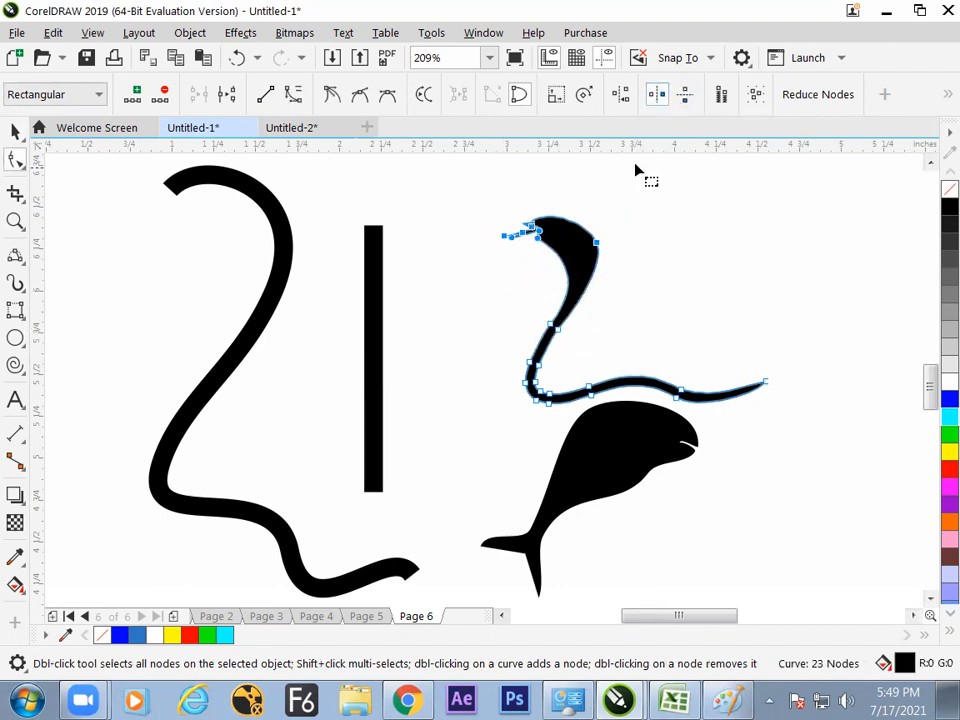
pyautogui.moveTo(598, 242)
pyautogui.mouseDown()
pyautogui.moveTo(608, 243)
pyautogui.moveTo(600, 239)
pyautogui.mouseUp()
pyautogui.click(626, 243)
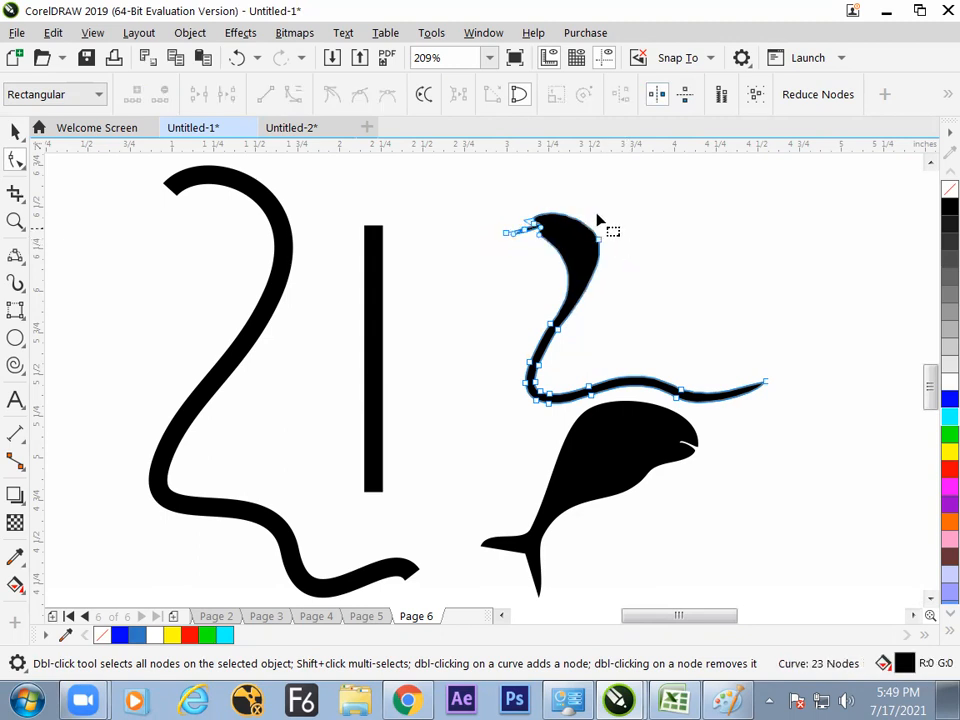
pyautogui.click(660, 96)
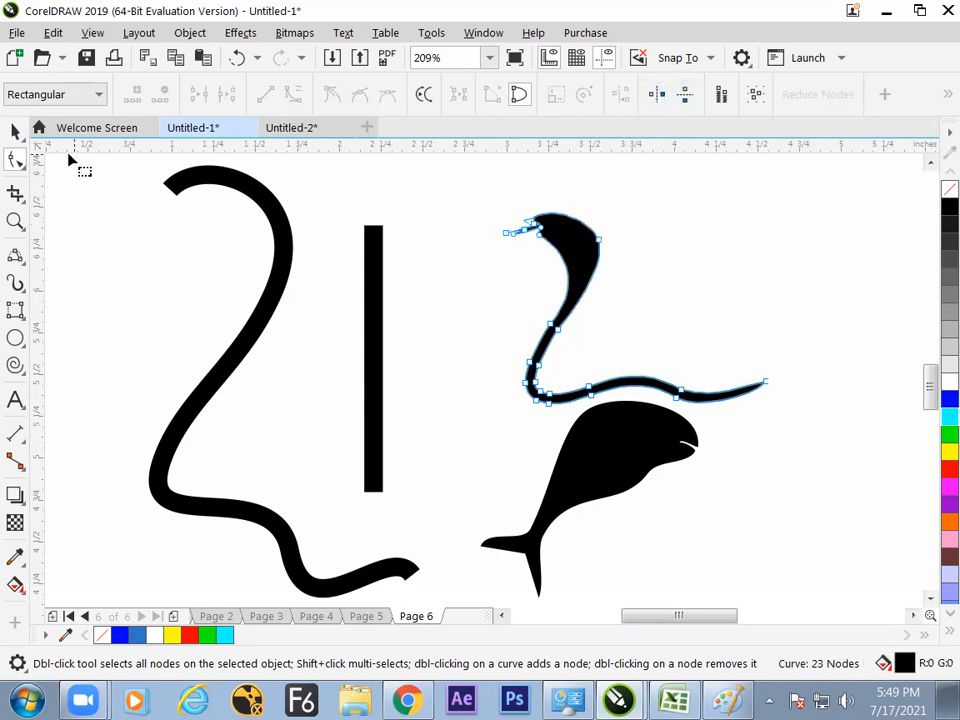
# Move the whole snake closer to the vertical line
pyautogui.press('space')
pyautogui.click(618, 282)
pyautogui.moveTo(585, 258); pyautogui.dragTo(528, 238)
pyautogui.click(555, 279)
pyautogui.click(527, 241)
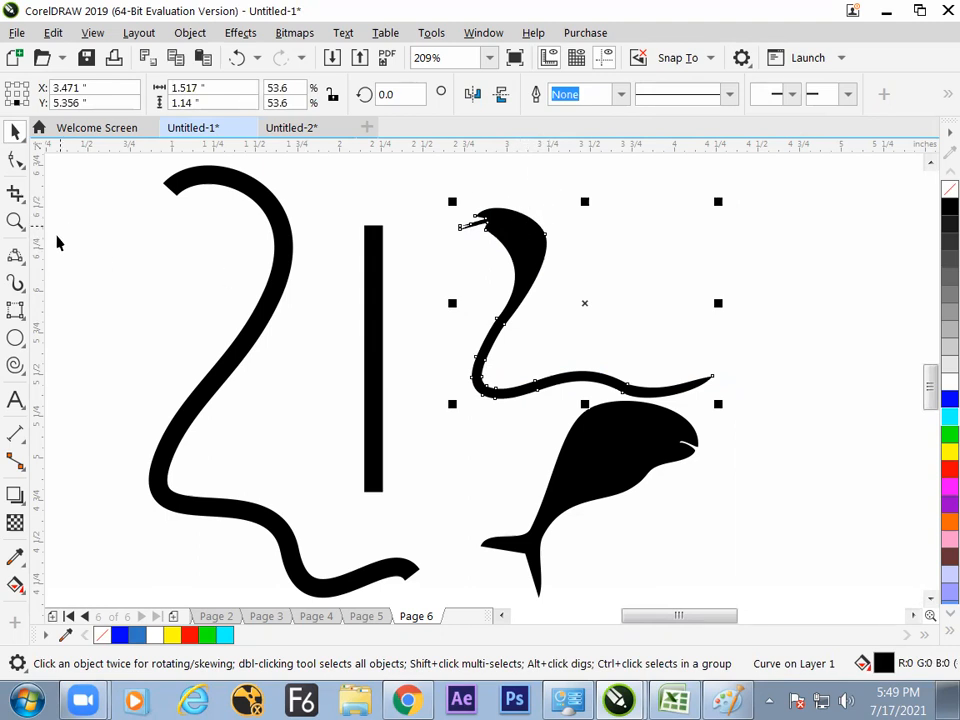
# Draw an ellipse about 0.134 by 0.164 inches over the snake's head and set its outline width to 0.5 pt
pyautogui.click(15, 337)
pyautogui.moveTo(518, 205)
pyautogui.mouseDown()
pyautogui.moveTo(547, 237)
pyautogui.moveTo(531, 214)
pyautogui.moveTo(540, 215)
pyautogui.mouseUp()
pyautogui.click(15, 131)
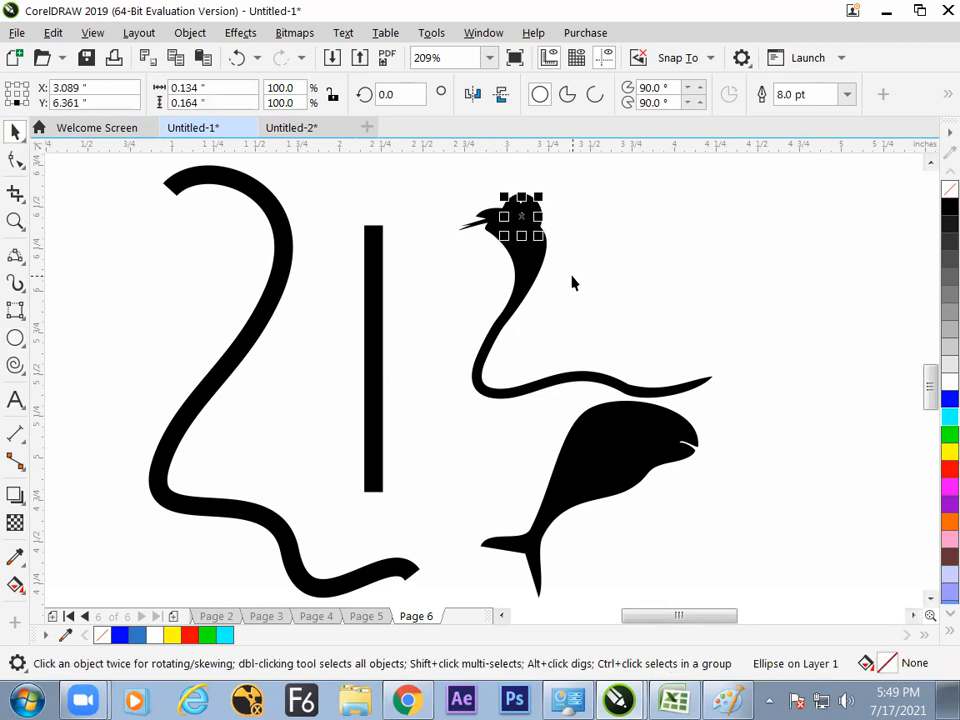
pyautogui.click(846, 94)
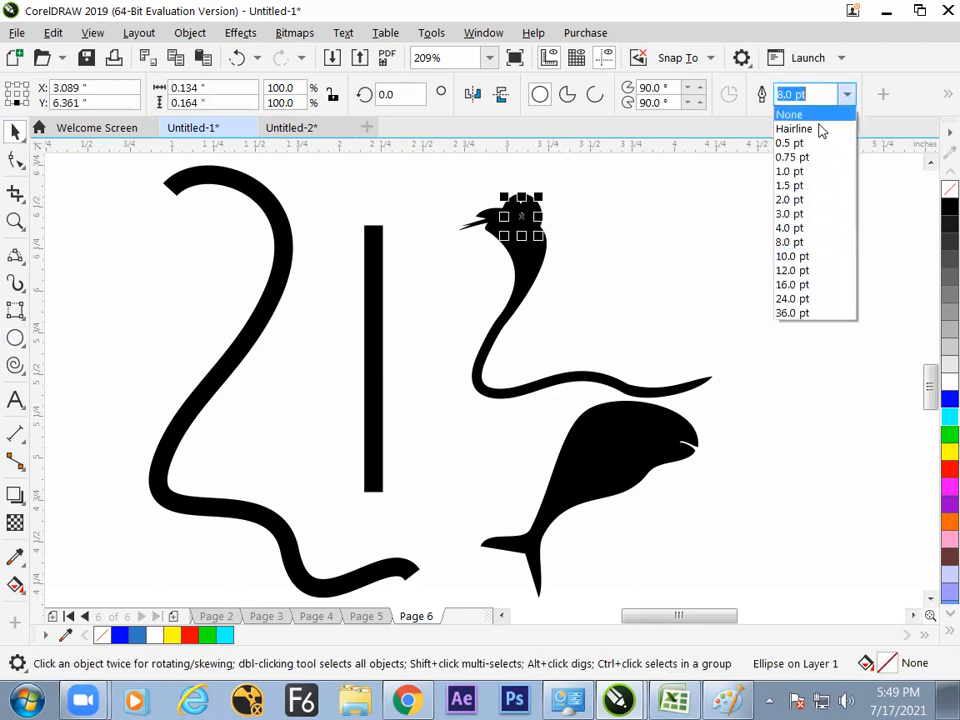
pyautogui.click(790, 143)
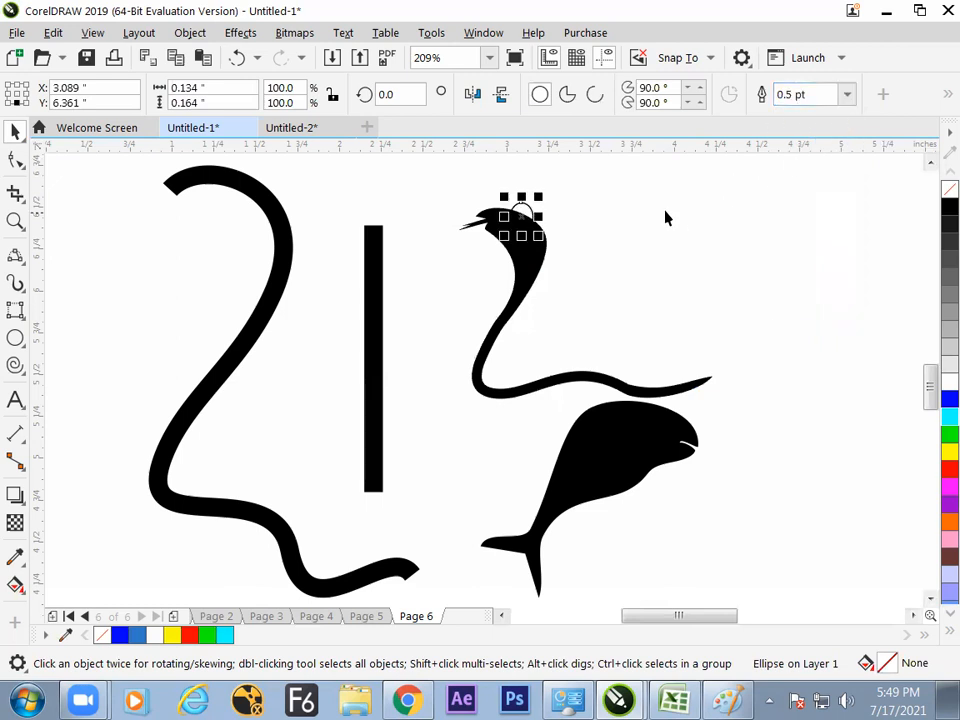
# Fill the ellipse on the snake's head with white and position it as the eye at the upper edge of the head
pyautogui.click(547, 216)
pyautogui.click(525, 209)
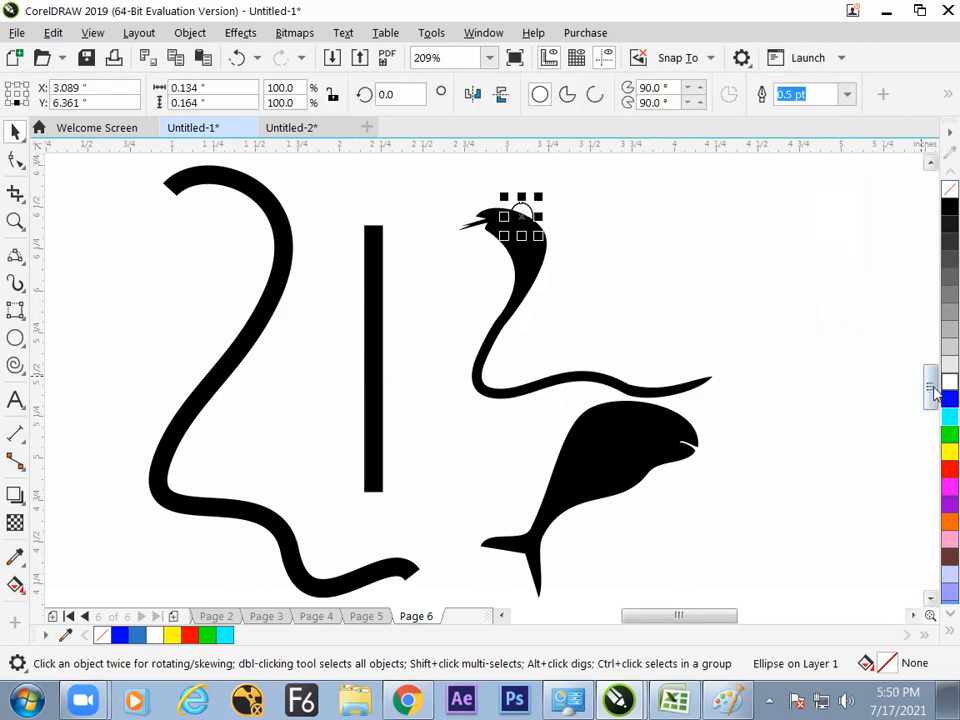
pyautogui.click(650, 249)
pyautogui.click(522, 220)
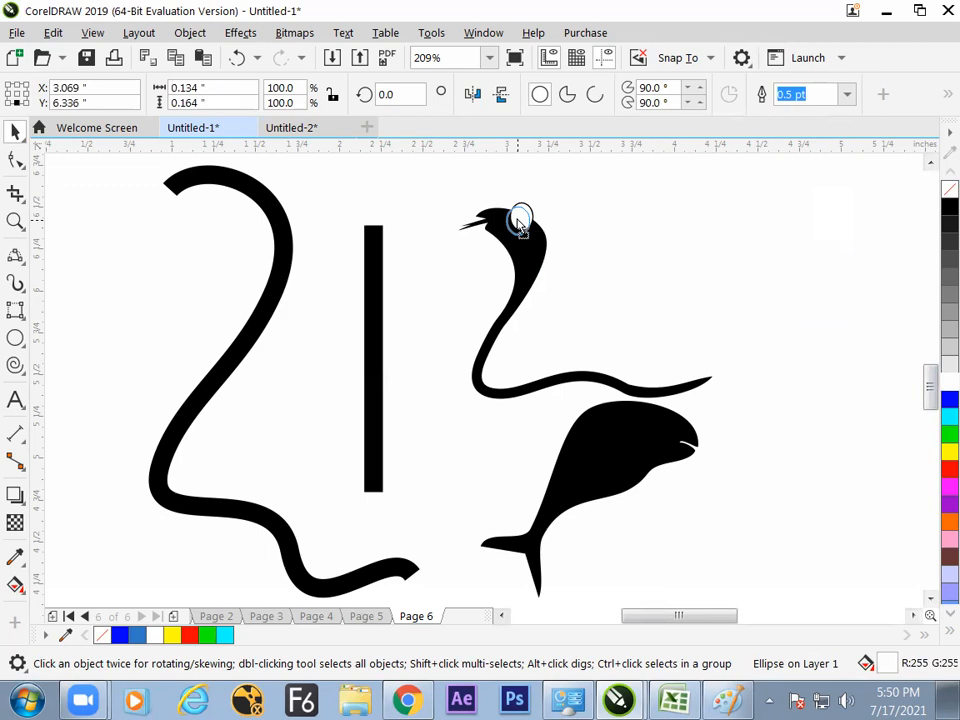
pyautogui.click(624, 227)
pyautogui.click(524, 222)
pyautogui.moveTo(522, 222); pyautogui.dragTo(523, 221)
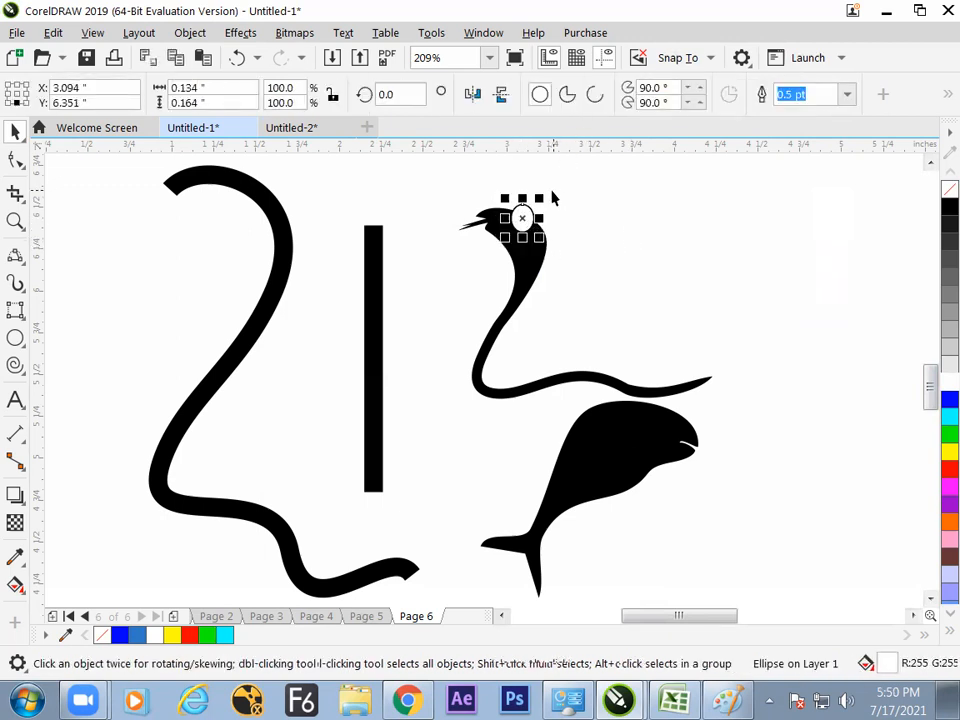
# Make a 0.037 by 0.045 inch copy of the eye ellipse, fill it black, and place it as a pupil low on the side facing the mouth
pyautogui.moveTo(541, 198); pyautogui.dragTo(531, 214)
pyautogui.press('z')
pyautogui.moveTo(471, 186); pyautogui.dragTo(570, 296)
pyautogui.press('space')
pyautogui.click(496, 301)
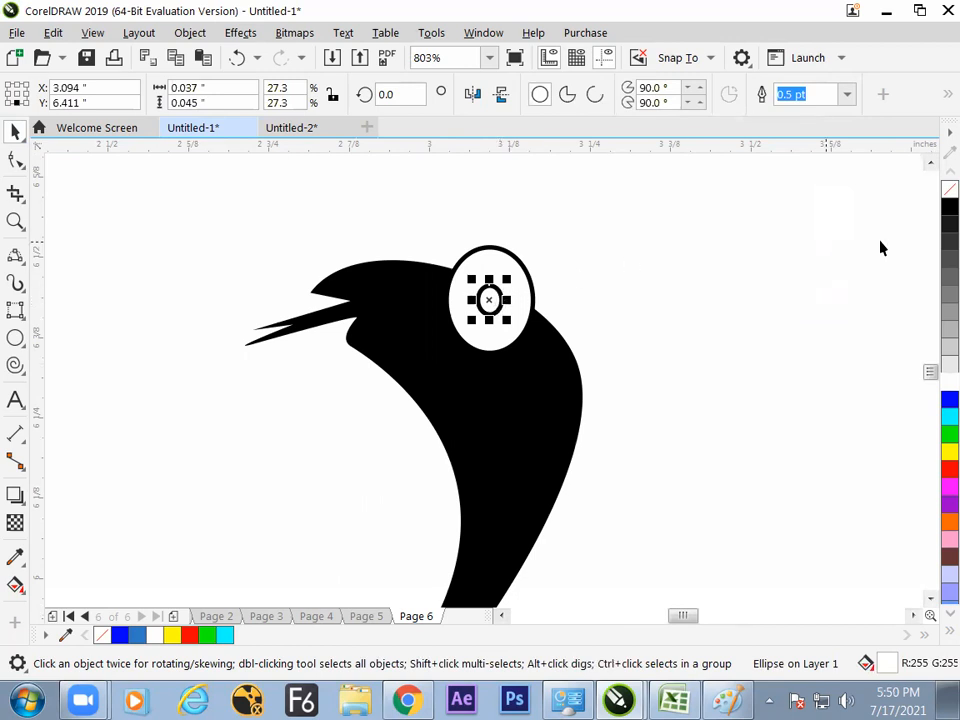
pyautogui.click(950, 207)
pyautogui.moveTo(493, 301); pyautogui.dragTo(479, 319)
pyautogui.click(648, 288)
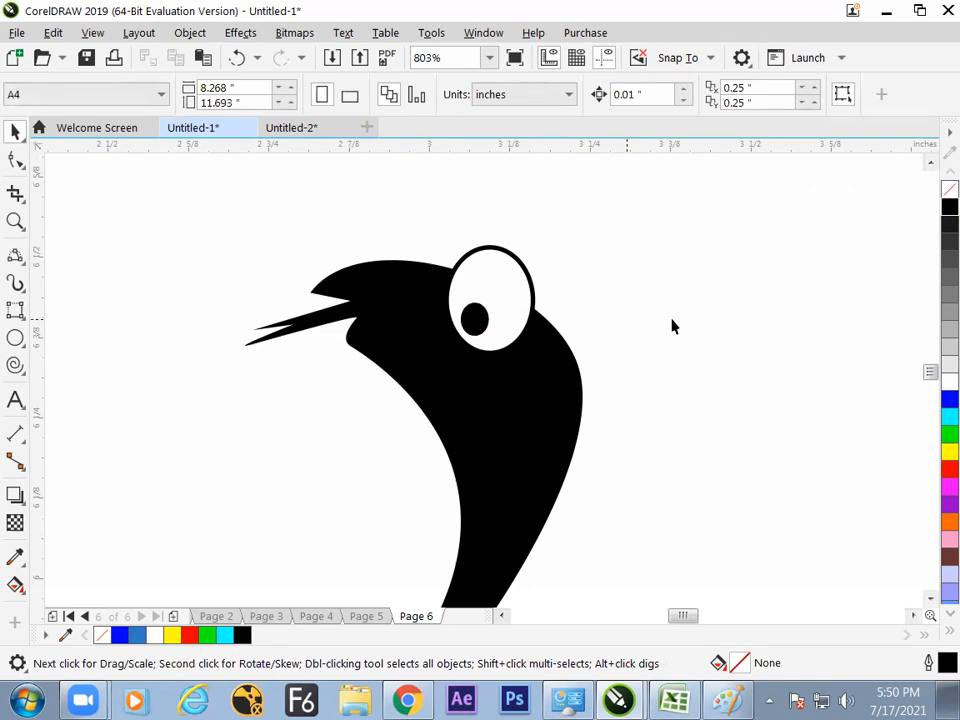
# Copy the snake's eye and pupil onto the whale's head and shift the copied pupil toward the whale's snout
pyautogui.press('F4')
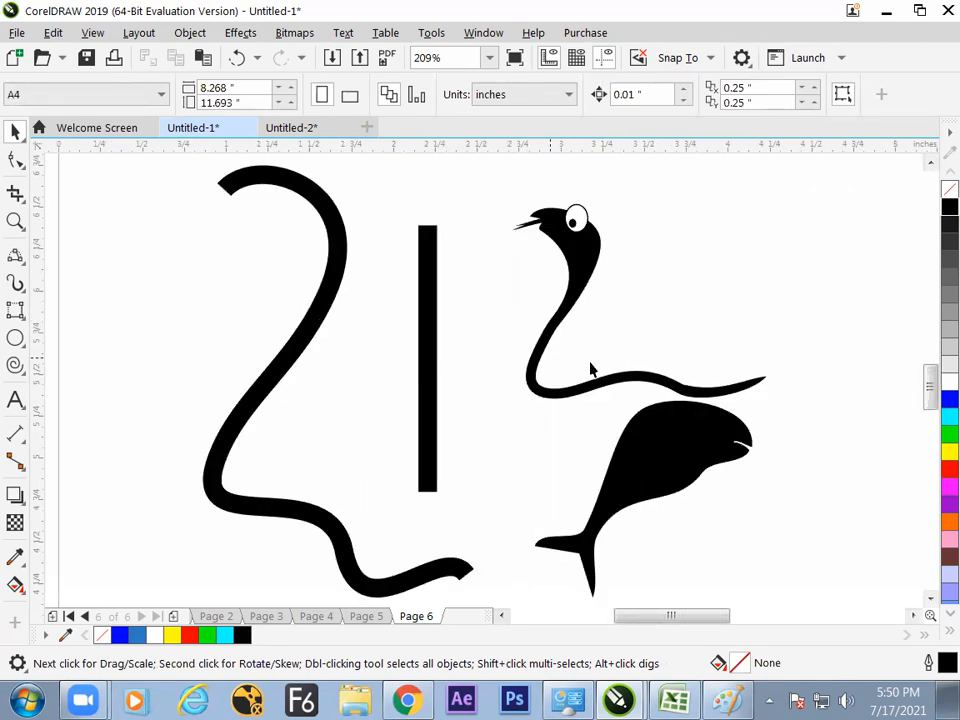
pyautogui.click(576, 217)
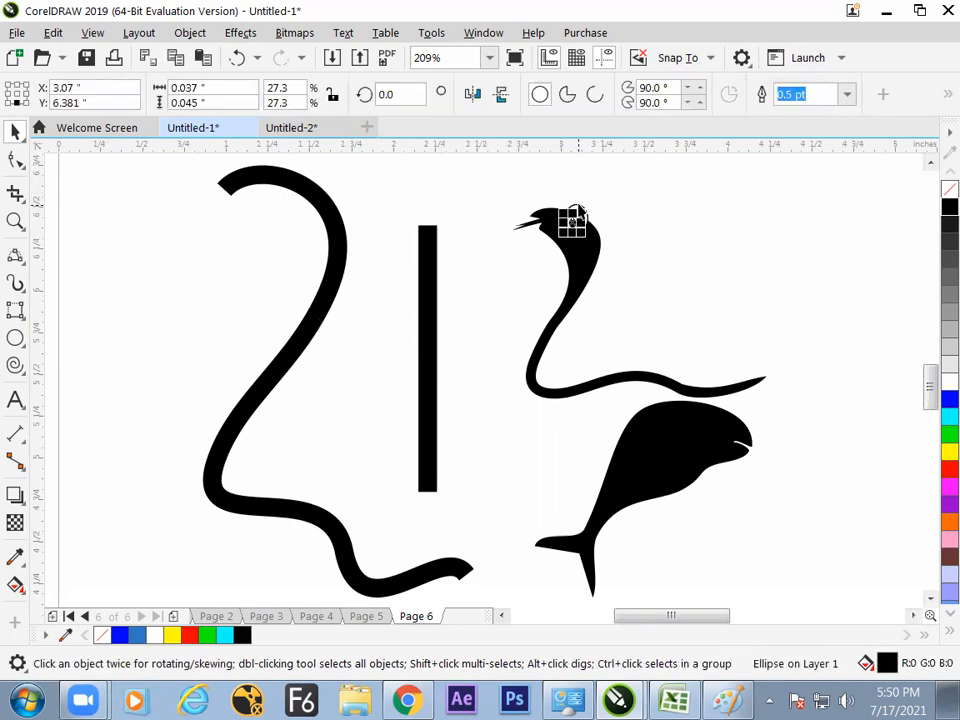
pyautogui.keyDown('shift'); pyautogui.click(577, 207); pyautogui.keyUp('shift')
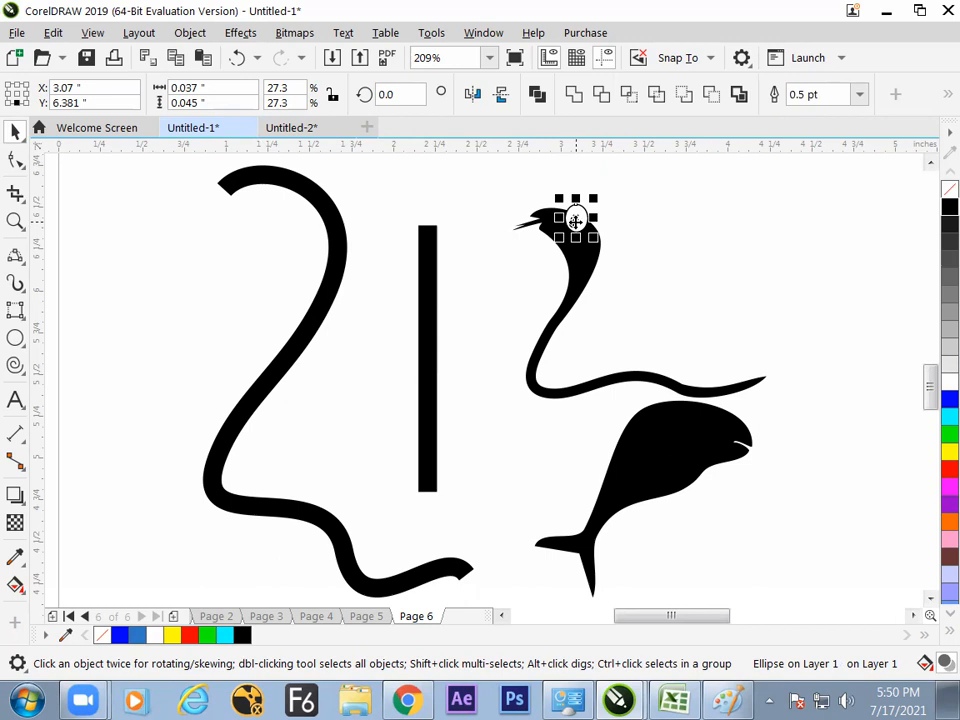
pyautogui.moveTo(576, 218); pyautogui.dragTo(725, 421)
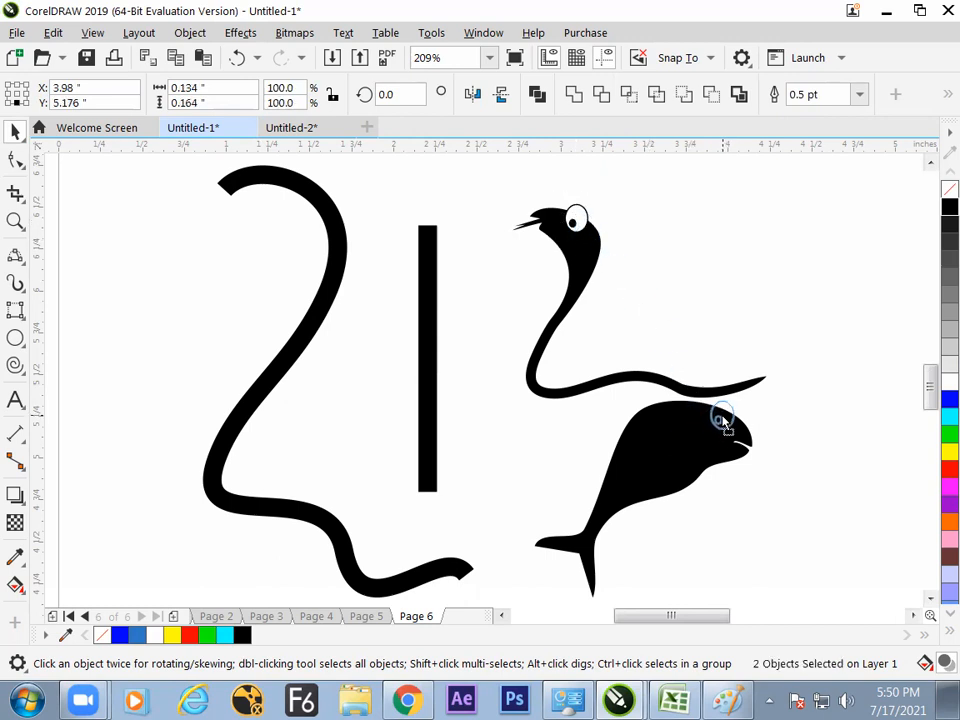
pyautogui.click(840, 376)
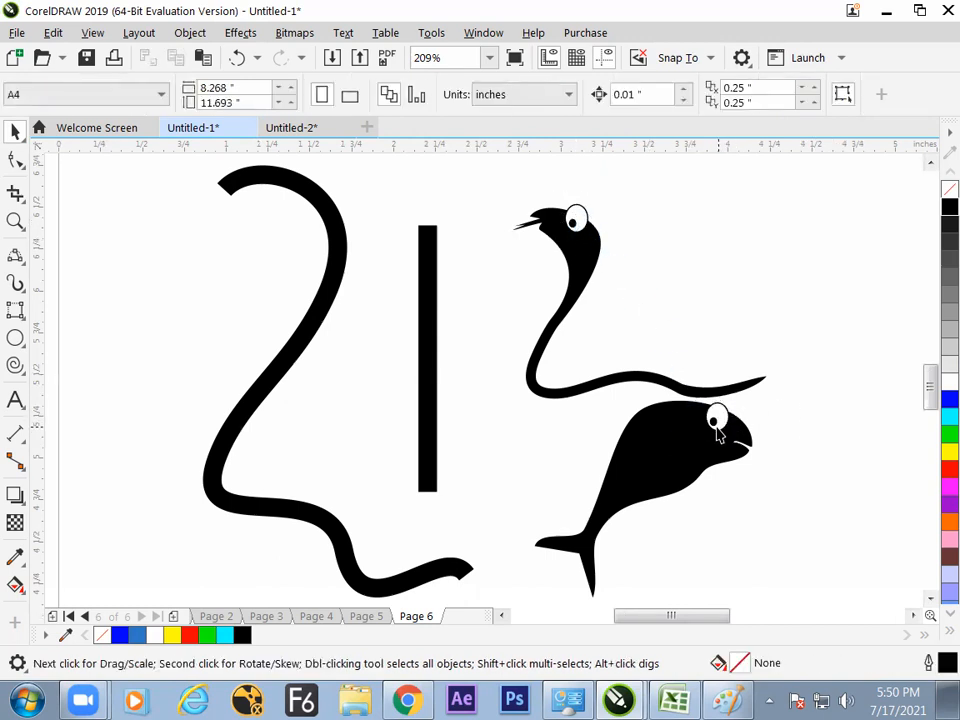
pyautogui.click(718, 432)
pyautogui.click(828, 403)
# Add two curve nodes on the whale's underside, between the lower jaw and the belly
pyautogui.click(15, 160)
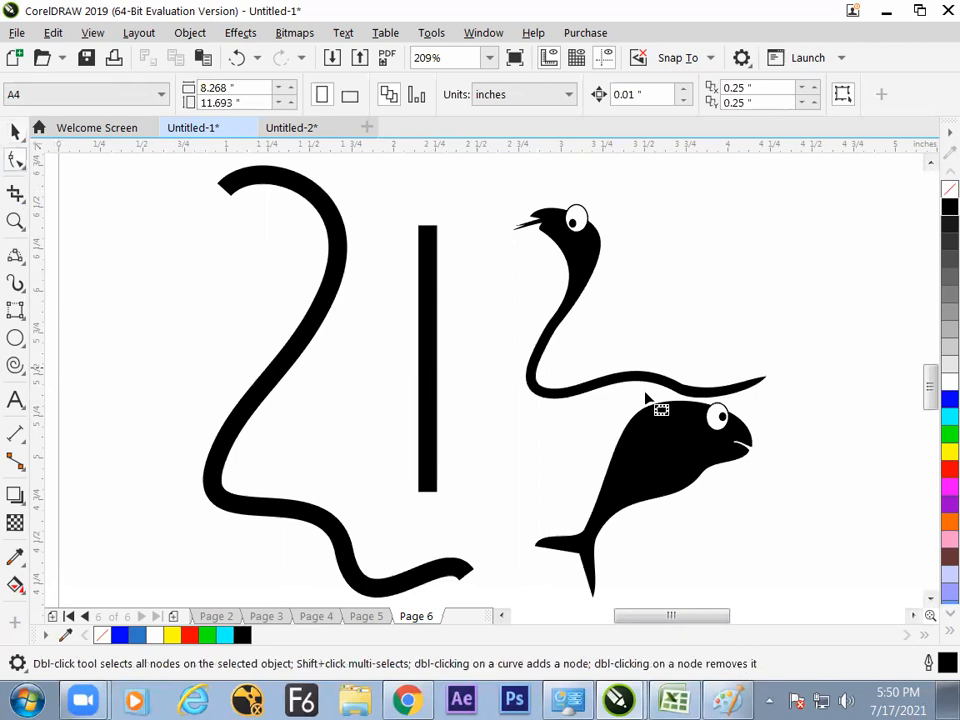
pyautogui.click(681, 463)
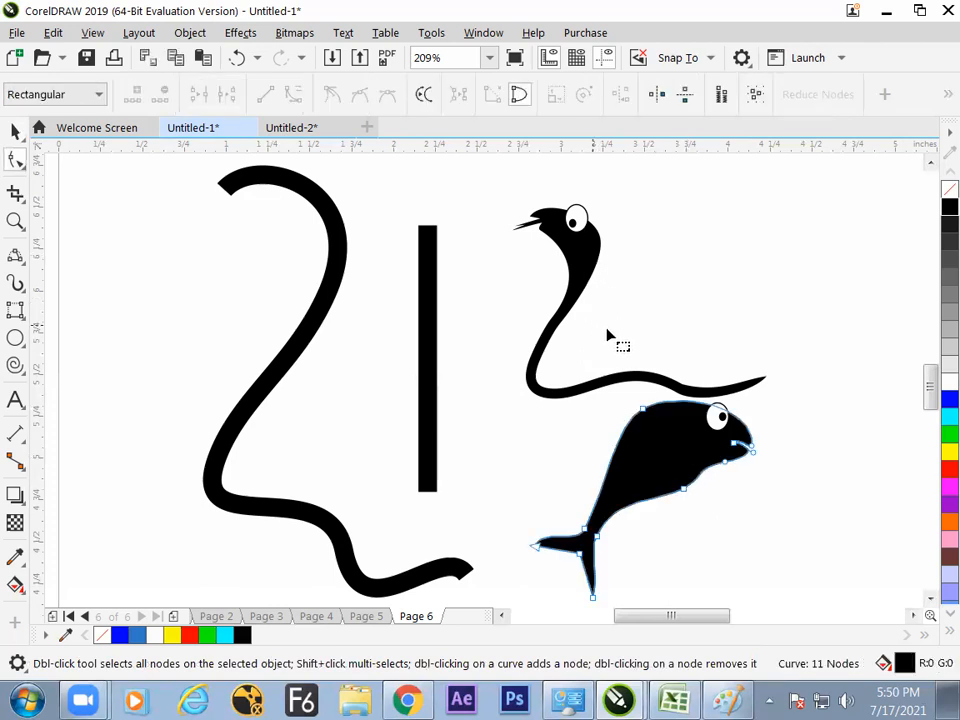
pyautogui.press('z')
pyautogui.moveTo(606, 347); pyautogui.dragTo(786, 561)
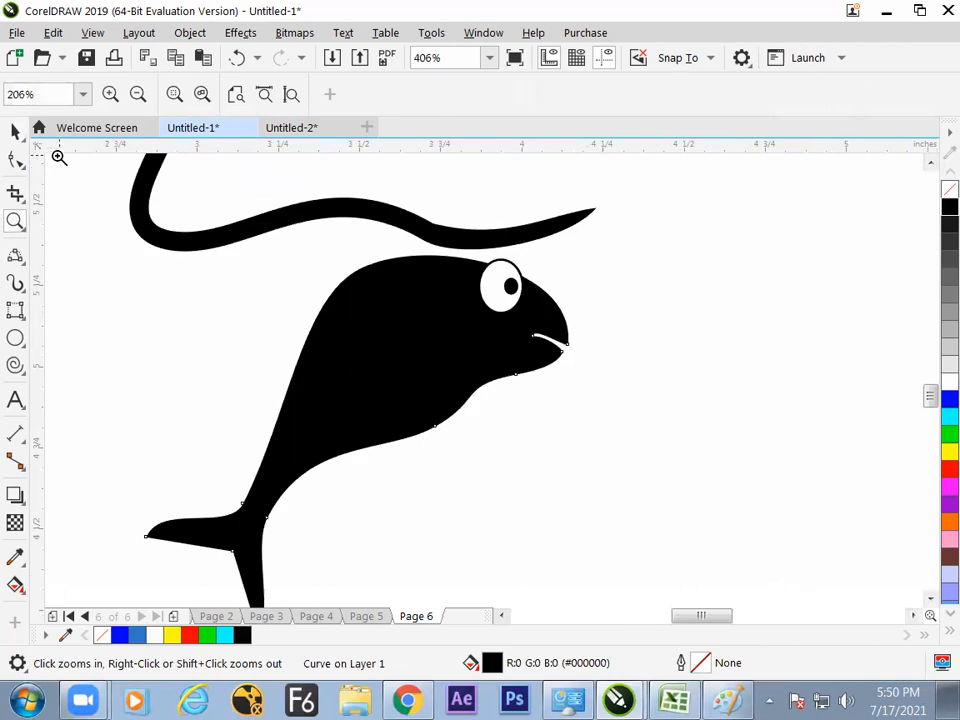
pyautogui.press('F10')
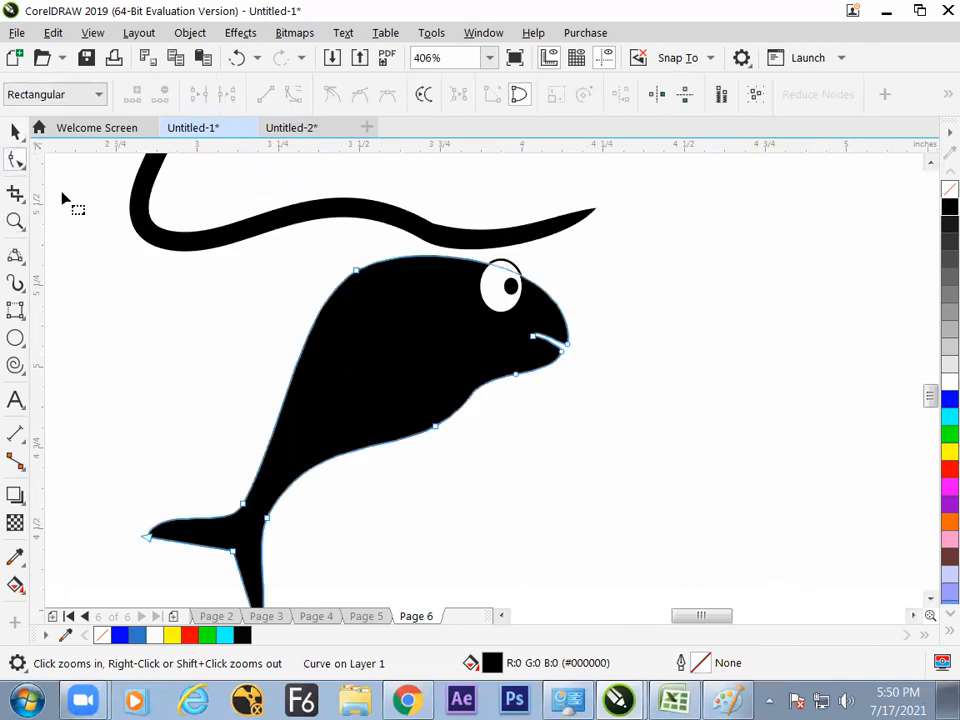
pyautogui.doubleClick(474, 396)
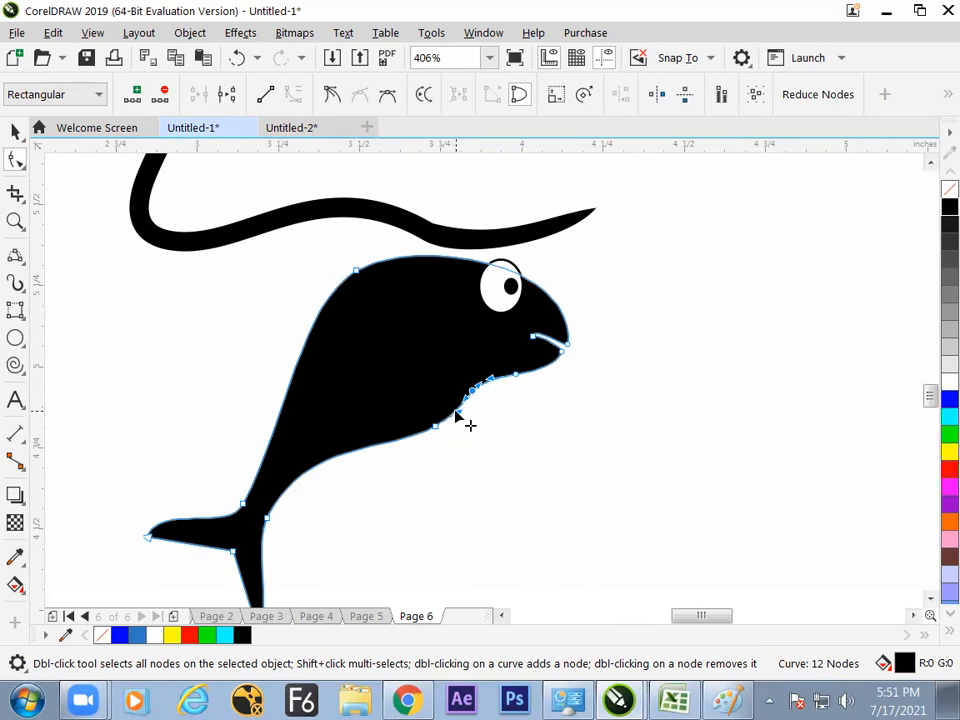
pyautogui.click(456, 411)
pyautogui.doubleClick(458, 408)
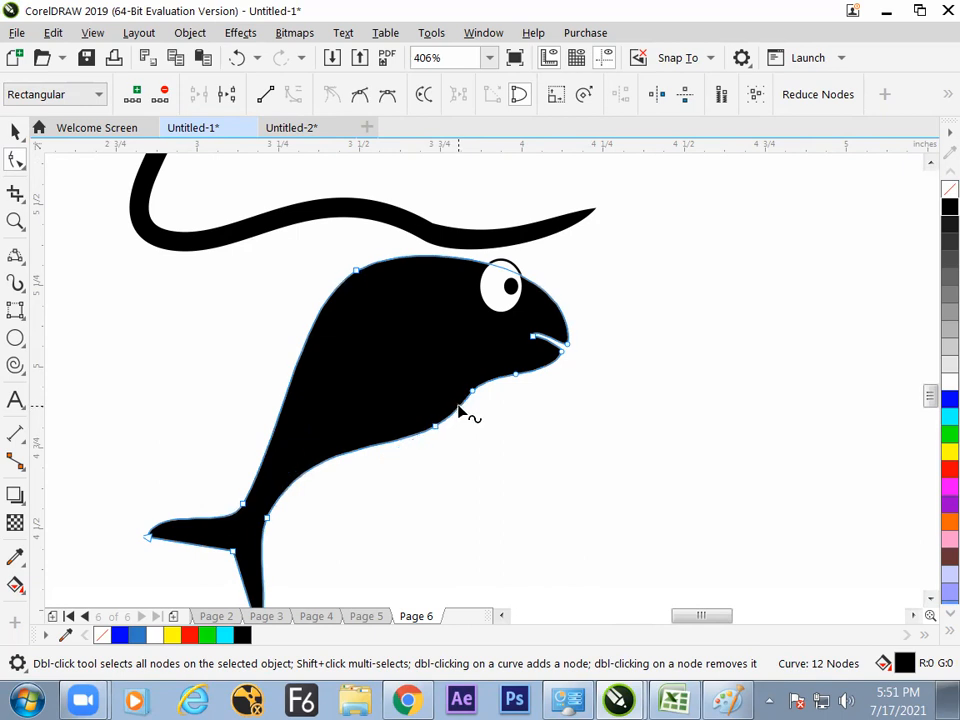
# Pull the newly added belly node outward into a long pointed arm and adjust its upper curve and tip
pyautogui.moveTo(463, 403); pyautogui.dragTo(641, 478)
pyautogui.moveTo(459, 415); pyautogui.dragTo(594, 484)
pyautogui.moveTo(646, 460); pyautogui.dragTo(533, 414)
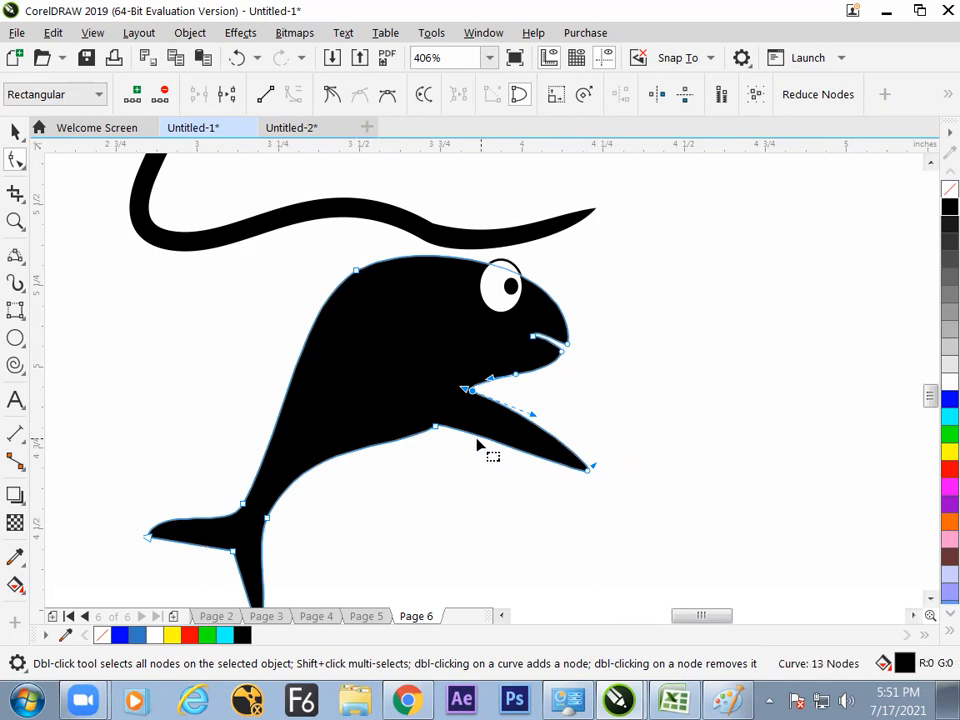
pyautogui.moveTo(583, 474); pyautogui.dragTo(606, 466)
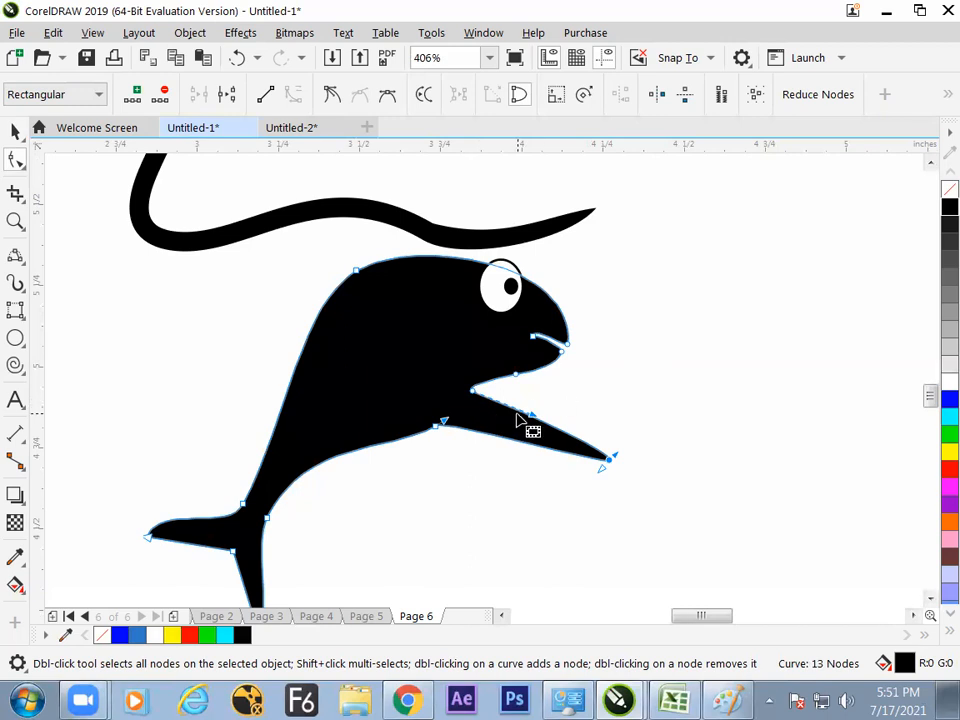
# Add a node midway along each edge of the arm, bend its tip upward, and round the end
pyautogui.click(522, 412)
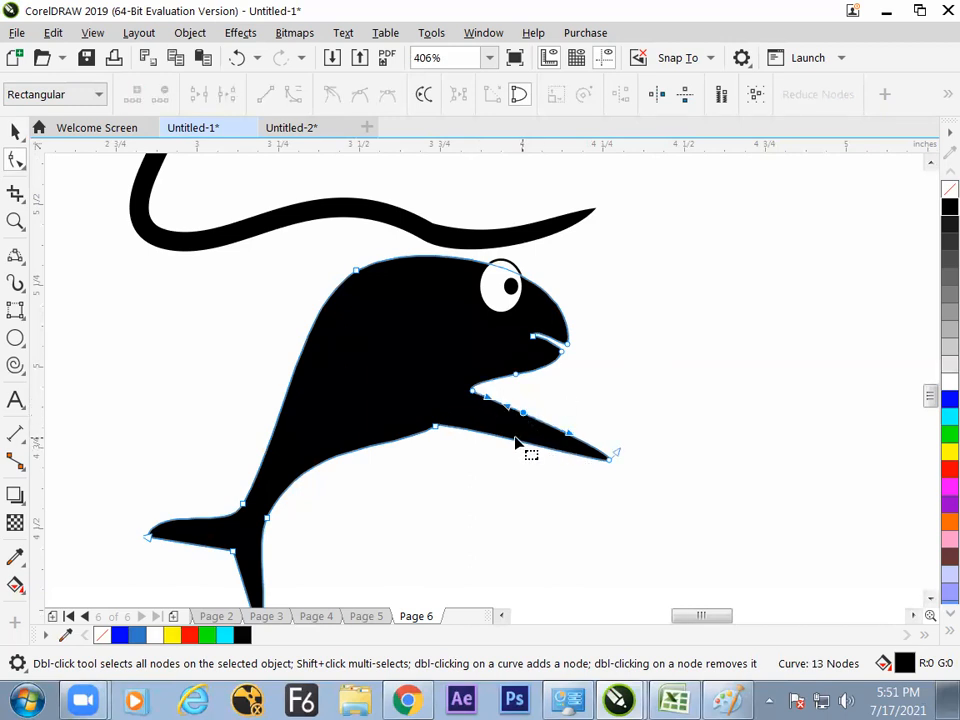
pyautogui.doubleClick(514, 439)
pyautogui.moveTo(609, 459); pyautogui.dragTo(610, 385)
pyautogui.click(513, 416)
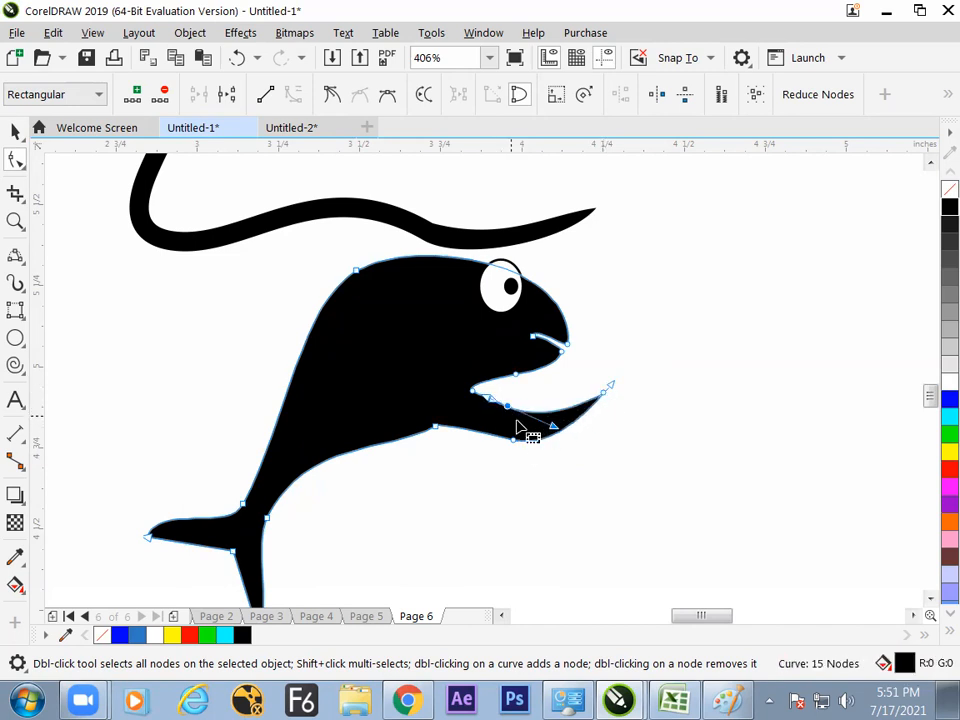
pyautogui.moveTo(513, 440); pyautogui.dragTo(506, 406)
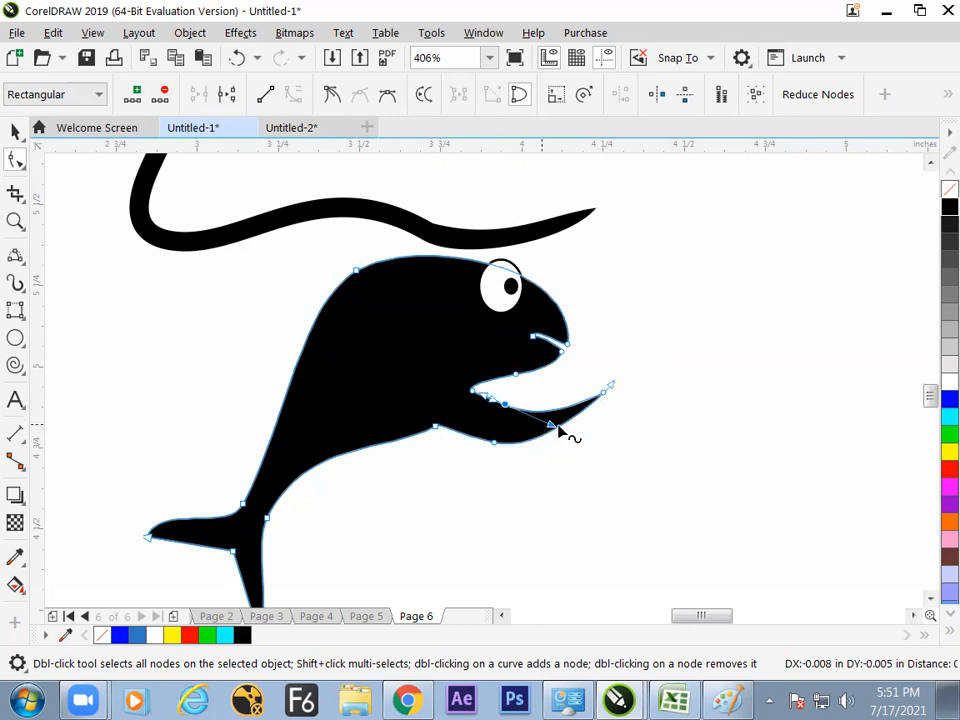
pyautogui.moveTo(612, 389); pyautogui.dragTo(646, 444)
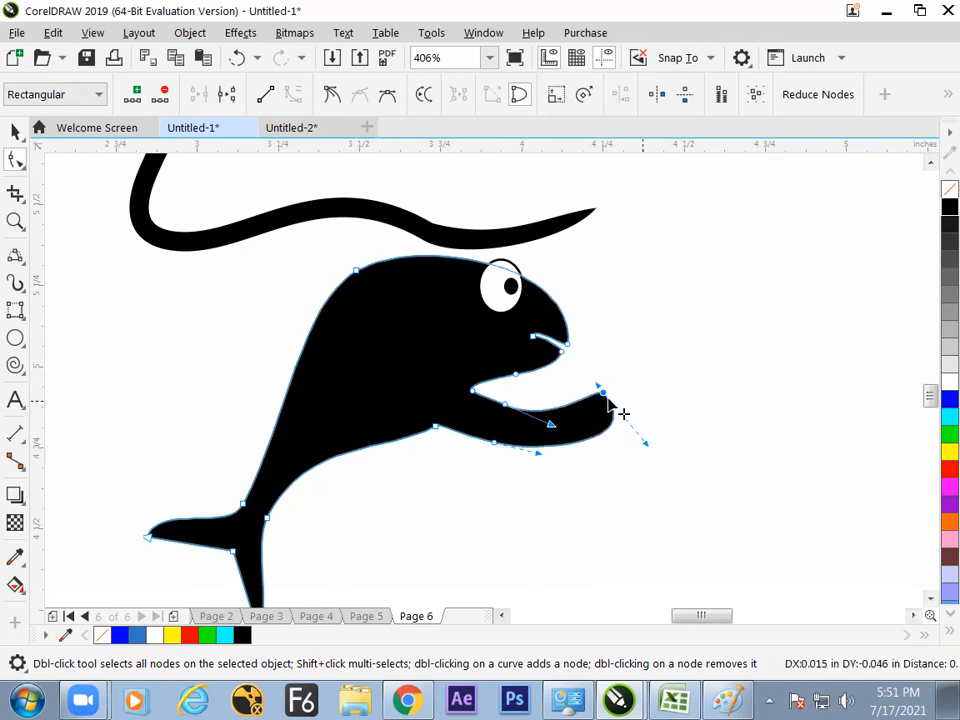
pyautogui.moveTo(598, 388); pyautogui.dragTo(603, 392)
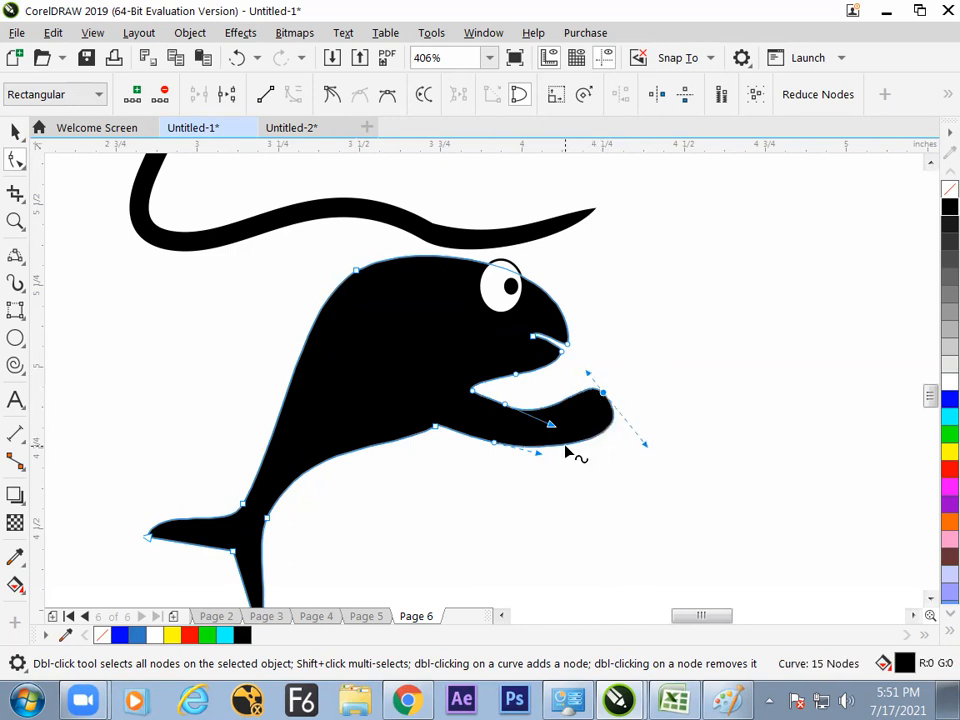
# Add a node on the arm's lower edge near the hand, raise it to narrow the wrist, and bend the hand upward
pyautogui.doubleClick(566, 447)
pyautogui.moveTo(566, 447); pyautogui.dragTo(561, 411)
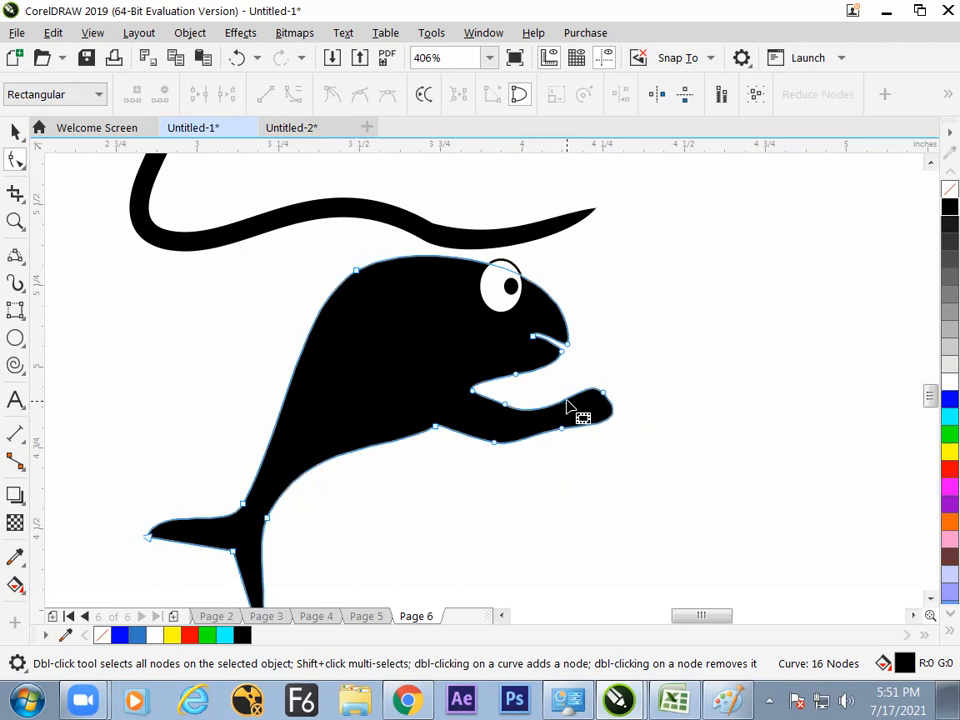
pyautogui.moveTo(528, 410)
pyautogui.mouseDown()
pyautogui.moveTo(555, 411)
pyautogui.moveTo(546, 409)
pyautogui.mouseUp()
pyautogui.moveTo(603, 392)
pyautogui.mouseDown()
pyautogui.moveTo(611, 394)
pyautogui.moveTo(593, 377)
pyautogui.mouseUp()
pyautogui.moveTo(588, 426); pyautogui.dragTo(572, 409)
pyautogui.click(556, 402)
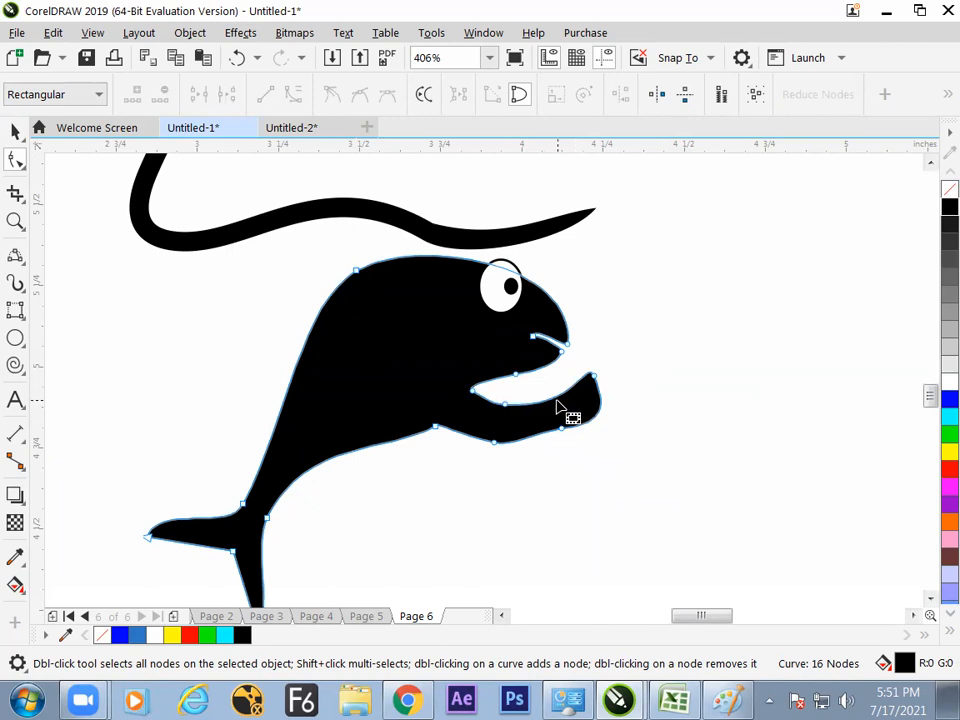
# Add a node on the arm's upper edge at the wrist and lower the inner elbow node to slim the forearm
pyautogui.doubleClick(557, 409)
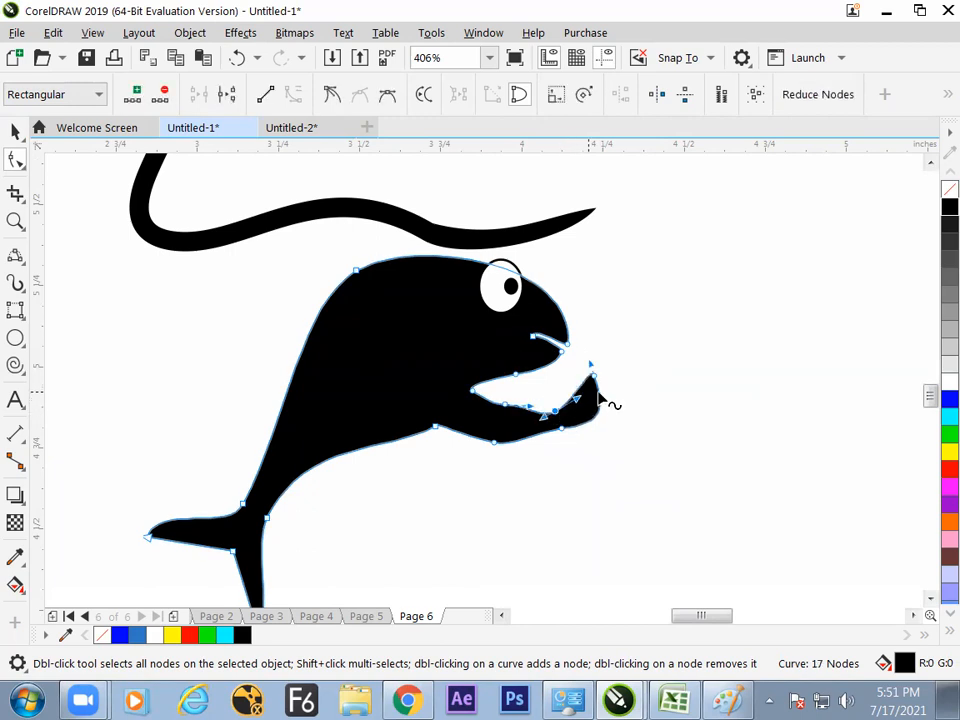
pyautogui.moveTo(562, 429); pyautogui.dragTo(558, 429)
pyautogui.moveTo(505, 405); pyautogui.dragTo(505, 418)
# Add a node at the hand's lower corner and stretch both hand corners outward into a wide triangular palm
pyautogui.doubleClick(595, 413)
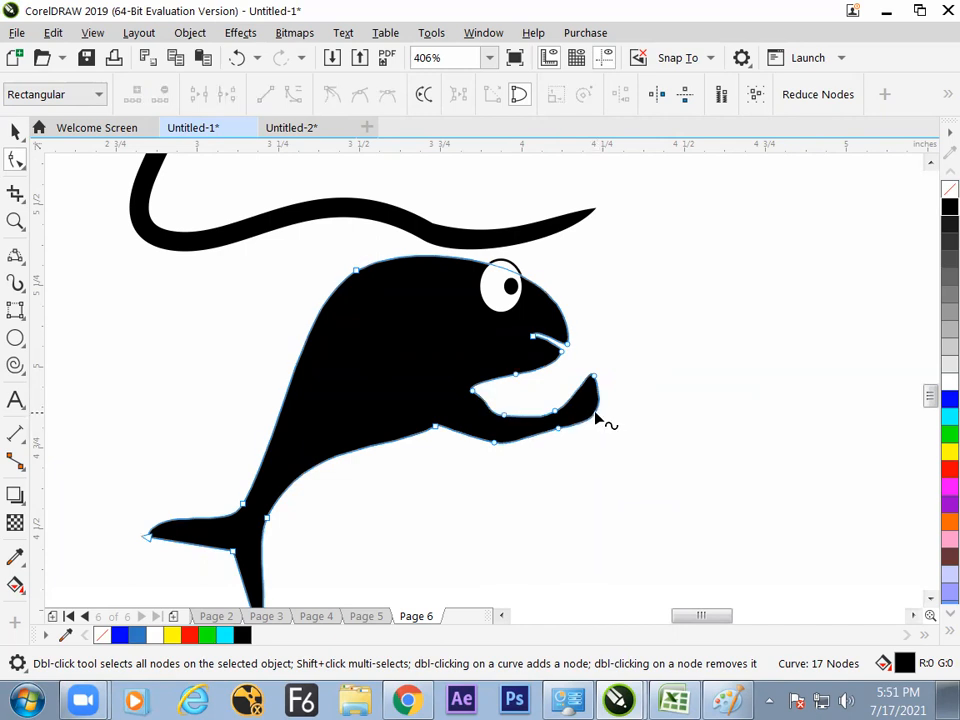
pyautogui.moveTo(595, 413); pyautogui.dragTo(618, 431)
pyautogui.moveTo(594, 376); pyautogui.dragTo(589, 359)
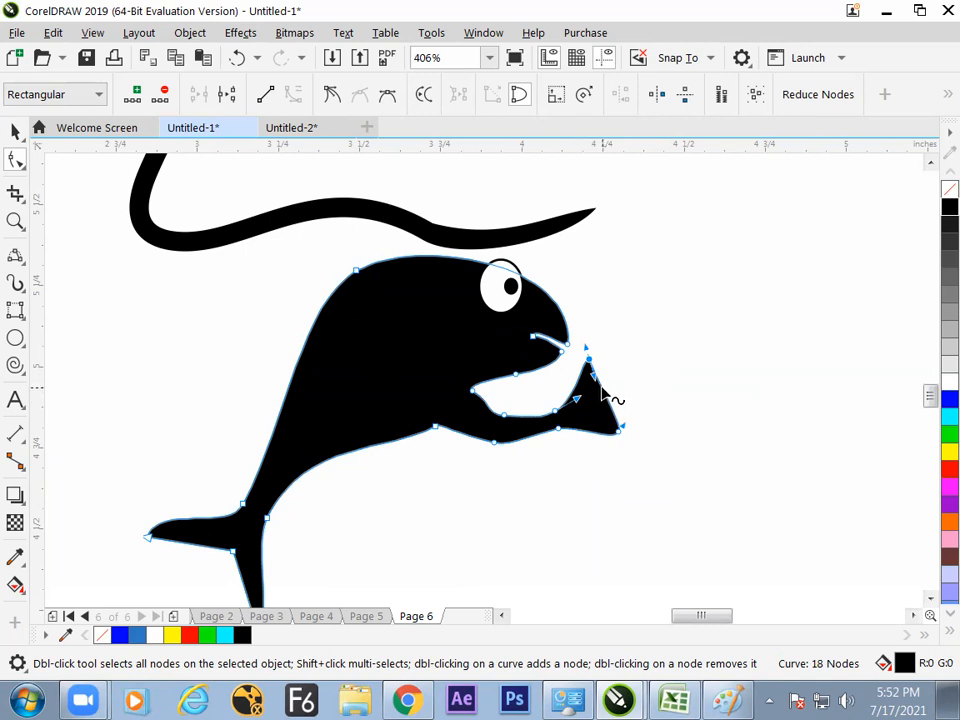
# Add nodes along the hand's outer edge and shape a notch between two fingers, undoing the last node pull
pyautogui.doubleClick(602, 389)
pyautogui.moveTo(602, 390); pyautogui.dragTo(622, 377)
pyautogui.click(590, 408)
pyautogui.doubleClick(606, 418)
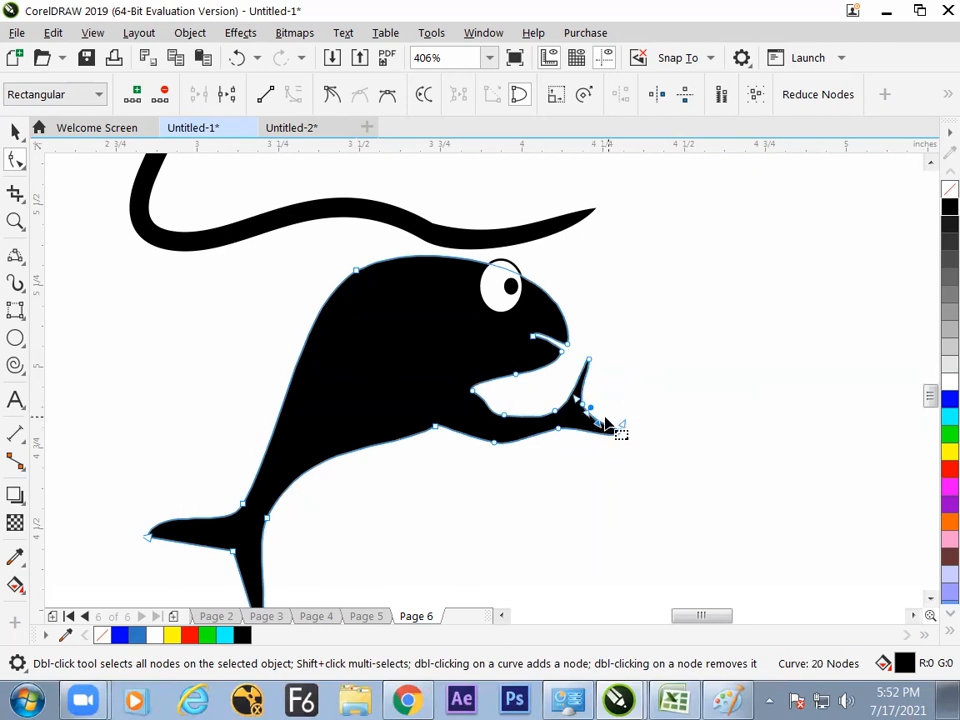
pyautogui.doubleClick(597, 418)
pyautogui.moveTo(597, 420); pyautogui.dragTo(640, 370)
pyautogui.hotkey('ctrl', 'z')
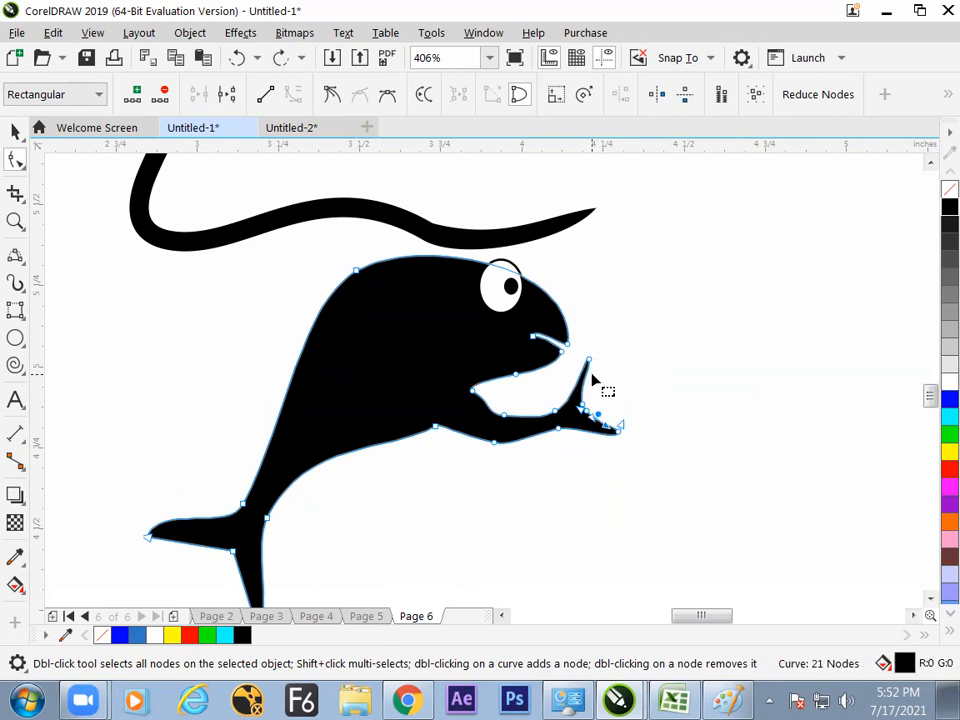
# Pull the middle notch node out into a third finger and adjust the neighbouring base nodes and the fingertip
pyautogui.press('z')
pyautogui.moveTo(546, 328); pyautogui.dragTo(650, 450)
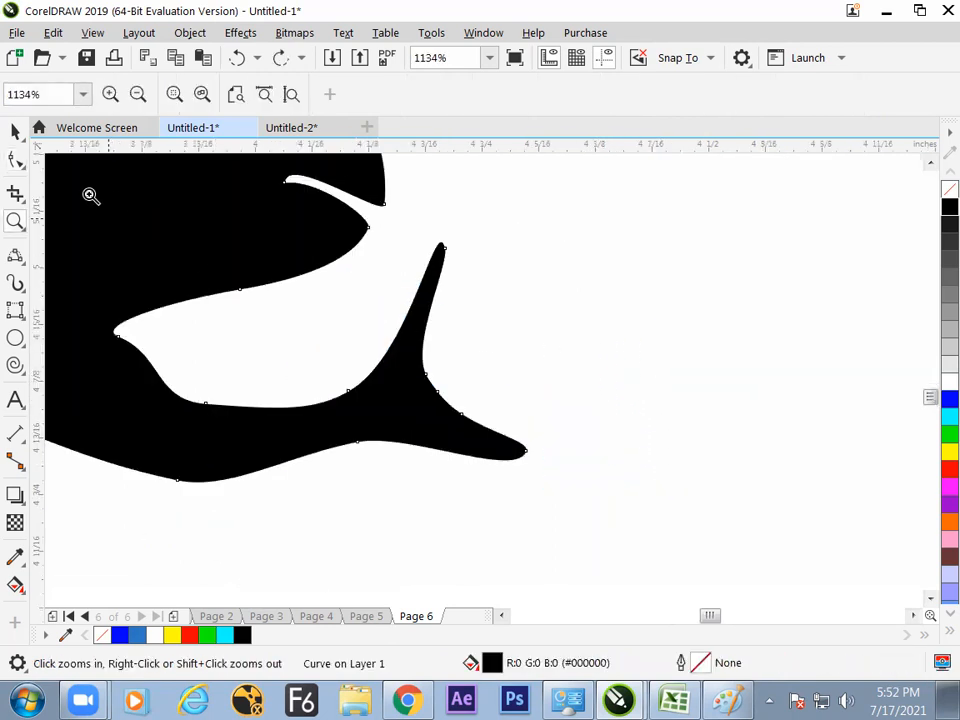
pyautogui.click(15, 160)
pyautogui.moveTo(440, 394); pyautogui.dragTo(570, 306)
pyautogui.moveTo(427, 376); pyautogui.dragTo(418, 376)
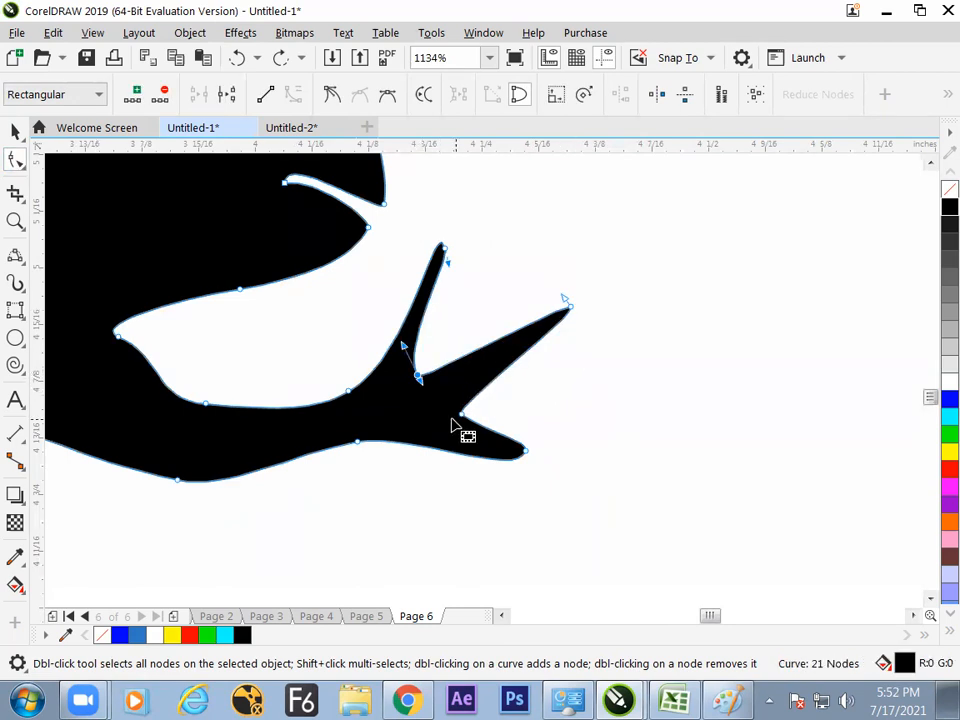
pyautogui.click(455, 427)
pyautogui.moveTo(572, 326)
pyautogui.mouseDown()
pyautogui.moveTo(579, 321)
pyautogui.moveTo(573, 335)
pyautogui.mouseUp()
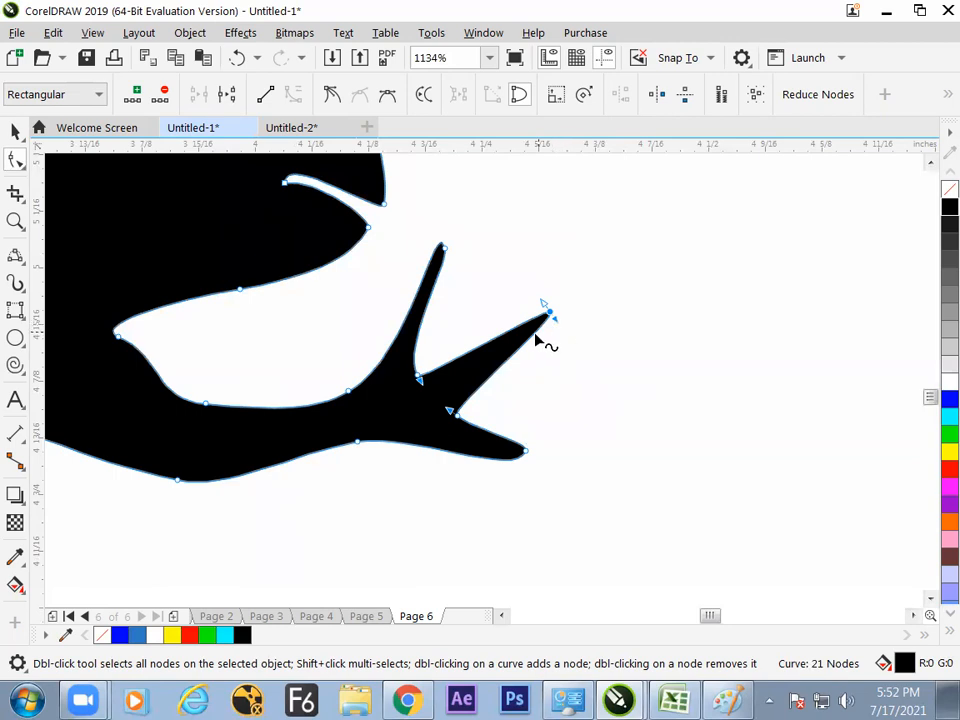
# Add a node on the middle finger's upper edge near the tip and round the fingertip with its curve handle
pyautogui.click(519, 325)
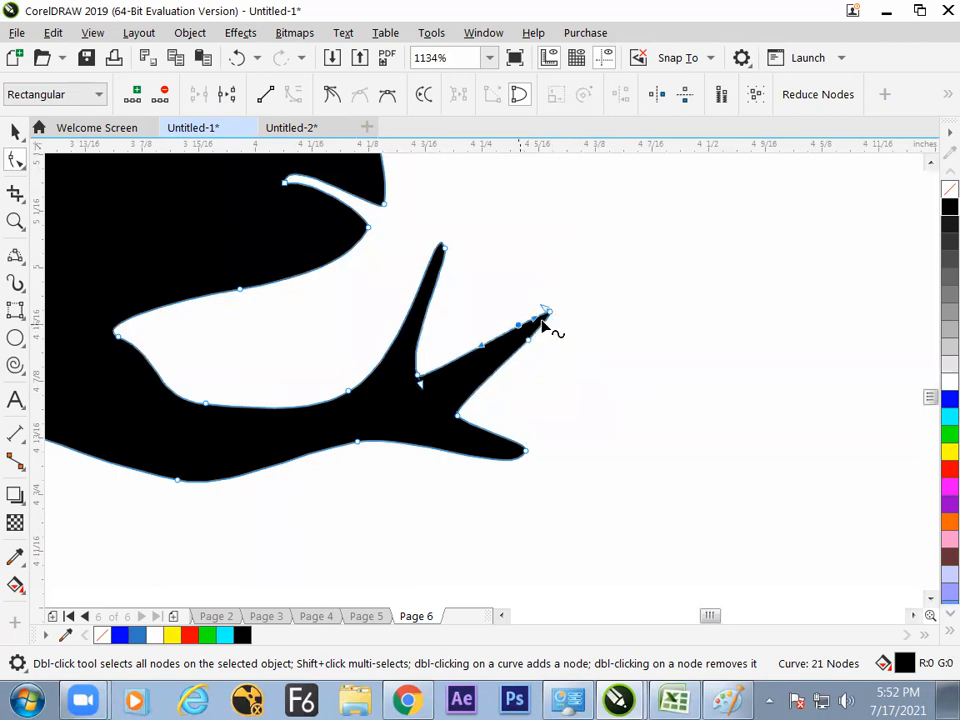
pyautogui.keyDown('shift'); pyautogui.click(550, 313); pyautogui.keyUp('shift')
pyautogui.press('+')
pyautogui.moveTo(554, 316); pyautogui.dragTo(572, 343)
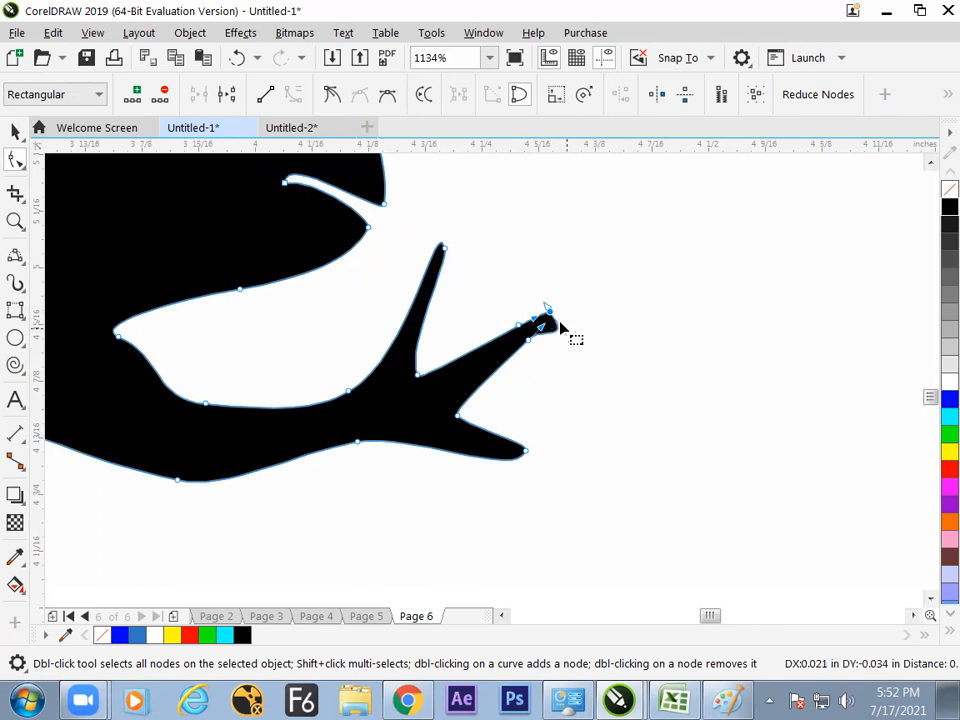
# Widen the middle fingertip with its curve handle, and add nodes behind the lower fingertip to flare it into a pad
pyautogui.moveTo(544, 304); pyautogui.dragTo(535, 293)
pyautogui.click(558, 404)
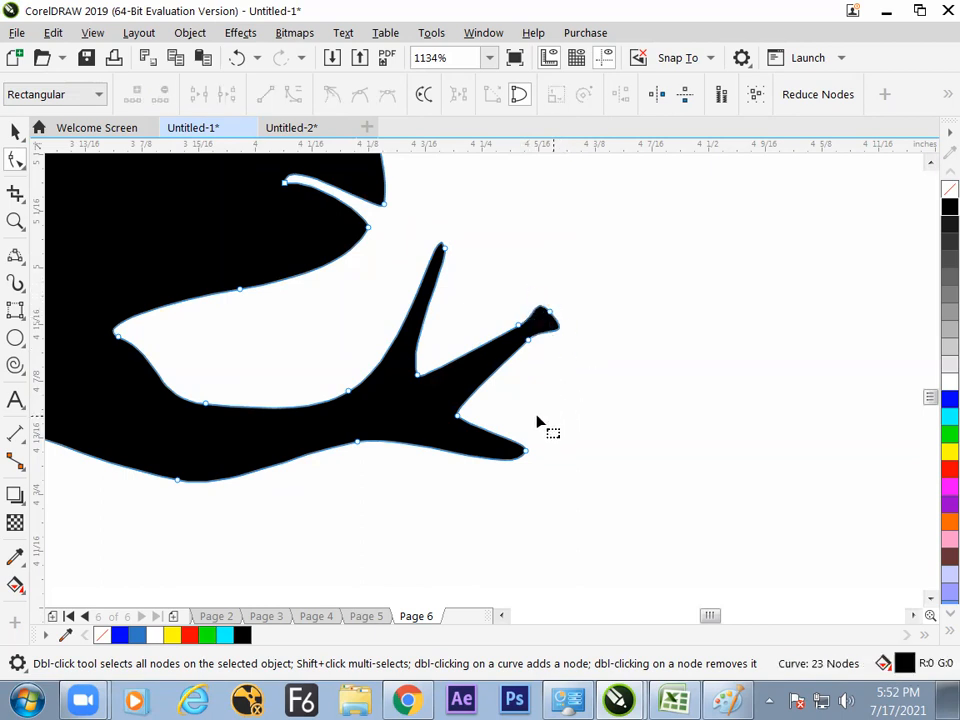
pyautogui.doubleClick(511, 442)
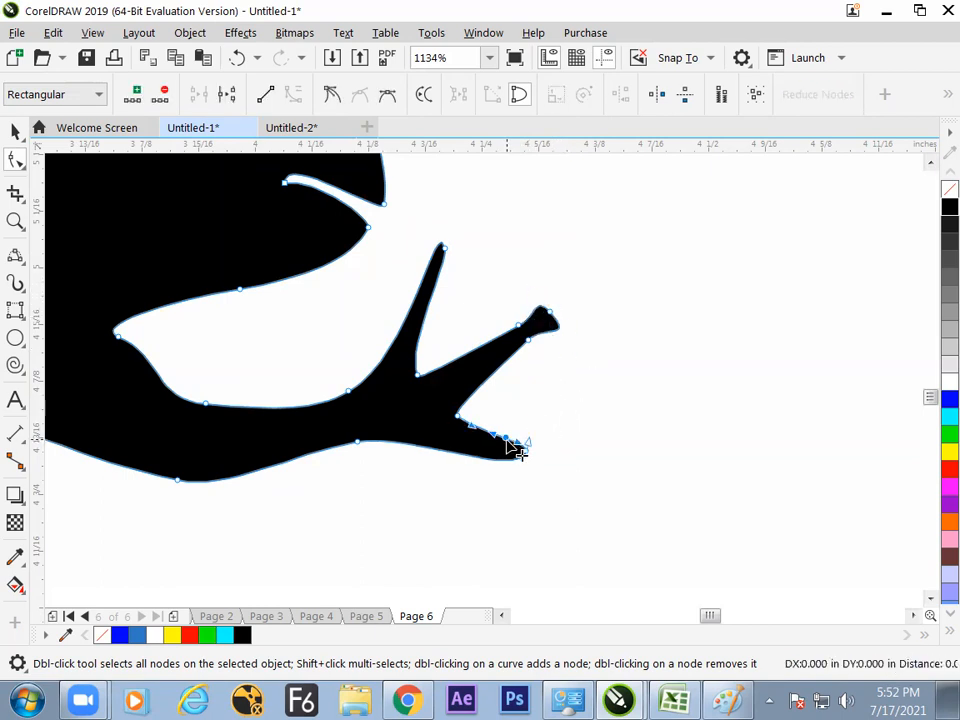
pyautogui.click(526, 452)
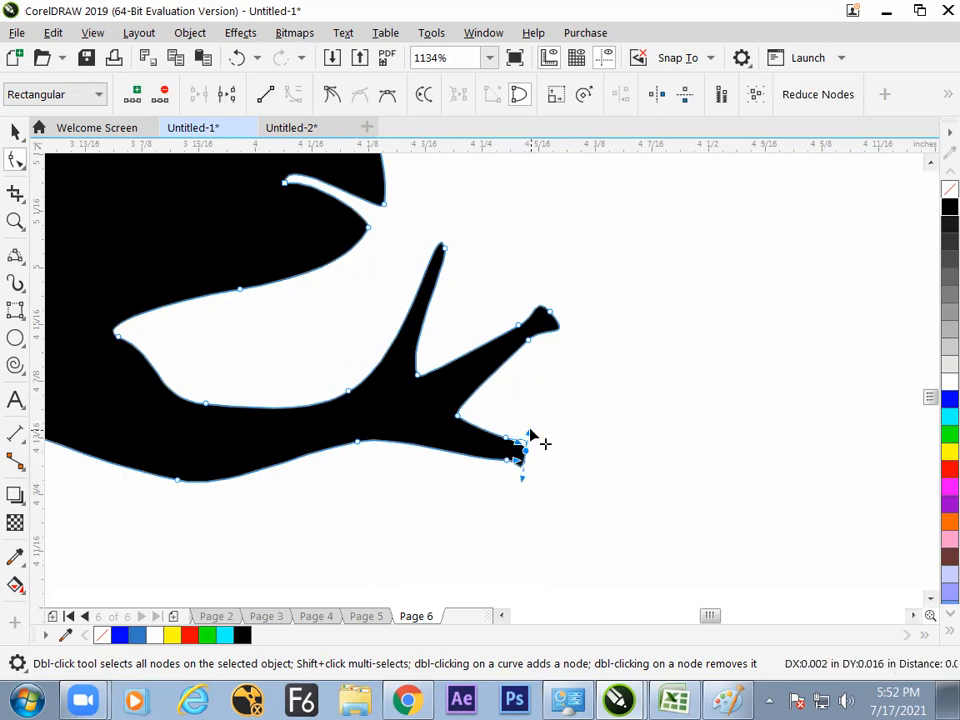
pyautogui.click(562, 394)
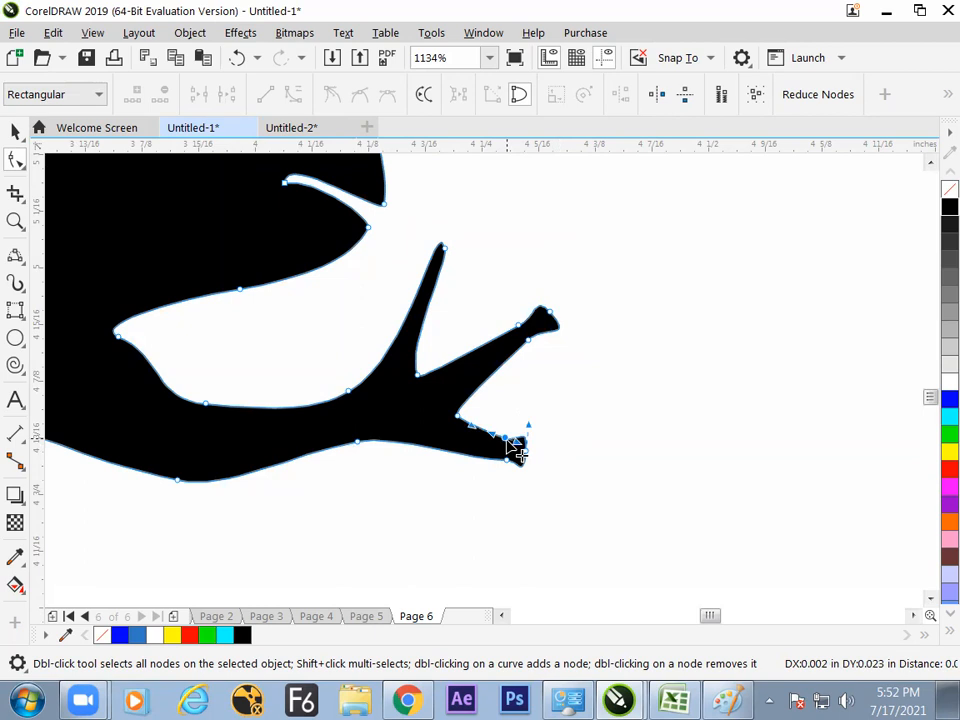
pyautogui.doubleClick(508, 456)
pyautogui.click(545, 416)
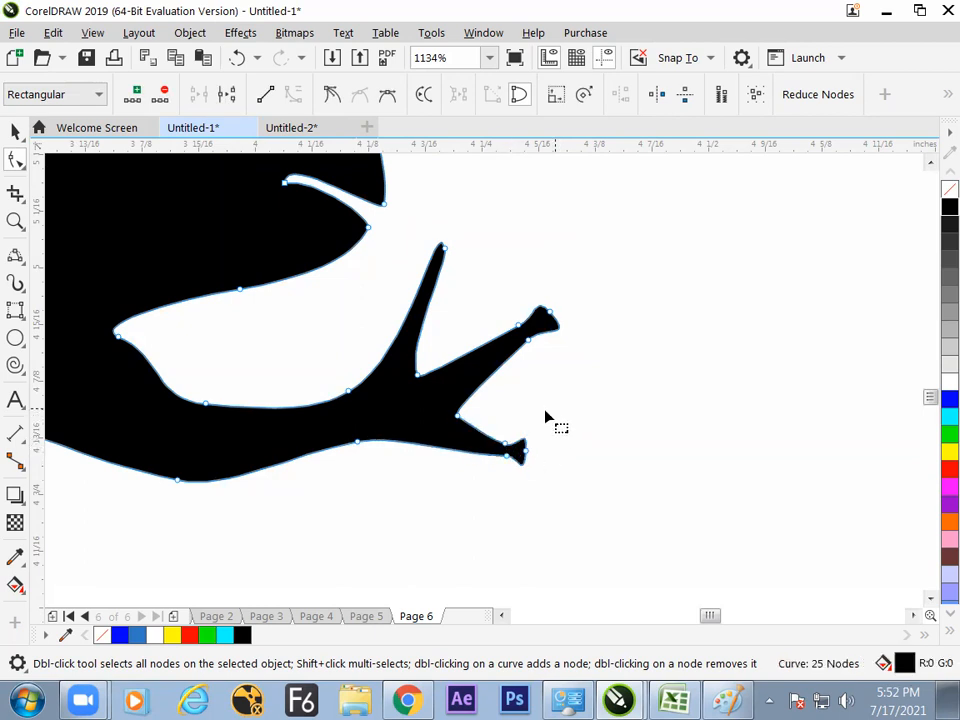
# Add two nodes behind the upper fingertip, flare it into a pad, and pull the middle fingertip's nodes slightly inward
pyautogui.moveTo(445, 270); pyautogui.dragTo(435, 272)
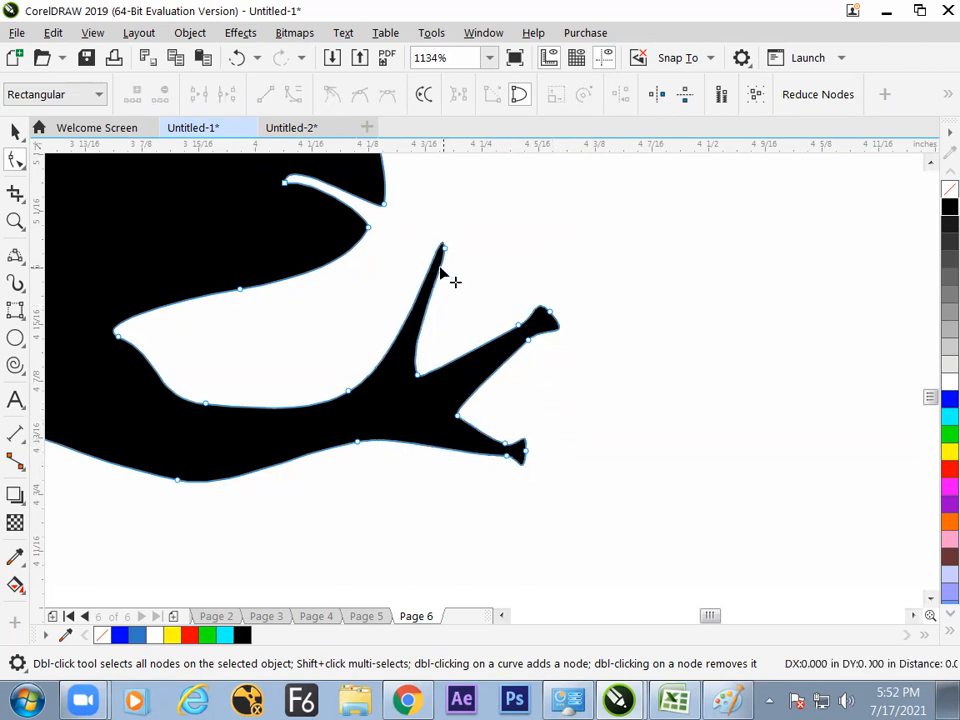
pyautogui.doubleClick(440, 268)
pyautogui.doubleClick(432, 264)
pyautogui.click(444, 248)
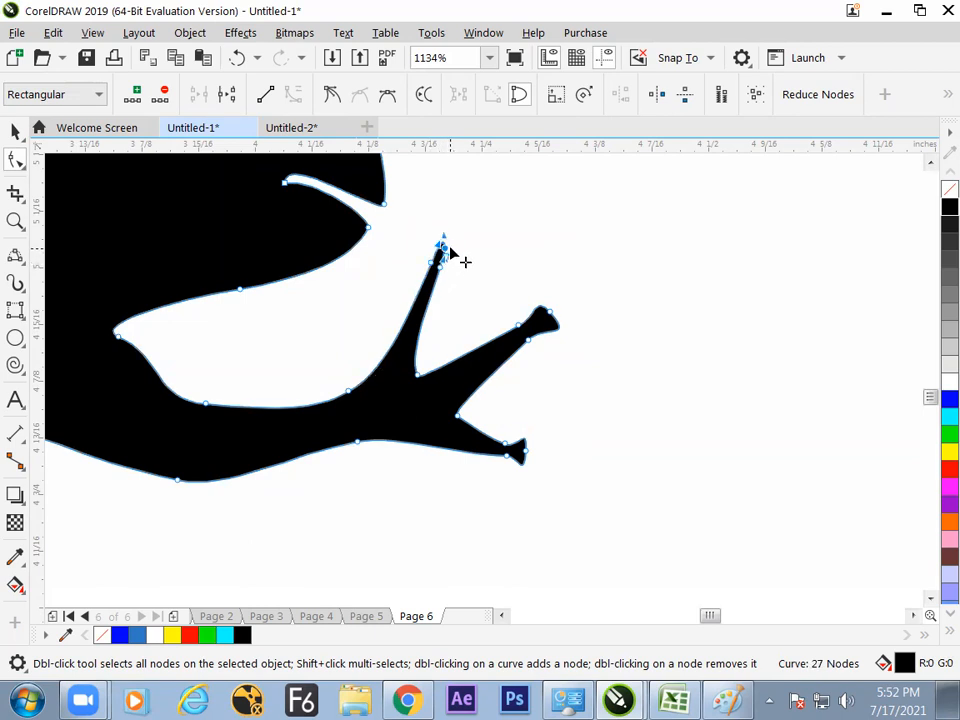
pyautogui.moveTo(437, 240)
pyautogui.mouseDown()
pyautogui.moveTo(414, 229)
pyautogui.moveTo(459, 264)
pyautogui.moveTo(465, 258)
pyautogui.moveTo(431, 253)
pyautogui.mouseUp()
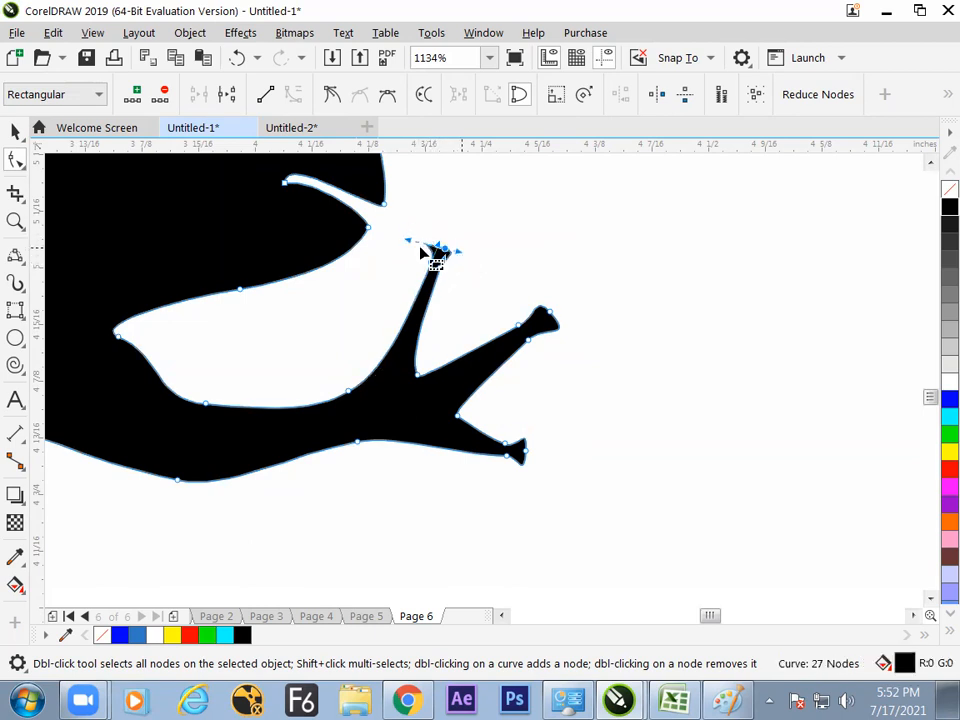
pyautogui.click(485, 238)
pyautogui.moveTo(528, 341); pyautogui.dragTo(545, 320)
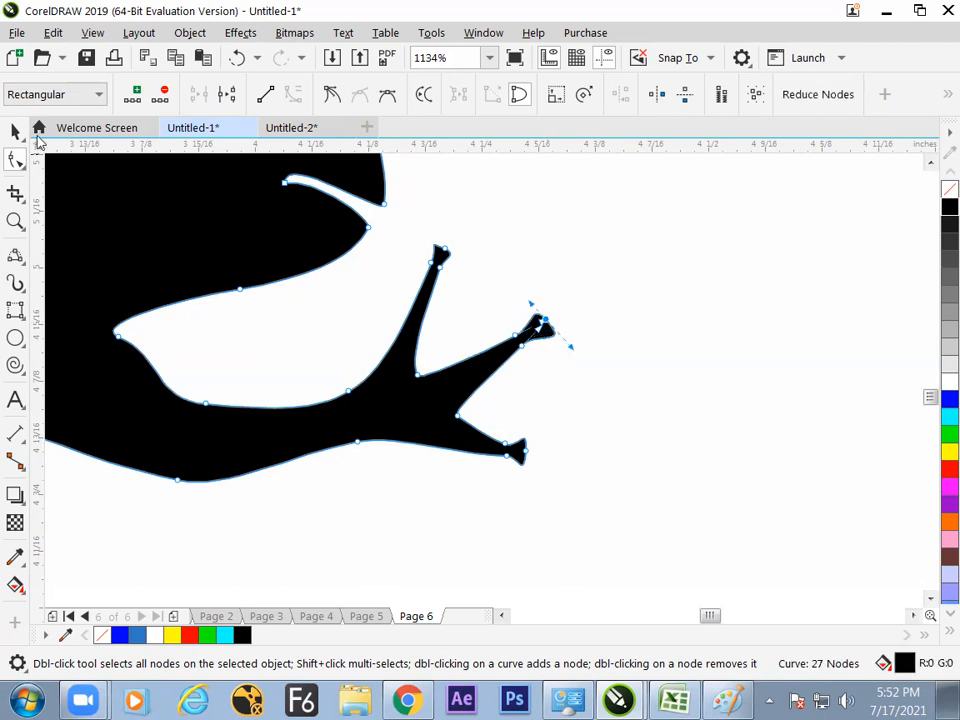
# Review the whole drawing and examine the whale figure up close
pyautogui.click(15, 131)
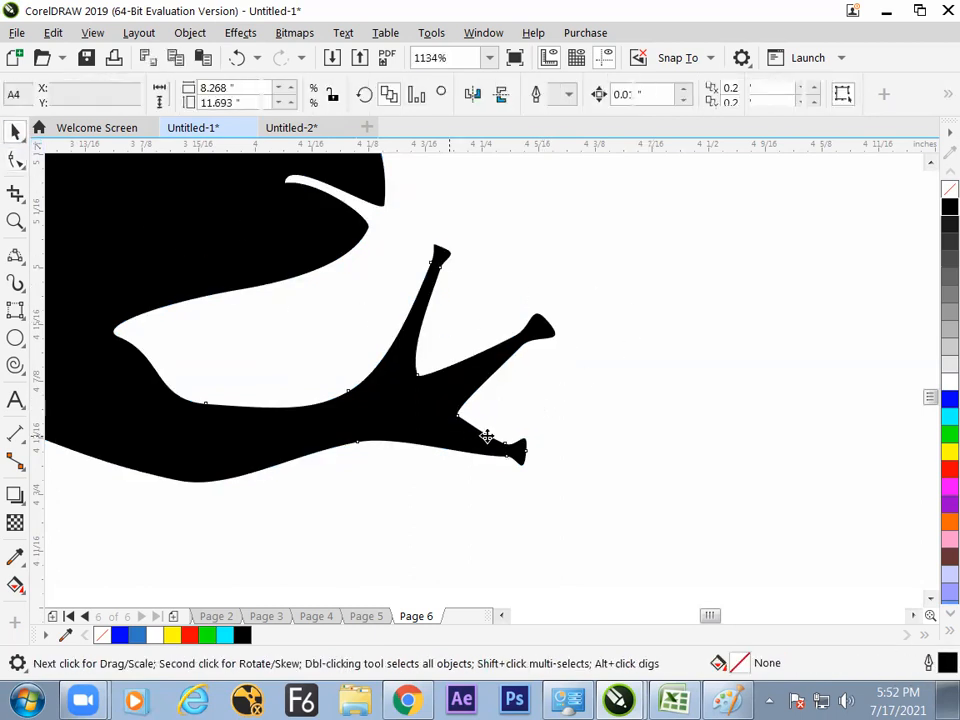
pyautogui.click(492, 433)
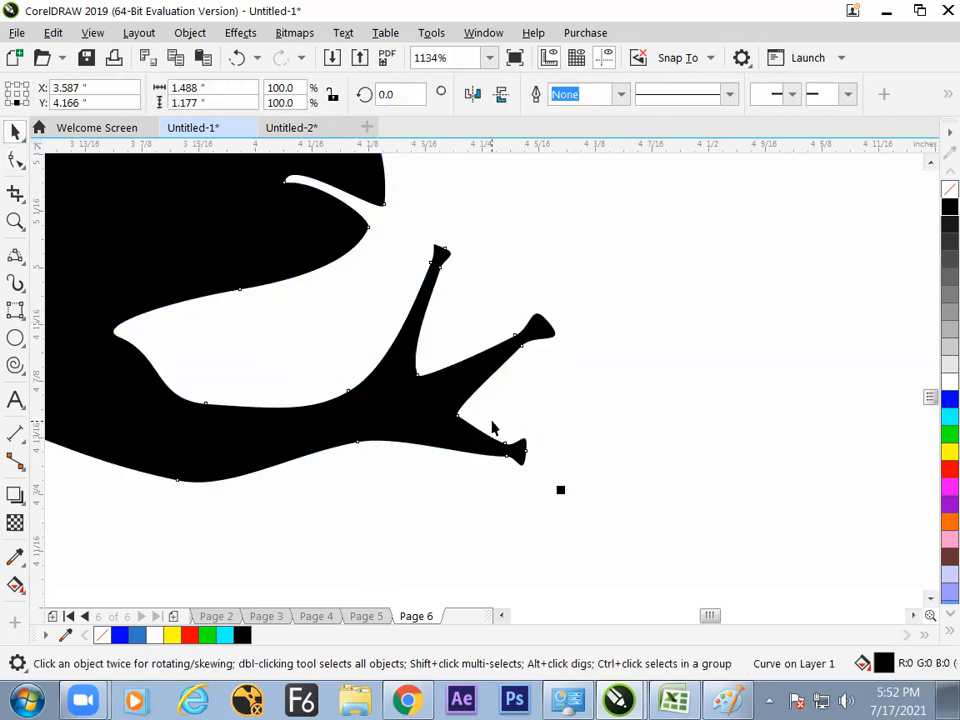
pyautogui.press('F4')
pyautogui.click(590, 459)
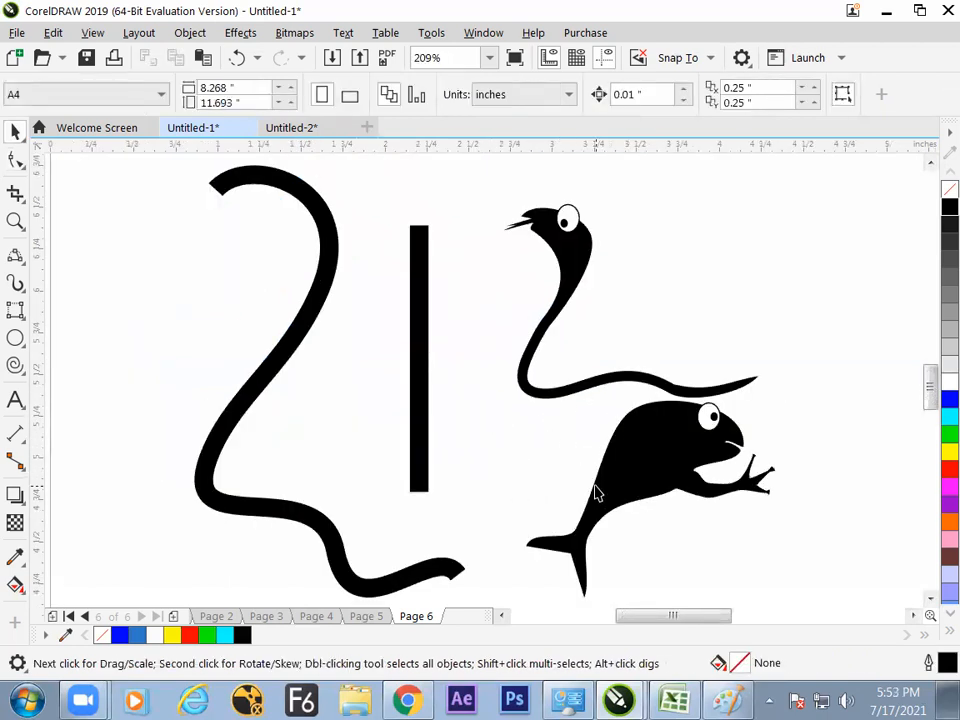
pyautogui.moveTo(444, 302); pyautogui.dragTo(710, 576)
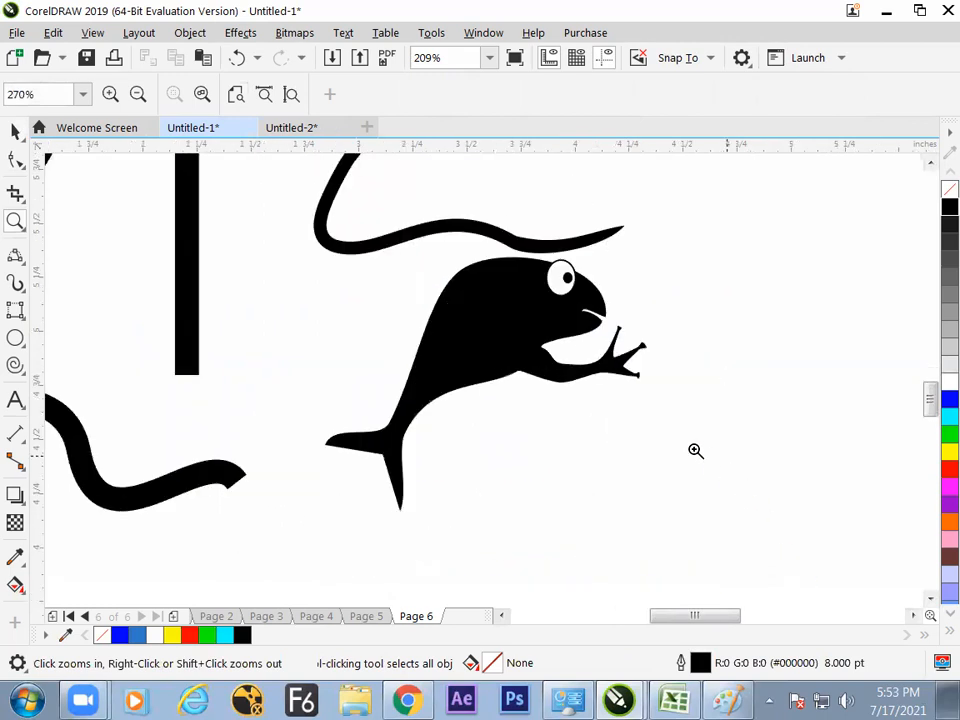
pyautogui.click(15, 131)
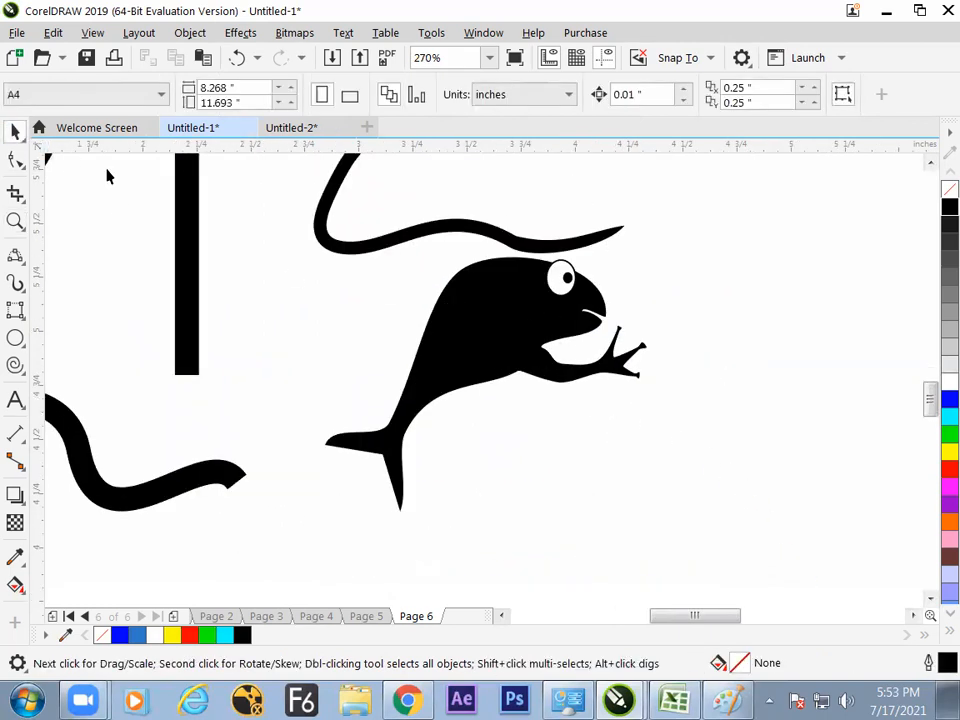
# Draw a freehand curve across the base of the whale's arm and set its outline width to Hairline
pyautogui.click(533, 372)
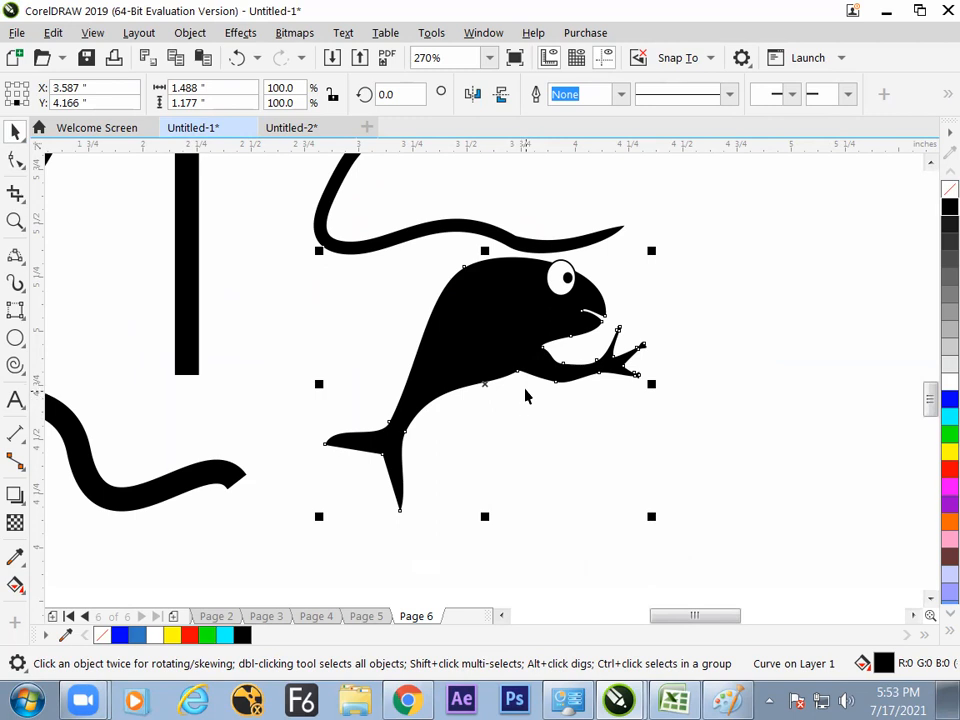
pyautogui.click(15, 160)
pyautogui.click(22, 262)
pyautogui.click(71, 256)
pyautogui.moveTo(496, 407)
pyautogui.mouseDown()
pyautogui.moveTo(542, 348)
pyautogui.moveTo(570, 368)
pyautogui.mouseUp()
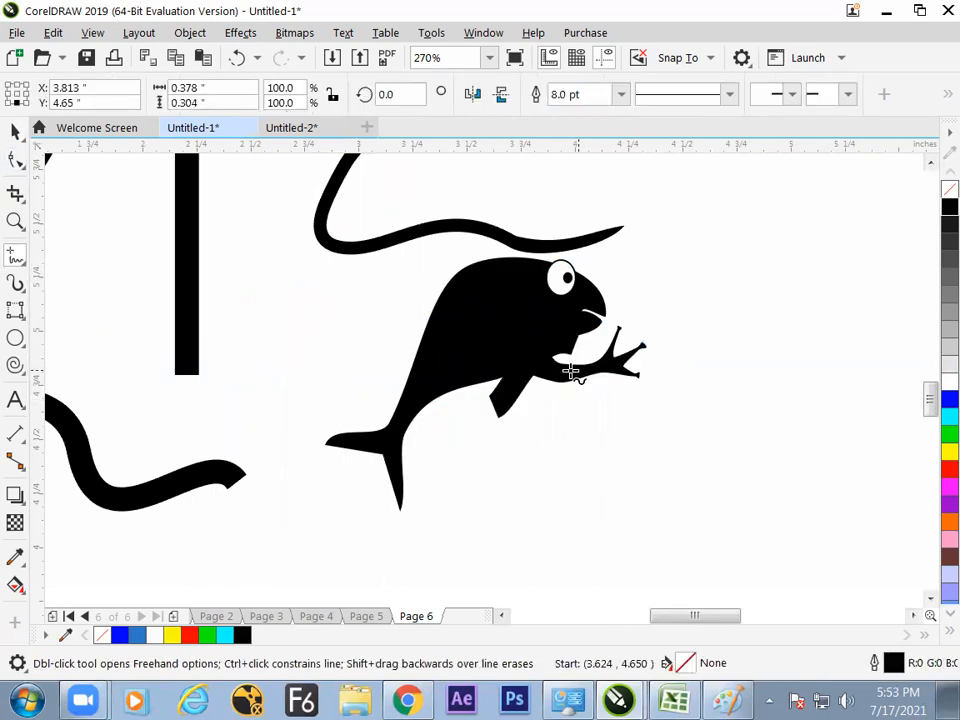
pyautogui.click(621, 96)
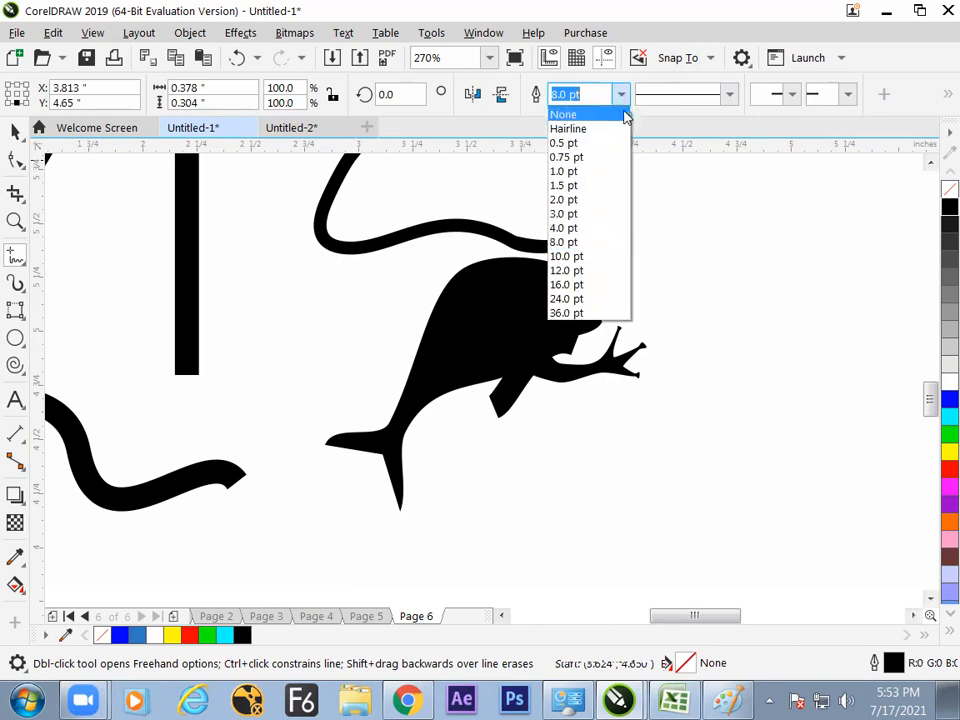
pyautogui.click(613, 130)
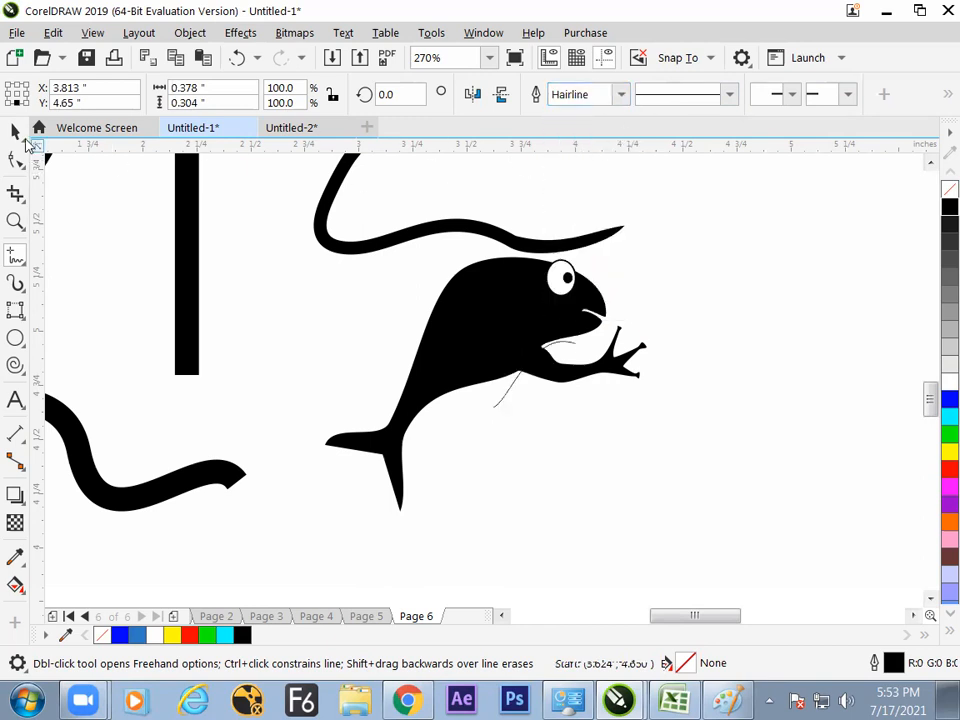
# Delete the freehand curve drawn across the arm's base
pyautogui.press('space')
pyautogui.press('z')
pyautogui.moveTo(441, 259); pyautogui.dragTo(636, 443)
pyautogui.click(15, 131)
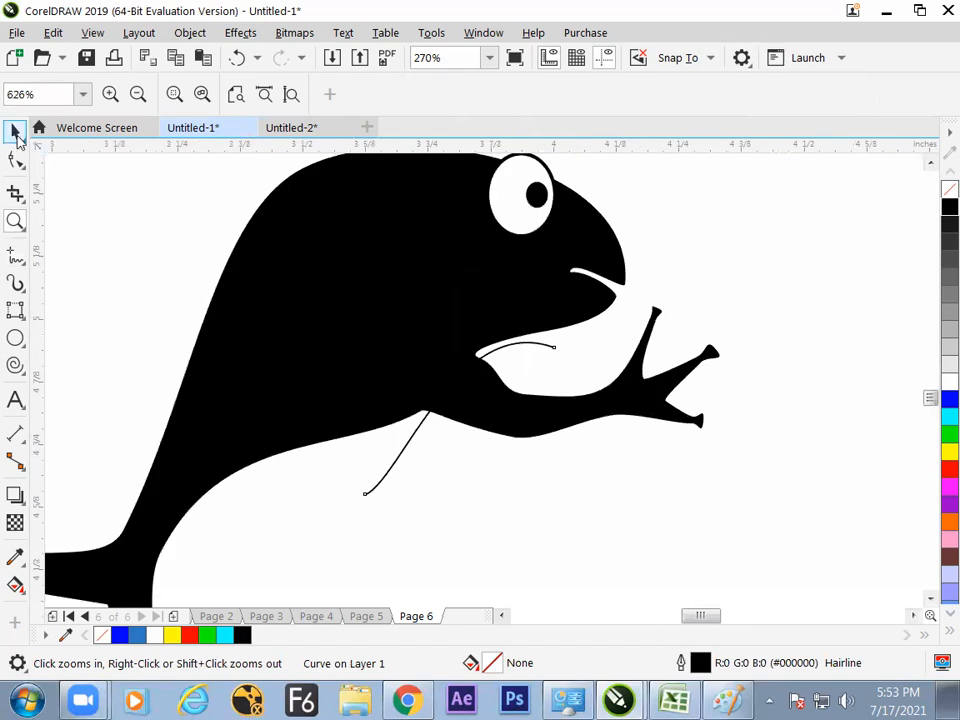
pyautogui.click(413, 445)
pyautogui.click(416, 466)
pyautogui.click(401, 455)
pyautogui.press('Delete')
# Select the body nodes, including both nodes where the arm meets the body, and break the curve at them
pyautogui.click(459, 394)
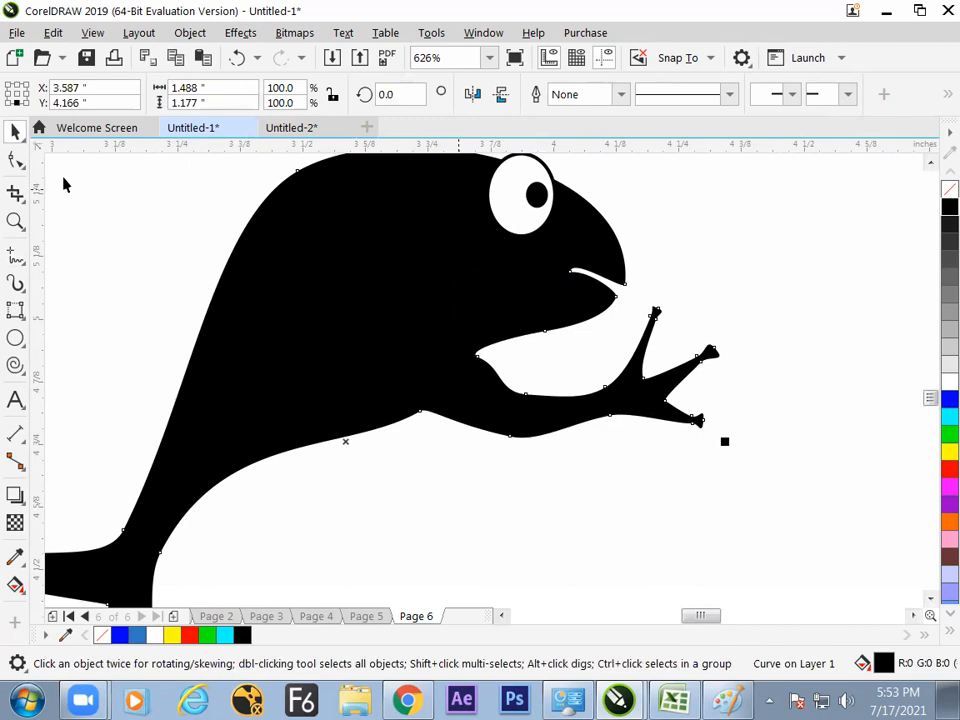
pyautogui.press('F10')
pyautogui.click(477, 356)
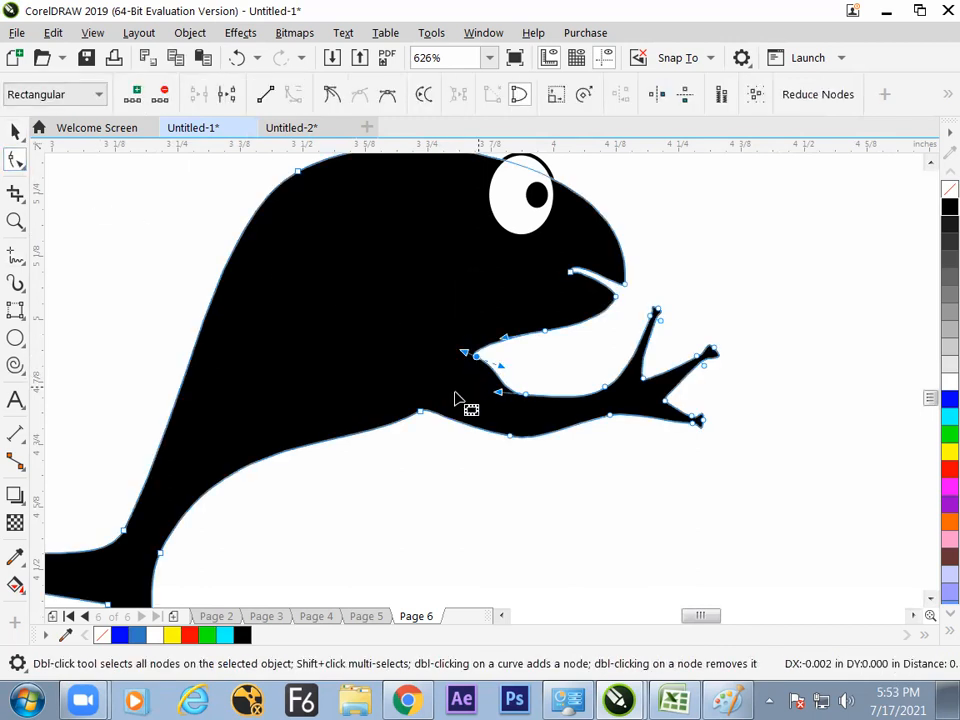
pyautogui.keyDown('shift'); pyautogui.click(421, 411); pyautogui.keyUp('shift')
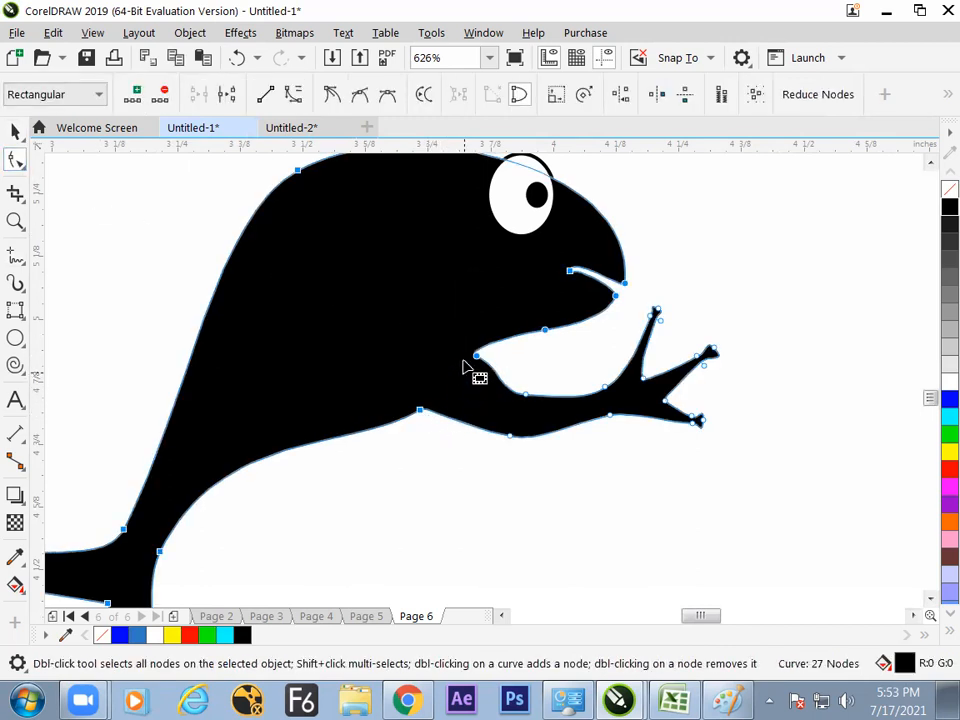
pyautogui.click(226, 94)
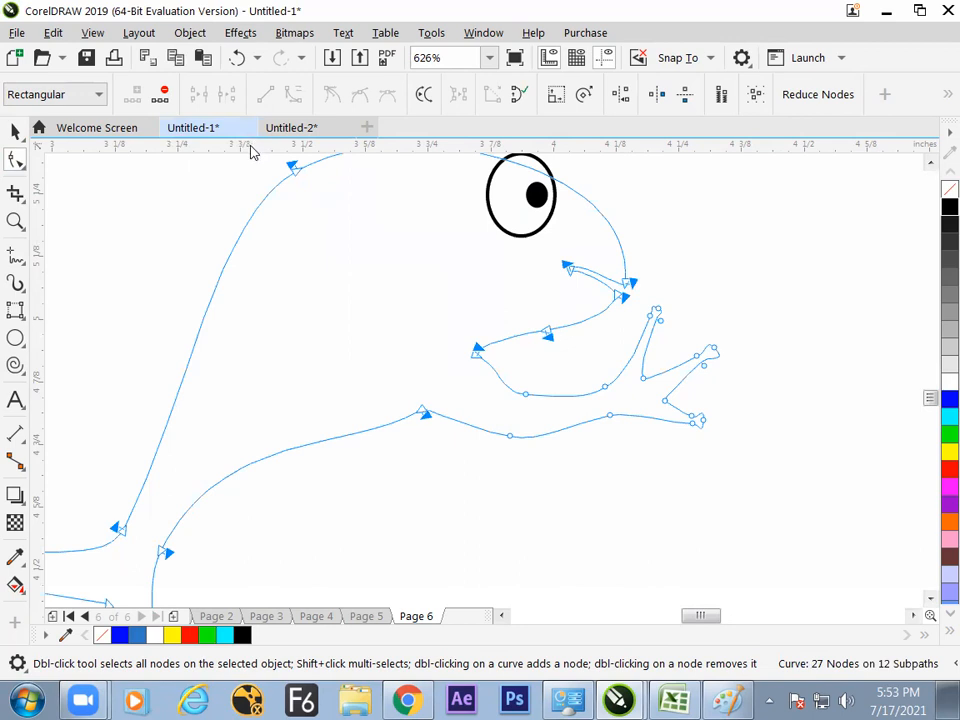
# Give the broken whale curve a black outline with Hairline width
pyautogui.click(15, 131)
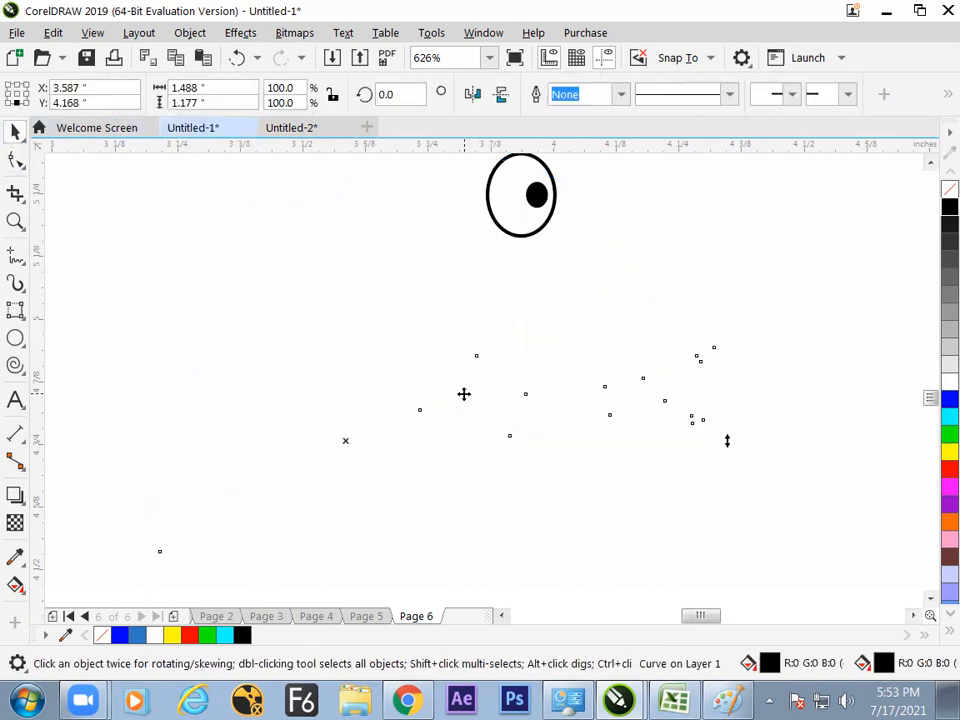
pyautogui.click(463, 394)
pyautogui.write('8')
pyautogui.press('Return')
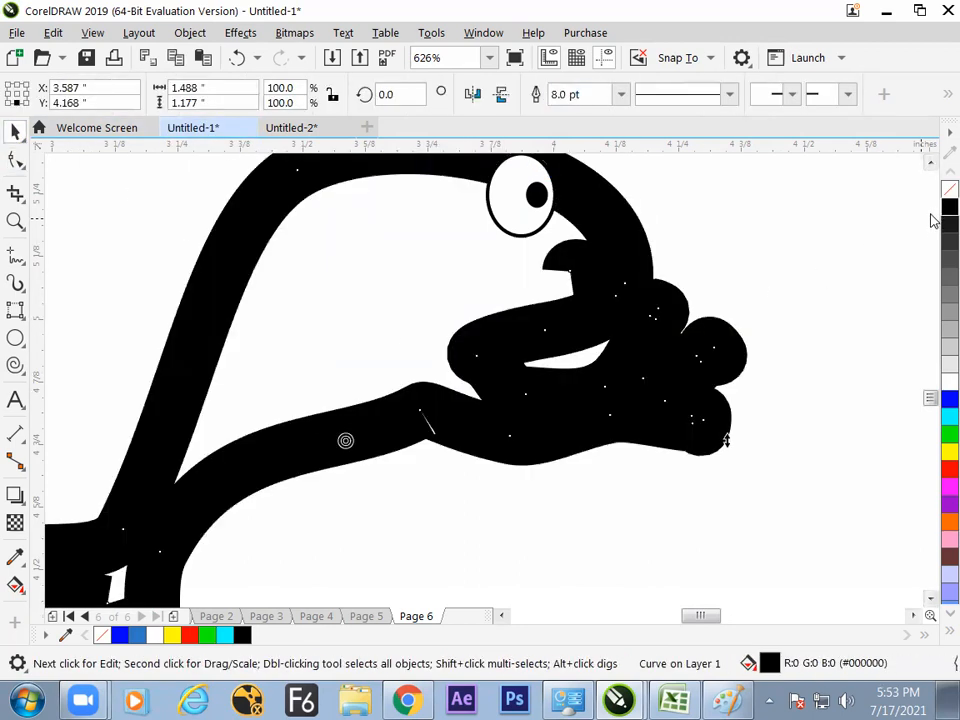
pyautogui.click(621, 95)
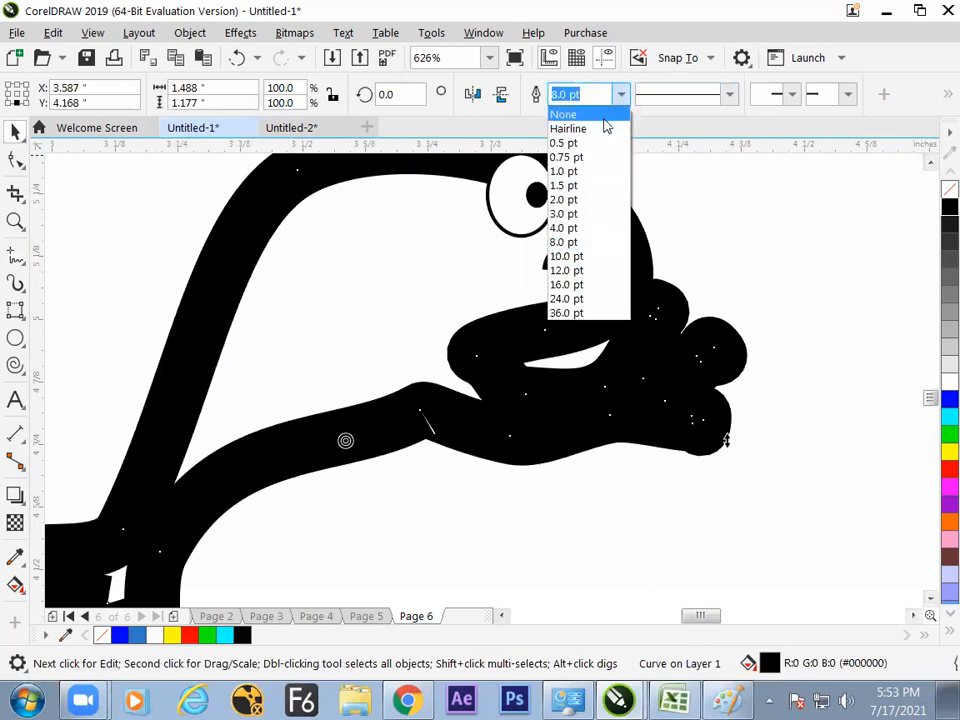
pyautogui.click(606, 128)
pyautogui.click(478, 483)
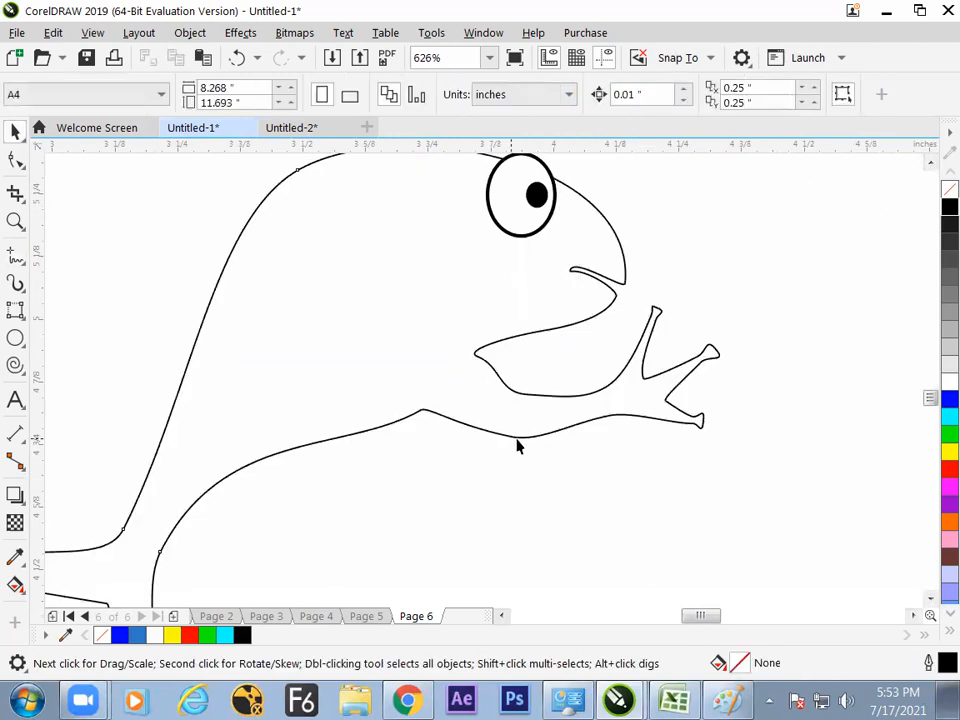
# Break the whale curve apart into separate segments
pyautogui.click(518, 432)
pyautogui.click(190, 32)
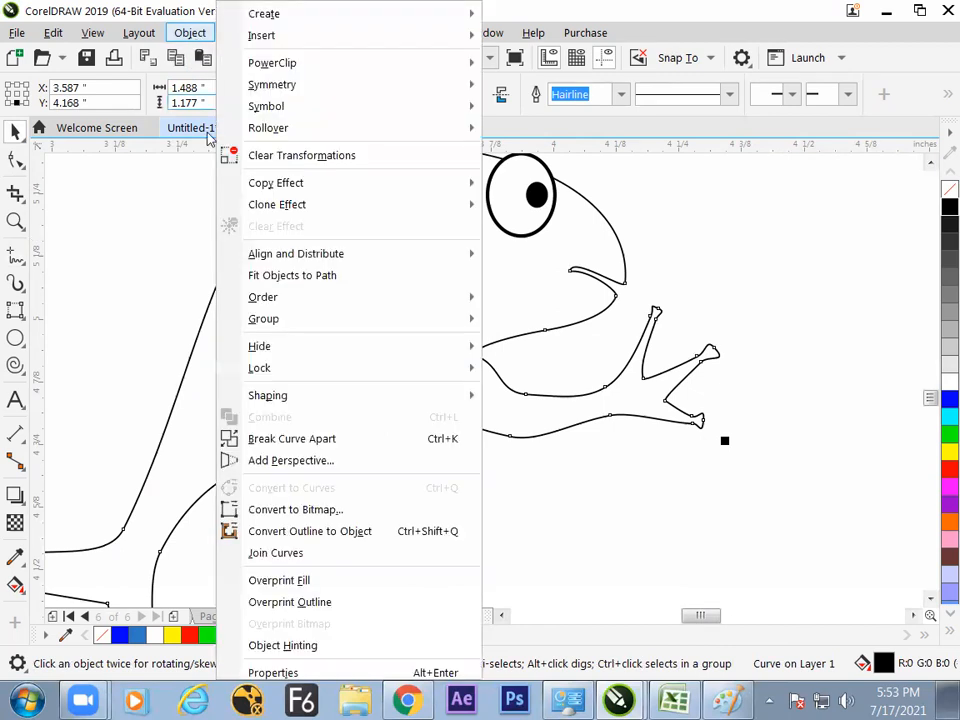
pyautogui.click(298, 452)
pyautogui.click(495, 501)
# Try moving the arm segment away from the body, undo the move, and place a copy below the original arm
pyautogui.click(516, 441)
pyautogui.moveTo(531, 453); pyautogui.dragTo(586, 513)
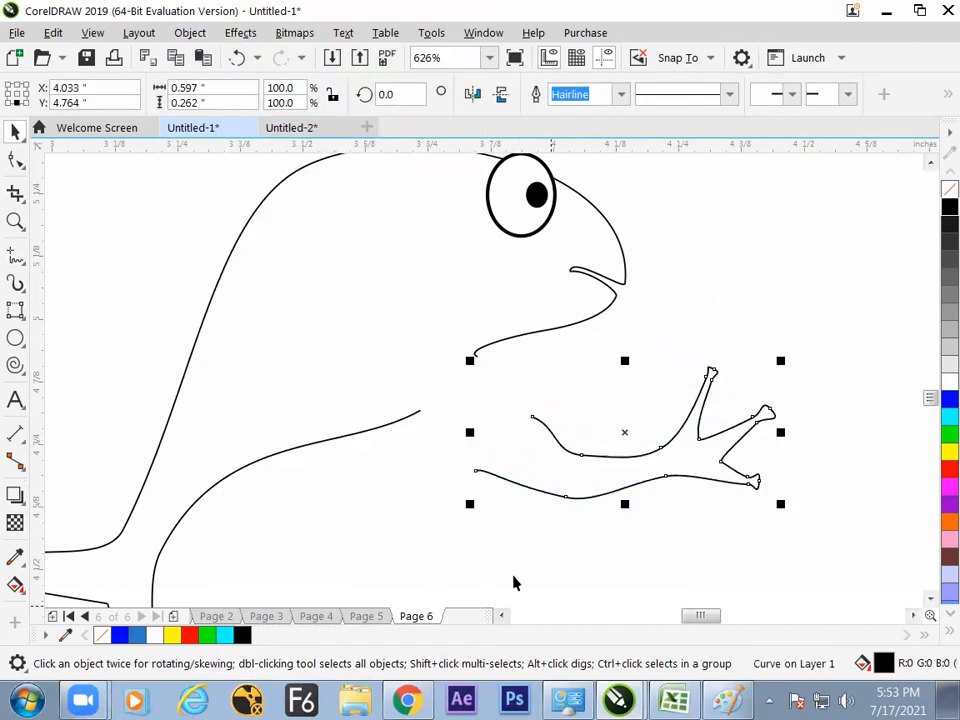
pyautogui.hotkey('ctrl', 'z')
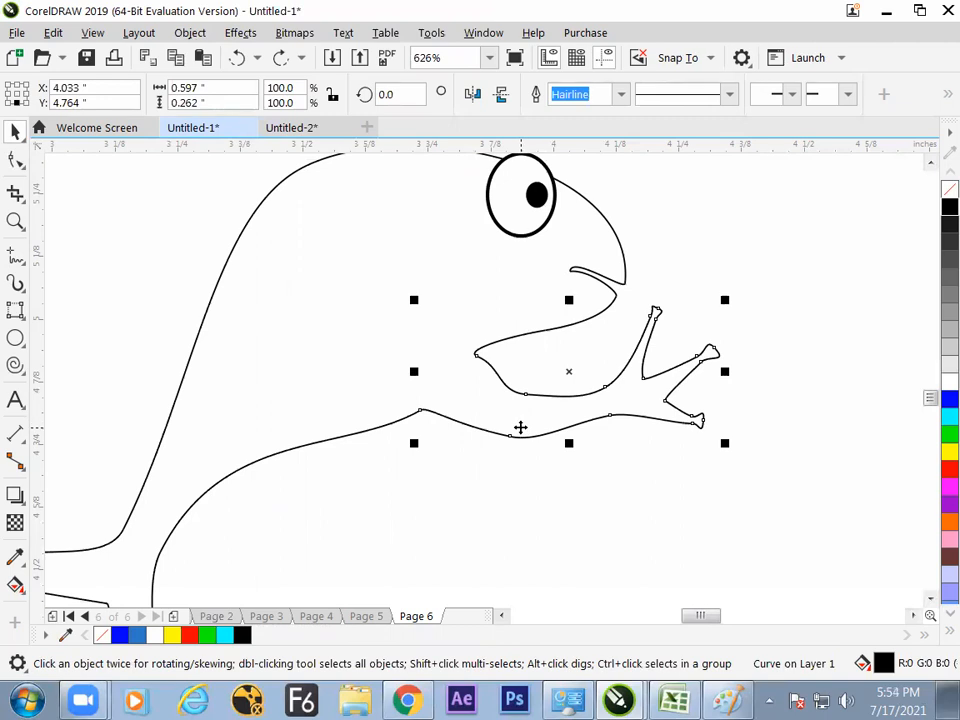
pyautogui.moveTo(504, 384); pyautogui.dragTo(568, 565)
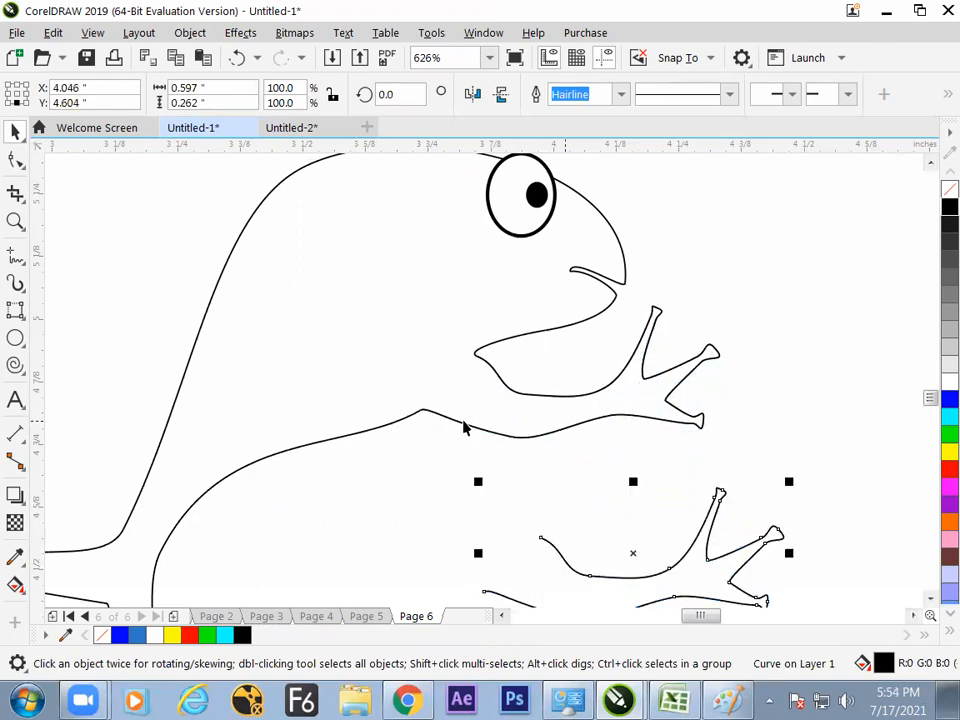
pyautogui.click(463, 428)
pyautogui.press('F10')
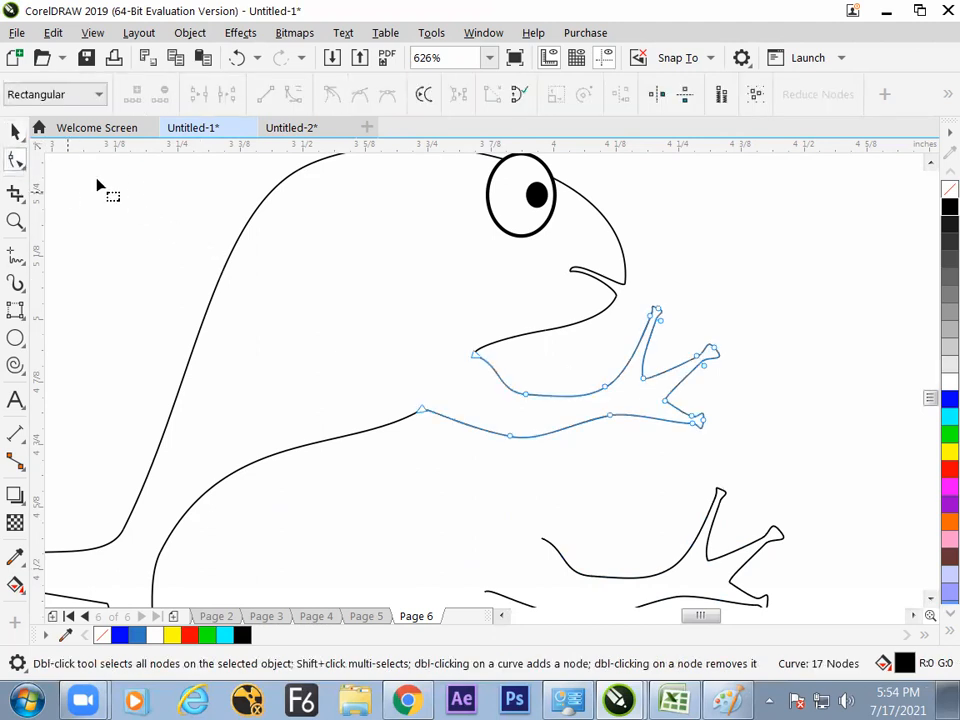
pyautogui.click(16, 132)
pyautogui.click(276, 281)
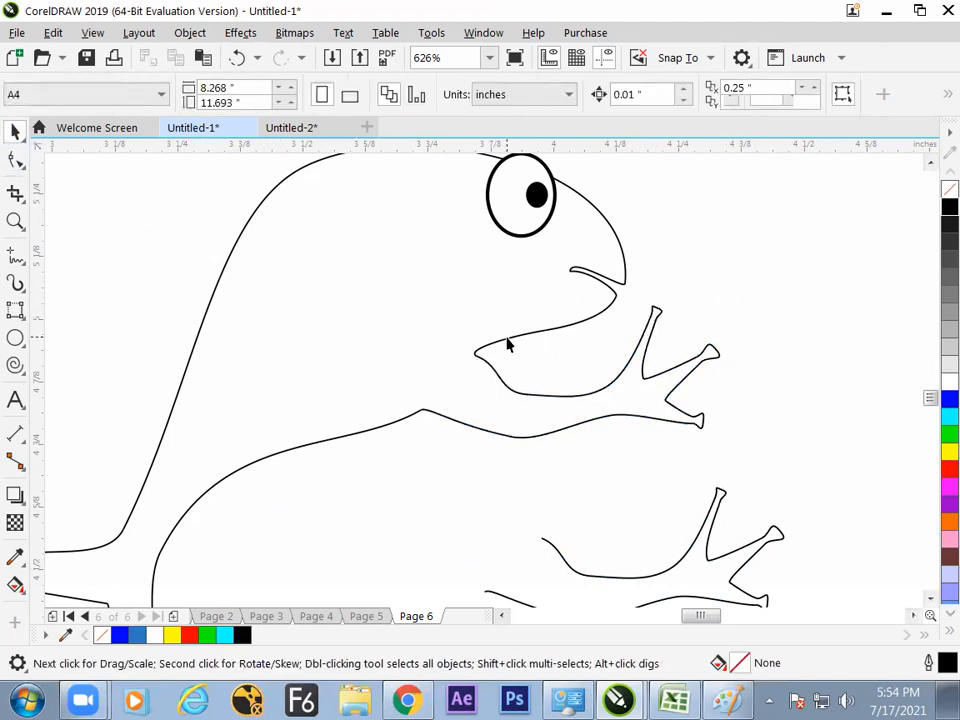
# Select the whale's mouth, head, back and original arm segments and combine them into one curve
pyautogui.click(508, 344)
pyautogui.keyDown('shift'); pyautogui.click(594, 330); pyautogui.keyUp('shift')
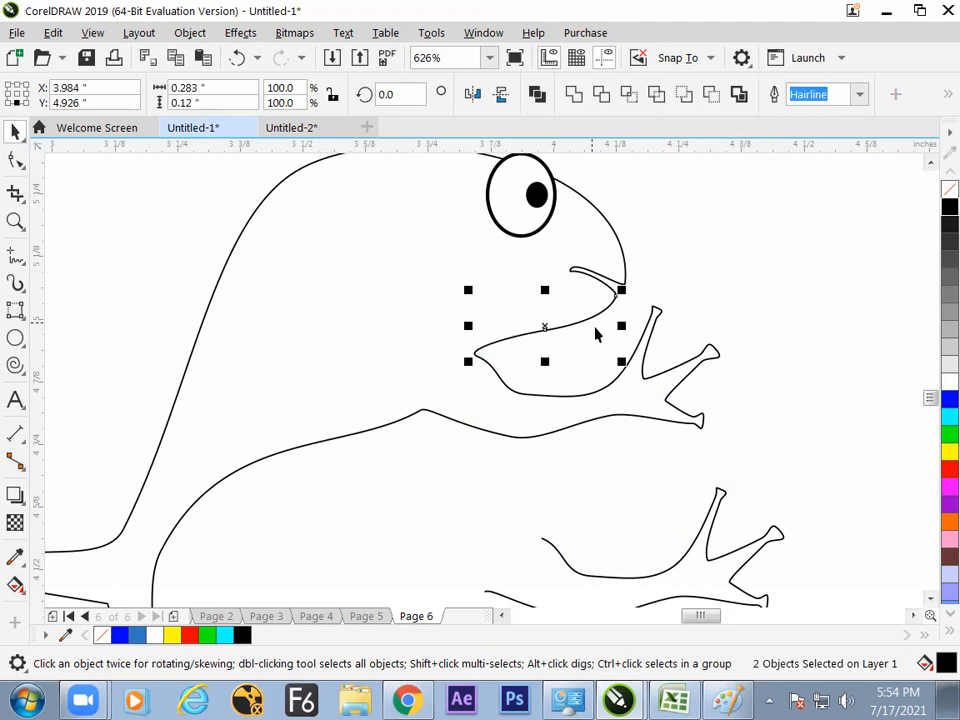
pyautogui.keyDown('shift'); pyautogui.click(604, 278); pyautogui.keyUp('shift')
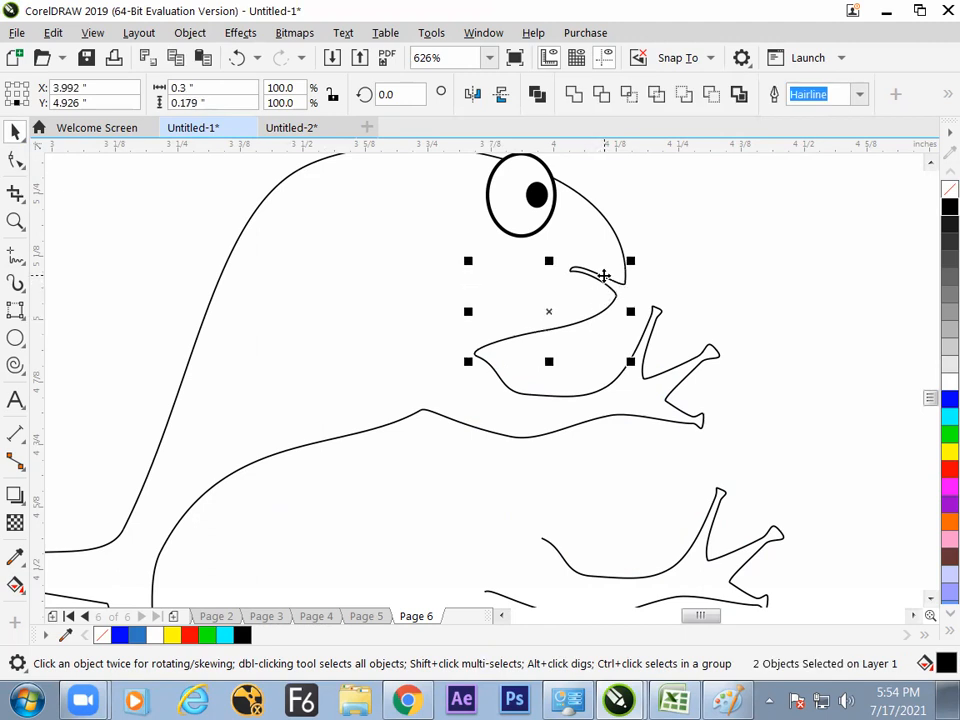
pyautogui.keyDown('shift'); pyautogui.click(606, 218); pyautogui.keyUp('shift')
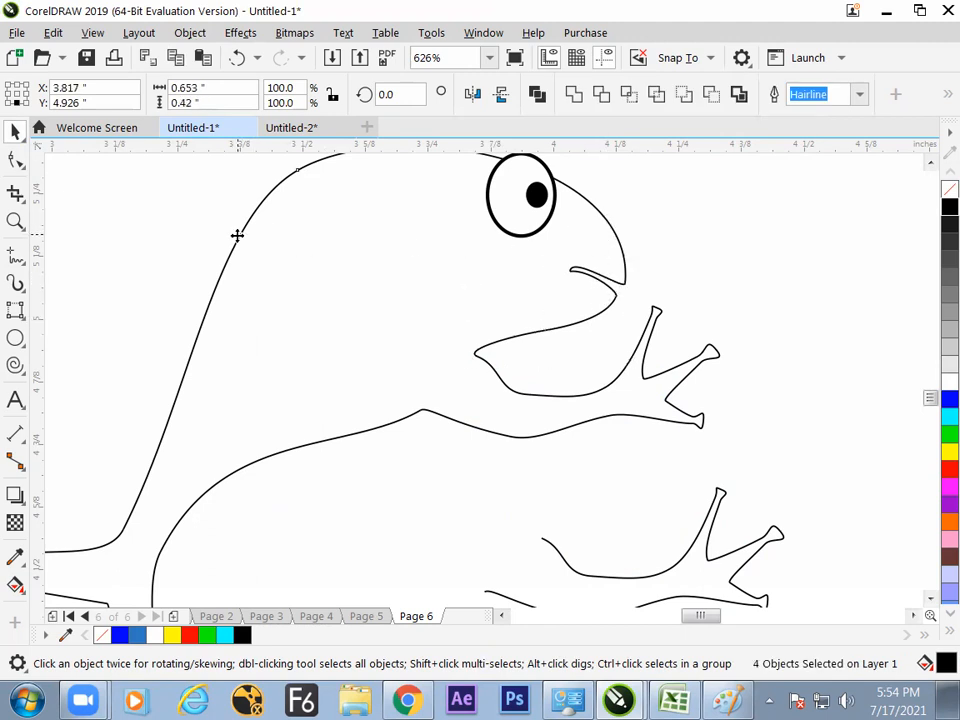
pyautogui.keyDown('shift'); pyautogui.click(557, 430); pyautogui.keyUp('shift')
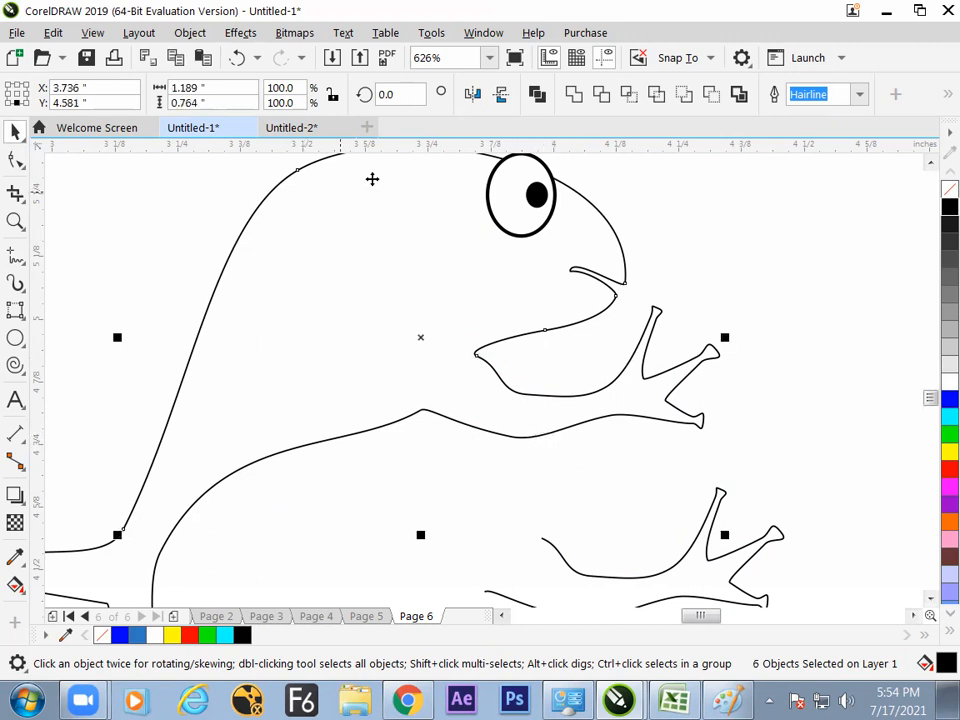
pyautogui.click(537, 93)
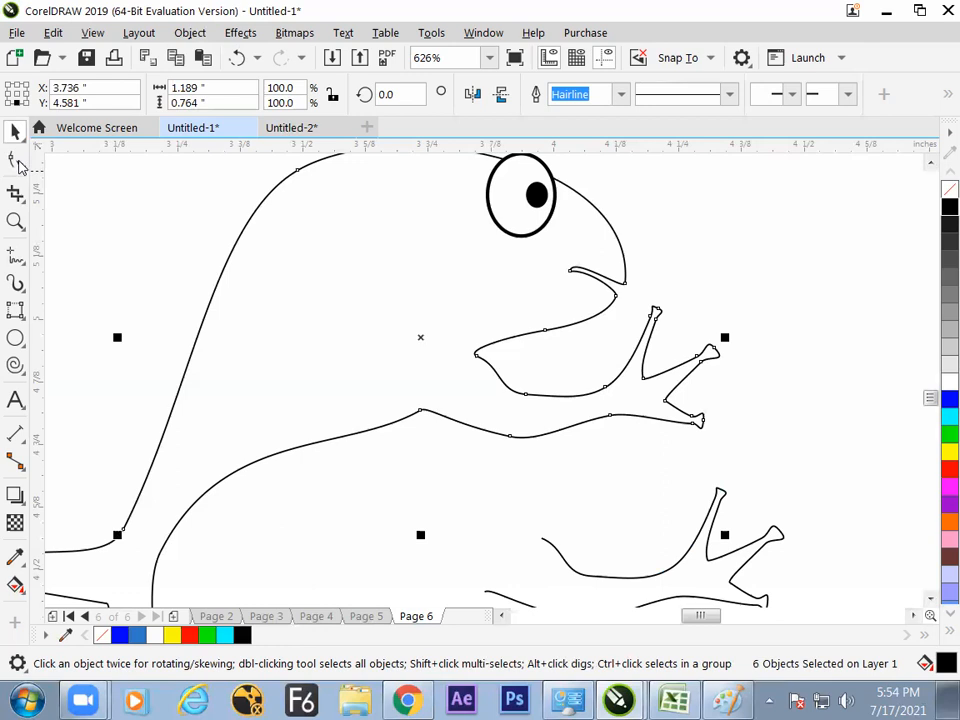
# Join the paired end nodes at the arm's upper base, lower jaw, snout tip and upper back of the combined curve
pyautogui.click(17, 162)
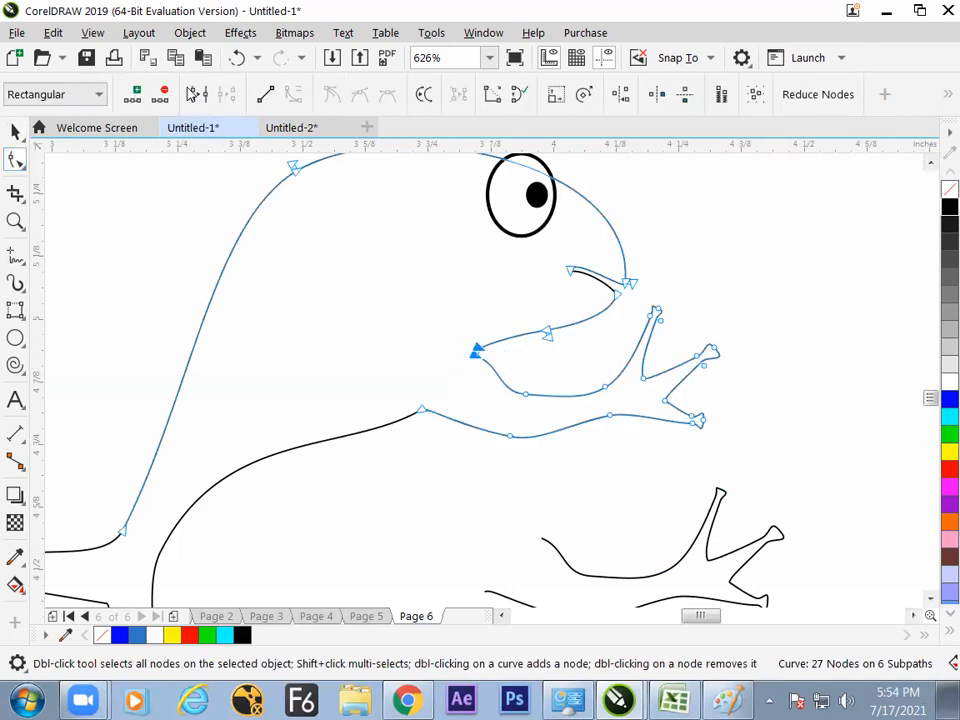
pyautogui.click(423, 408)
pyautogui.moveTo(569, 358); pyautogui.dragTo(534, 304)
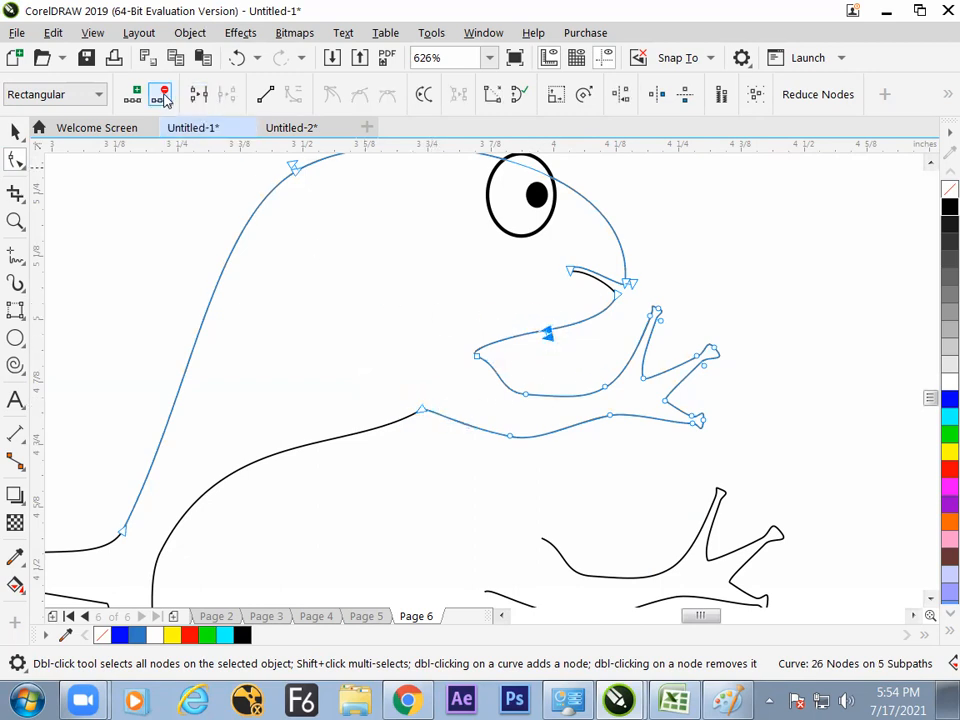
pyautogui.click(200, 95)
pyautogui.moveTo(655, 270); pyautogui.dragTo(620, 293)
pyautogui.click(205, 98)
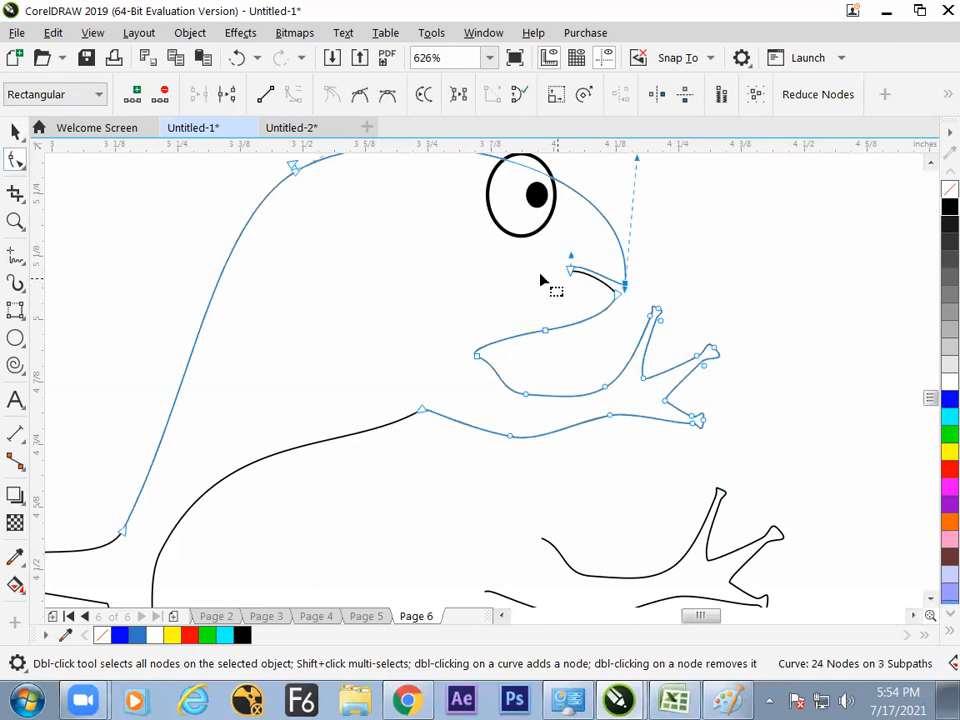
pyautogui.moveTo(330, 218); pyautogui.dragTo(221, 122)
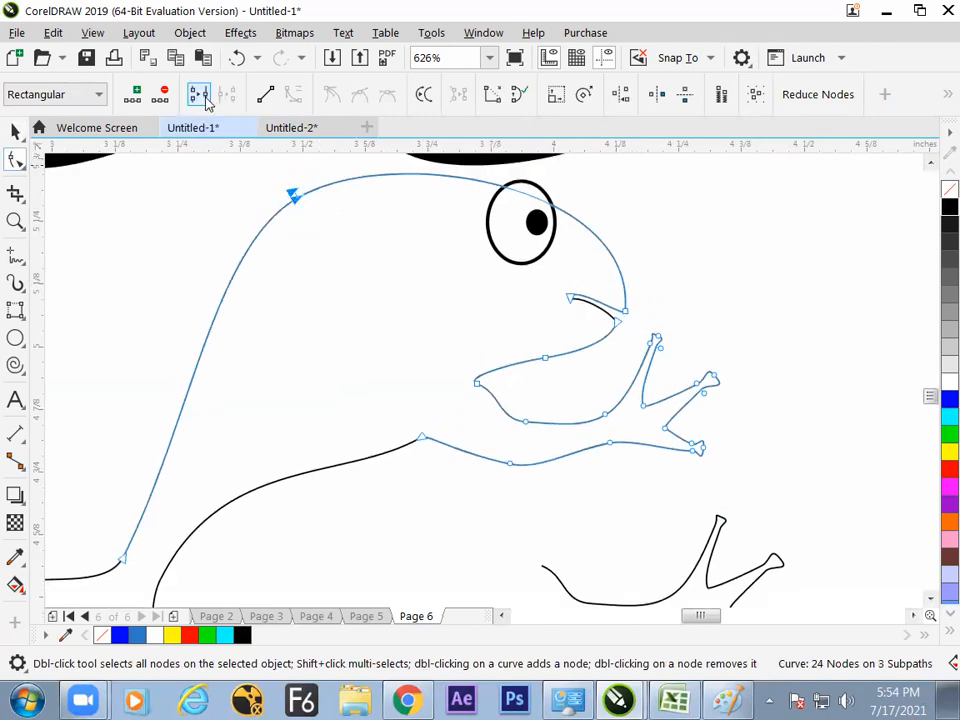
pyautogui.click(199, 94)
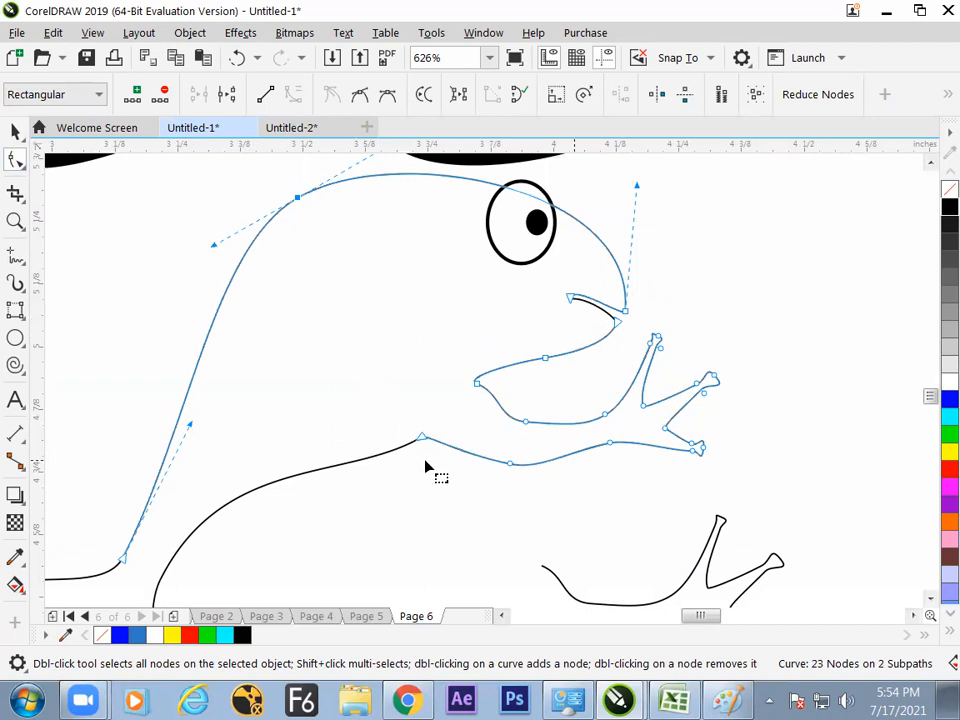
# Combine the belly segment with the body curve and join their end nodes at the arm's lower base
pyautogui.click(15, 131)
pyautogui.click(386, 454)
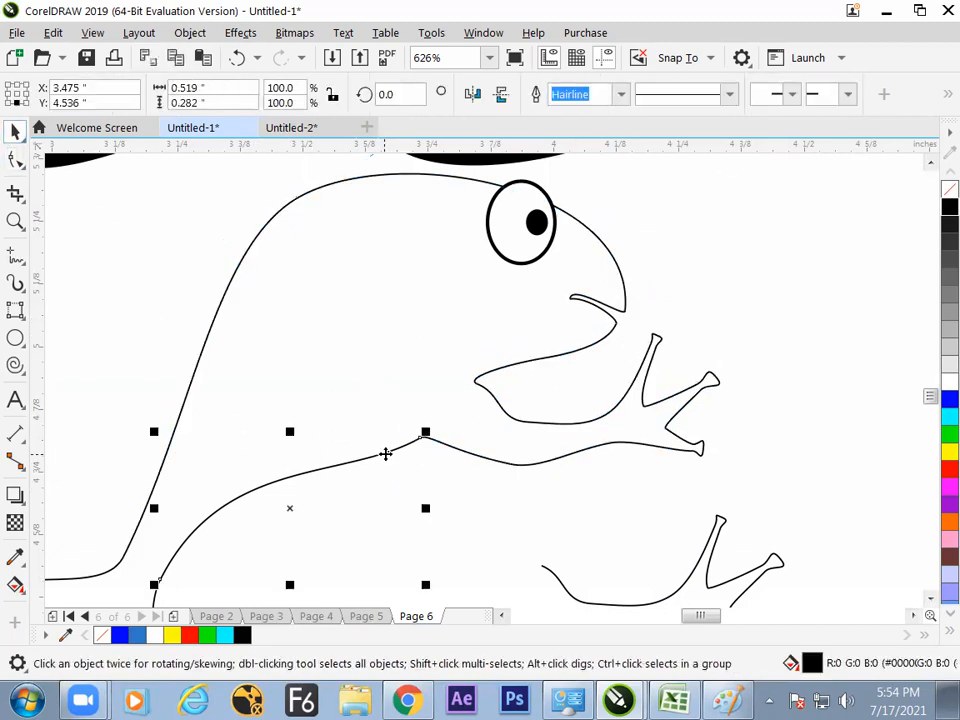
pyautogui.keyDown('shift'); pyautogui.click(467, 449); pyautogui.keyUp('shift')
pyautogui.click(537, 94)
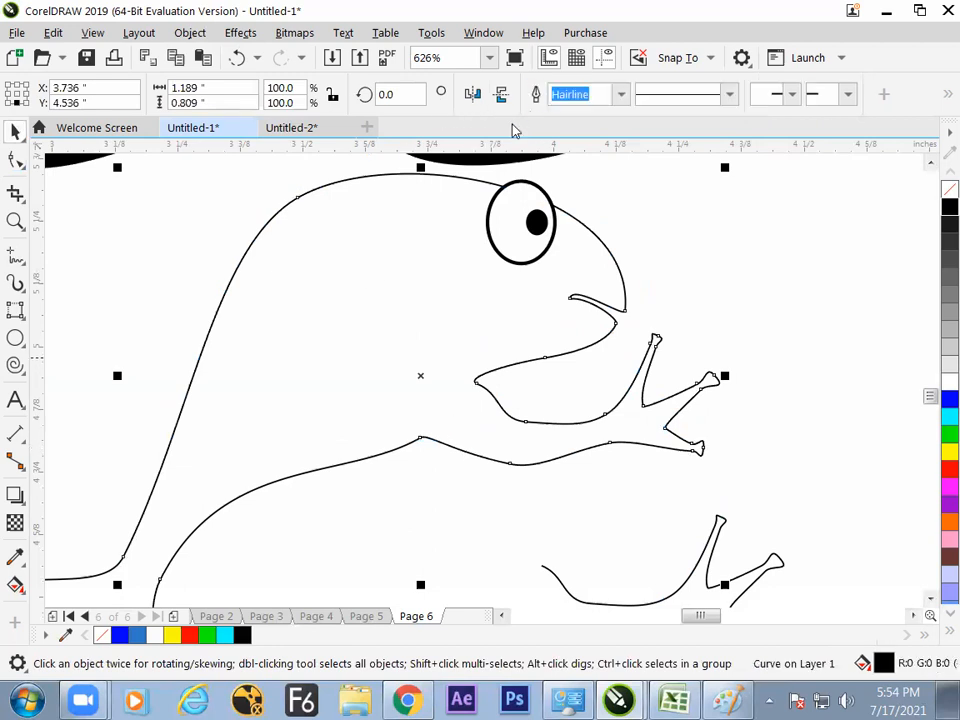
pyautogui.press('F10')
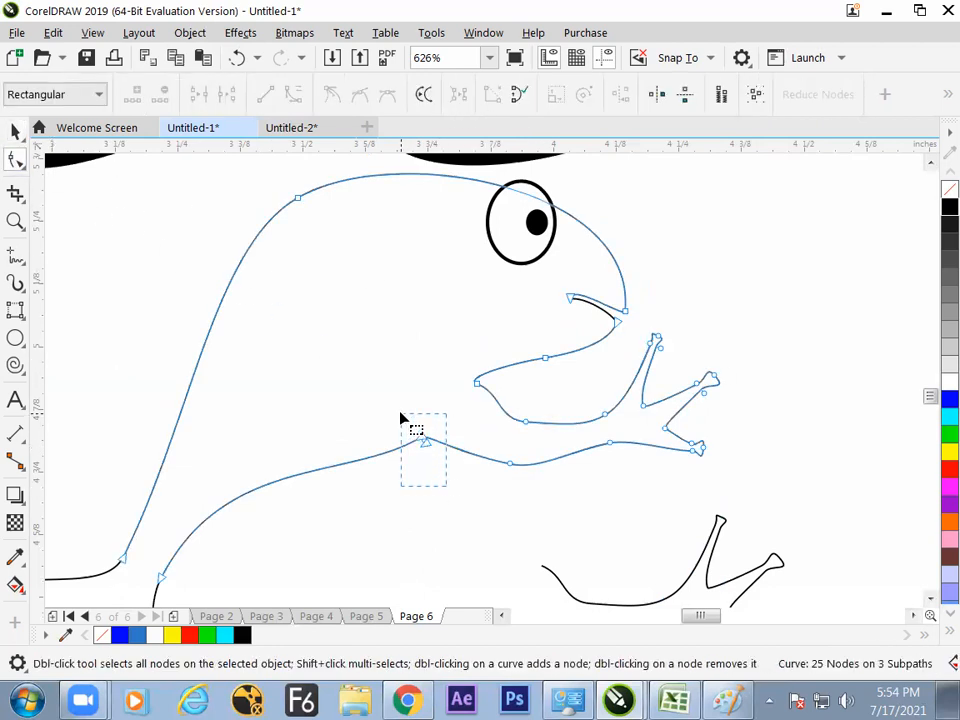
pyautogui.moveTo(401, 418); pyautogui.dragTo(398, 421)
pyautogui.click(198, 94)
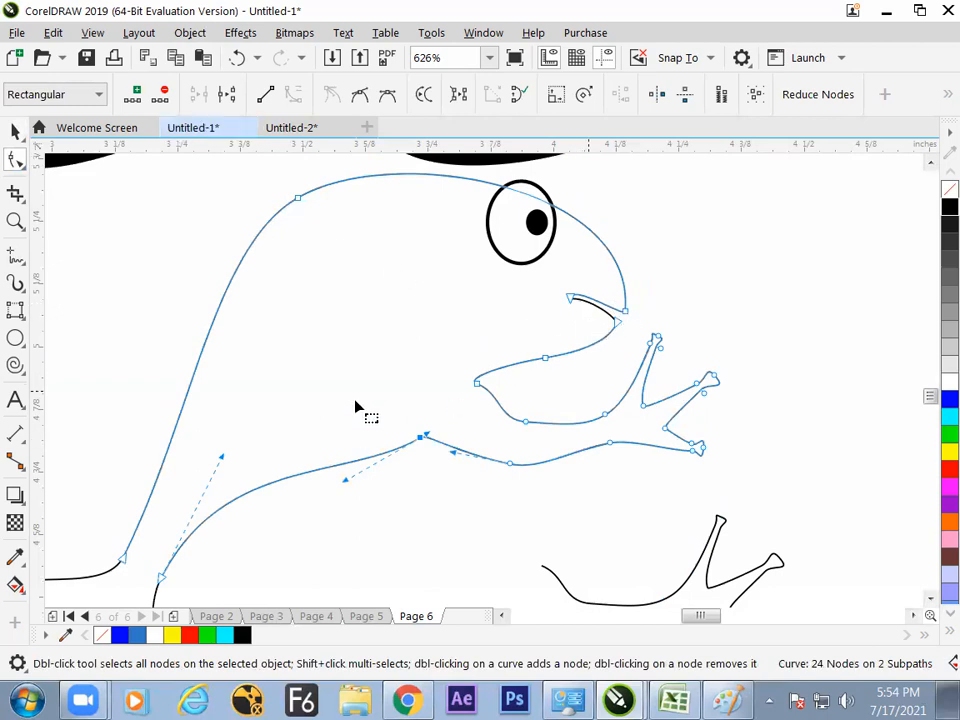
# Select all the tail segments and combine them with the whale's body curve
pyautogui.moveTo(288, 399); pyautogui.dragTo(444, 257)
pyautogui.moveTo(305, 414); pyautogui.dragTo(391, 361)
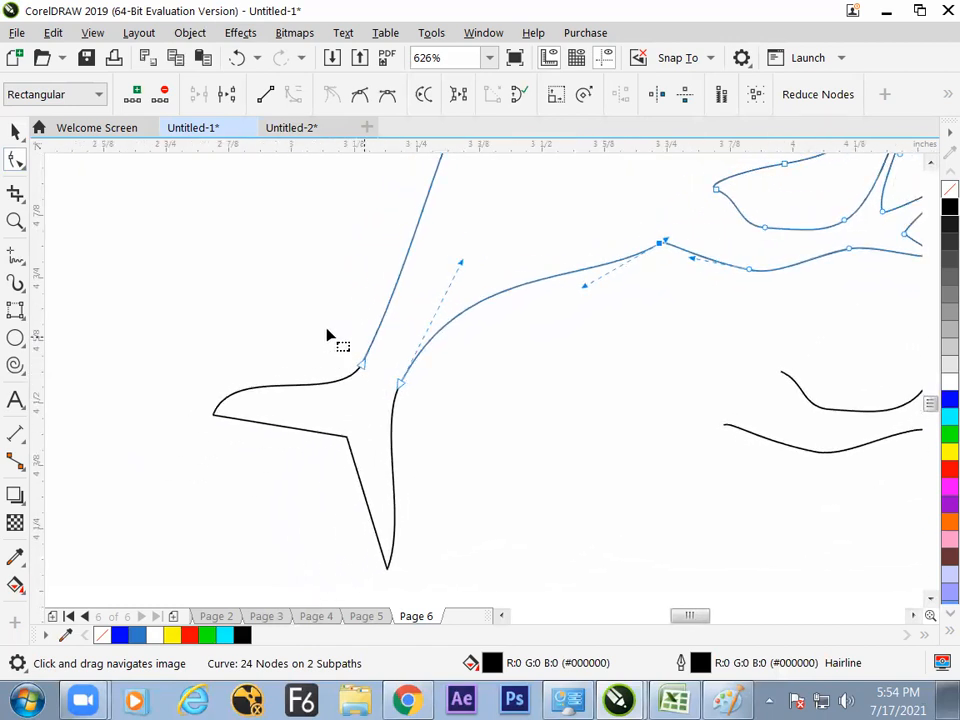
pyautogui.click(15, 131)
pyautogui.click(285, 423)
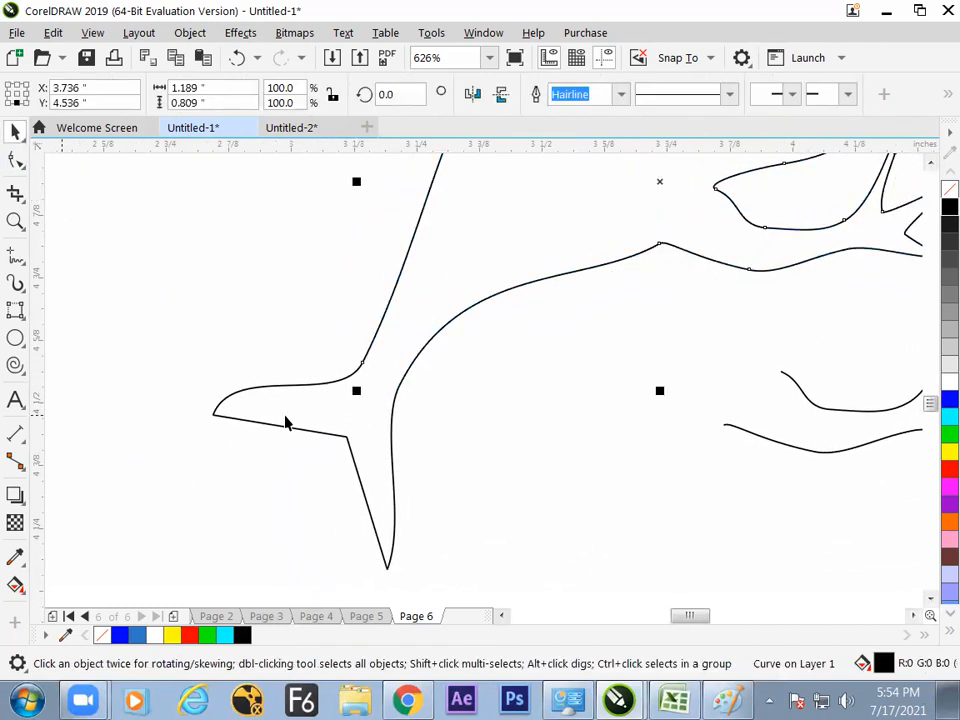
pyautogui.click(290, 430)
pyautogui.moveTo(161, 275); pyautogui.dragTo(505, 551)
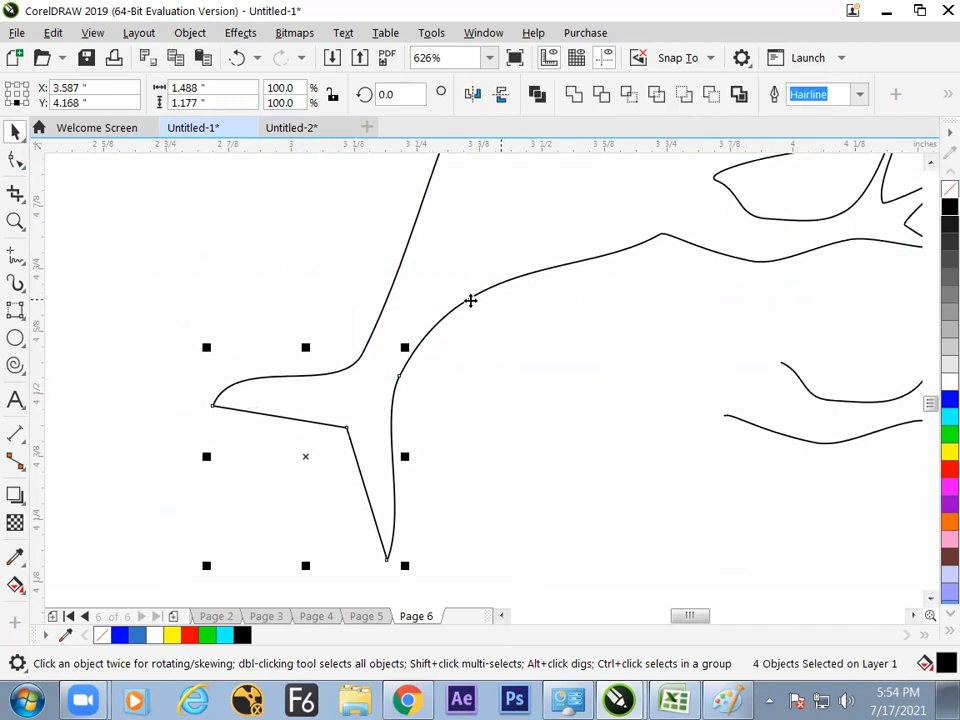
pyautogui.keyDown('shift'); pyautogui.click(469, 300); pyautogui.keyUp('shift')
pyautogui.click(537, 93)
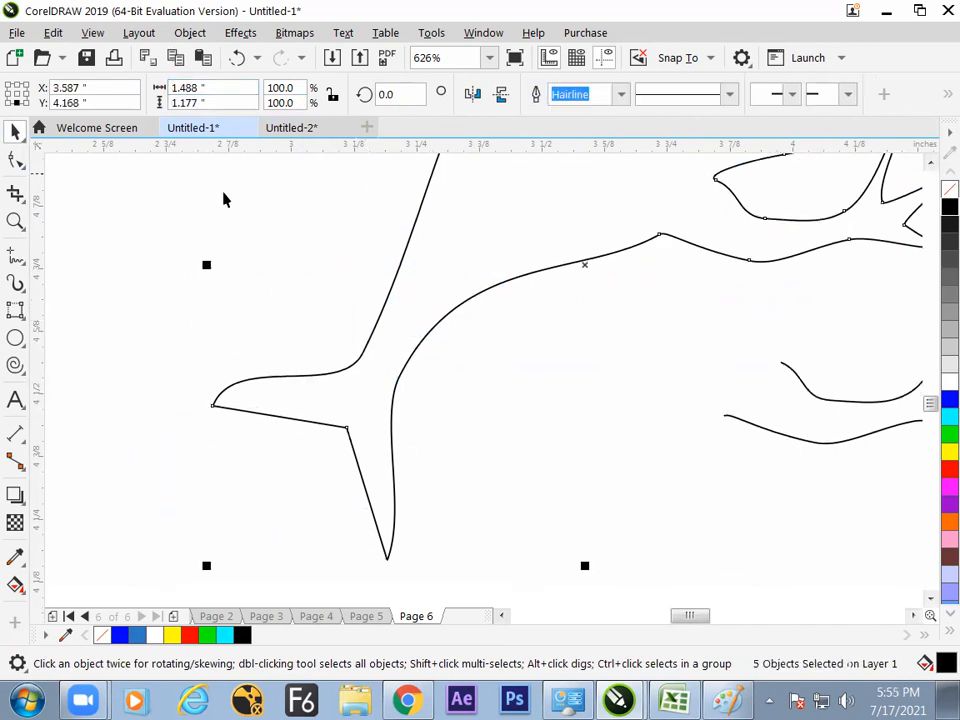
# Join the node pairs where the tail meets the back and the belly
pyautogui.click(15, 160)
pyautogui.moveTo(329, 305); pyautogui.dragTo(390, 366)
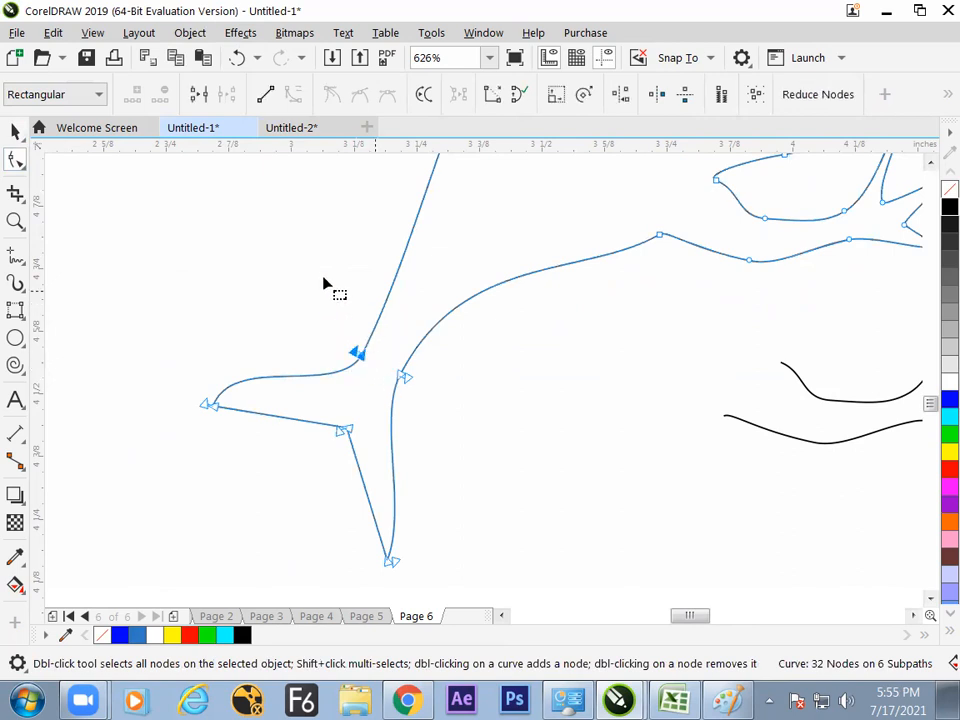
pyautogui.click(198, 94)
pyautogui.moveTo(452, 397); pyautogui.dragTo(388, 358)
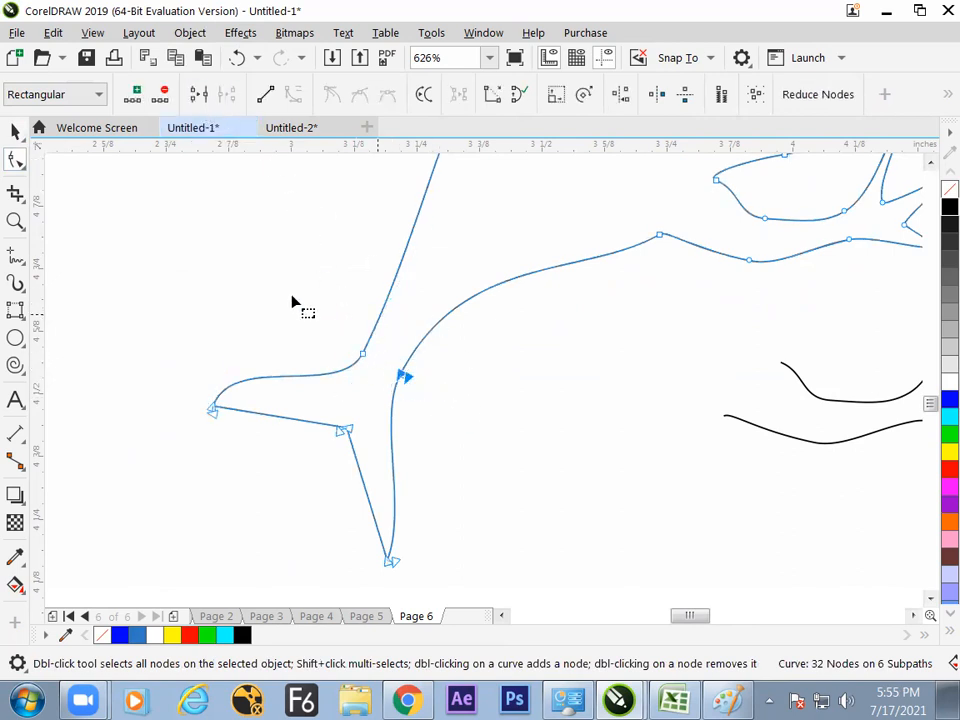
pyautogui.click(196, 94)
# Join the node pairs at the tail's inner notch and at both fin tips
pyautogui.moveTo(305, 471); pyautogui.dragTo(345, 424)
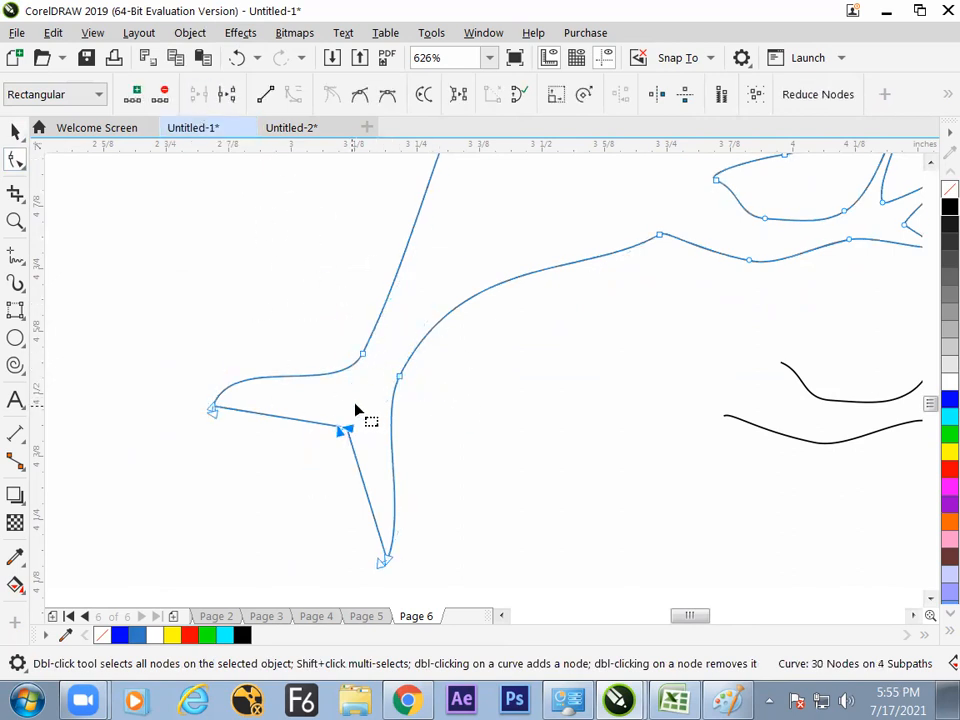
pyautogui.click(198, 94)
pyautogui.moveTo(180, 377); pyautogui.dragTo(181, 377)
pyautogui.click(198, 94)
pyautogui.click(198, 94)
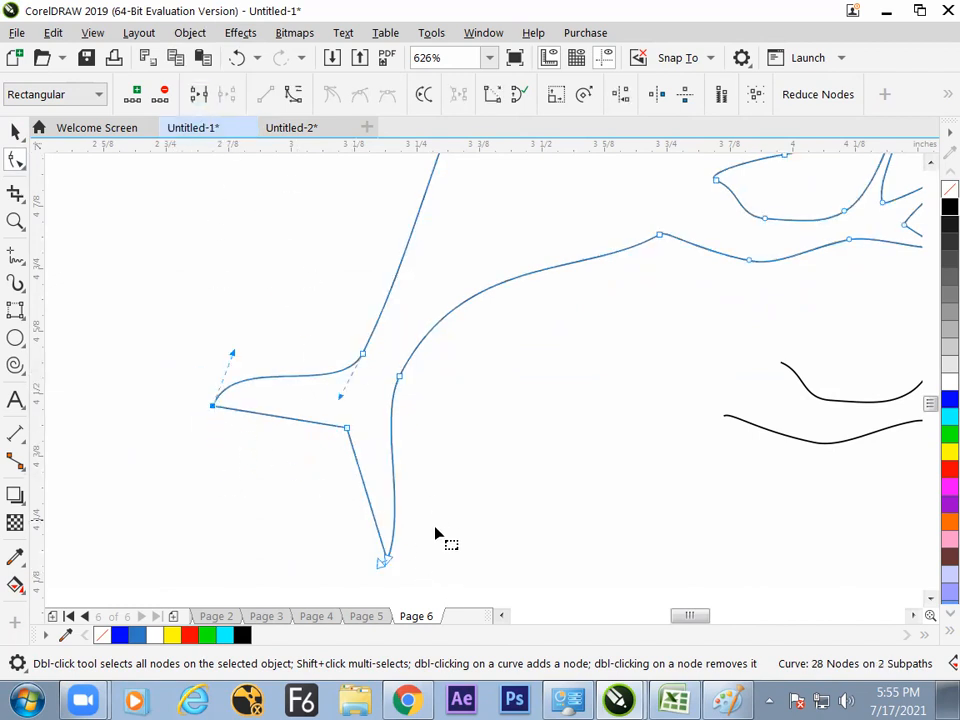
pyautogui.moveTo(434, 509); pyautogui.dragTo(358, 590)
pyautogui.click(198, 94)
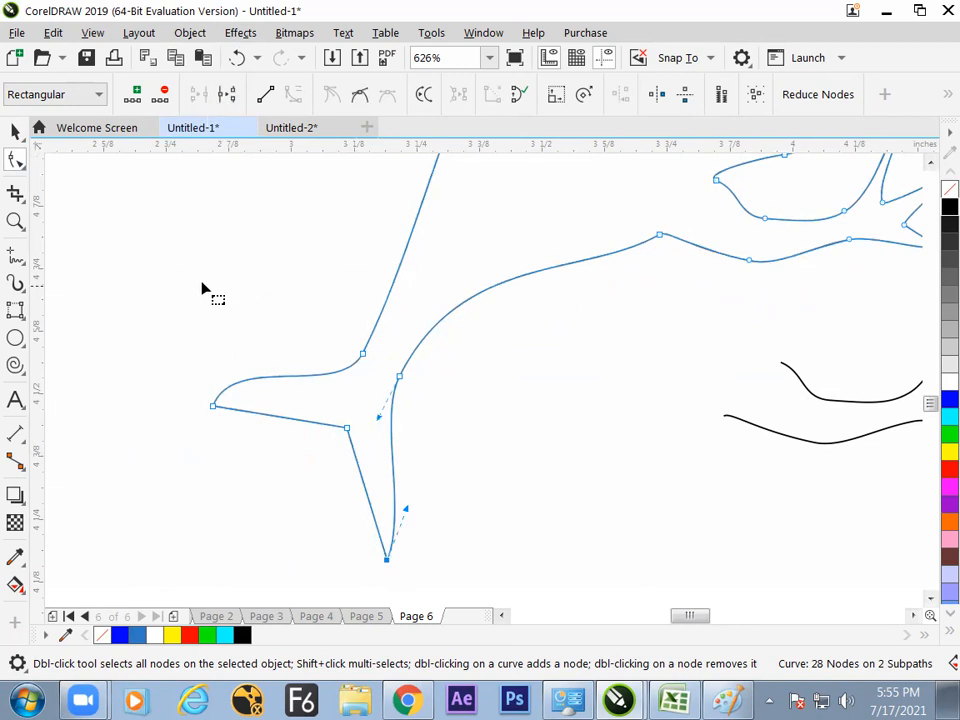
# Combine the remaining short mouth segment with the whale's body curve
pyautogui.press('space')
pyautogui.moveTo(547, 345); pyautogui.dragTo(303, 505)
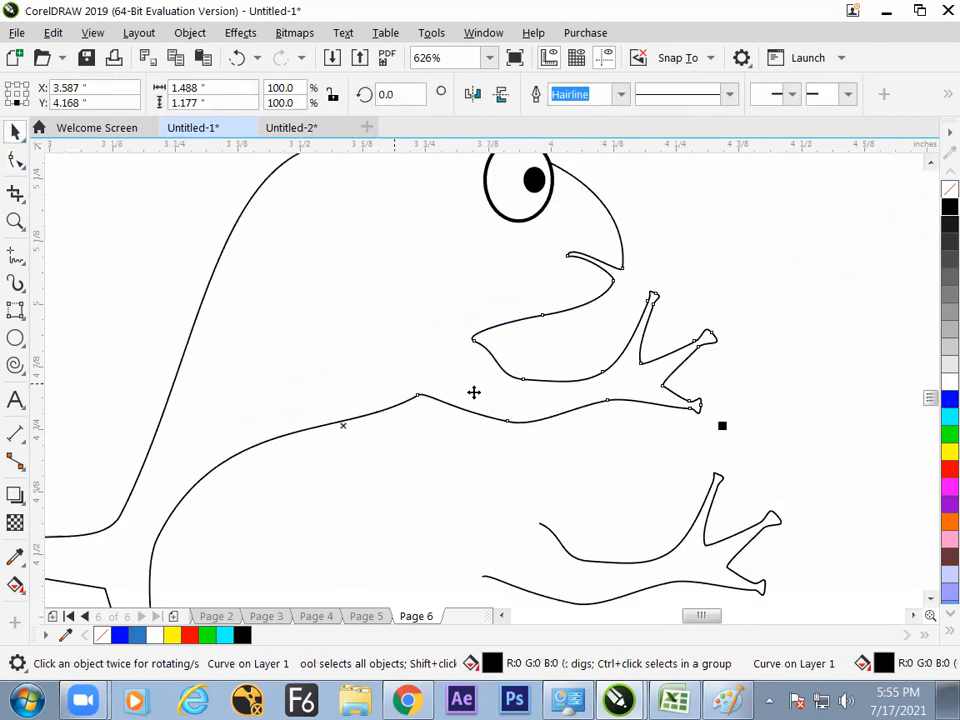
pyautogui.moveTo(473, 332); pyautogui.dragTo(452, 402)
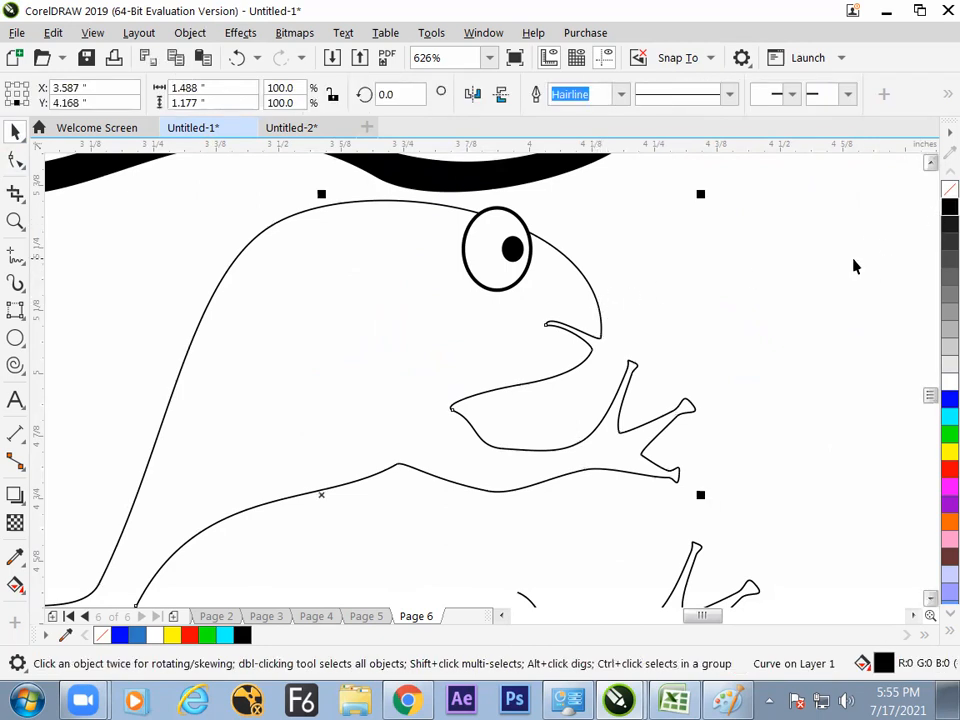
pyautogui.click(16, 160)
pyautogui.moveTo(472, 364)
pyautogui.mouseDown()
pyautogui.moveTo(484, 426)
pyautogui.moveTo(520, 393)
pyautogui.moveTo(621, 343)
pyautogui.moveTo(546, 249)
pyautogui.moveTo(342, 516)
pyautogui.mouseUp()
pyautogui.moveTo(724, 403); pyautogui.dragTo(691, 465)
pyautogui.moveTo(546, 340); pyautogui.dragTo(592, 321)
pyautogui.click(15, 133)
pyautogui.click(684, 300)
pyautogui.click(594, 342)
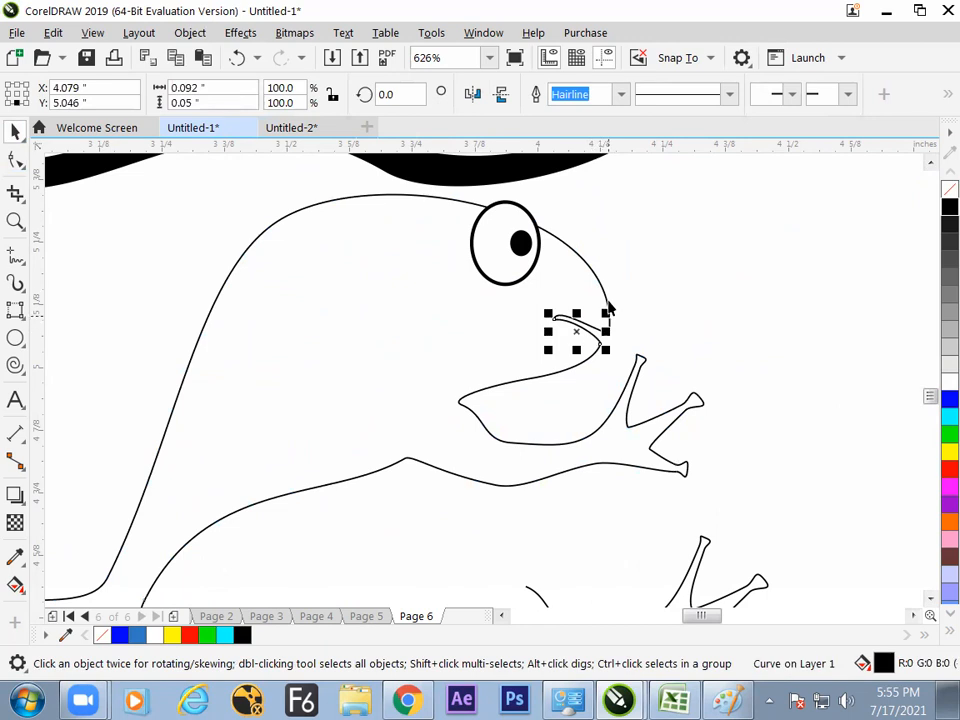
pyautogui.keyDown('shift'); pyautogui.click(602, 281); pyautogui.keyUp('shift')
pyautogui.click(537, 93)
# Join the node pairs at the lower lip and the inner mouth corner to close the whale's outline
pyautogui.click(15, 160)
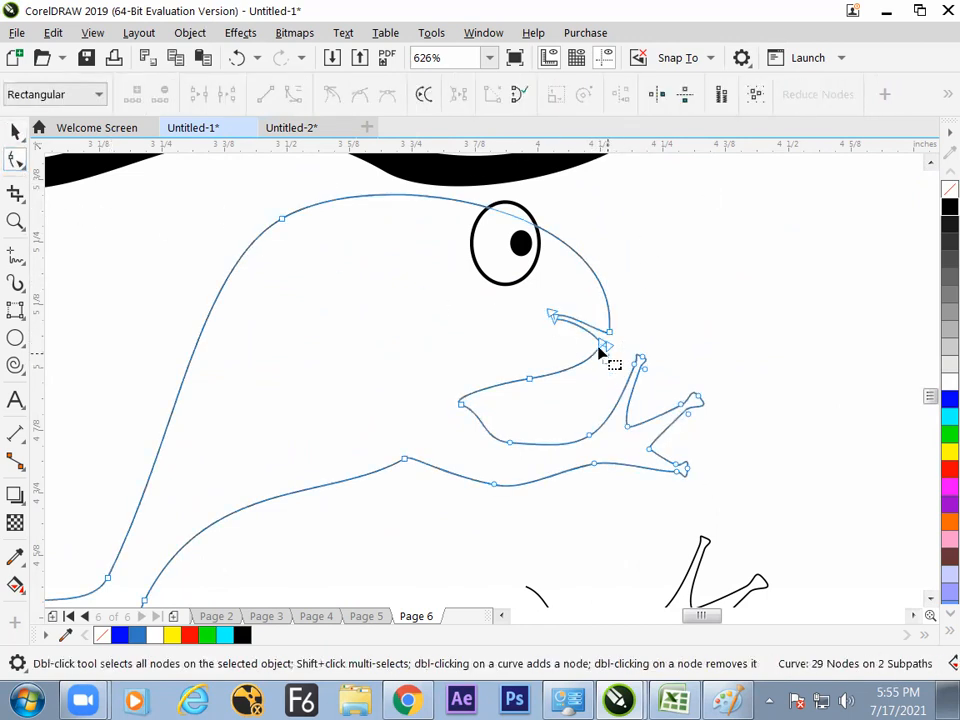
pyautogui.click(603, 346)
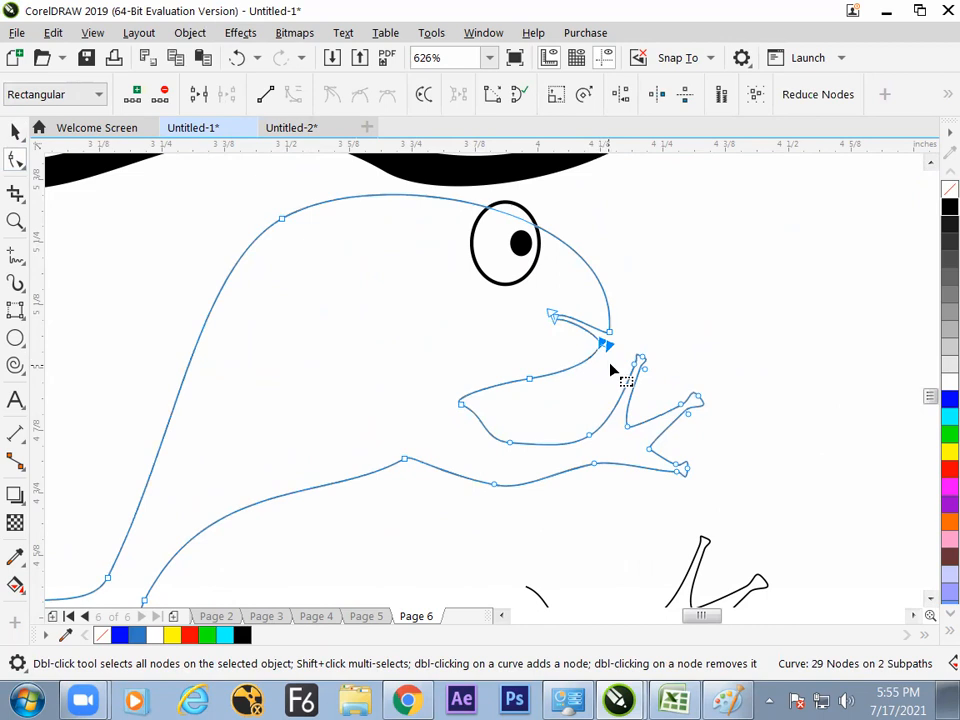
pyautogui.click(198, 94)
pyautogui.moveTo(530, 345); pyautogui.dragTo(574, 303)
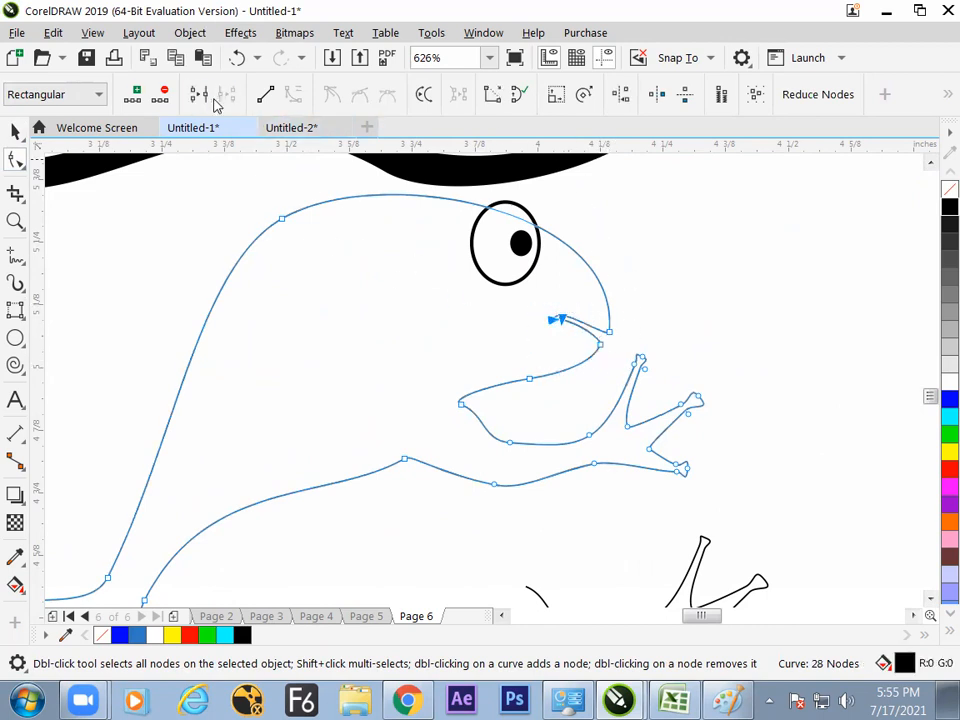
pyautogui.click(198, 94)
pyautogui.click(14, 132)
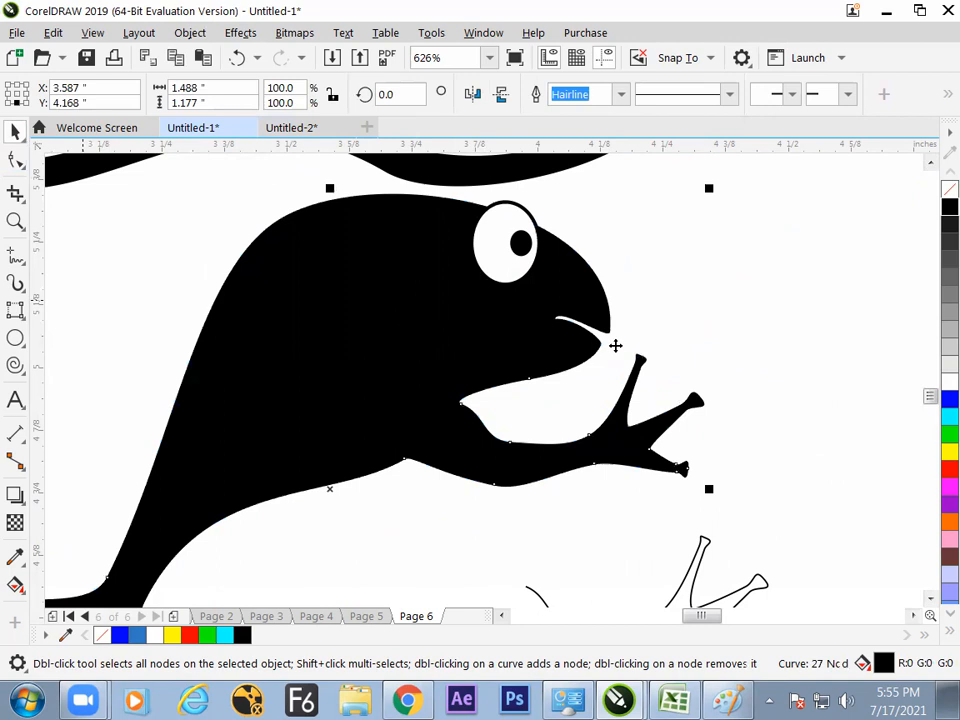
# Close the open curve of the copied arm below the whale with a straight line across its base
pyautogui.moveTo(739, 330); pyautogui.dragTo(726, 304)
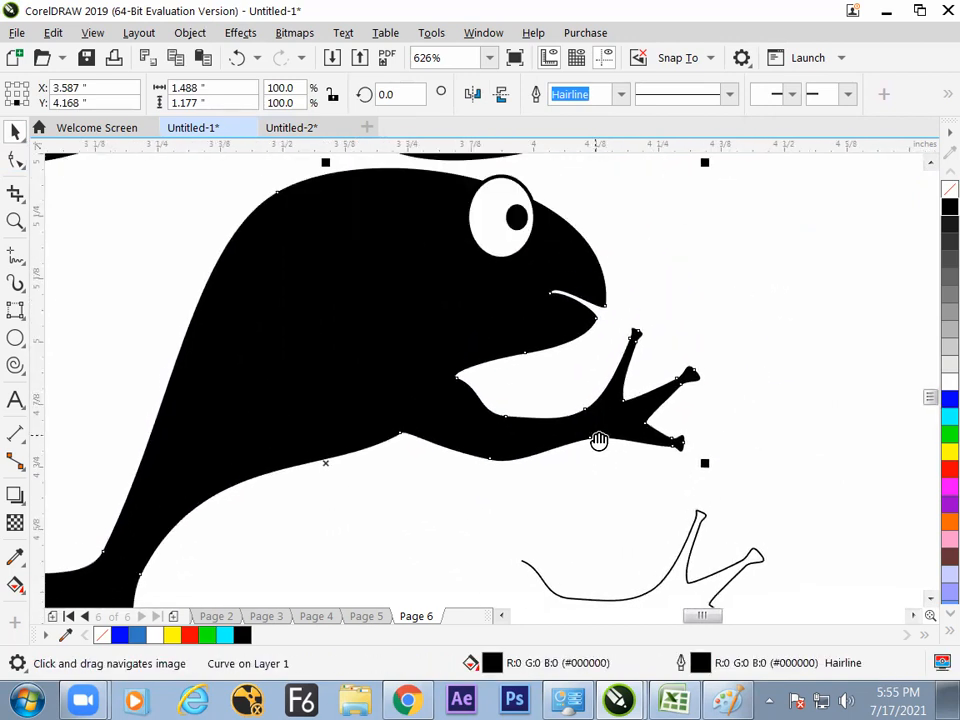
pyautogui.moveTo(580, 499); pyautogui.dragTo(619, 387)
pyautogui.click(589, 476)
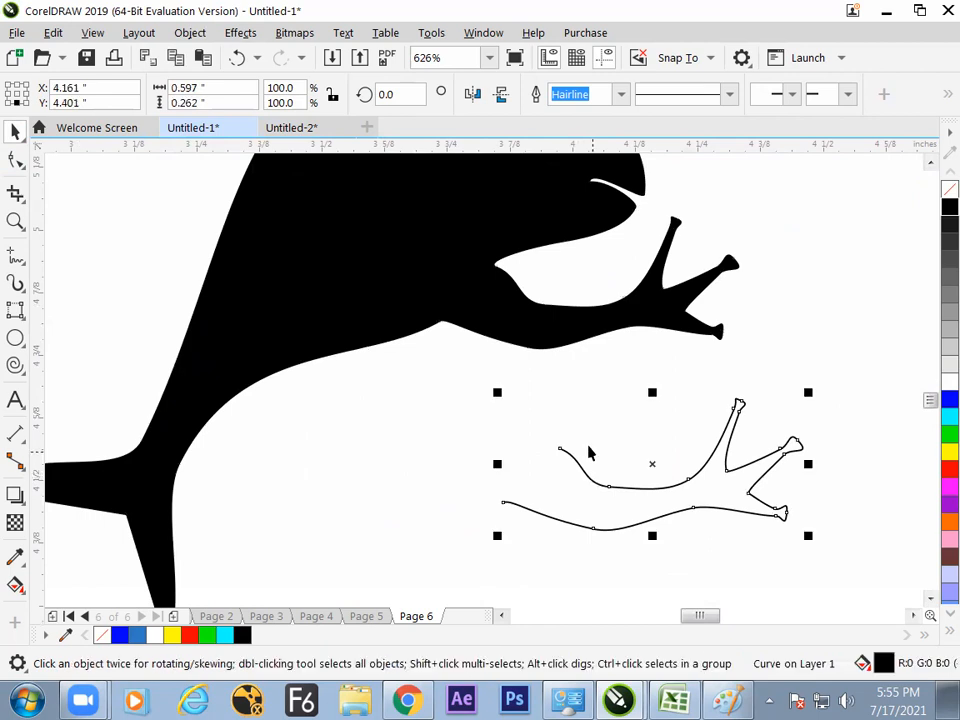
pyautogui.click(16, 162)
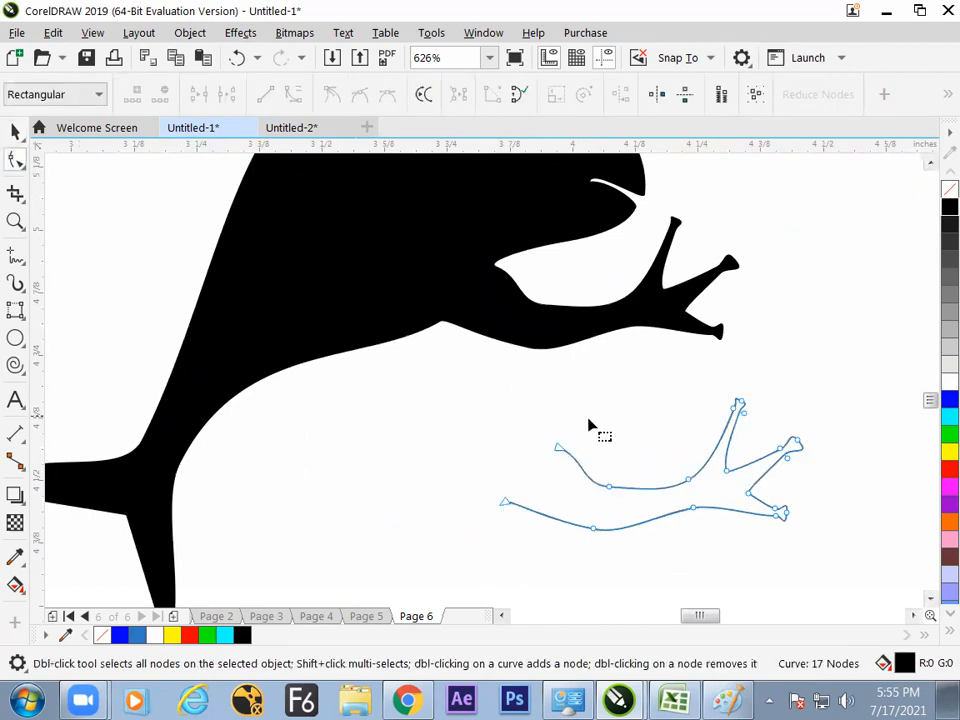
pyautogui.click(519, 94)
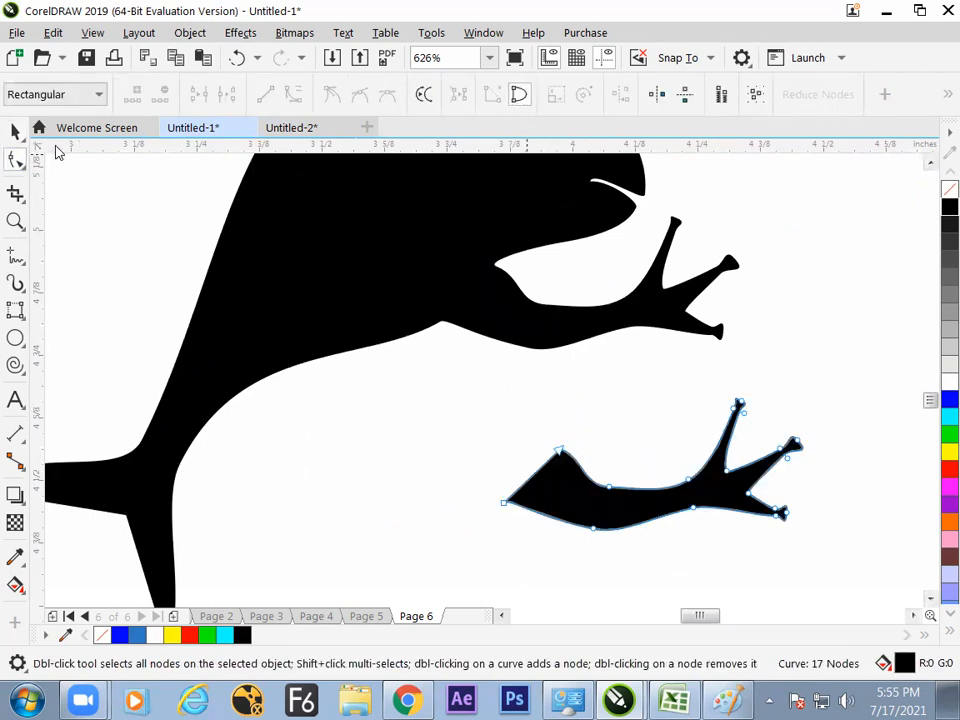
pyautogui.click(15, 131)
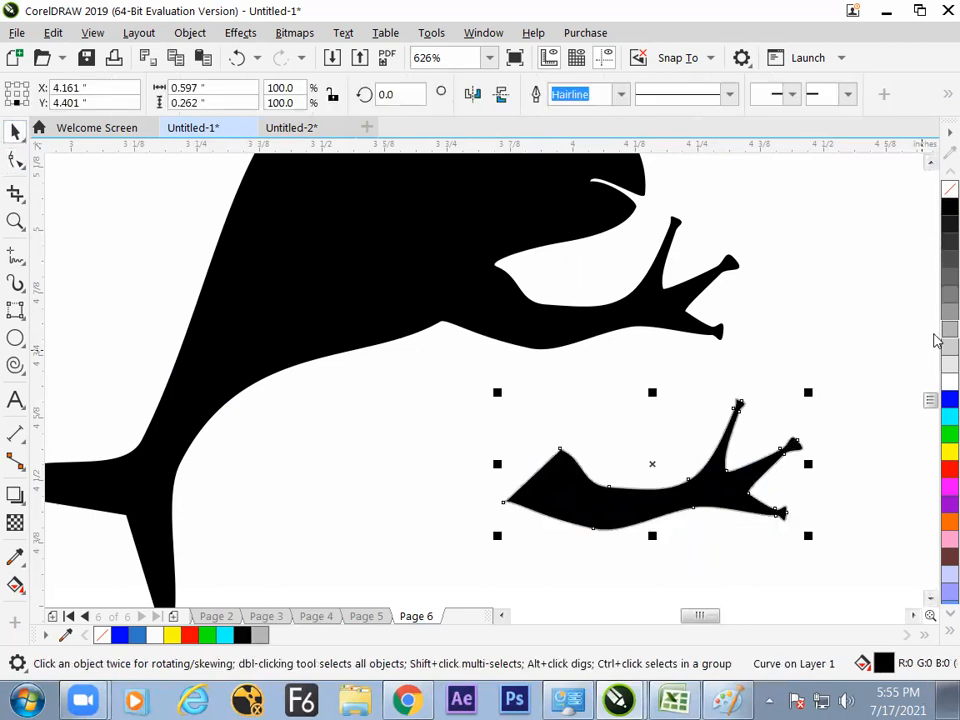
# Remove the copied arm's outline, fill it light gray (#CCCCCC), and place it slightly above the whale's original arm
pyautogui.rightClick(946, 189)
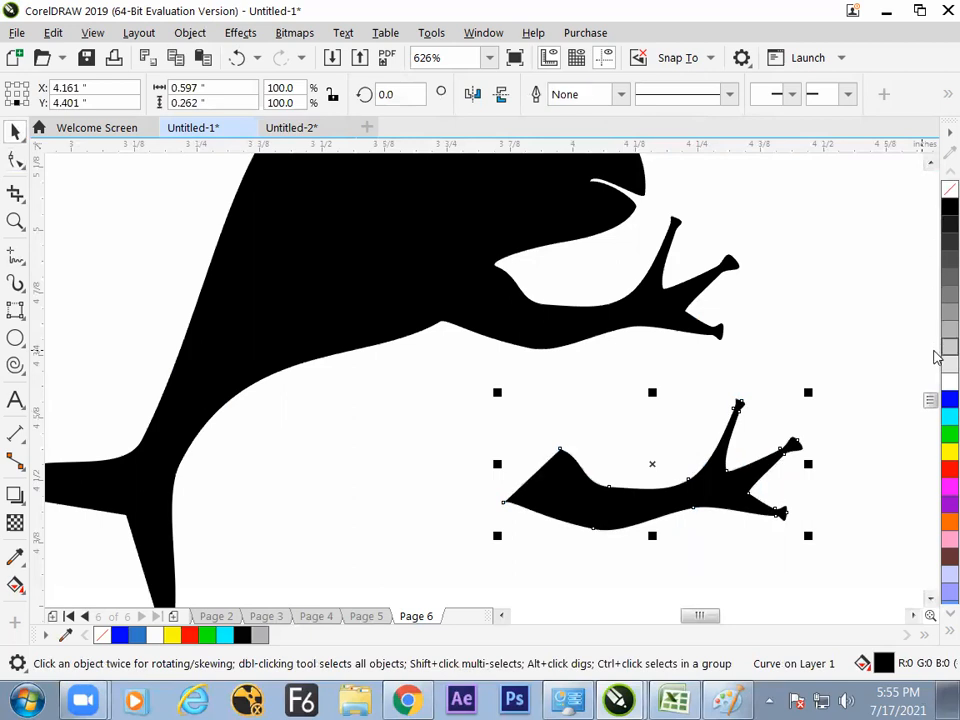
pyautogui.click(946, 346)
pyautogui.moveTo(634, 471); pyautogui.dragTo(532, 311)
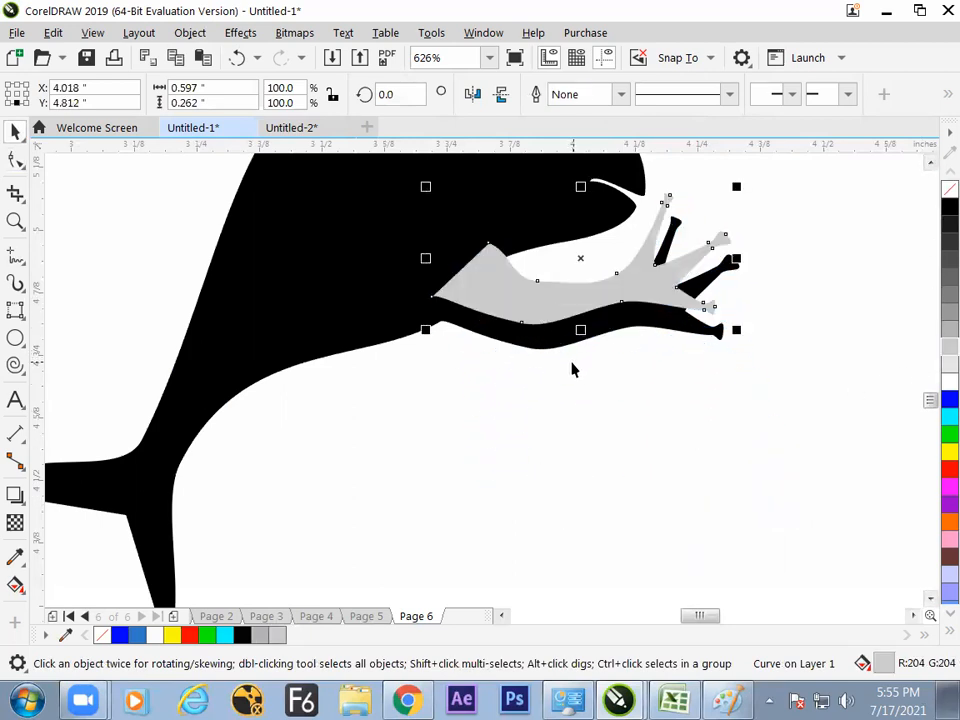
# Send the light gray arm back one level so it sits behind the whale's body
pyautogui.moveTo(585, 336); pyautogui.dragTo(502, 416)
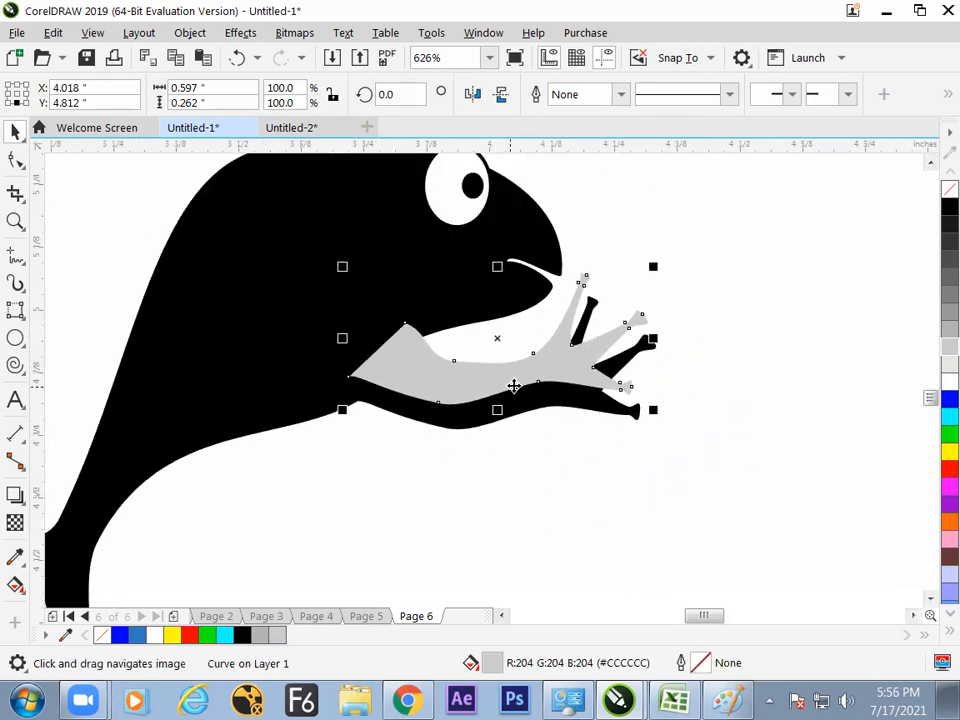
pyautogui.rightClick(510, 375)
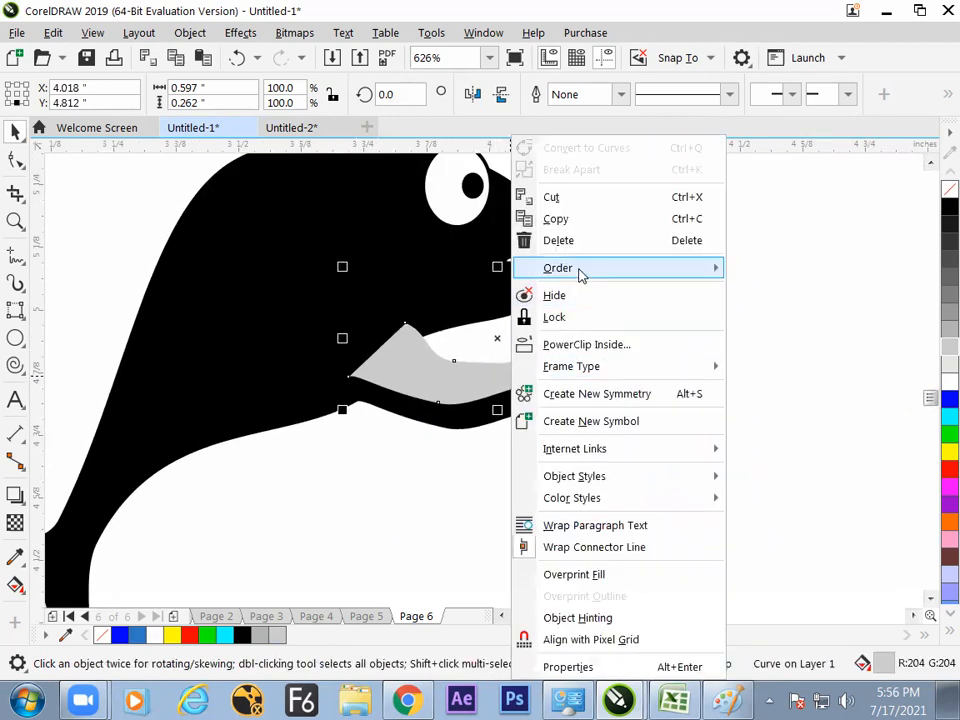
pyautogui.moveTo(585, 276)
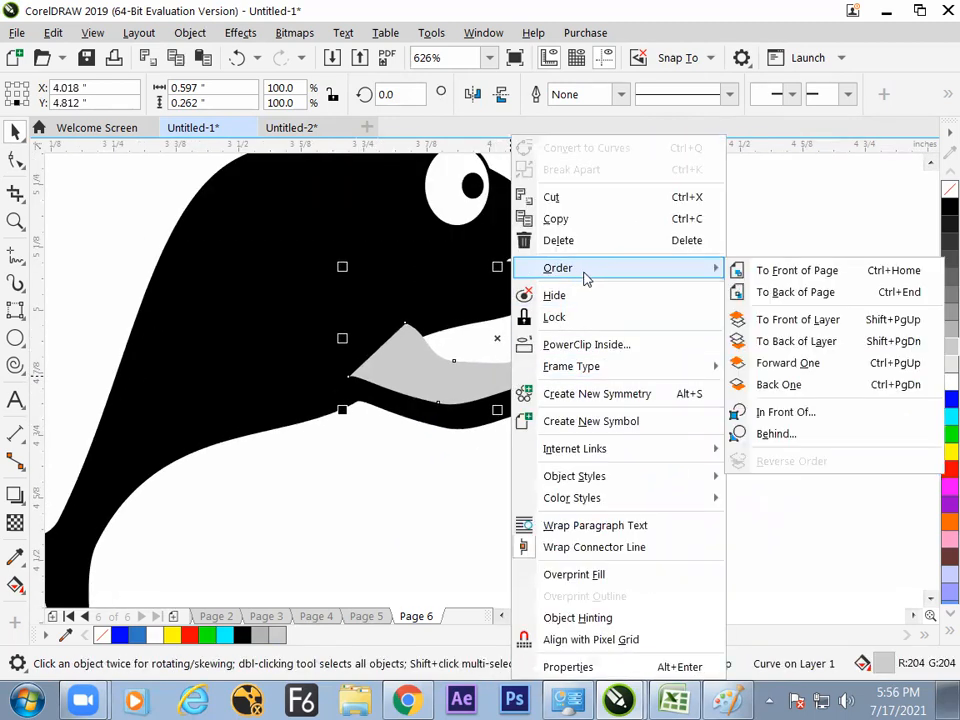
pyautogui.click(786, 389)
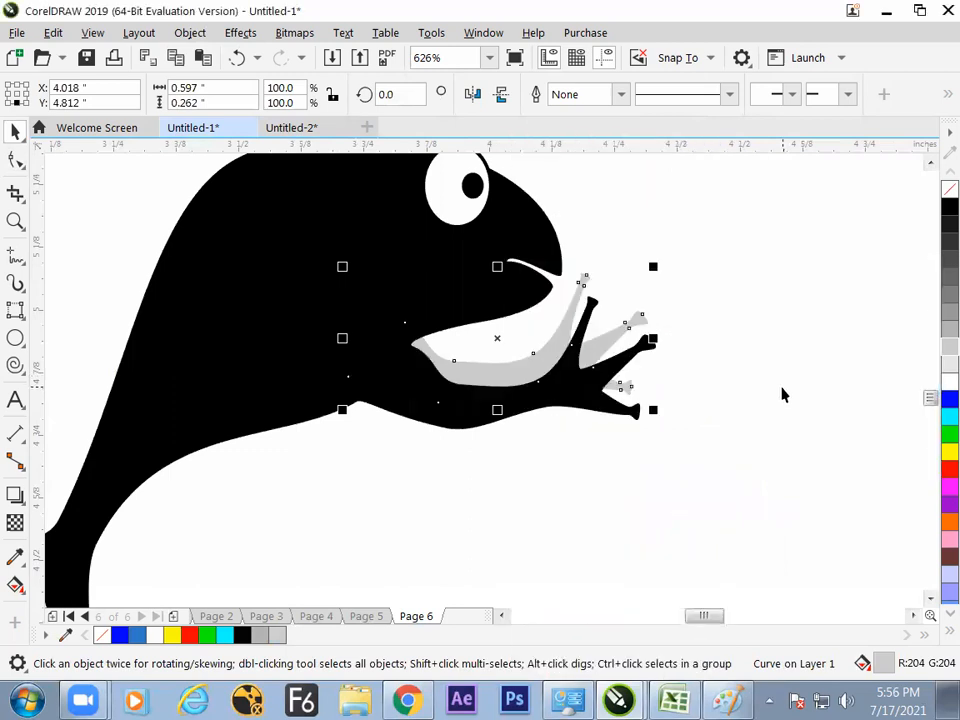
pyautogui.click(767, 437)
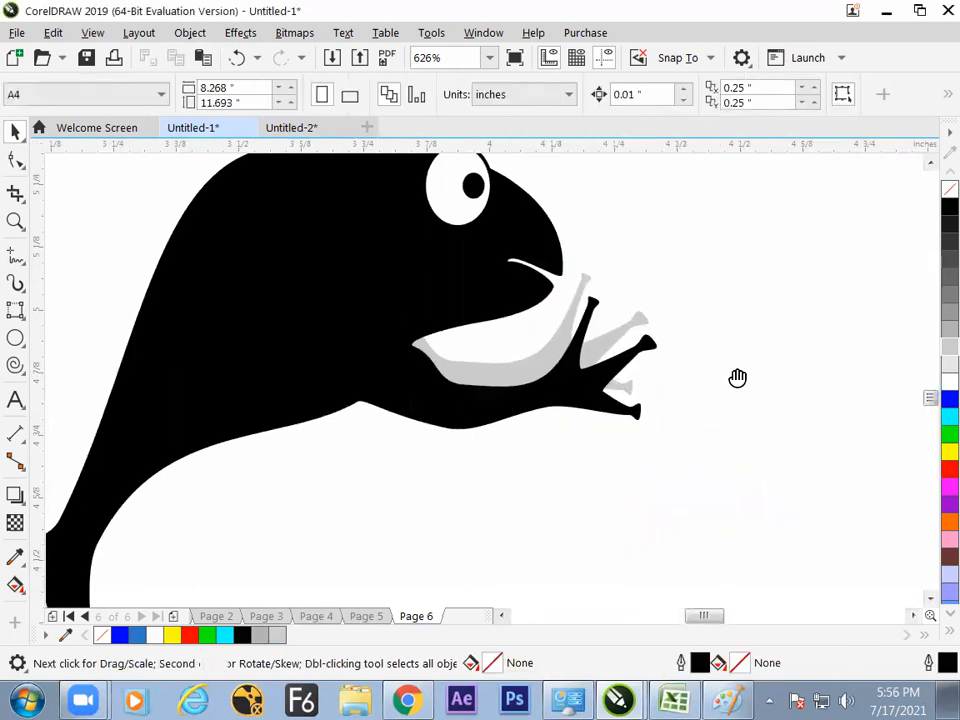
pyautogui.moveTo(737, 377); pyautogui.dragTo(816, 456)
pyautogui.moveTo(778, 410)
pyautogui.mouseDown()
pyautogui.moveTo(806, 381)
pyautogui.moveTo(783, 406)
pyautogui.mouseUp()
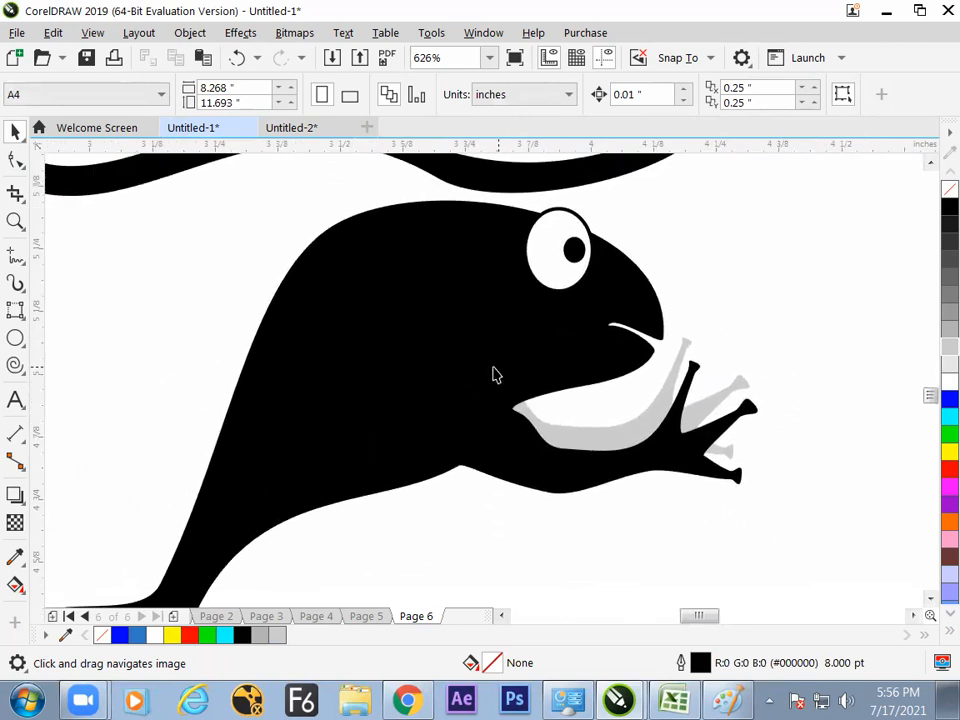
# Draw a circle about 0.303 inches in diameter beside the whale's mouth, with a hairline outline and red fill
pyautogui.click(16, 339)
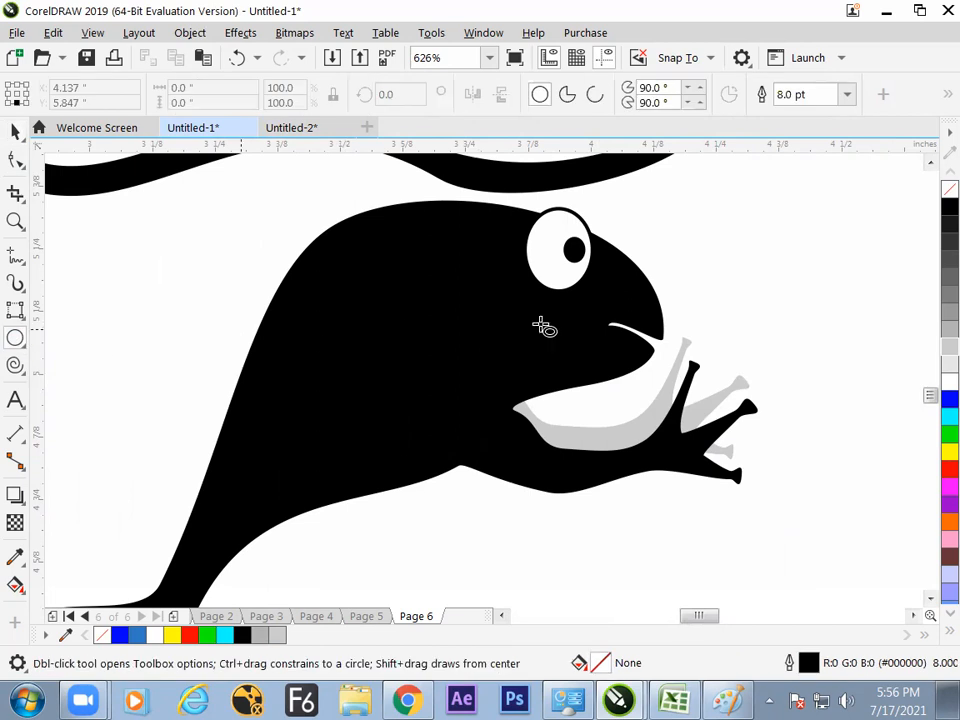
pyautogui.moveTo(720, 345); pyautogui.dragTo(753, 415)
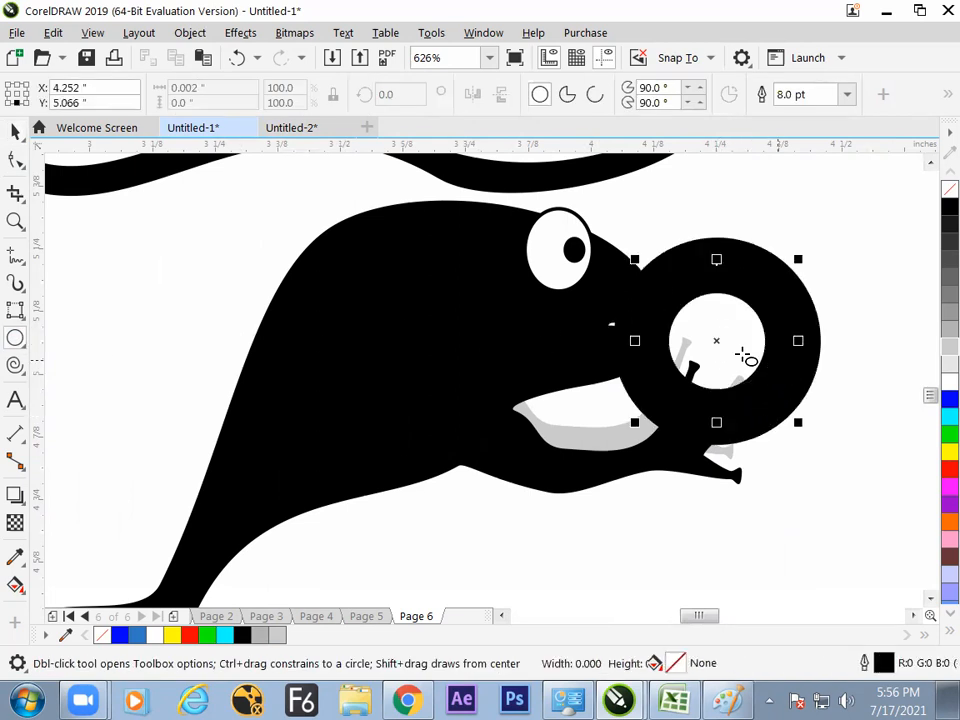
pyautogui.click(15, 131)
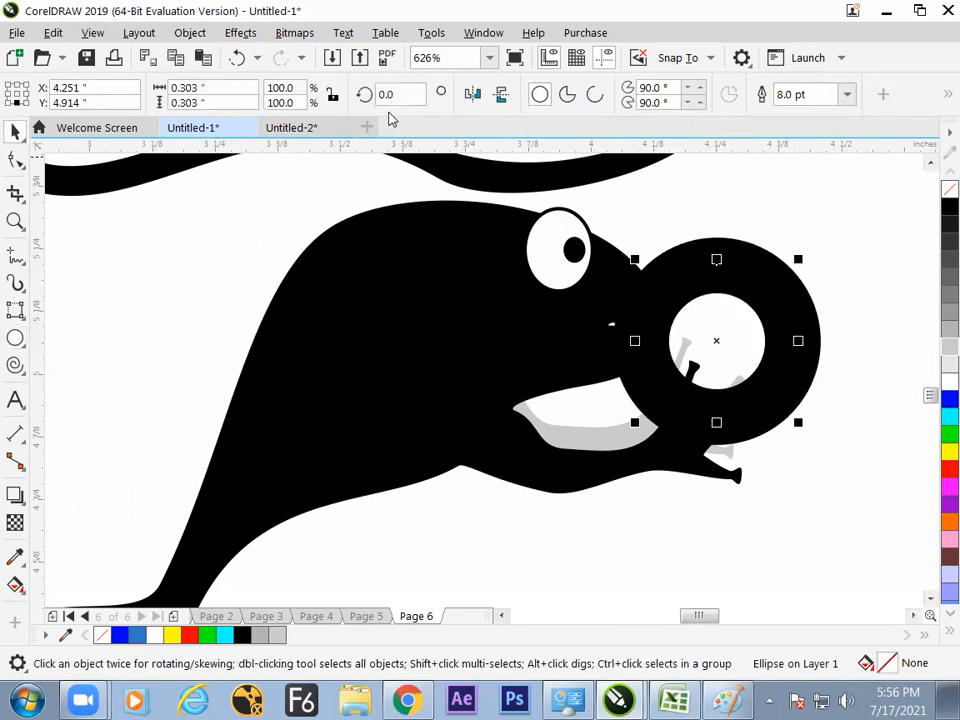
pyautogui.click(846, 94)
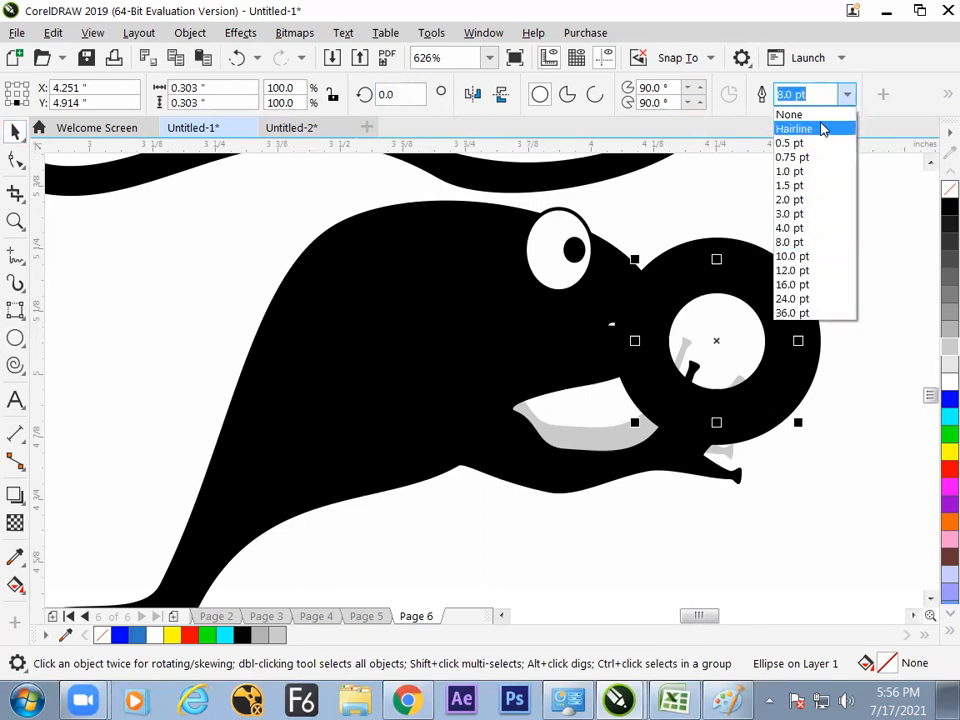
pyautogui.click(822, 130)
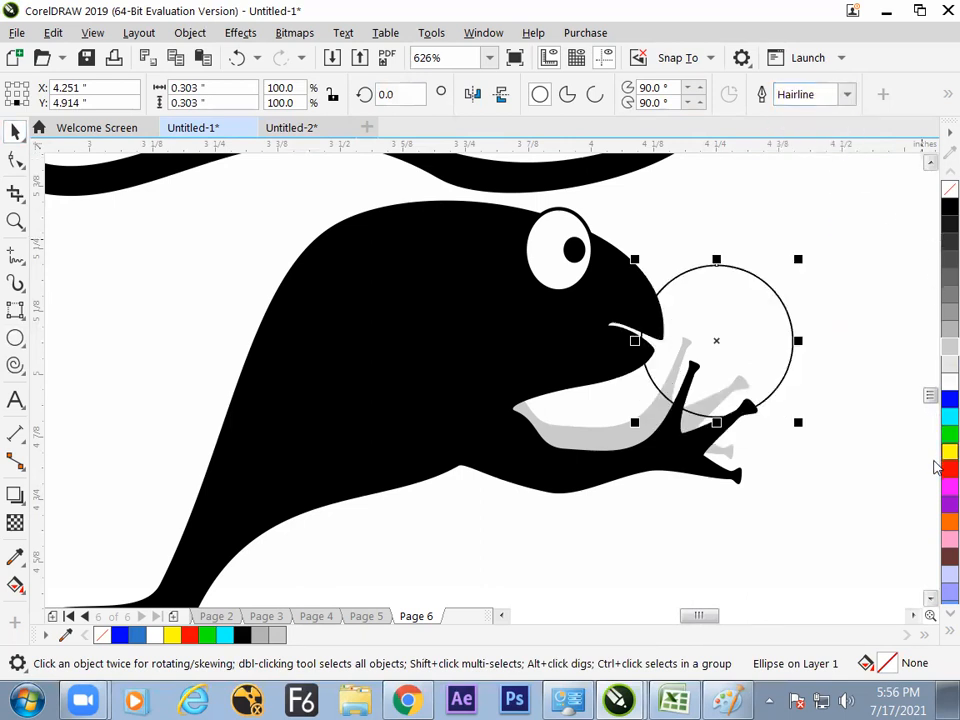
pyautogui.click(948, 468)
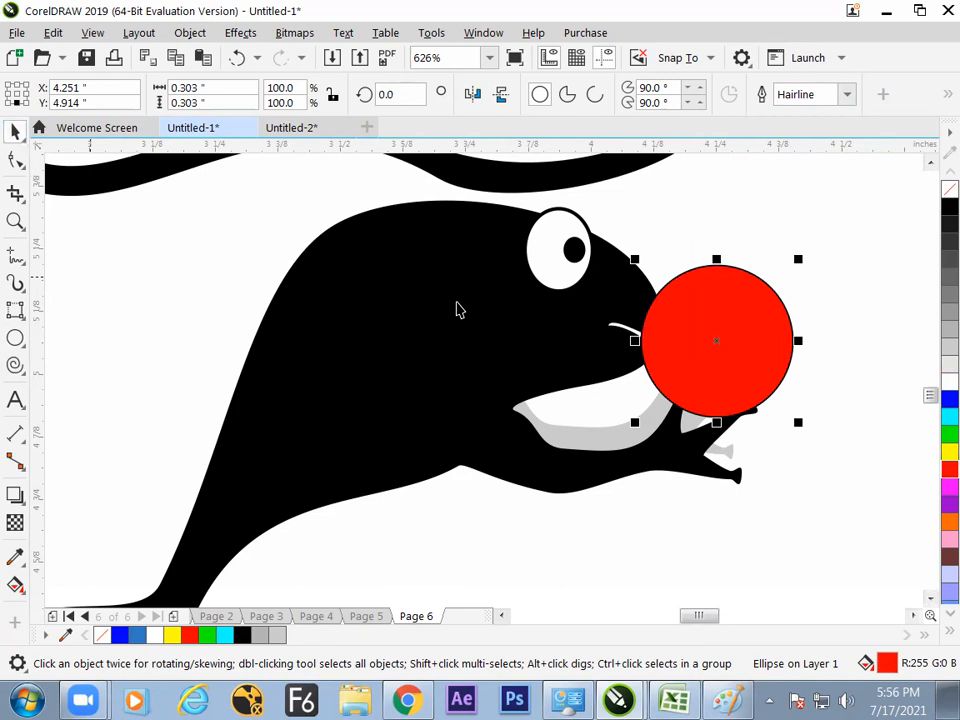
# Move the red ball down onto the whale's hand and send it to the back of the layer
pyautogui.moveTo(749, 337); pyautogui.dragTo(729, 354)
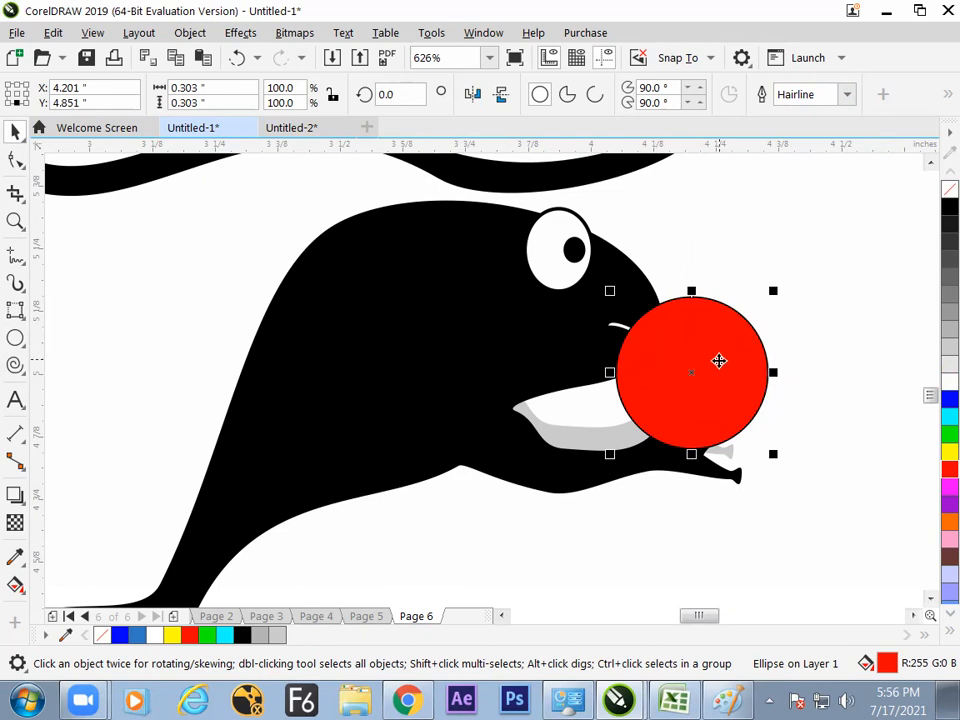
pyautogui.rightClick(713, 361)
pyautogui.moveTo(771, 266)
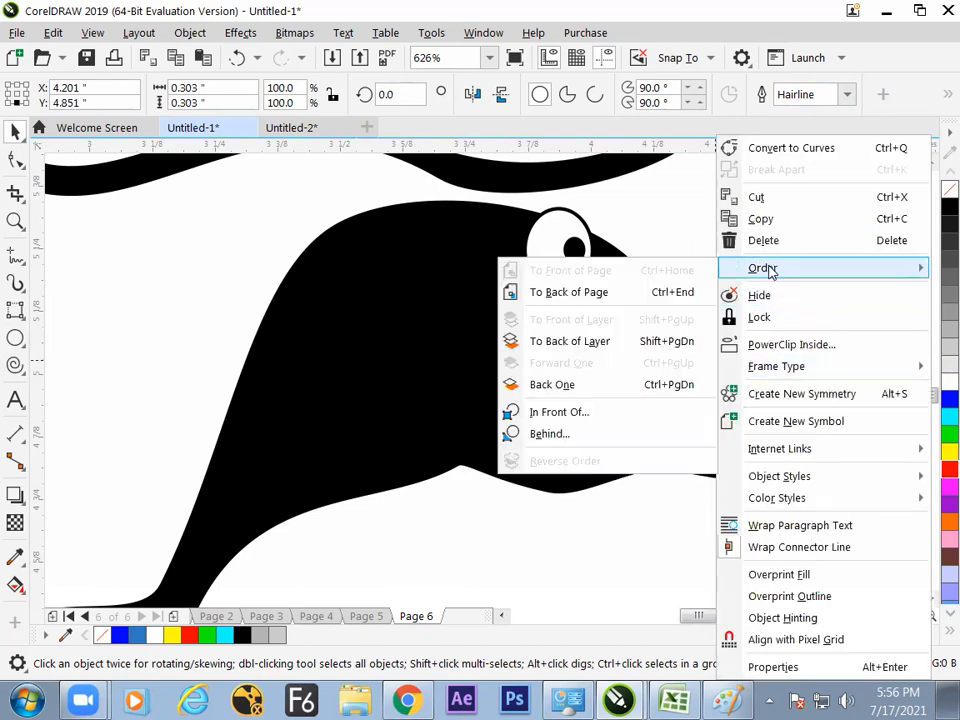
pyautogui.click(656, 384)
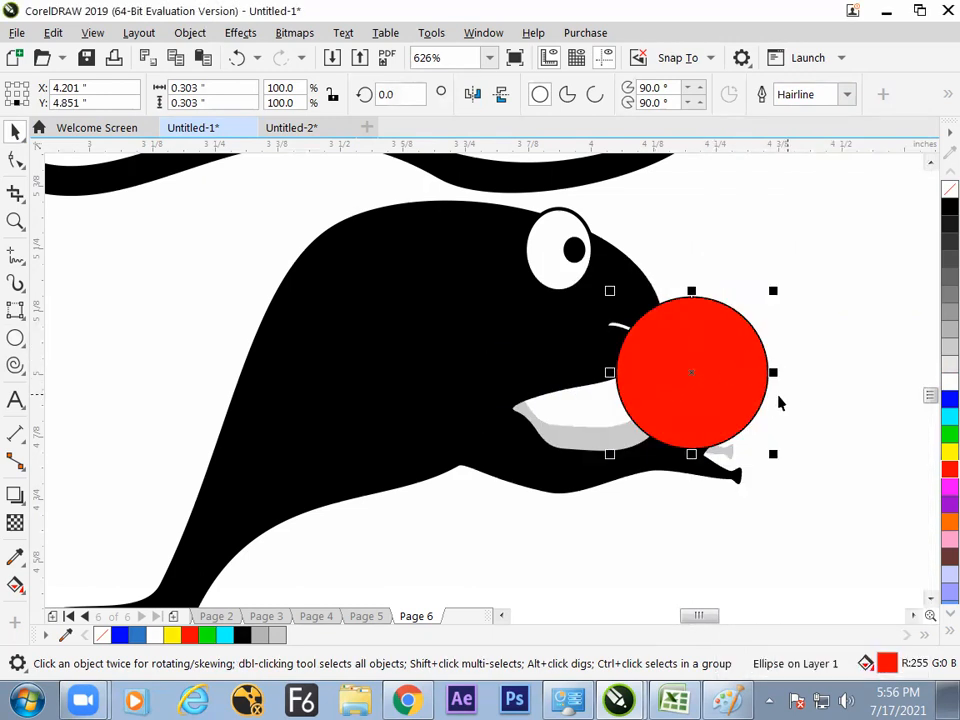
pyautogui.rightClick(716, 384)
pyautogui.moveTo(755, 275)
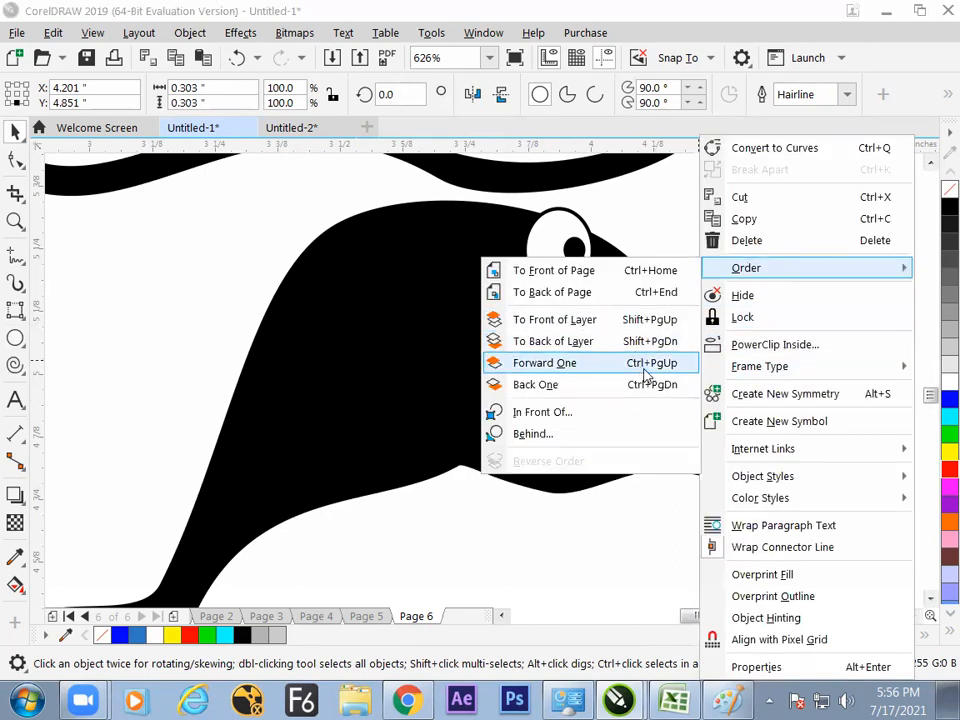
pyautogui.click(596, 352)
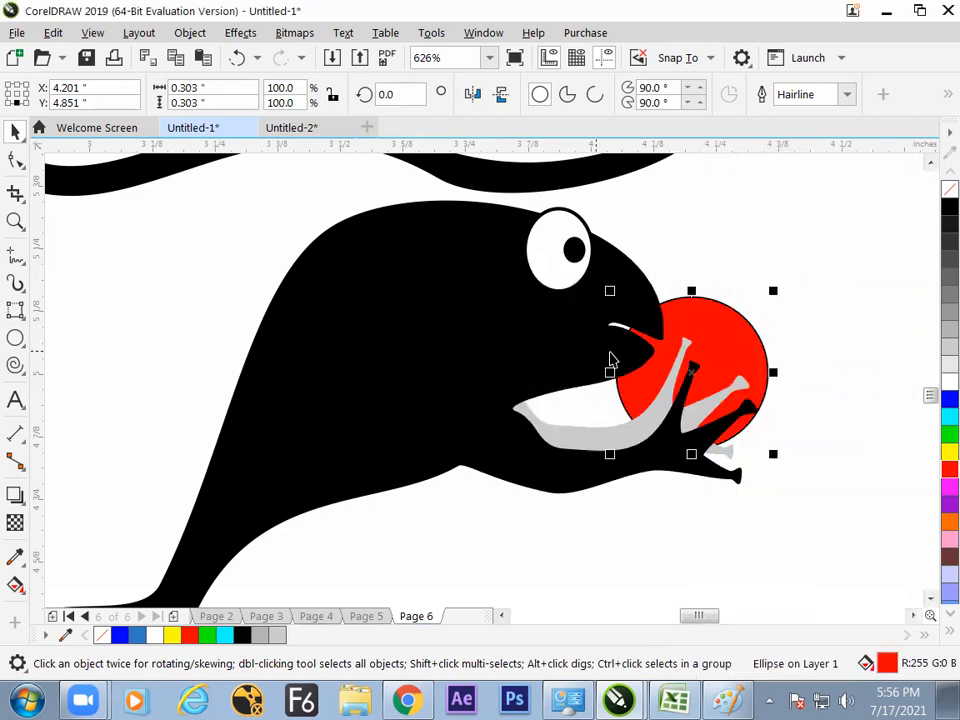
# Send the light gray arm to the back of the layer, behind the red ball
pyautogui.click(812, 336)
pyautogui.click(626, 428)
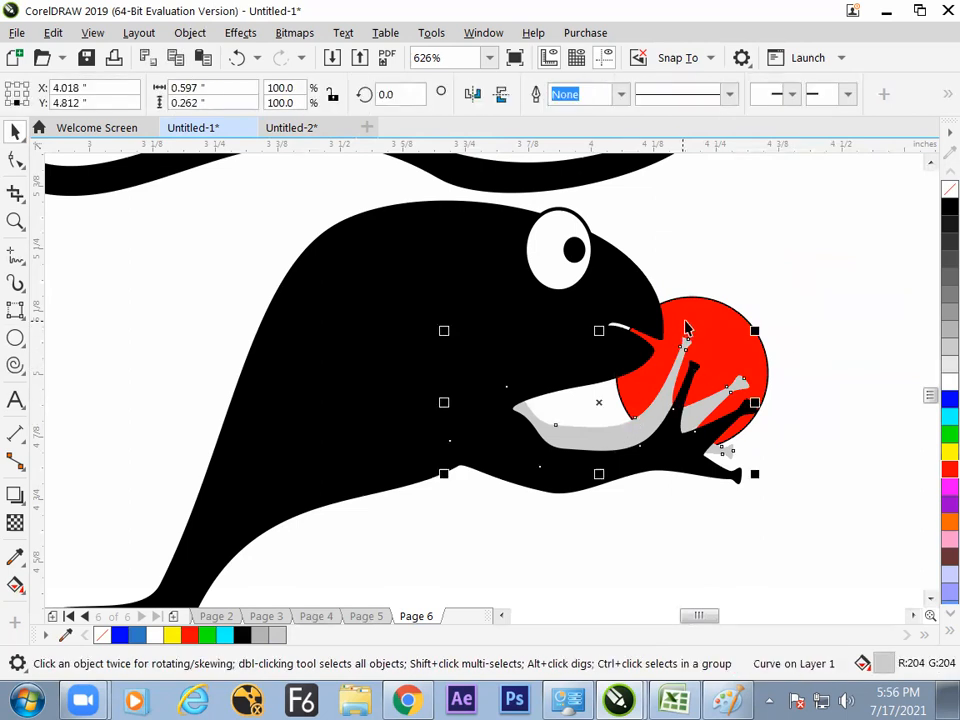
pyautogui.rightClick(651, 404)
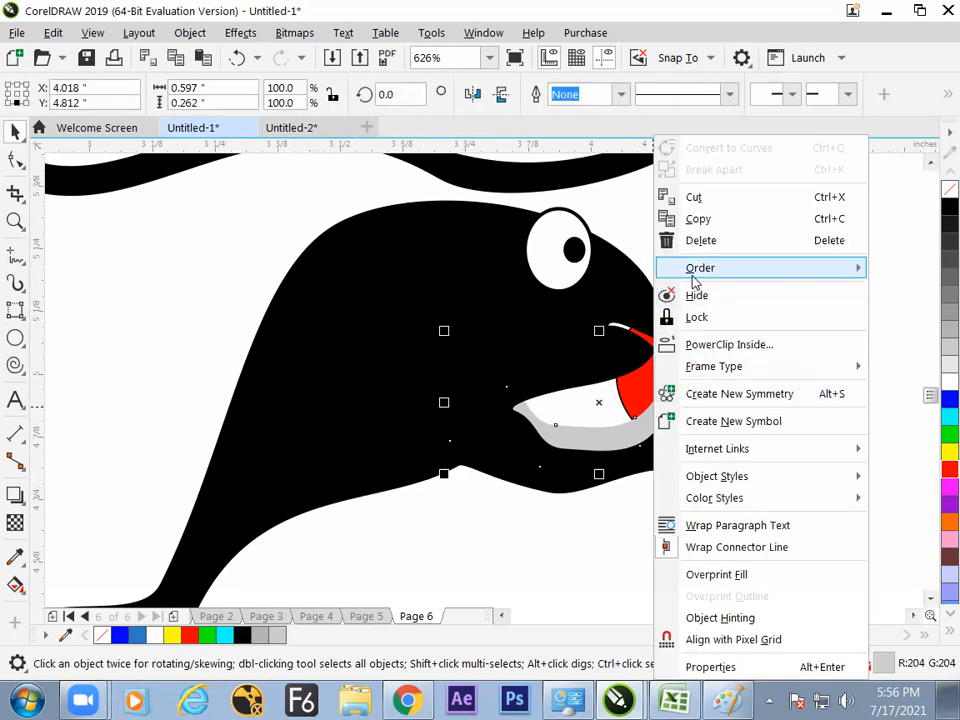
pyautogui.moveTo(694, 281)
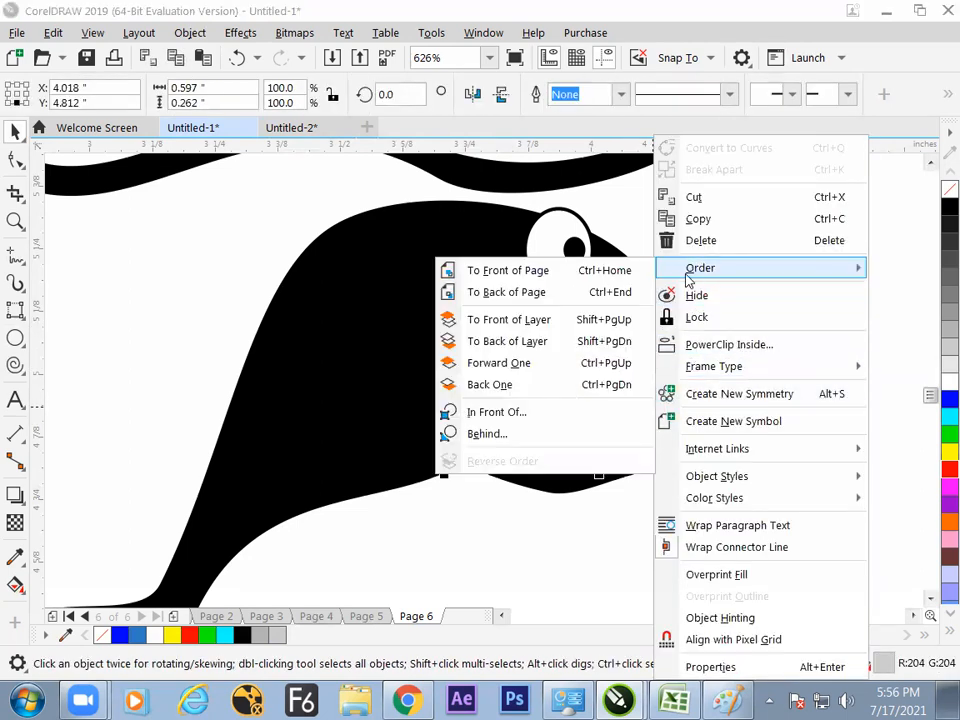
pyautogui.click(547, 342)
# Shift the red ball away from the whale's mouth to about X 4.268, Y 4.833 inches
pyautogui.click(822, 341)
pyautogui.moveTo(743, 358)
pyautogui.mouseDown()
pyautogui.moveTo(751, 359)
pyautogui.moveTo(739, 345)
pyautogui.moveTo(751, 346)
pyautogui.mouseUp()
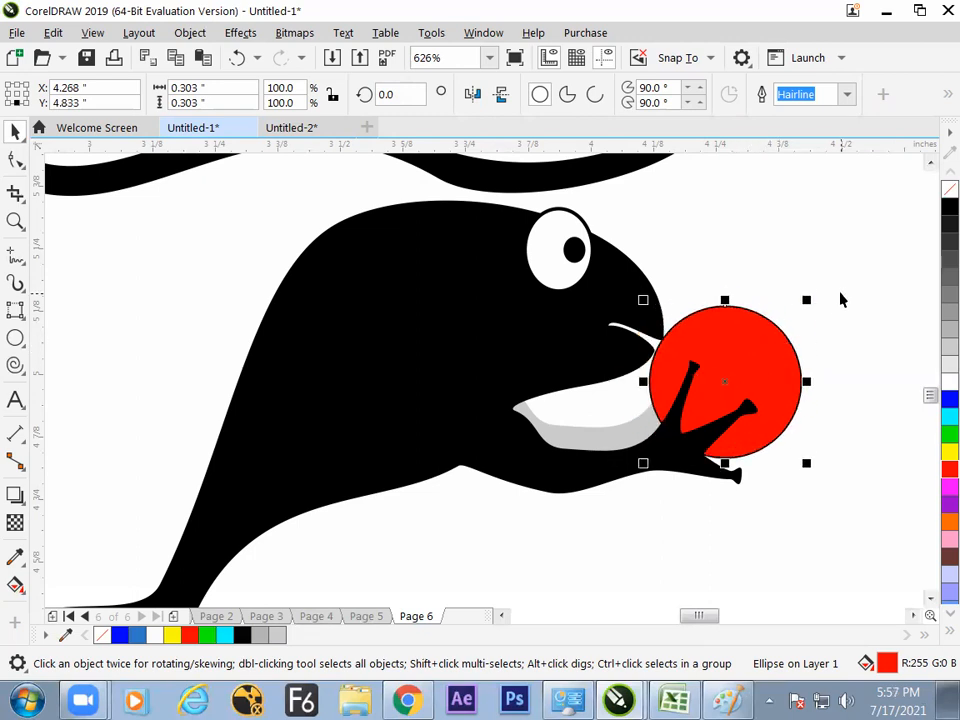
pyautogui.click(845, 352)
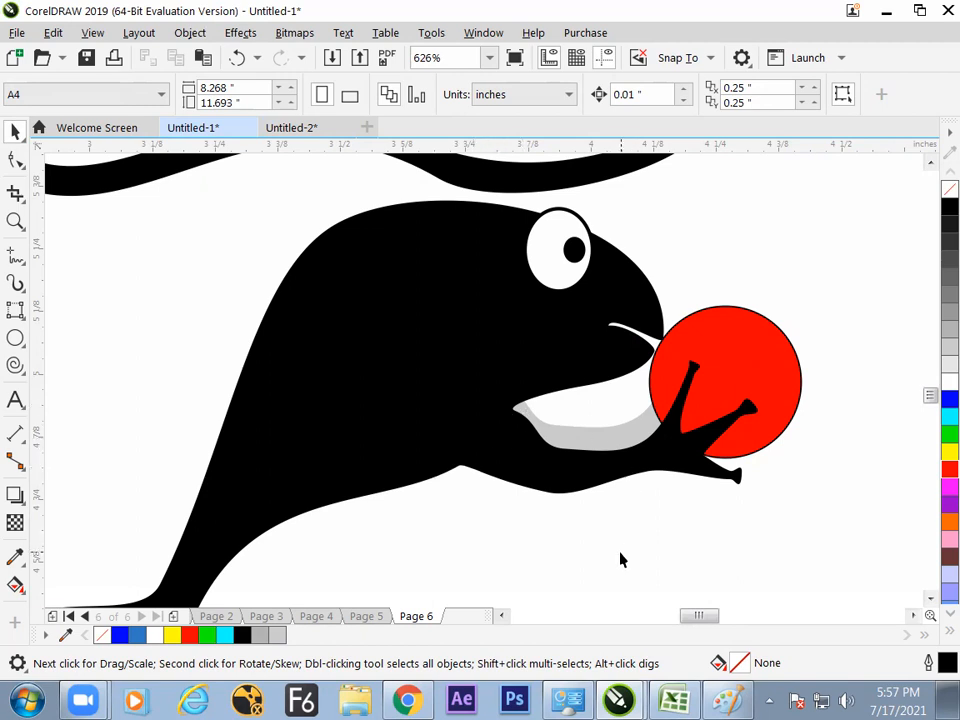
# Group the snake's body with its two eye objects
pyautogui.moveTo(641, 432)
pyautogui.mouseDown()
pyautogui.moveTo(739, 349)
pyautogui.moveTo(728, 347)
pyautogui.mouseUp()
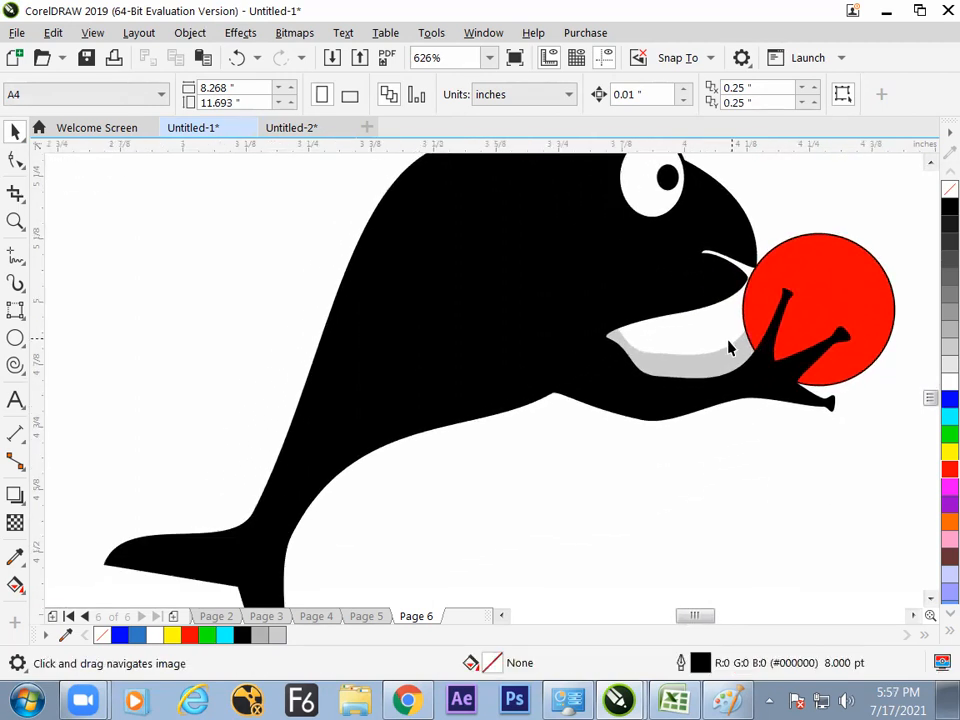
pyautogui.press('F3')
pyautogui.moveTo(672, 416); pyautogui.dragTo(612, 346)
pyautogui.moveTo(530, 234); pyautogui.dragTo(522, 294)
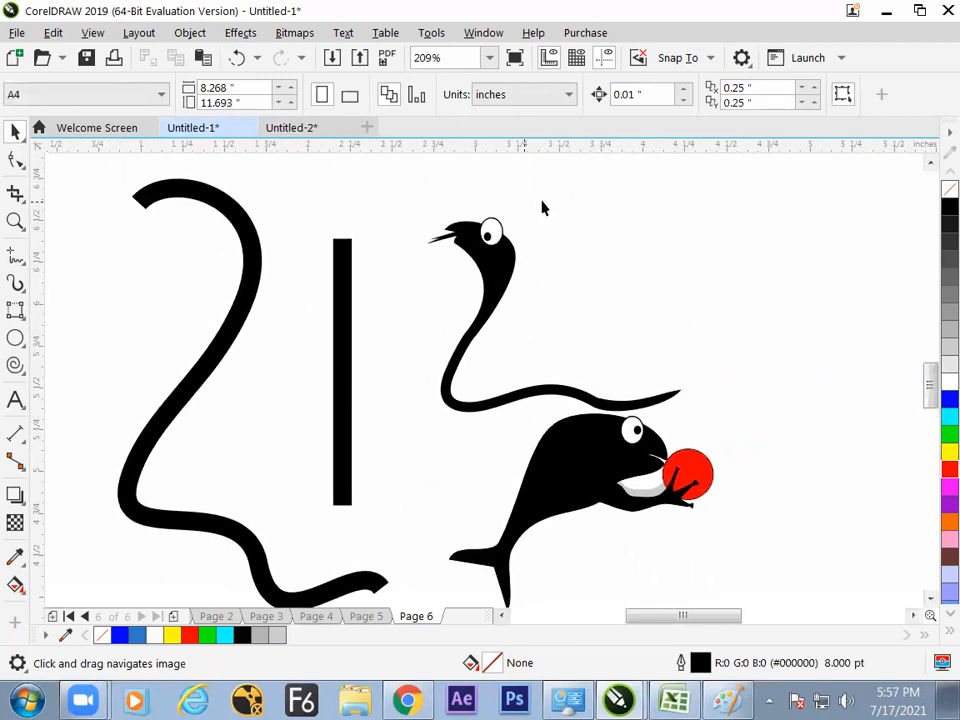
pyautogui.moveTo(543, 207); pyautogui.dragTo(407, 315)
pyautogui.keyDown('shift'); pyautogui.click(495, 278); pyautogui.keyUp('shift')
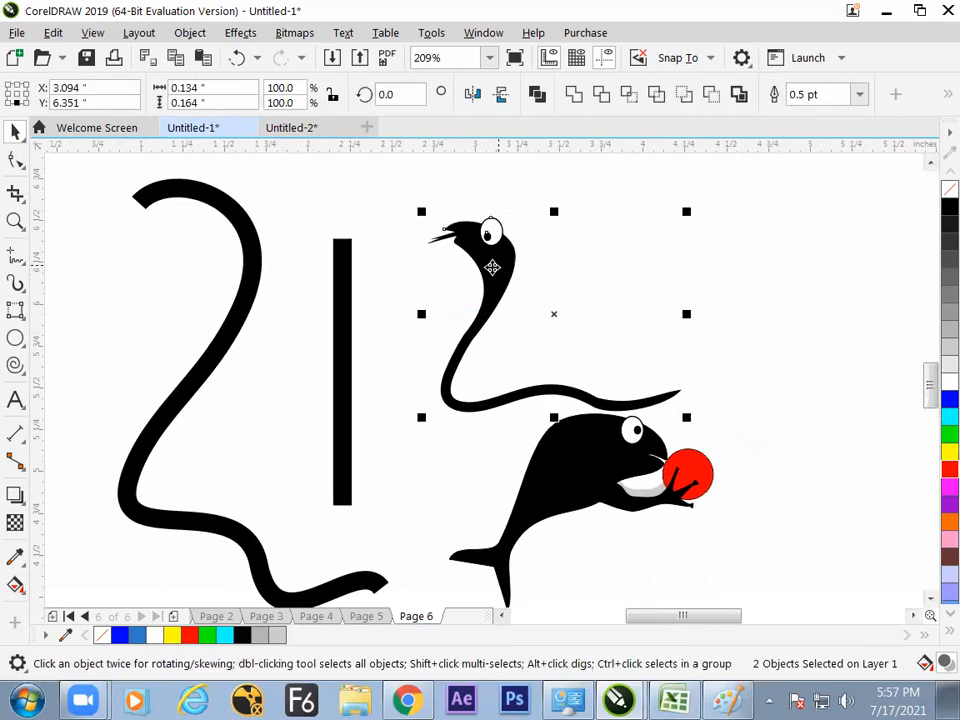
pyautogui.click(186, 35)
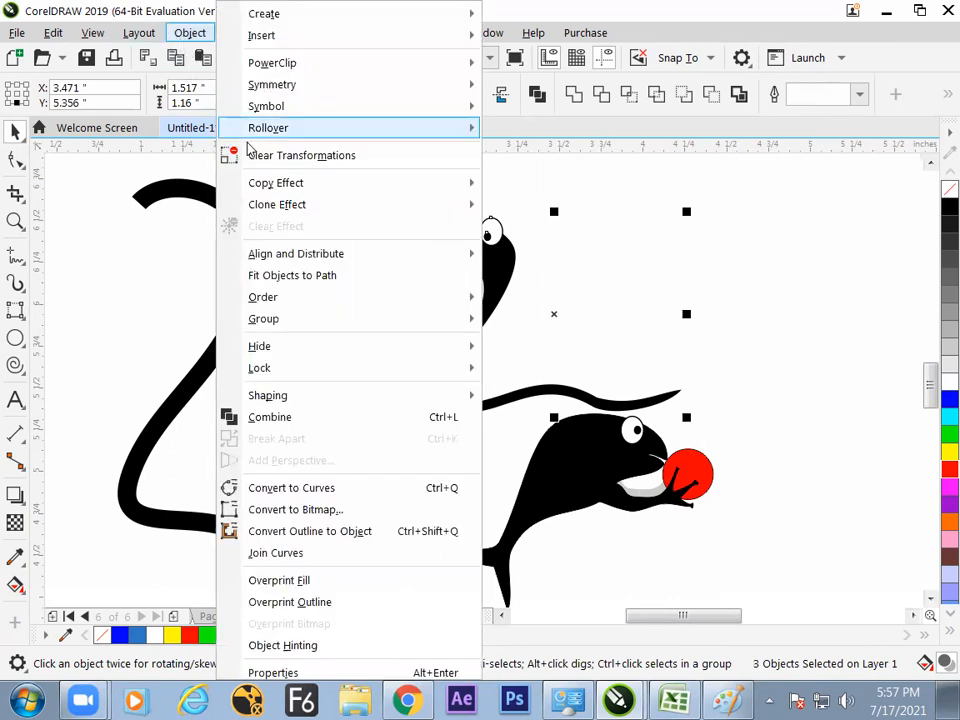
pyautogui.moveTo(265, 320)
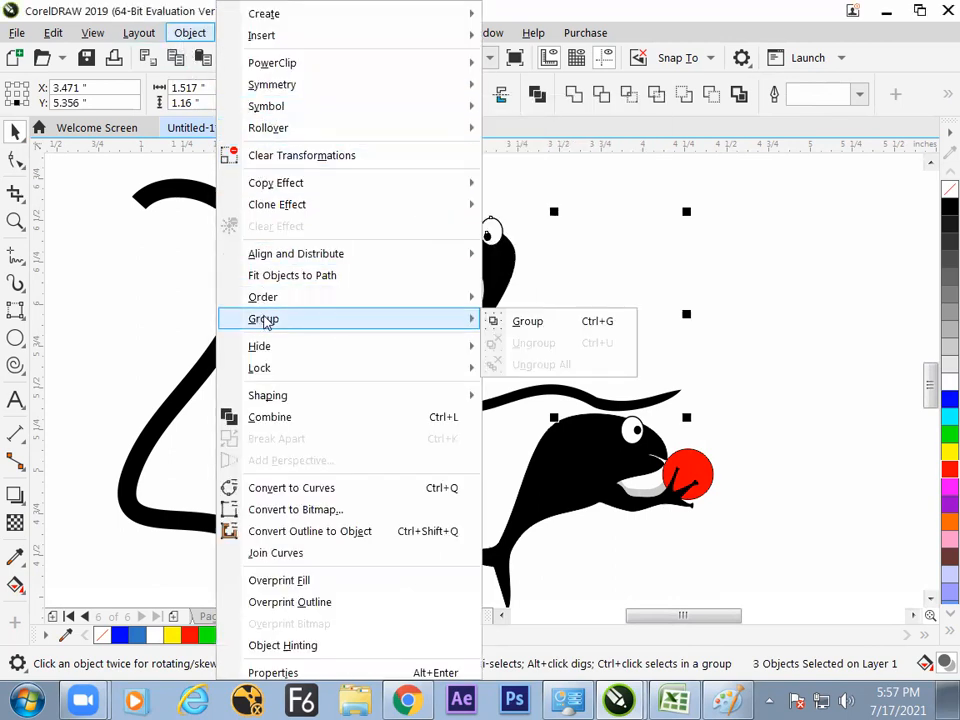
pyautogui.click(527, 321)
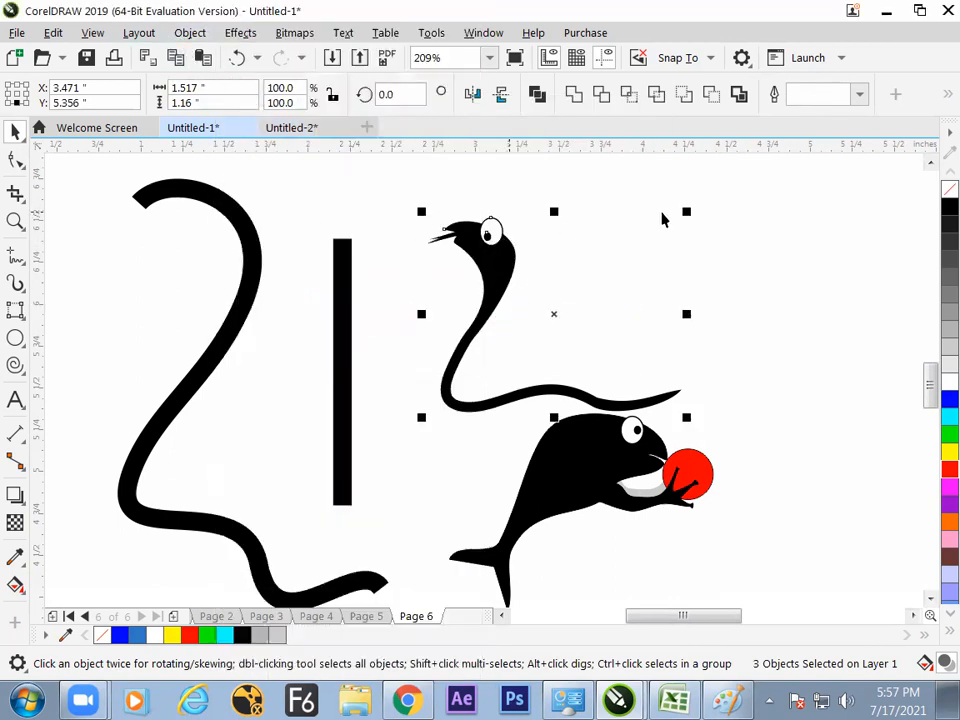
# Scale the snake group down to about 54.5% and place it beyond the whale's red ball
pyautogui.moveTo(687, 212); pyautogui.dragTo(626, 258)
pyautogui.moveTo(561, 276); pyautogui.dragTo(810, 490)
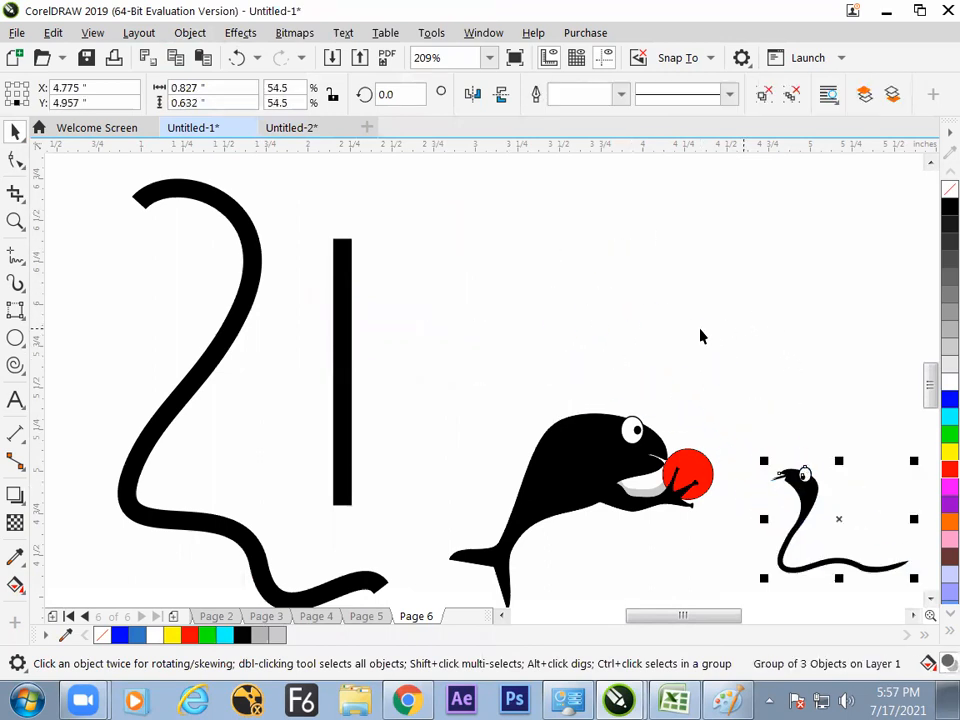
pyautogui.moveTo(700, 336); pyautogui.dragTo(591, 296)
pyautogui.click(636, 335)
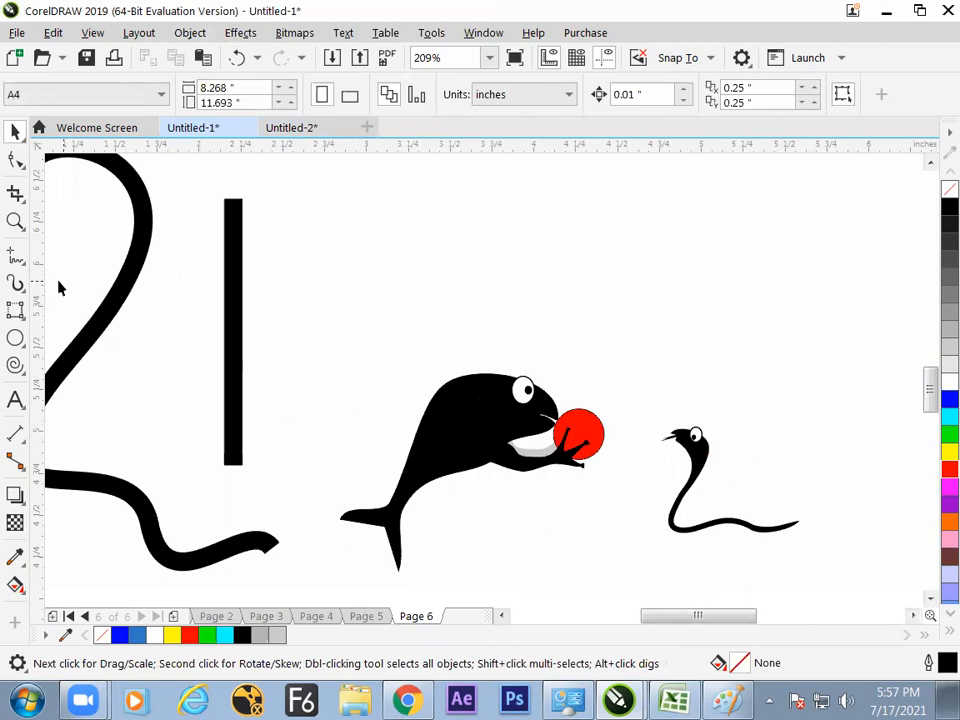
# Draw a freehand curve about 0.856 by 0.965 inches across the whale's body and set its outline width to Hairline
pyautogui.click(24, 257)
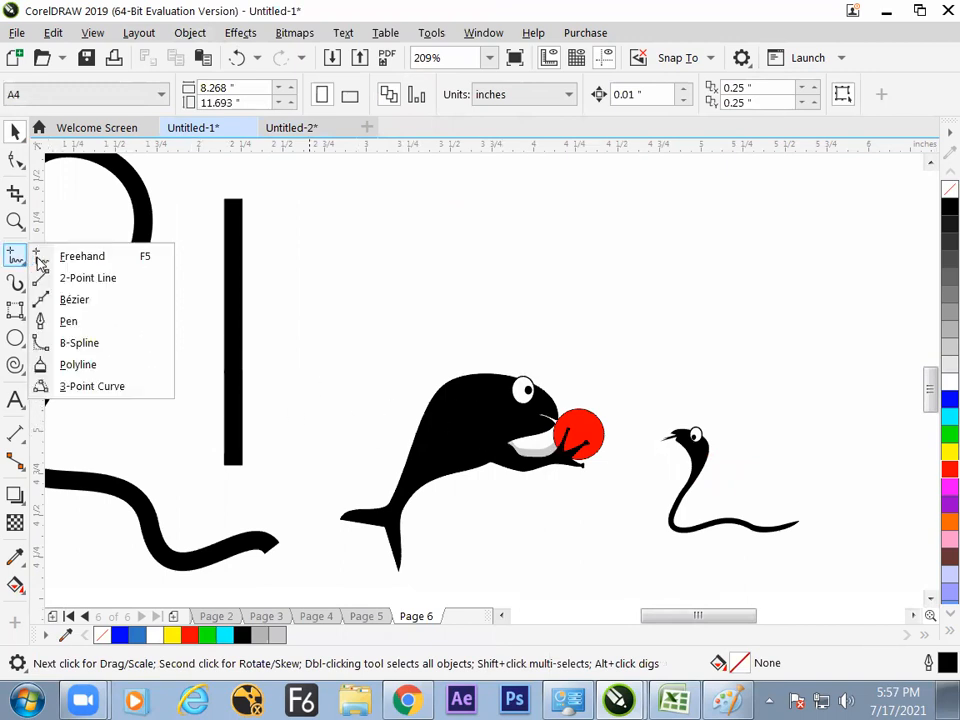
pyautogui.click(45, 255)
pyautogui.moveTo(516, 336)
pyautogui.mouseDown()
pyautogui.moveTo(507, 386)
pyautogui.moveTo(484, 422)
pyautogui.moveTo(385, 490)
pyautogui.mouseUp()
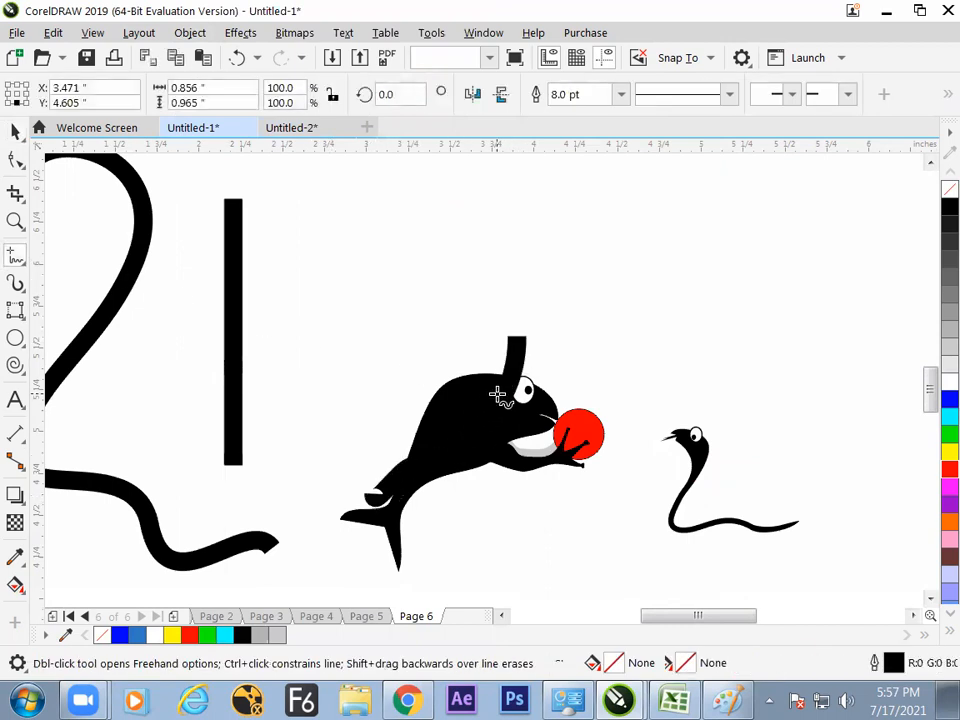
pyautogui.click(620, 94)
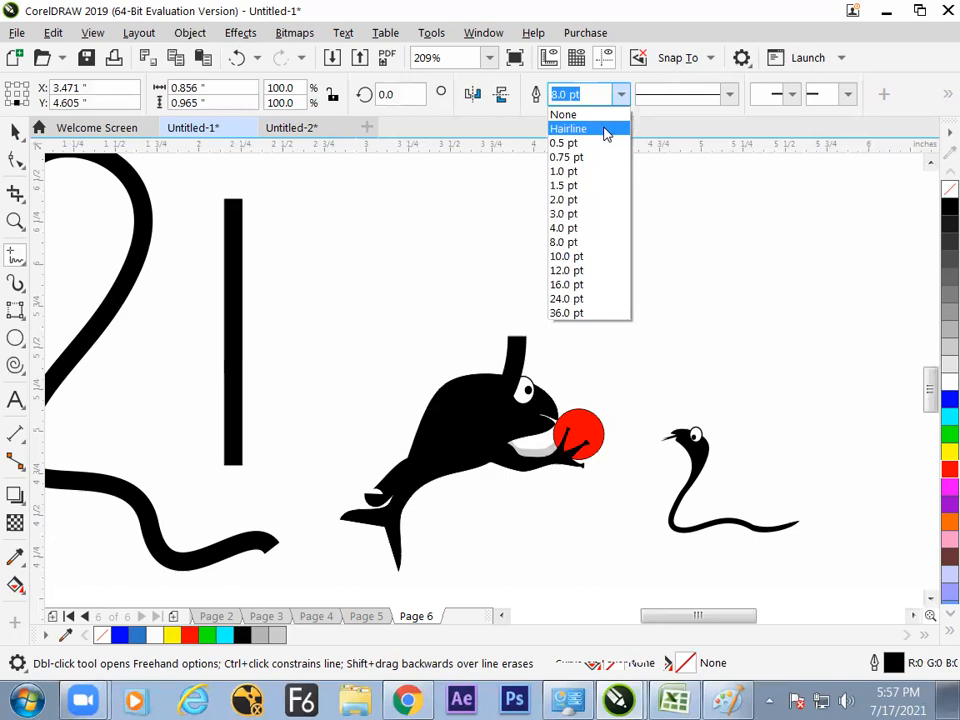
pyautogui.click(606, 129)
# Trim the whale's body with the hairline curve crossing it
pyautogui.click(15, 131)
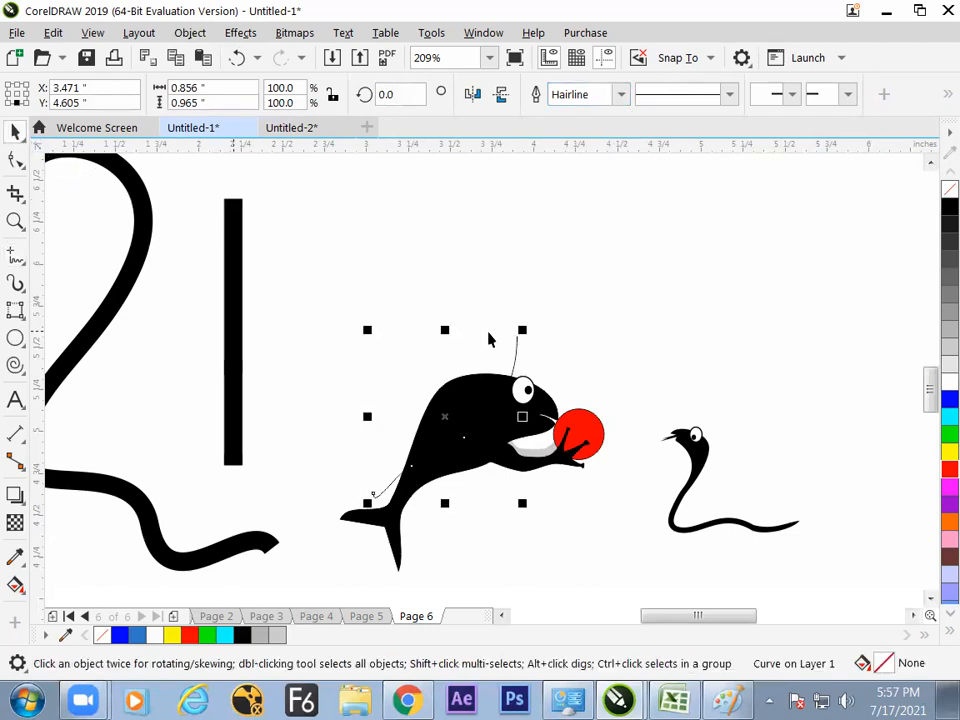
pyautogui.keyDown('shift'); pyautogui.click(467, 386); pyautogui.keyUp('shift')
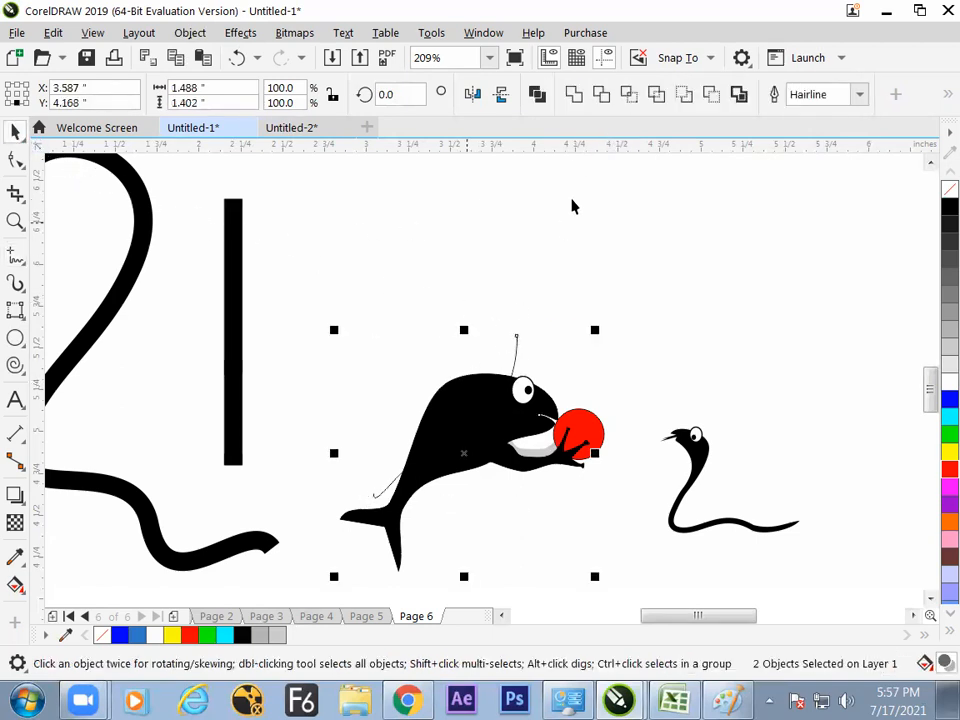
pyautogui.click(602, 94)
pyautogui.click(544, 349)
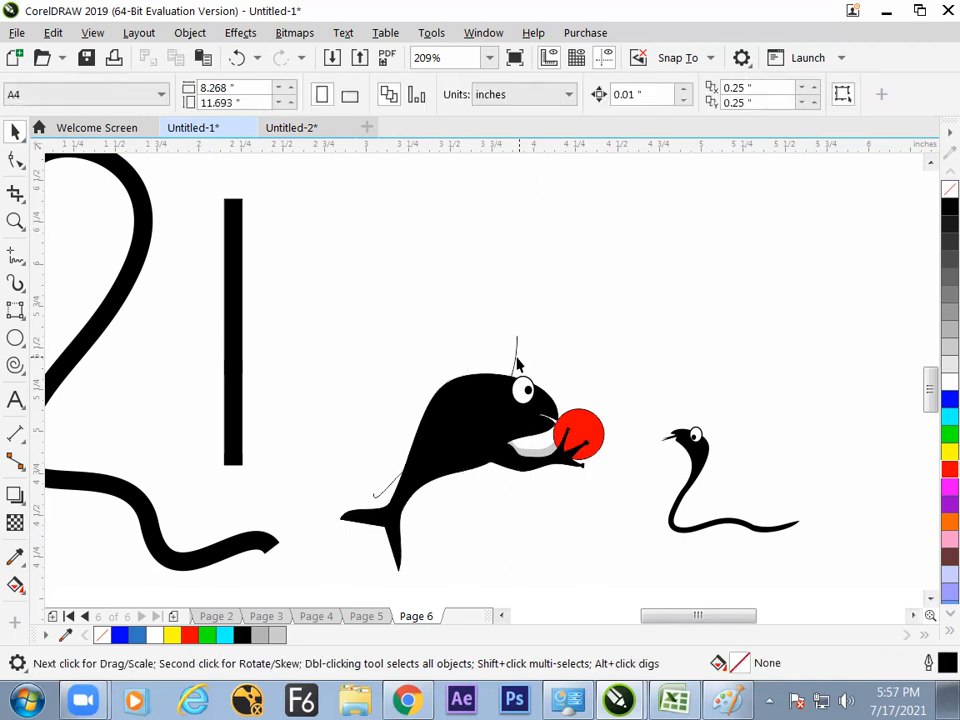
# Try moving the cutting curve and then the whale's body to check the cut, undoing each move
pyautogui.moveTo(517, 345); pyautogui.dragTo(509, 295)
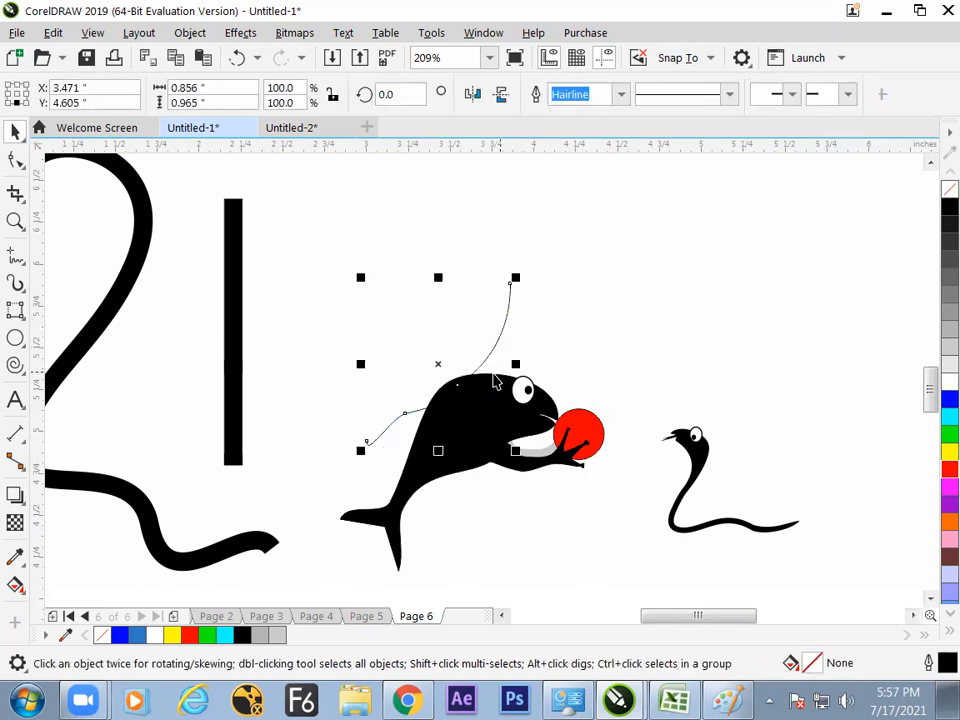
pyautogui.hotkey('ctrl', 'z')
pyautogui.moveTo(471, 394); pyautogui.dragTo(458, 349)
pyautogui.hotkey('ctrl', 'z')
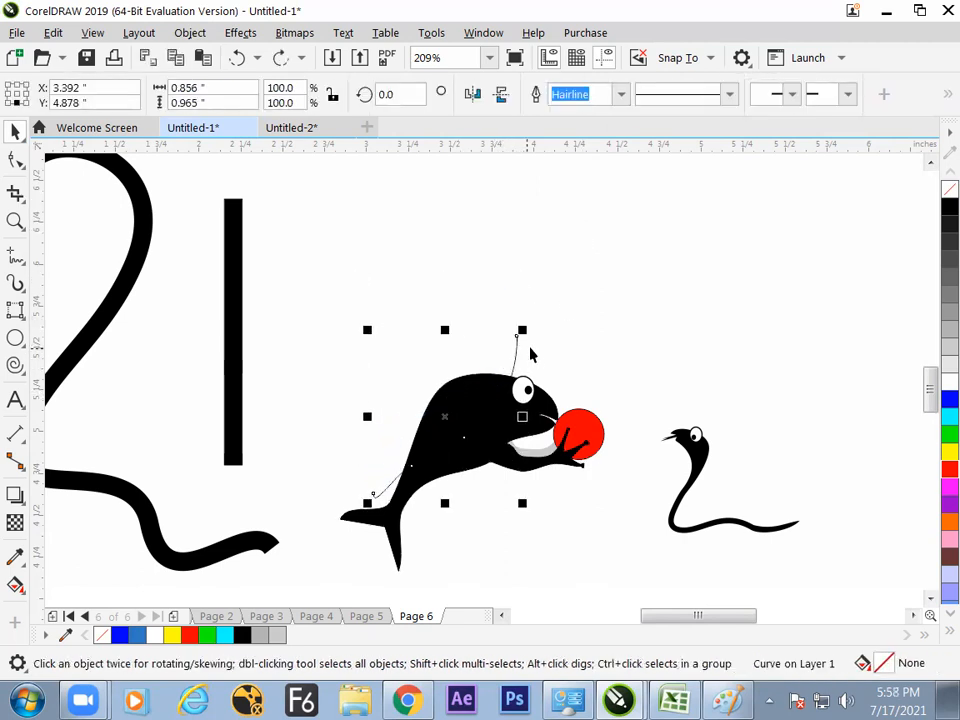
# Move the cutting curve off the whale into the empty area above the snake
pyautogui.click(475, 352)
pyautogui.click(471, 400)
pyautogui.moveTo(514, 343); pyautogui.dragTo(810, 188)
# Break the trimmed whale body apart into separate curve objects
pyautogui.click(481, 388)
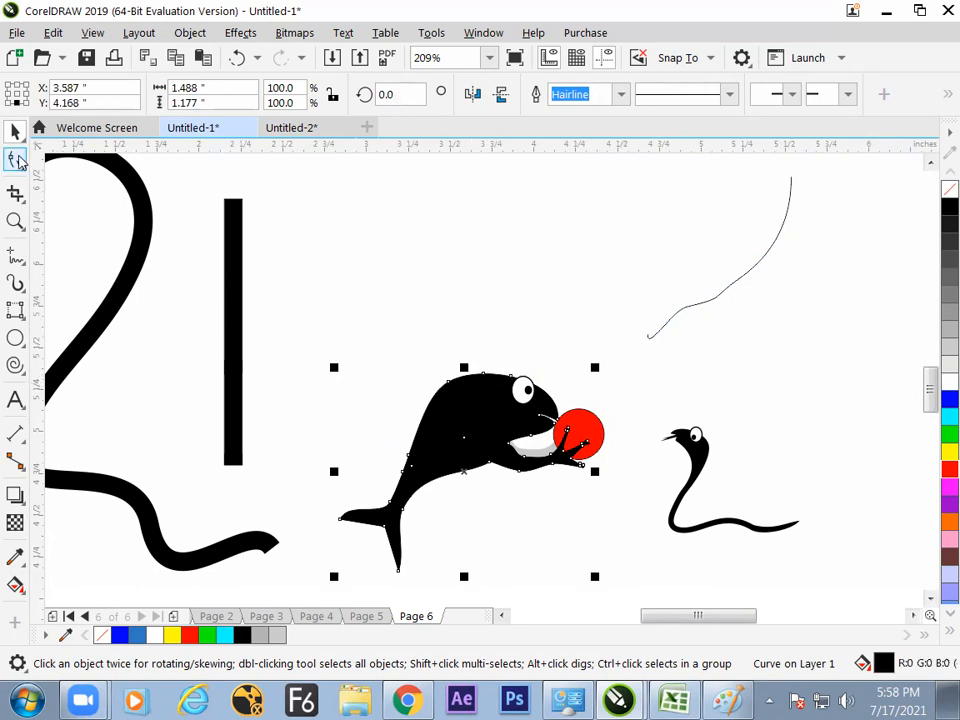
pyautogui.click(15, 159)
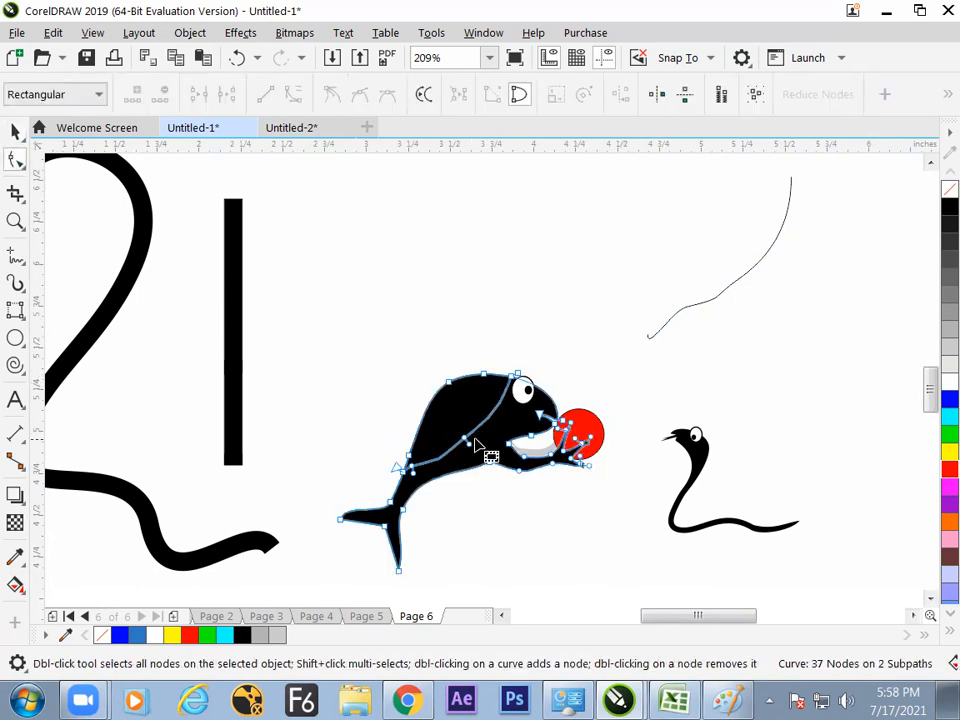
pyautogui.click(15, 131)
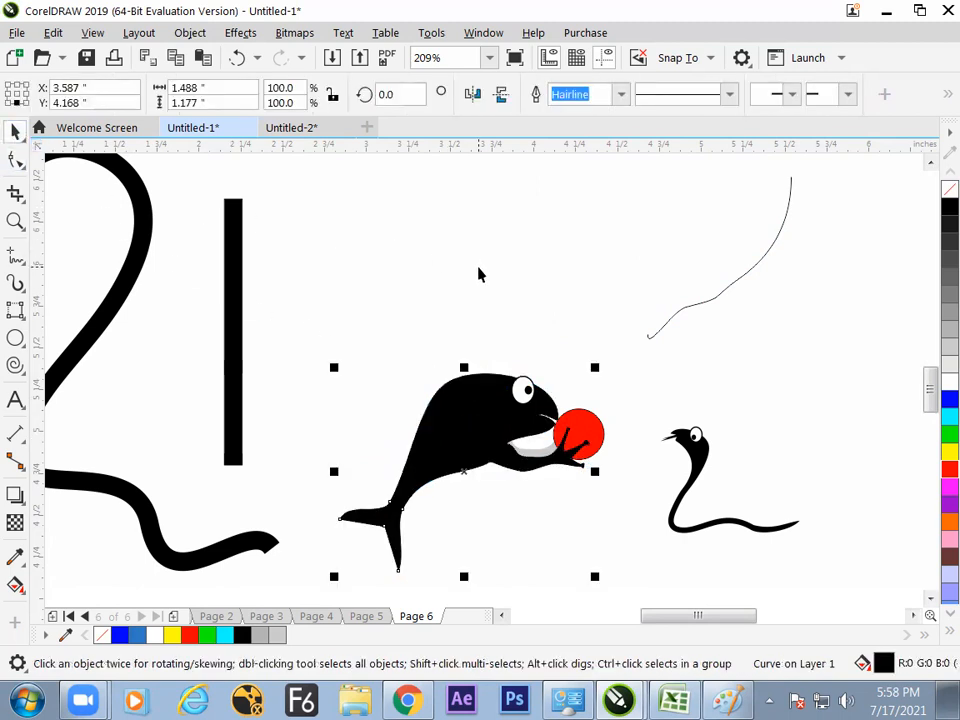
pyautogui.click(200, 29)
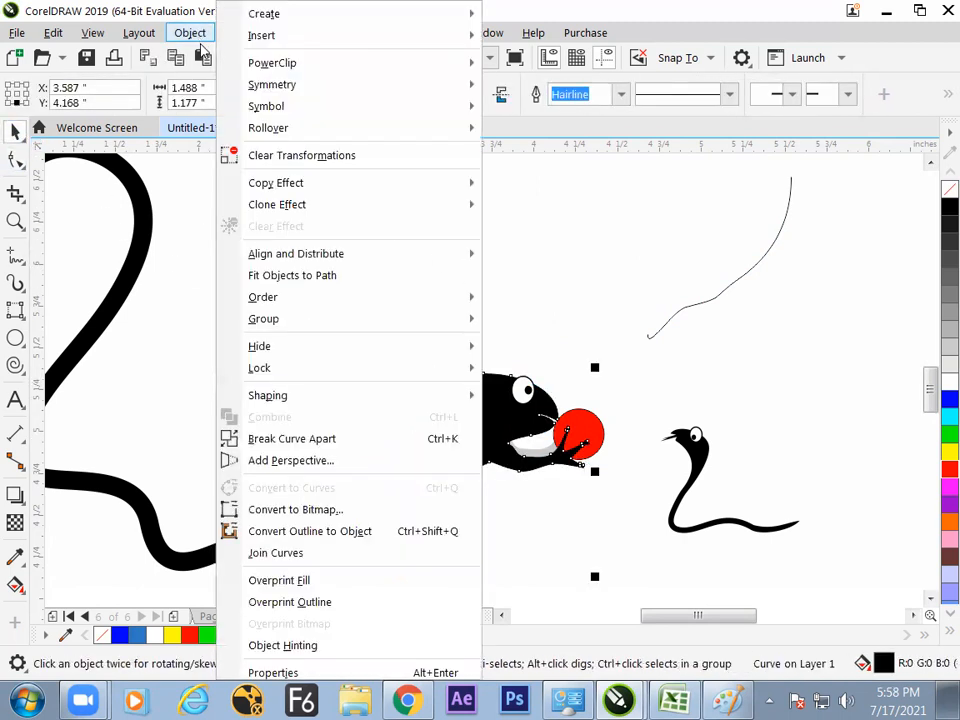
pyautogui.click(265, 439)
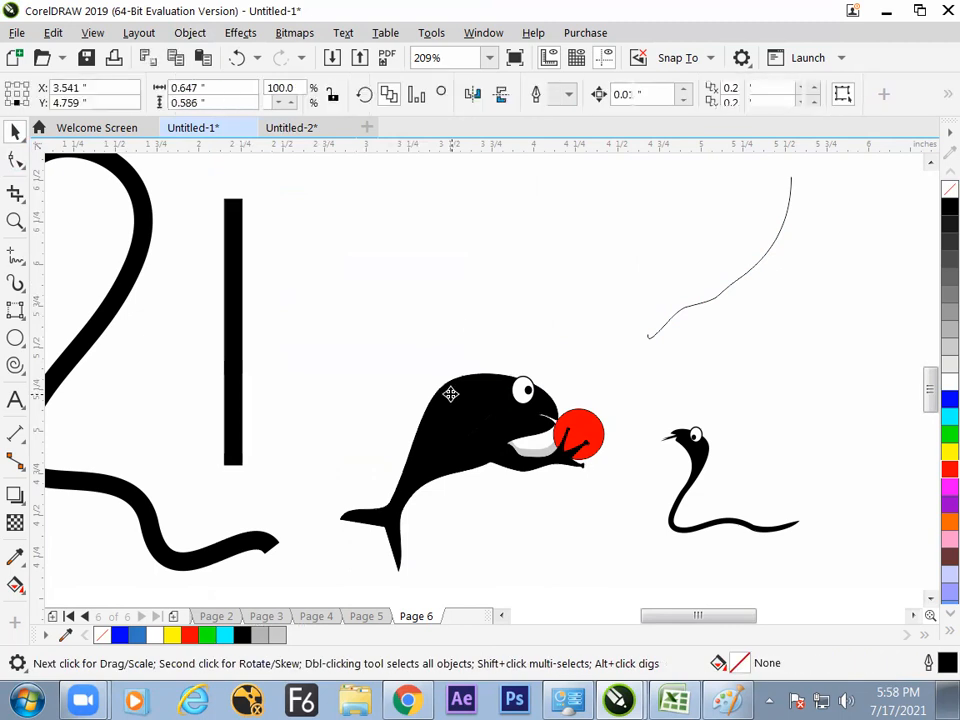
# Fill the whale's separated upper back piece with light gray (R:204 G:204 B:204)
pyautogui.click(450, 392)
pyautogui.click(946, 348)
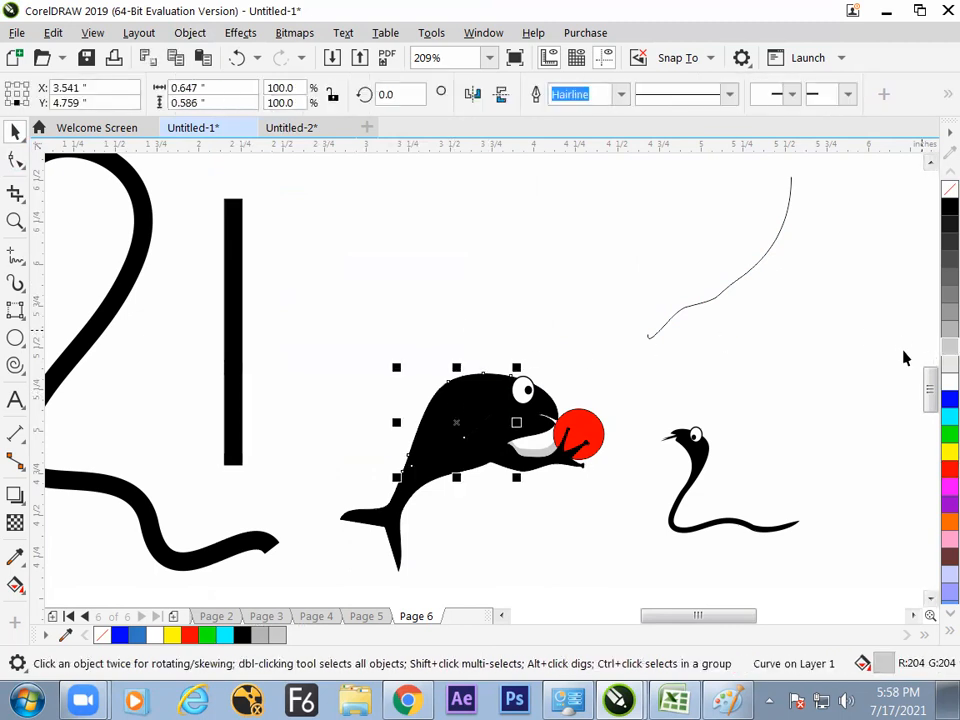
pyautogui.click(608, 360)
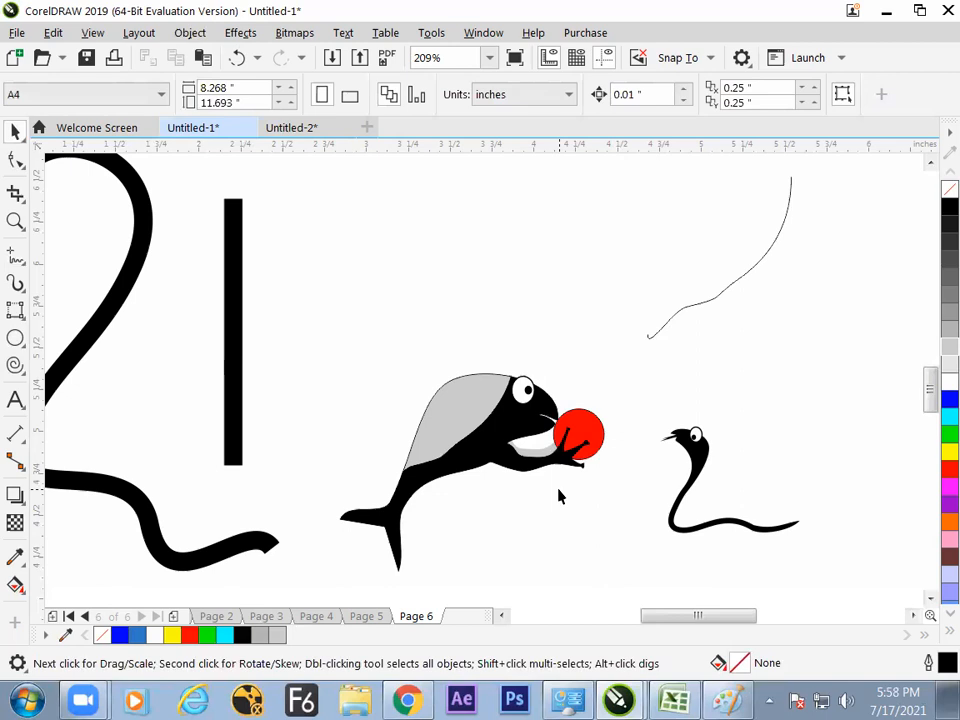
pyautogui.click(463, 416)
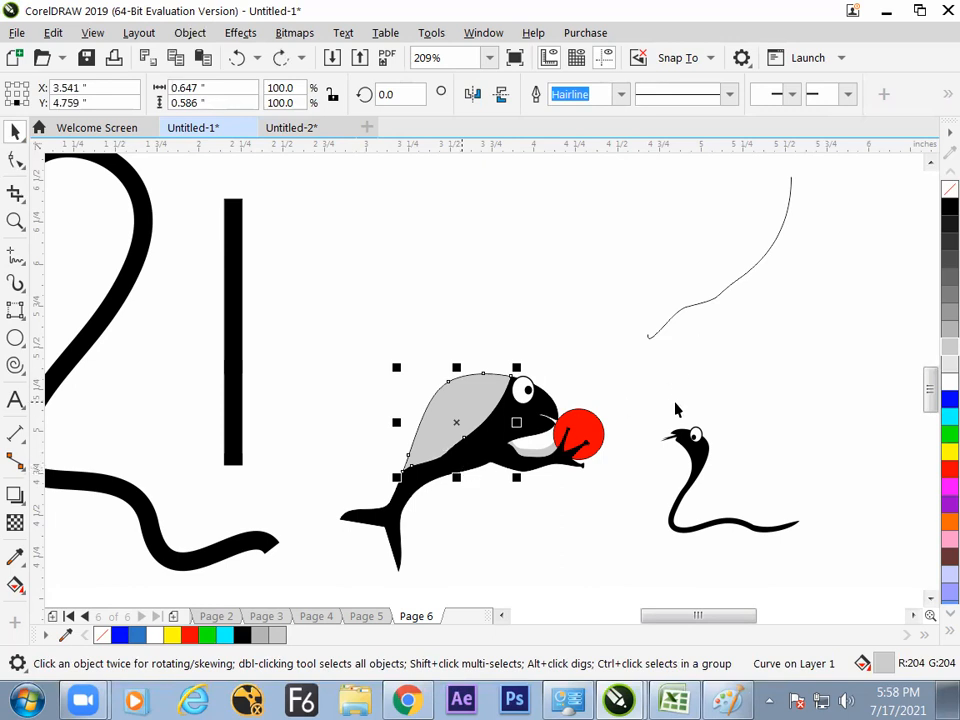
pyautogui.click(615, 347)
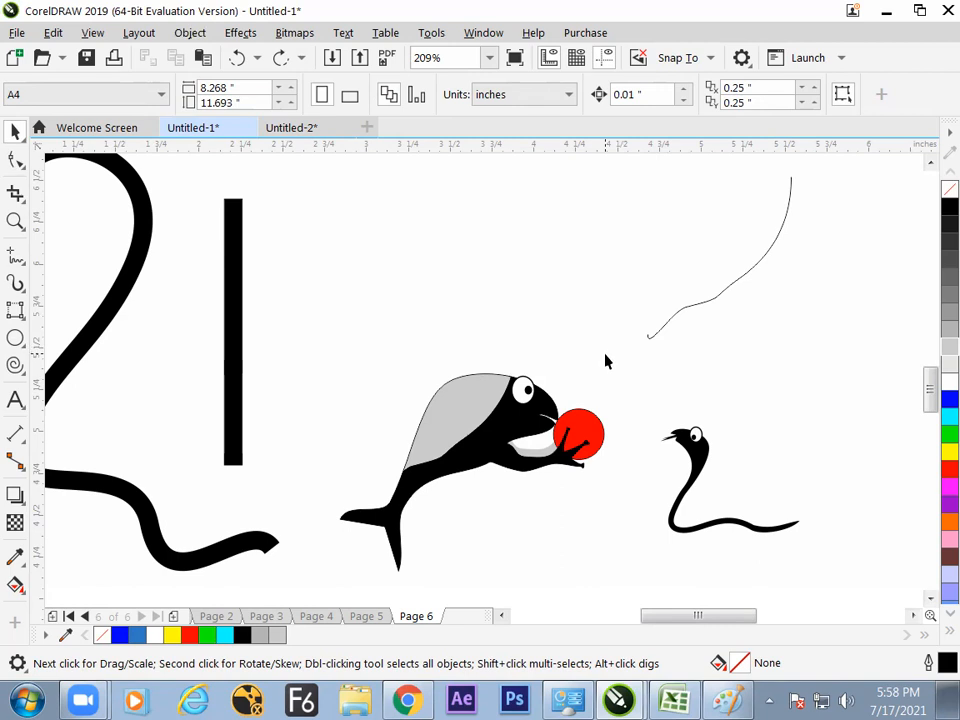
# Examine the nodes of the whale's gray back piece up close and the Shaping commands available for it
pyautogui.press('z')
pyautogui.moveTo(295, 312); pyautogui.dragTo(655, 585)
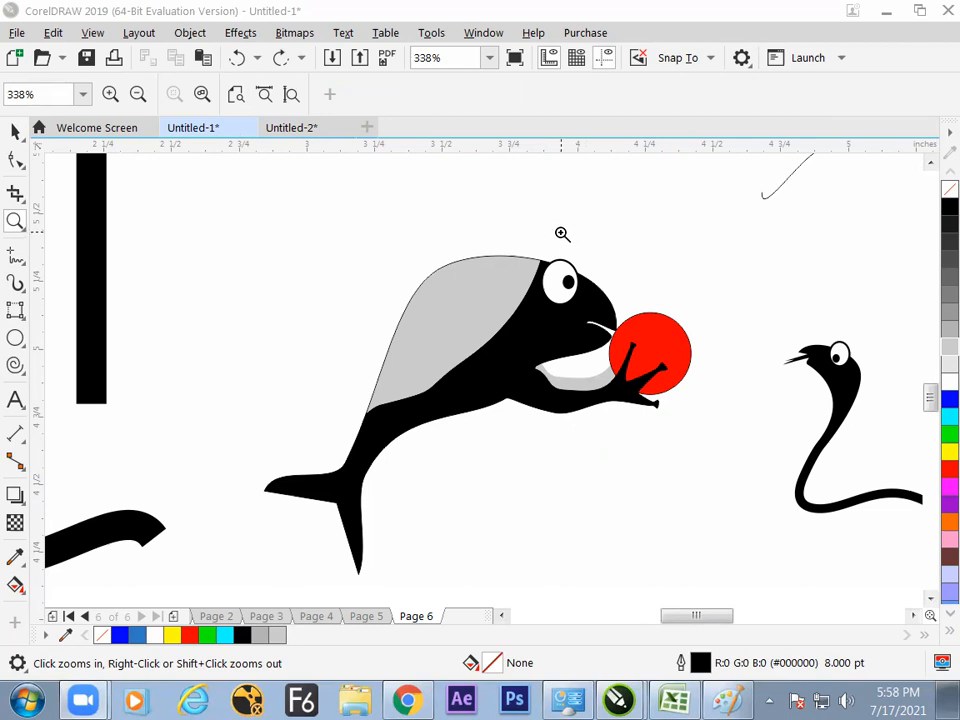
pyautogui.click(20, 128)
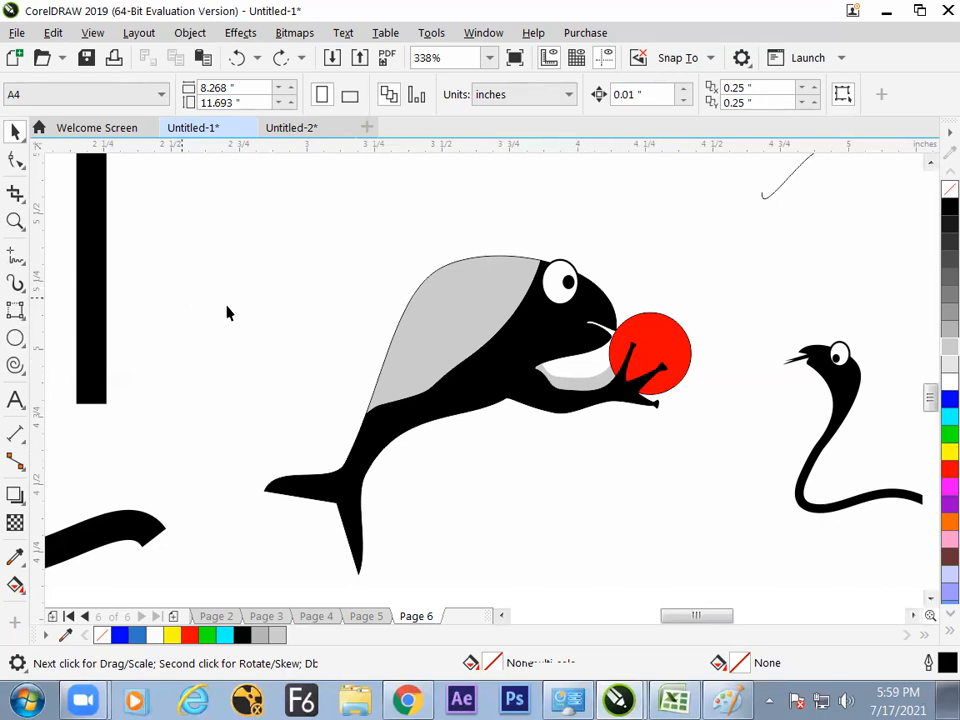
pyautogui.click(493, 312)
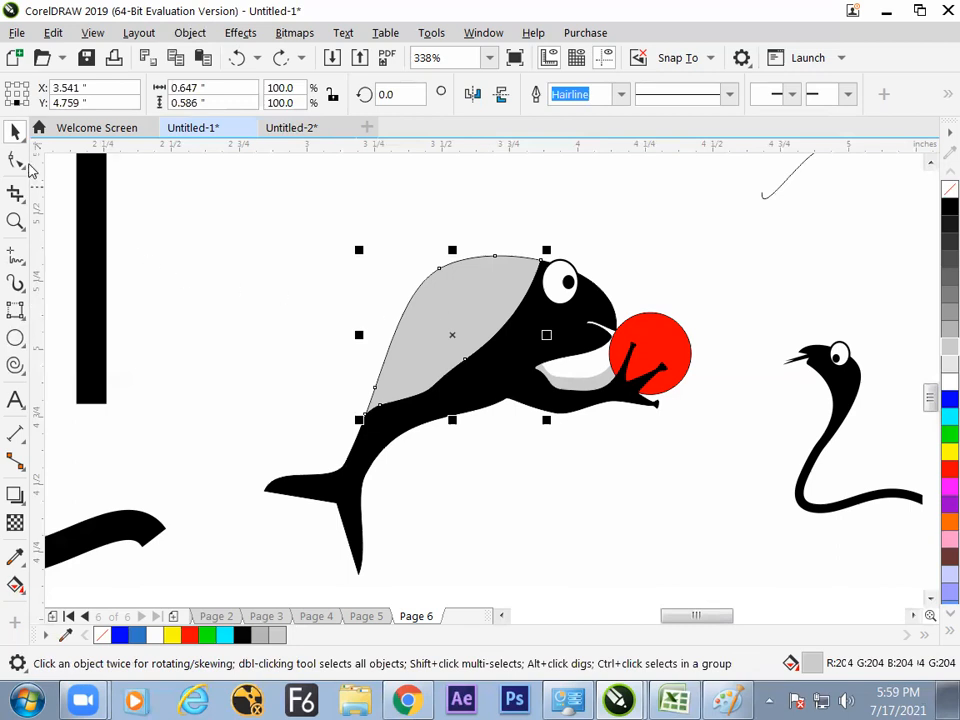
pyautogui.click(15, 160)
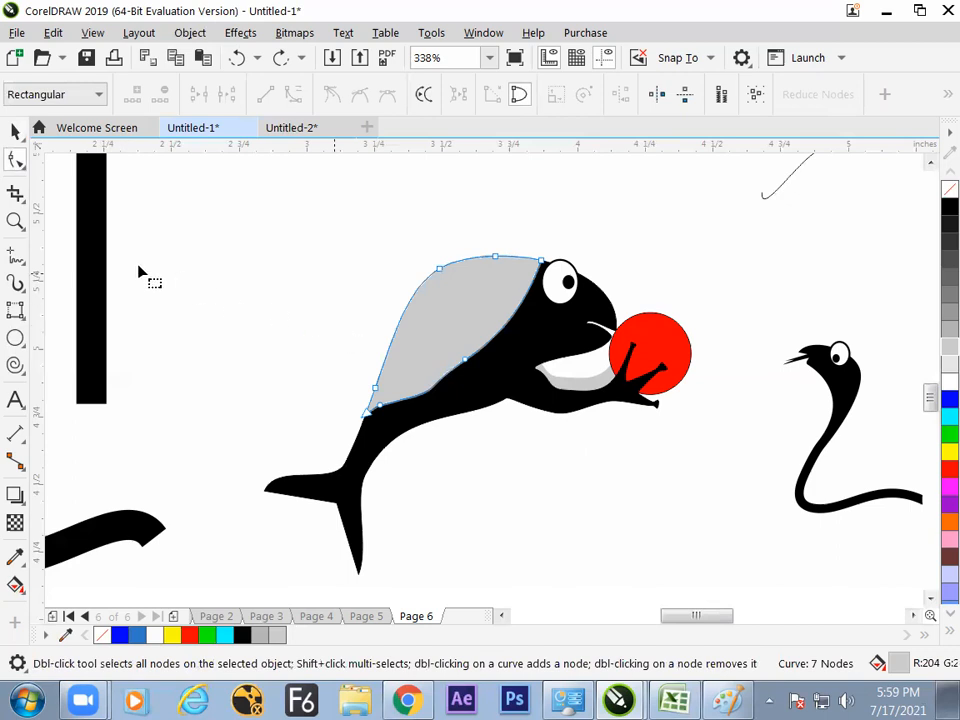
pyautogui.click(15, 131)
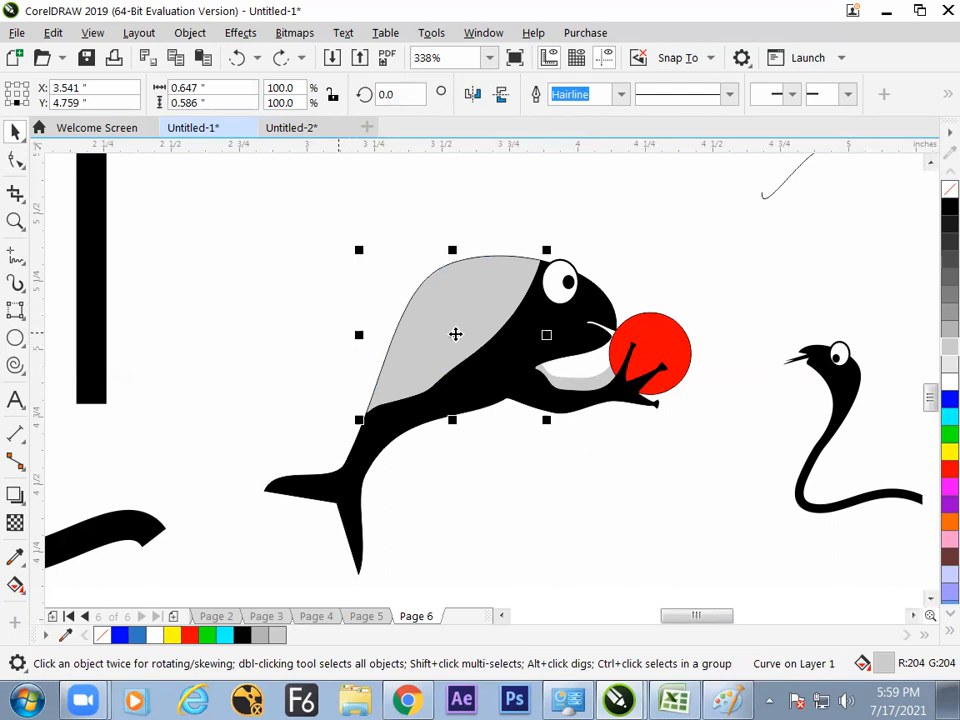
pyautogui.moveTo(355, 324); pyautogui.dragTo(311, 357)
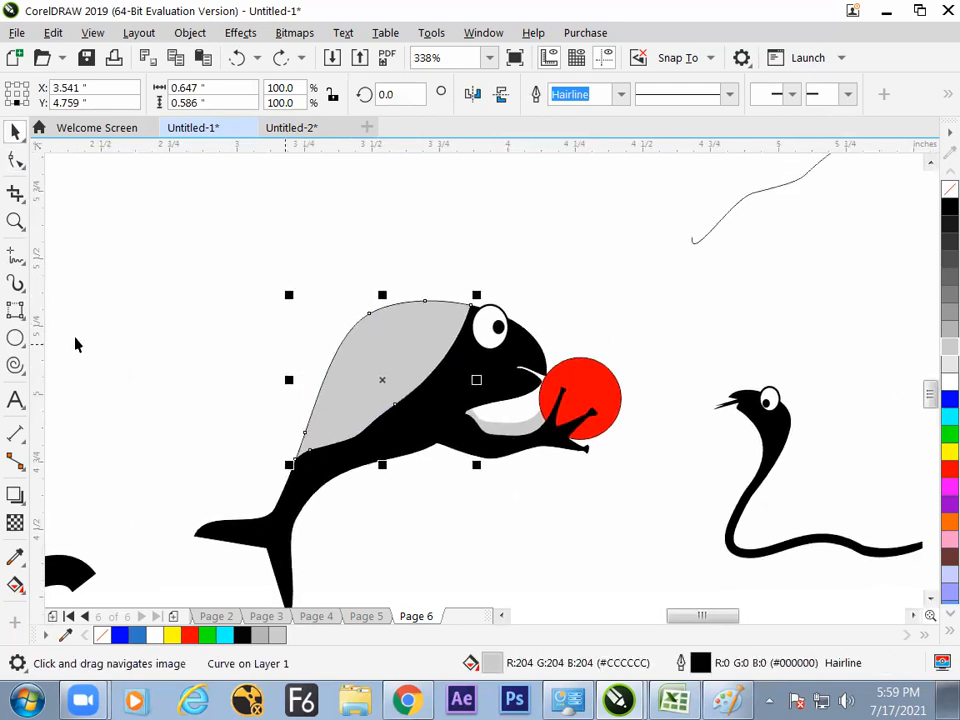
pyautogui.moveTo(214, 330); pyautogui.dragTo(293, 306)
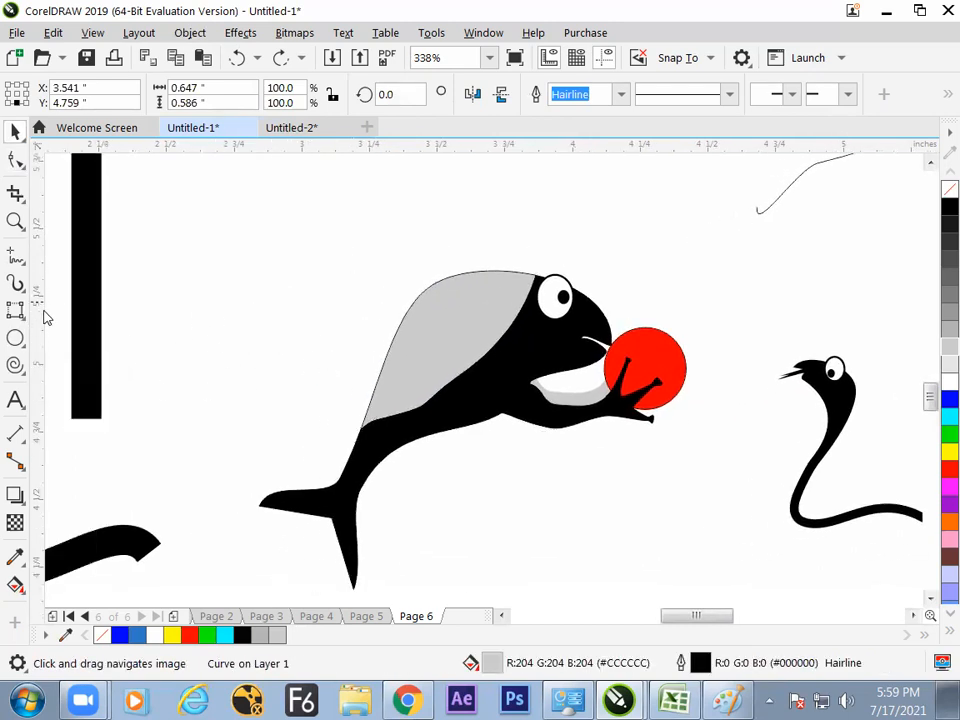
pyautogui.click(139, 33)
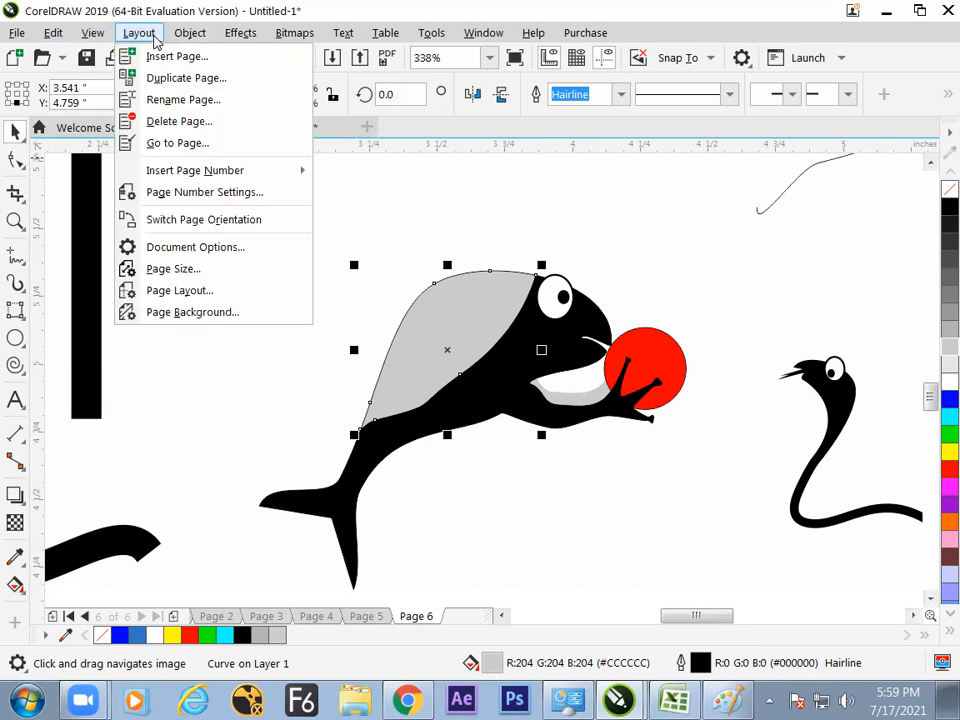
pyautogui.moveTo(190, 33)
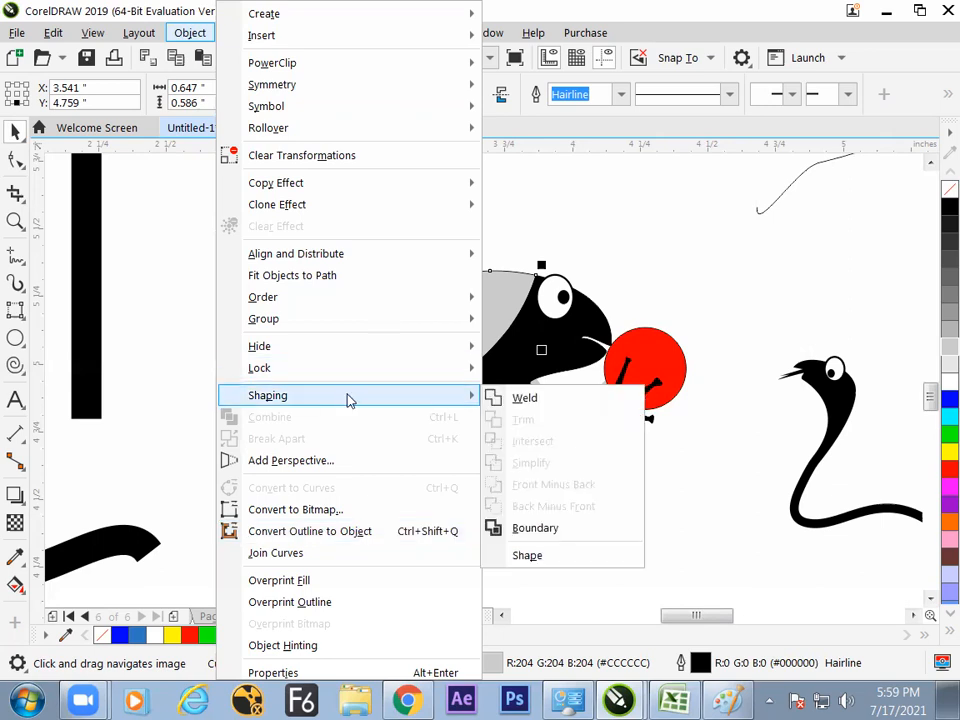
pyautogui.click(178, 290)
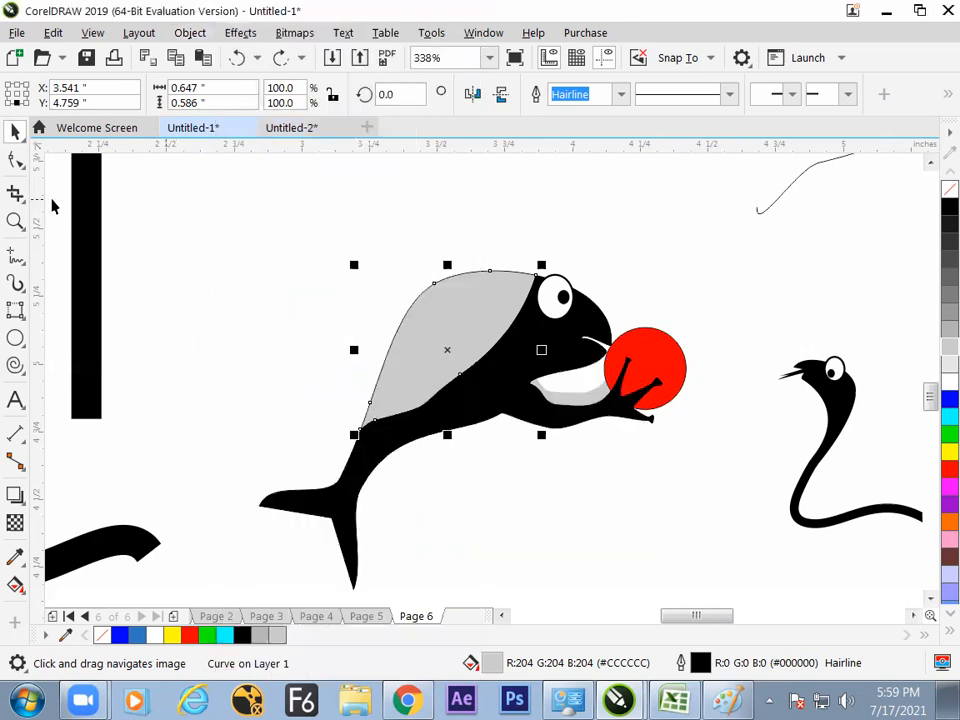
# Draw a wavy freehand curve about 0.637 by 1.053 inches behind the whale's back and set its outline to Hairline
pyautogui.click(15, 258)
pyautogui.moveTo(224, 482)
pyautogui.mouseDown()
pyautogui.moveTo(254, 353)
pyautogui.moveTo(306, 264)
pyautogui.moveTo(398, 193)
pyautogui.mouseUp()
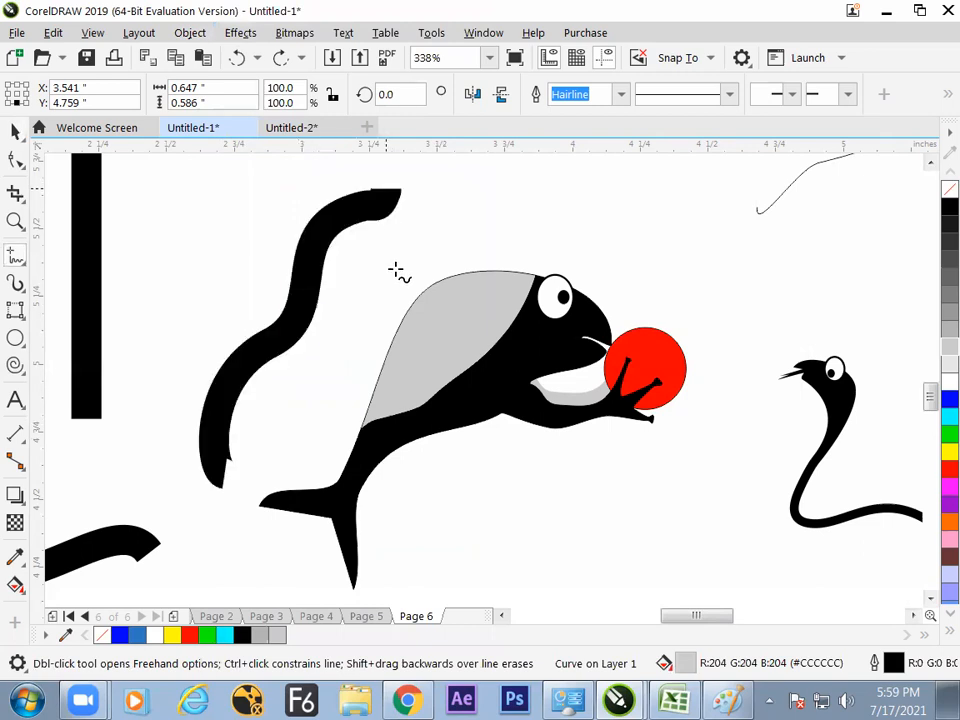
pyautogui.click(621, 93)
pyautogui.click(598, 131)
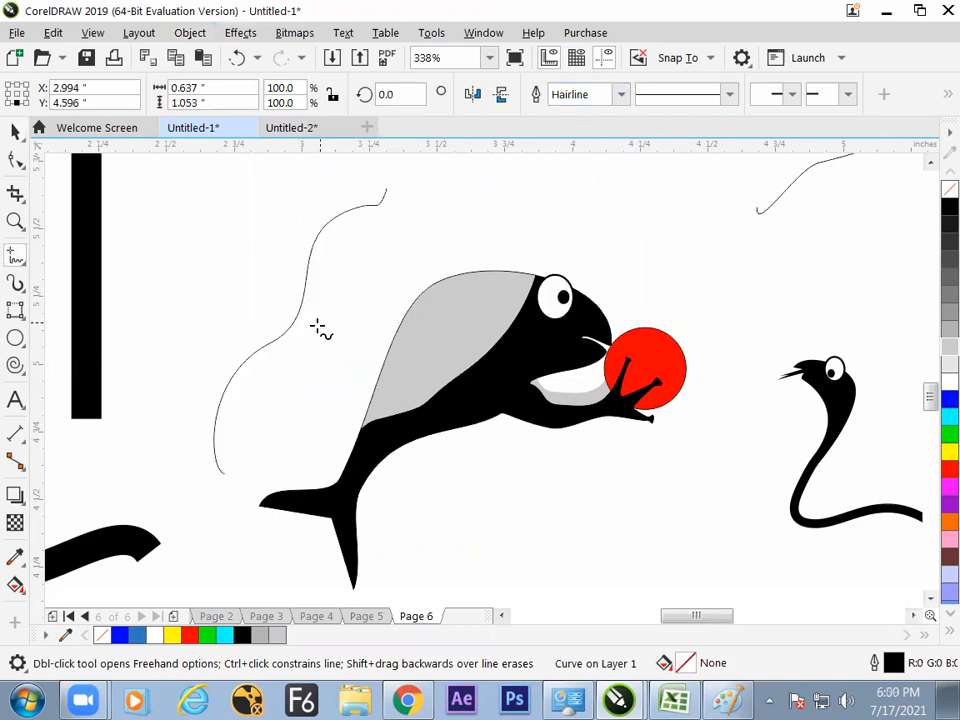
# Move the wavy hairline curve farther from the whale's back, to about X 2.843, Y 4.509 inches
pyautogui.click(15, 131)
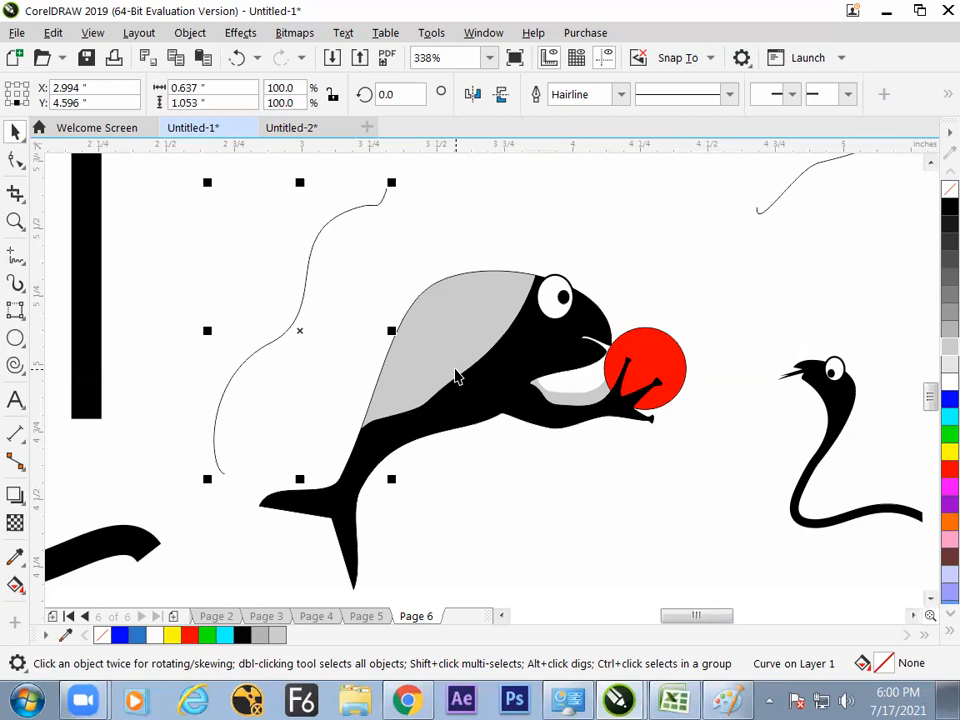
pyautogui.moveTo(308, 295); pyautogui.dragTo(281, 333)
pyautogui.click(15, 255)
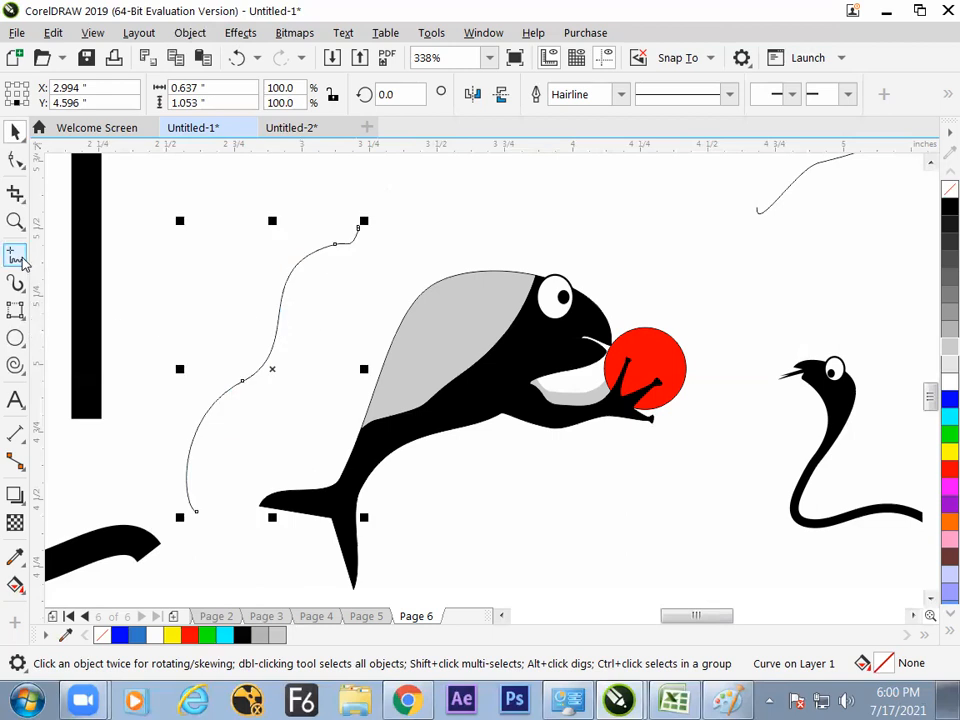
pyautogui.click(17, 134)
pyautogui.moveTo(281, 306); pyautogui.dragTo(267, 291)
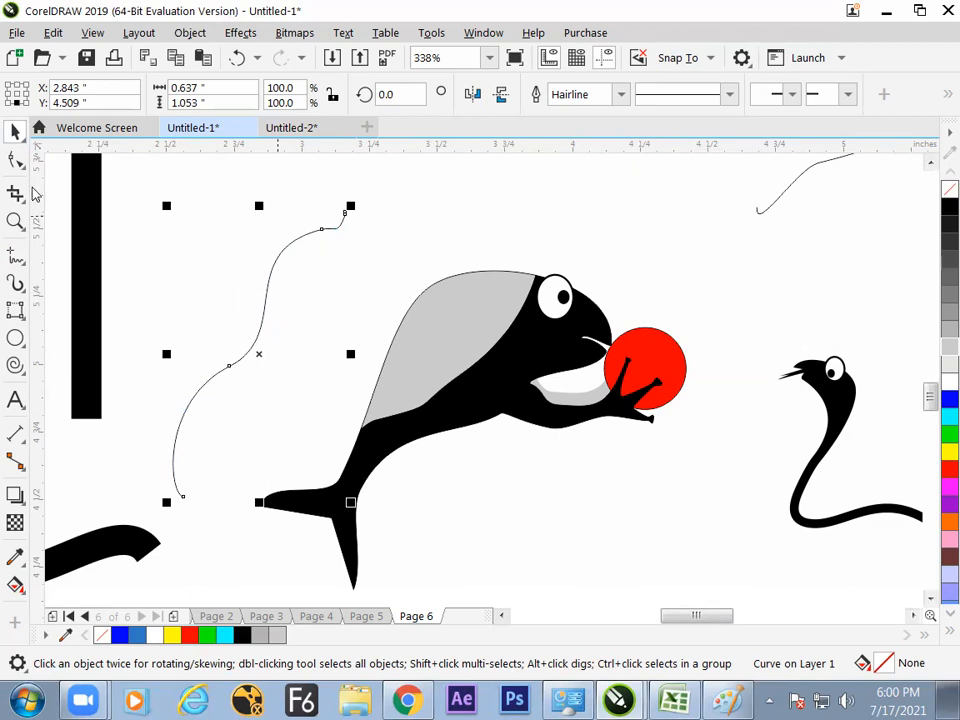
# Break the wavy curve at its middle node and at the node near its upper end
pyautogui.click(15, 160)
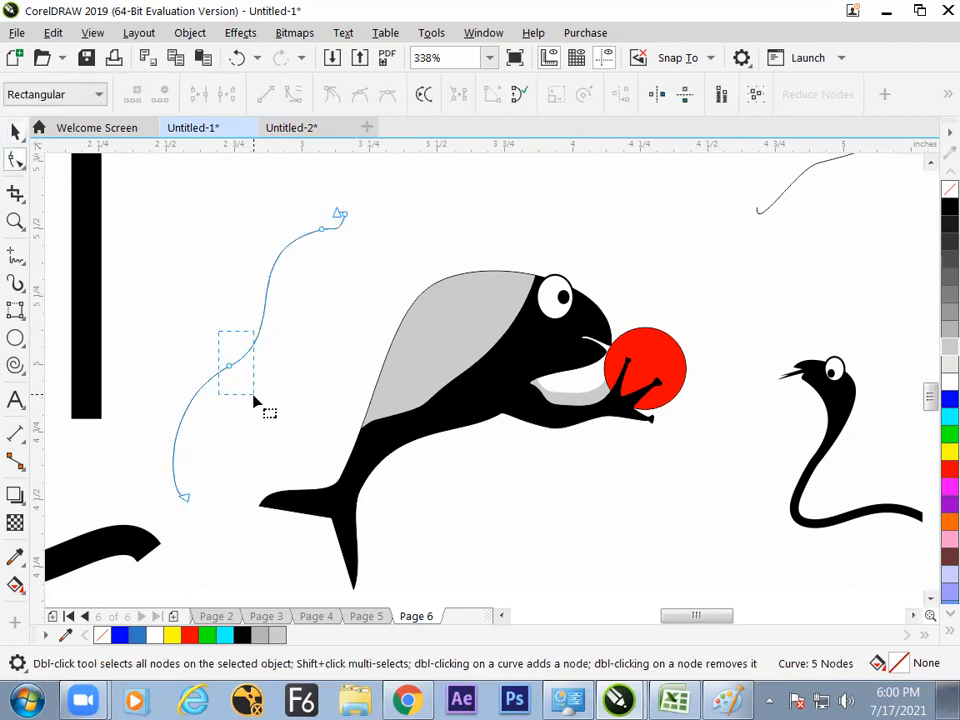
pyautogui.moveTo(254, 396); pyautogui.dragTo(255, 397)
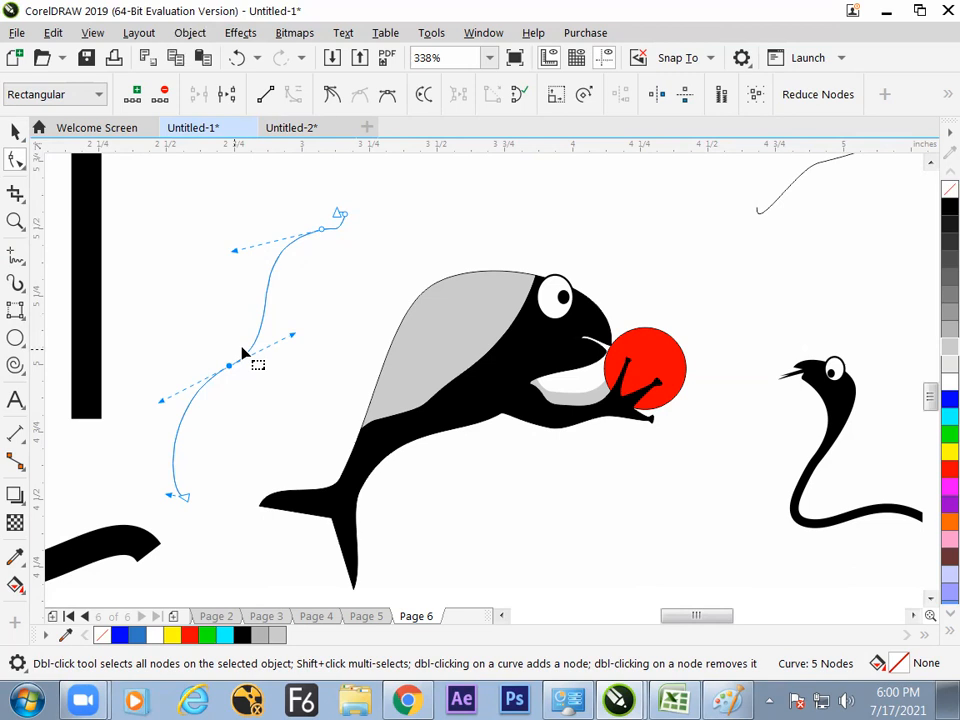
pyautogui.click(226, 94)
pyautogui.moveTo(306, 219); pyautogui.dragTo(330, 242)
pyautogui.click(226, 94)
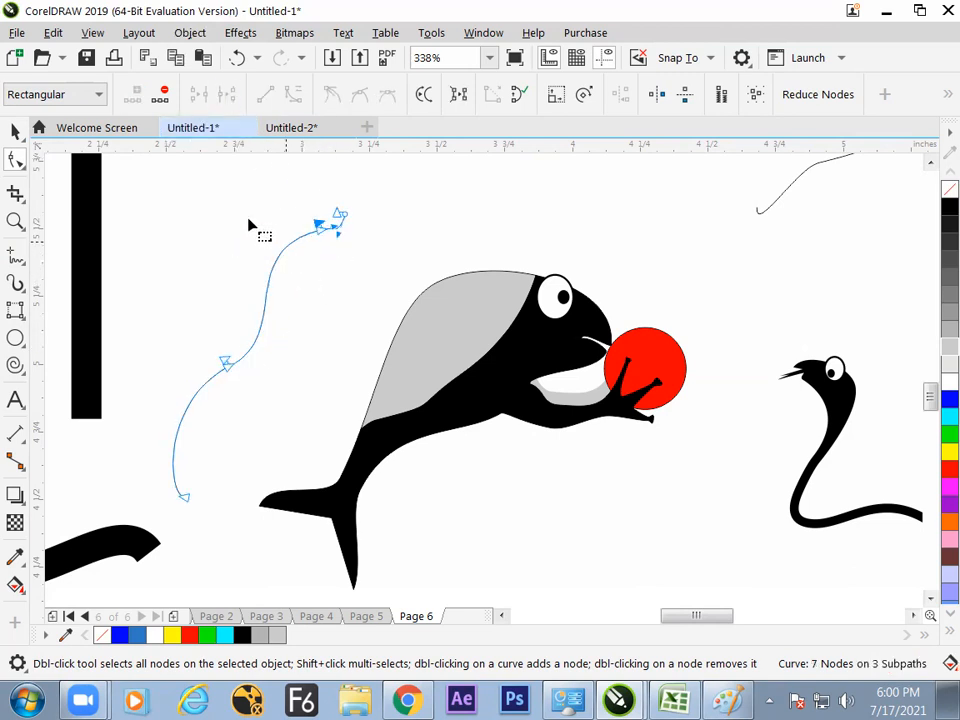
# Break the wavy hairline curve apart into separate objects at its broken nodes
pyautogui.click(15, 133)
pyautogui.click(262, 310)
pyautogui.click(292, 322)
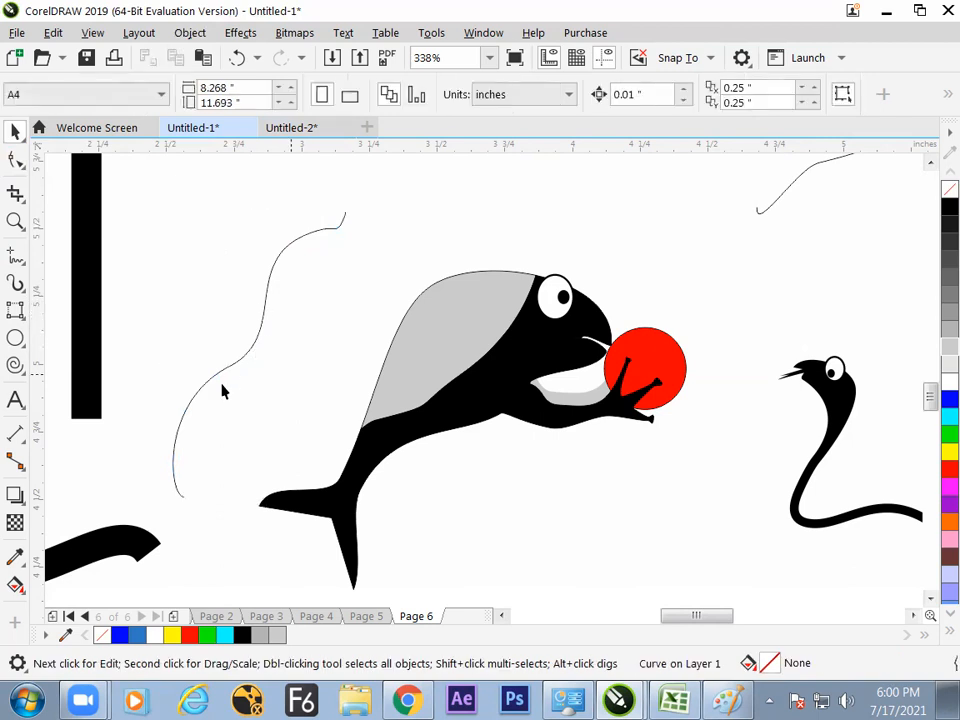
pyautogui.click(263, 317)
pyautogui.click(190, 32)
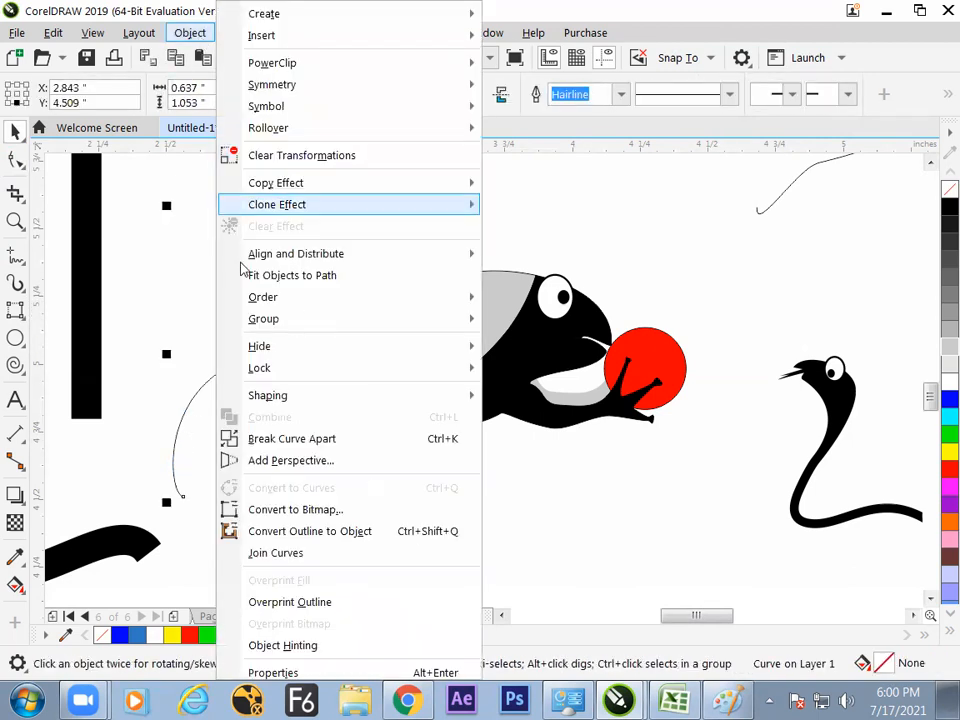
pyautogui.click(274, 440)
# Duplicate the curve's middle piece and move the copy's upper end node away from the whale, forming a branch about 0.157 by 0.56 inches
pyautogui.click(262, 337)
pyautogui.click(261, 334)
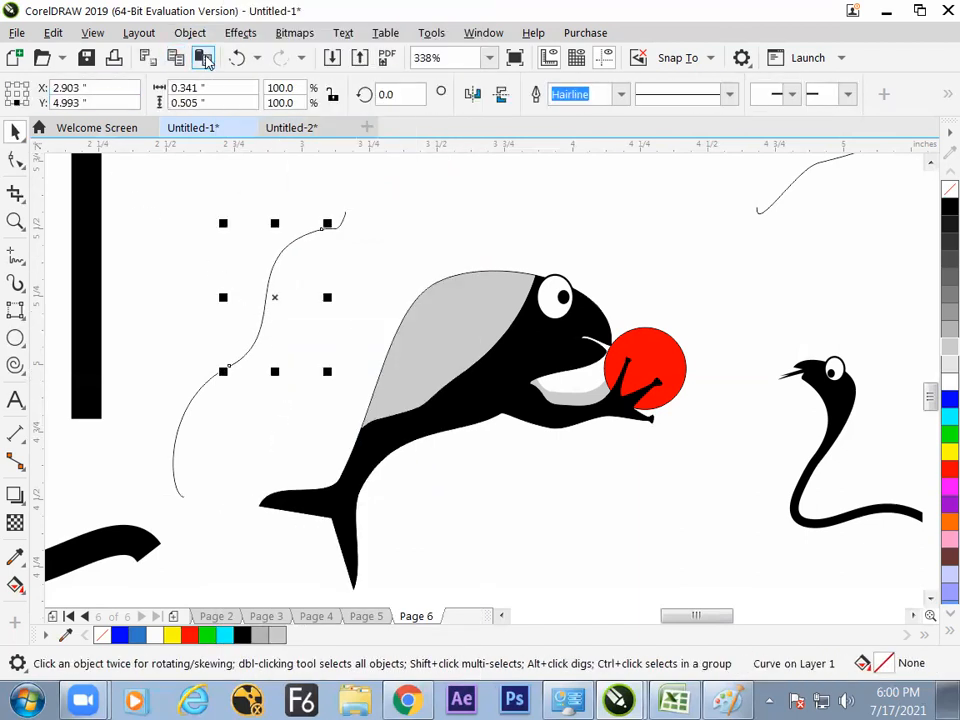
pyautogui.click(16, 160)
pyautogui.moveTo(321, 229); pyautogui.dragTo(271, 216)
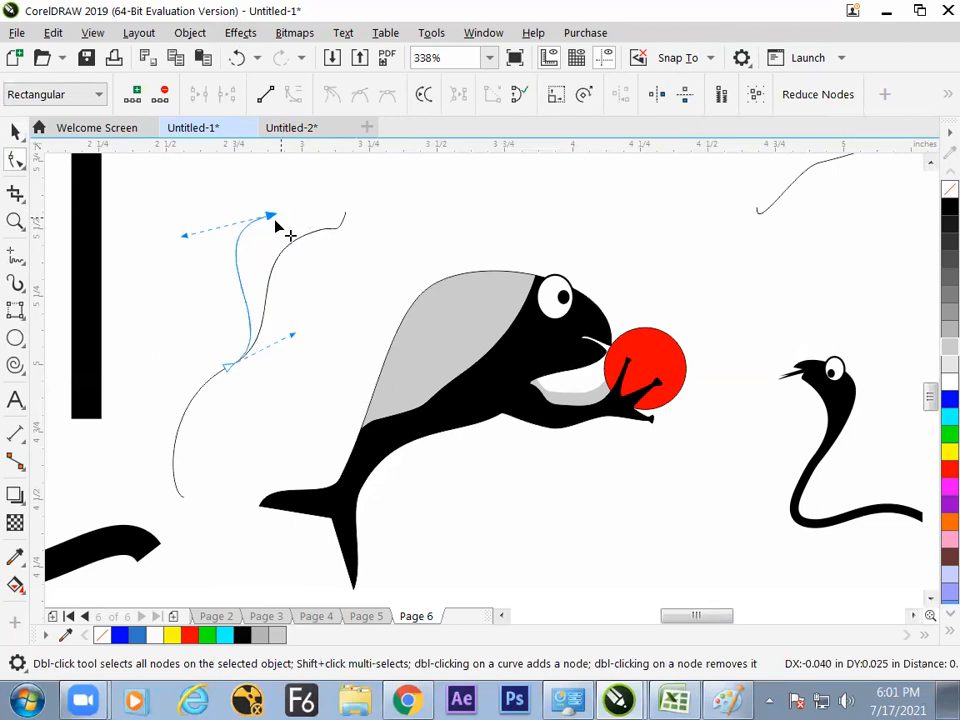
pyautogui.click(13, 133)
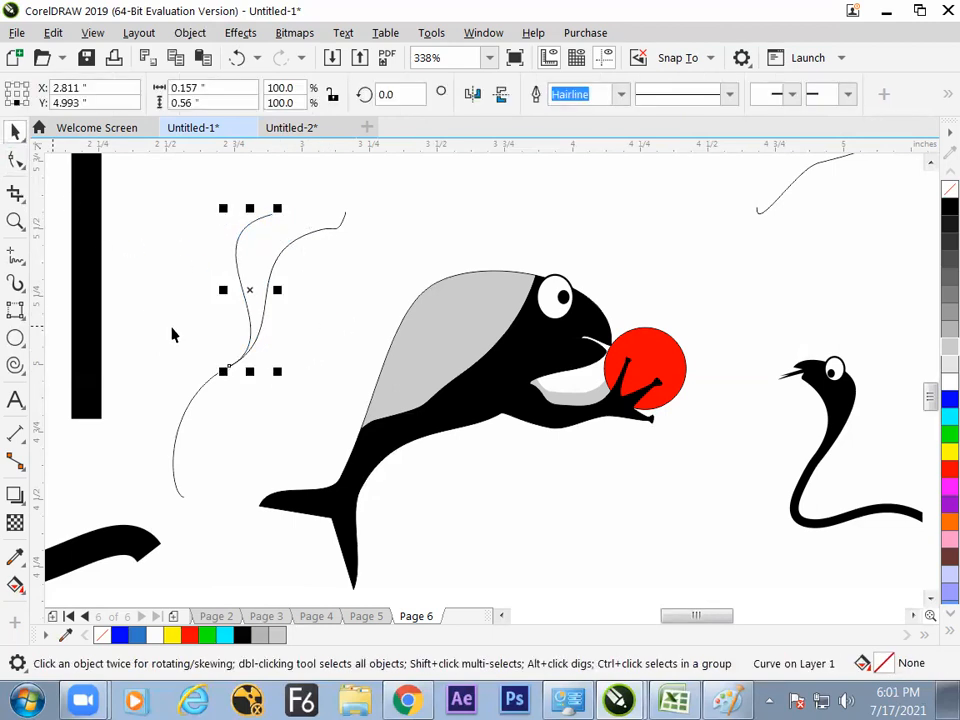
pyautogui.click(171, 332)
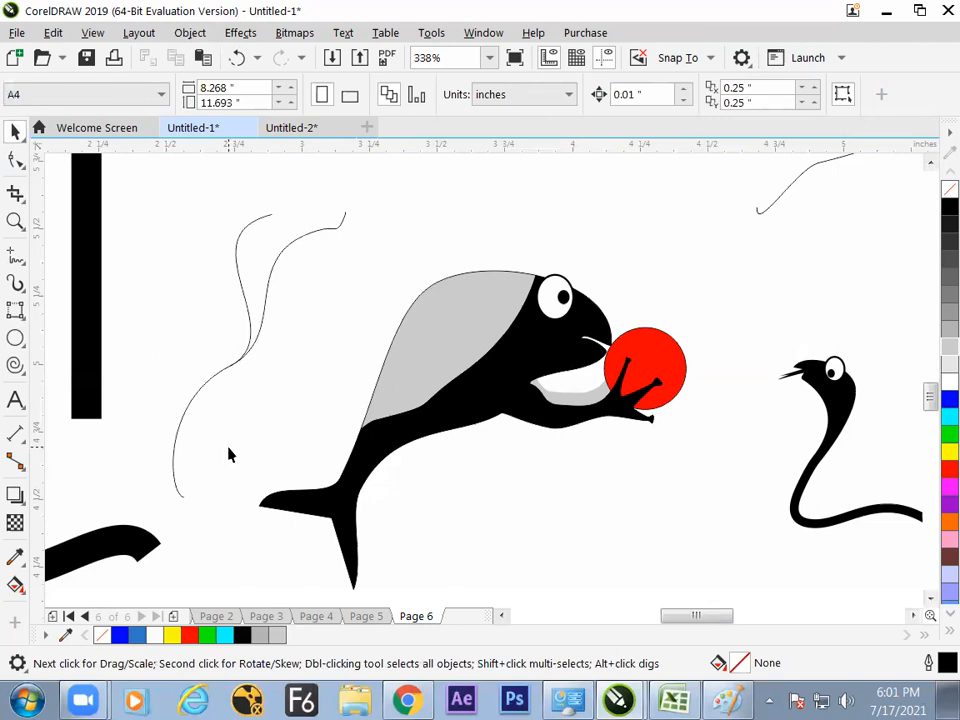
# Add a node midway along the new branch, break the curve there and break it apart into two objects
pyautogui.click(245, 305)
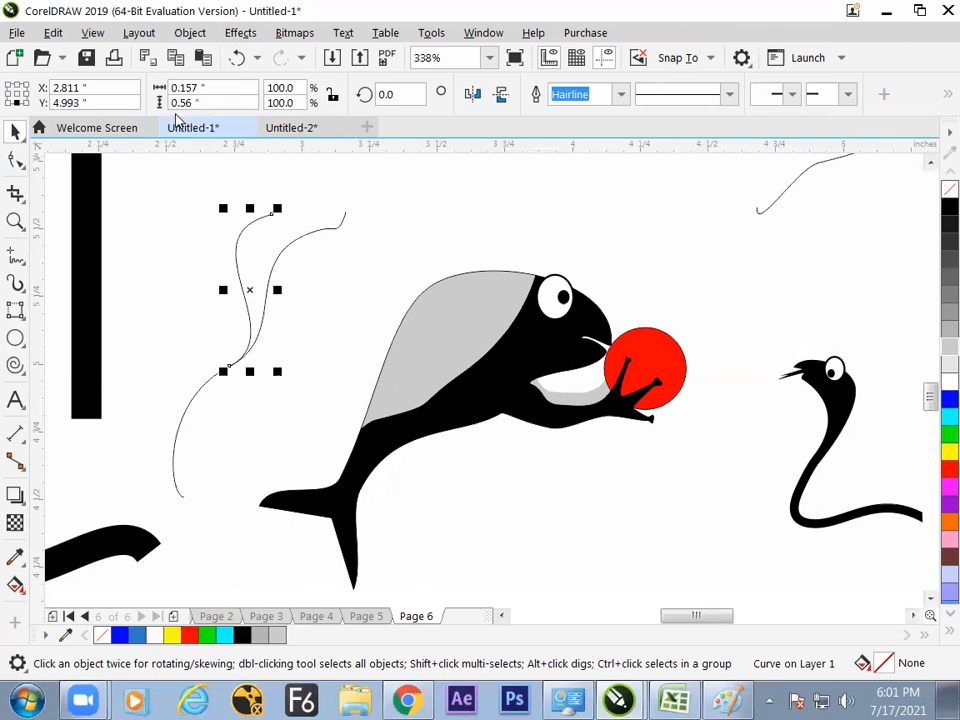
pyautogui.click(15, 160)
pyautogui.click(272, 215)
pyautogui.click(133, 93)
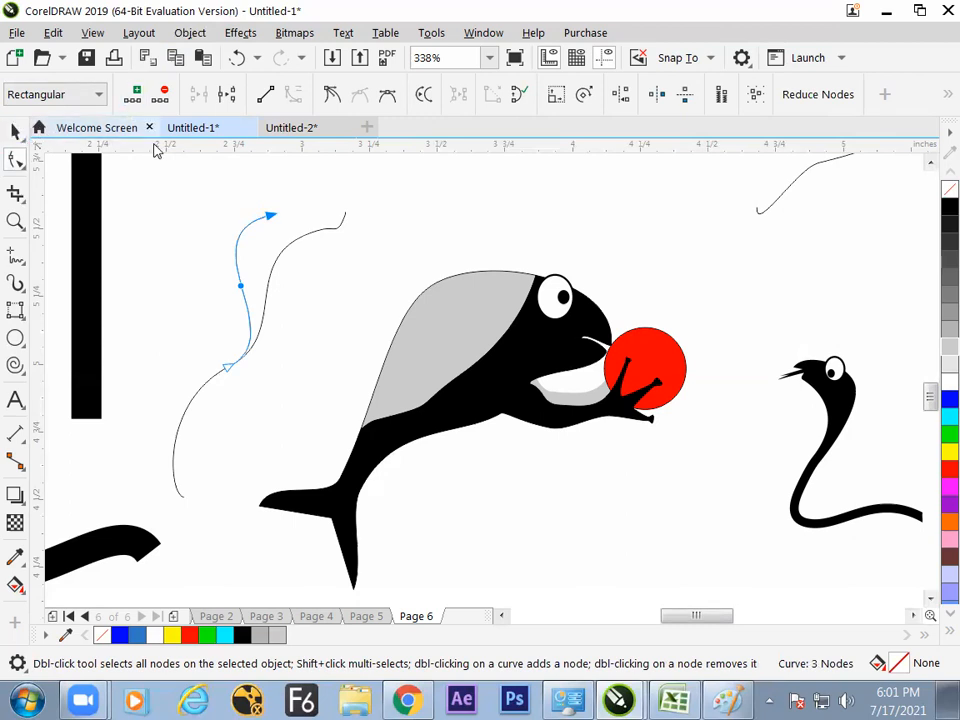
pyautogui.click(240, 287)
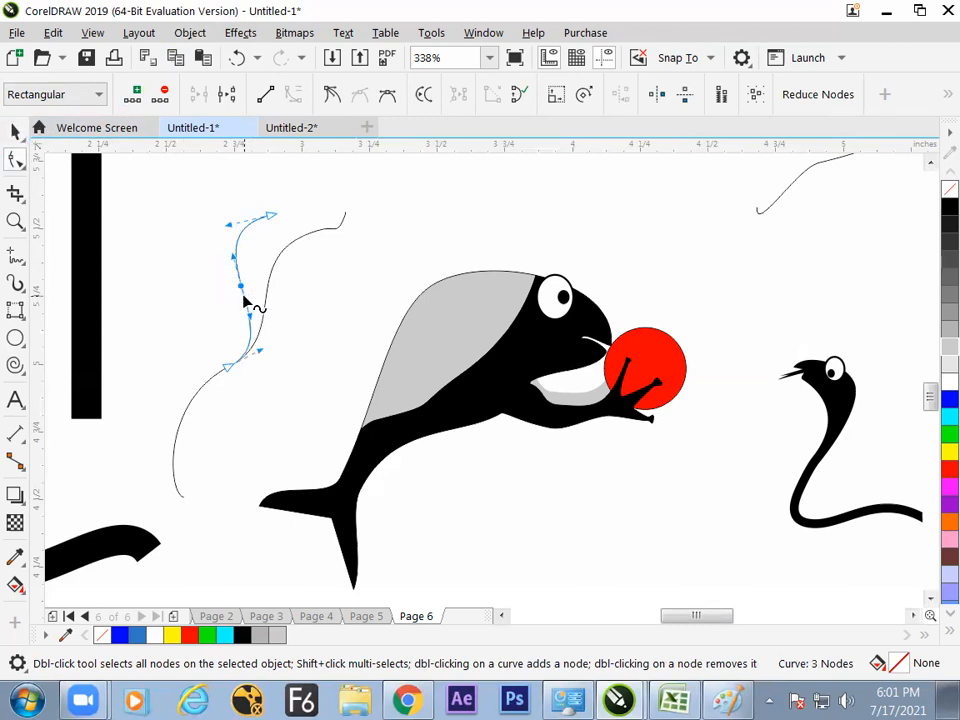
pyautogui.click(227, 96)
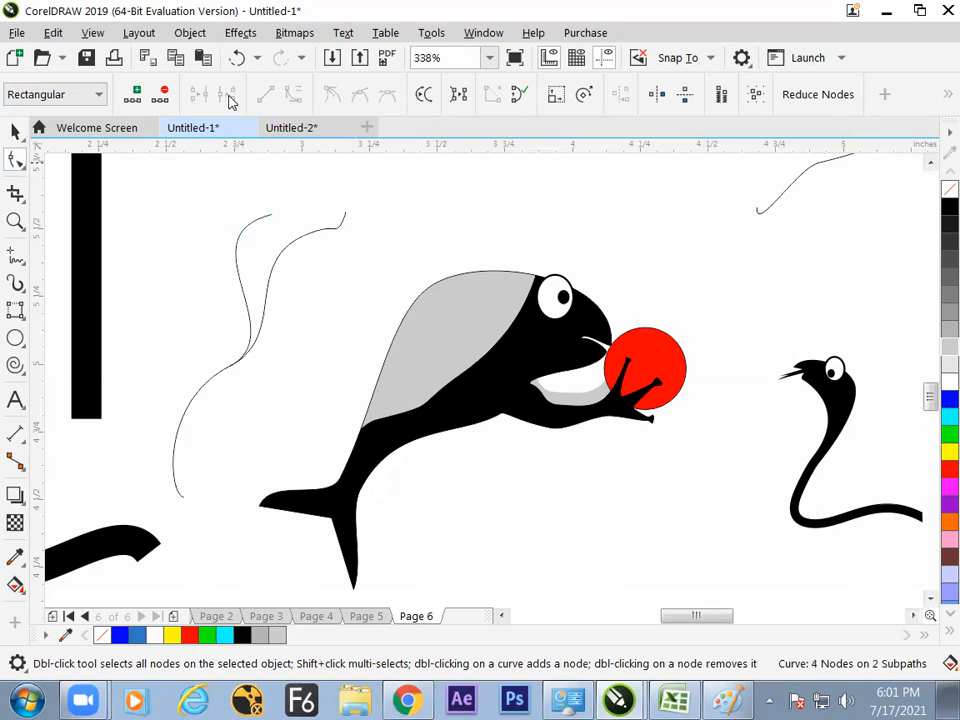
pyautogui.click(190, 32)
pyautogui.click(285, 440)
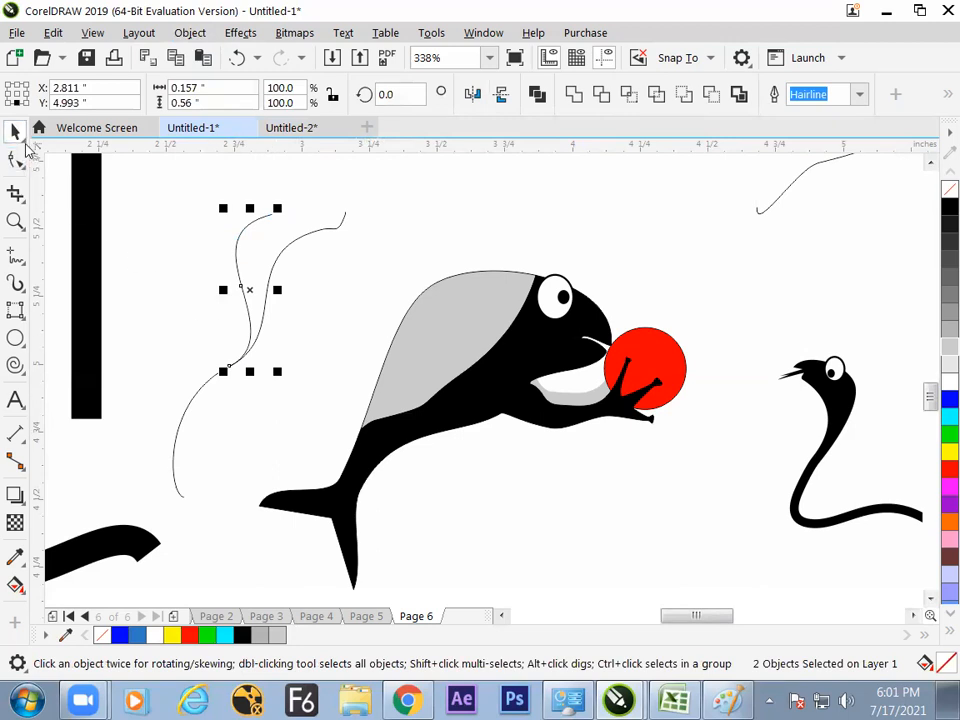
# Duplicate the branch's upper piece and swing the copy's end node away from the whale to form a third branch
pyautogui.click(174, 264)
pyautogui.click(247, 307)
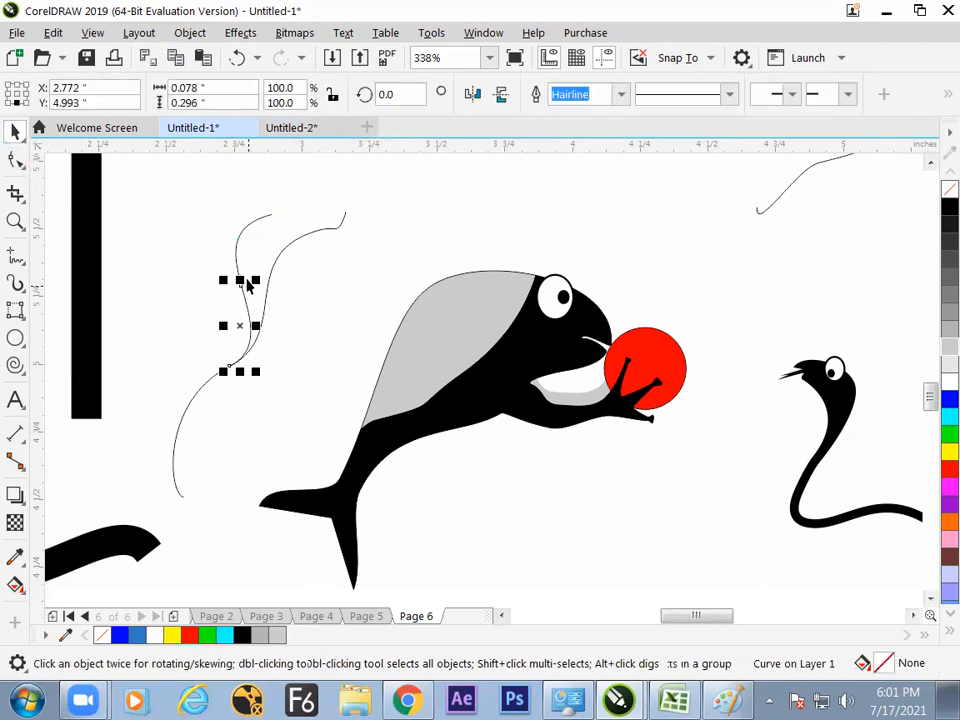
pyautogui.click(236, 251)
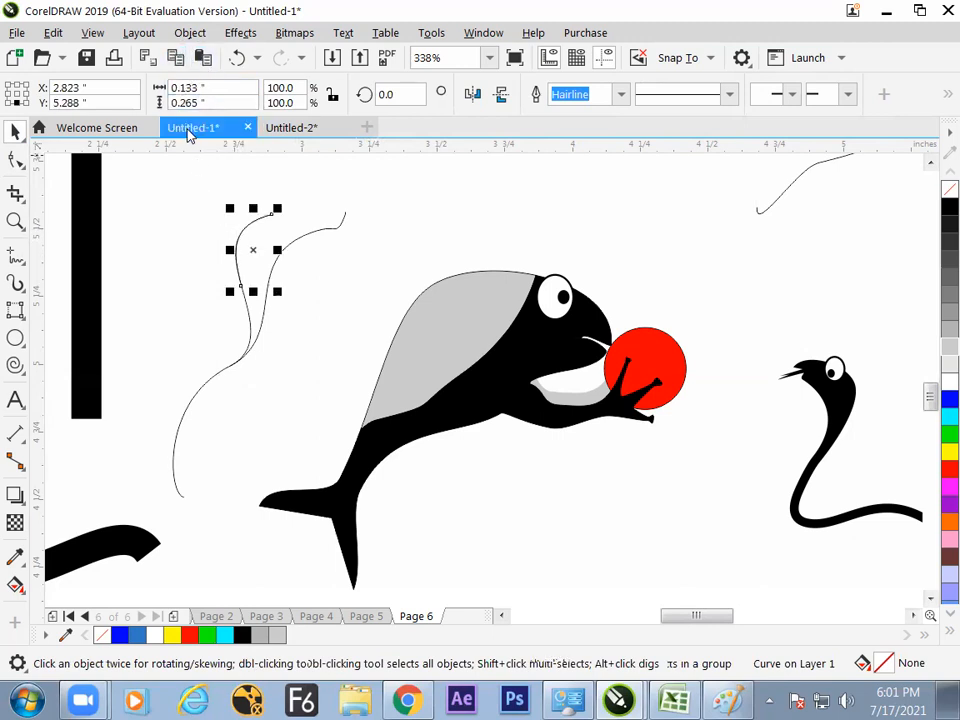
pyautogui.click(15, 158)
pyautogui.moveTo(270, 215); pyautogui.dragTo(188, 234)
pyautogui.click(216, 320)
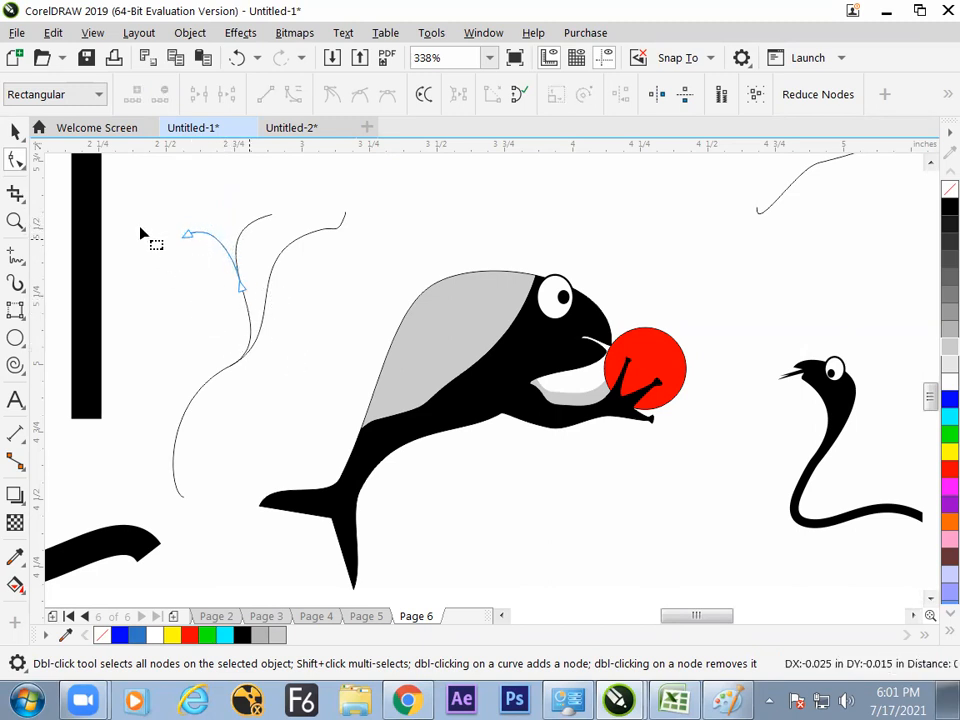
pyautogui.press('space')
pyautogui.click(193, 311)
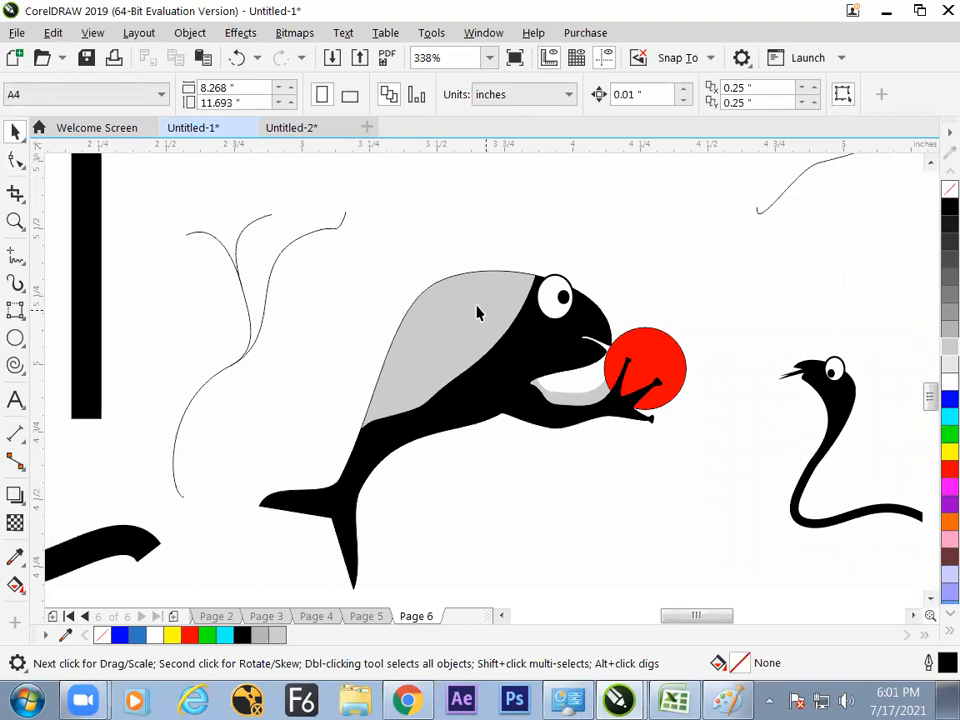
# Add two nodes to the upper piece of the middle branch and break the curve at the node nearer its tip
pyautogui.click(323, 228)
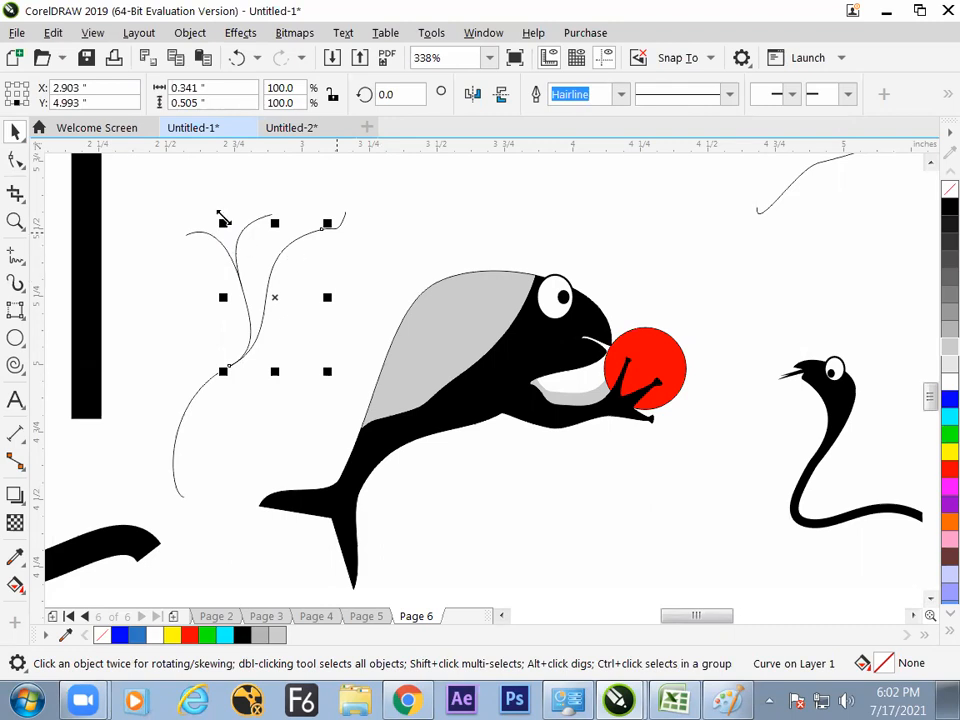
pyautogui.click(15, 160)
pyautogui.click(271, 215)
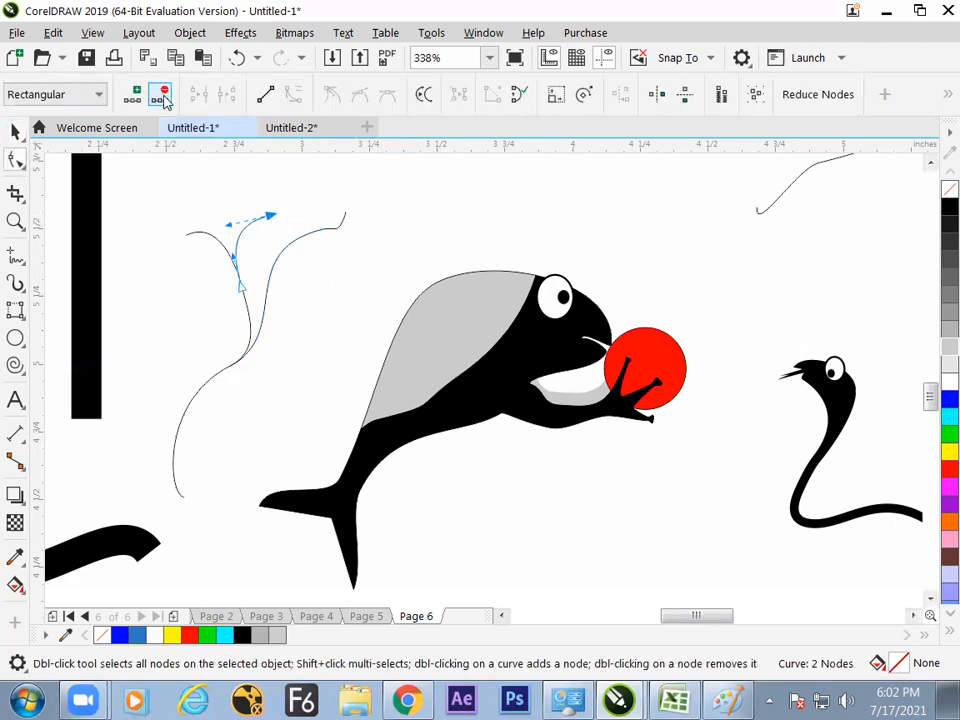
pyautogui.click(165, 98)
pyautogui.click(136, 97)
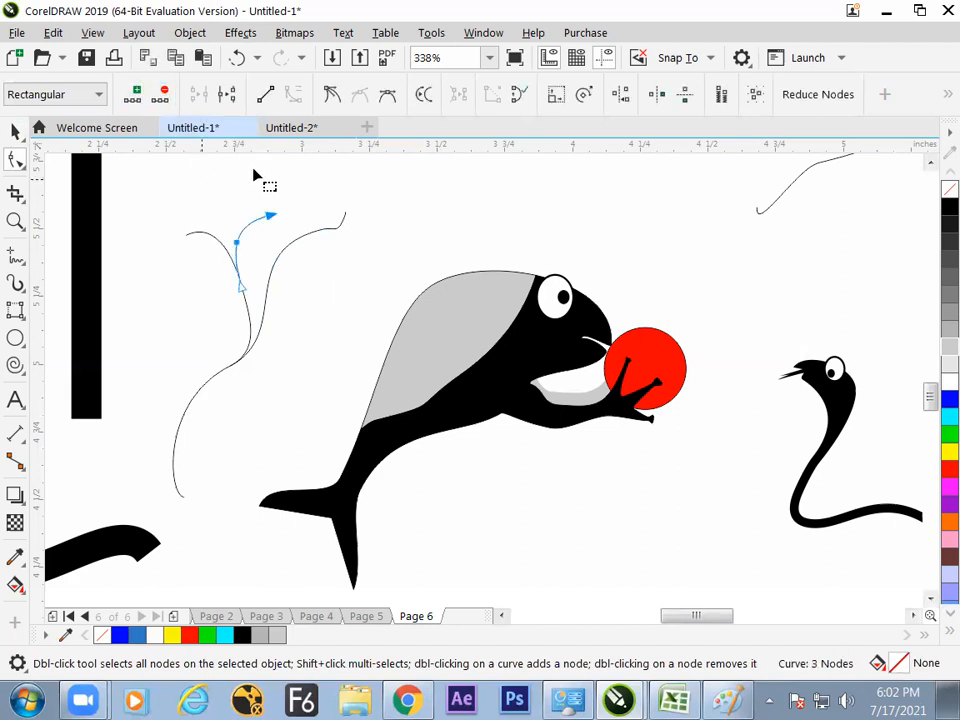
pyautogui.click(272, 215)
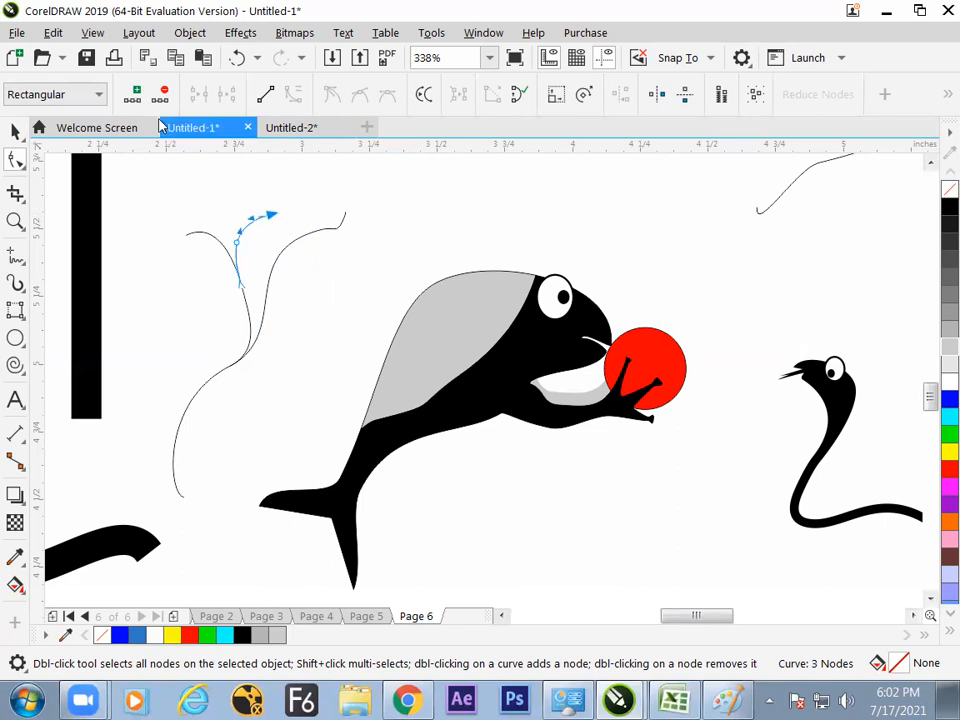
pyautogui.click(136, 94)
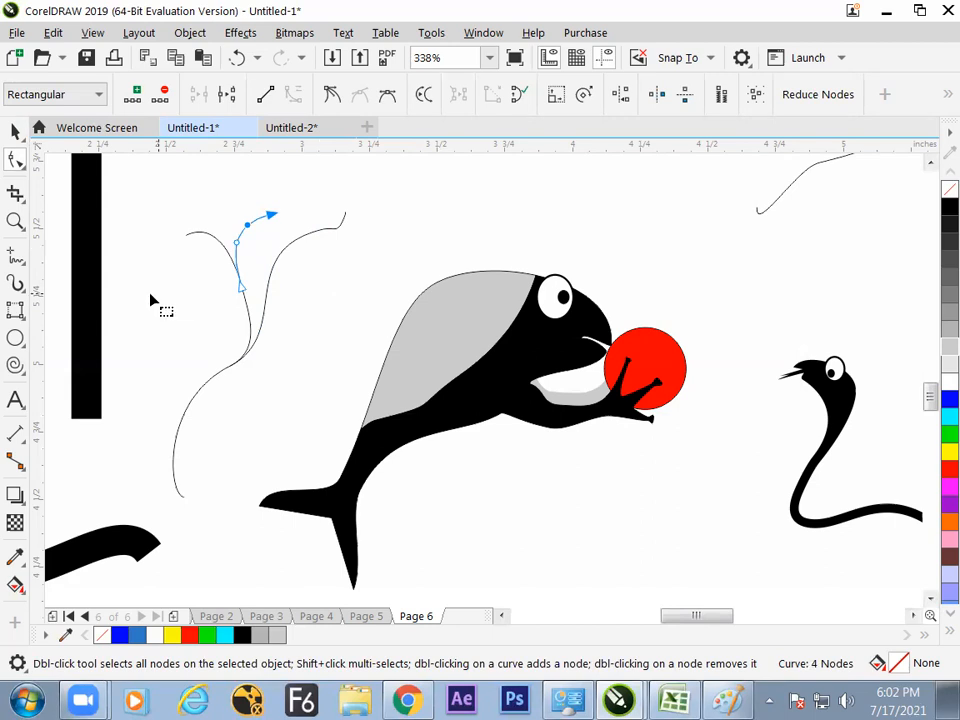
pyautogui.click(248, 225)
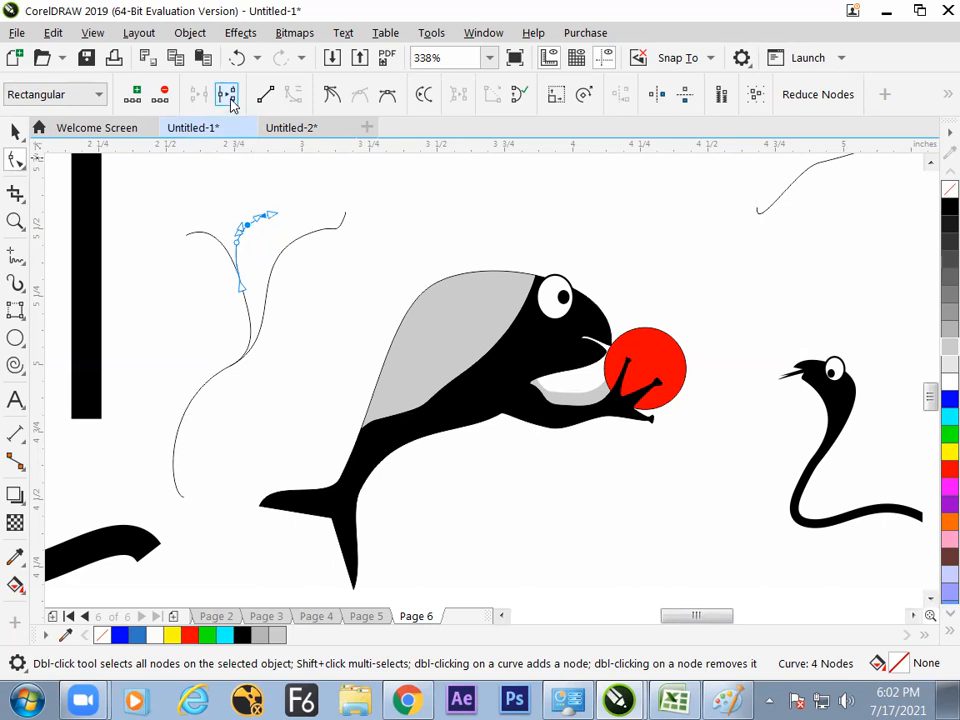
# Break the middle branch's upper piece apart and select its short tip piece alone
pyautogui.click(15, 131)
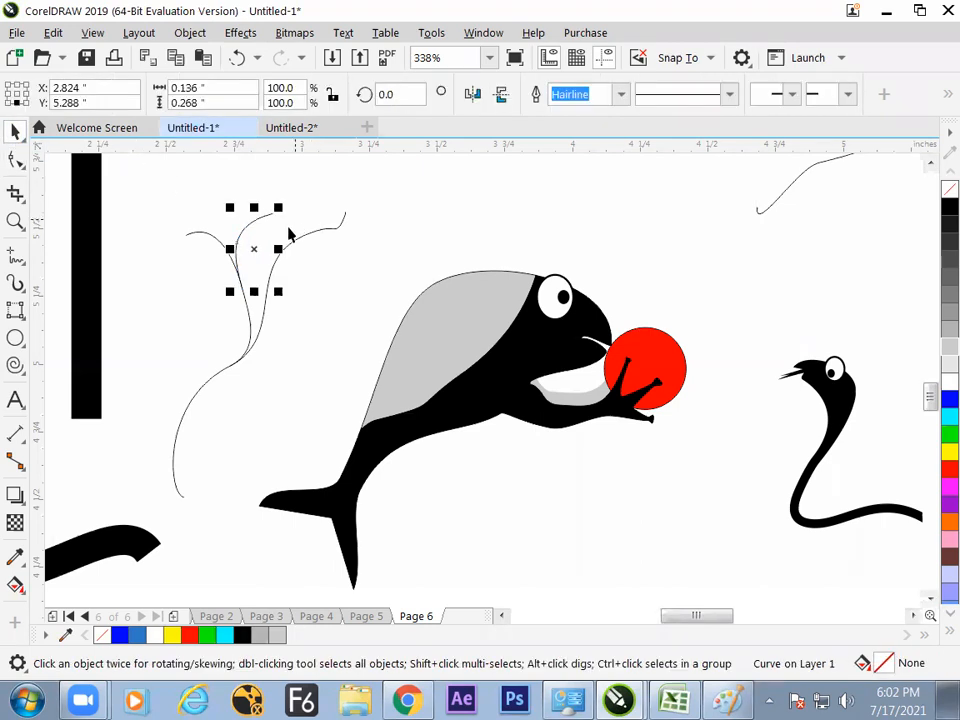
pyautogui.click(289, 233)
pyautogui.click(317, 210)
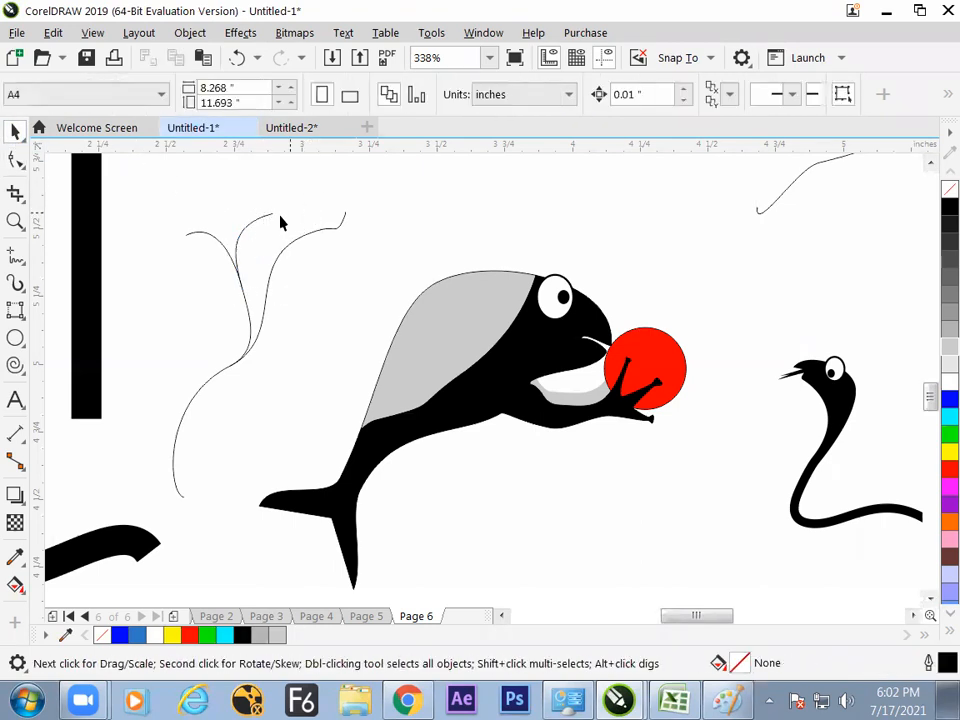
pyautogui.click(277, 221)
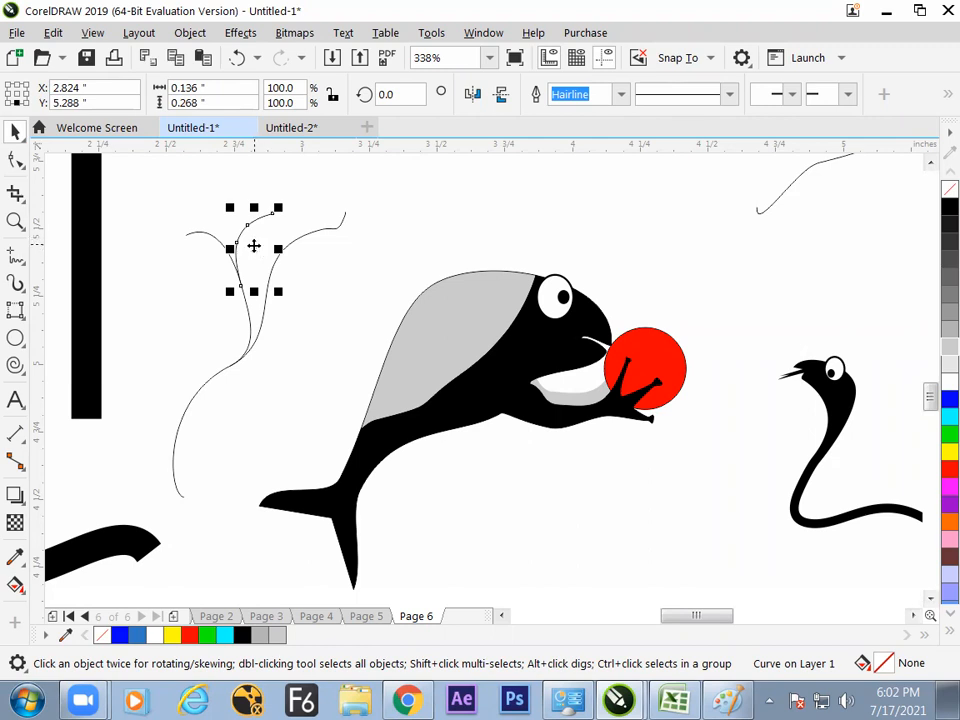
pyautogui.click(15, 162)
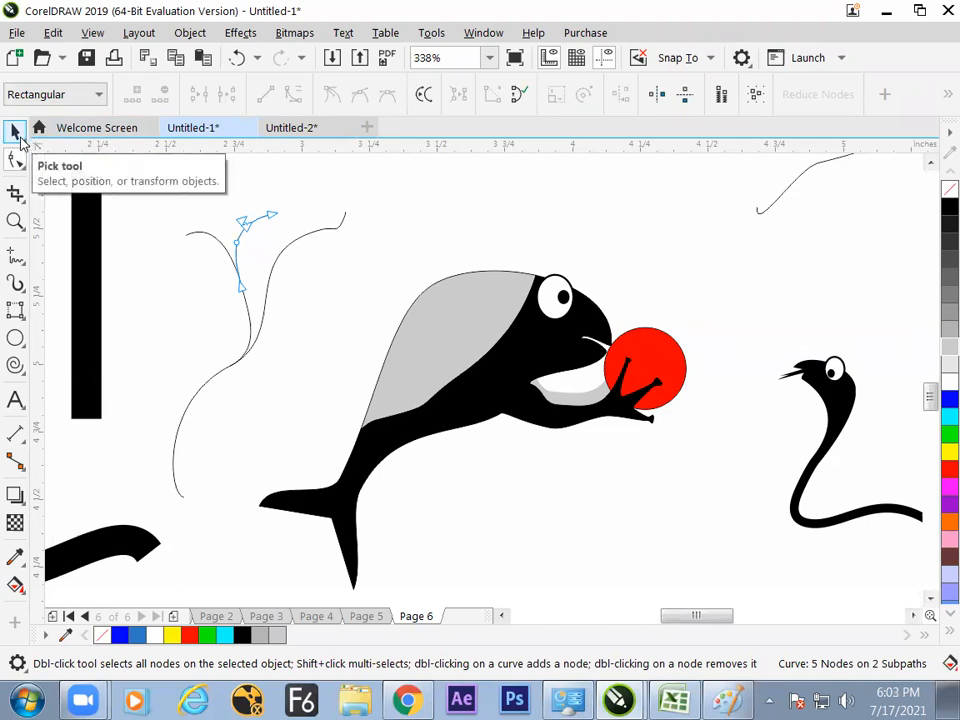
pyautogui.click(20, 140)
pyautogui.click(289, 196)
pyautogui.click(260, 218)
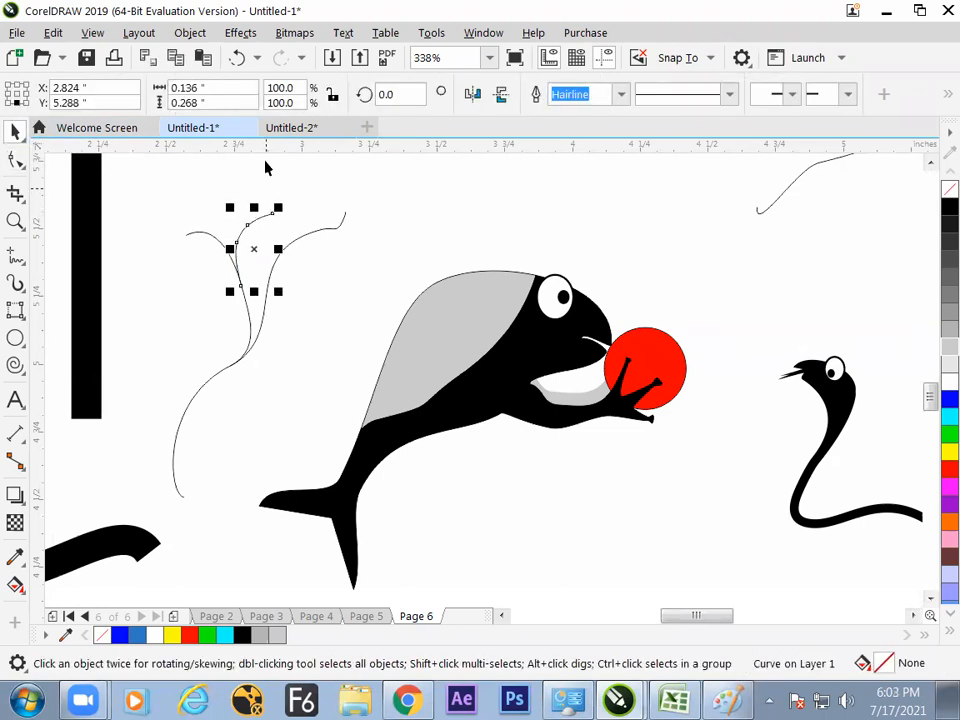
pyautogui.click(190, 33)
pyautogui.click(285, 438)
pyautogui.click(305, 204)
pyautogui.click(261, 217)
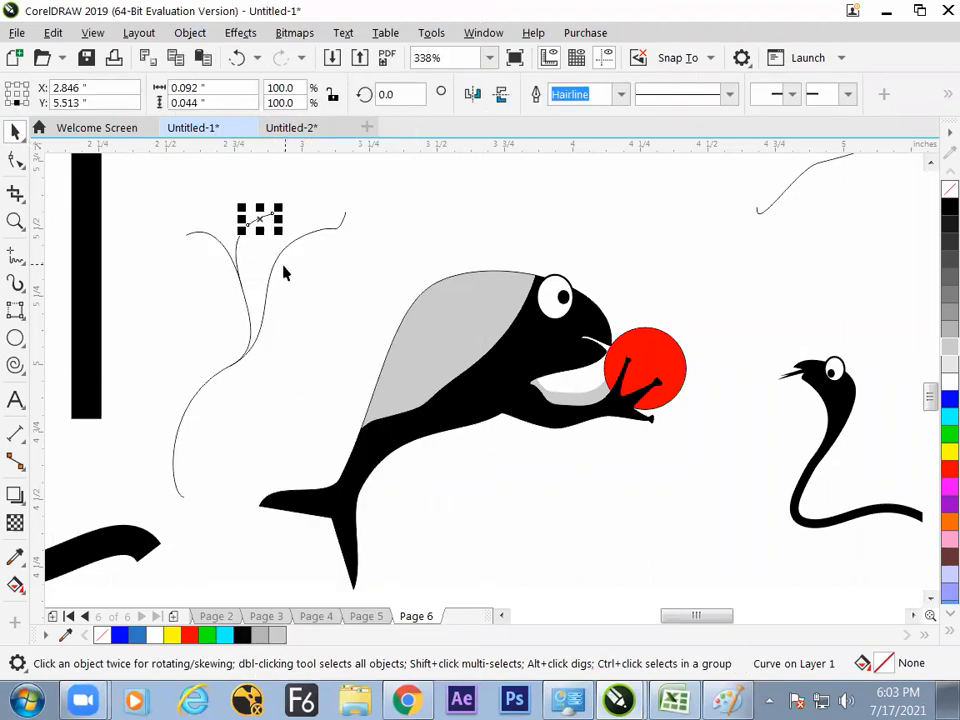
# Convert the outline of the middle branch's tip piece to an object
pyautogui.click(140, 32)
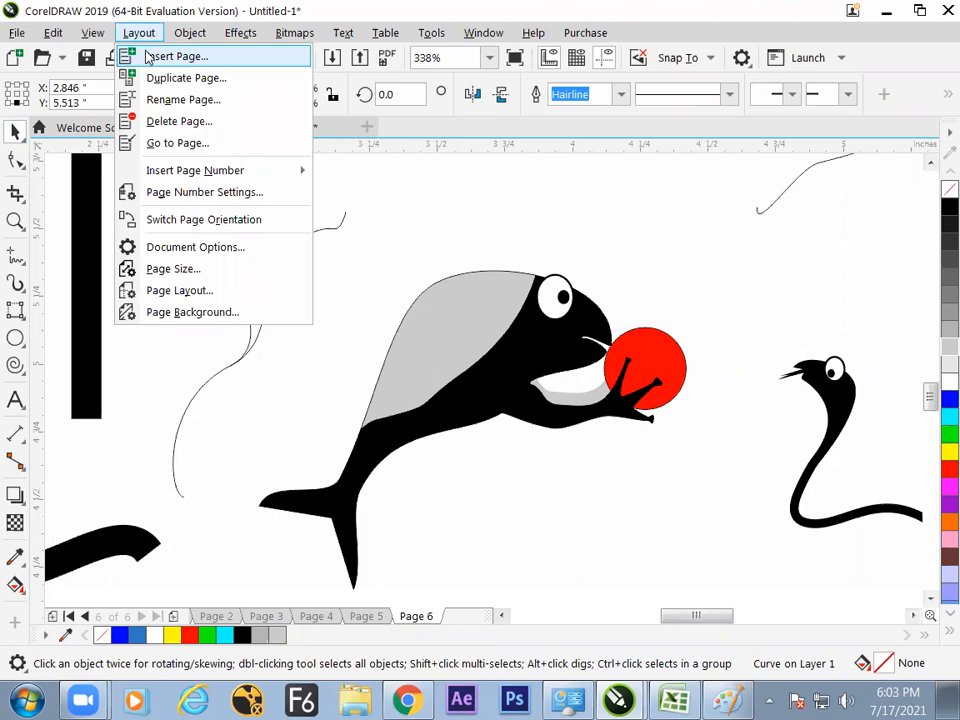
pyautogui.moveTo(94, 36)
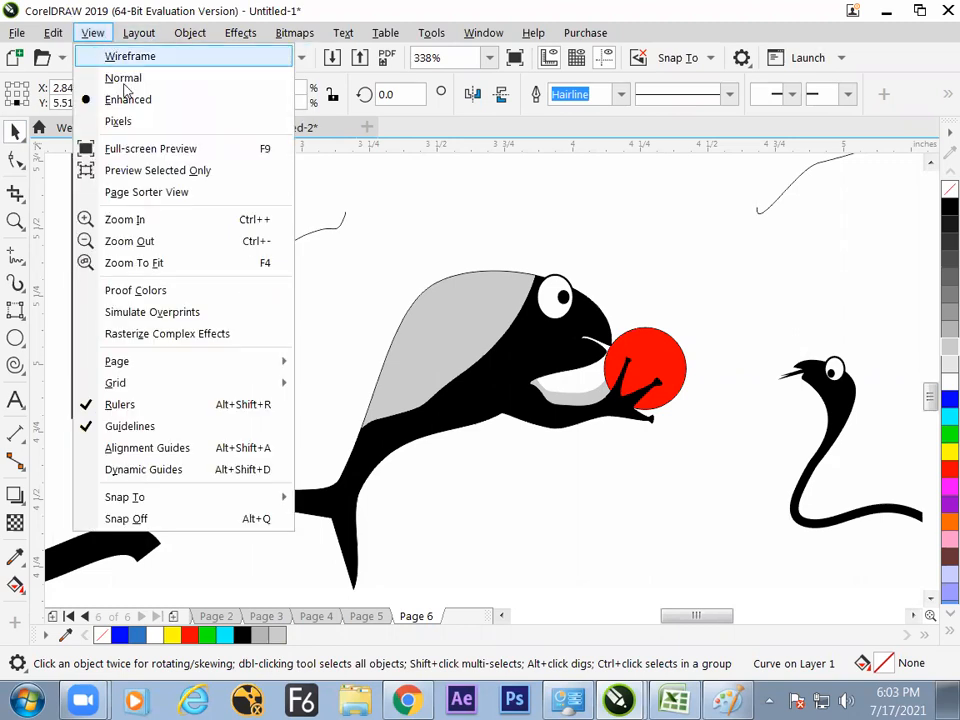
pyautogui.moveTo(190, 32)
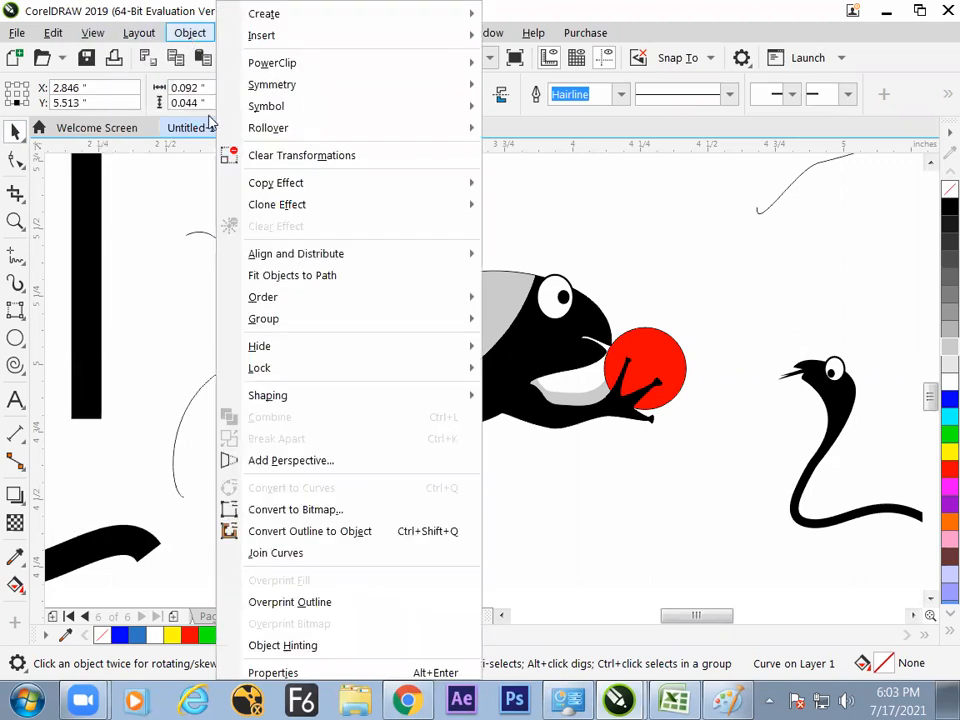
pyautogui.click(316, 531)
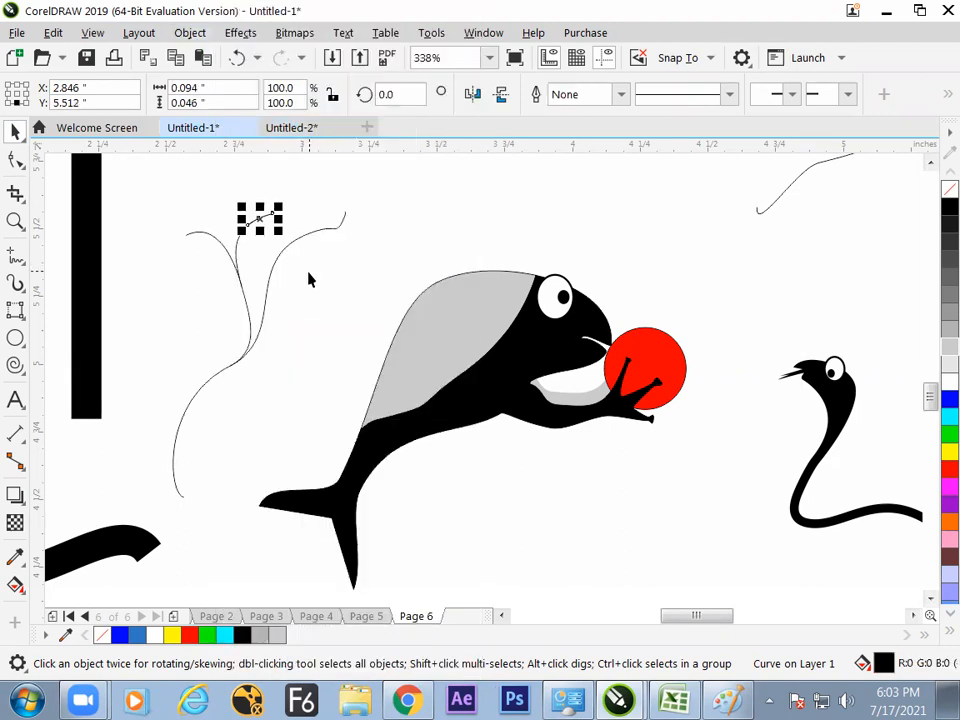
# Reshape the converted tip piece into a leaf by pulling its two long edges outward on opposite sides
pyautogui.press('z')
pyautogui.moveTo(224, 187); pyautogui.dragTo(306, 276)
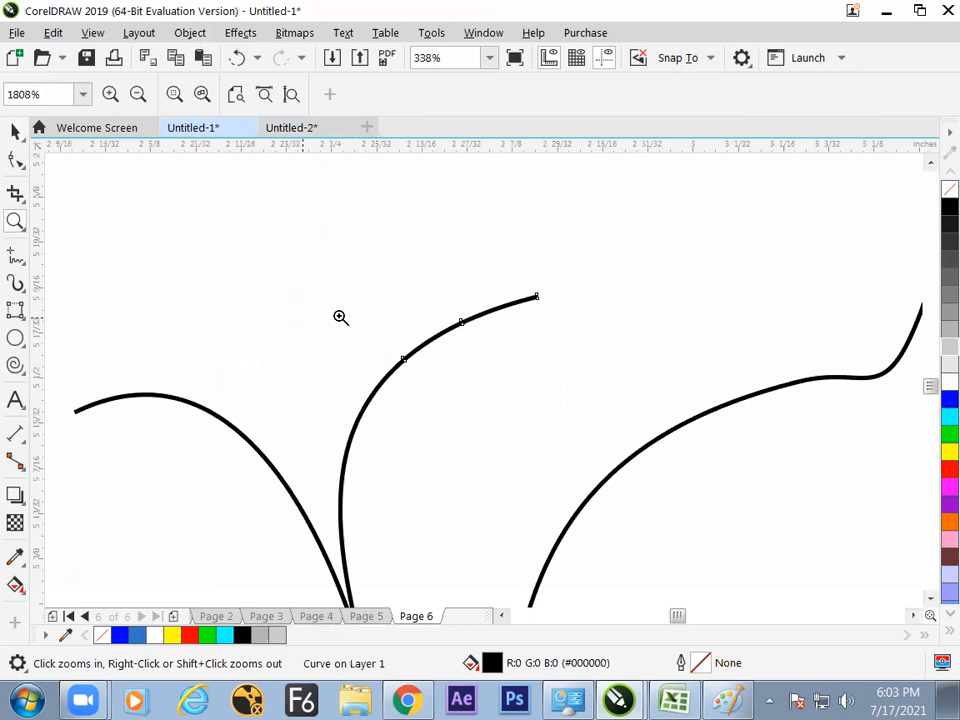
pyautogui.click(15, 128)
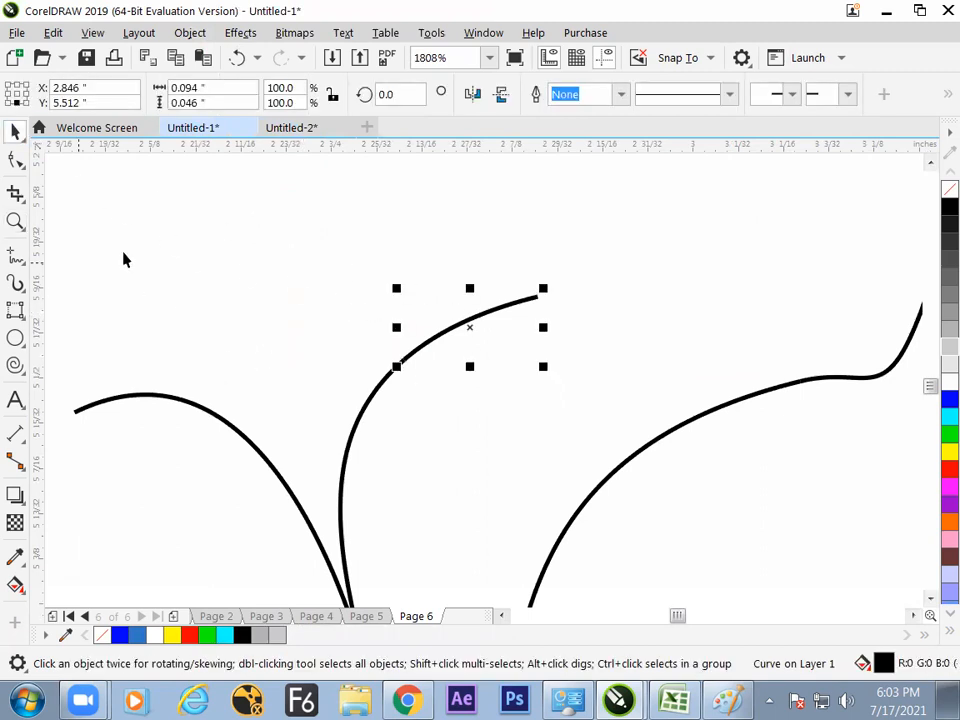
pyautogui.click(15, 158)
pyautogui.moveTo(466, 338); pyautogui.dragTo(452, 295)
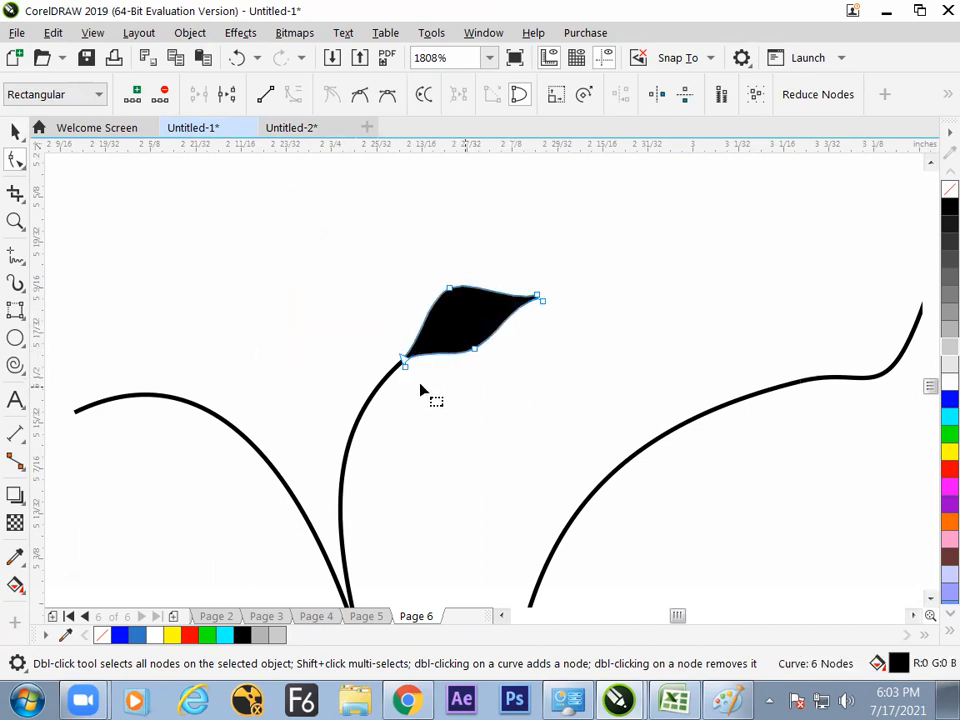
pyautogui.press('space')
pyautogui.click(295, 432)
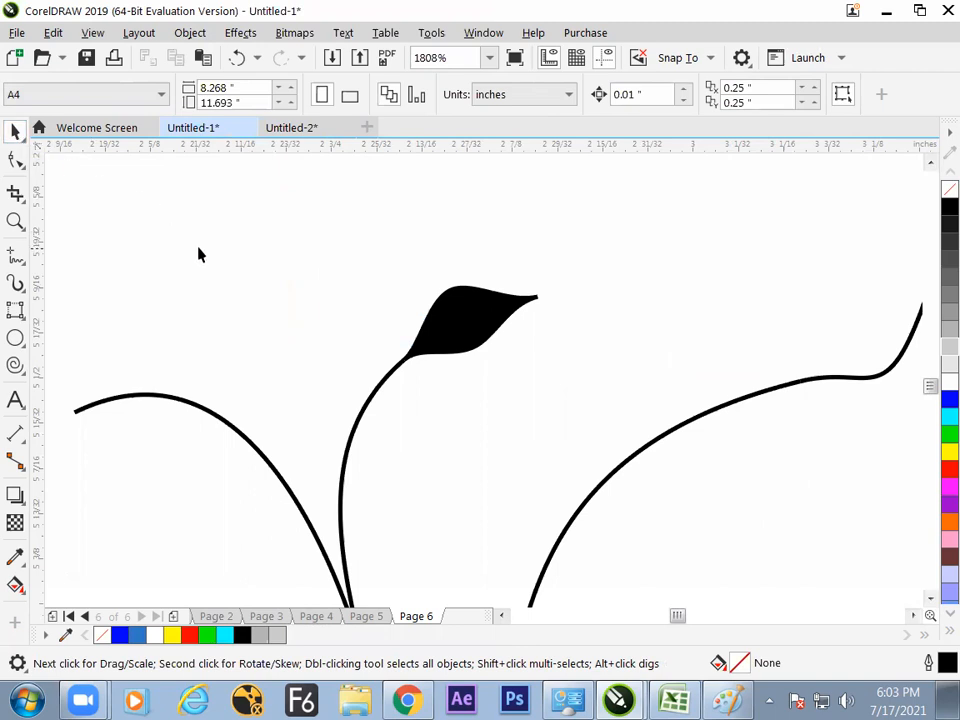
# Align the leaf's two tip nodes horizontally and vertically, including their control points, so they meet at one point
pyautogui.click(514, 311)
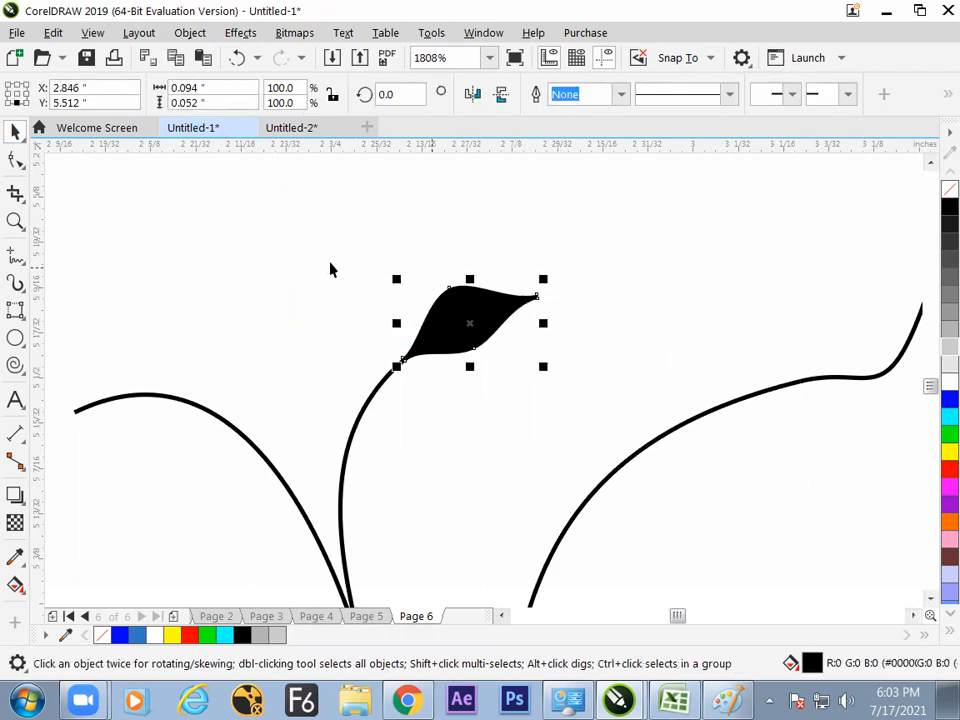
pyautogui.click(15, 160)
pyautogui.moveTo(568, 258); pyautogui.dragTo(536, 325)
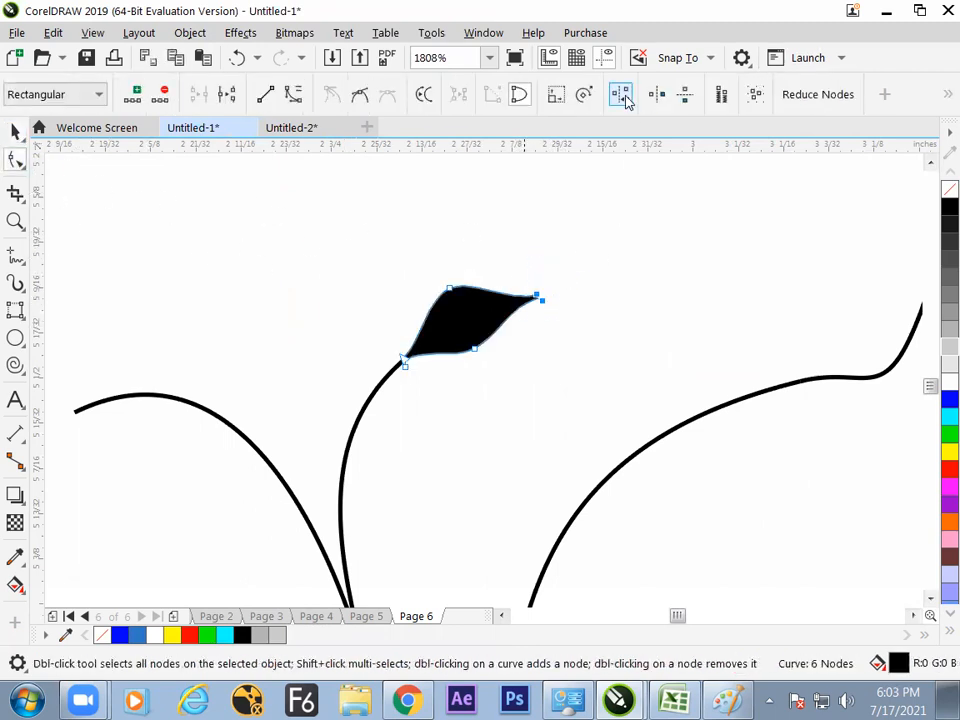
pyautogui.click(620, 94)
pyautogui.moveTo(503, 287); pyautogui.dragTo(710, 192)
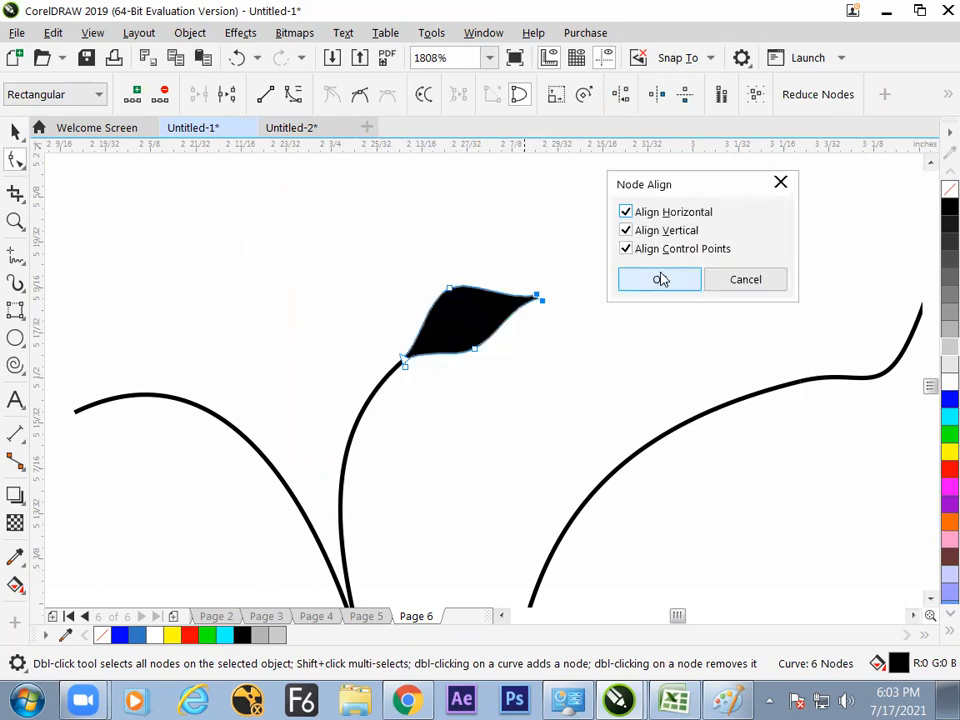
pyautogui.click(660, 278)
pyautogui.click(15, 131)
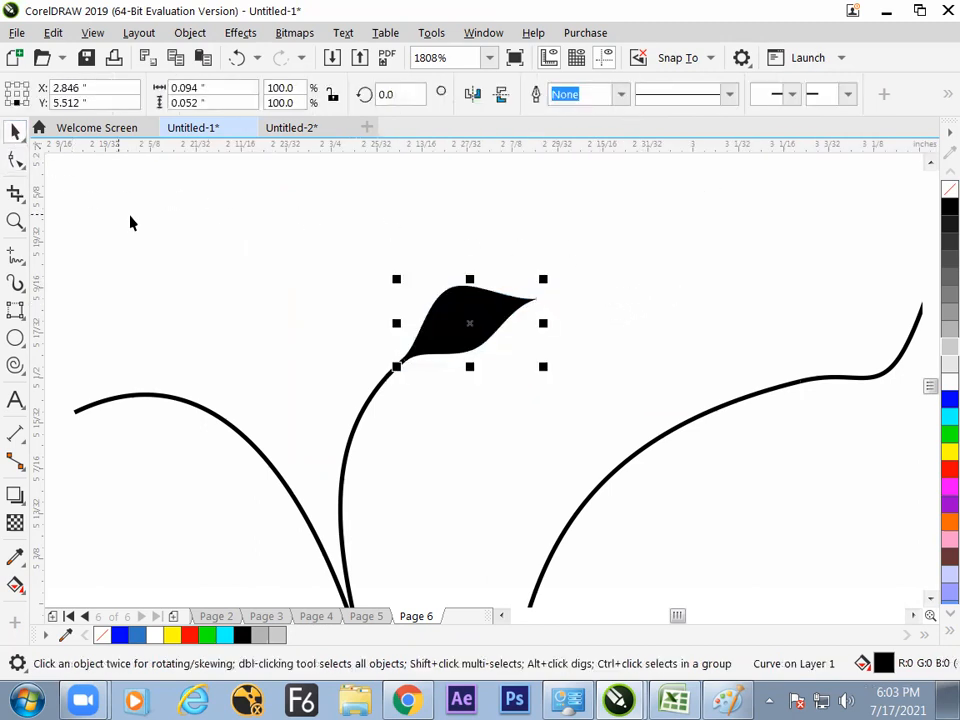
pyautogui.click(603, 320)
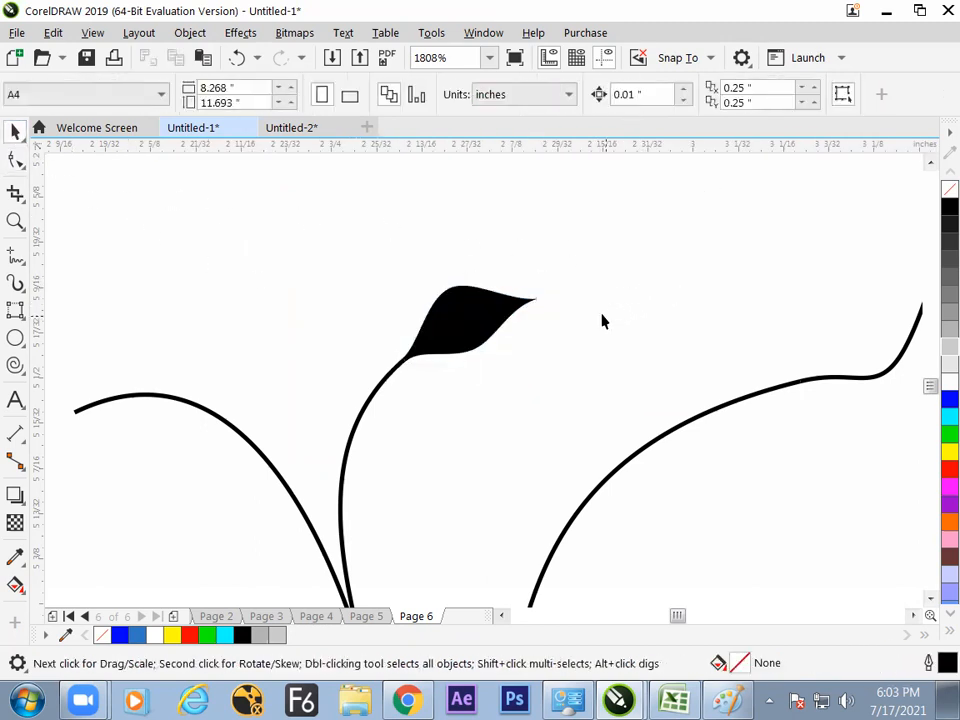
# Fill the leaf with a dark green of R 0, G 139, B 0
pyautogui.click(497, 330)
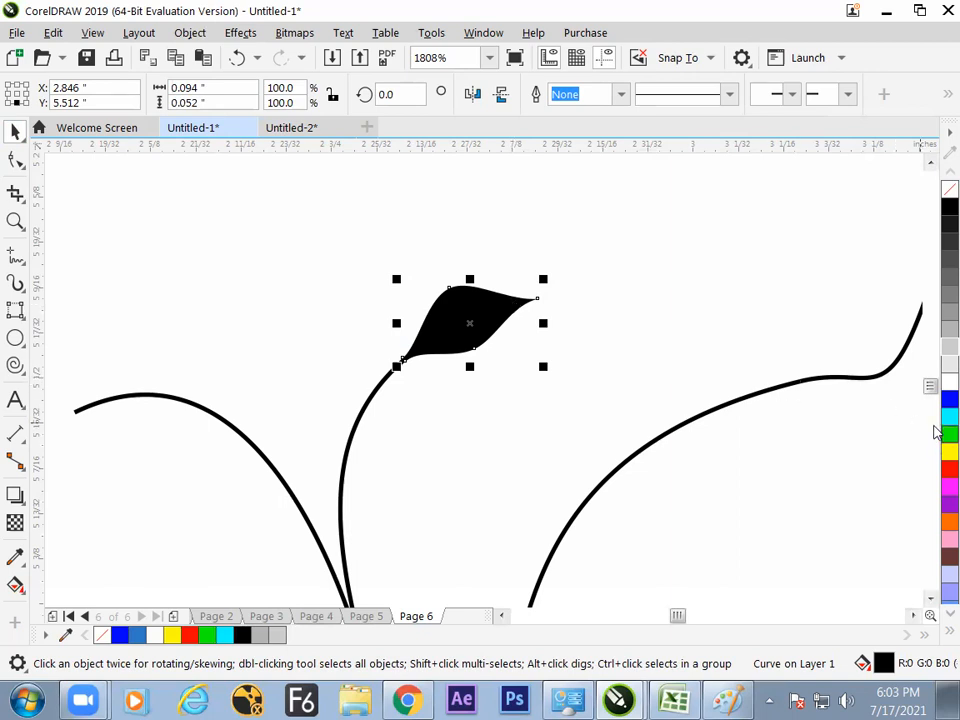
pyautogui.click(947, 433)
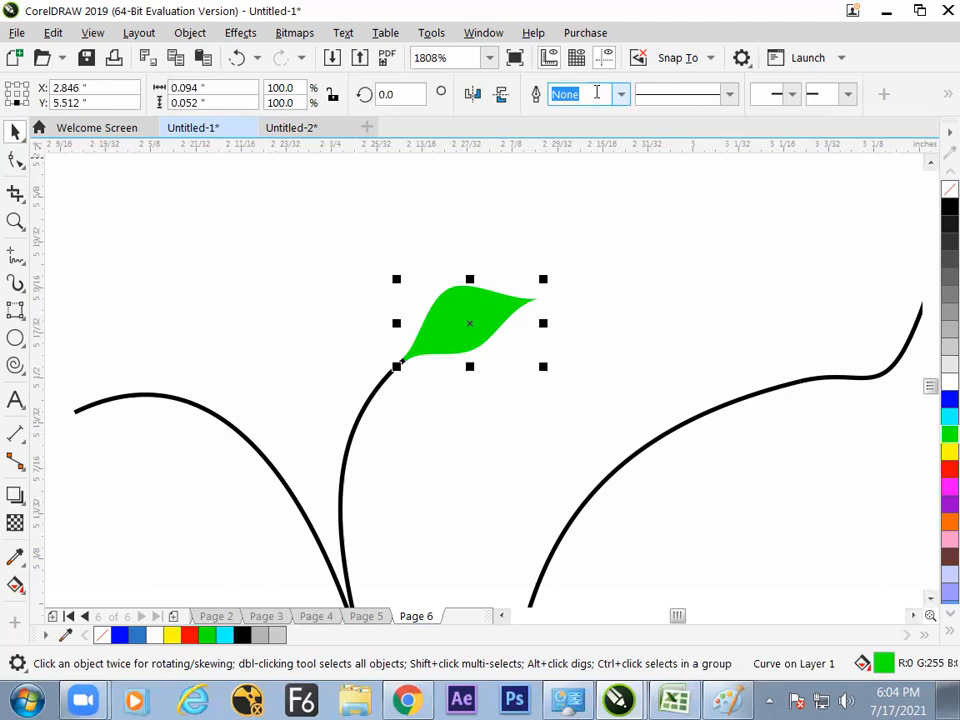
pyautogui.click(499, 38)
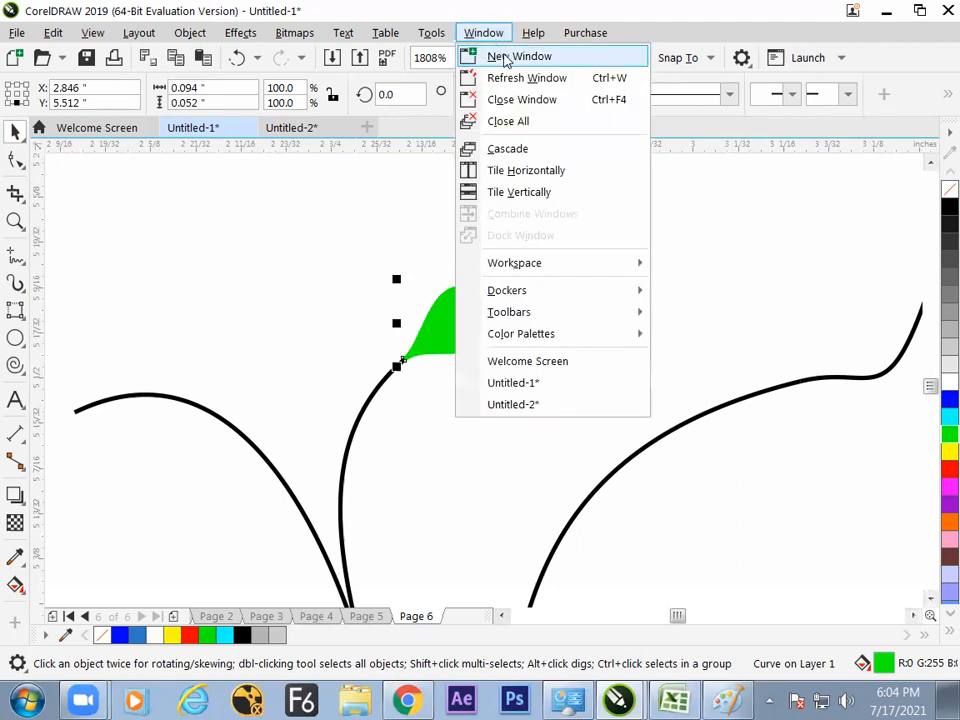
pyautogui.moveTo(521, 292)
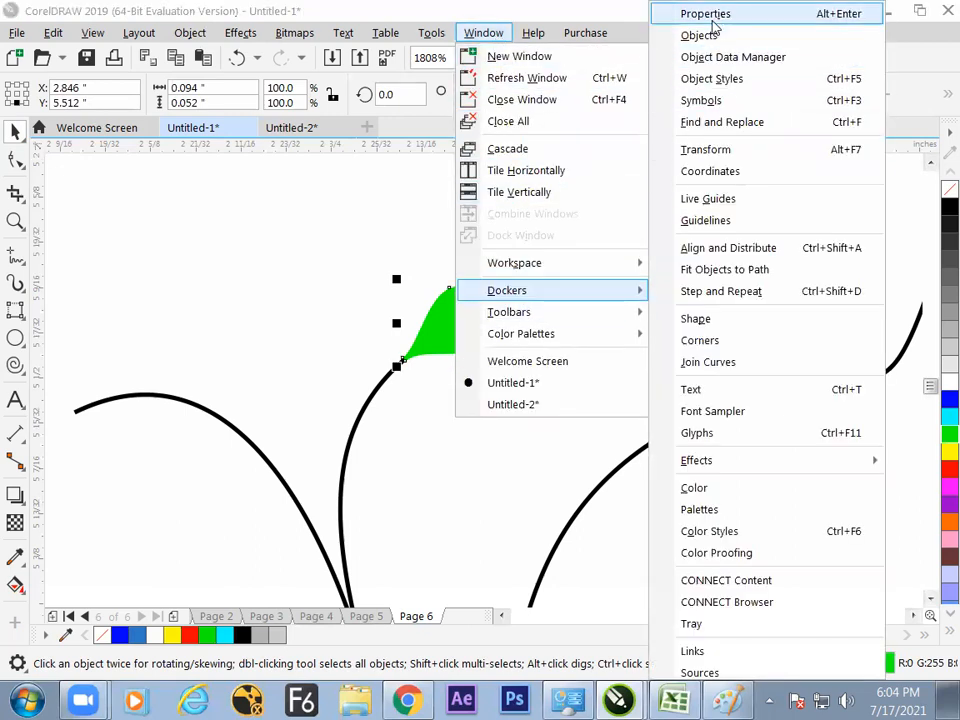
pyautogui.click(666, 14)
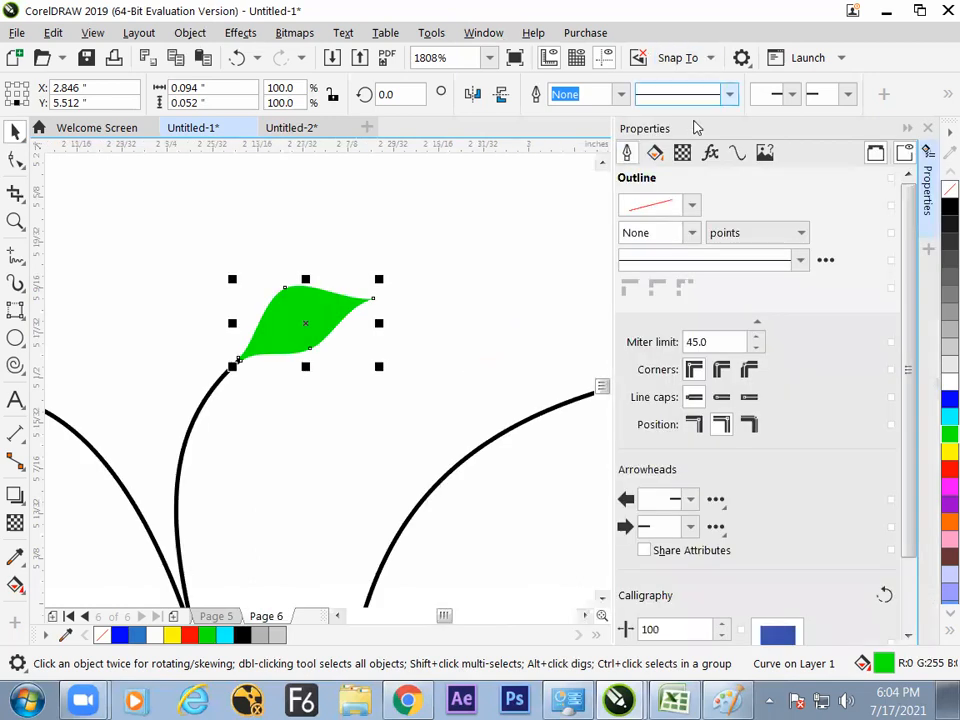
pyautogui.click(656, 155)
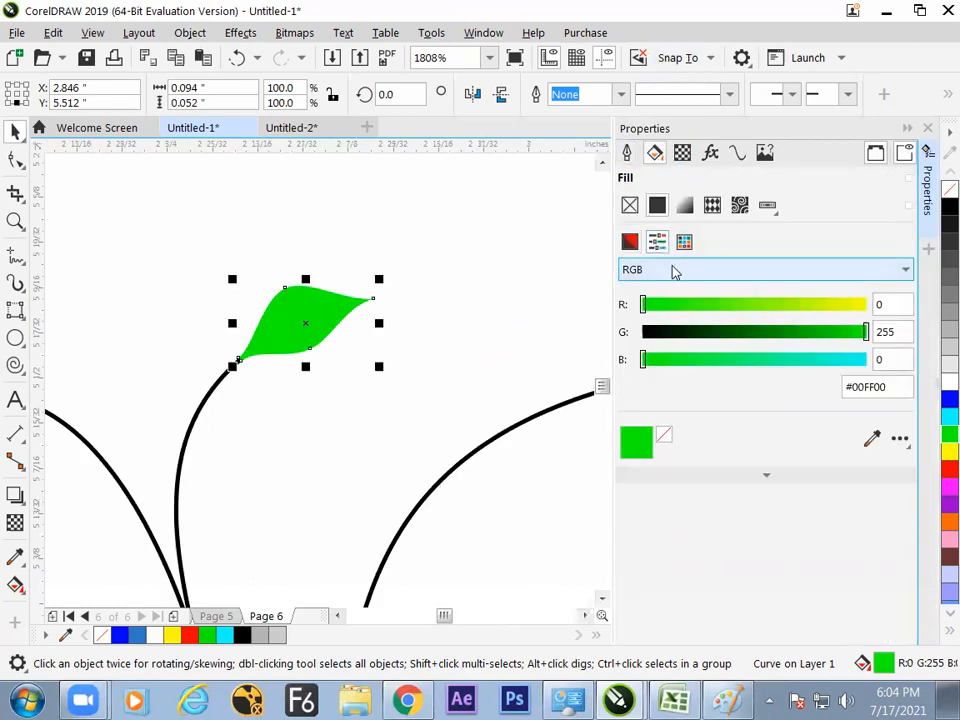
pyautogui.moveTo(867, 332); pyautogui.dragTo(767, 336)
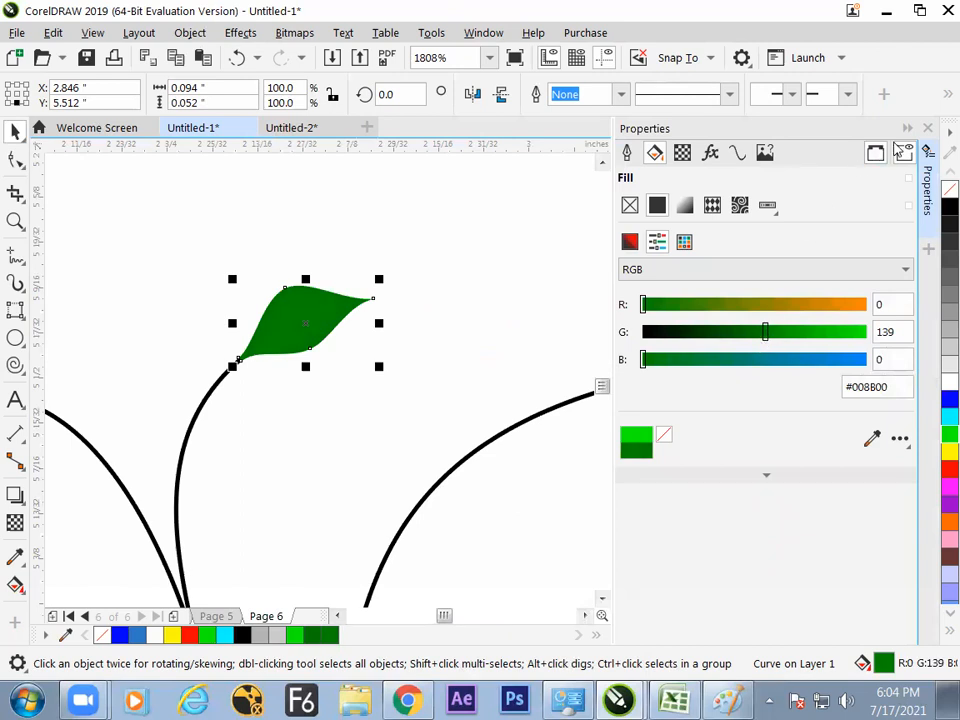
pyautogui.click(927, 128)
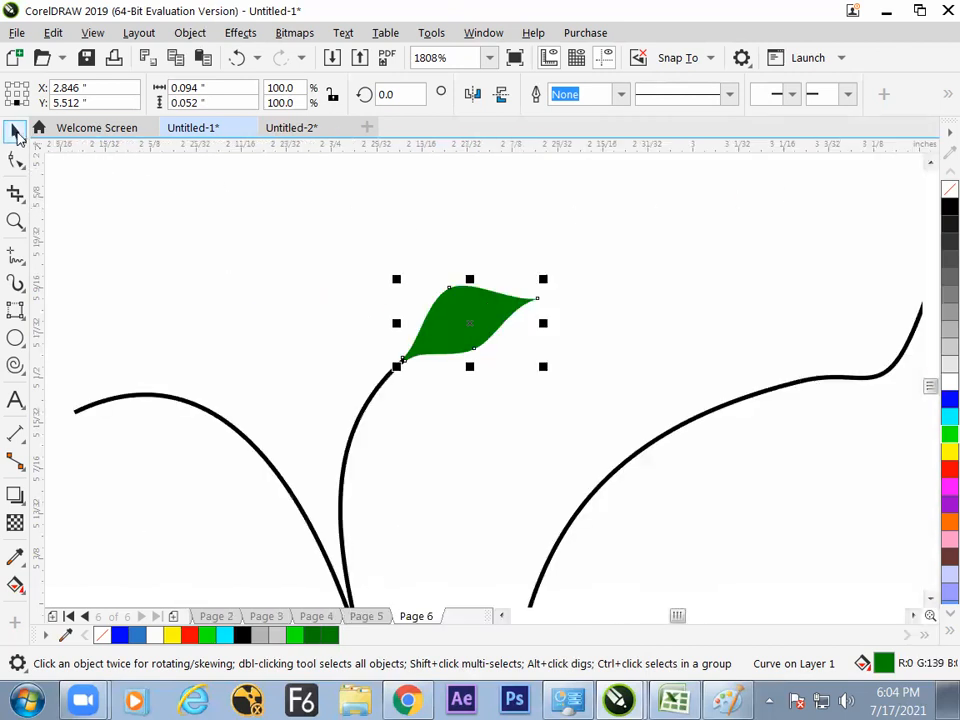
pyautogui.click(152, 265)
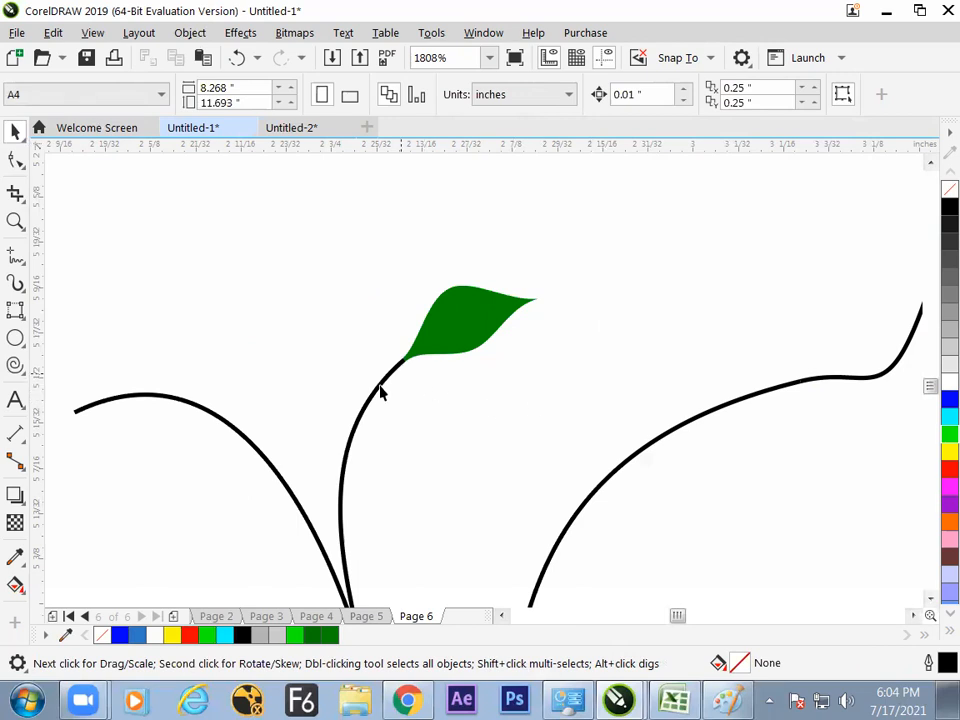
# Sample the leaf's green and apply it to the outline of the stem piece directly below the leaf
pyautogui.click(471, 343)
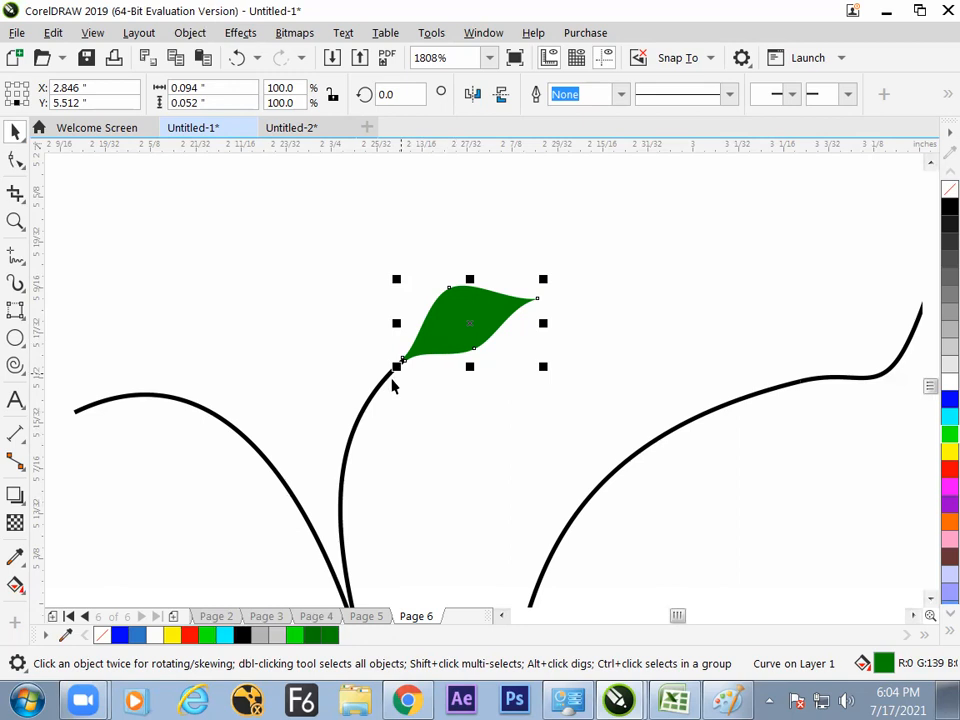
pyautogui.click(410, 483)
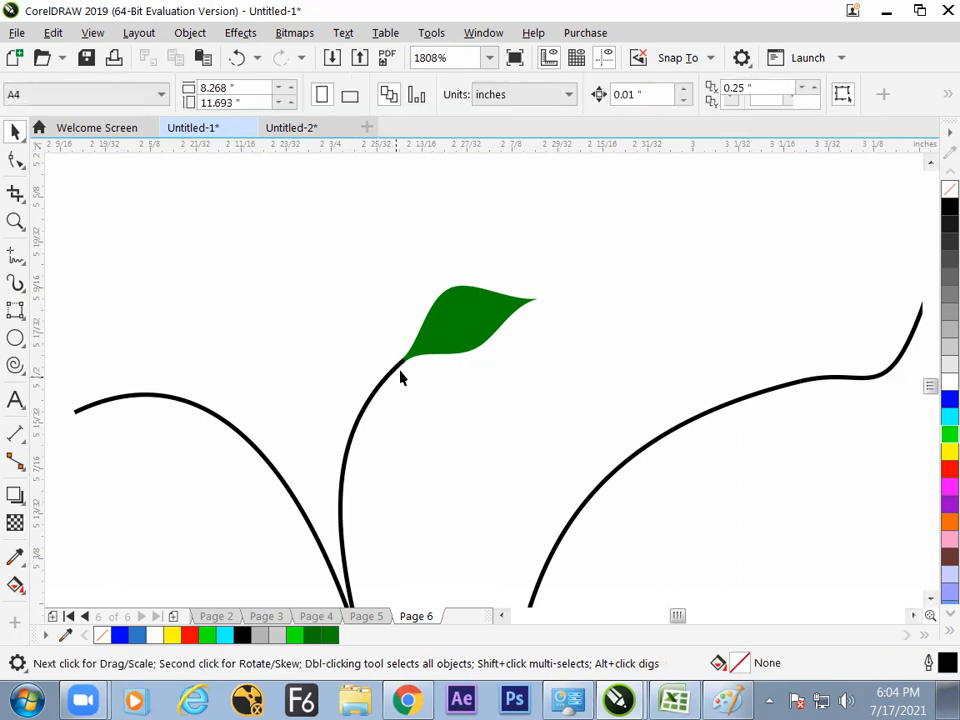
pyautogui.click(381, 389)
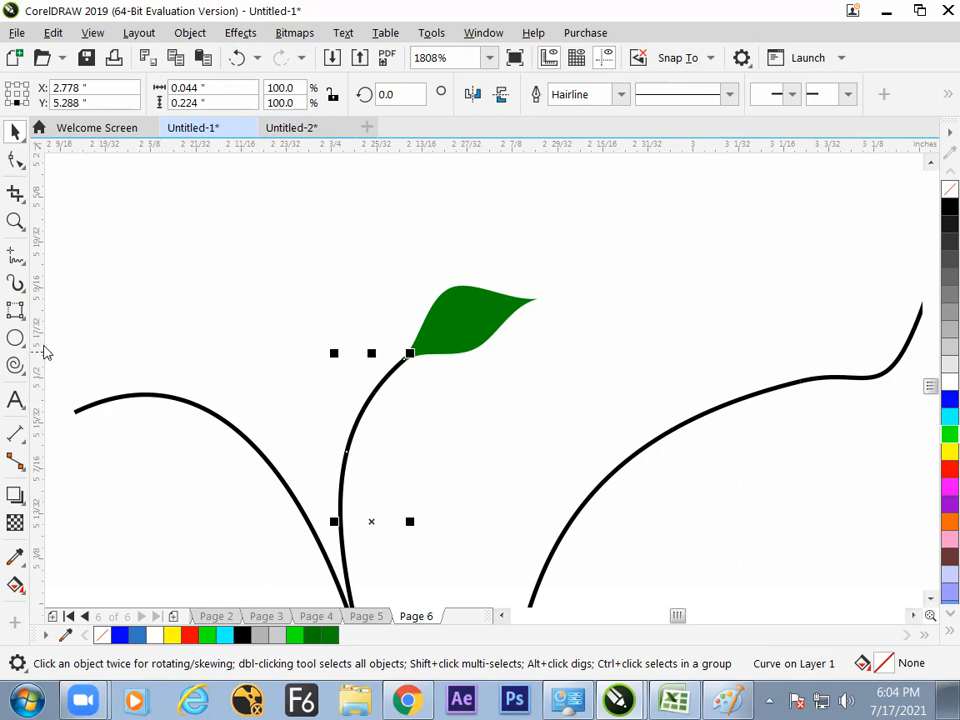
pyautogui.click(16, 557)
pyautogui.click(475, 307)
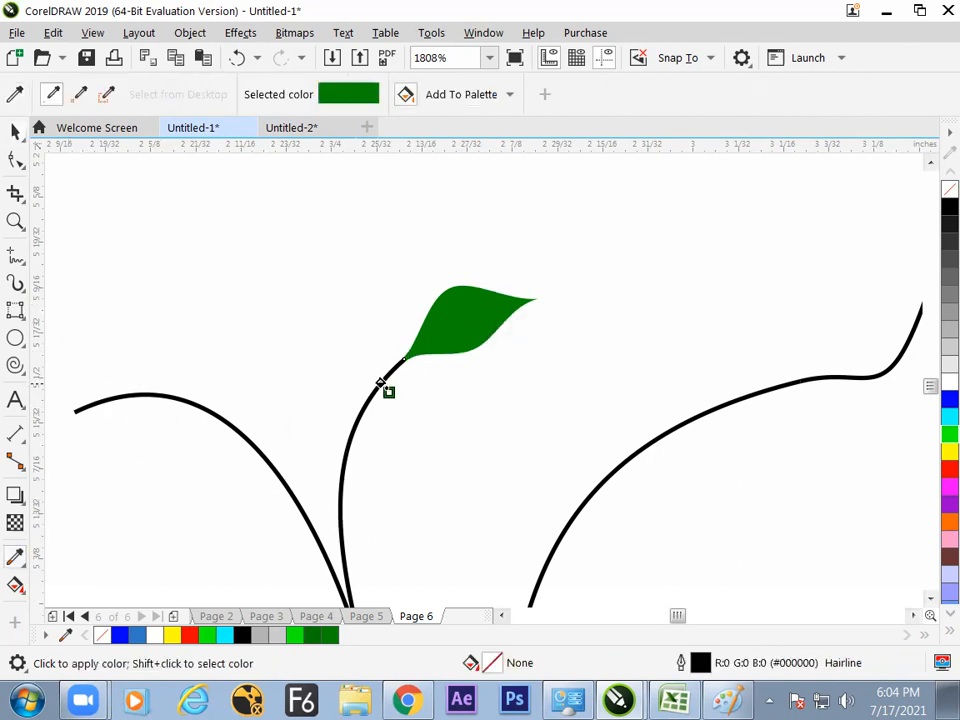
pyautogui.click(381, 389)
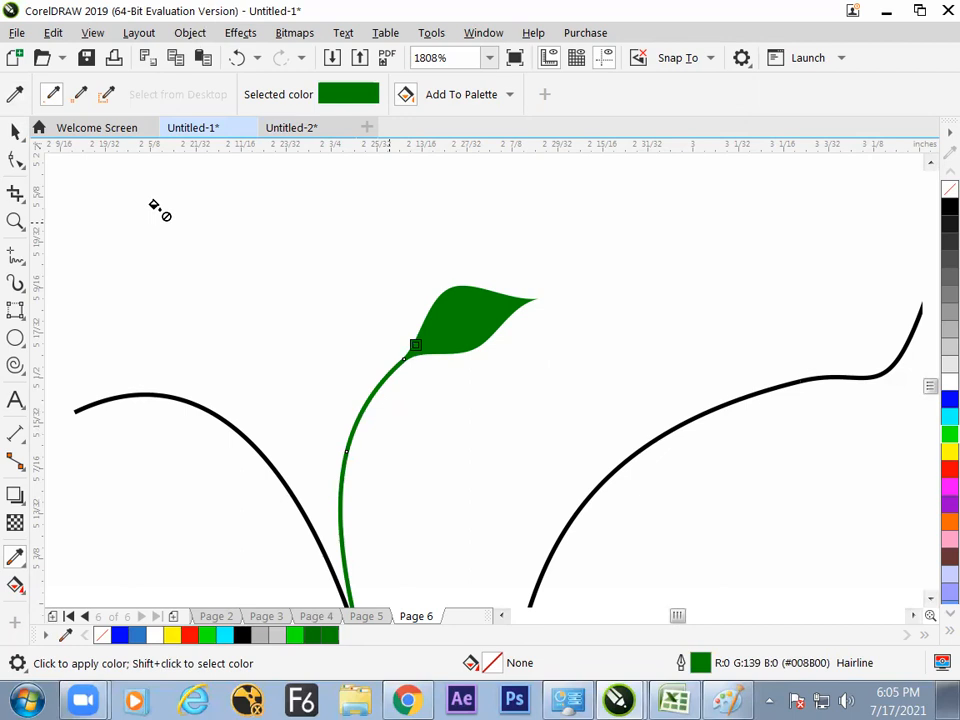
pyautogui.click(14, 135)
pyautogui.click(224, 281)
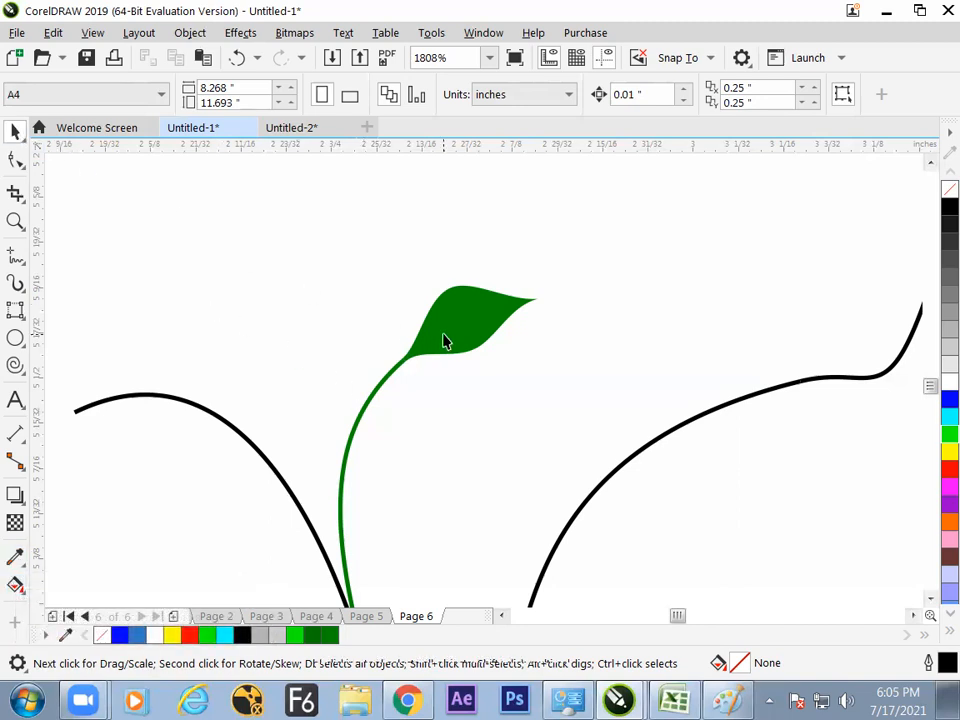
# Examine the leaf's shape and its nodes up close
pyautogui.press('z')
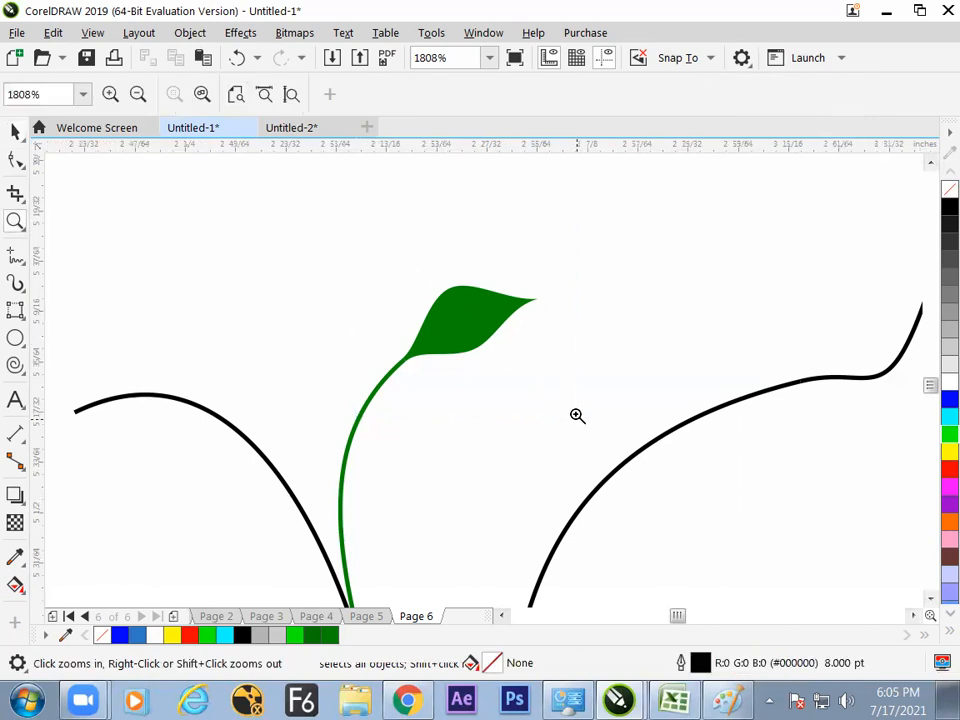
pyautogui.click(577, 415)
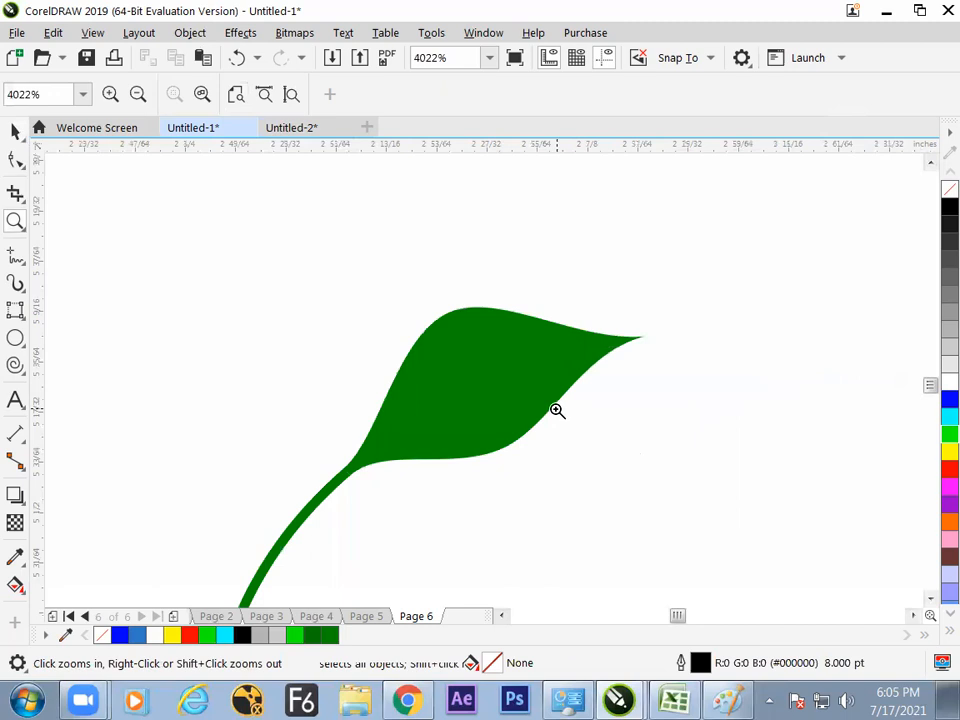
pyautogui.click(22, 165)
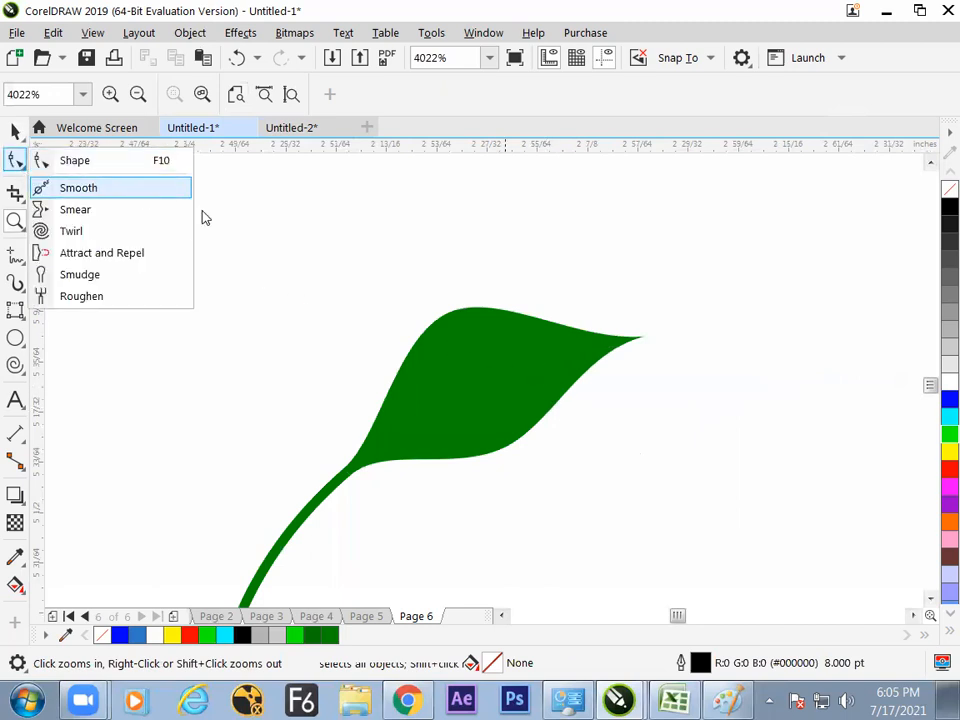
pyautogui.click(47, 161)
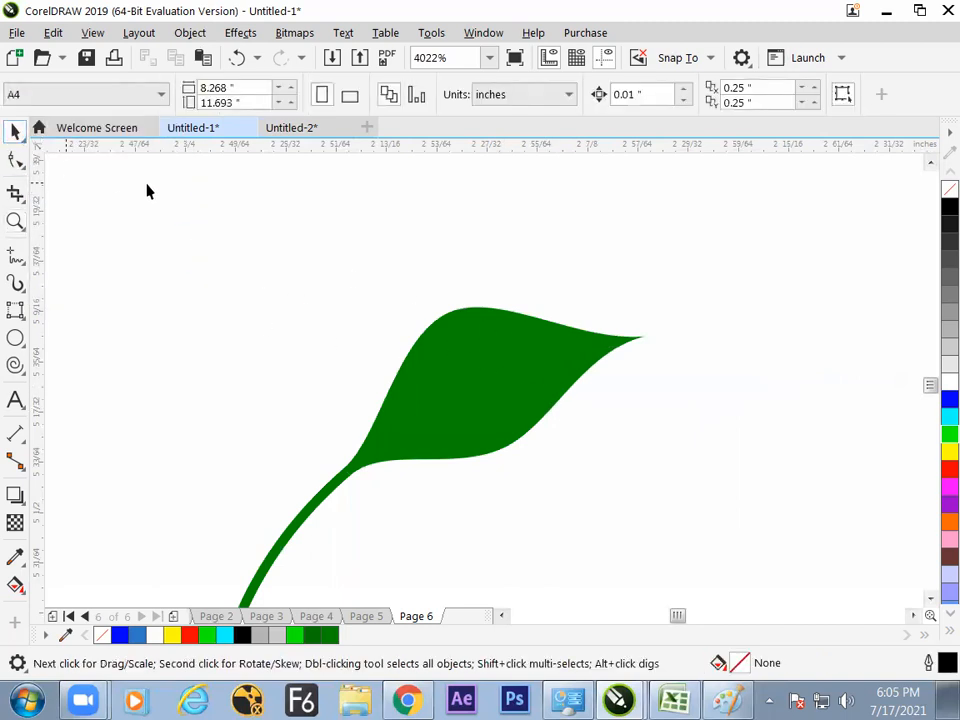
pyautogui.click(470, 371)
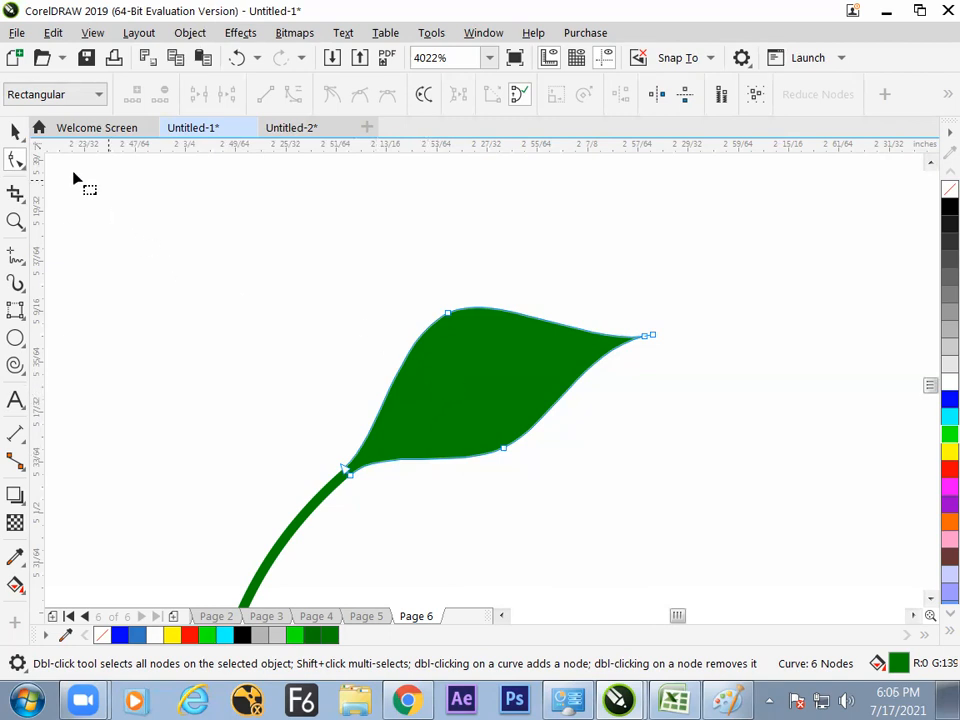
pyautogui.click(20, 132)
pyautogui.click(405, 305)
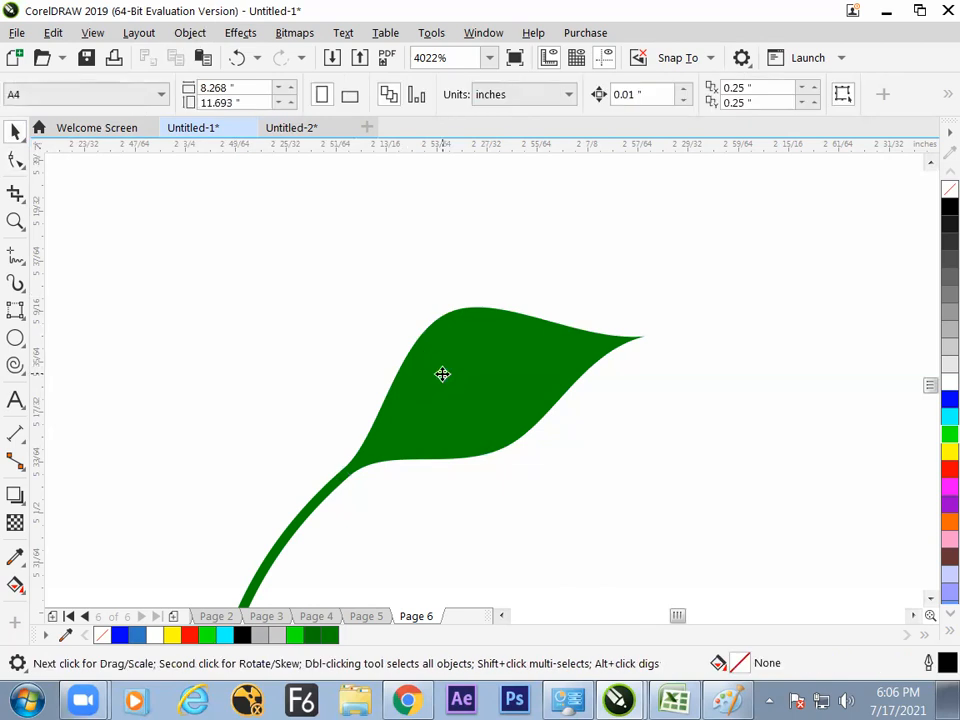
# Duplicate the green leaf and place the copy beside it, slightly lower and to the right
pyautogui.click(440, 375)
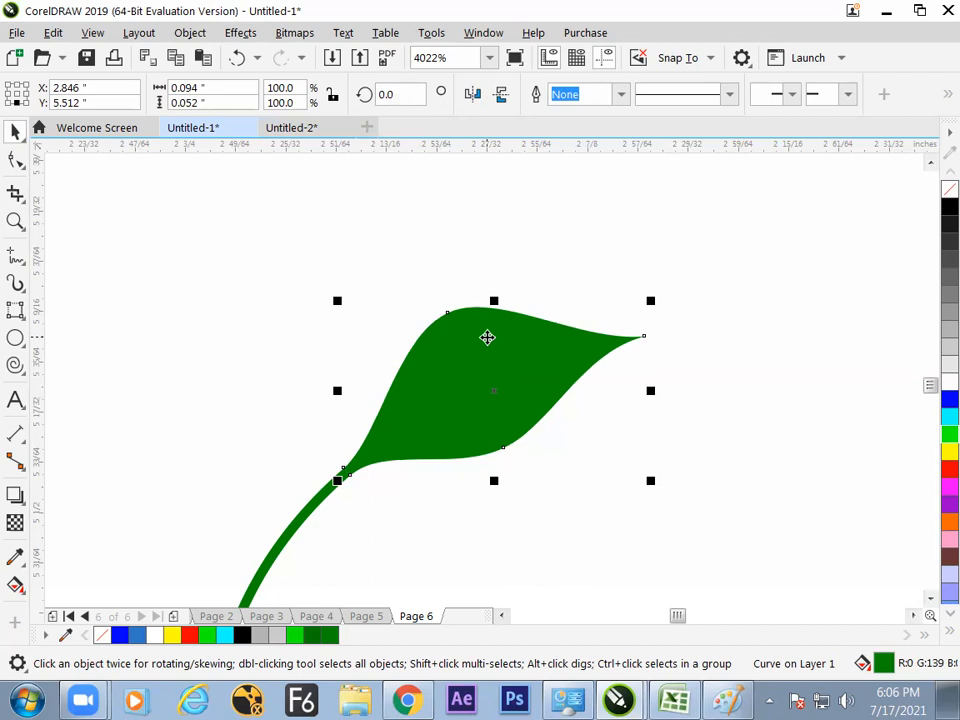
pyautogui.moveTo(516, 330); pyautogui.dragTo(726, 465)
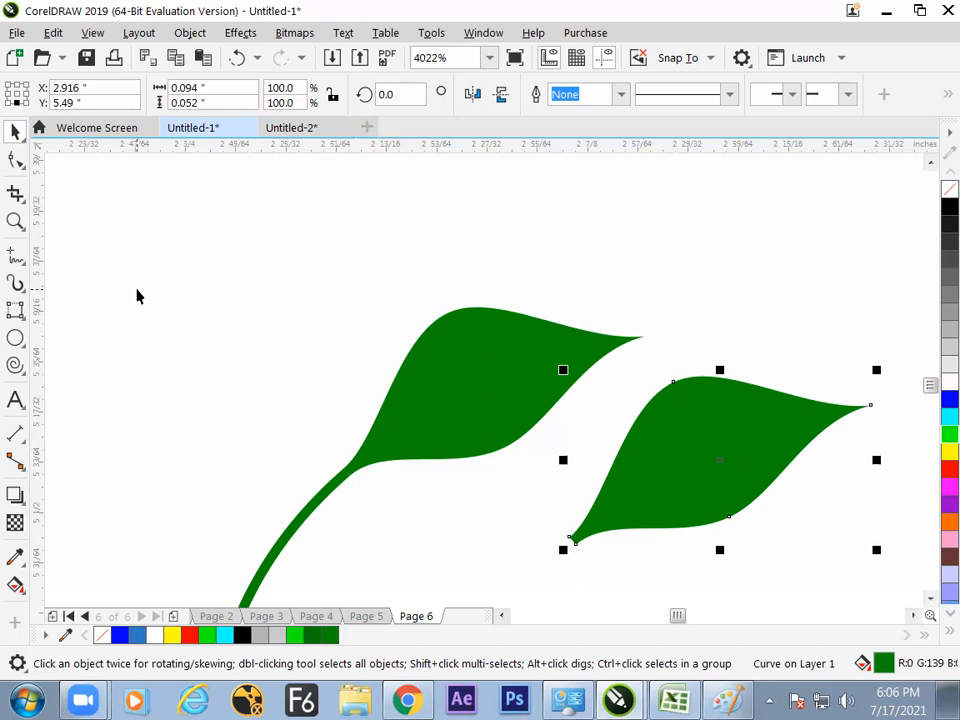
# Draw a slightly arched 3-point curve about 0.107 in across from just below the duplicate leaf's base to its tip, with a Hairline outline
pyautogui.click(22, 258)
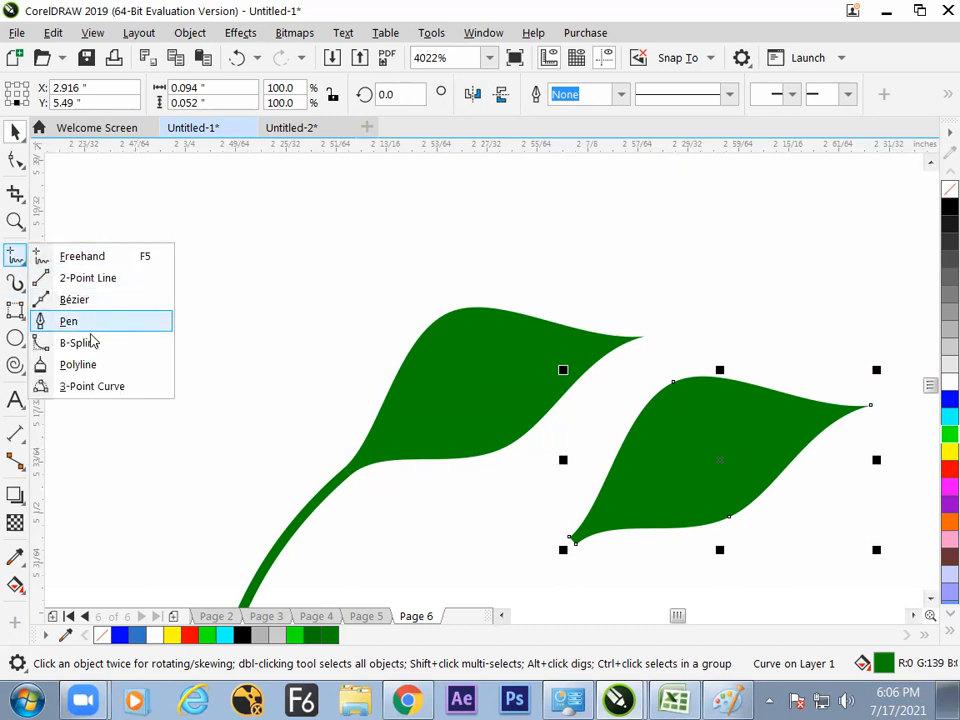
pyautogui.click(92, 387)
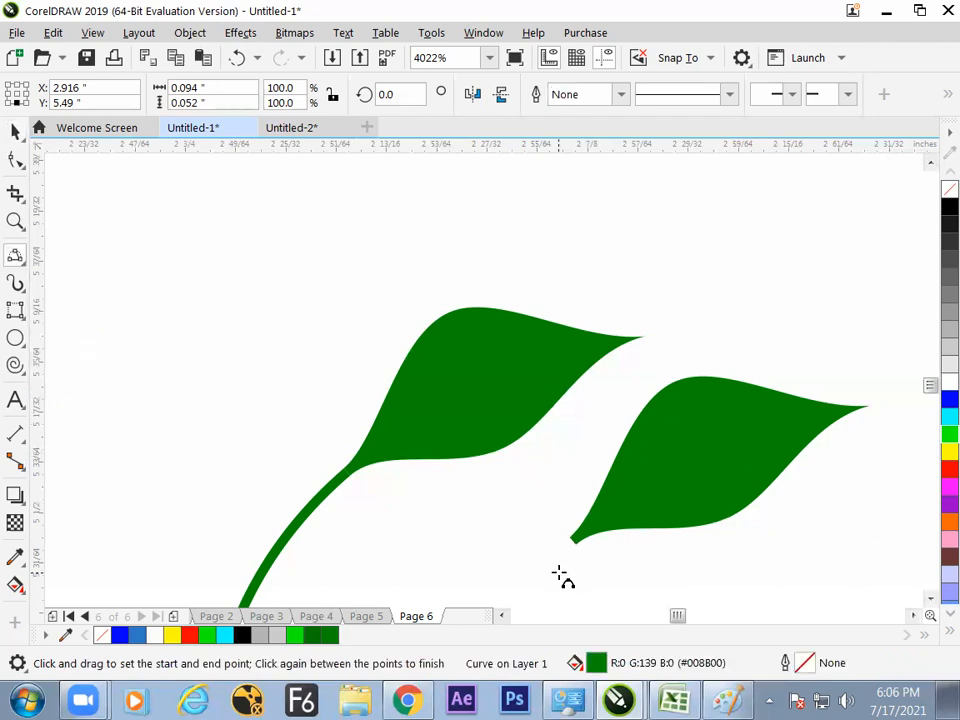
pyautogui.moveTo(566, 561); pyautogui.dragTo(866, 408)
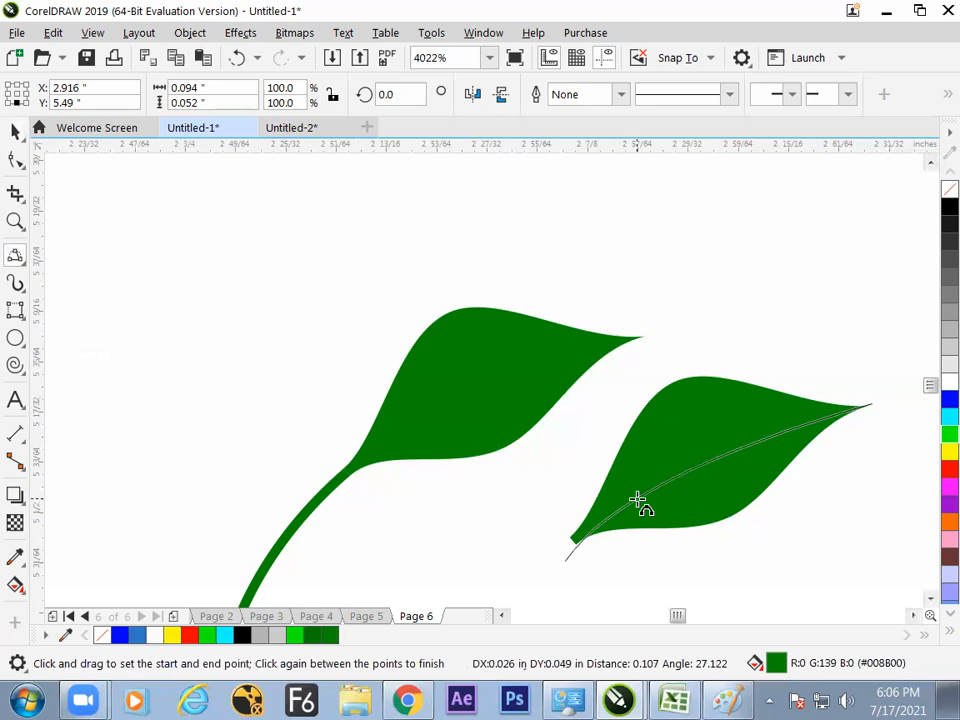
pyautogui.click(570, 545)
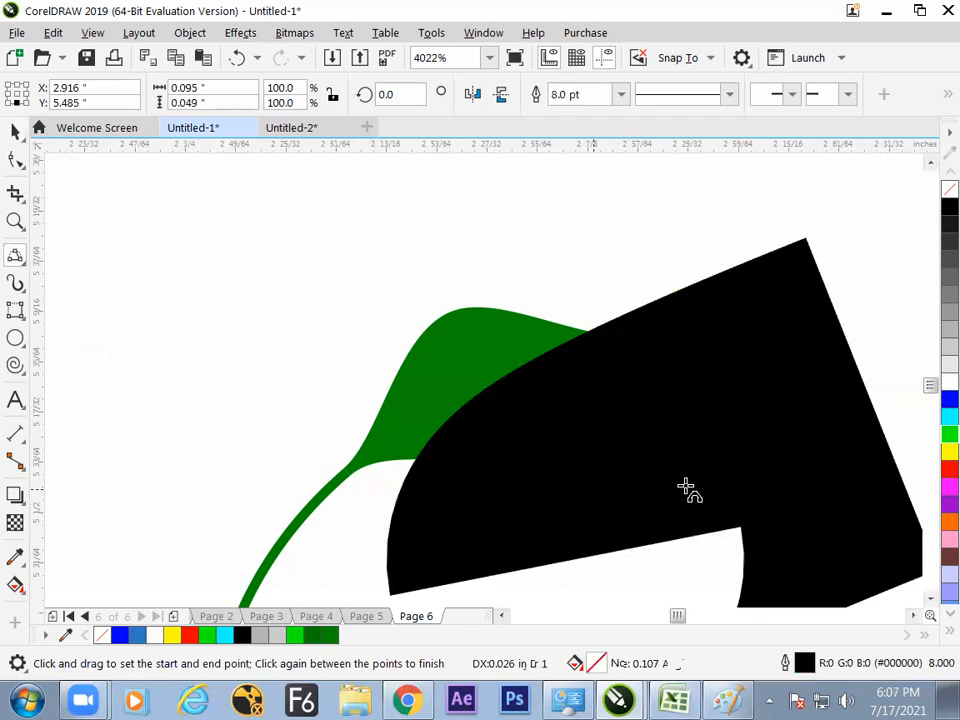
pyautogui.click(621, 100)
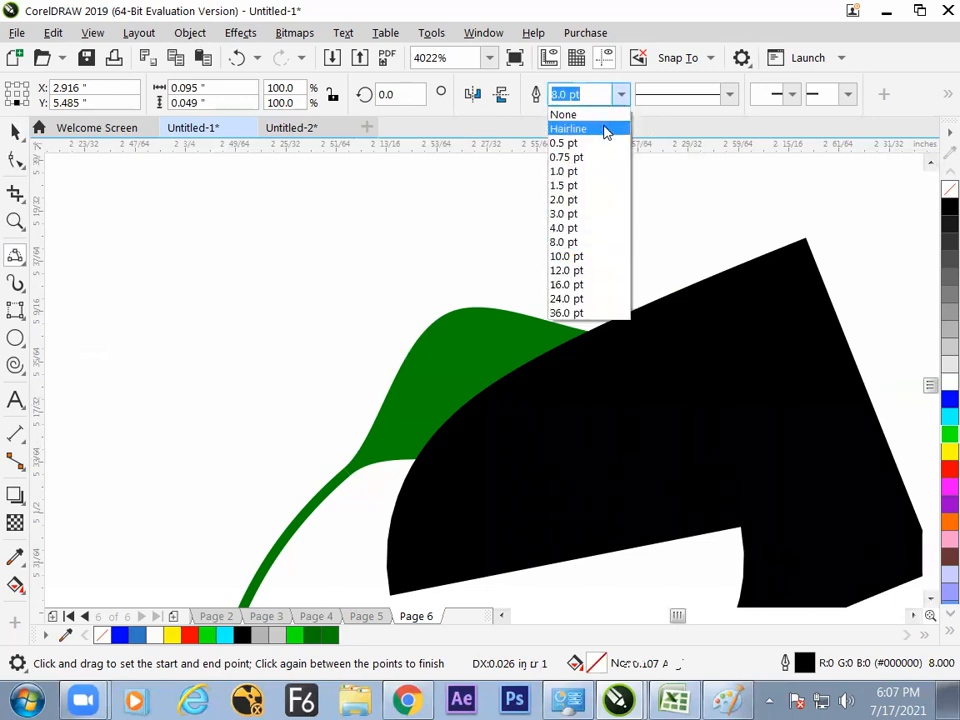
pyautogui.click(604, 131)
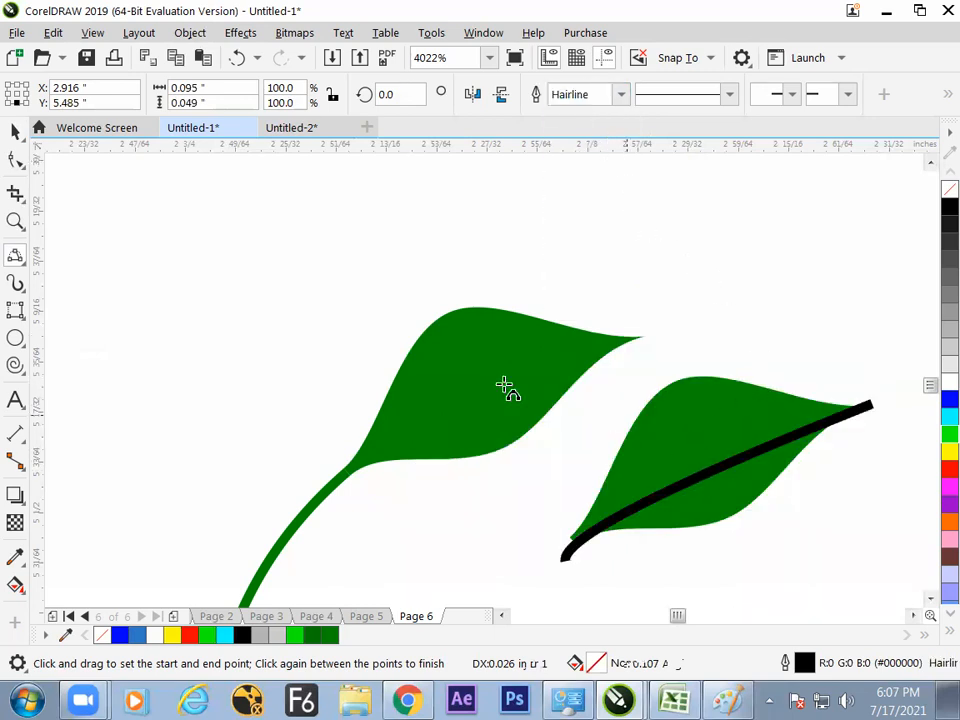
pyautogui.click(15, 131)
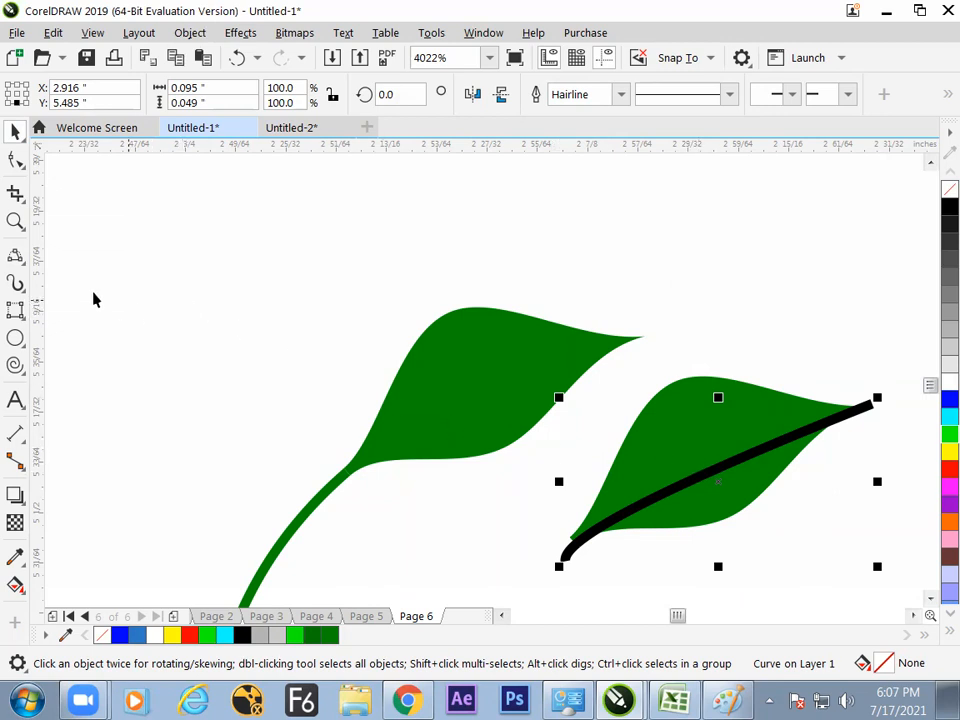
# Duplicate the dividing curve in place and move the copy's lower end node slightly up and to the left
pyautogui.click(148, 264)
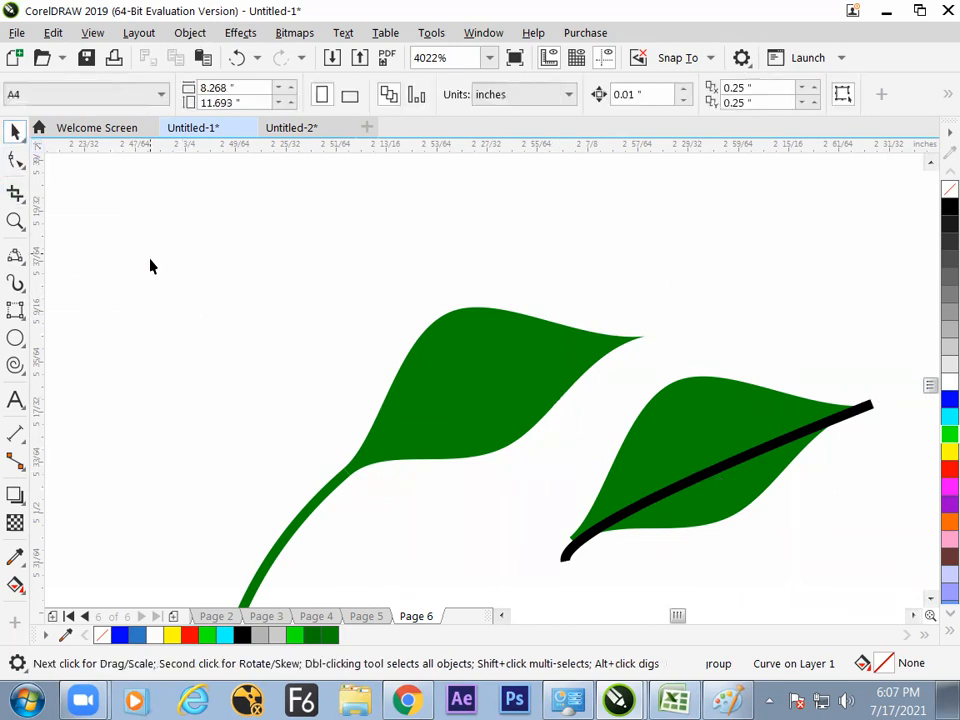
pyautogui.click(566, 559)
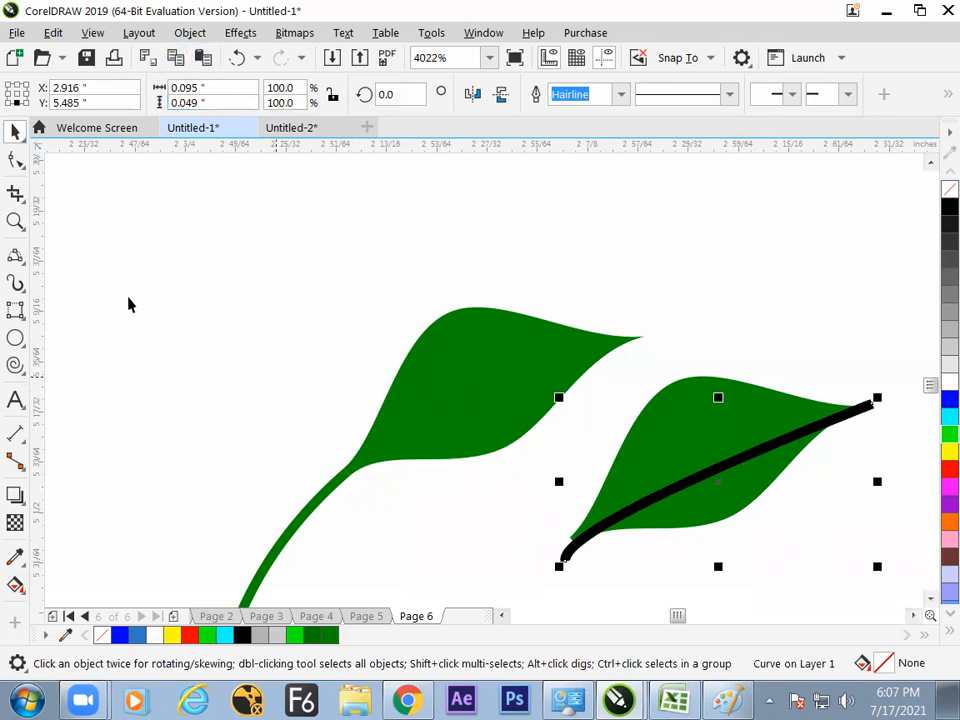
pyautogui.click(15, 160)
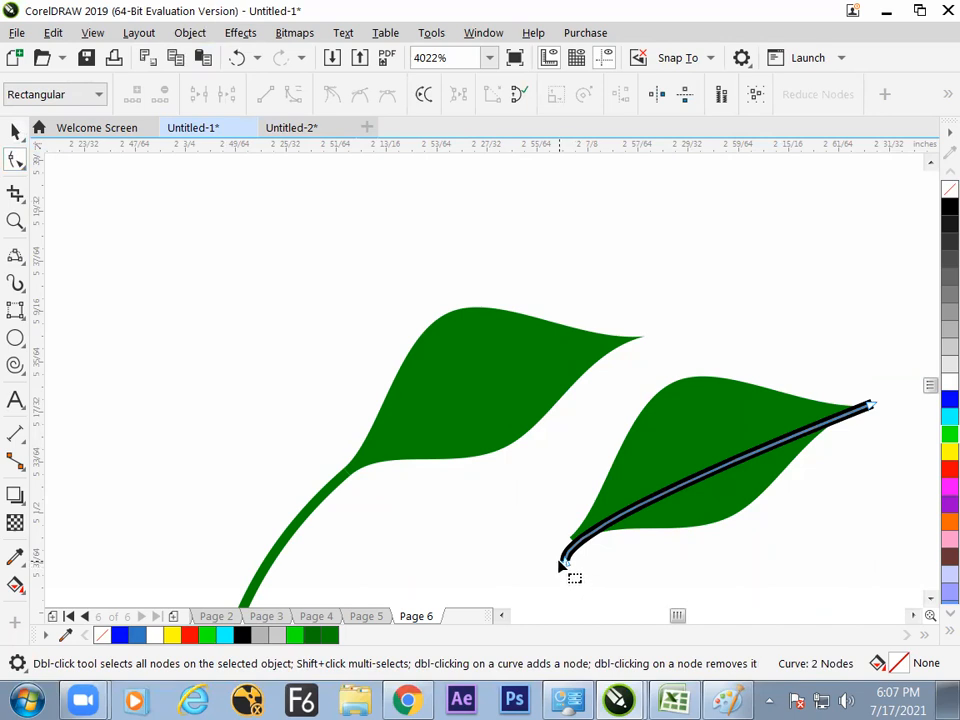
pyautogui.click(561, 557)
pyautogui.moveTo(557, 550); pyautogui.dragTo(556, 546)
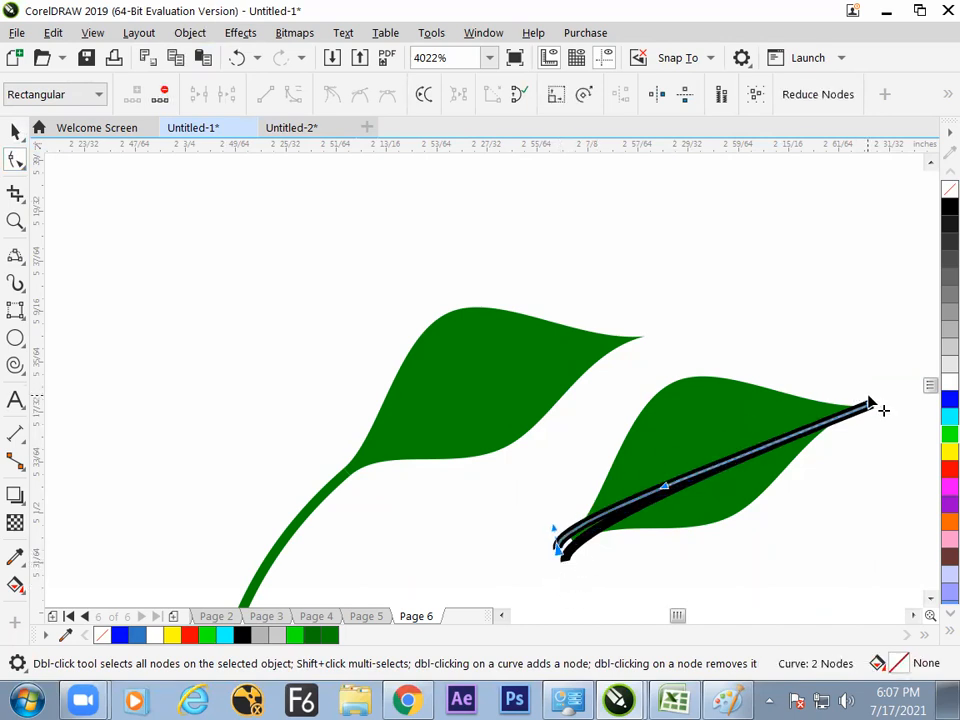
pyautogui.click(15, 131)
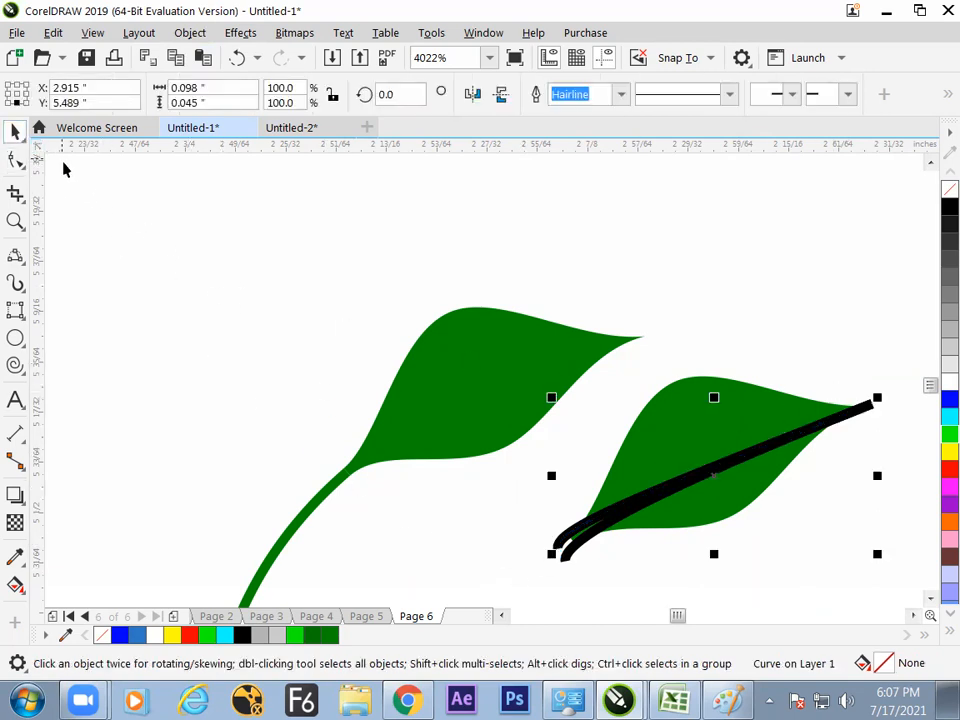
# Select both dividing curves over the duplicate leaf and combine them into a single curve object
pyautogui.click(565, 565)
pyautogui.click(565, 559)
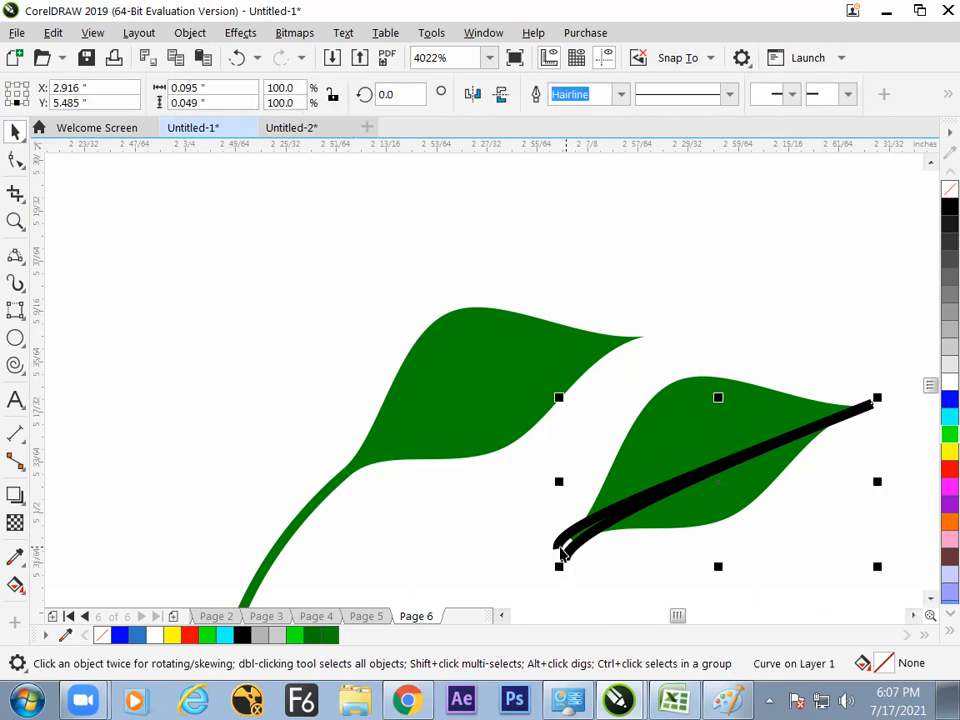
pyautogui.keyDown('shift'); pyautogui.click(558, 545); pyautogui.keyUp('shift')
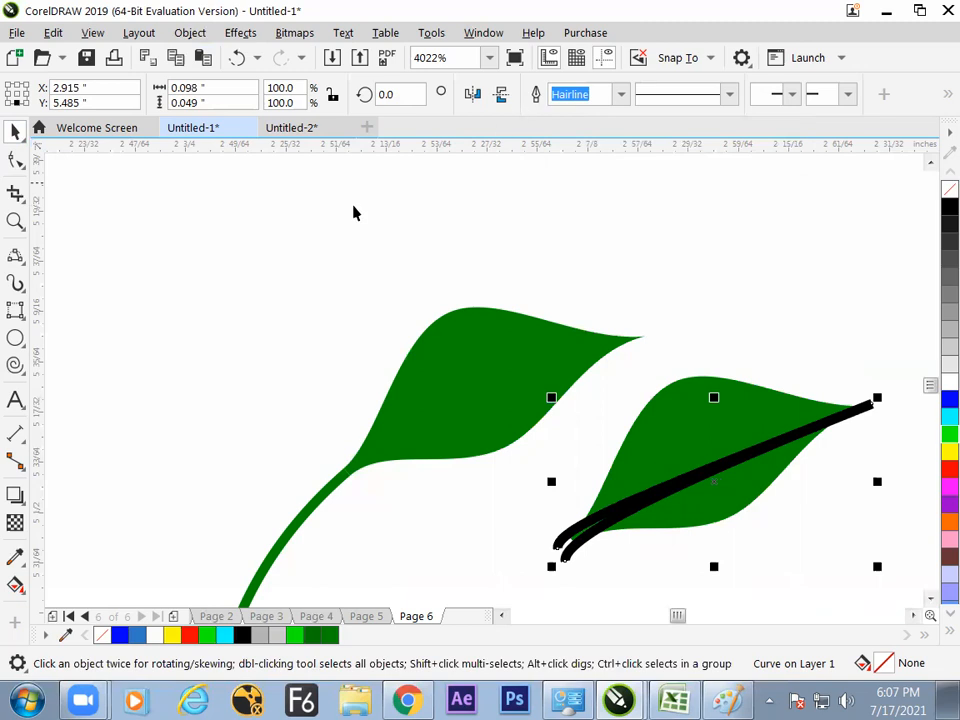
pyautogui.moveTo(576, 591); pyautogui.dragTo(505, 548)
# Close the combined curve by connecting its lower end nodes with a segment and joining its end nodes at the leaf tip
pyautogui.click(15, 160)
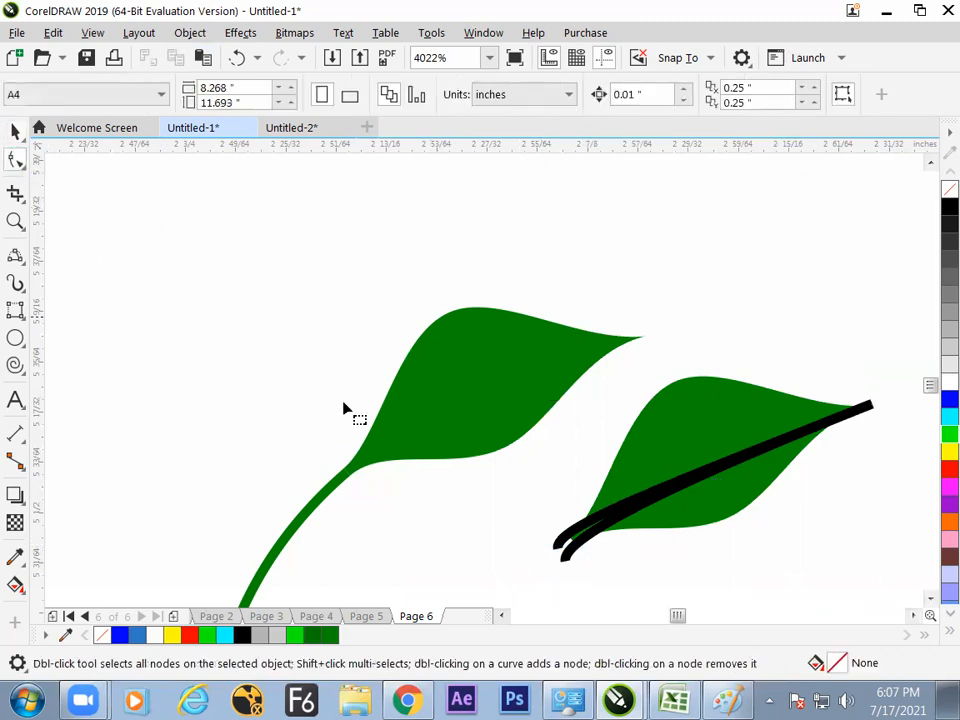
pyautogui.click(555, 540)
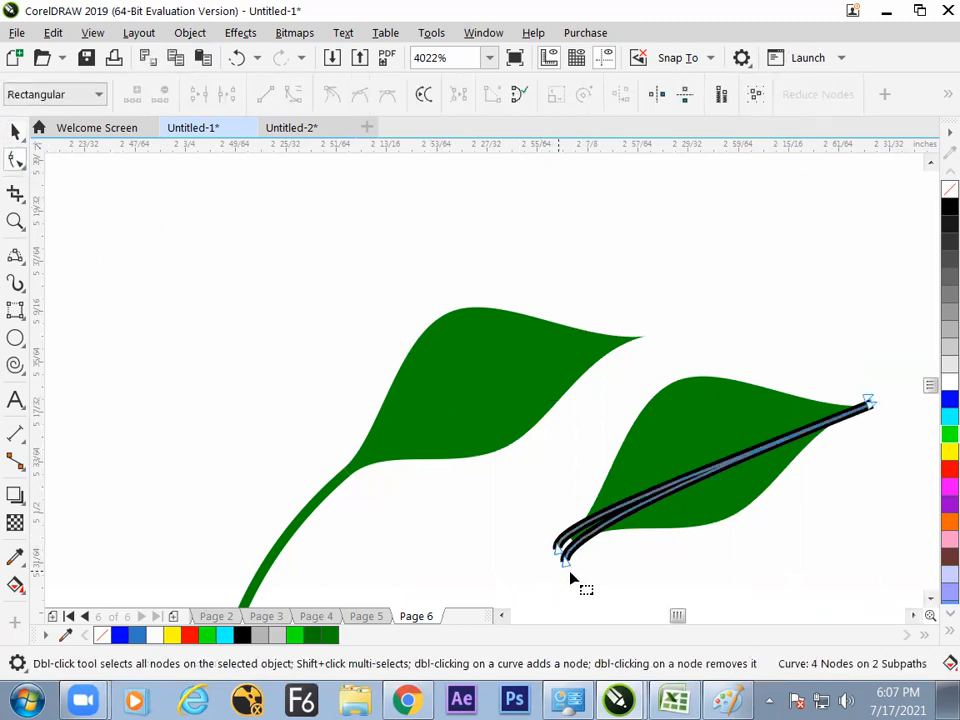
pyautogui.click(423, 97)
pyautogui.moveTo(850, 383); pyautogui.dragTo(882, 416)
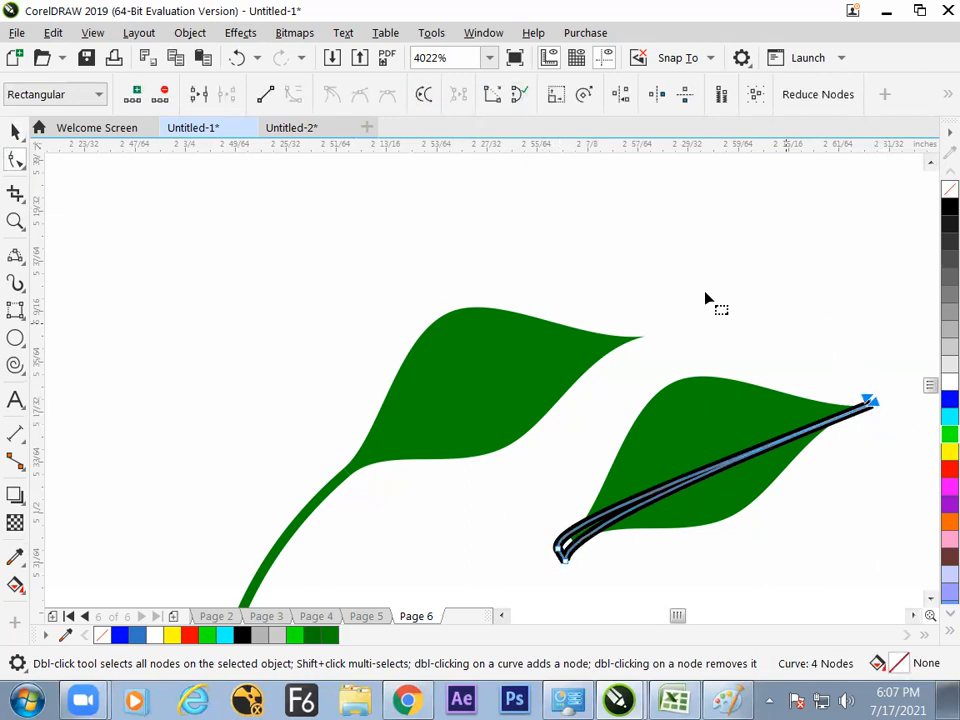
pyautogui.click(201, 96)
pyautogui.click(15, 131)
pyautogui.click(203, 285)
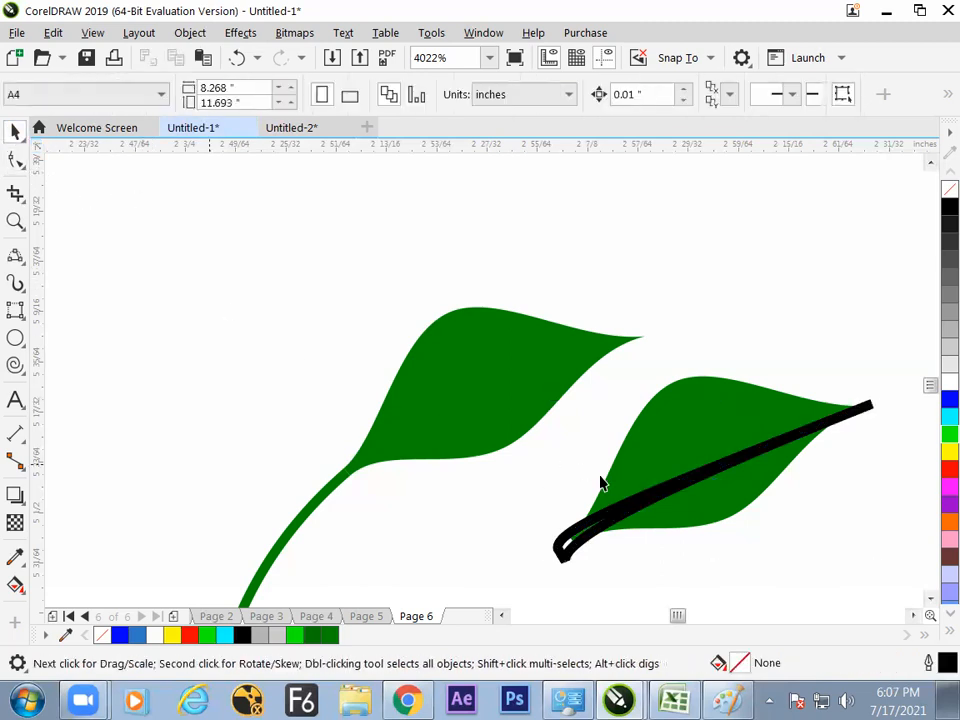
# Trim the duplicate leaf with the closed vein shape, checking the cut by moving the vein away and undoing that move
pyautogui.click(662, 491)
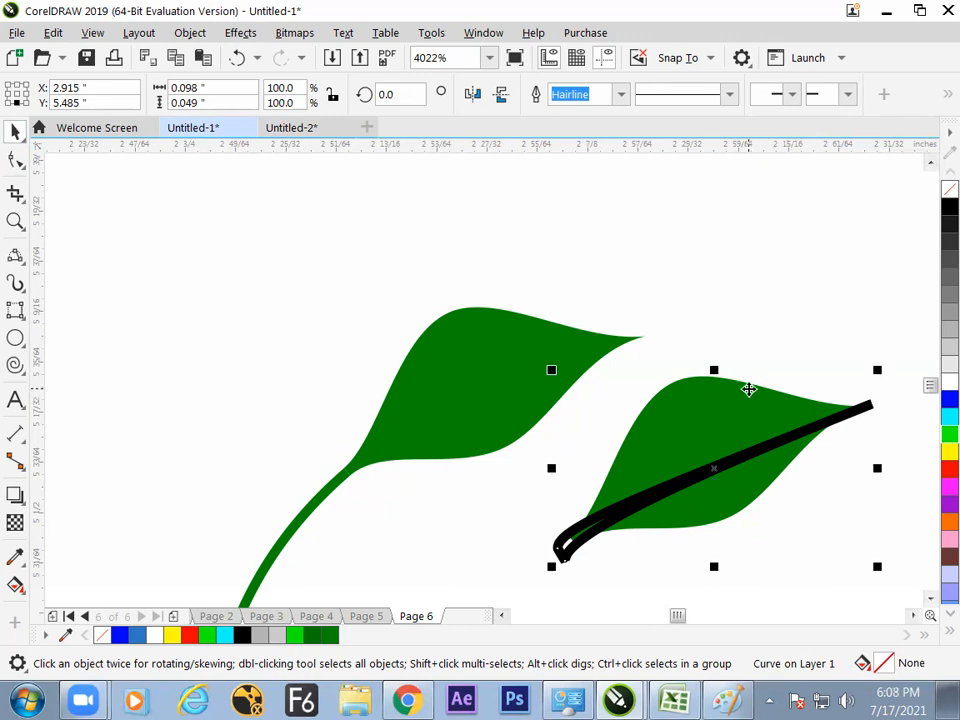
pyautogui.keyDown('shift'); pyautogui.click(748, 389); pyautogui.keyUp('shift')
pyautogui.click(603, 95)
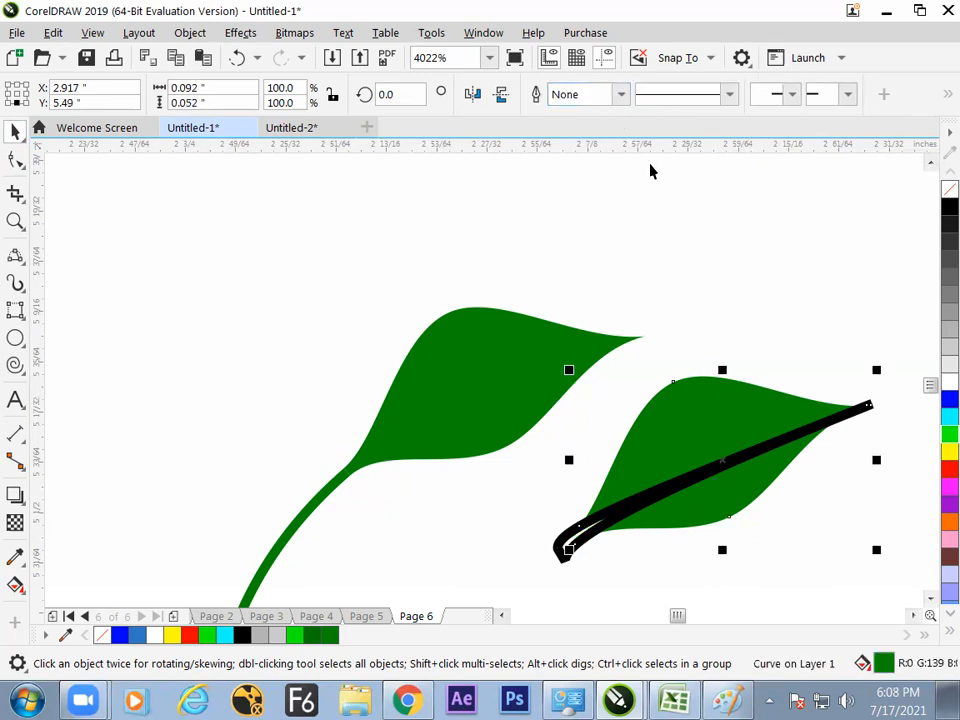
pyautogui.click(570, 465)
pyautogui.moveTo(492, 537); pyautogui.dragTo(230, 425)
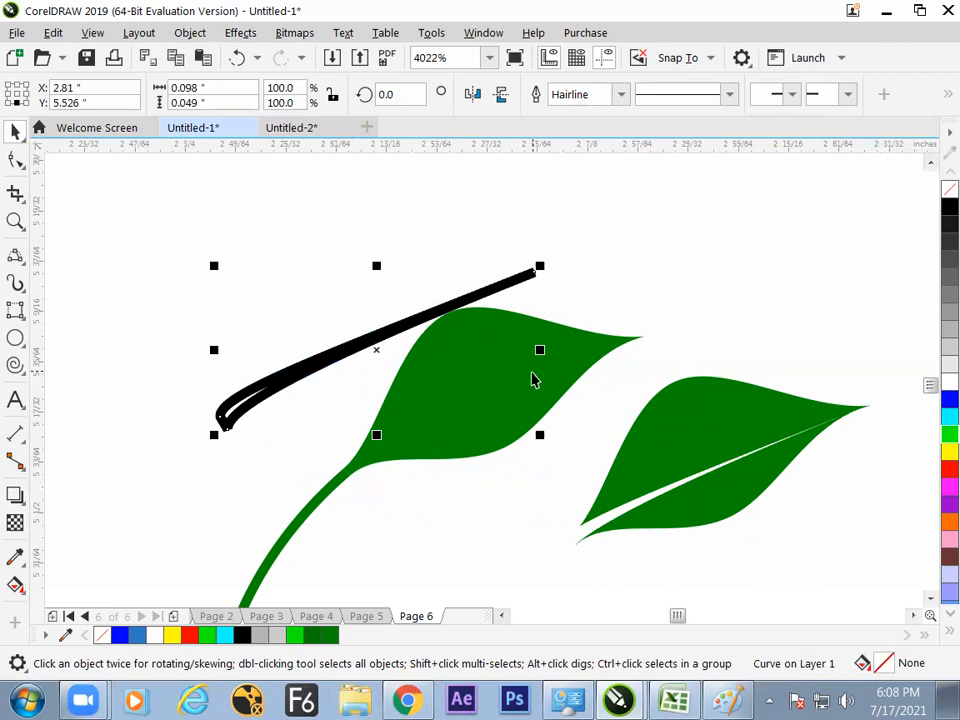
pyautogui.hotkey('ctrl', 'z')
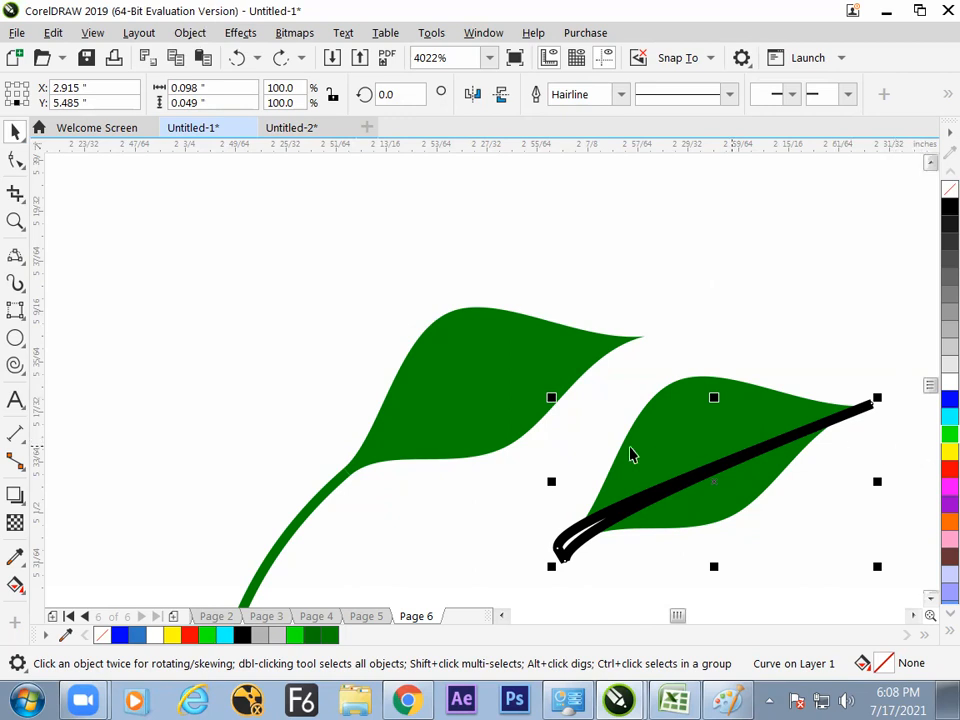
# Sample the leaf's green and apply it to the vein shape's outline
pyautogui.click(15, 556)
pyautogui.click(697, 411)
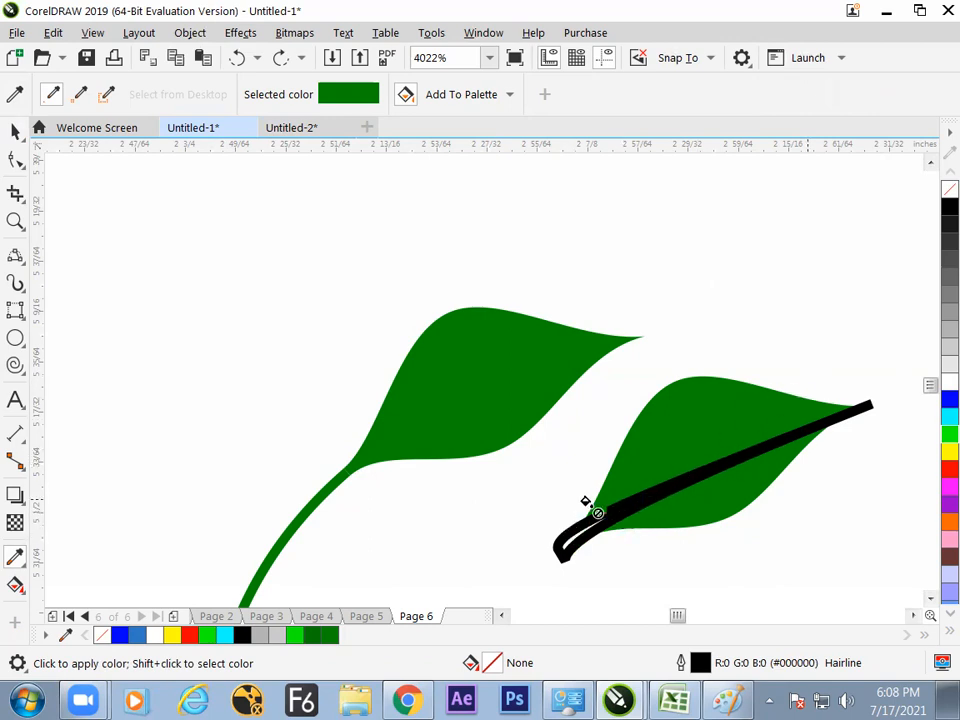
pyautogui.click(568, 550)
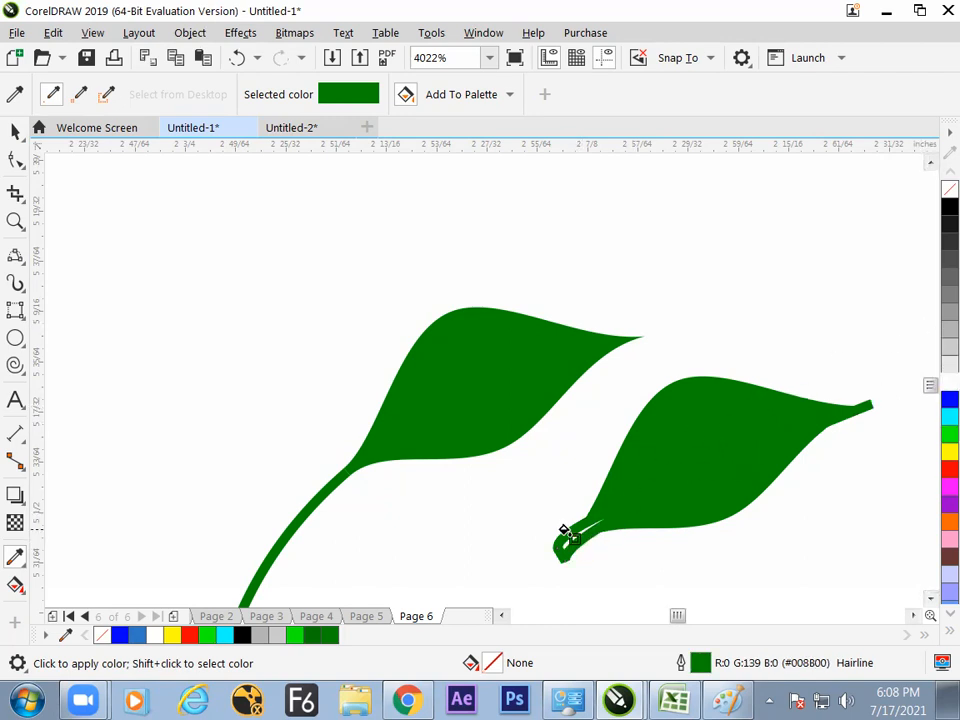
# Try to fill the vein shape's interior with the sampled leaf green, and give it a red fill
pyautogui.press('z')
pyautogui.moveTo(546, 487); pyautogui.dragTo(630, 566)
pyautogui.press('space')
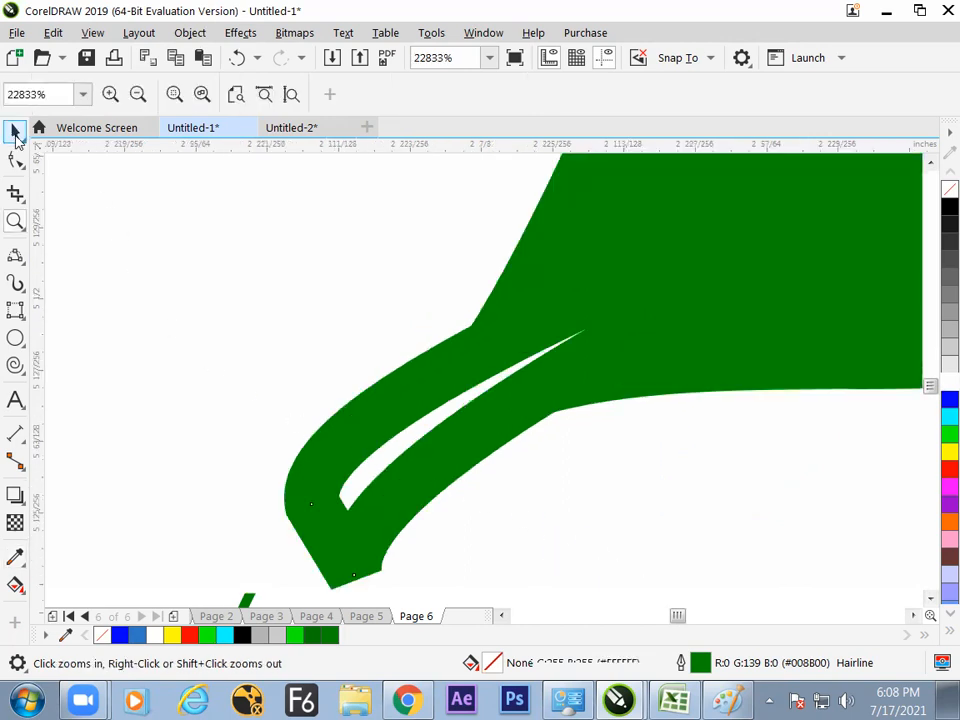
pyautogui.click(360, 423)
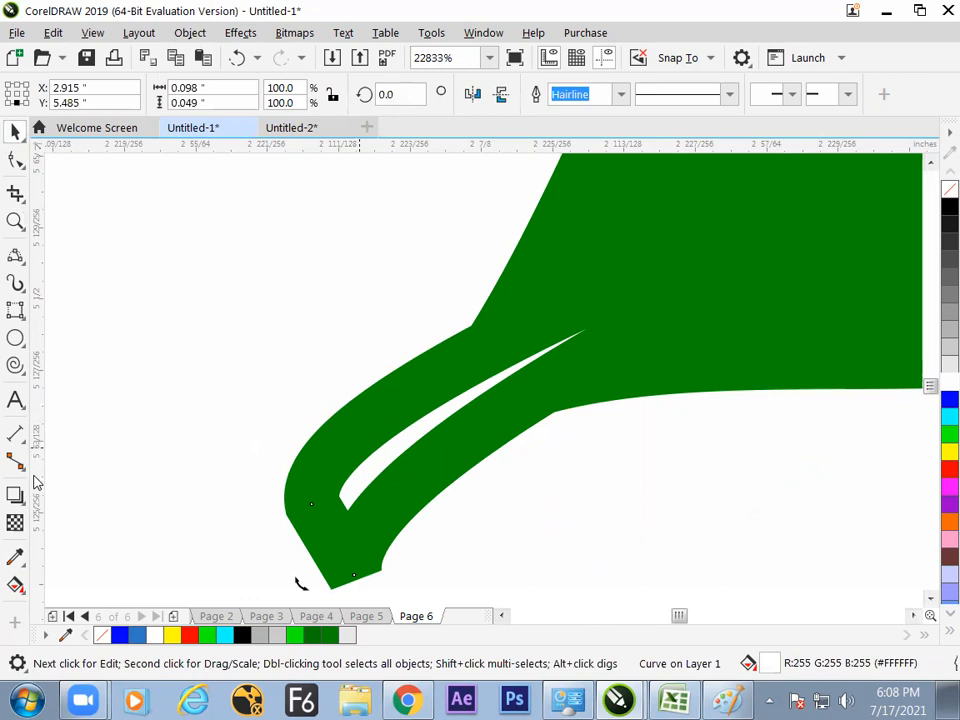
pyautogui.click(15, 557)
pyautogui.click(407, 431)
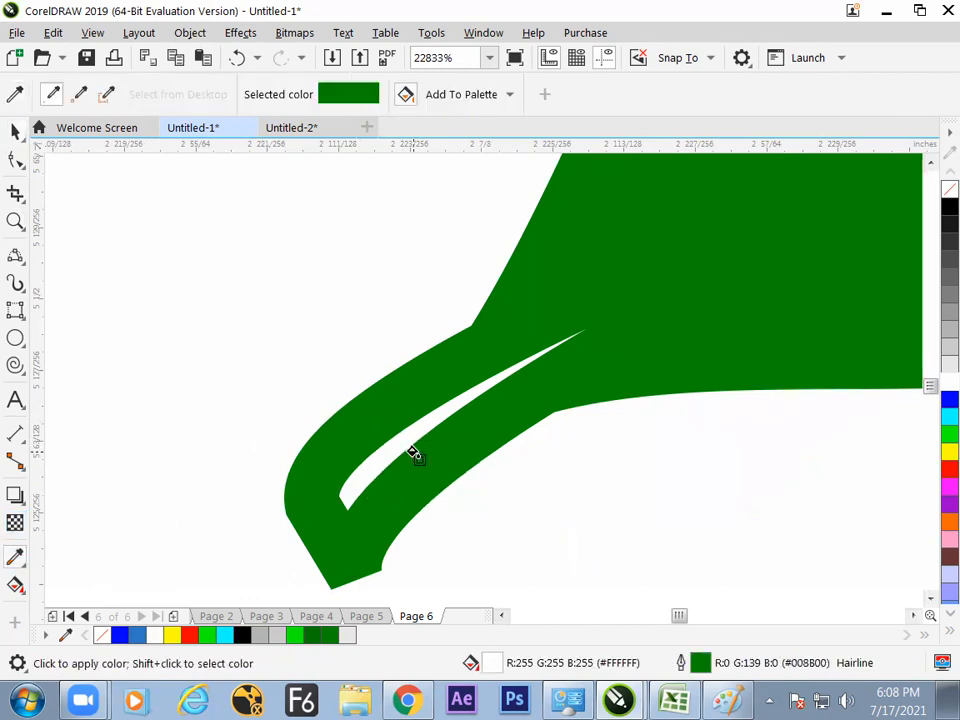
pyautogui.click(15, 131)
pyautogui.click(945, 470)
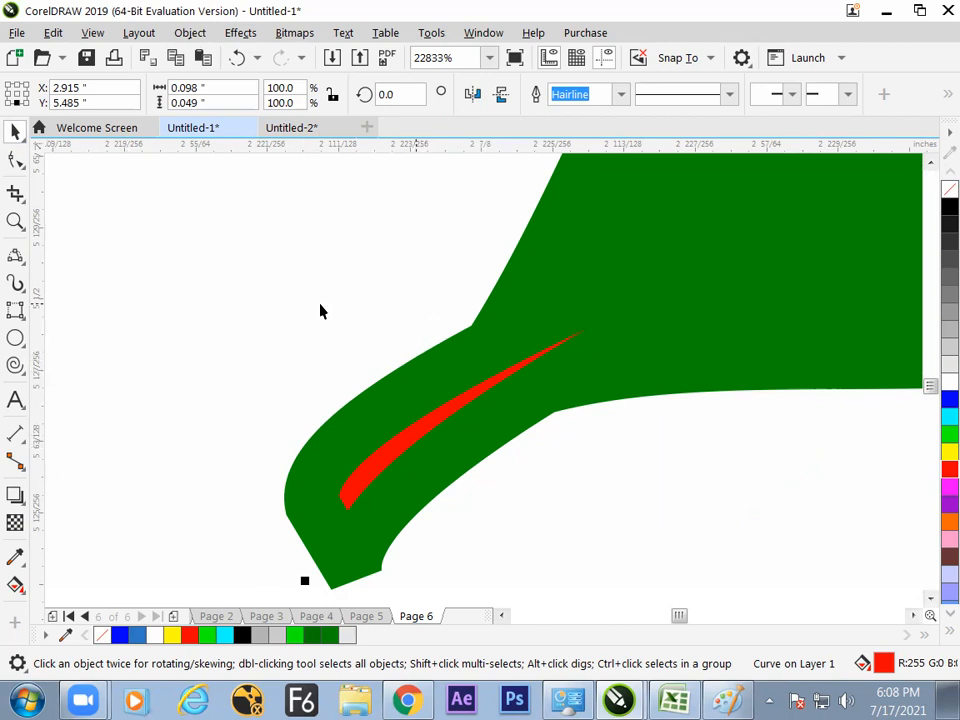
# Try to replace the vein shape's red fill with the green sampled from the leaf
pyautogui.press('i')
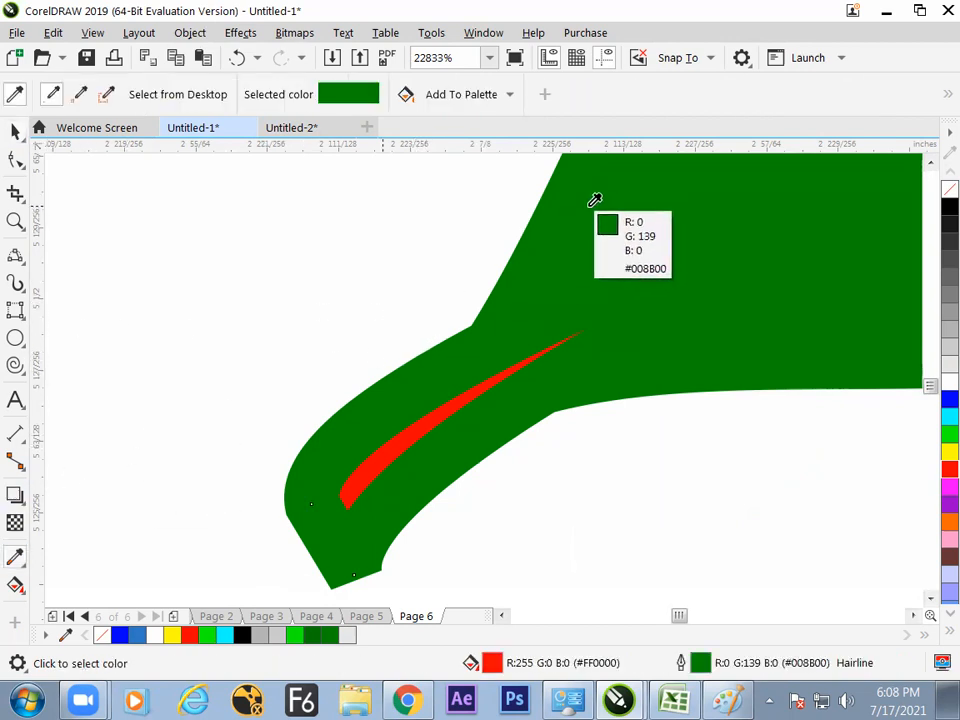
pyautogui.click(596, 199)
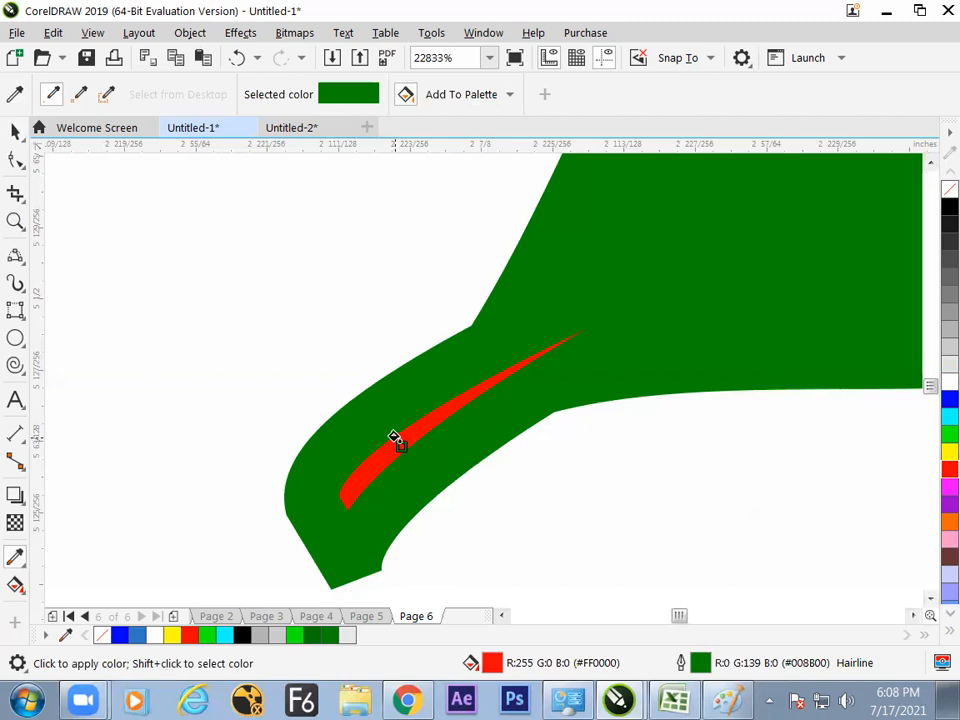
pyautogui.click(15, 131)
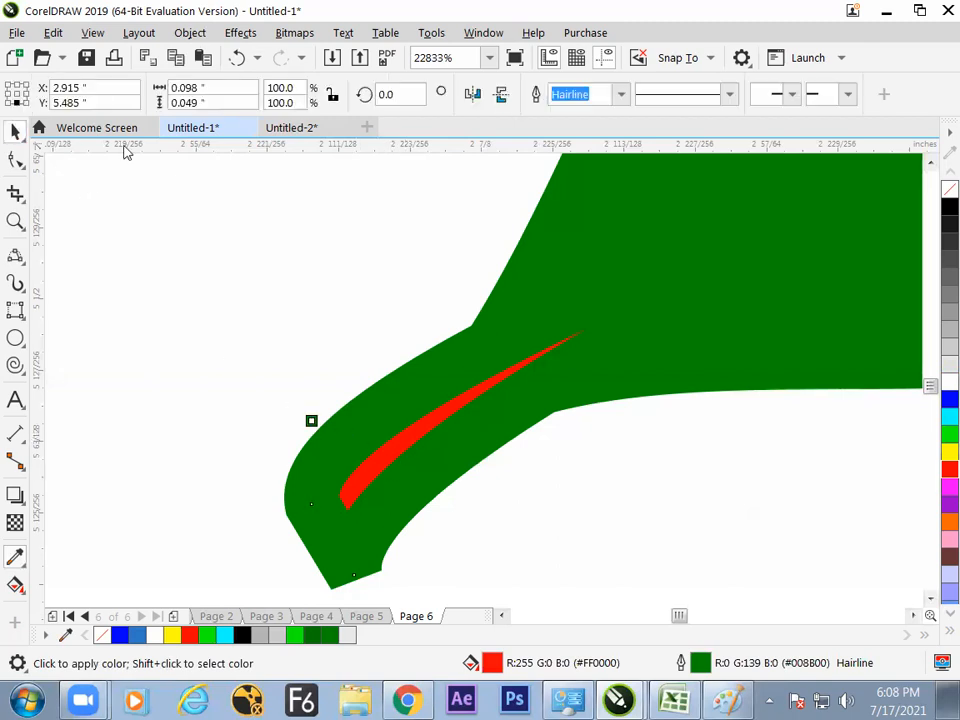
# Remove the vein shape's outline and fill the shape with bright green
pyautogui.rightClick(943, 191)
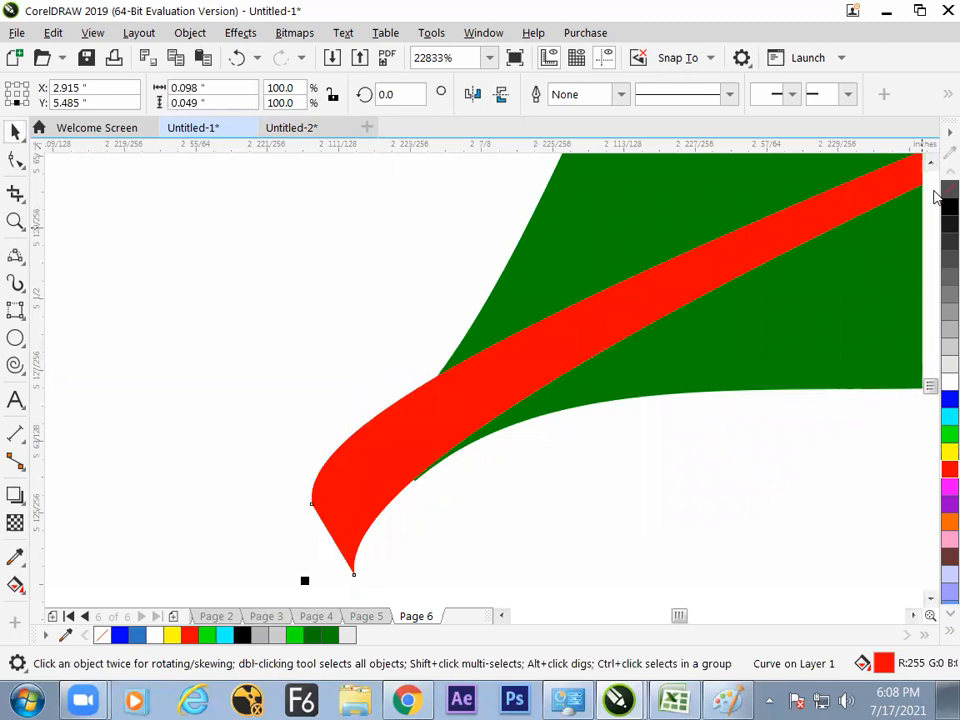
pyautogui.click(436, 487)
pyautogui.click(943, 436)
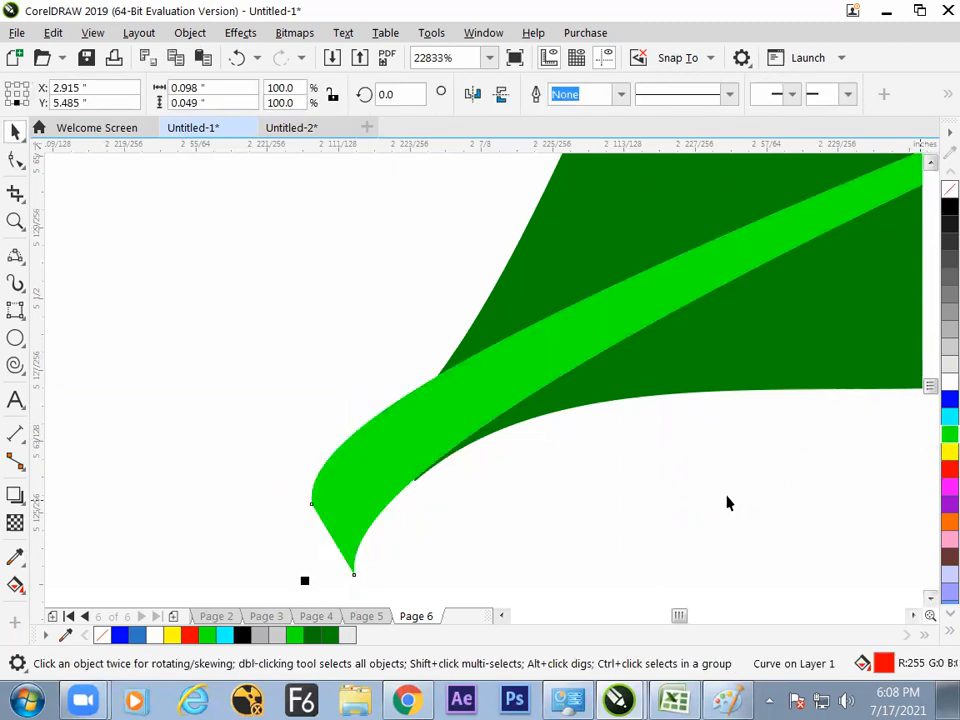
pyautogui.click(727, 503)
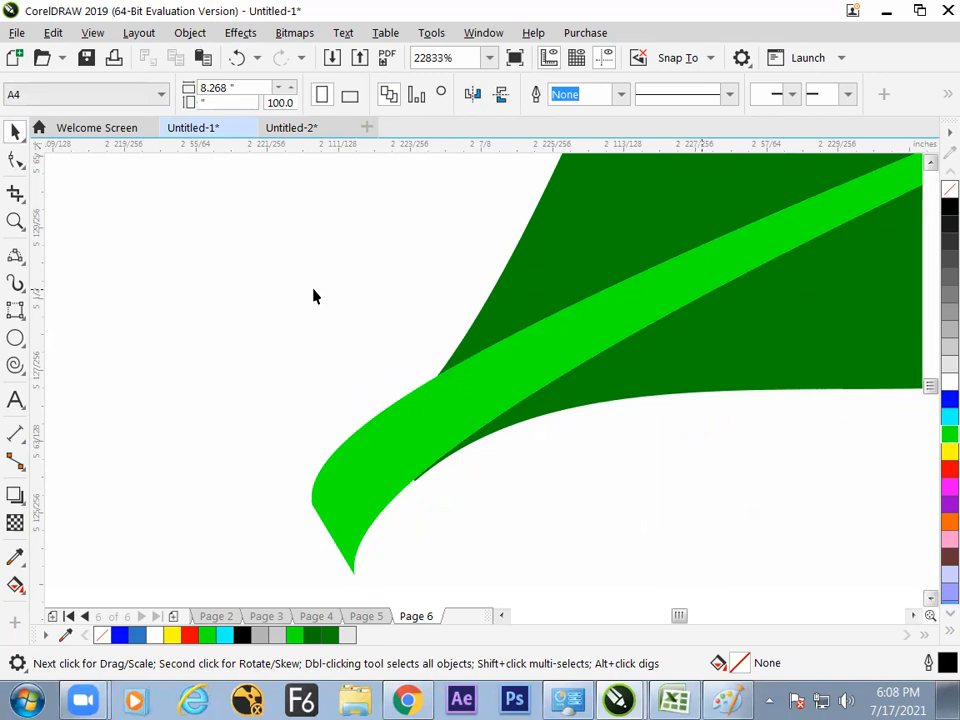
# Break the trimmed duplicate leaf apart into separate halves, testing the split by moving the upper half and undoing that move
pyautogui.press('F4')
pyautogui.press('z')
pyautogui.moveTo(392, 328); pyautogui.dragTo(487, 440)
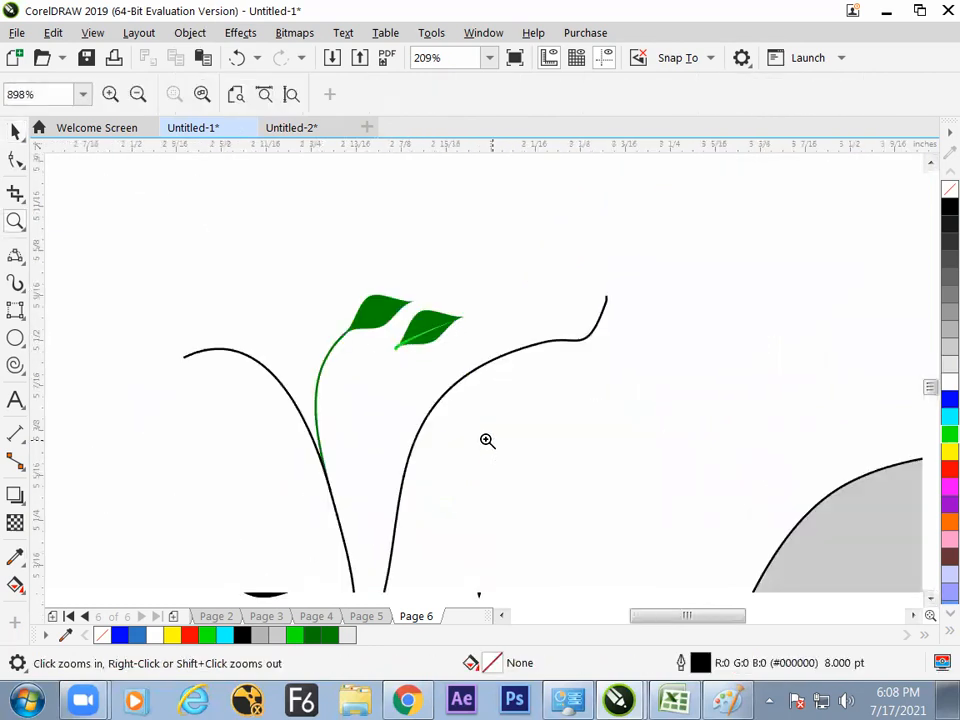
pyautogui.moveTo(332, 259); pyautogui.dragTo(493, 431)
pyautogui.moveTo(278, 210); pyautogui.dragTo(600, 457)
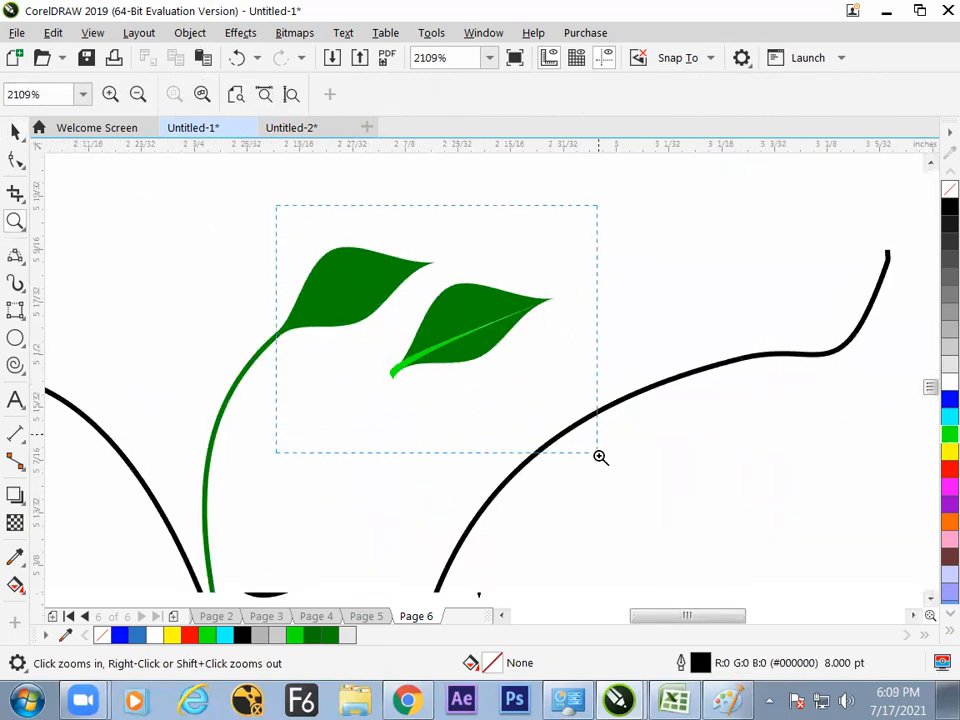
pyautogui.click(15, 130)
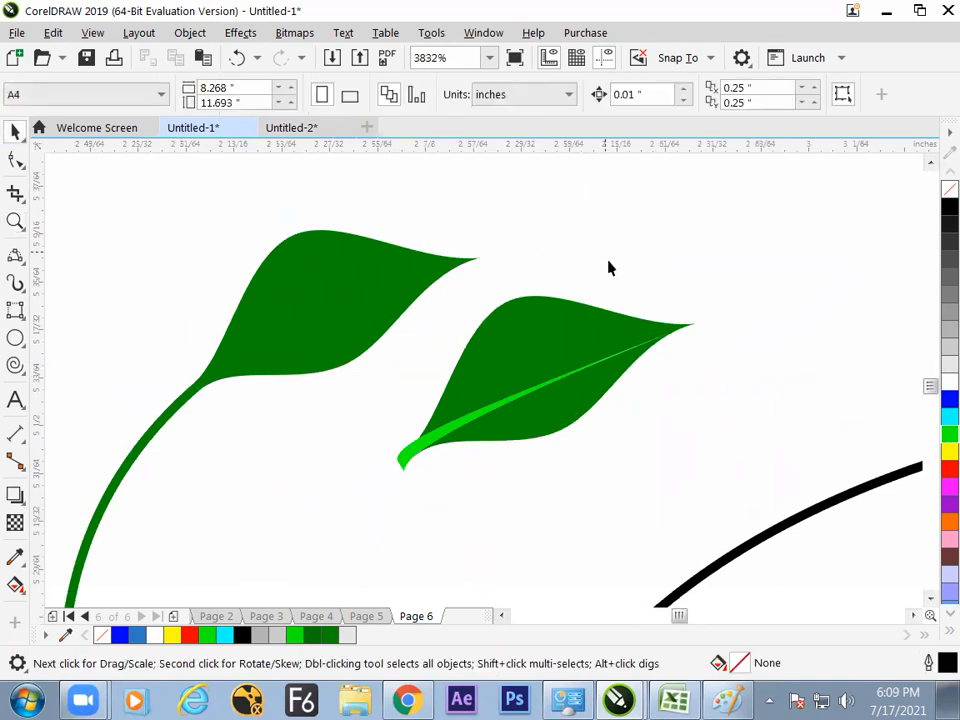
pyautogui.click(540, 331)
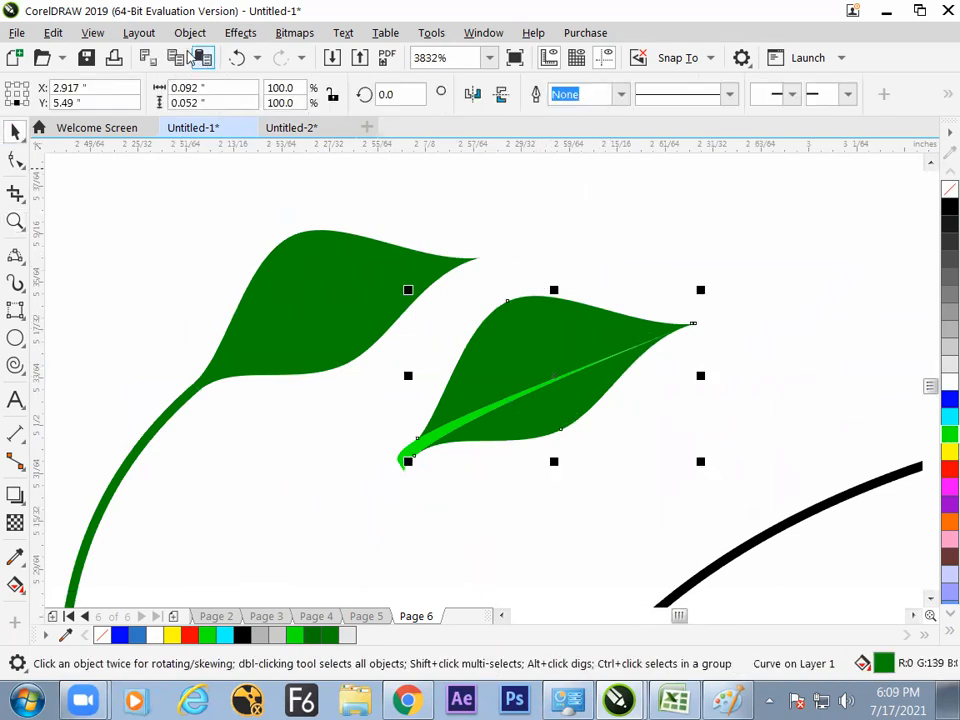
pyautogui.click(190, 33)
pyautogui.click(238, 438)
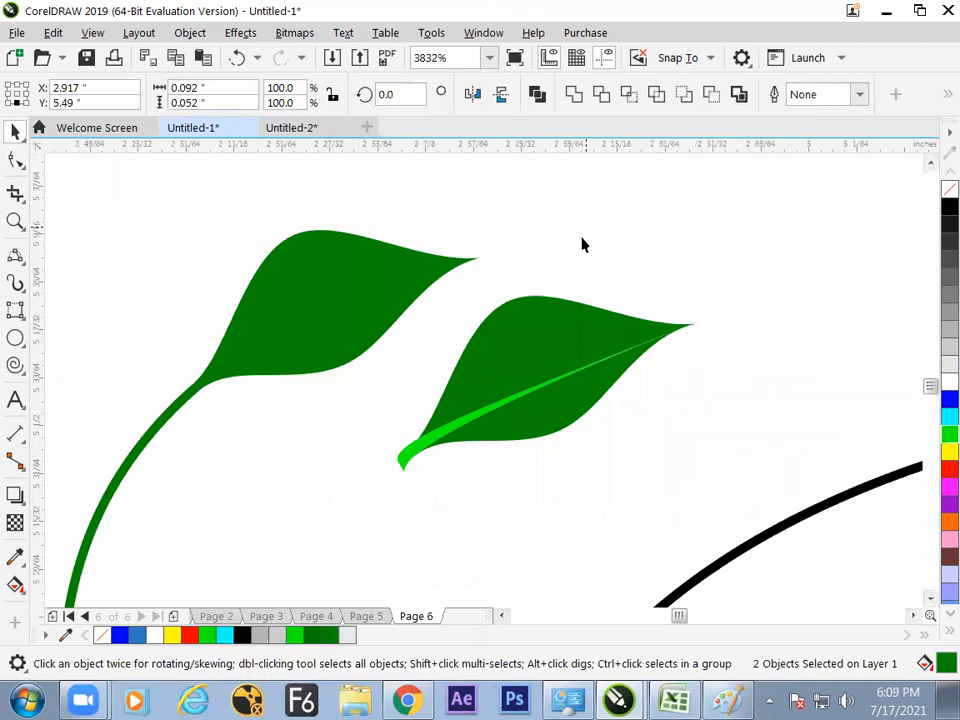
pyautogui.moveTo(550, 327); pyautogui.dragTo(543, 319)
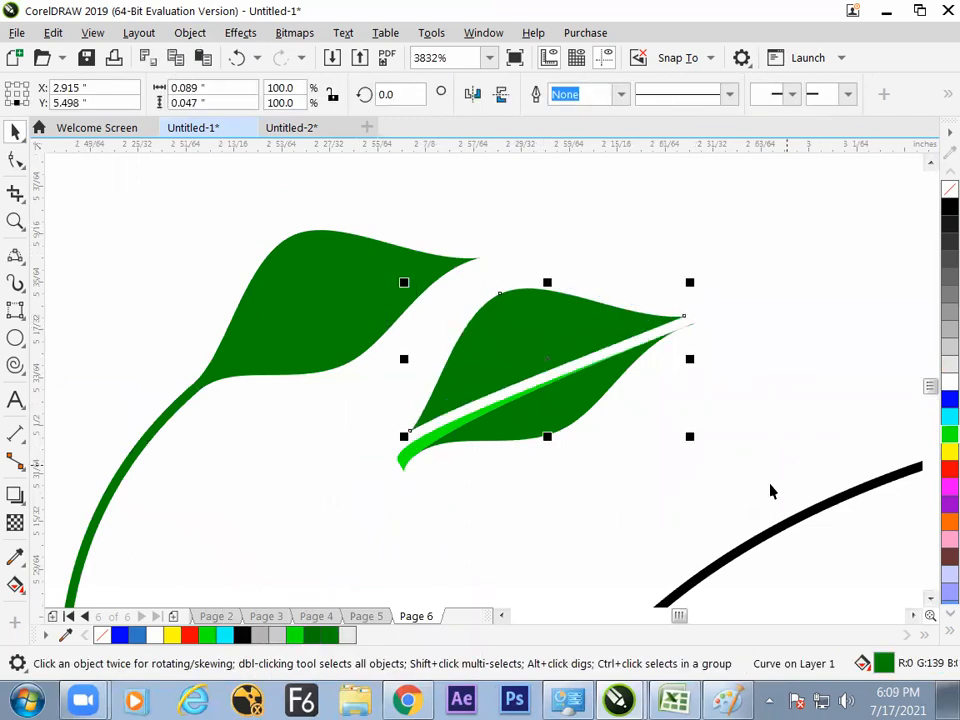
pyautogui.hotkey('ctrl', 'z')
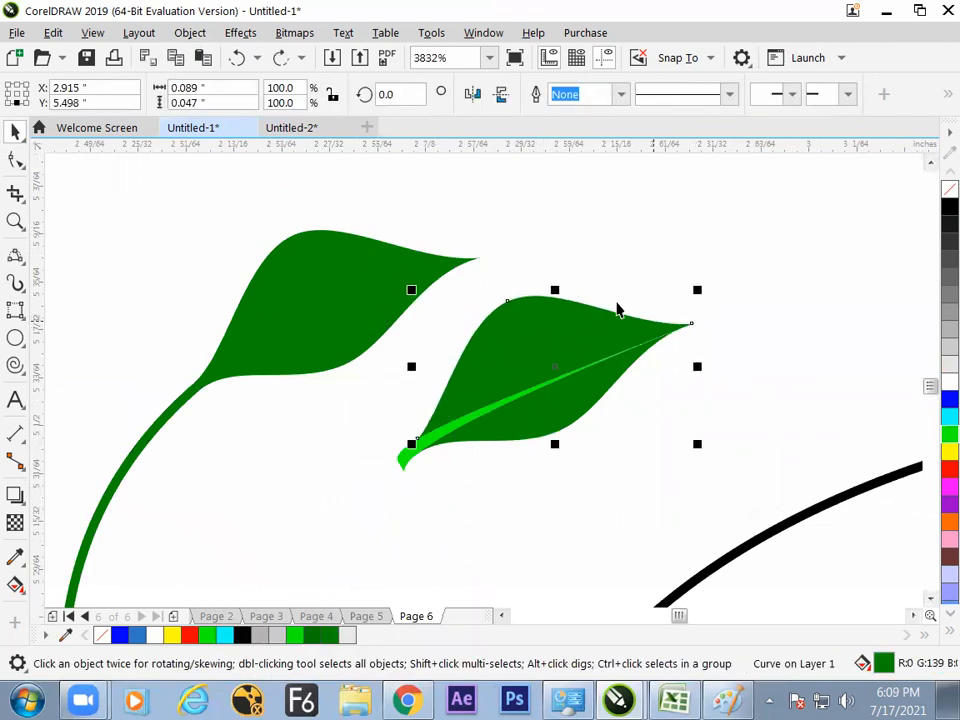
pyautogui.press('F12')
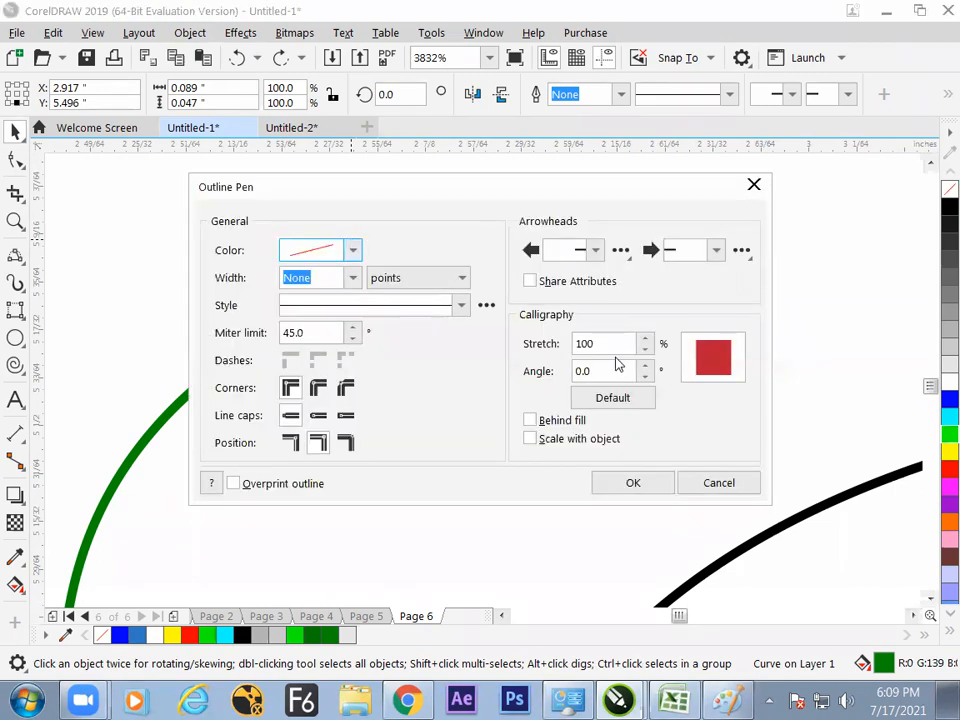
pyautogui.click(754, 185)
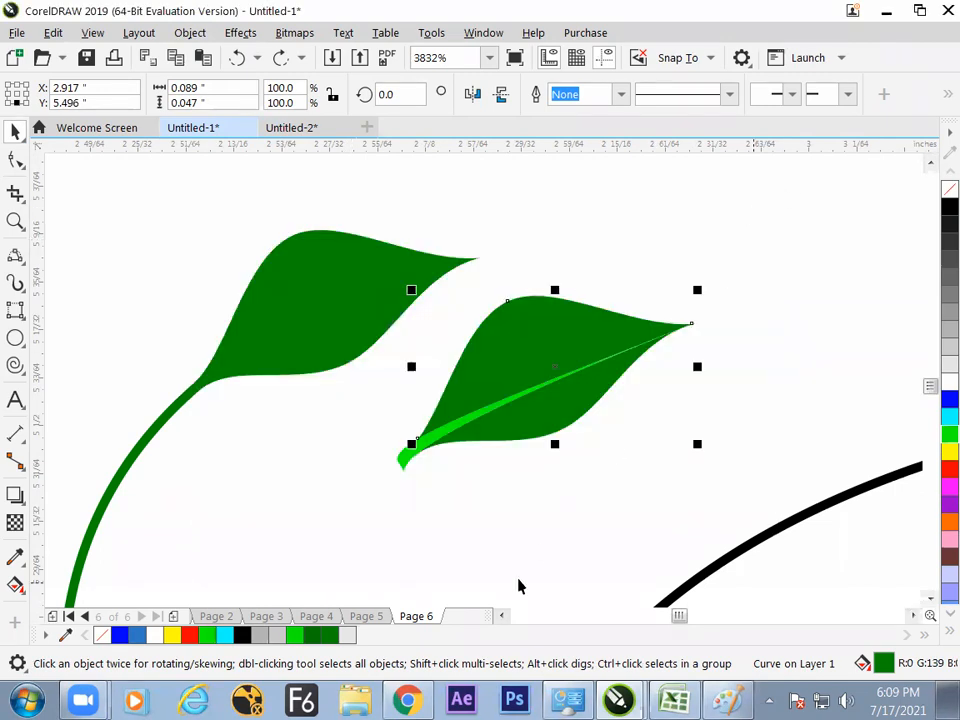
pyautogui.click(172, 491)
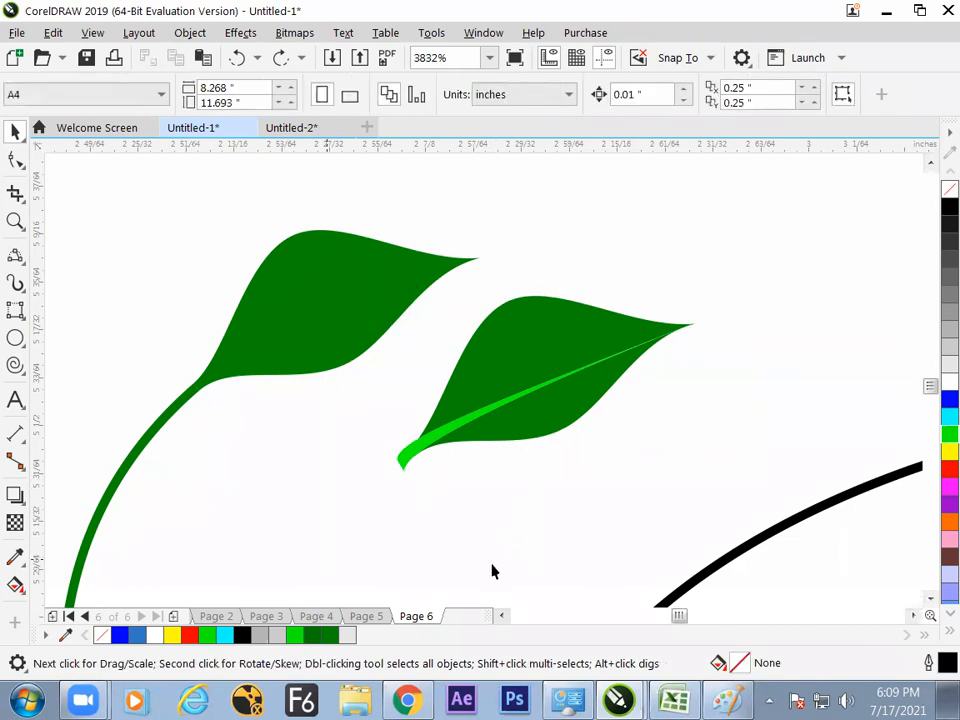
# Darken the upper half of the duplicate leaf by setting its RGB fill's green value to 91
pyautogui.click(507, 378)
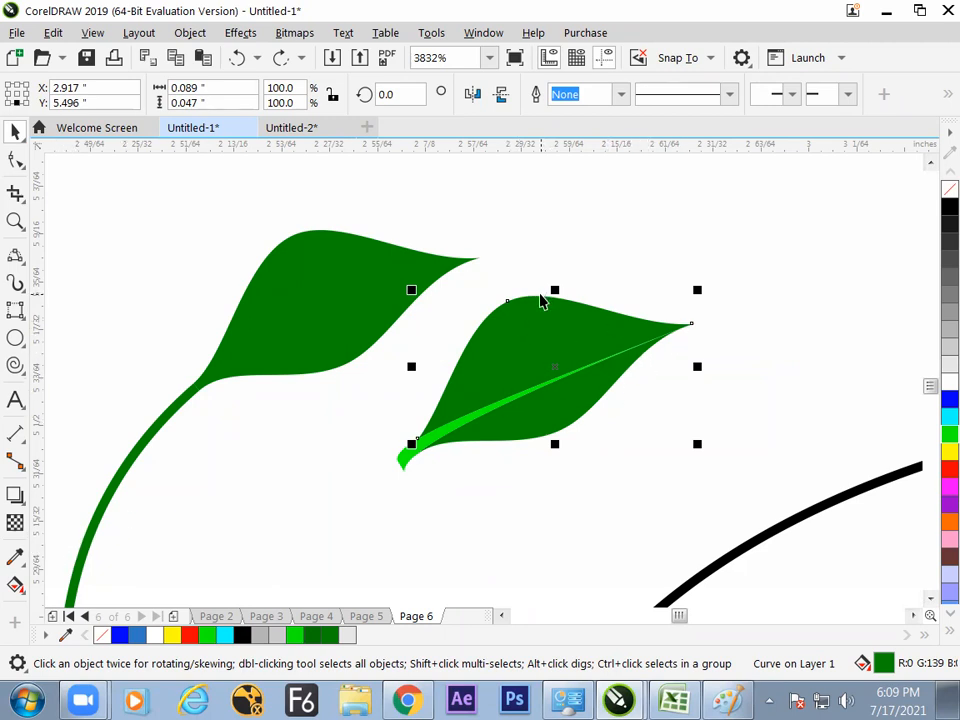
pyautogui.hotkey('alt', 'Return')
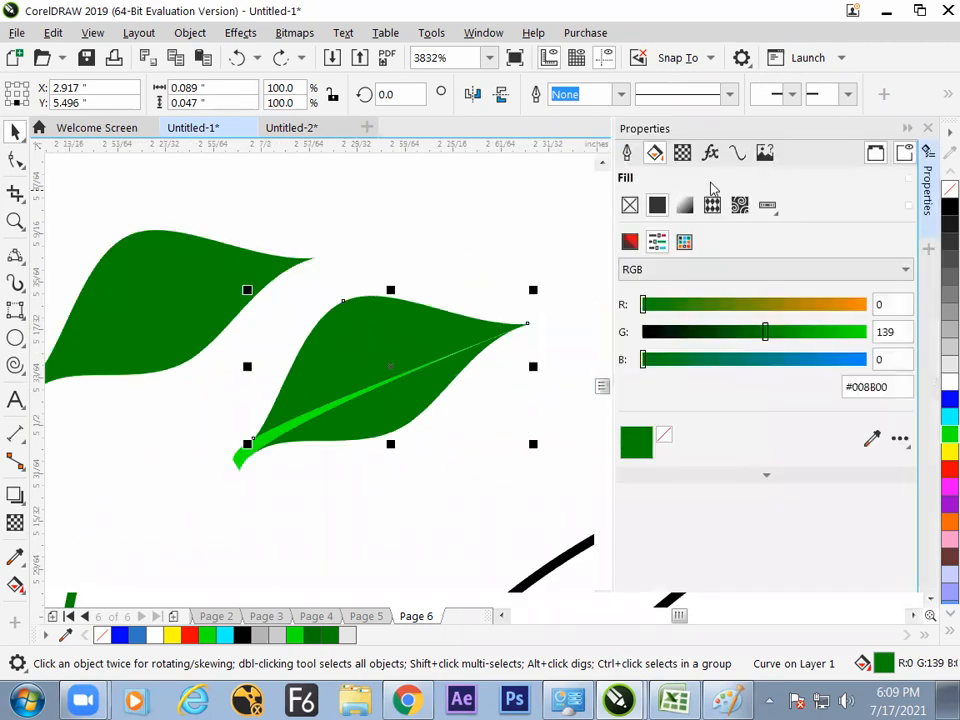
pyautogui.moveTo(760, 340); pyautogui.dragTo(729, 339)
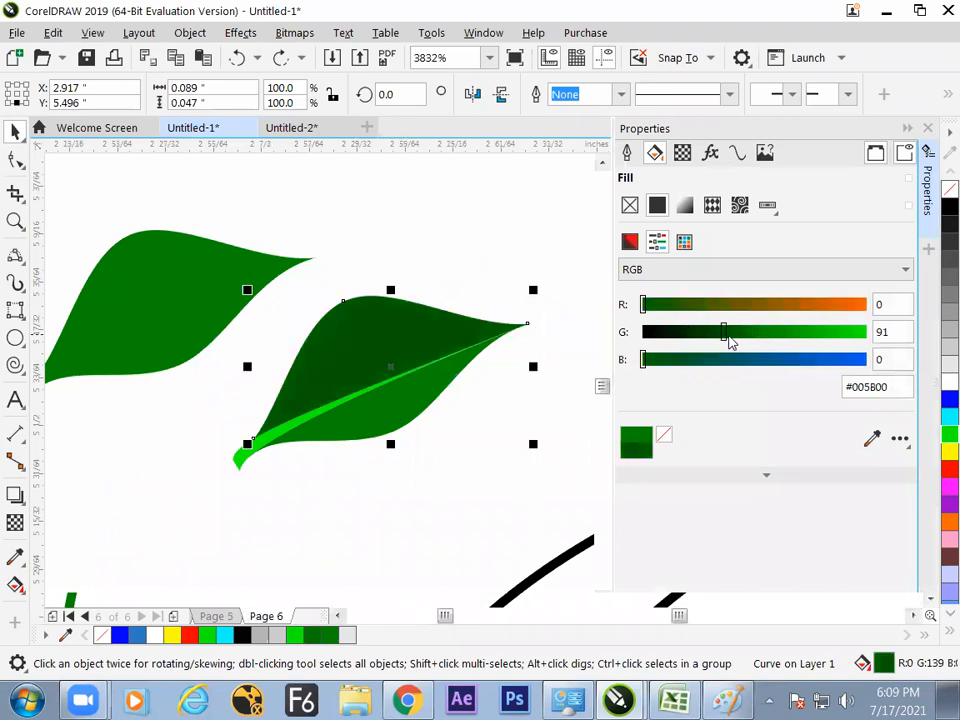
pyautogui.click(507, 261)
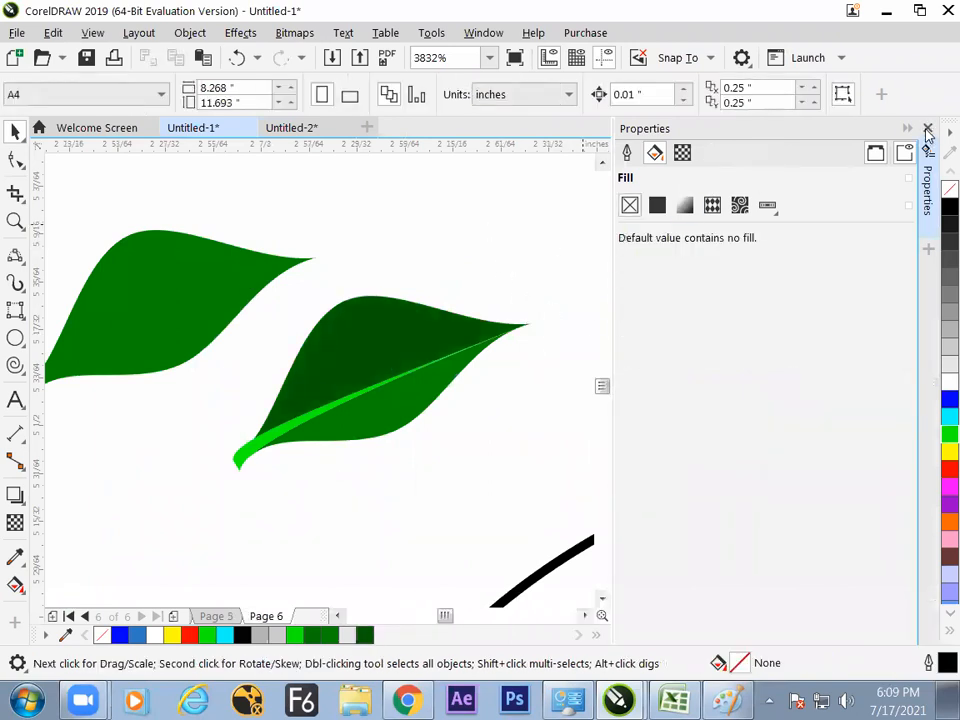
pyautogui.hotkey('alt', 'Return')
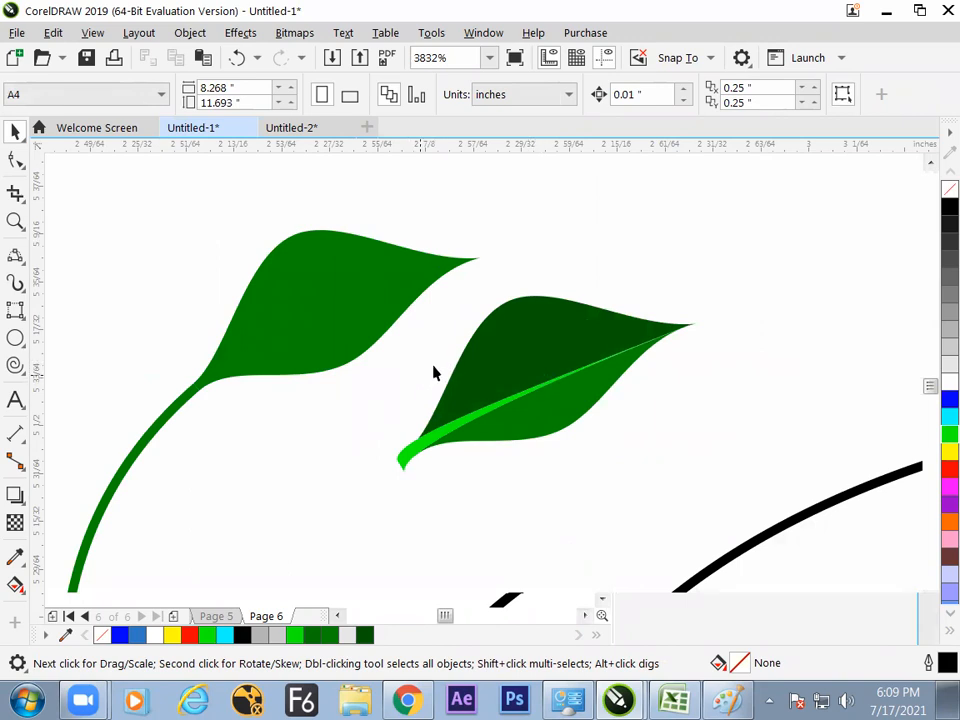
# Select the dark green upper half of the duplicate leaf
pyautogui.click(467, 357)
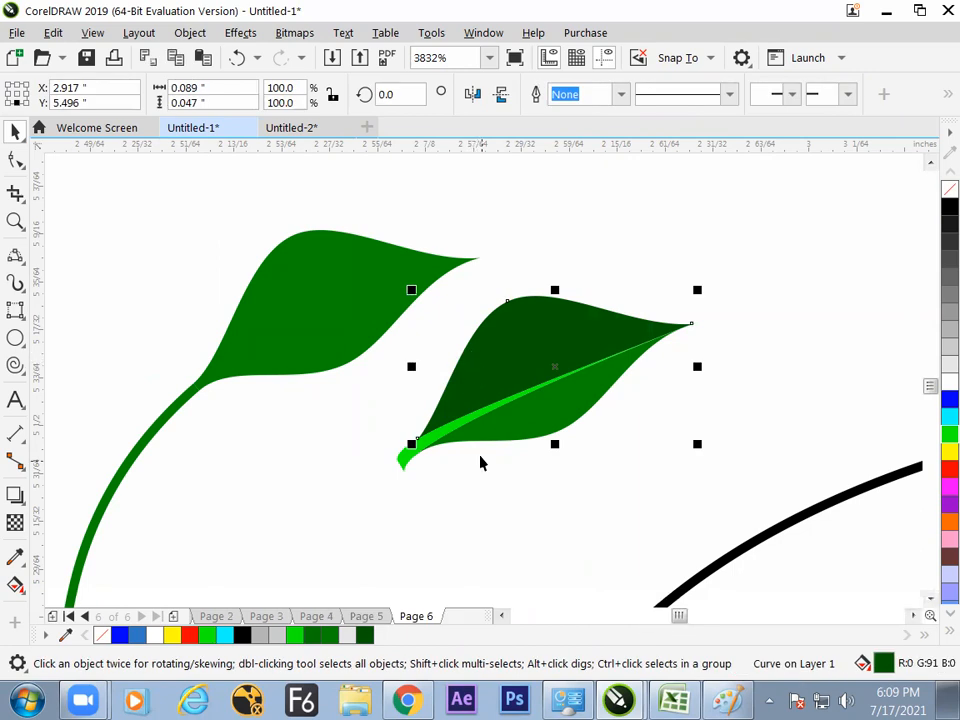